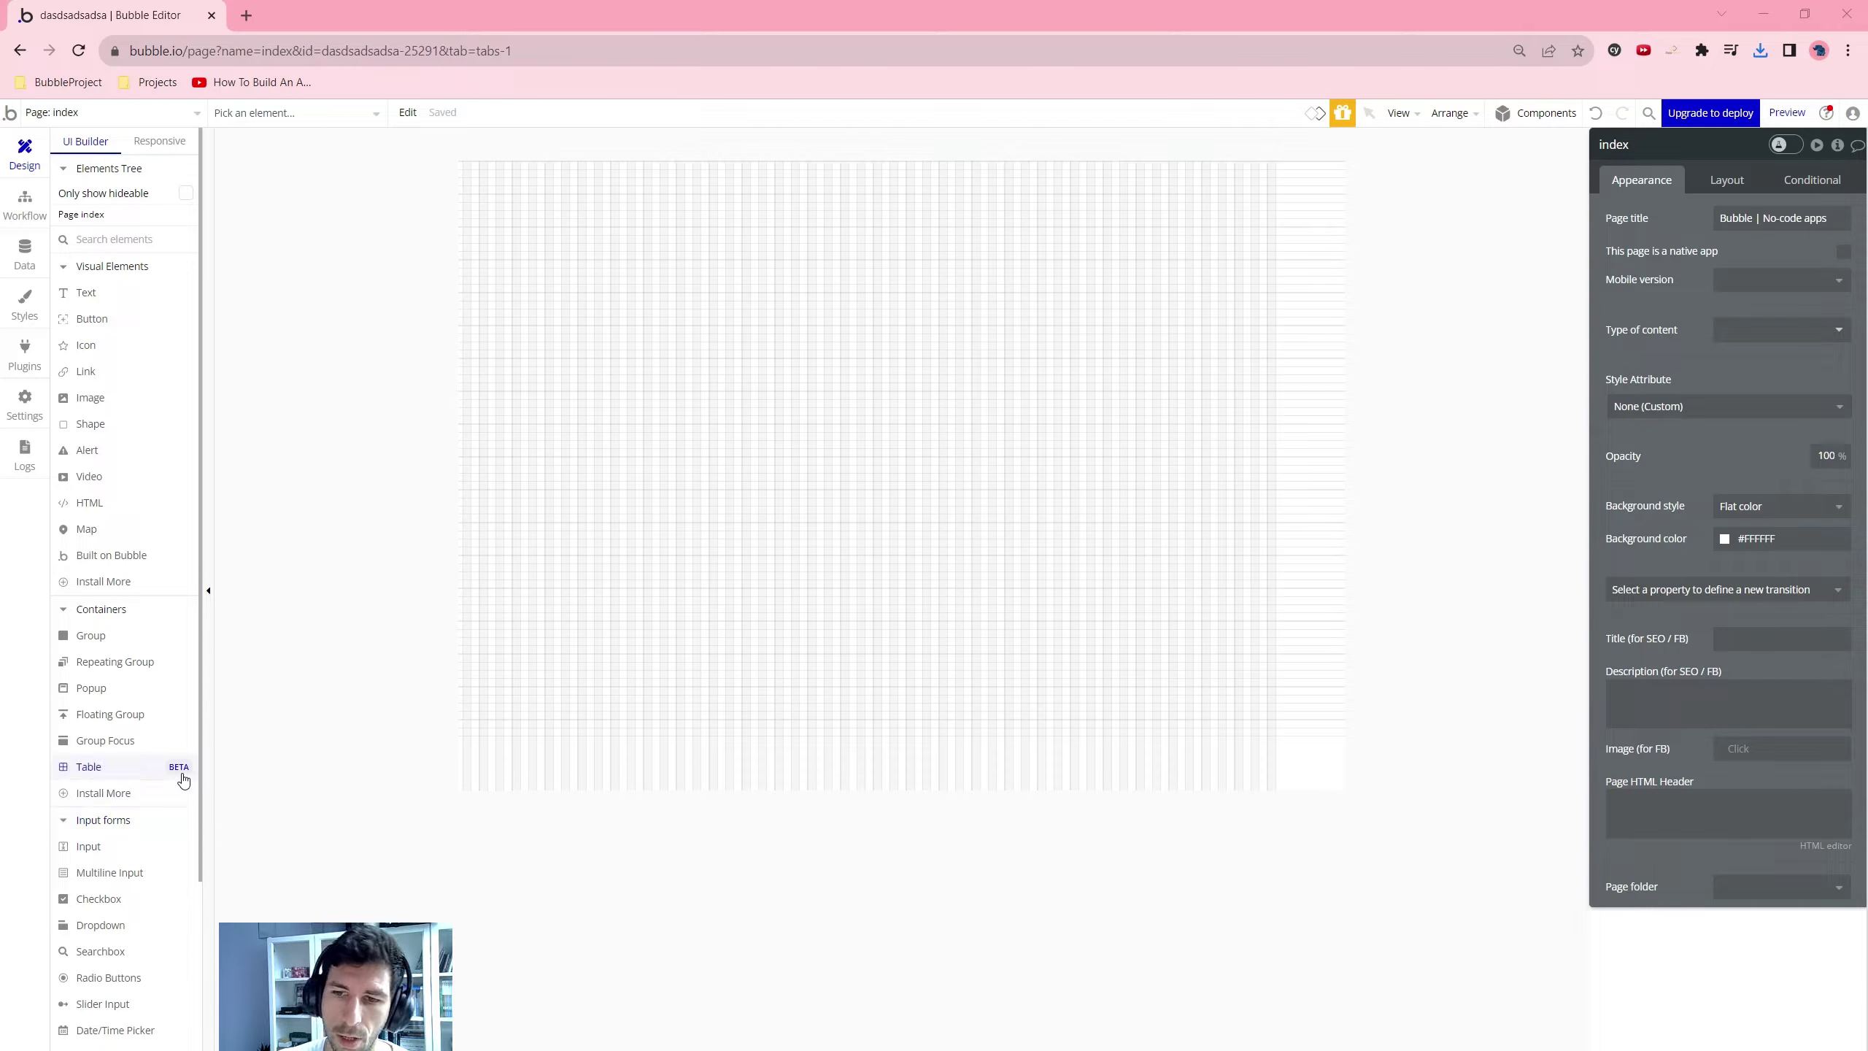
Create a new data type named Product in the app's database
mouse_move(170, 779)
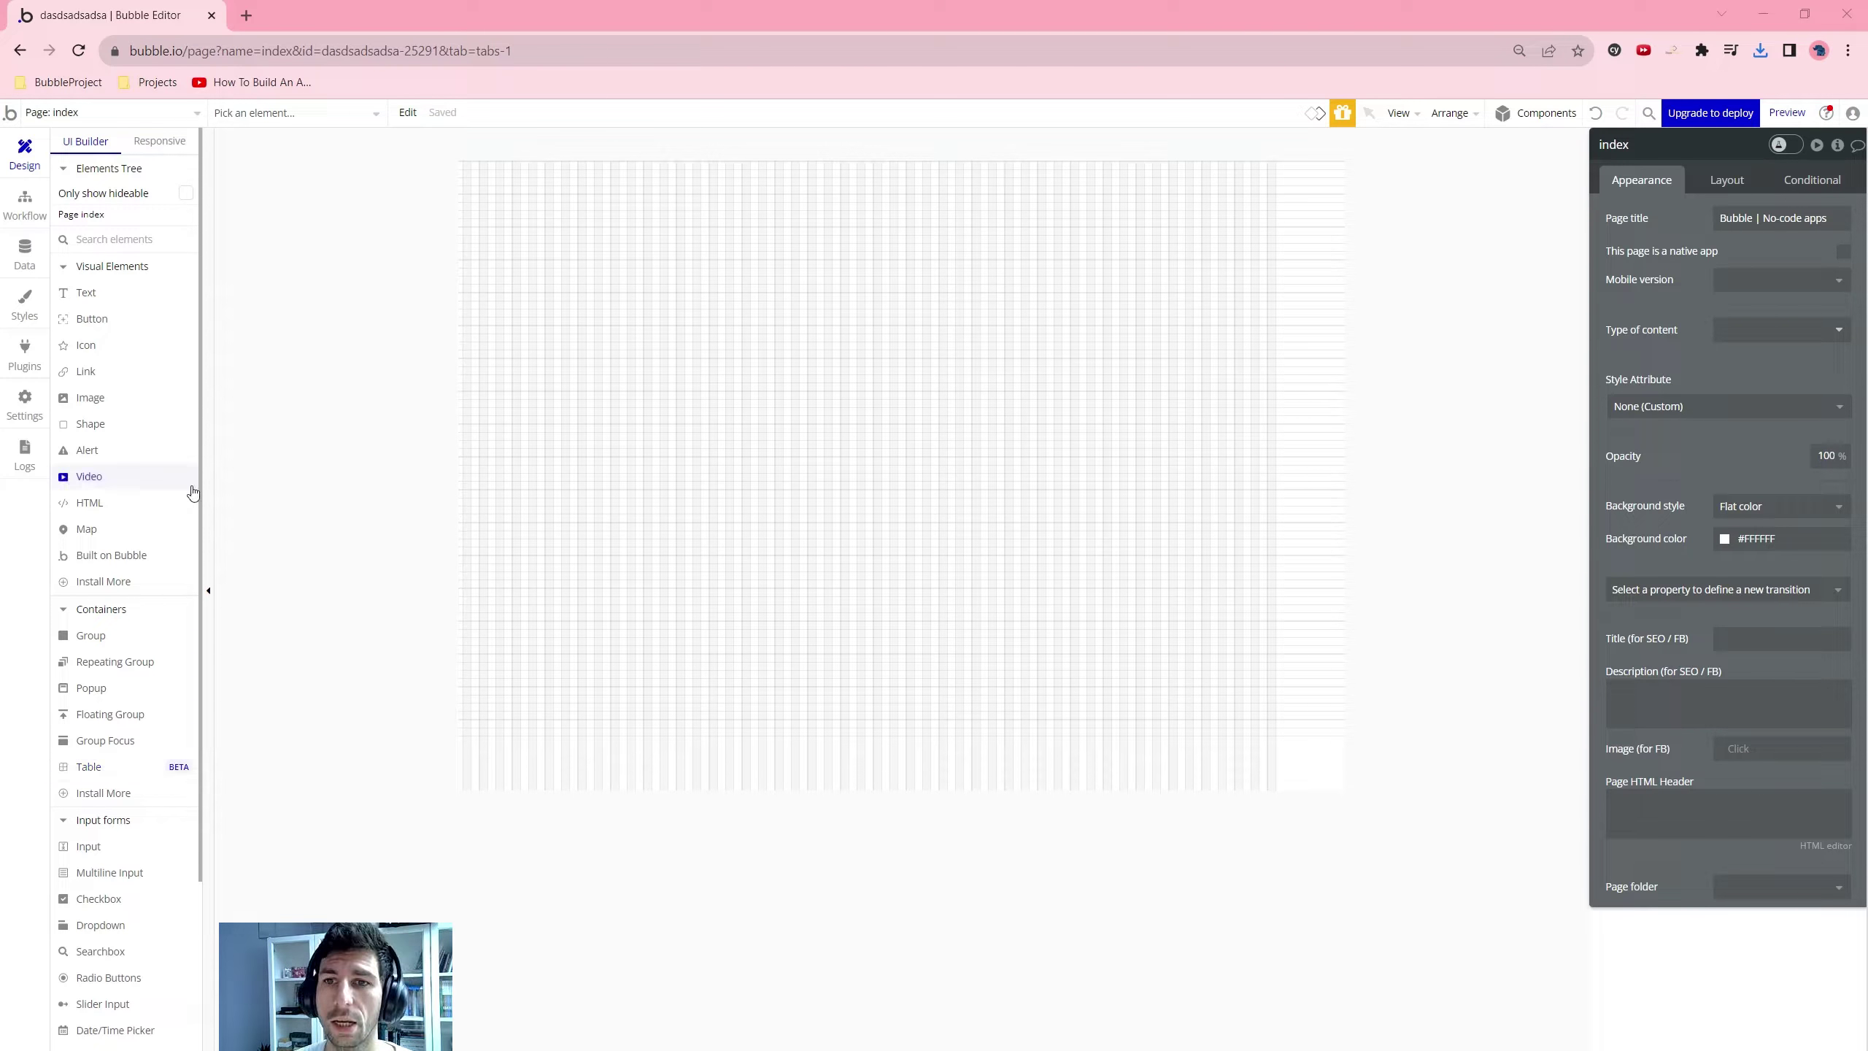
click(25, 253)
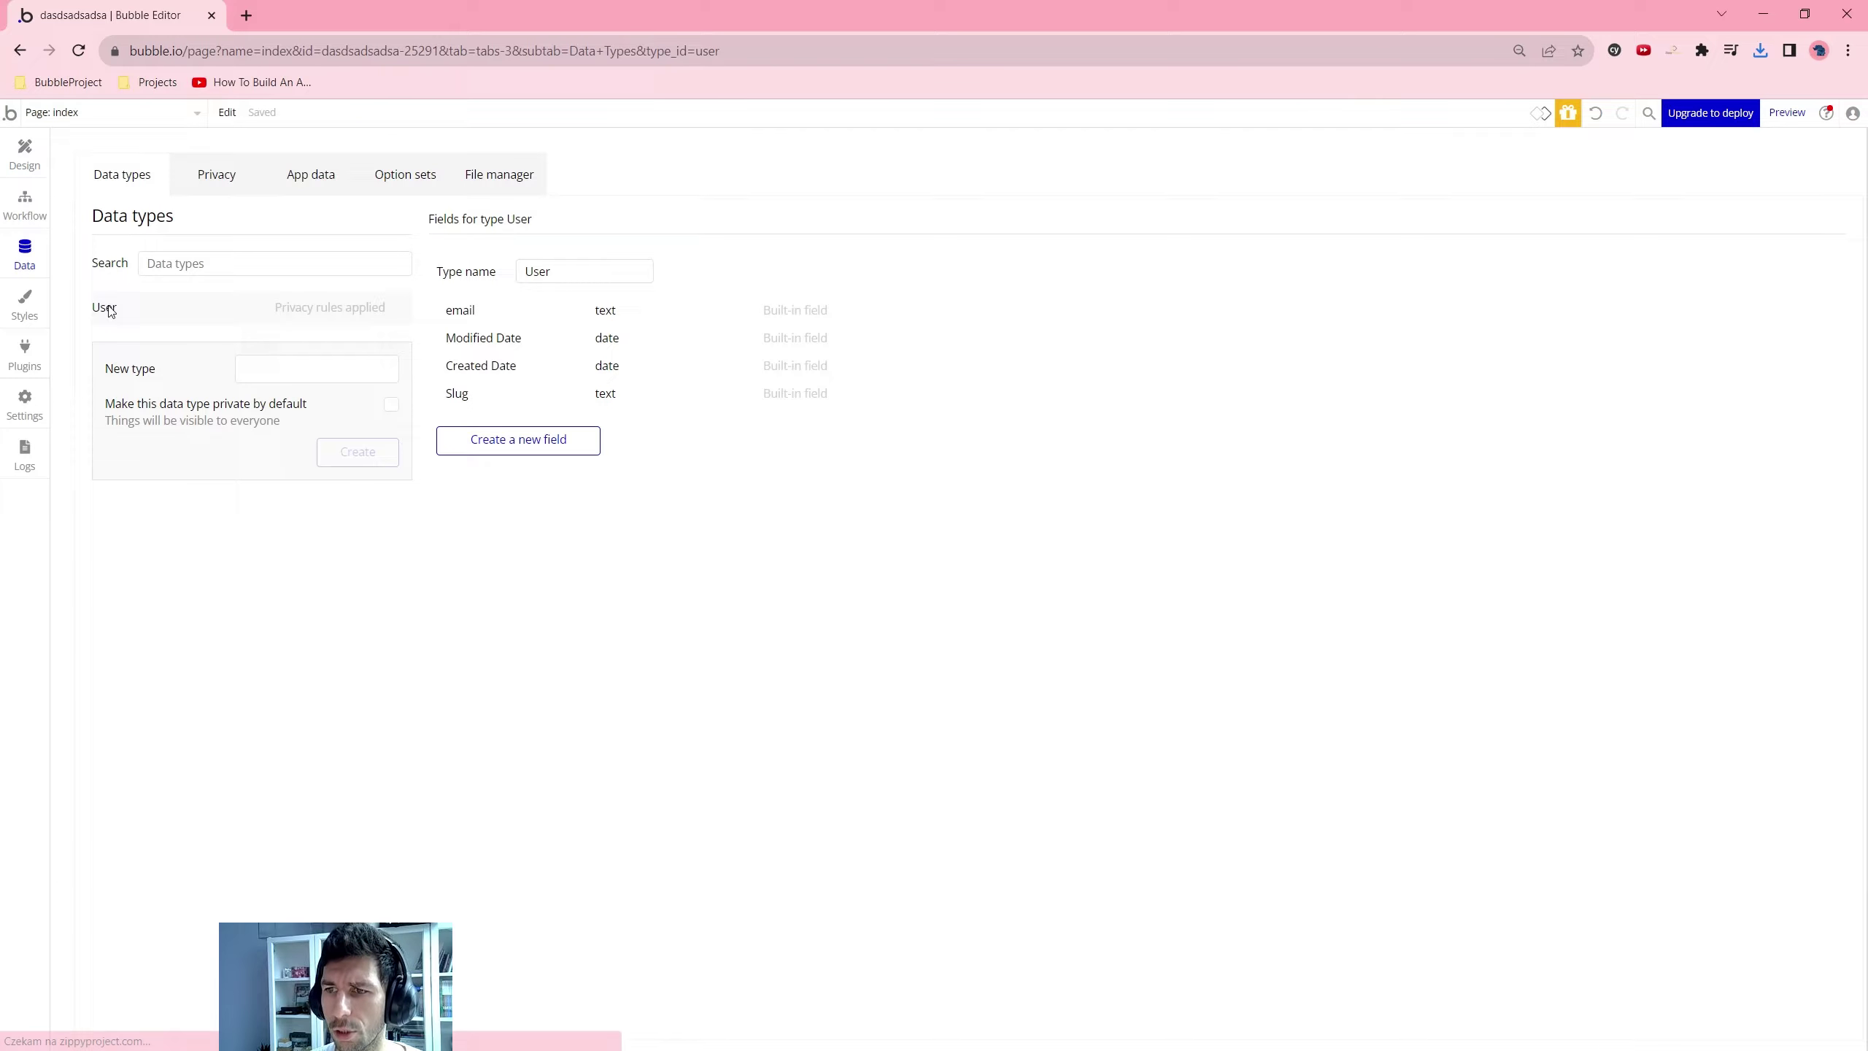
click(311, 367)
text(Produ)
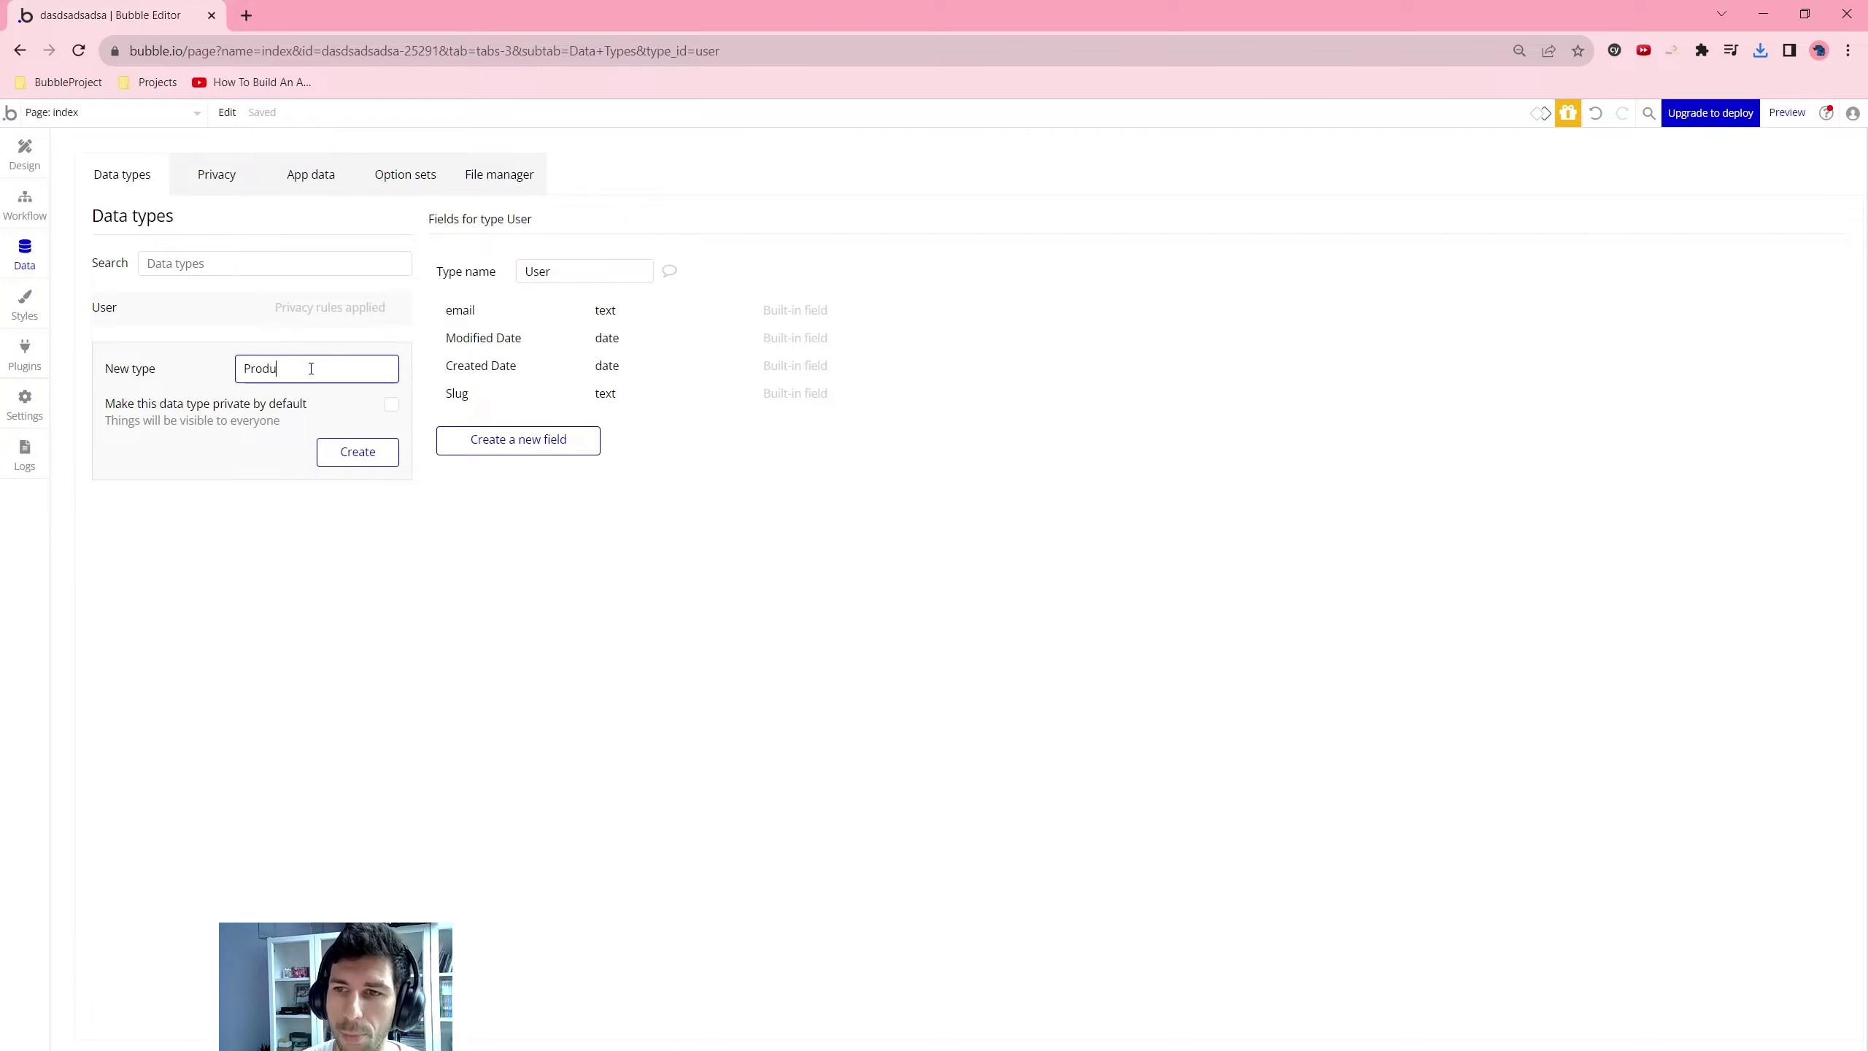
text(ct)
key(Return)
Add a field called Name of type text to the Product data type
click(559, 445)
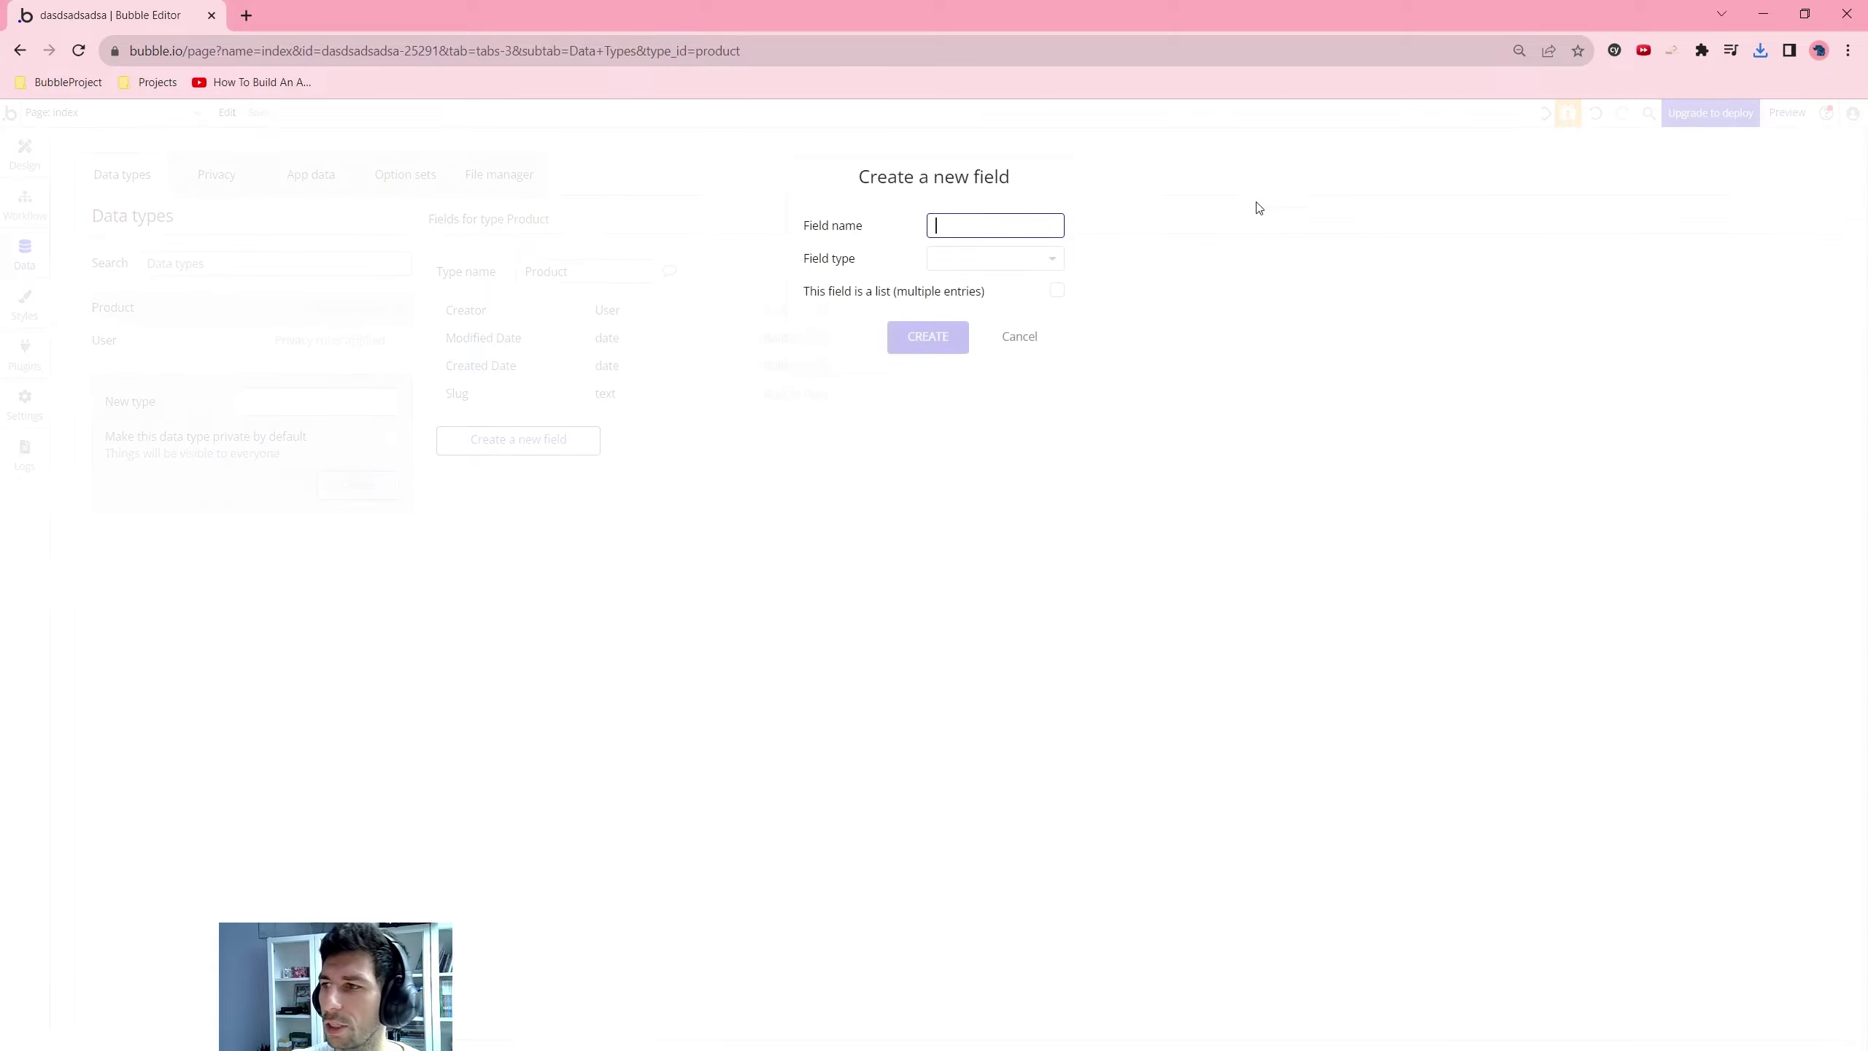
click(1099, 248)
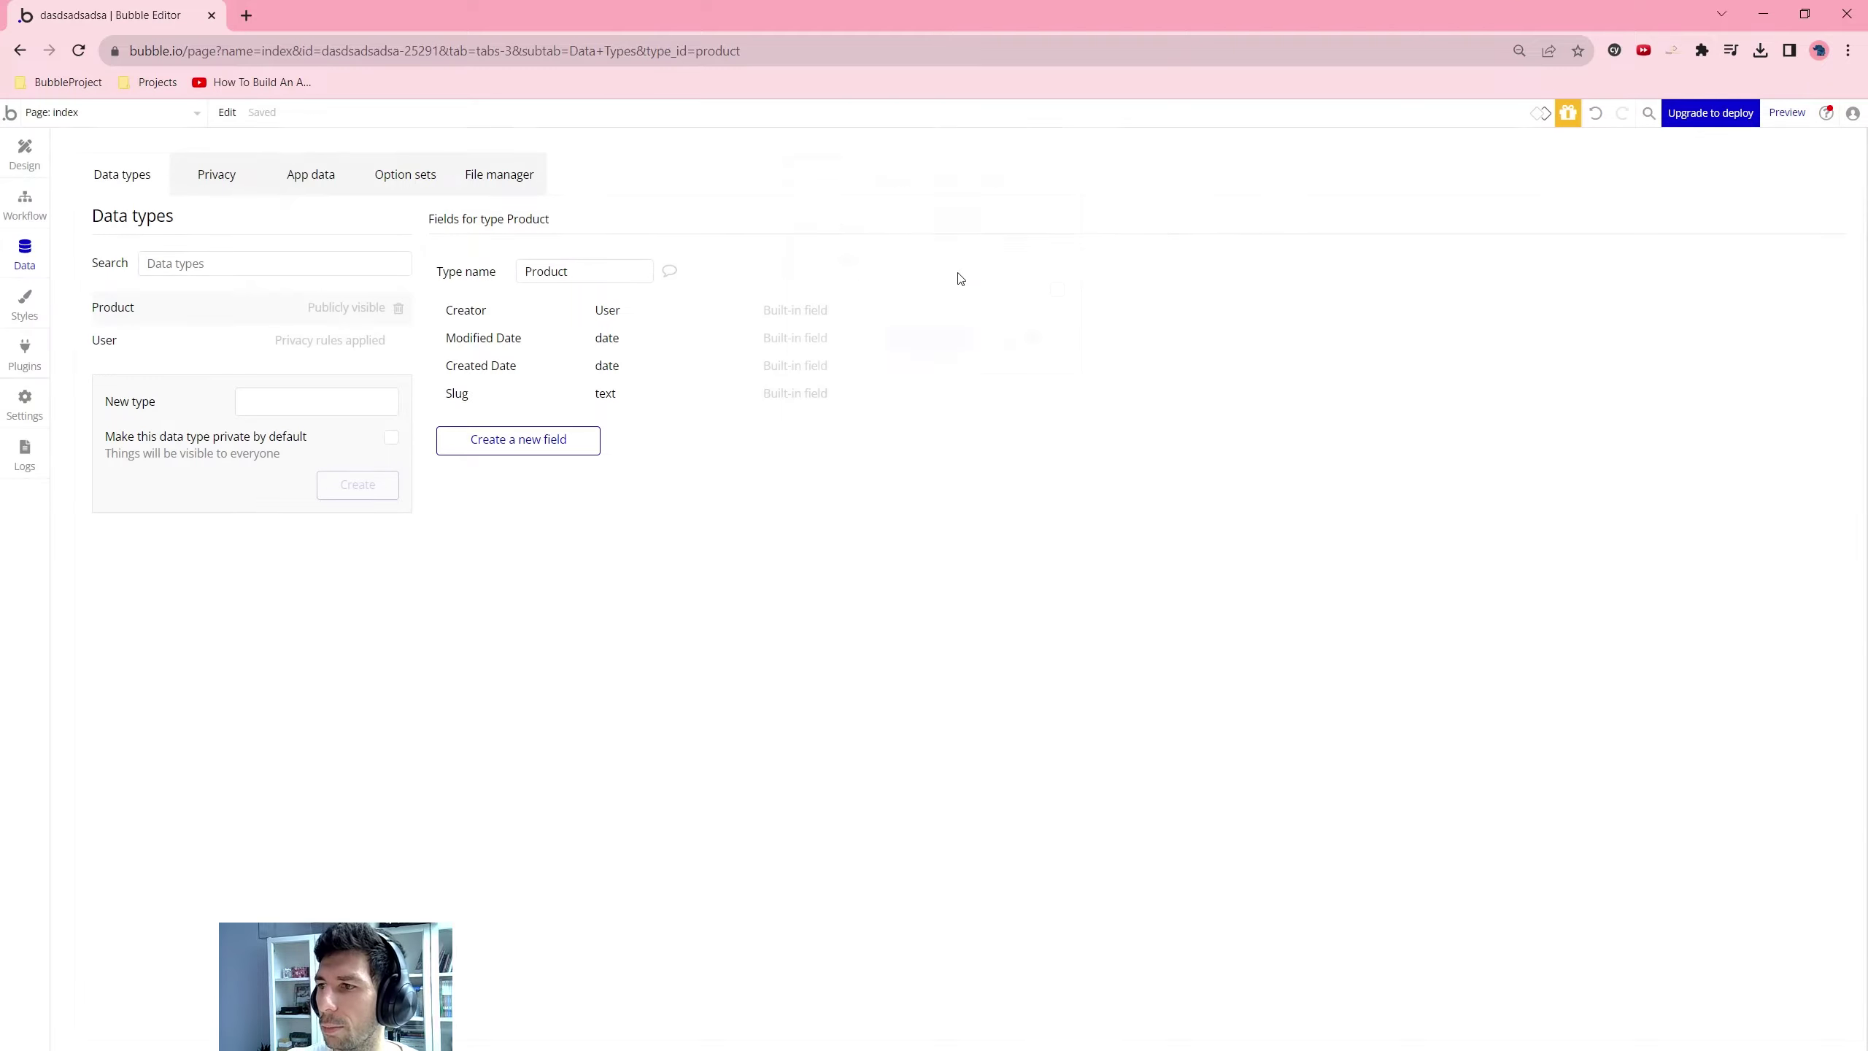
click(538, 438)
text(Na)
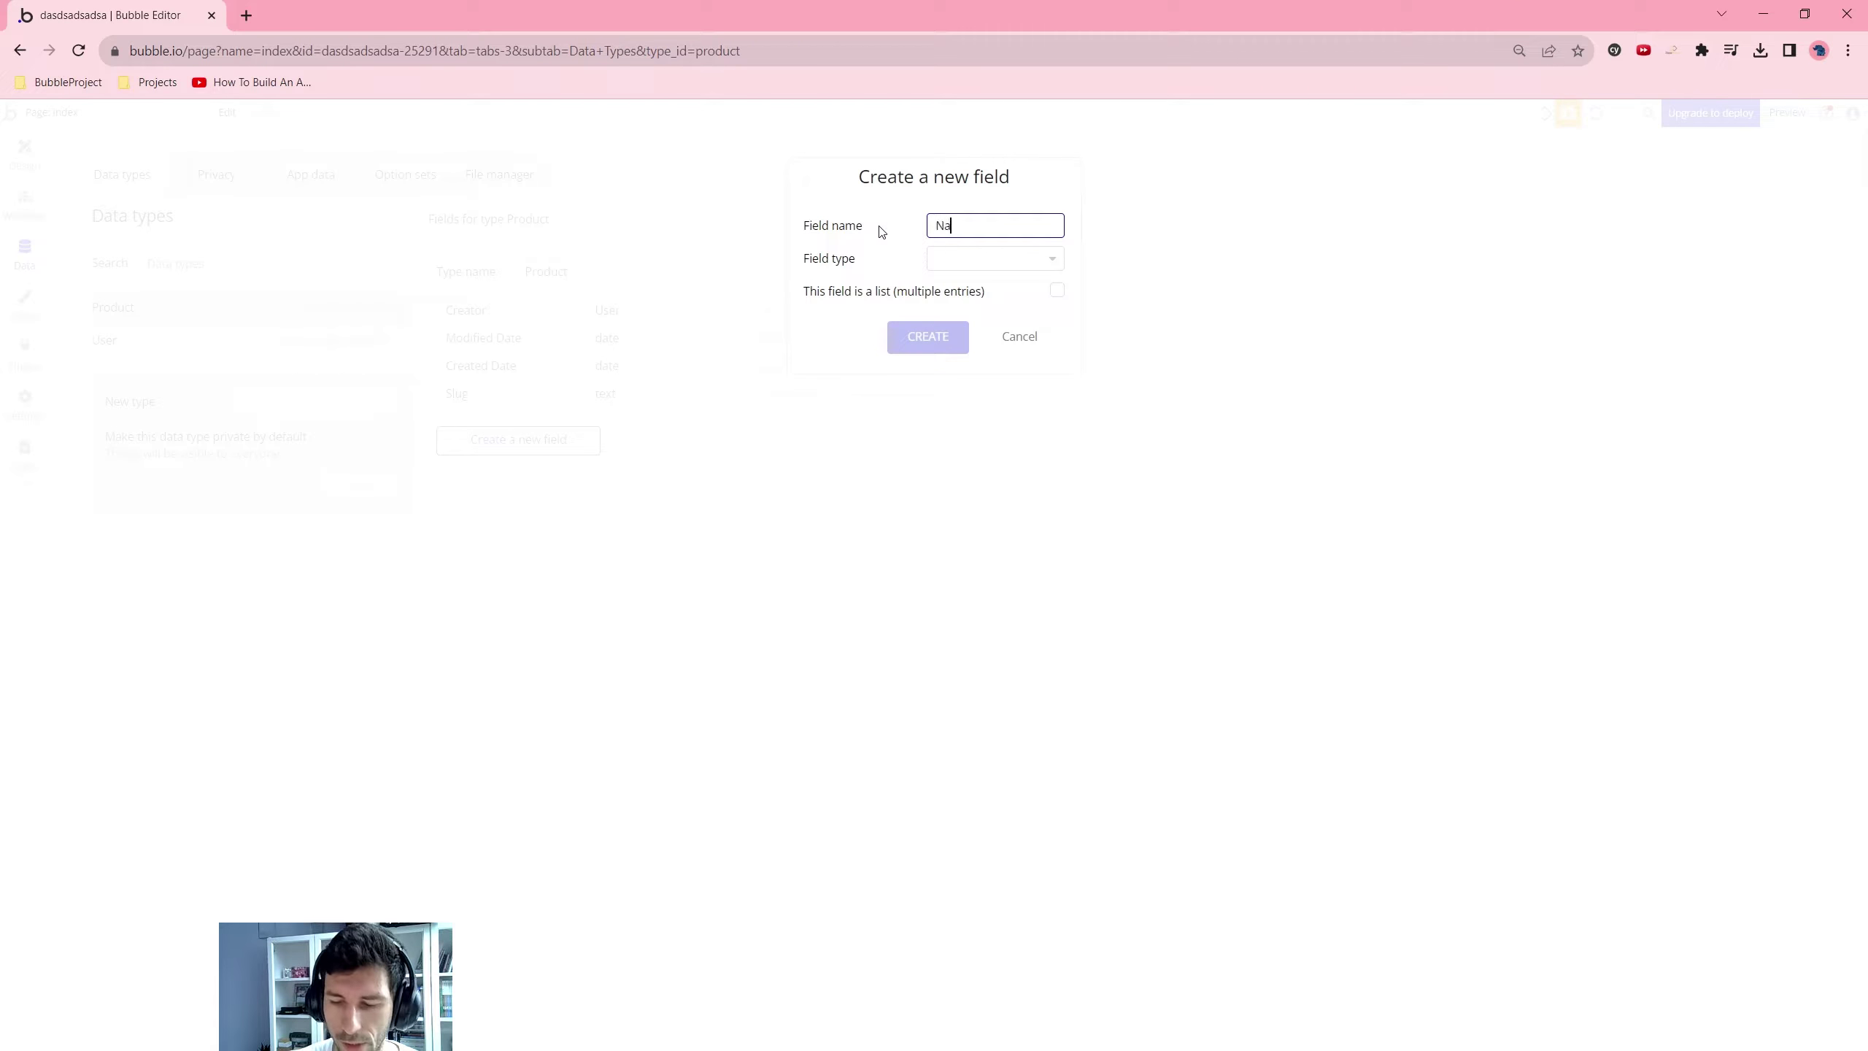
text(me)
click(989, 259)
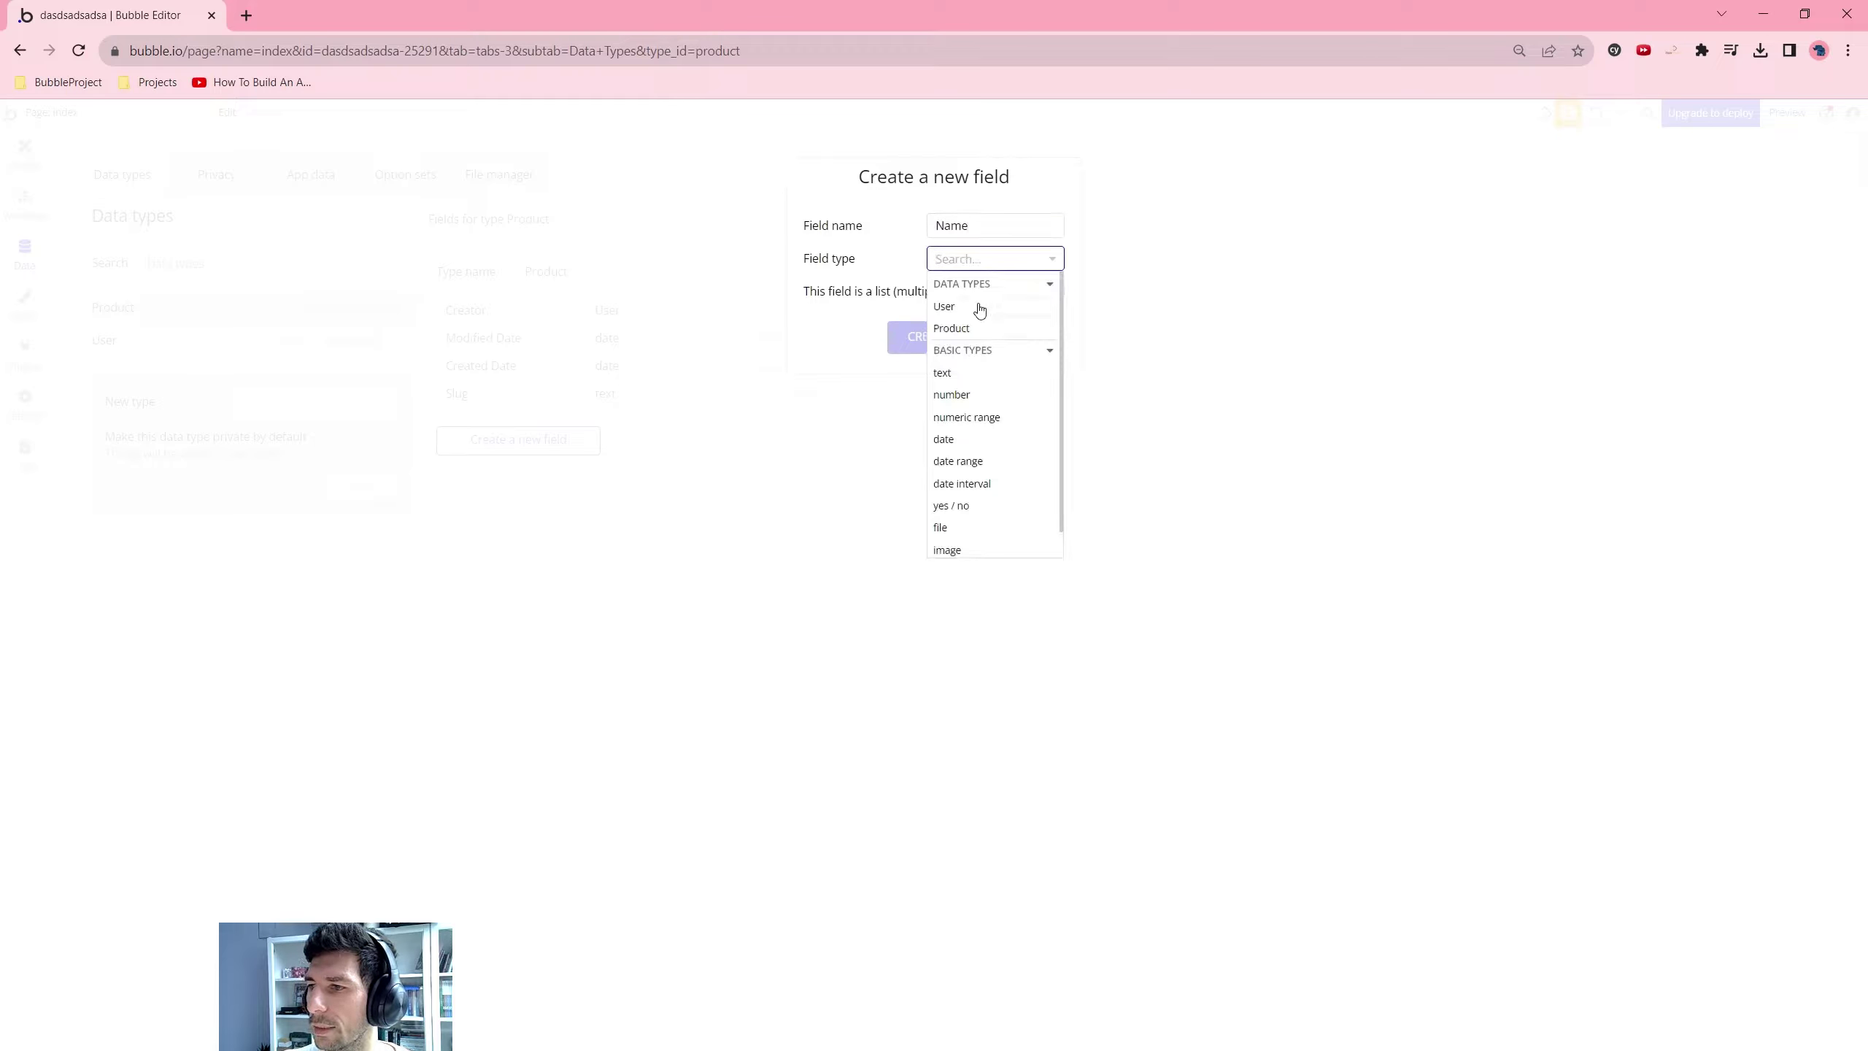
click(945, 372)
click(956, 343)
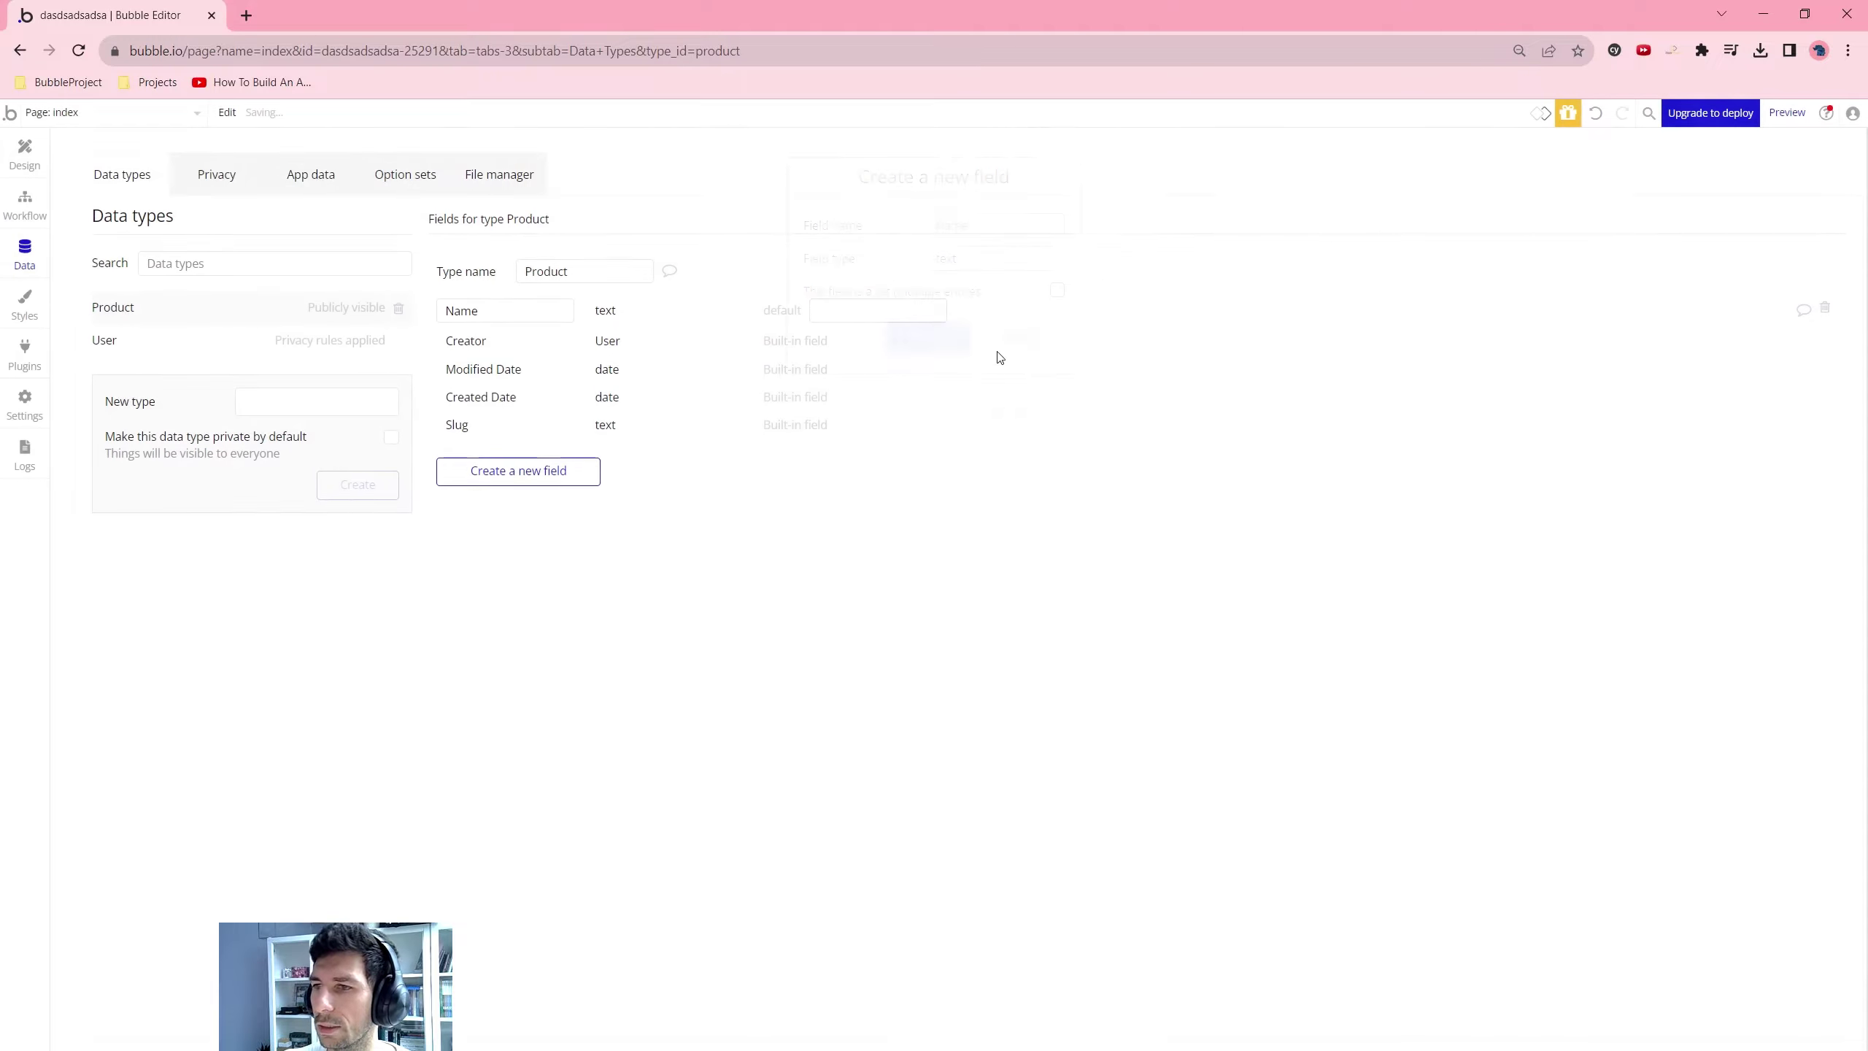
Create a Product database entry with the name "item 1" in the app data and dismiss the confirmation
click(285, 182)
click(1392, 266)
click(294, 221)
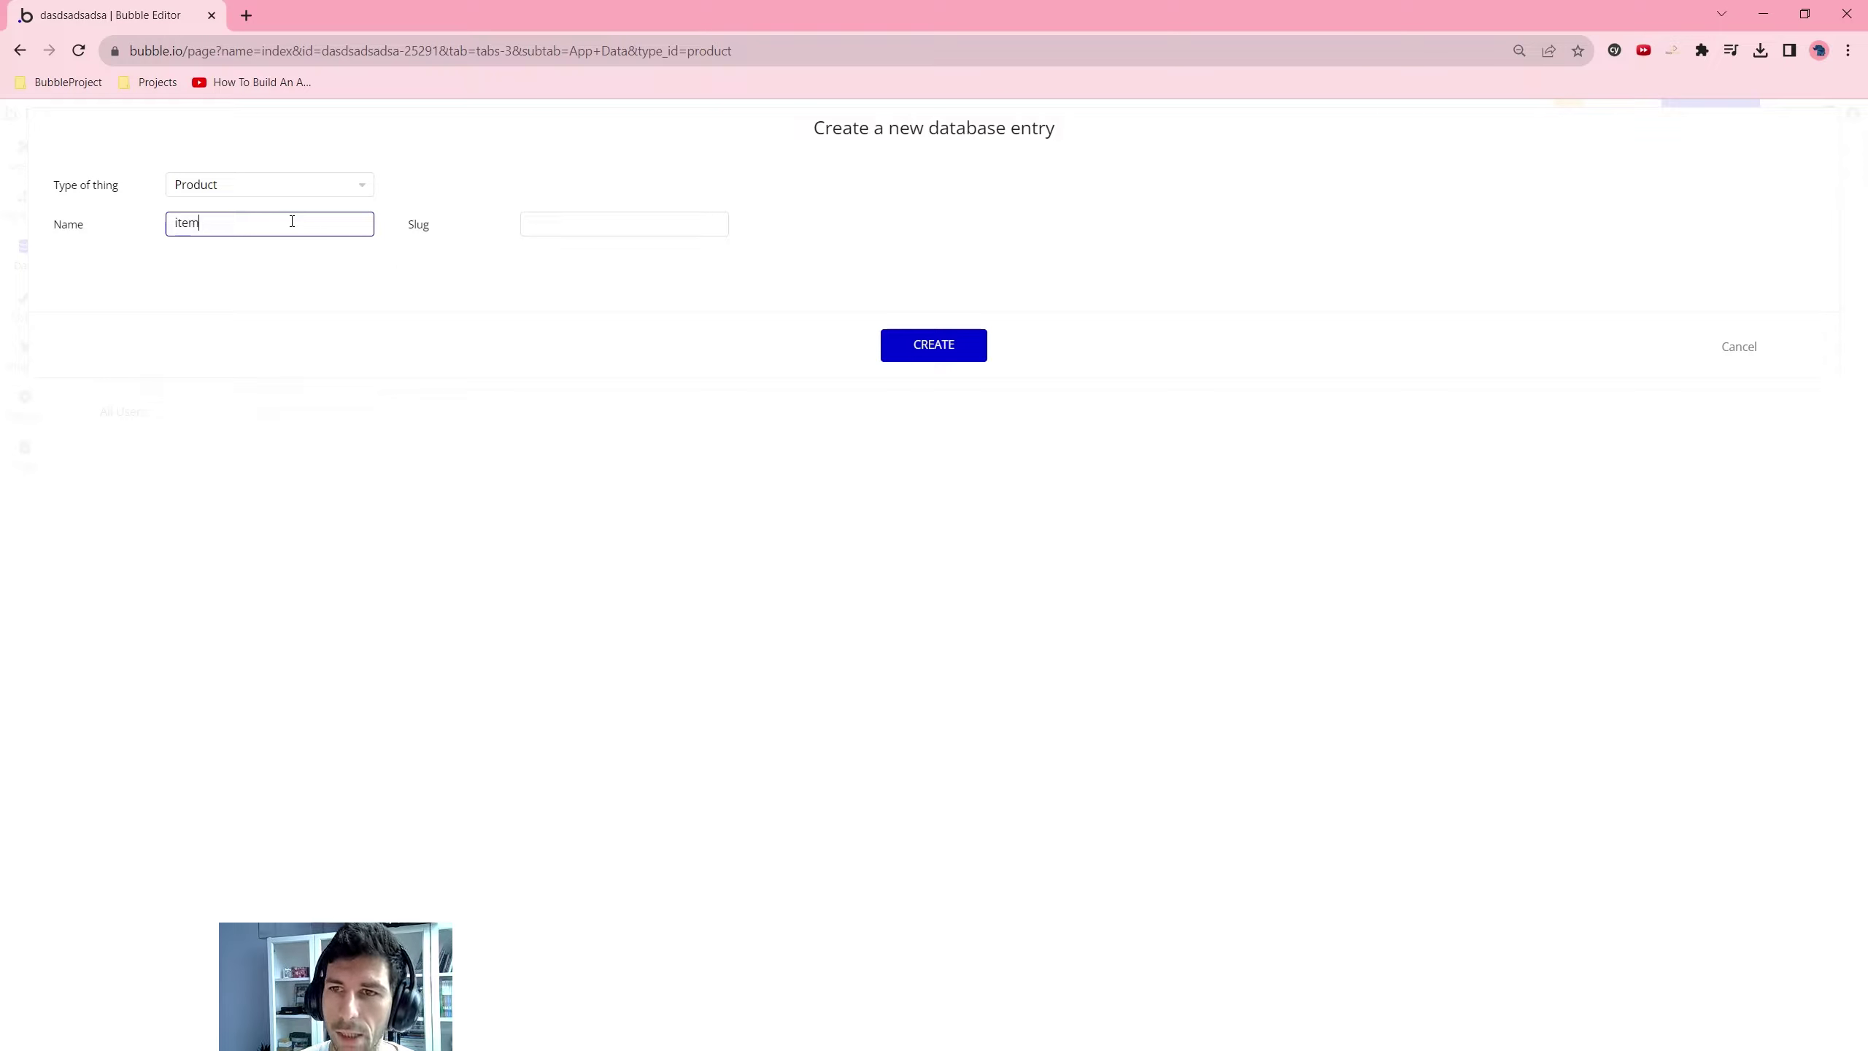
text(item 1)
click(933, 352)
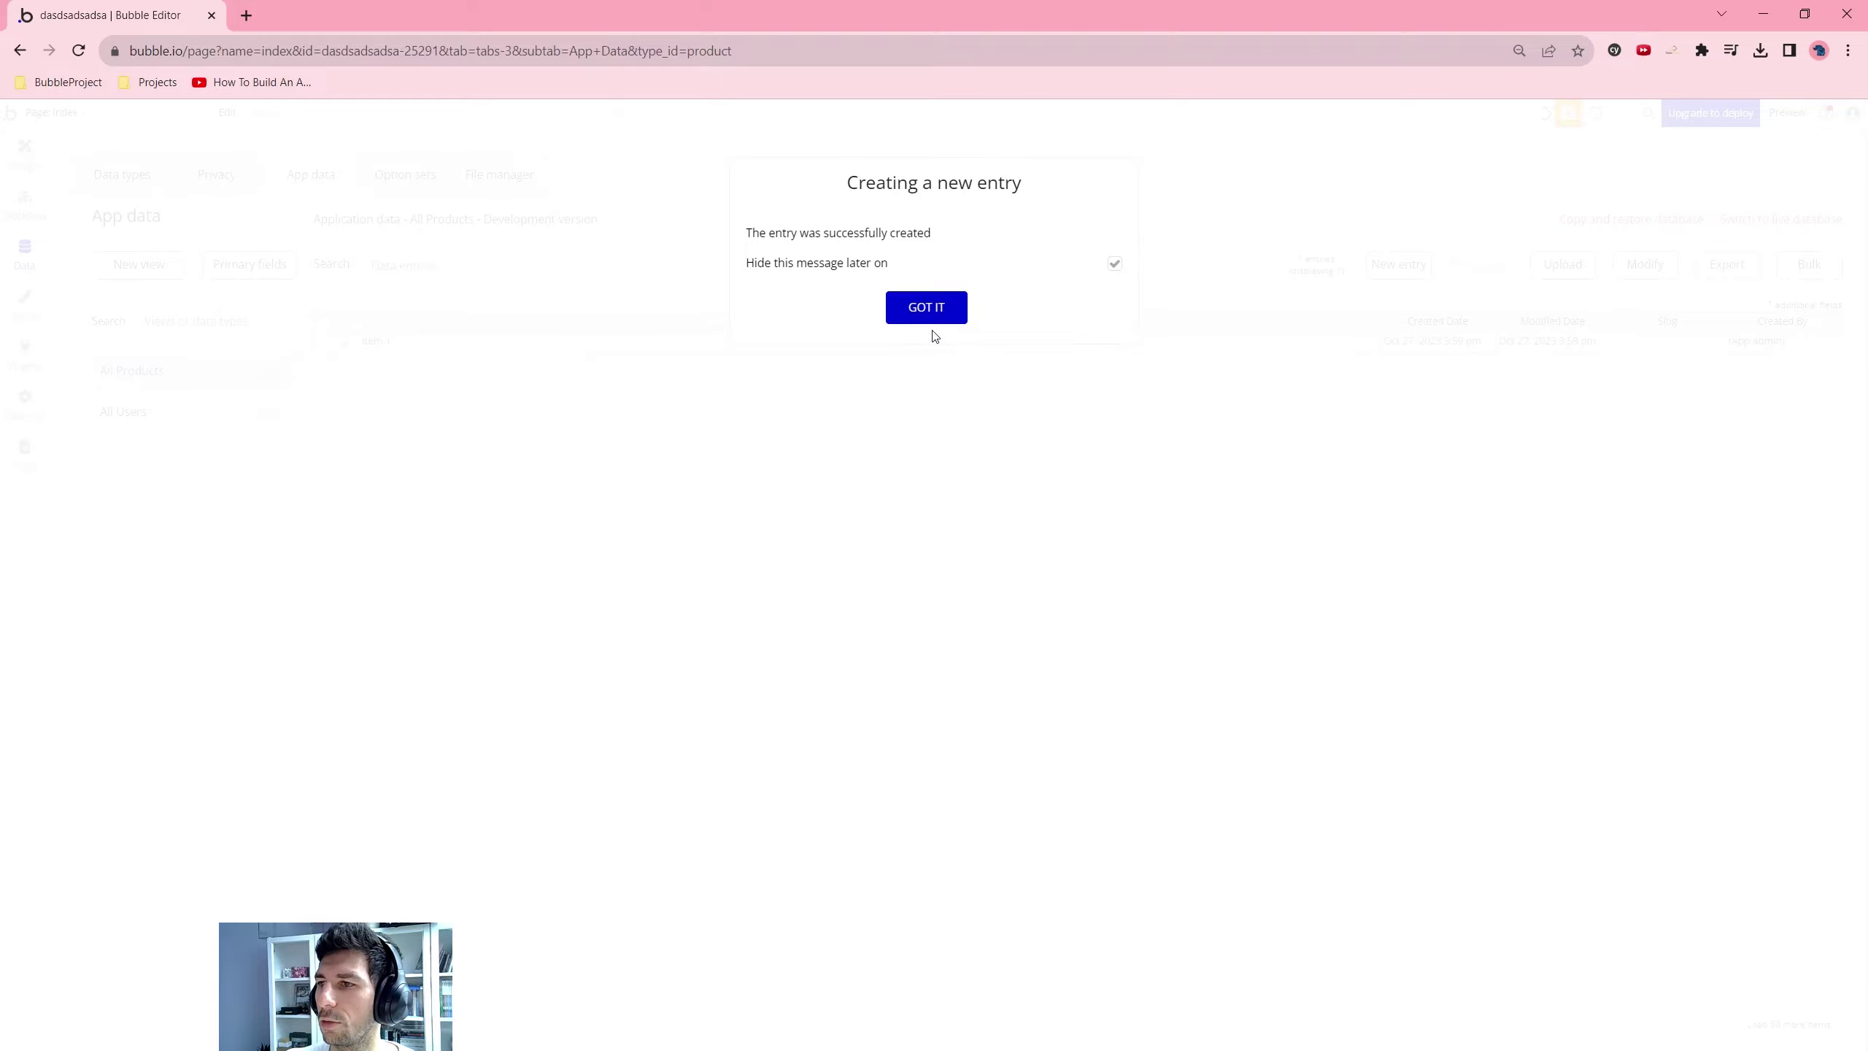
click(929, 318)
Create another Product database entry with the name "Item 2"
click(1387, 265)
click(265, 223)
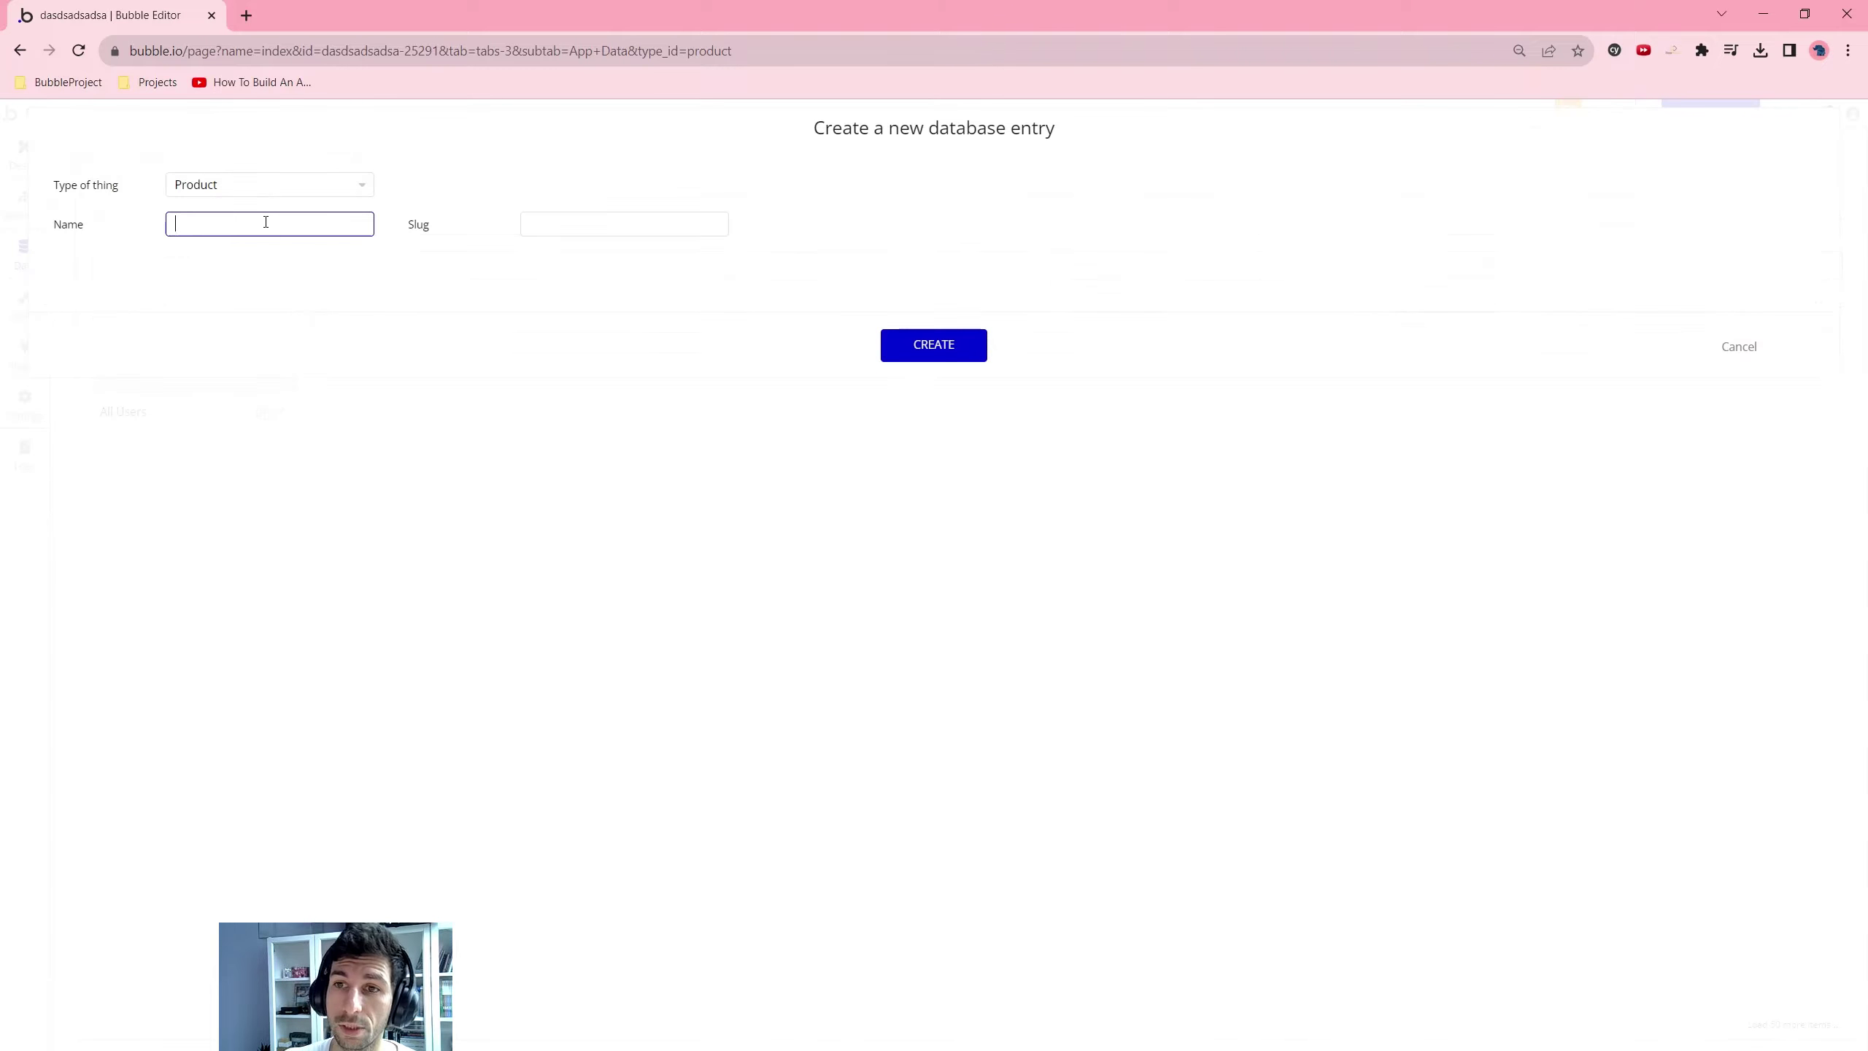
text(Item 2)
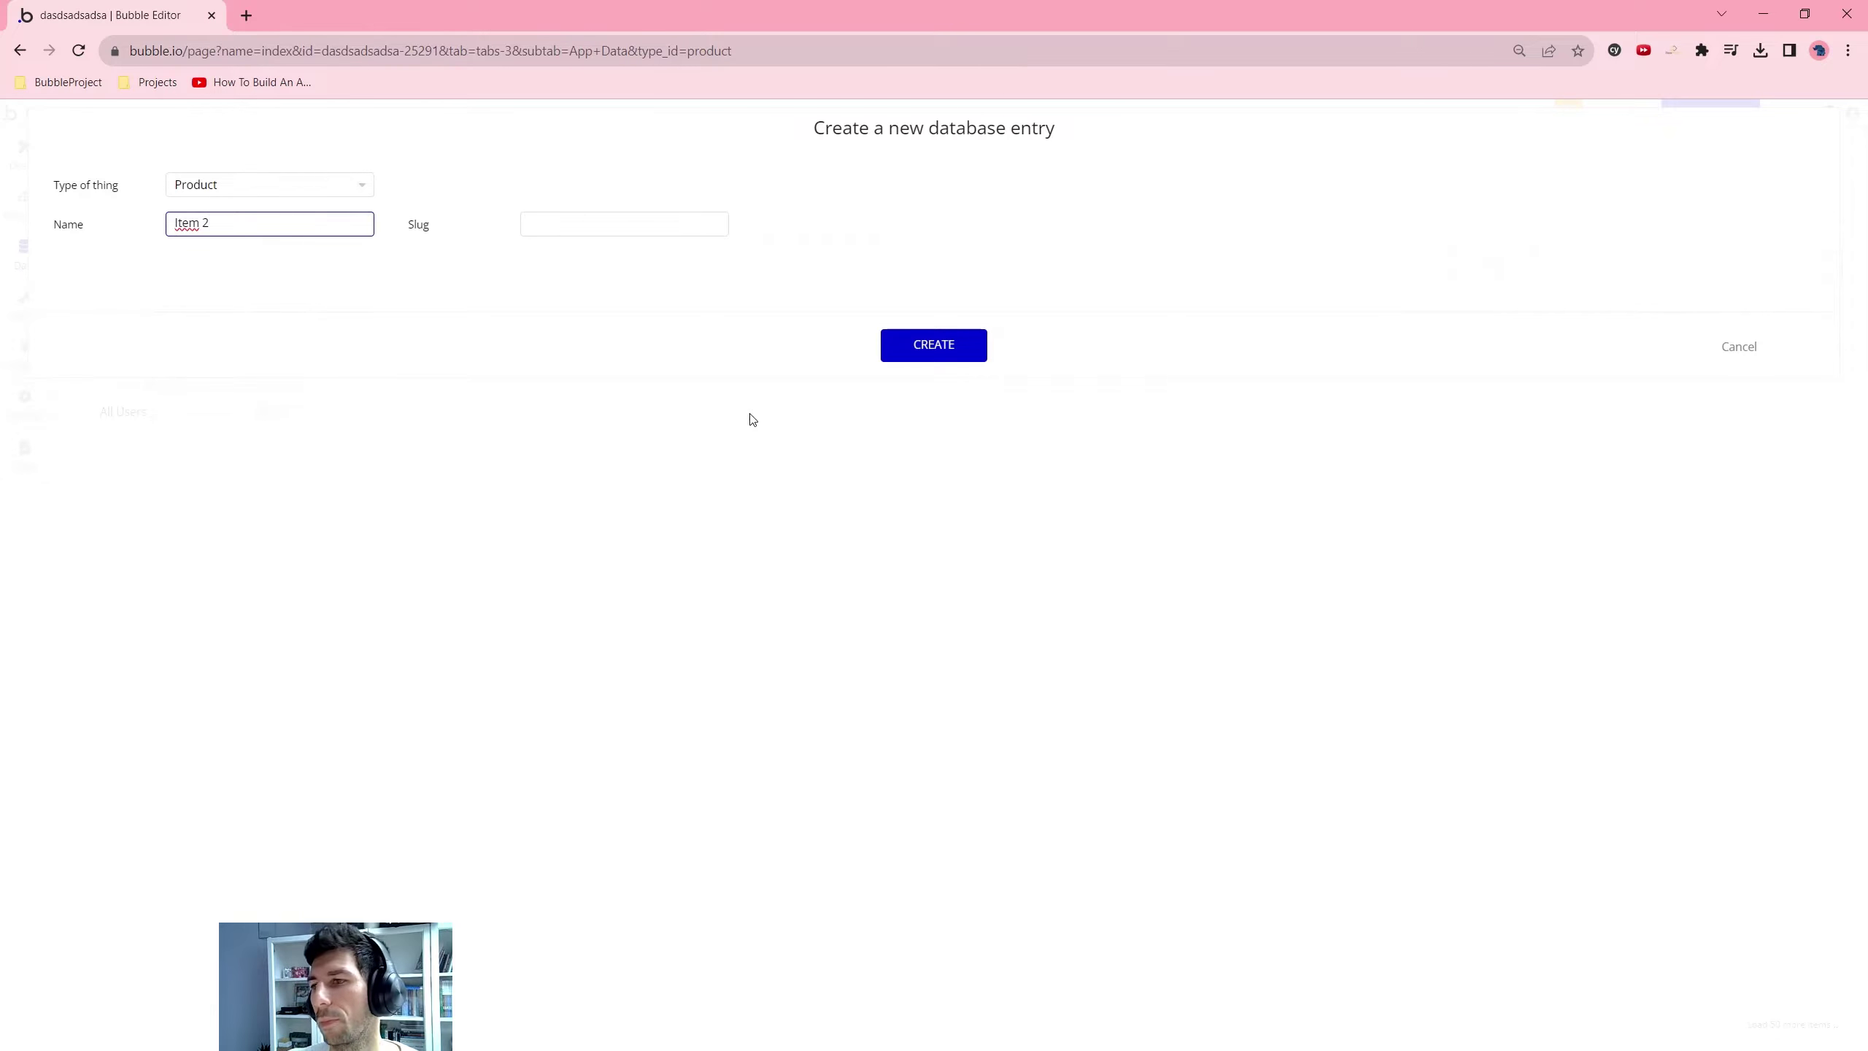
click(886, 349)
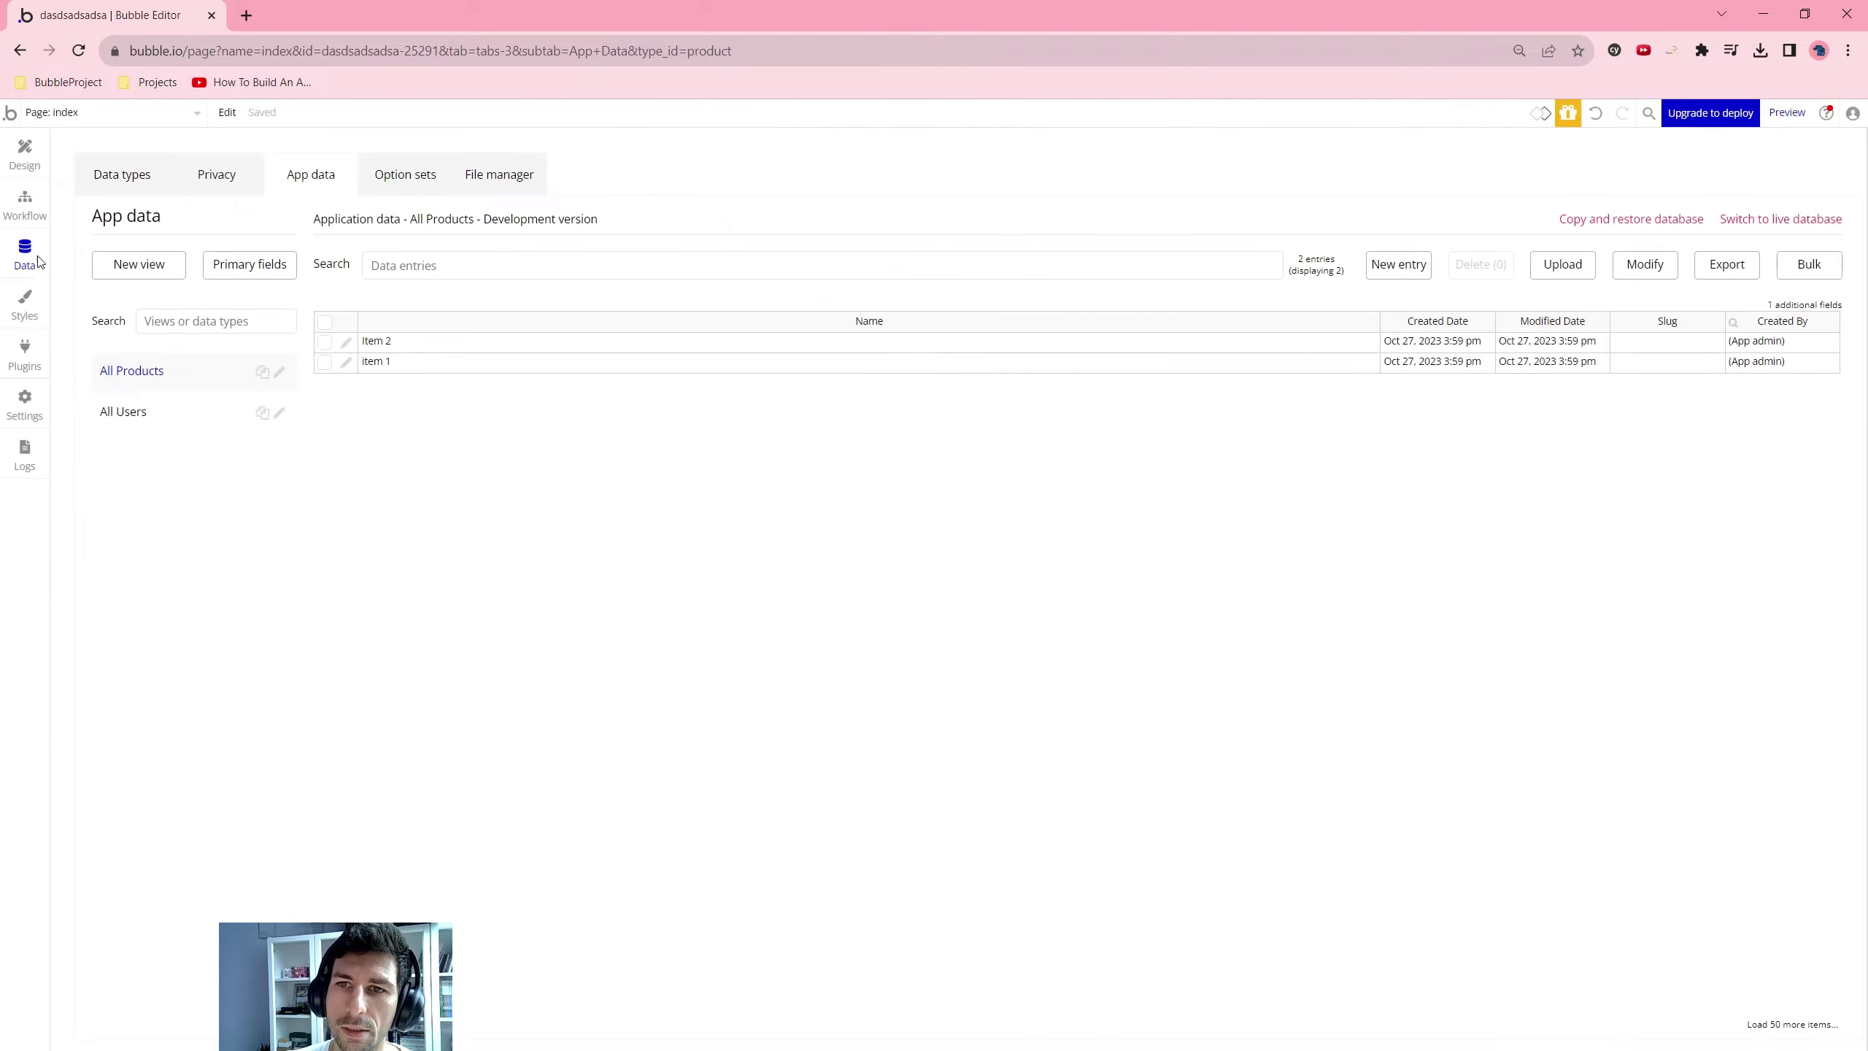
Set the container layout of the index page to Column in the page design
click(24, 155)
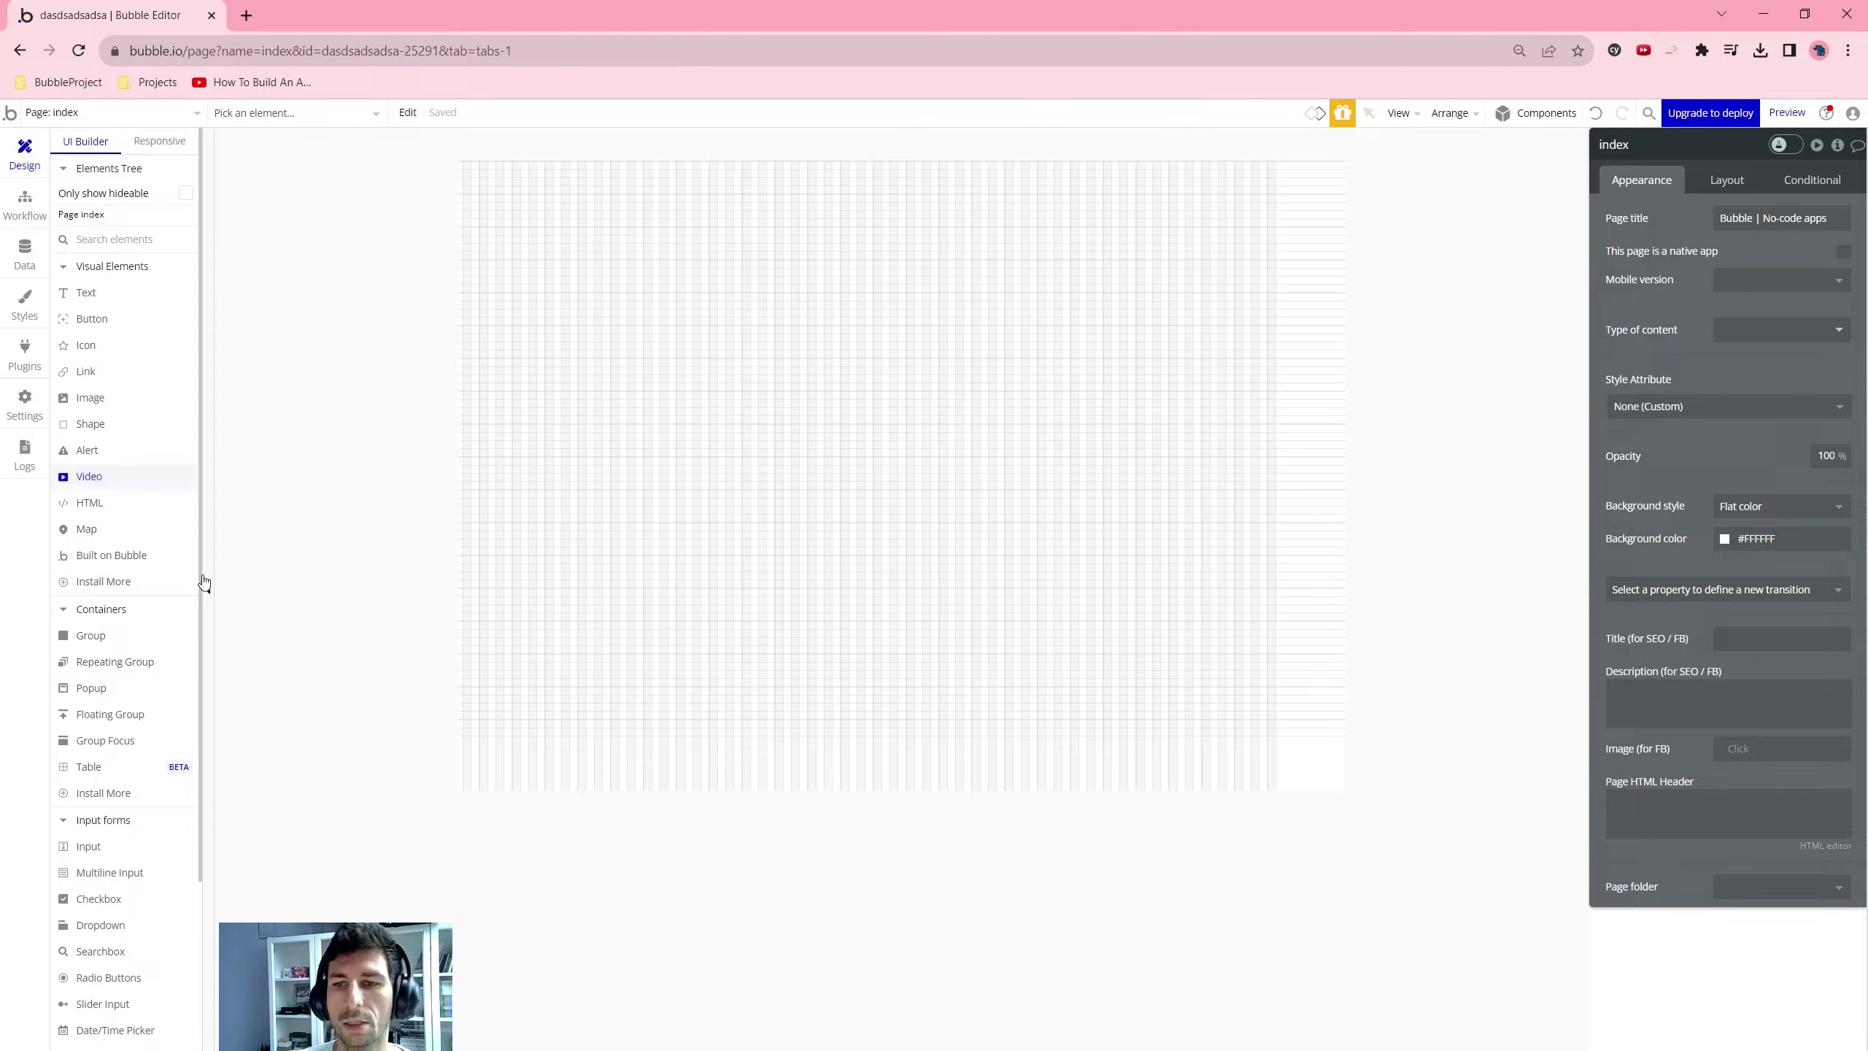
click(629, 351)
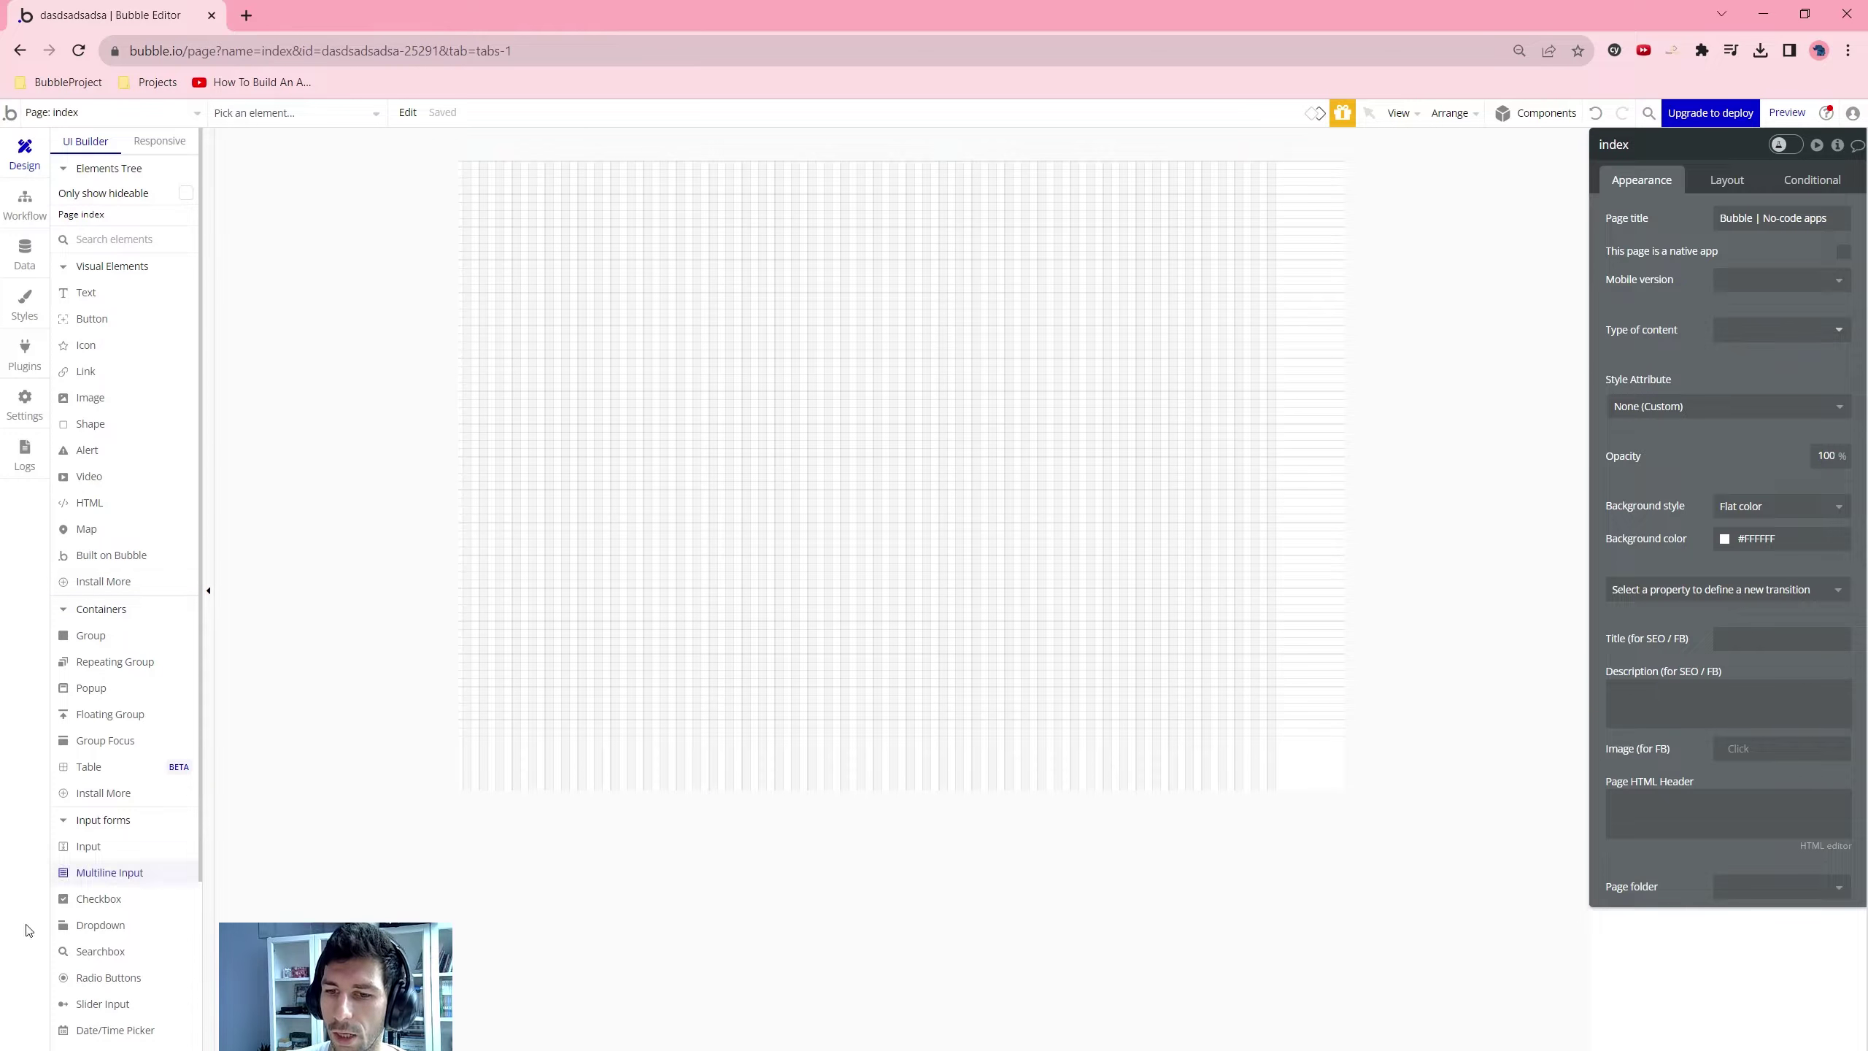
click(1722, 183)
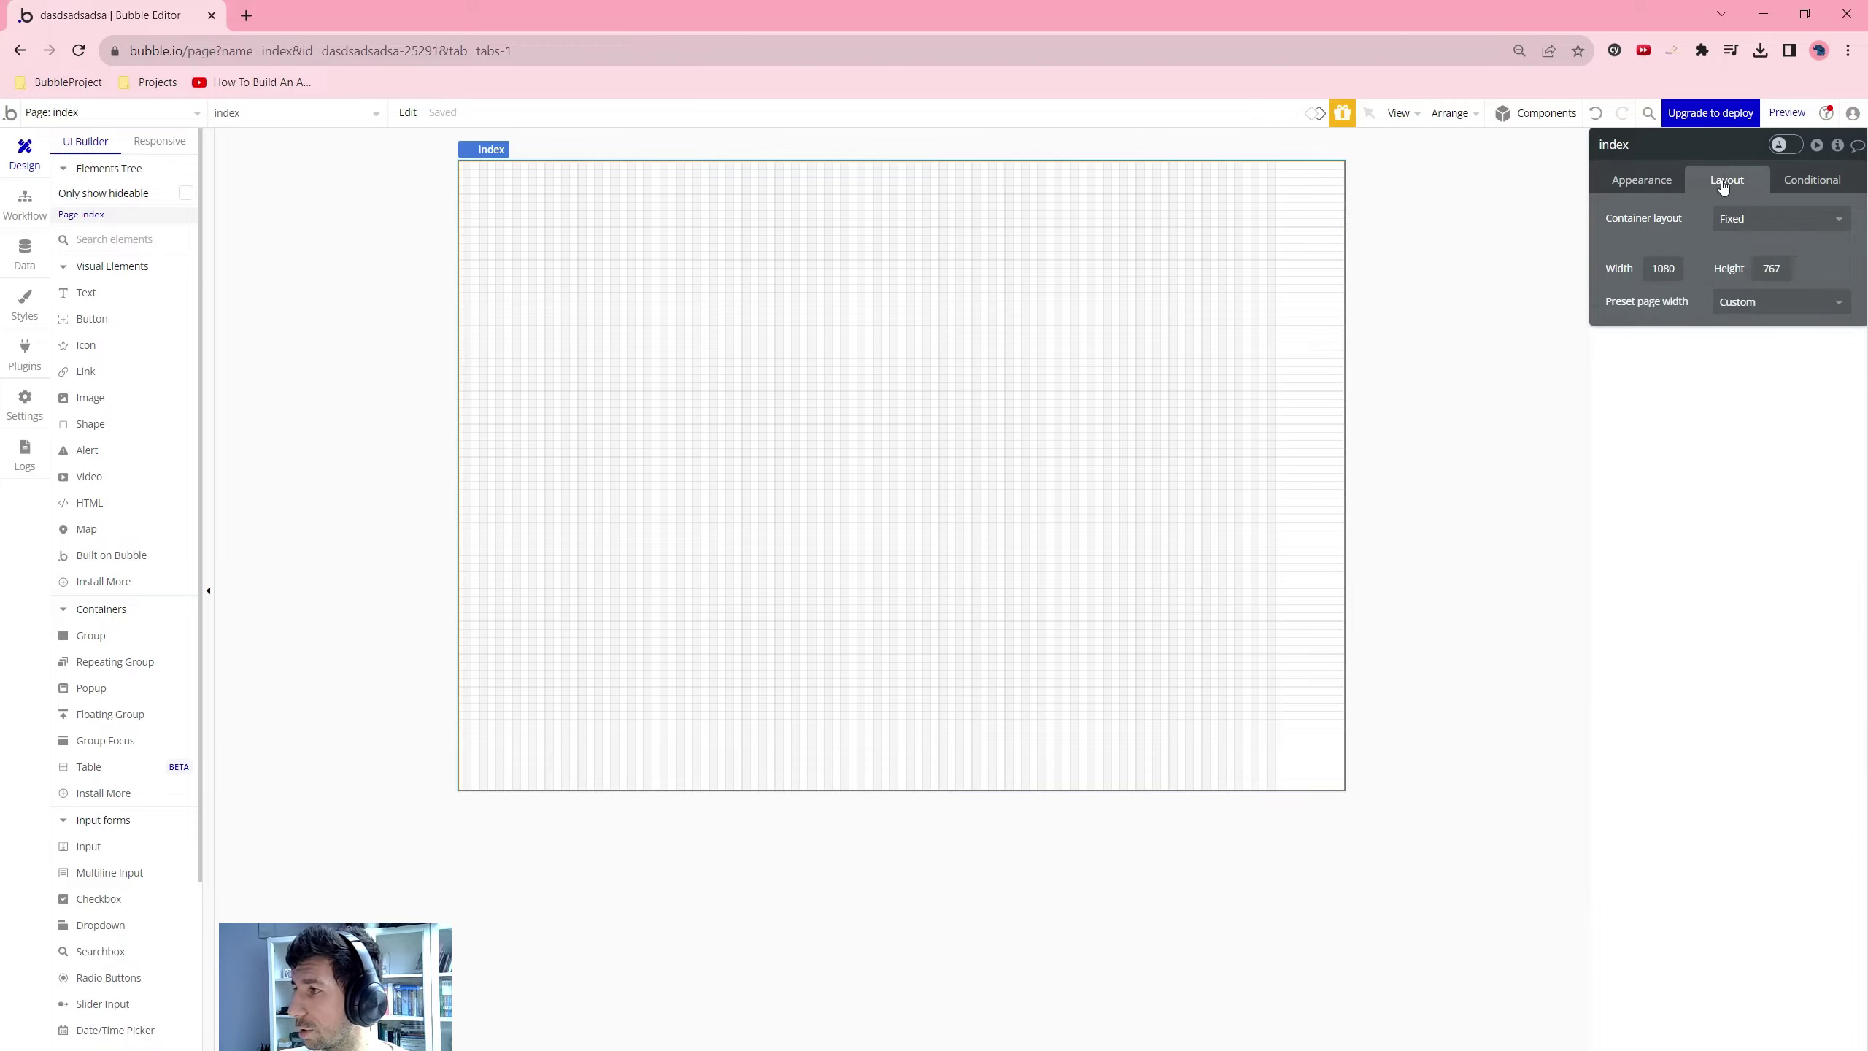
click(1764, 239)
click(1780, 324)
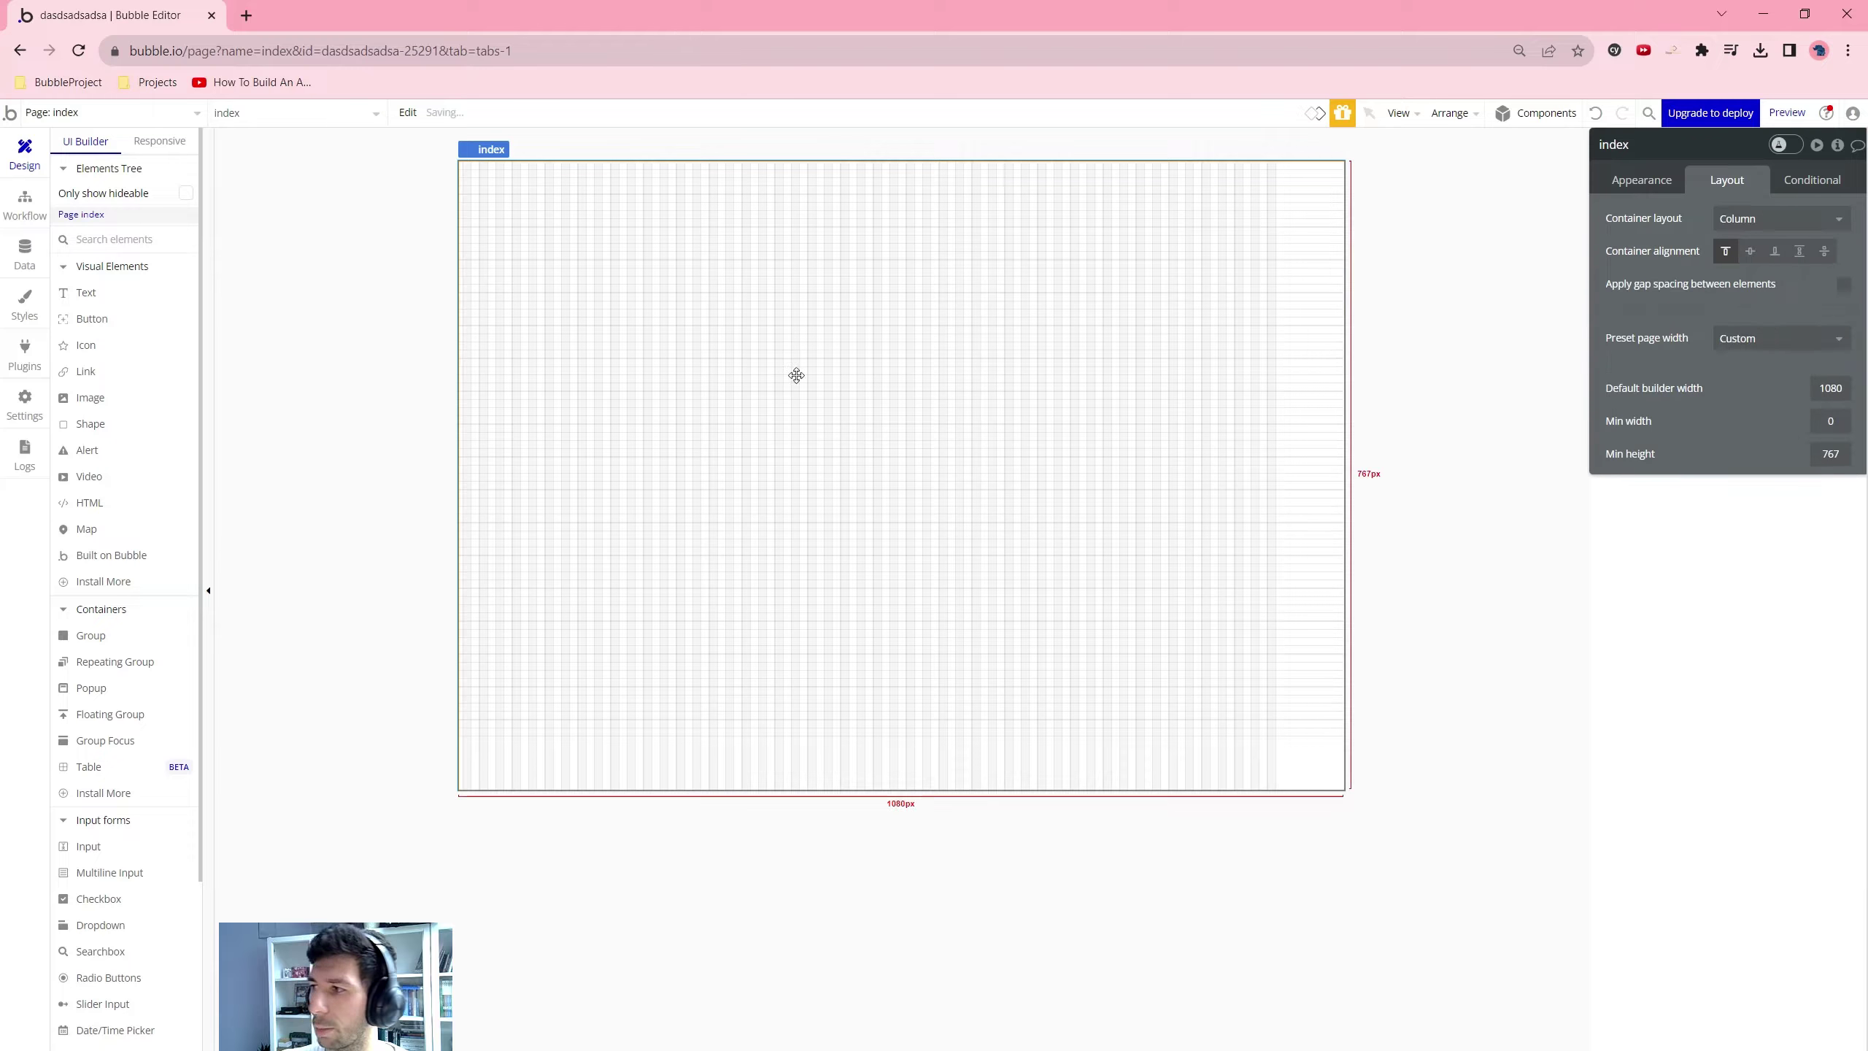
Place a table on the index page with a non-fixed width between 0 and 1200 px, centred horizontally
click(92, 769)
click(763, 484)
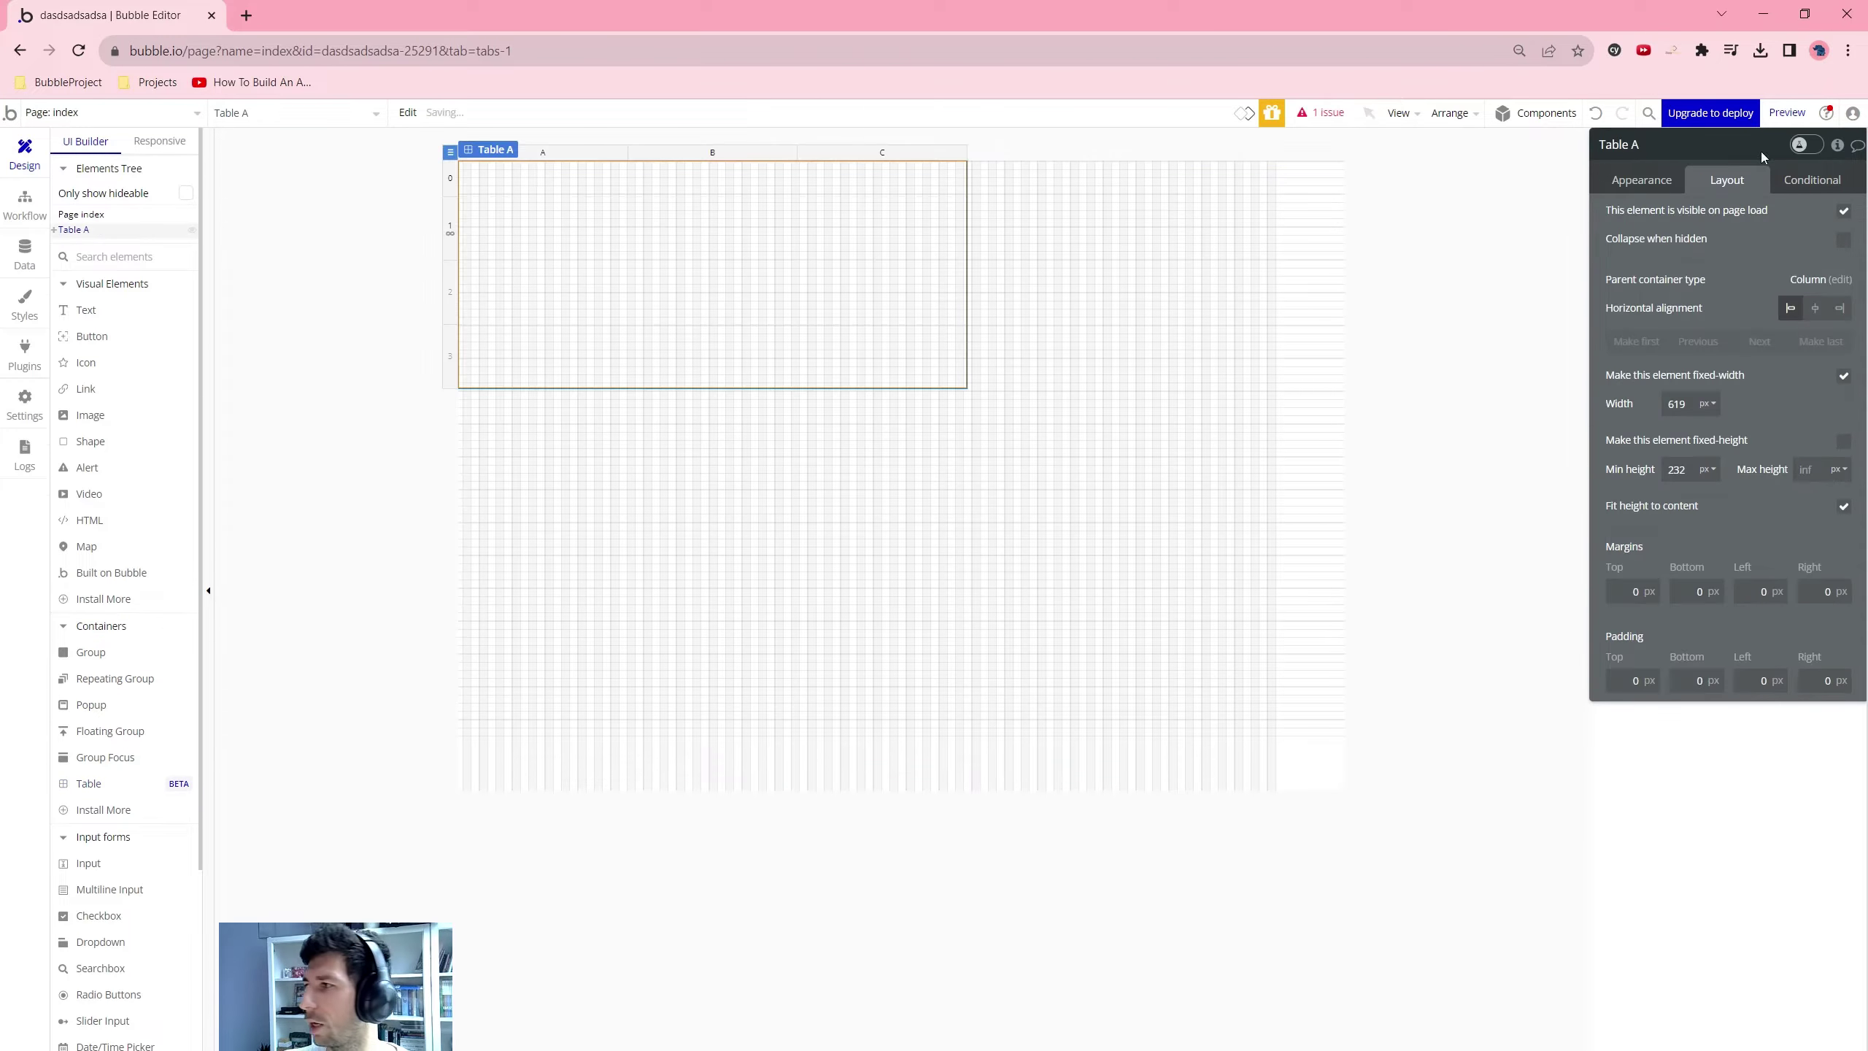
click(1843, 377)
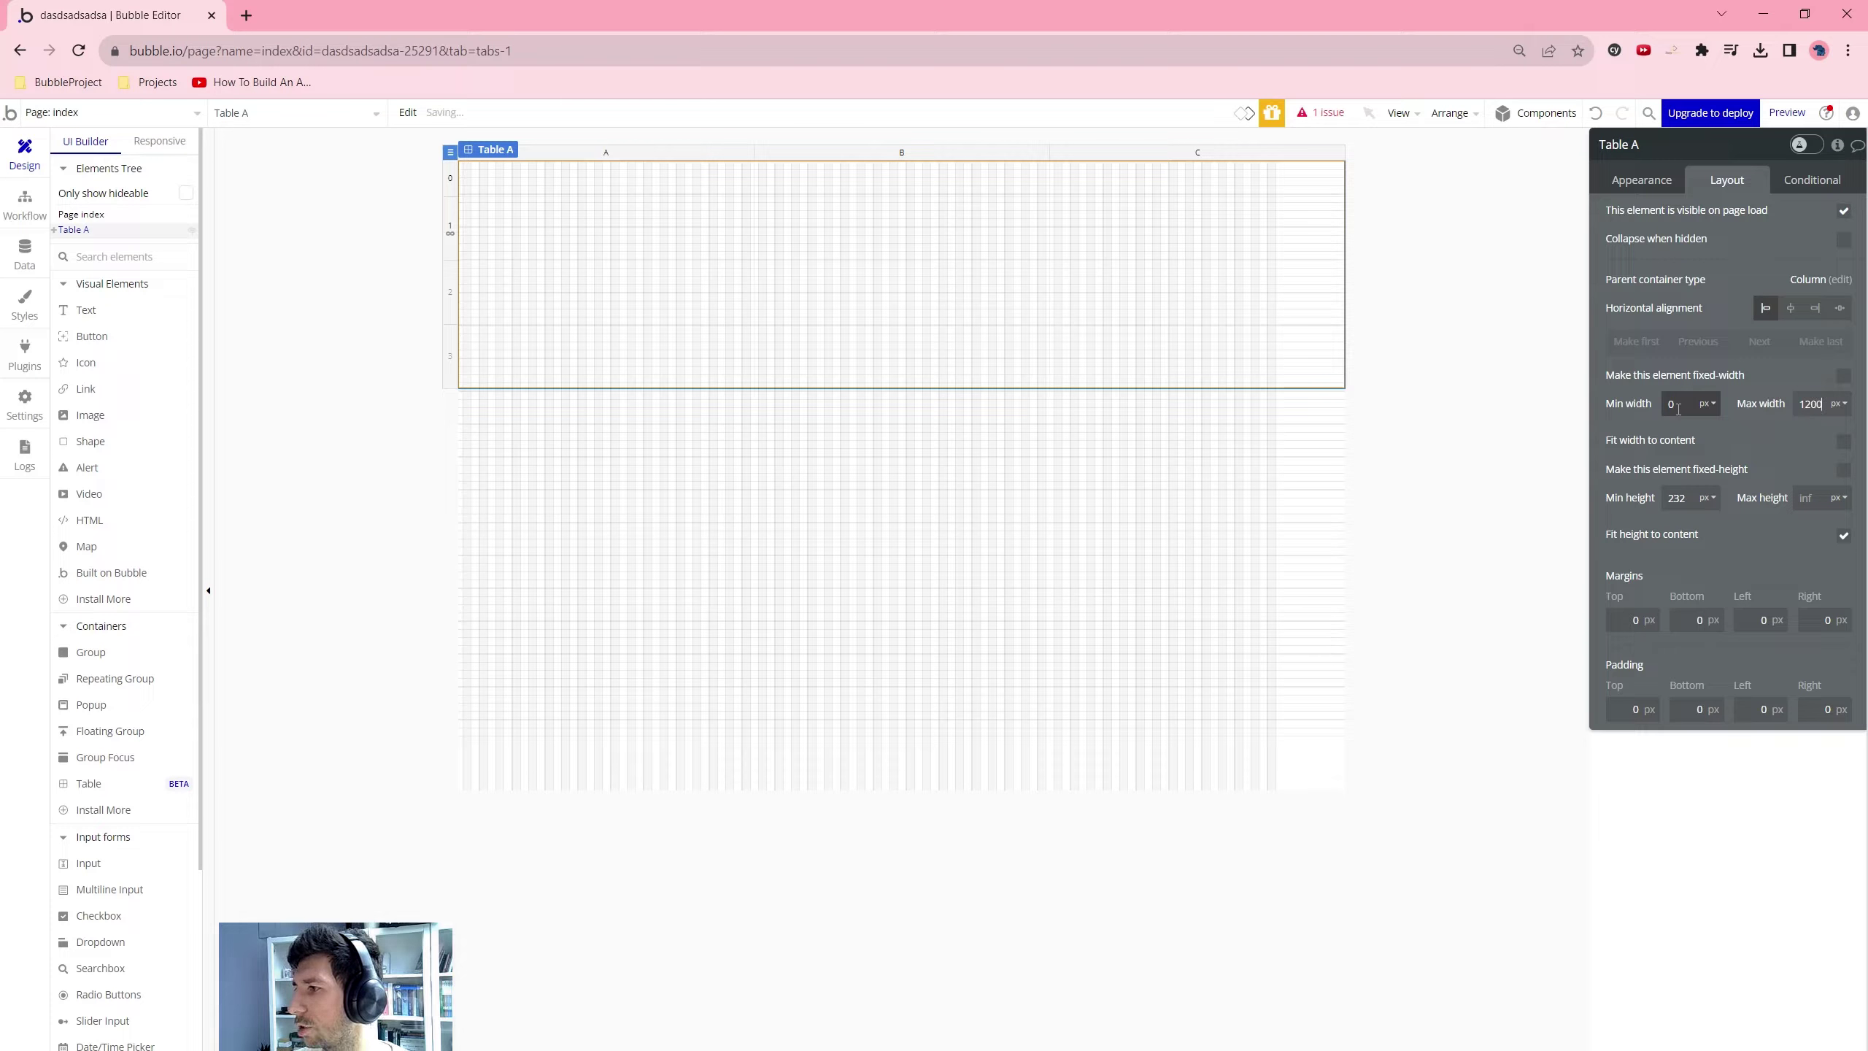
key(Tab)
click(1789, 310)
Open a preview of the page, and set the table's content type to Product with a search for Products as data source
click(1792, 119)
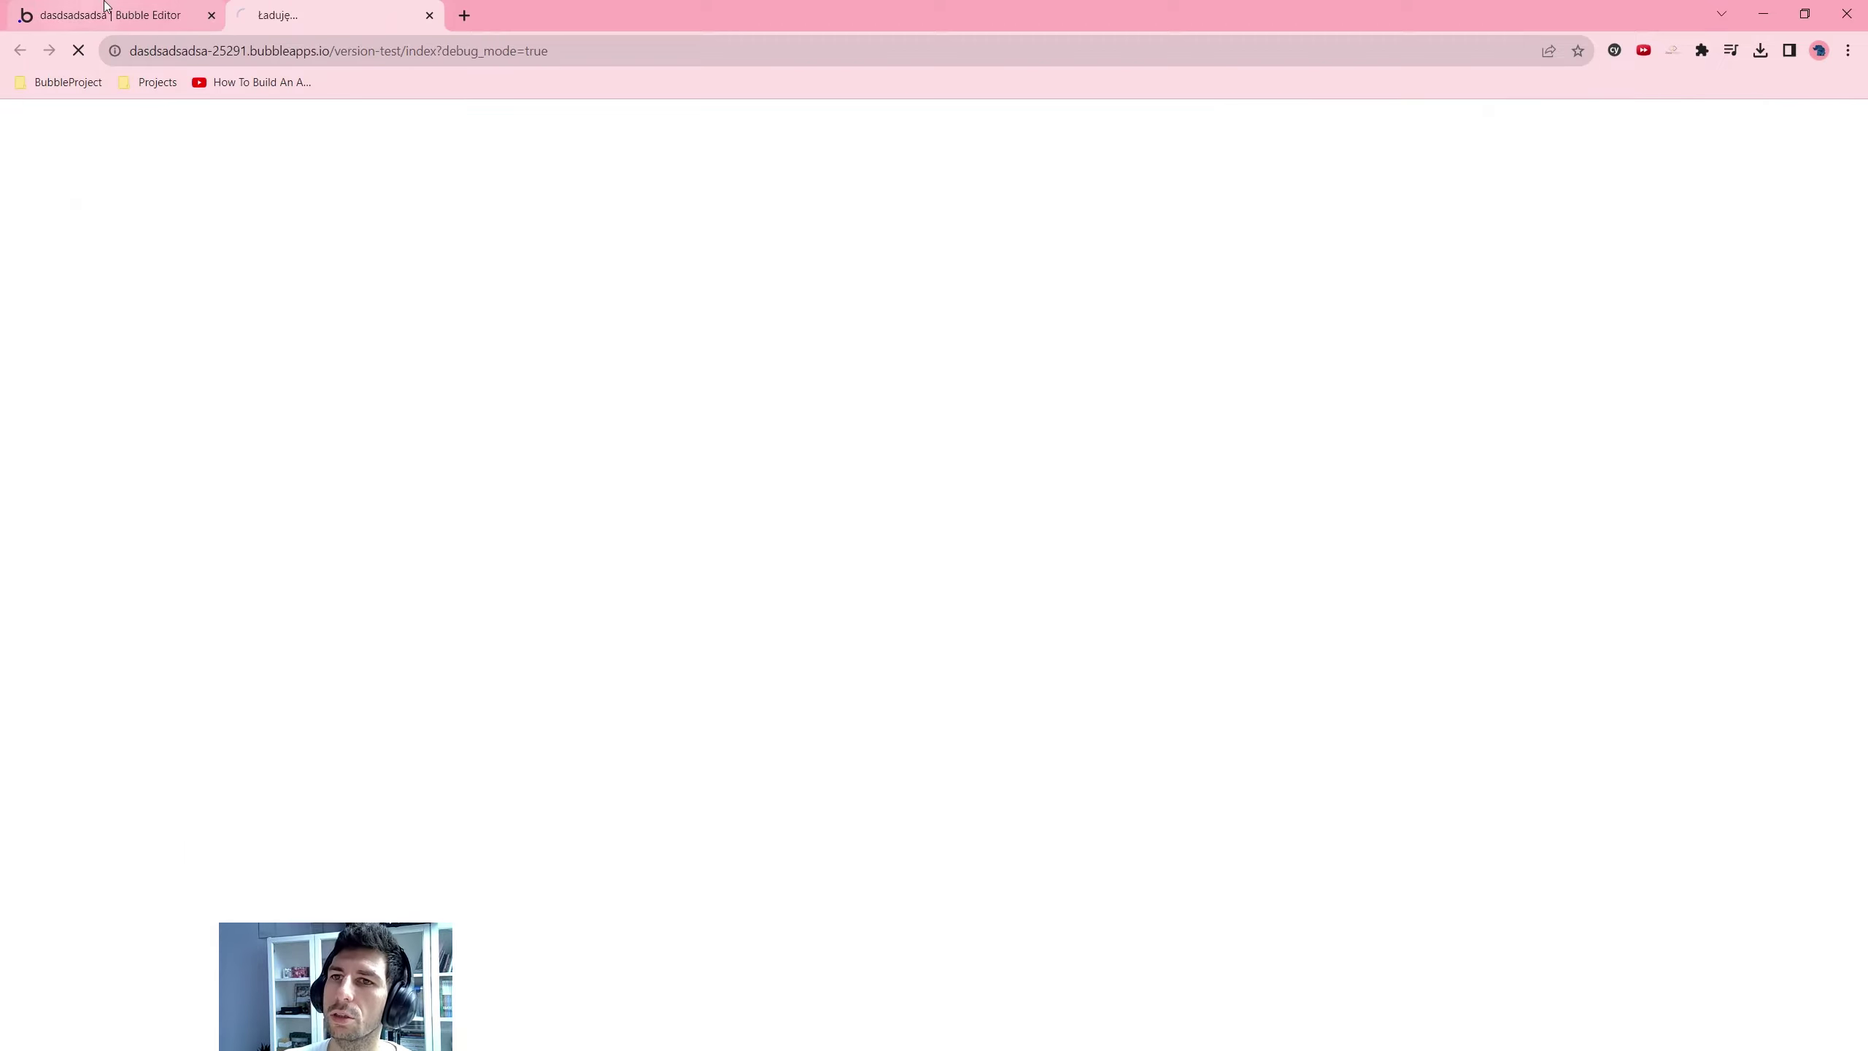
click(121, 10)
click(1641, 180)
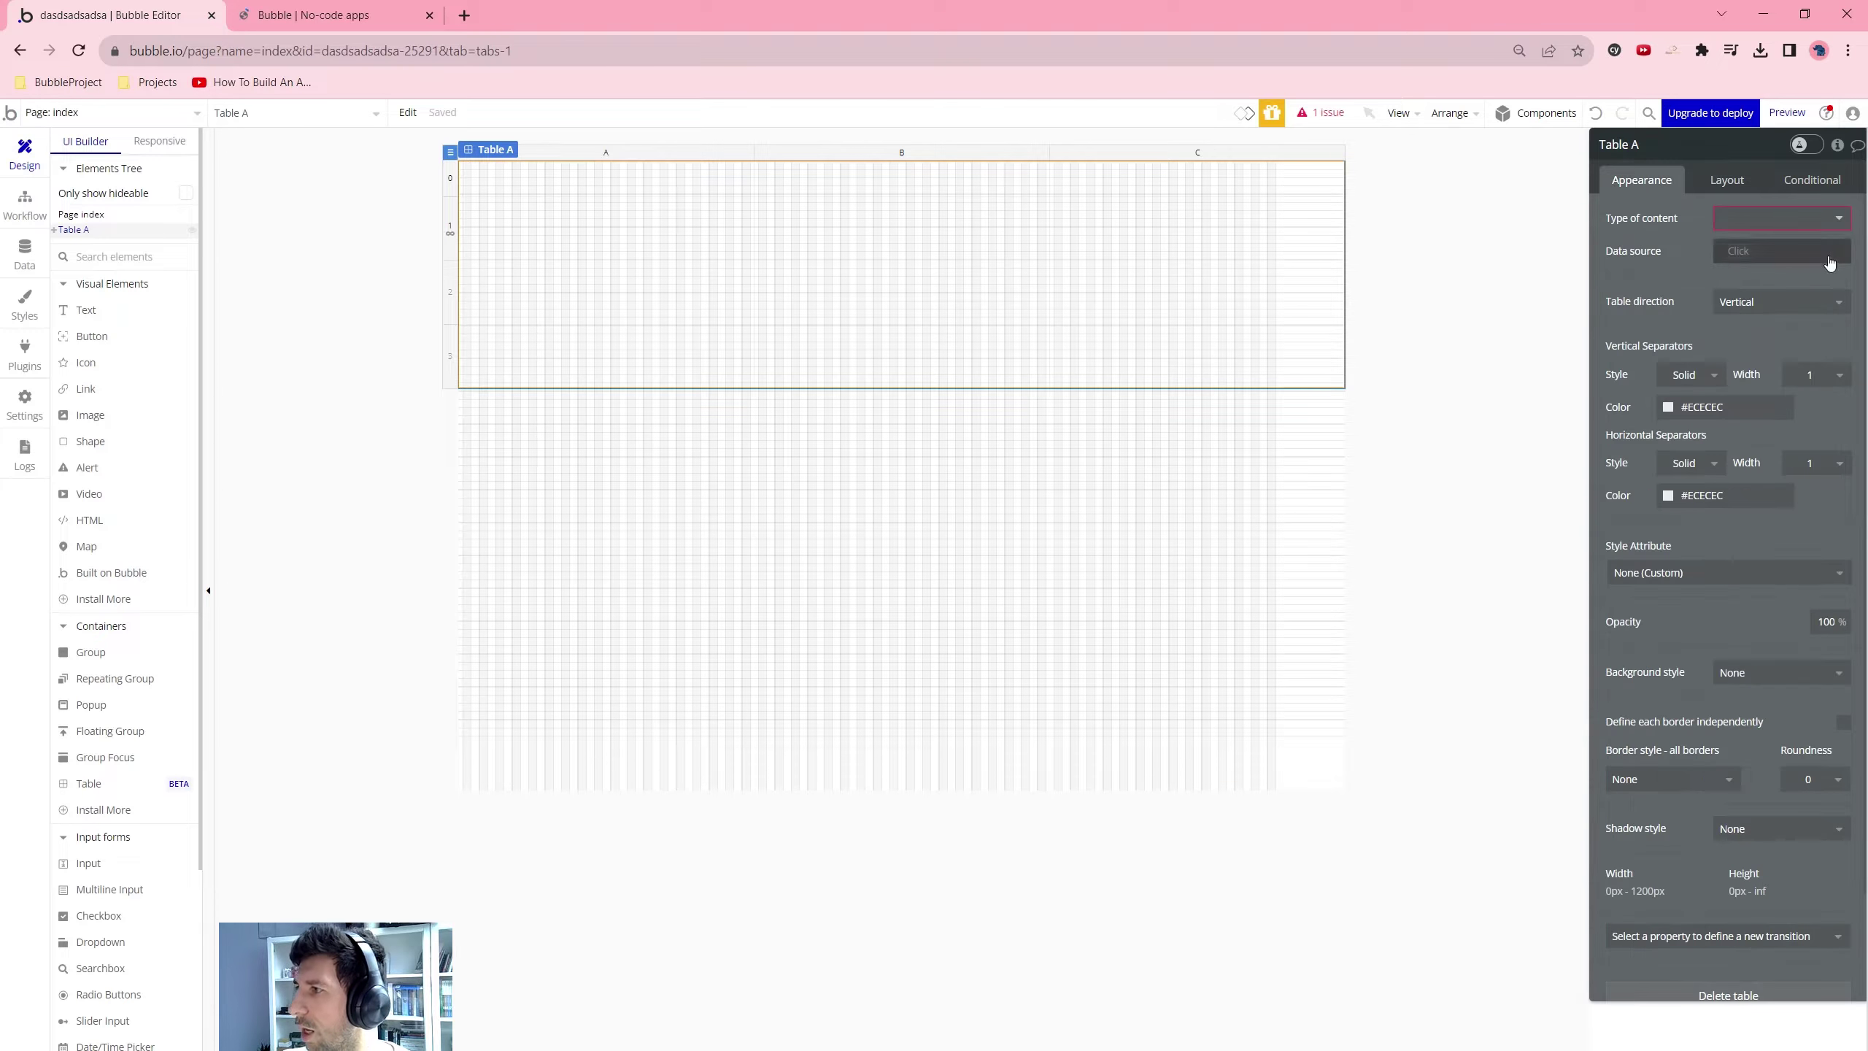
click(1779, 215)
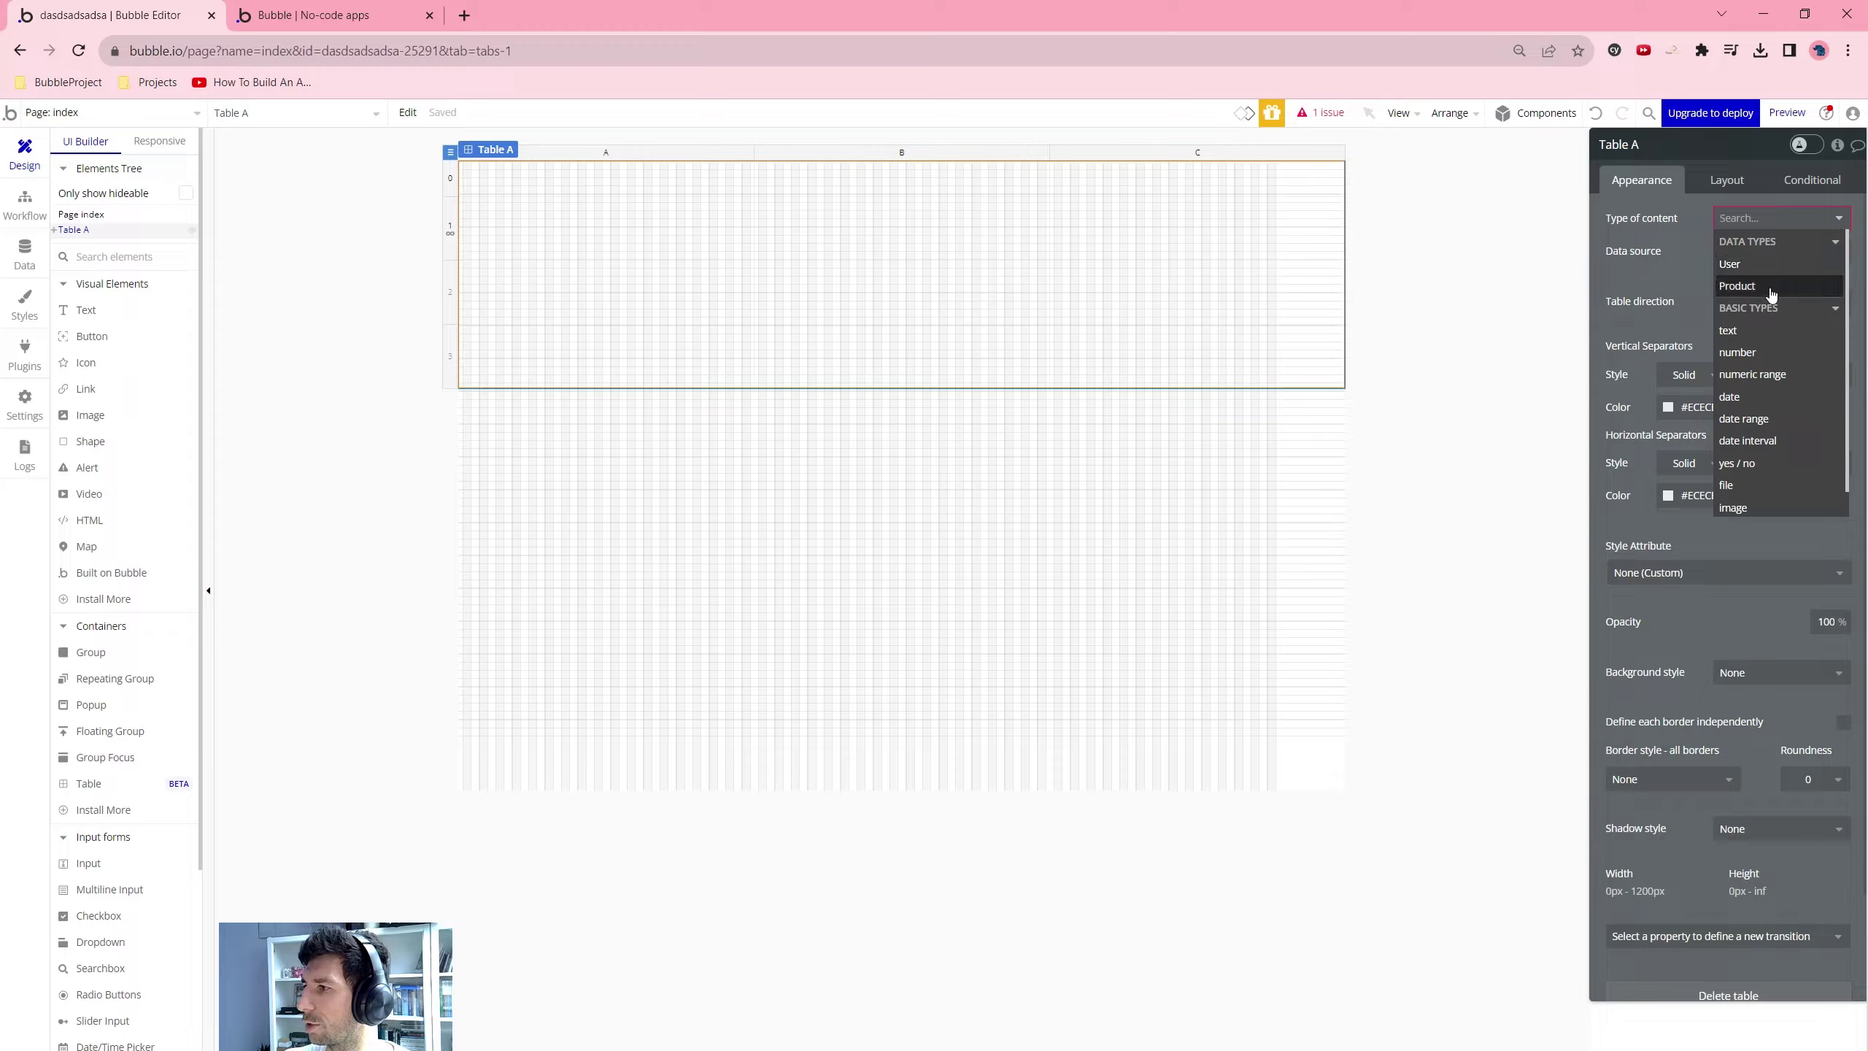
click(1768, 290)
click(1738, 251)
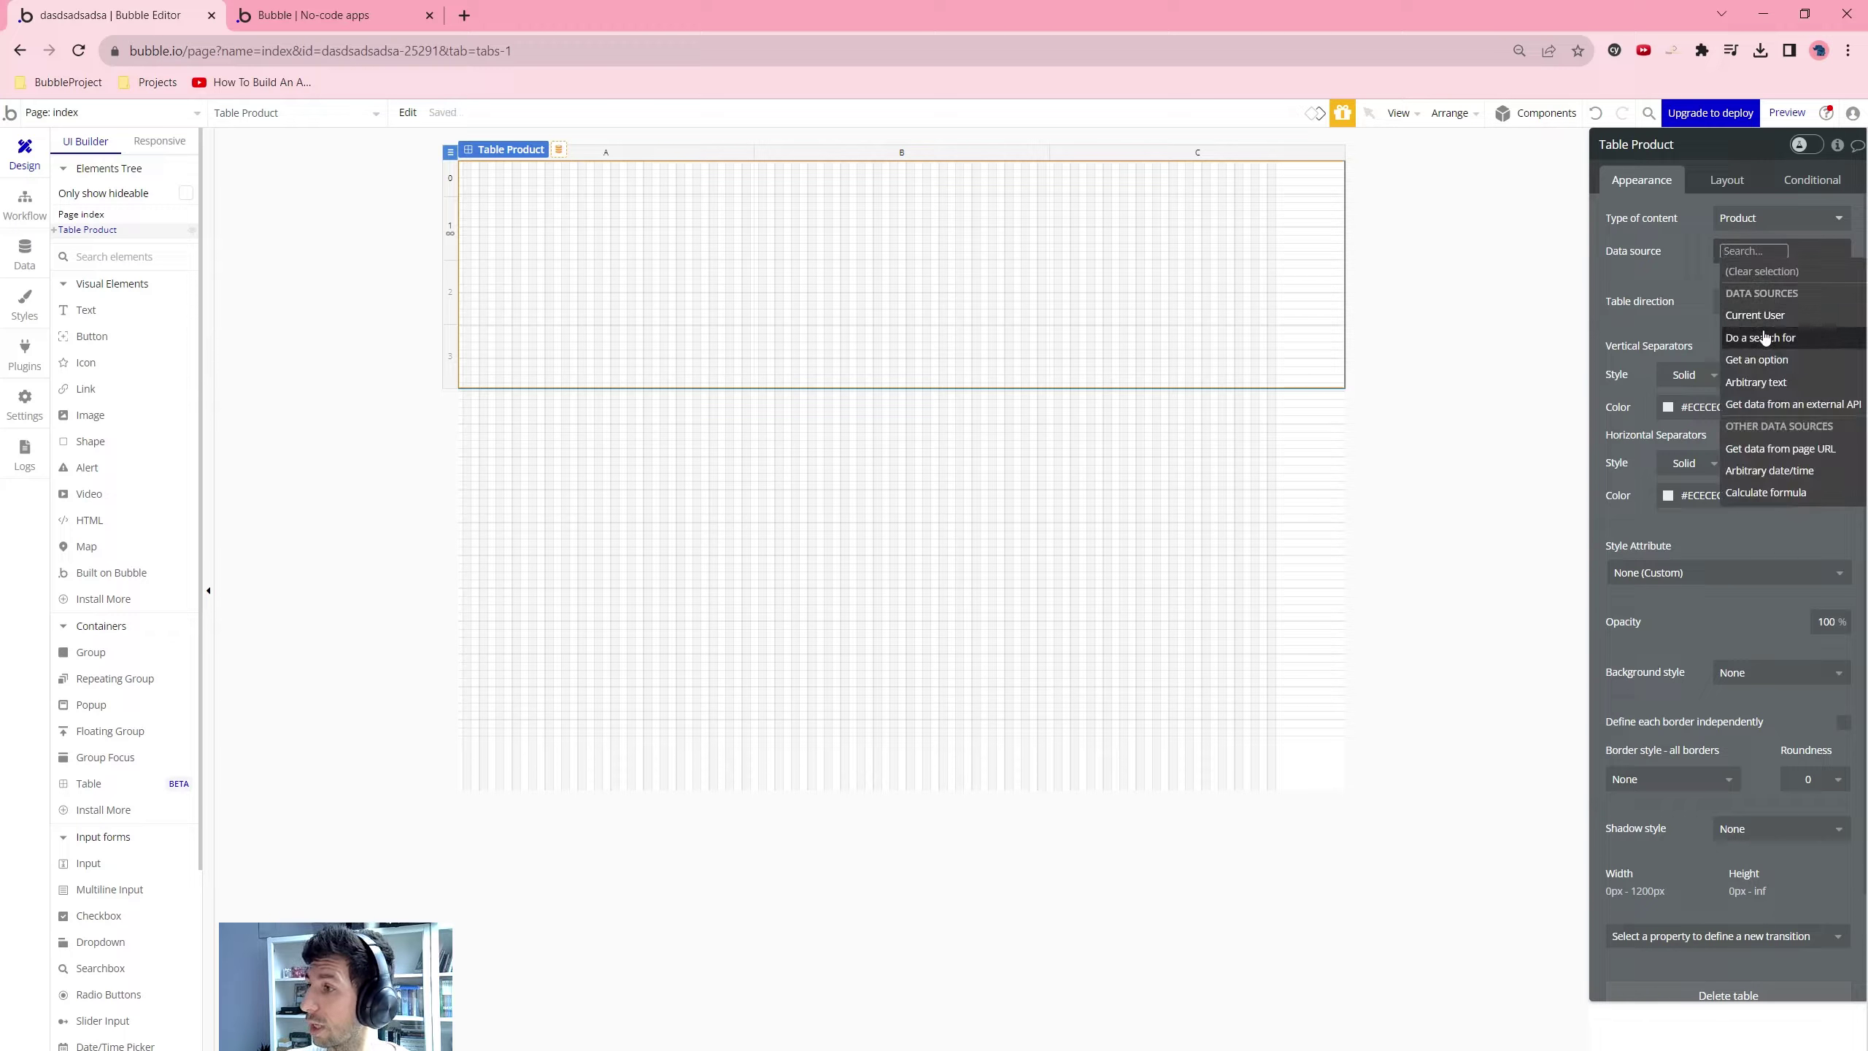
click(1771, 327)
click(1478, 250)
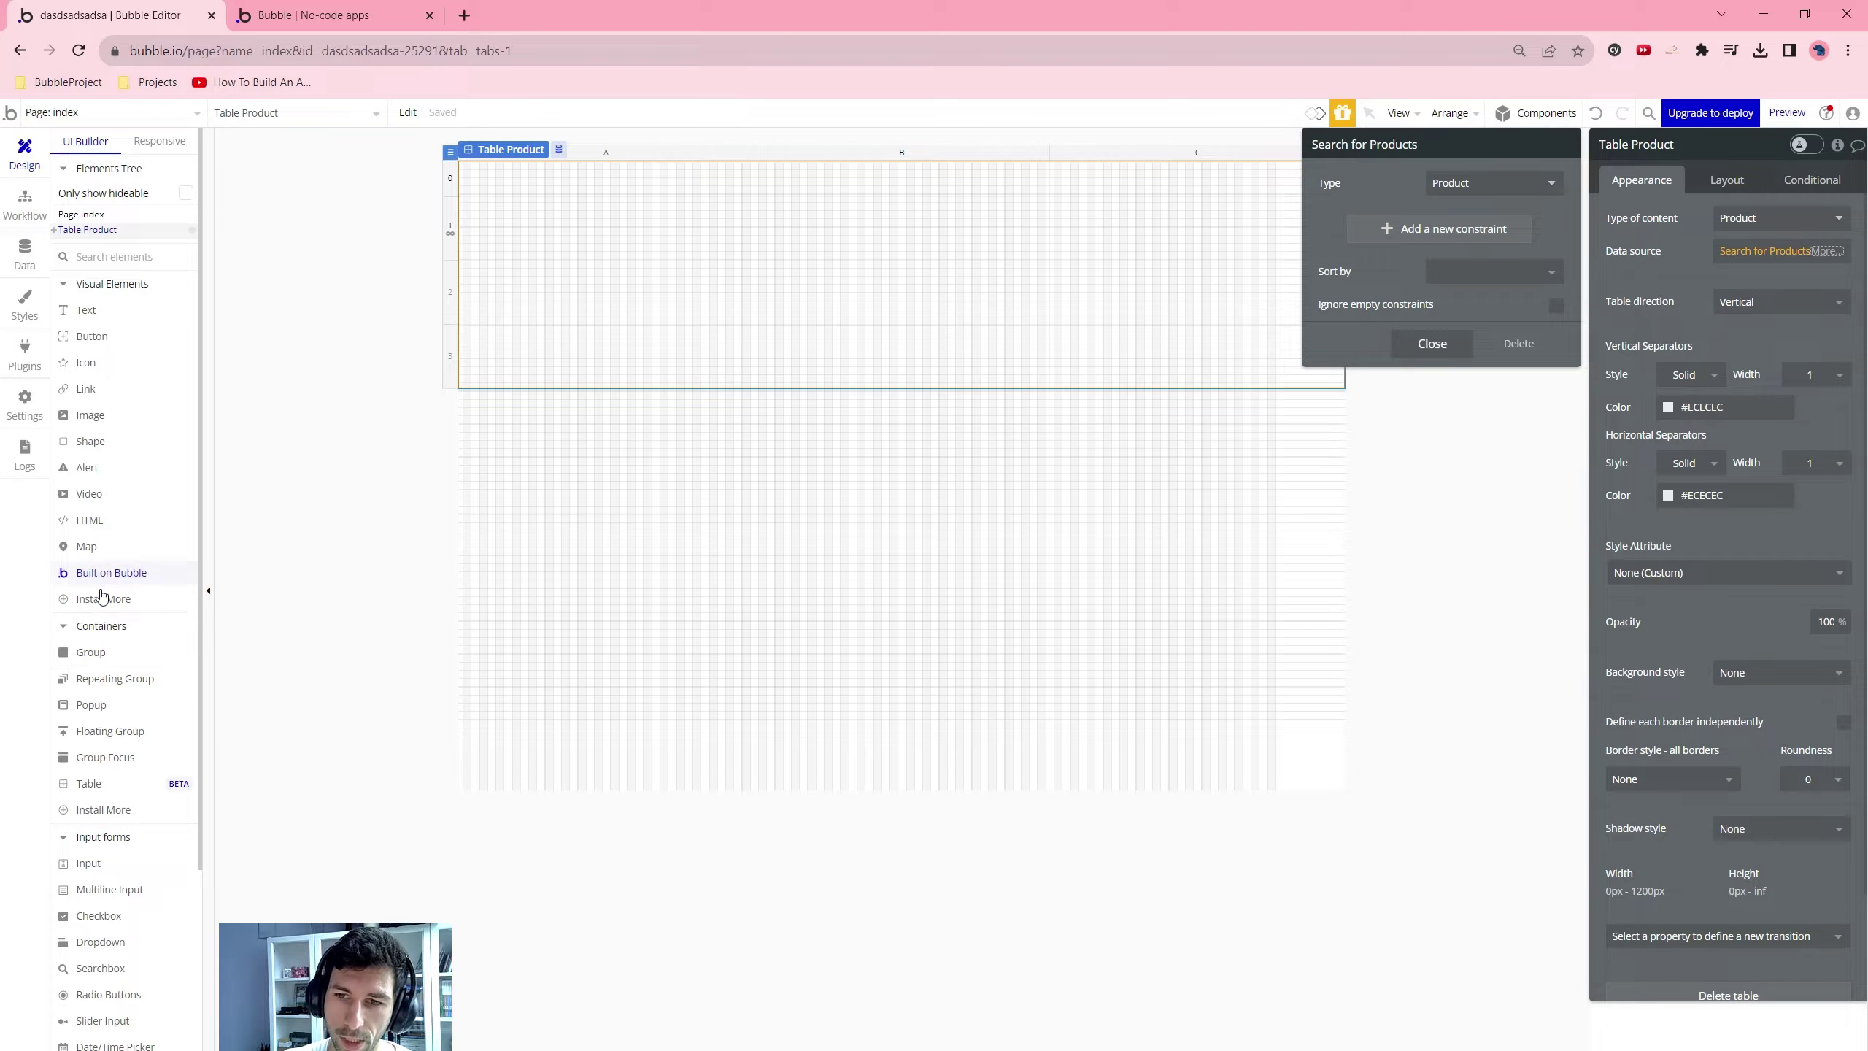
Add a button to the index page and move it first, above the table
click(91, 336)
click(781, 518)
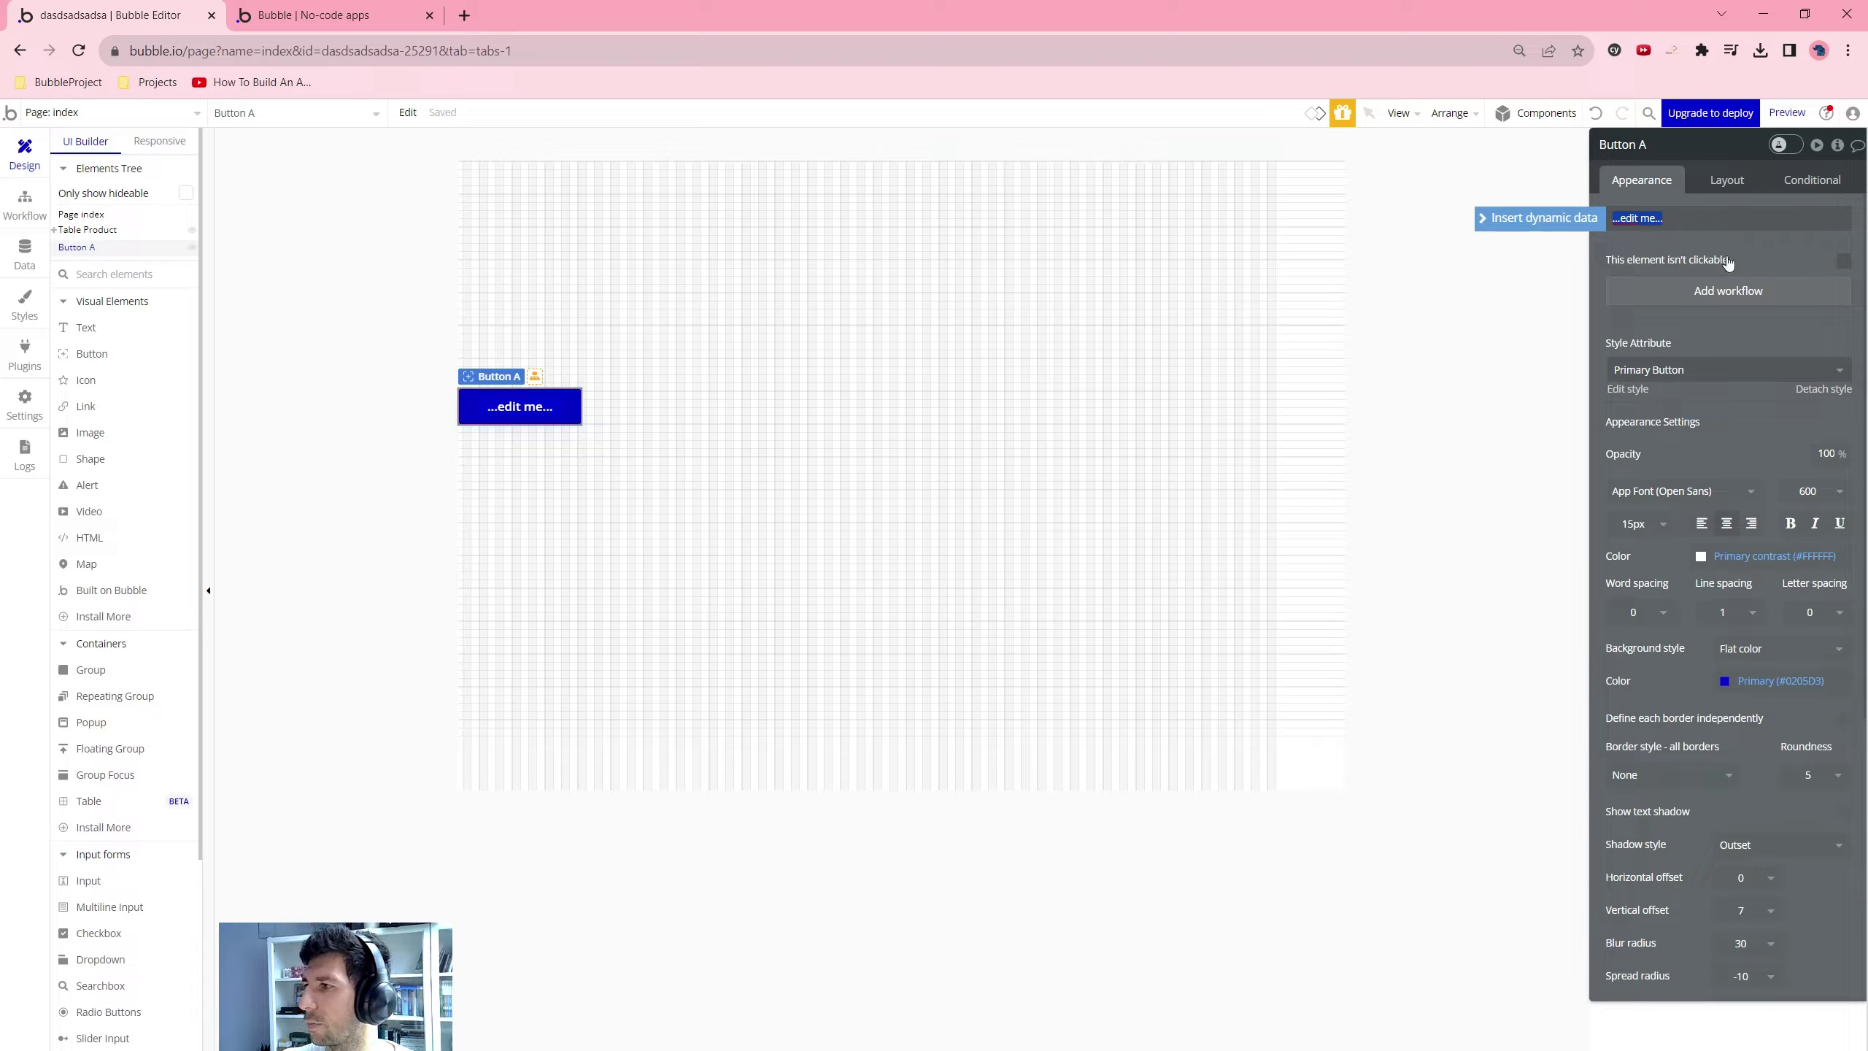
click(1725, 180)
Create a workflow for the button with a "Copy a list of things" action for things of type Product
click(1652, 179)
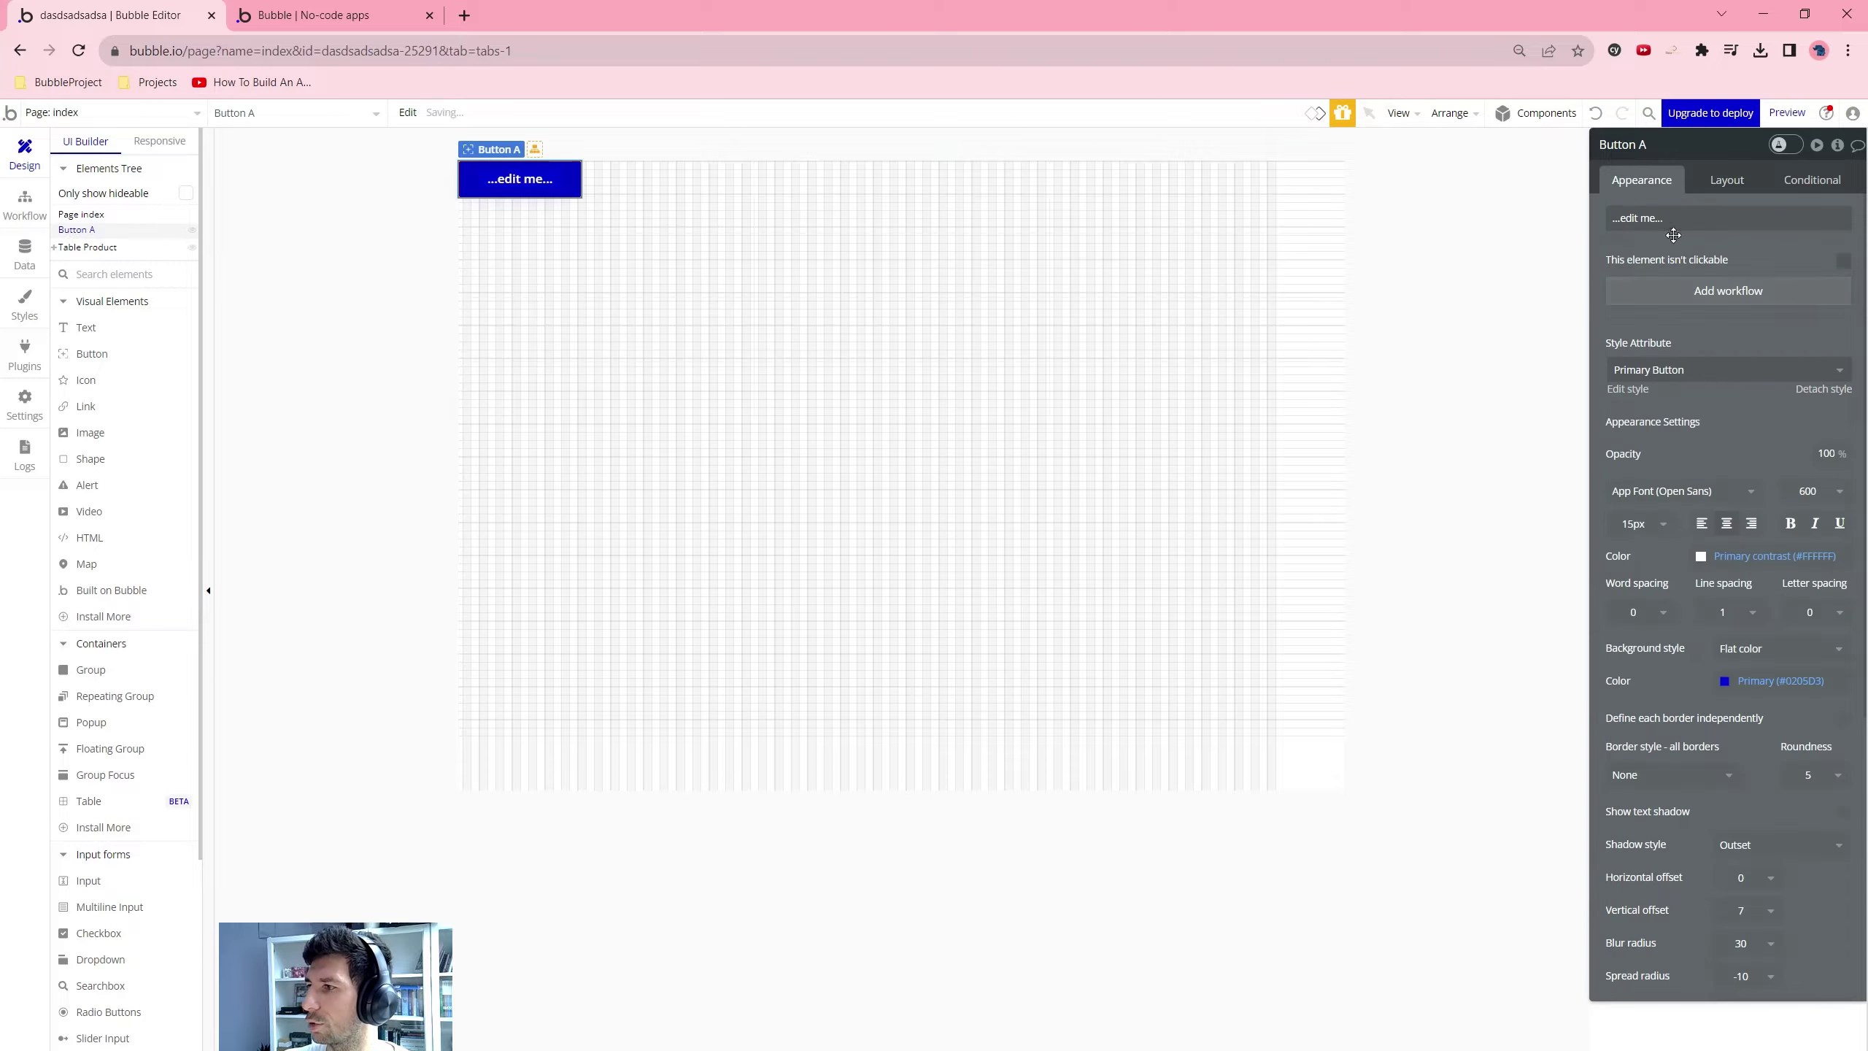
click(1674, 293)
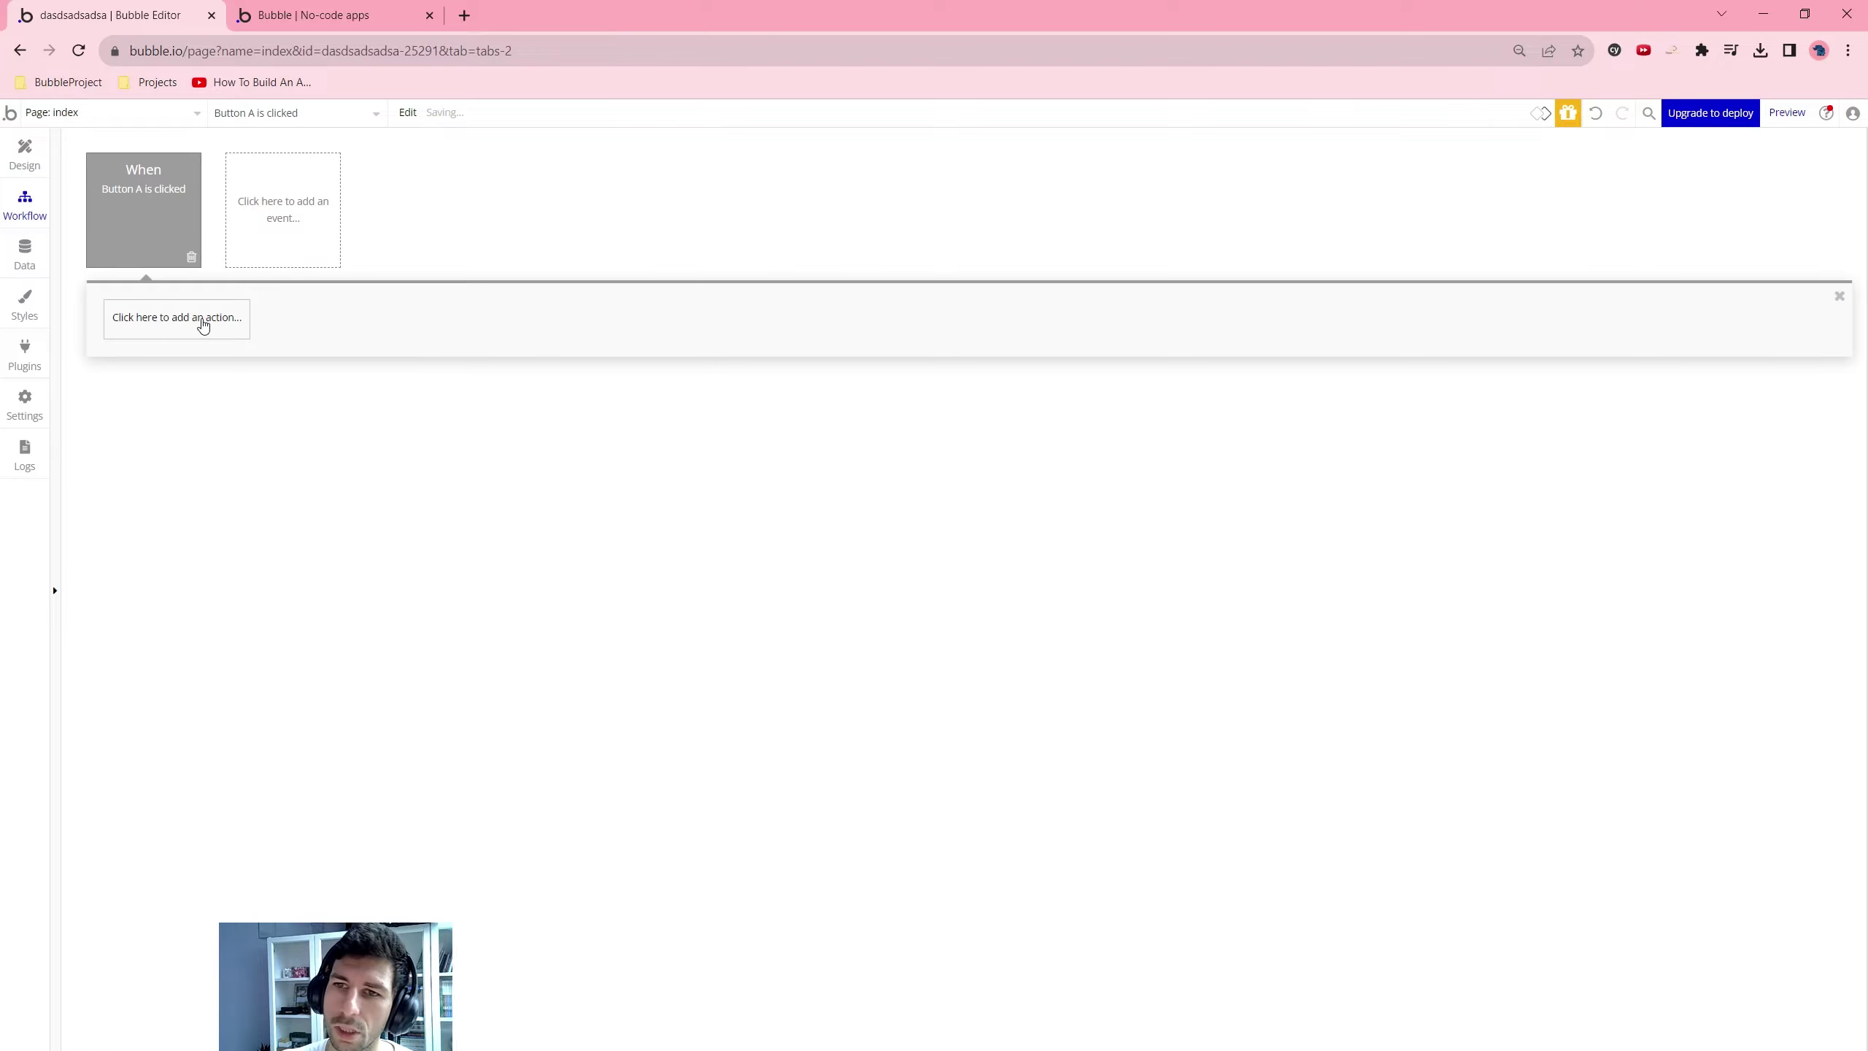
click(201, 319)
text(cop)
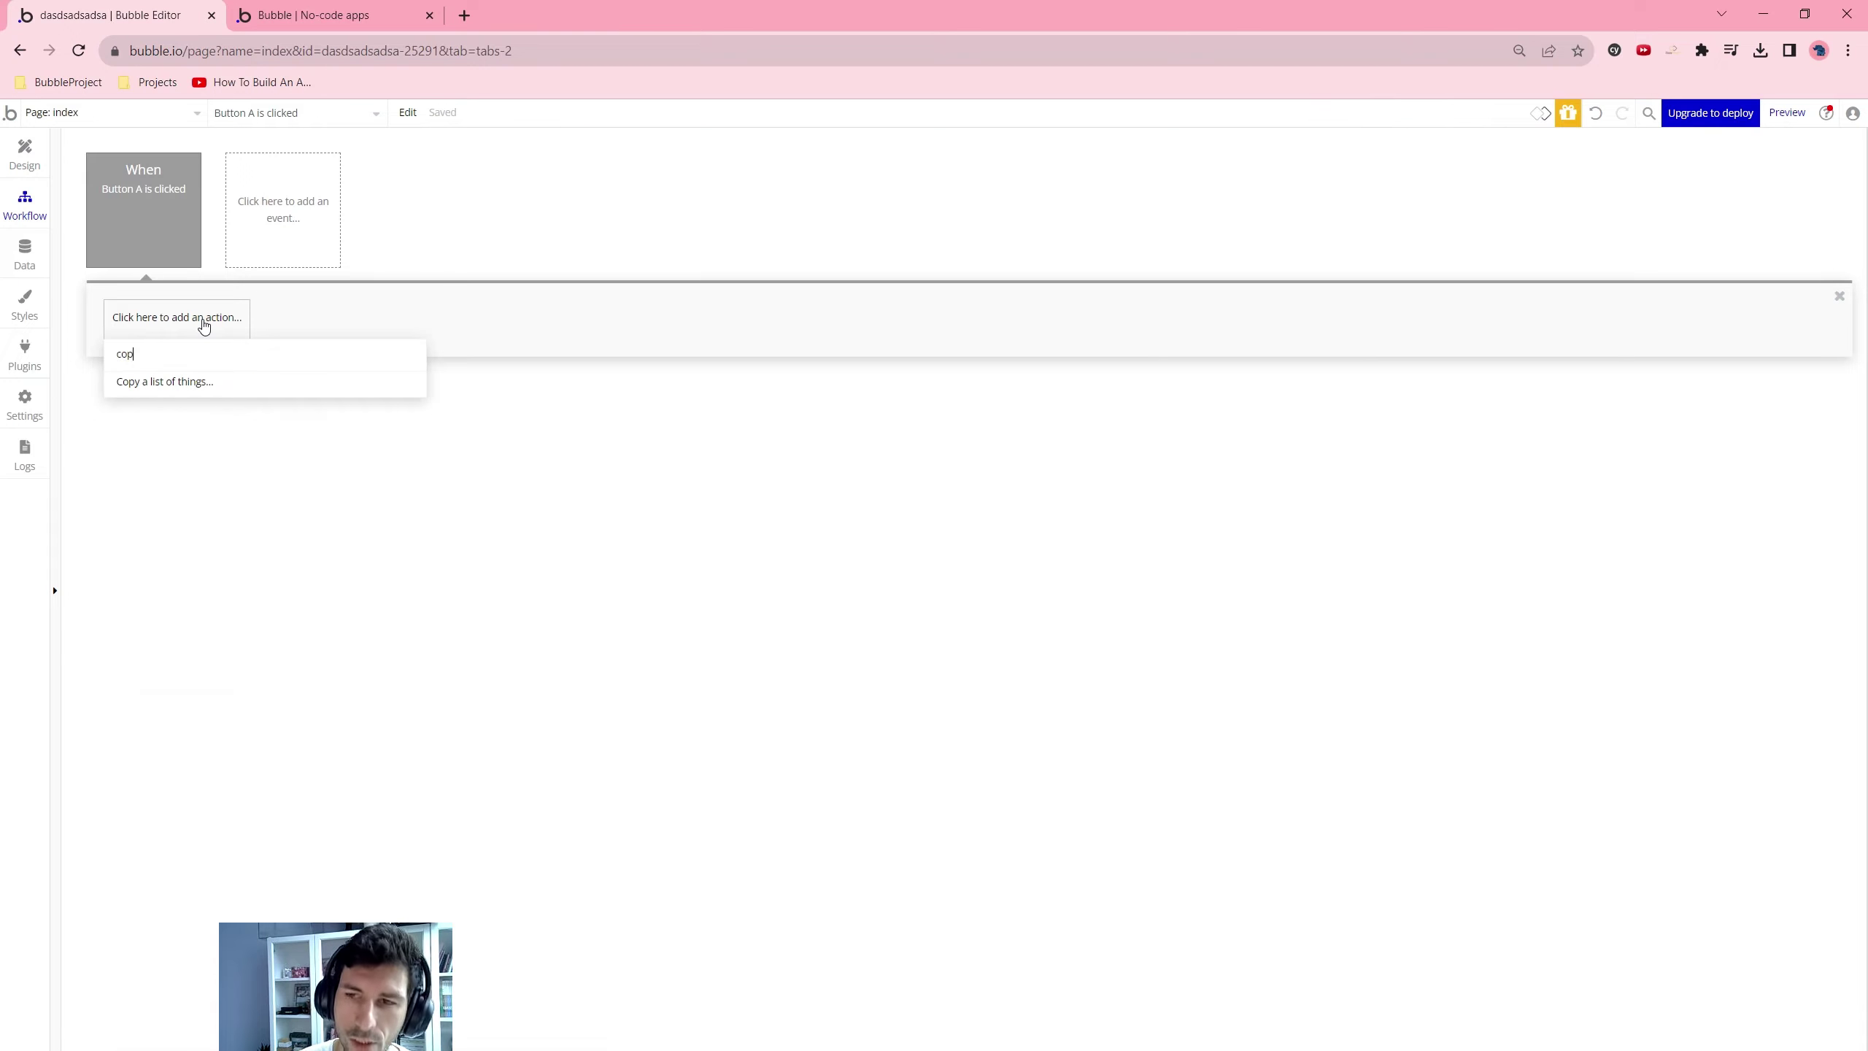
click(165, 381)
click(1724, 182)
click(1752, 264)
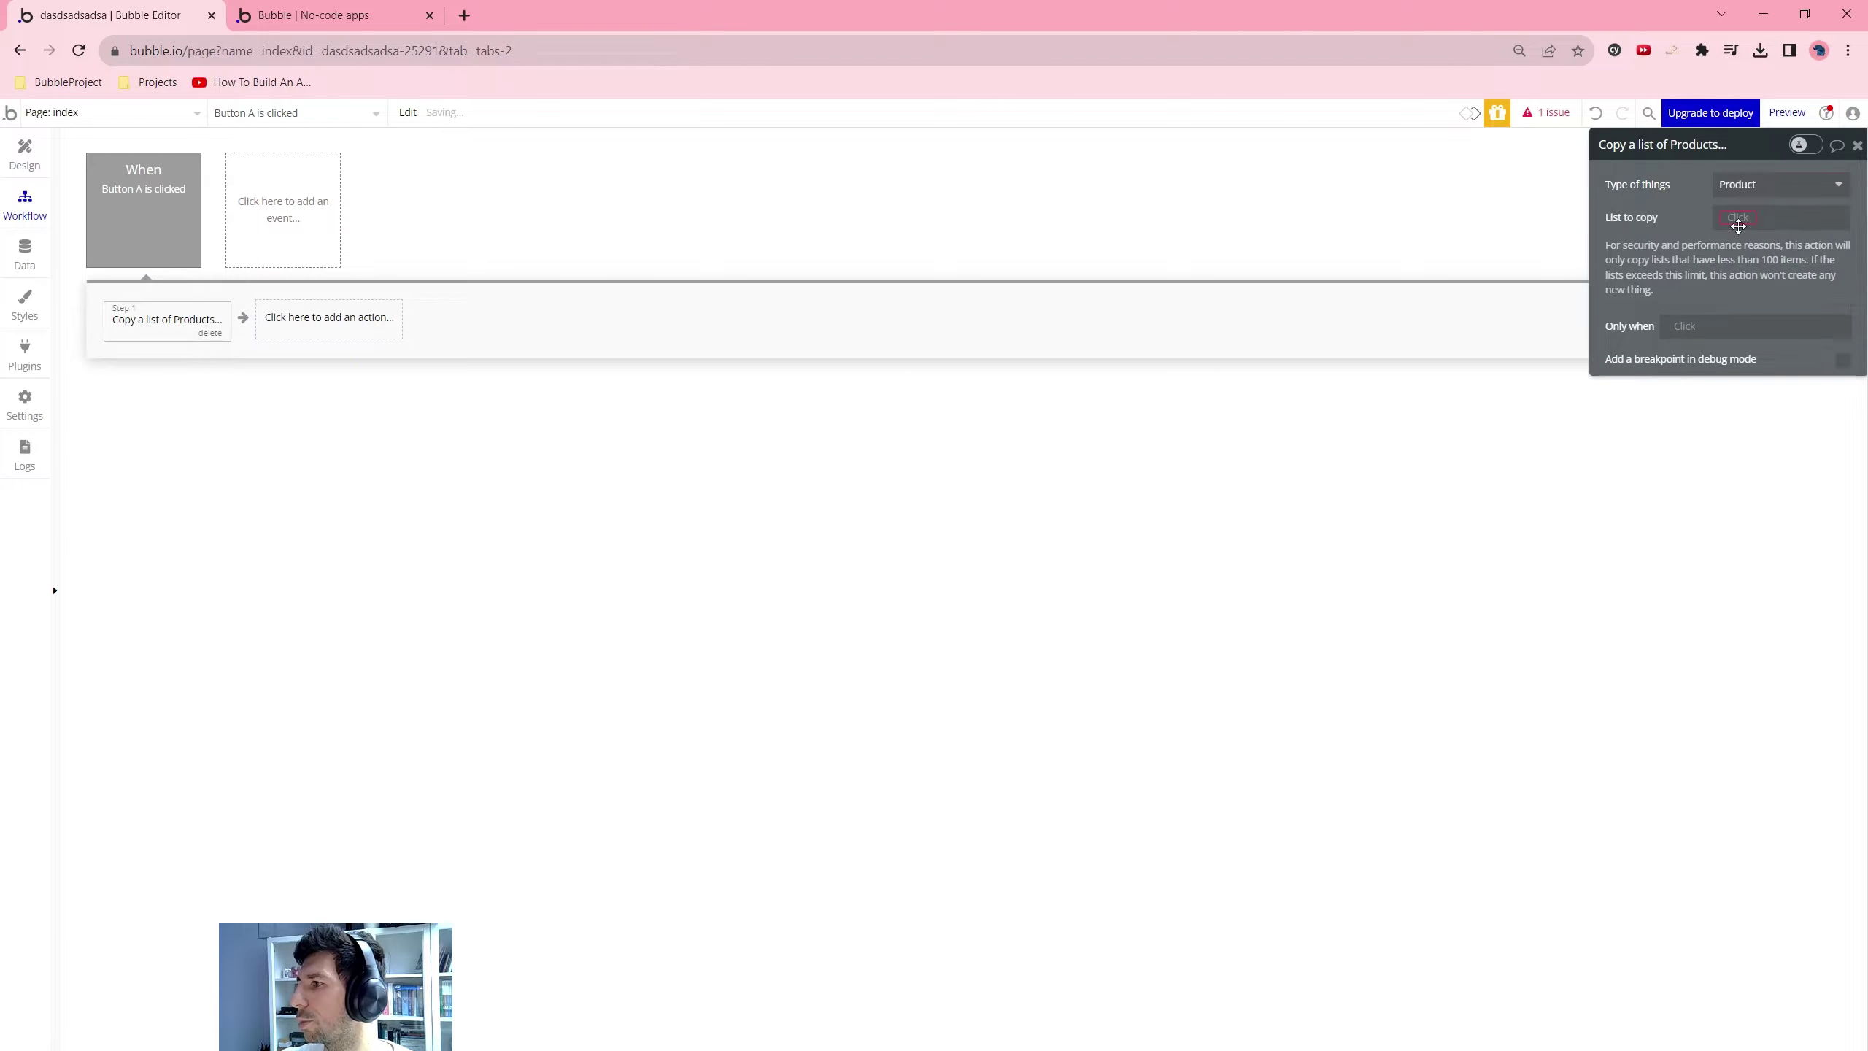
Set the copy action's list to a search for Products without constraints
click(1779, 217)
click(1782, 301)
click(1480, 184)
click(1464, 251)
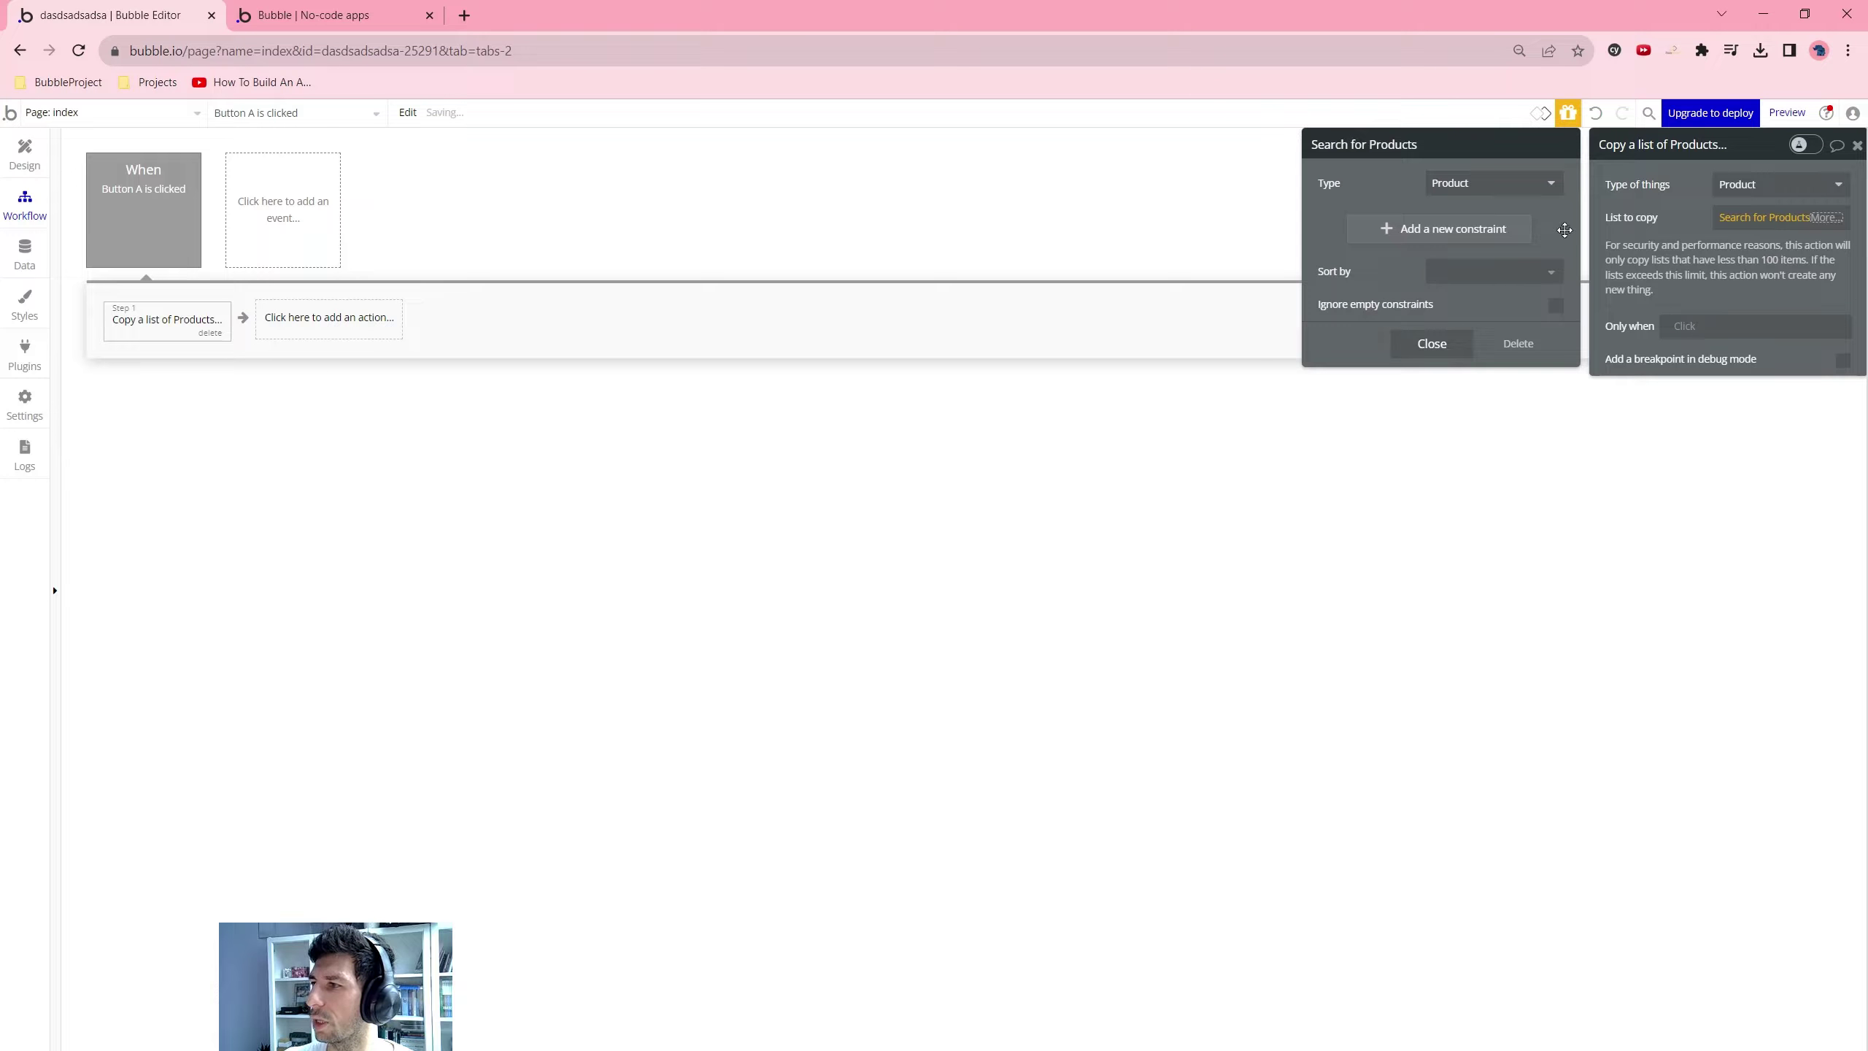
click(1712, 302)
Refresh the page preview and reload it without the debug_mode=true parameter in the address
click(332, 15)
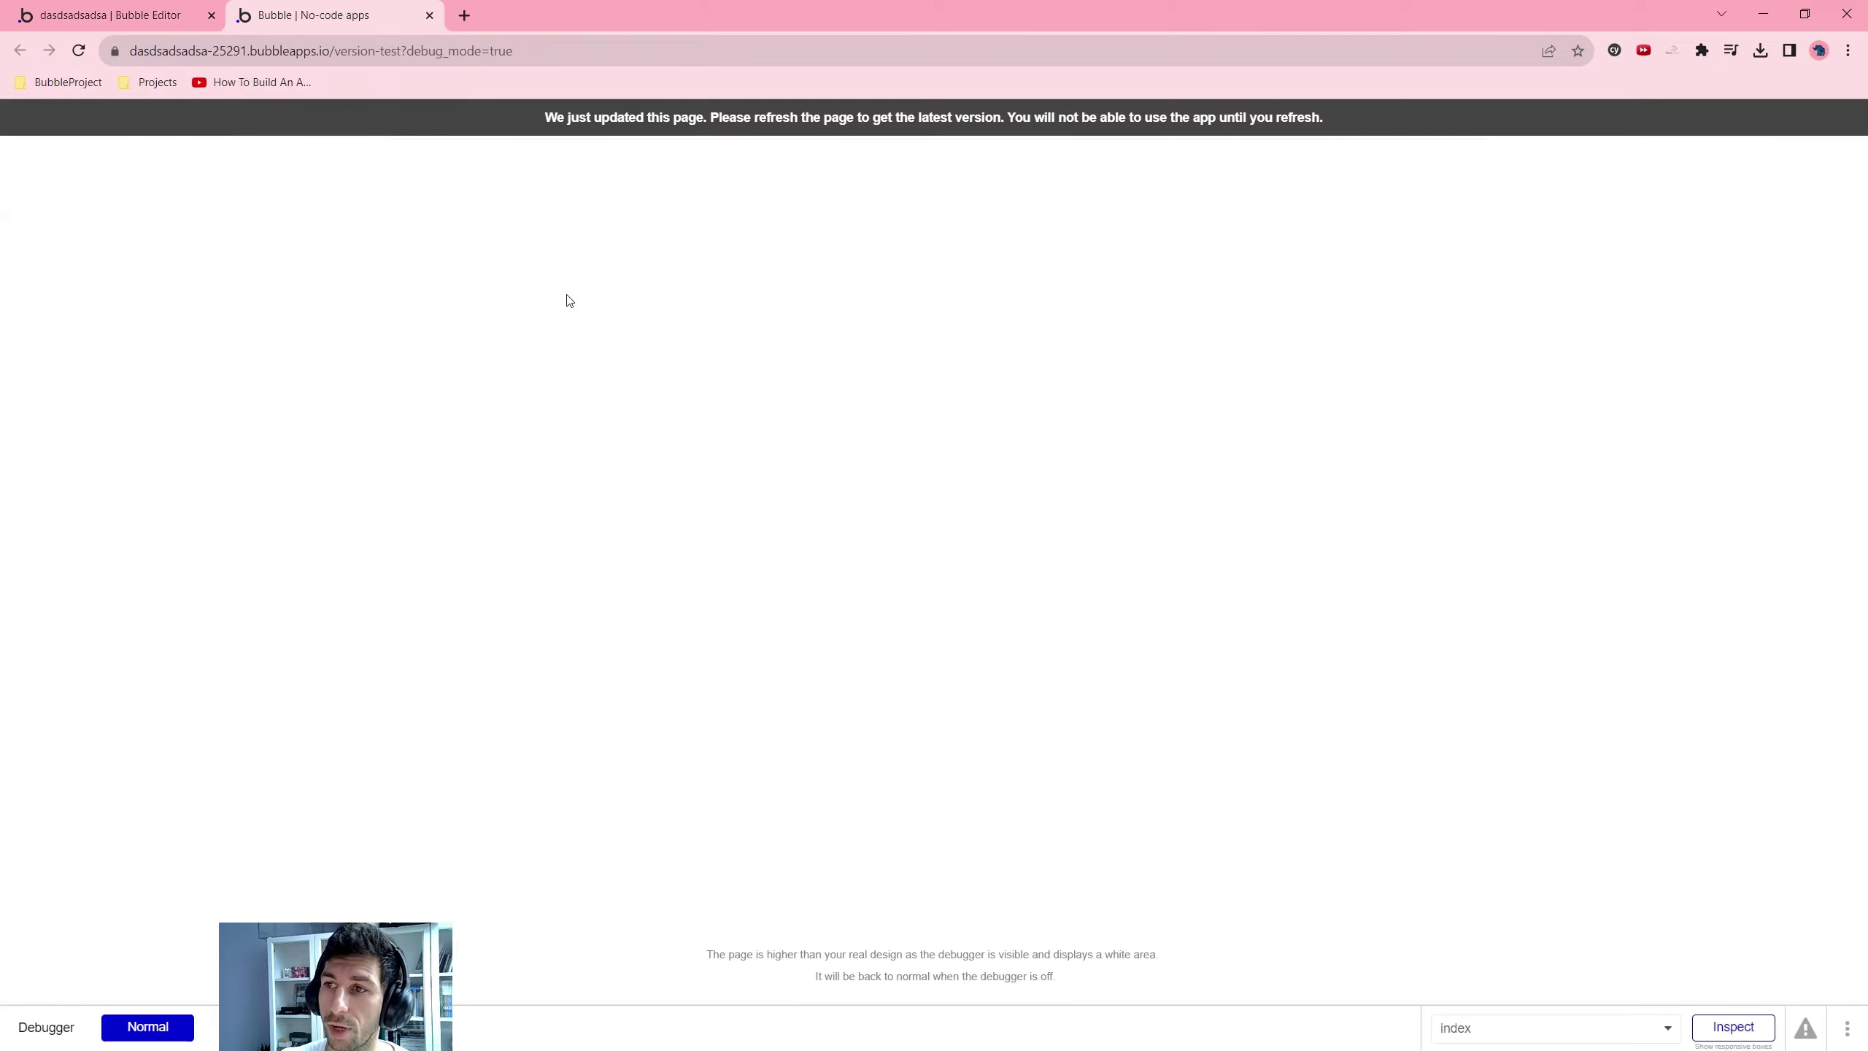
click(661, 118)
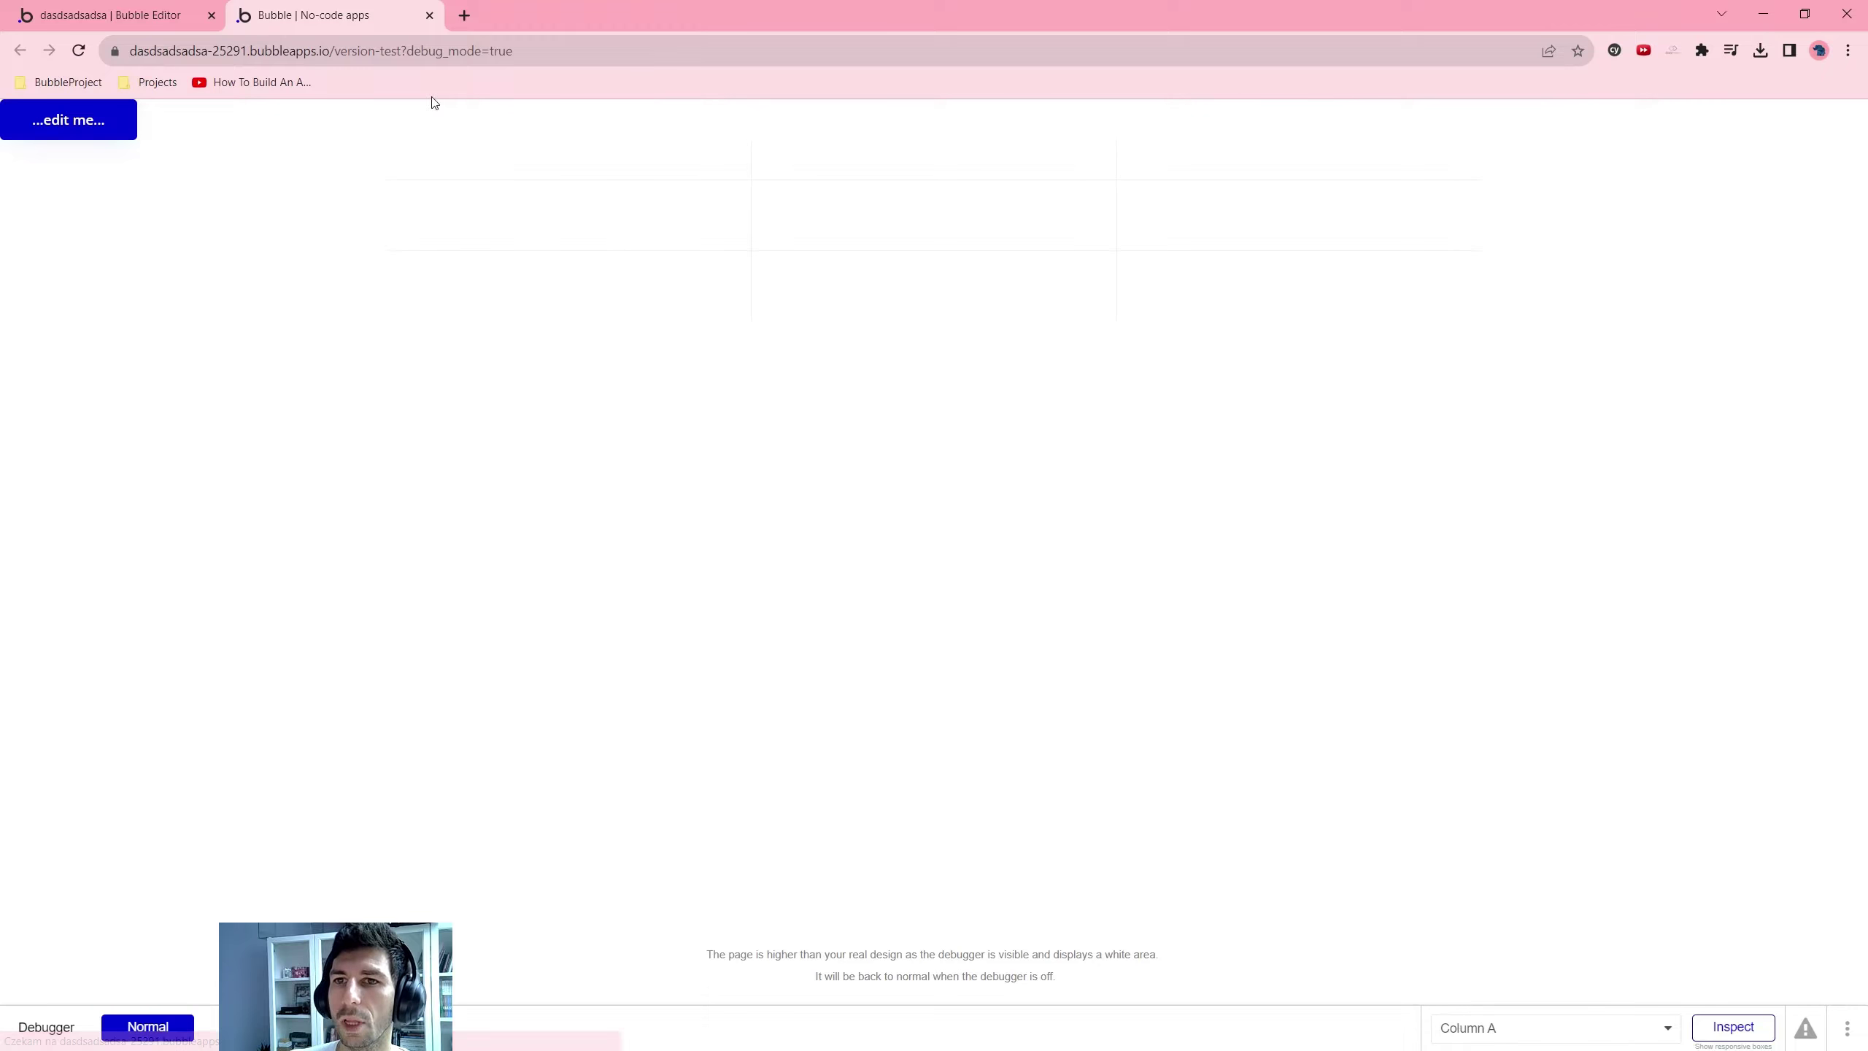
drag(459, 50, 771, 42)
key(BackSpace)
click(620, 459)
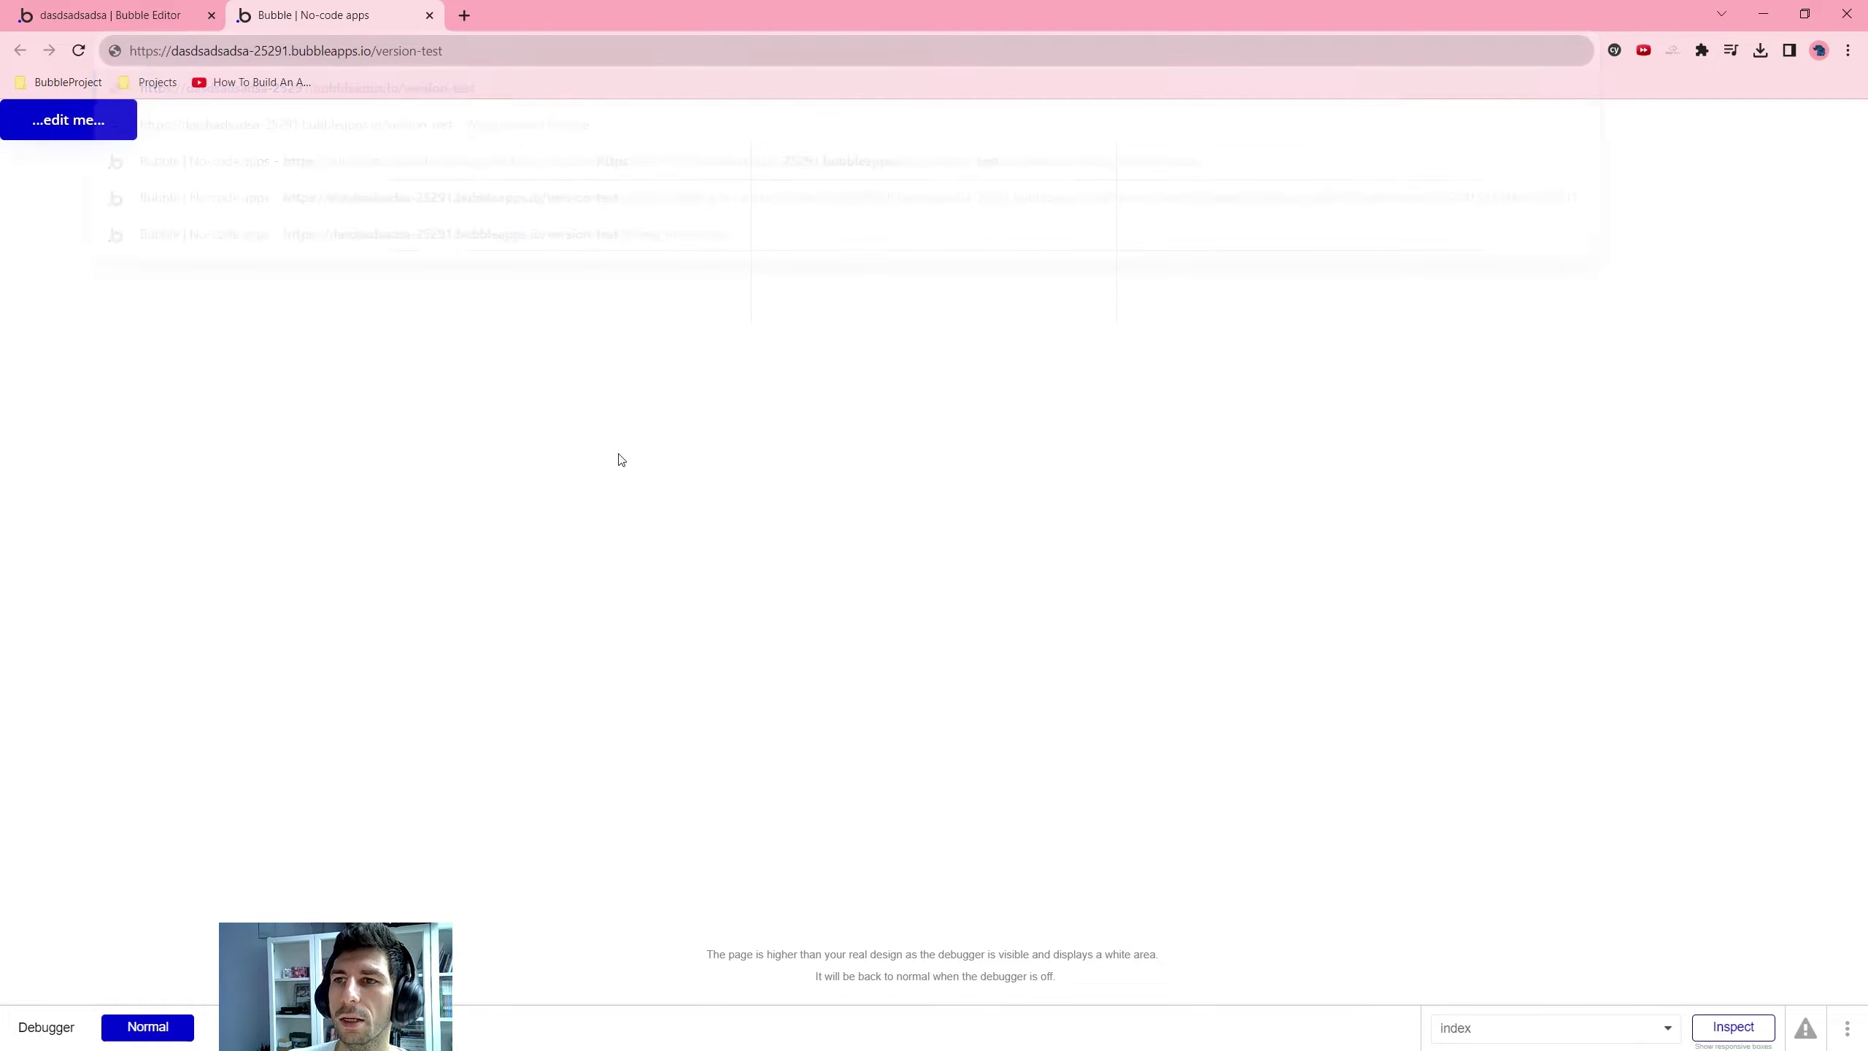
In the Bubble editor's page design, add a text element showing Current row's index to the first cell of the table's repeating row
click(132, 10)
click(23, 169)
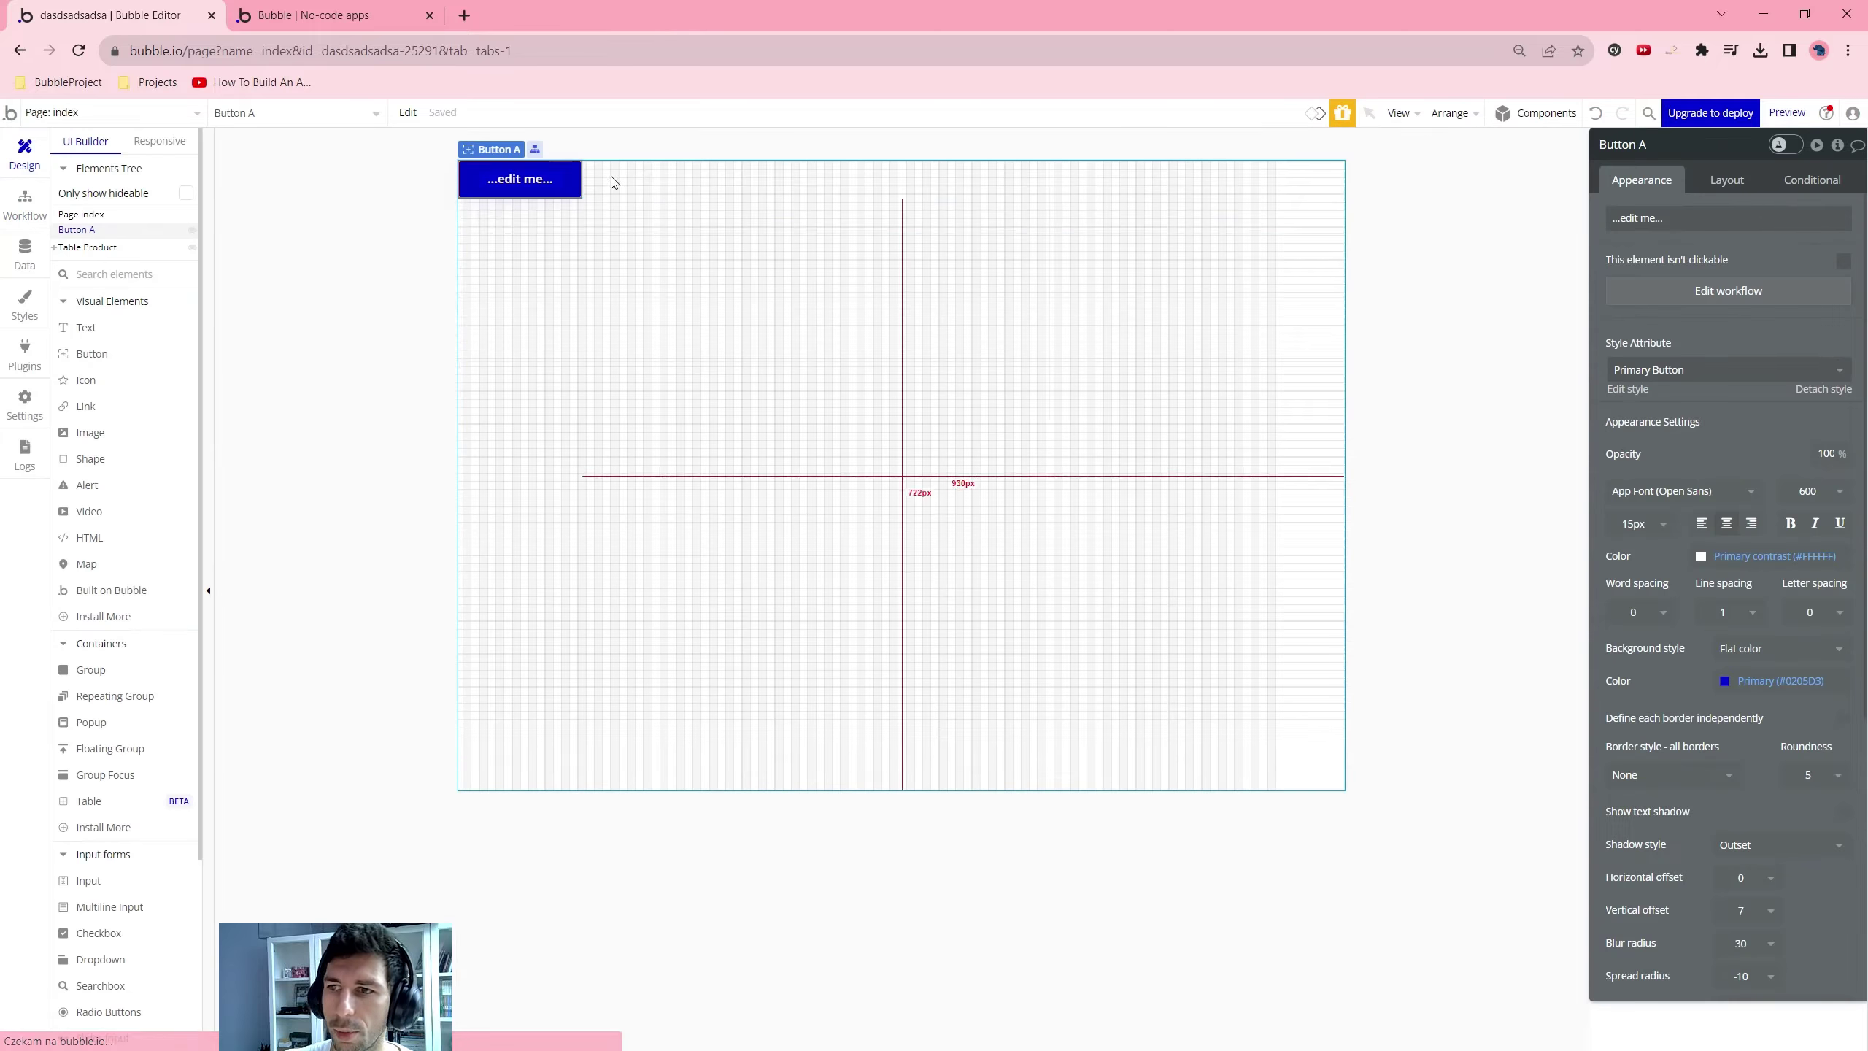
click(500, 257)
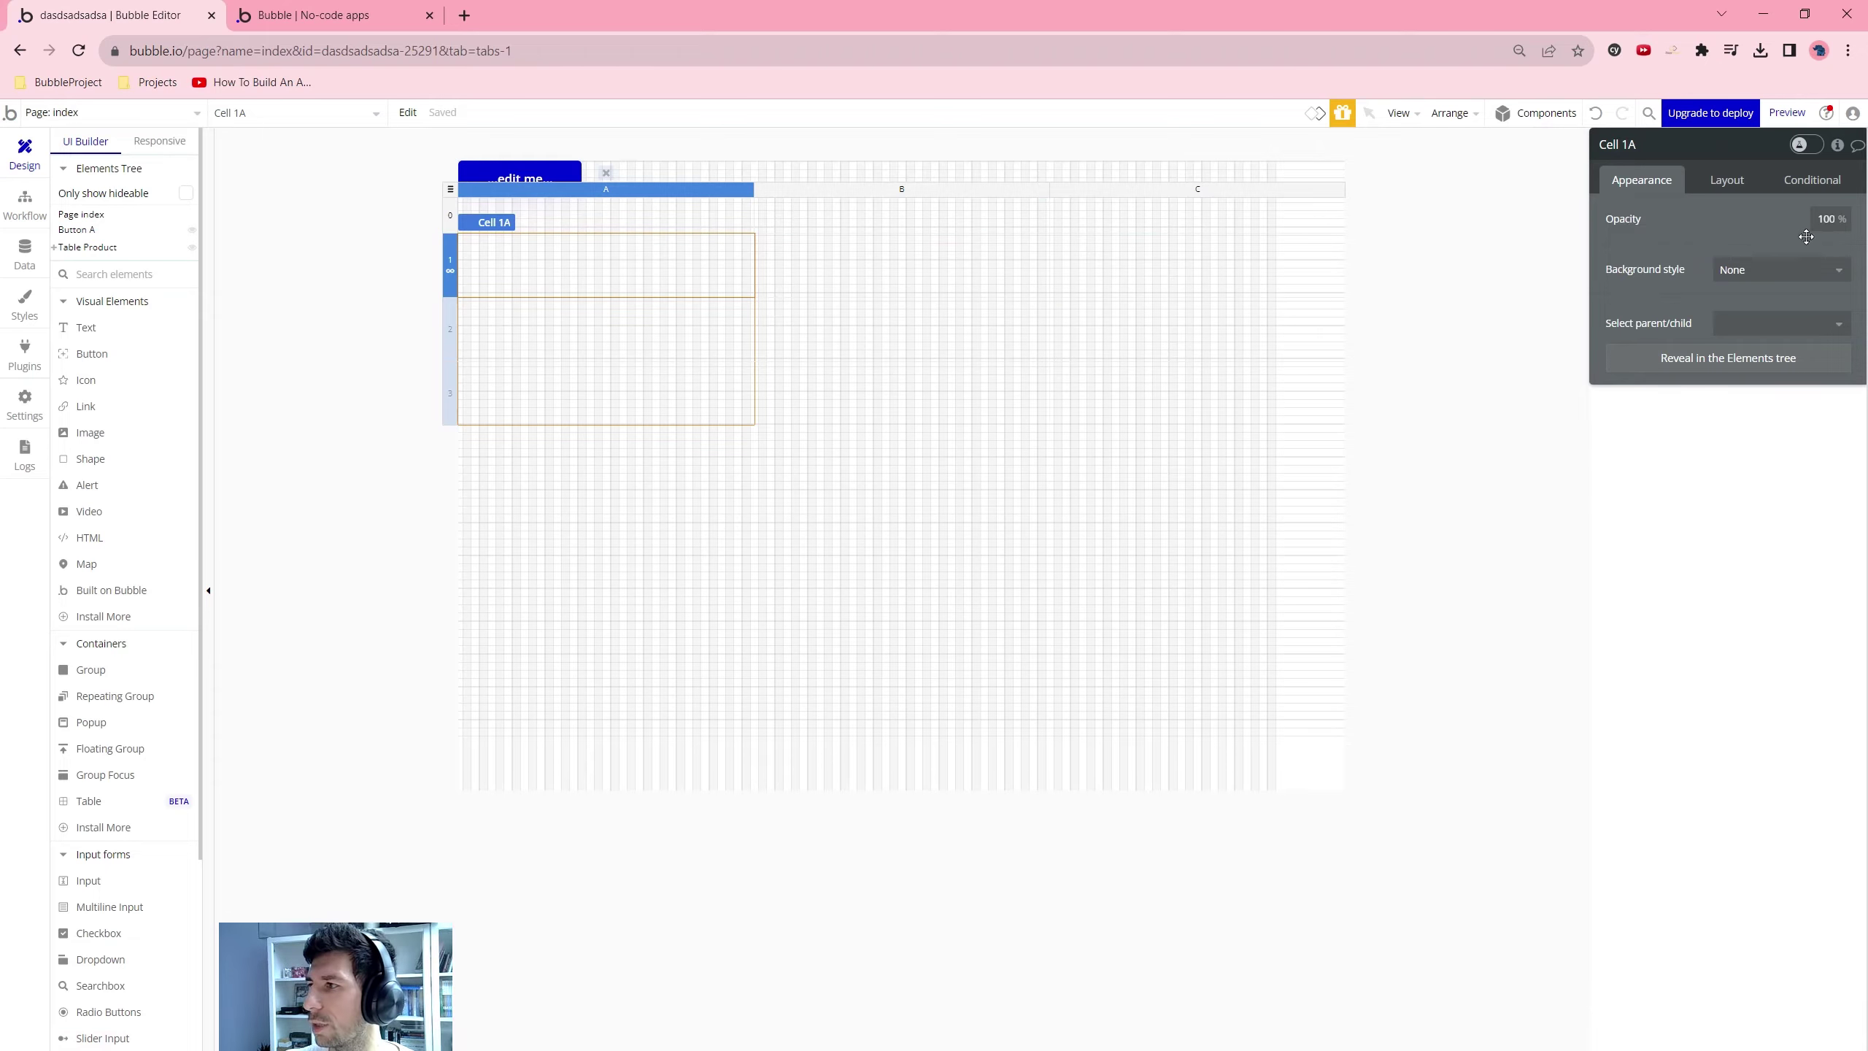
click(1715, 189)
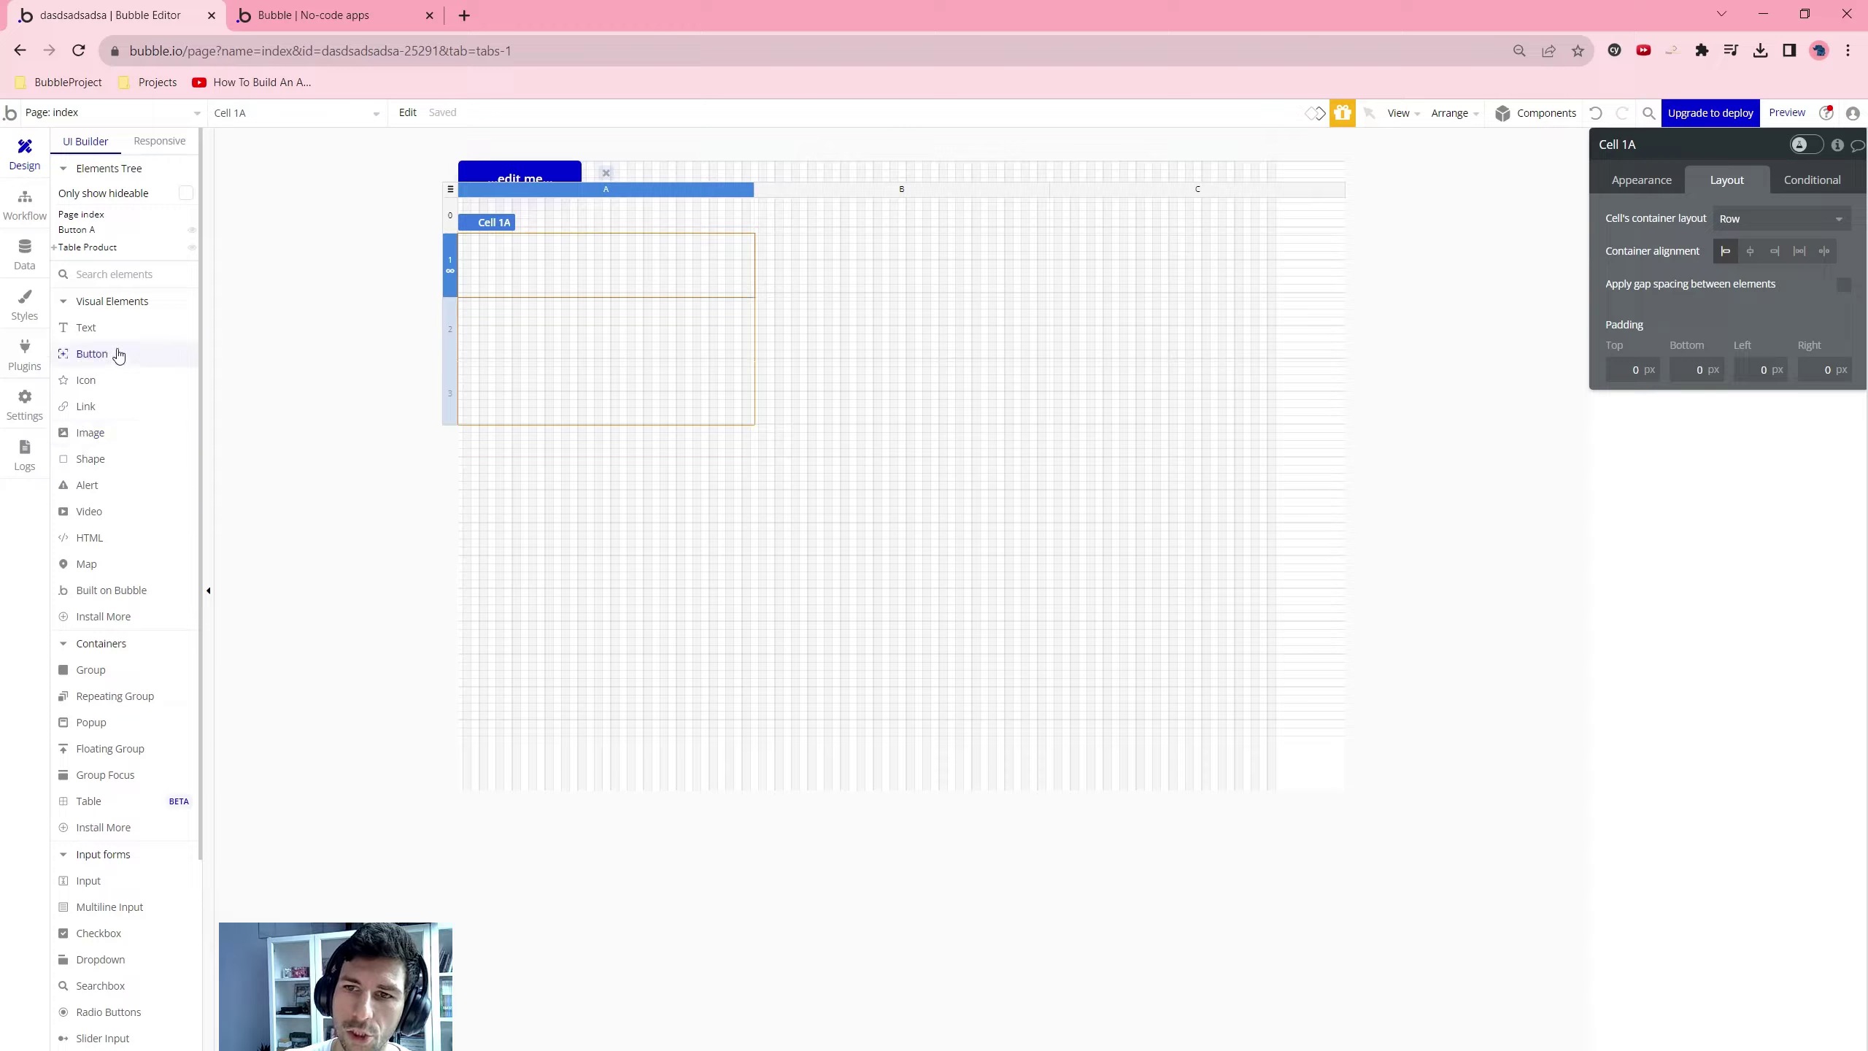
click(450, 277)
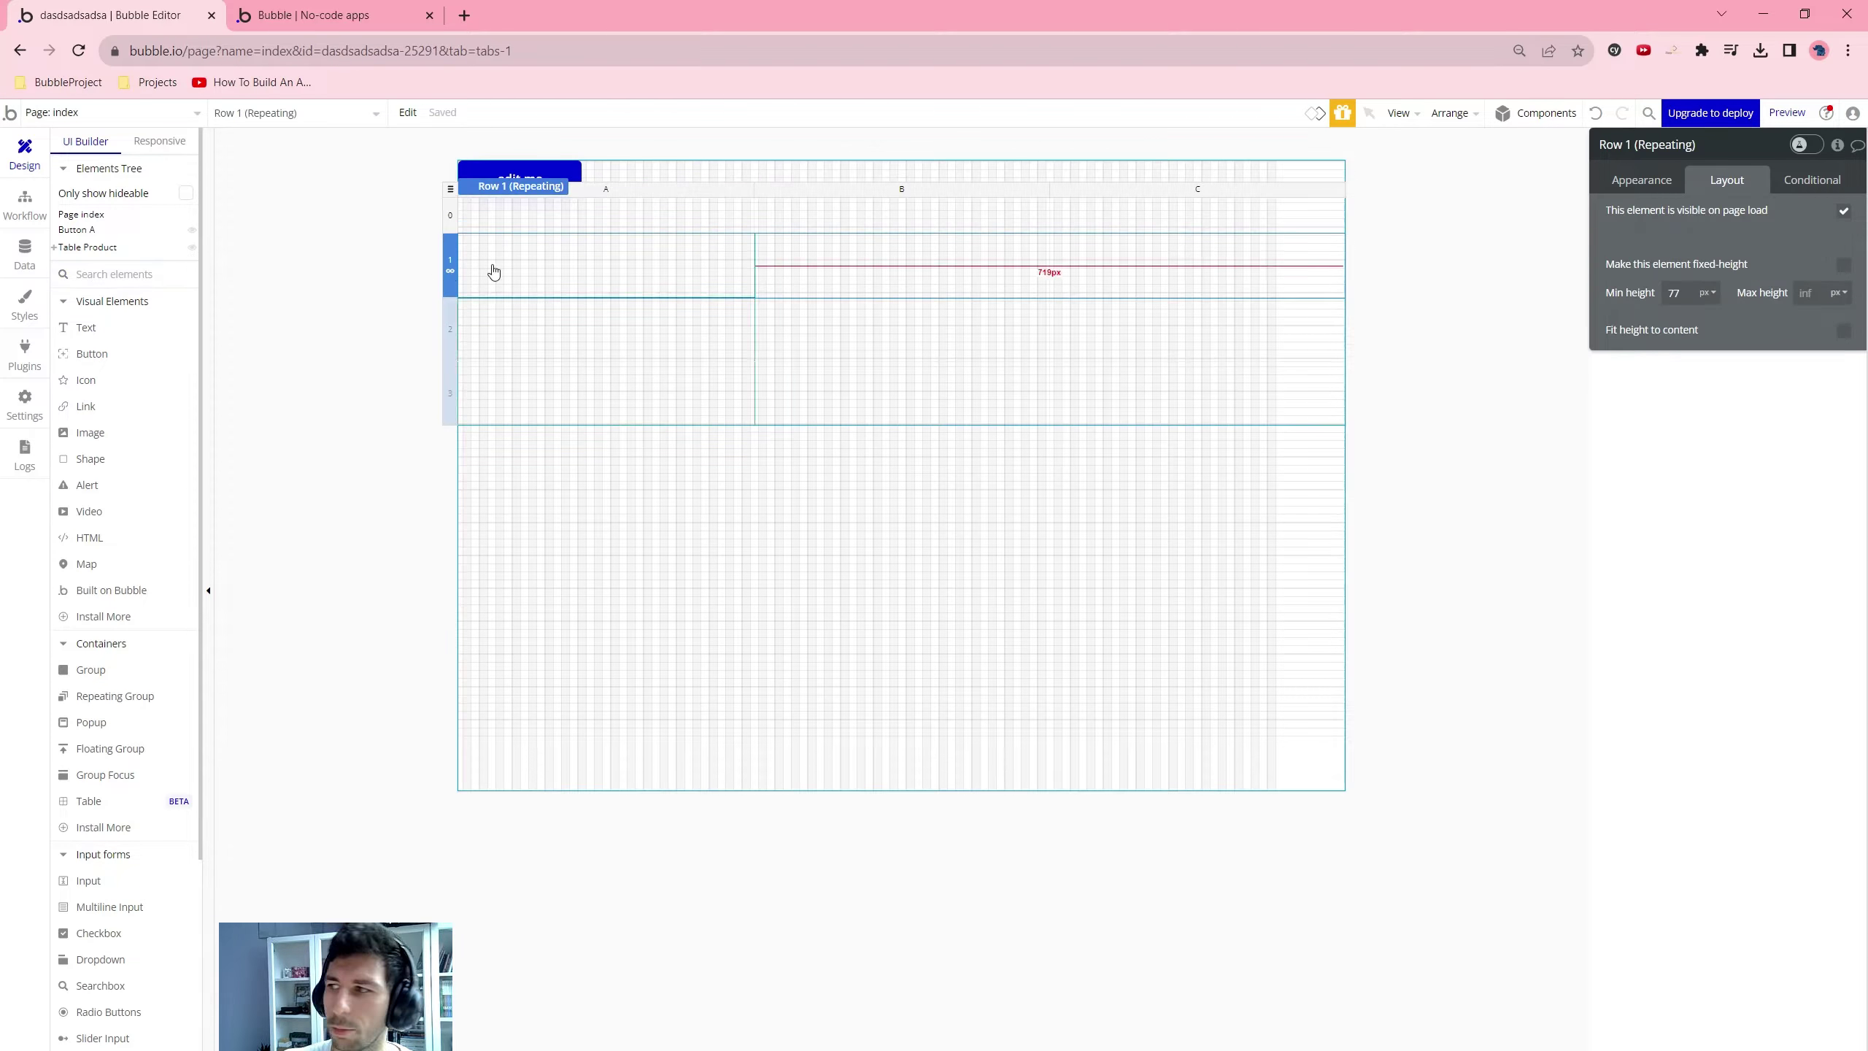
click(1639, 181)
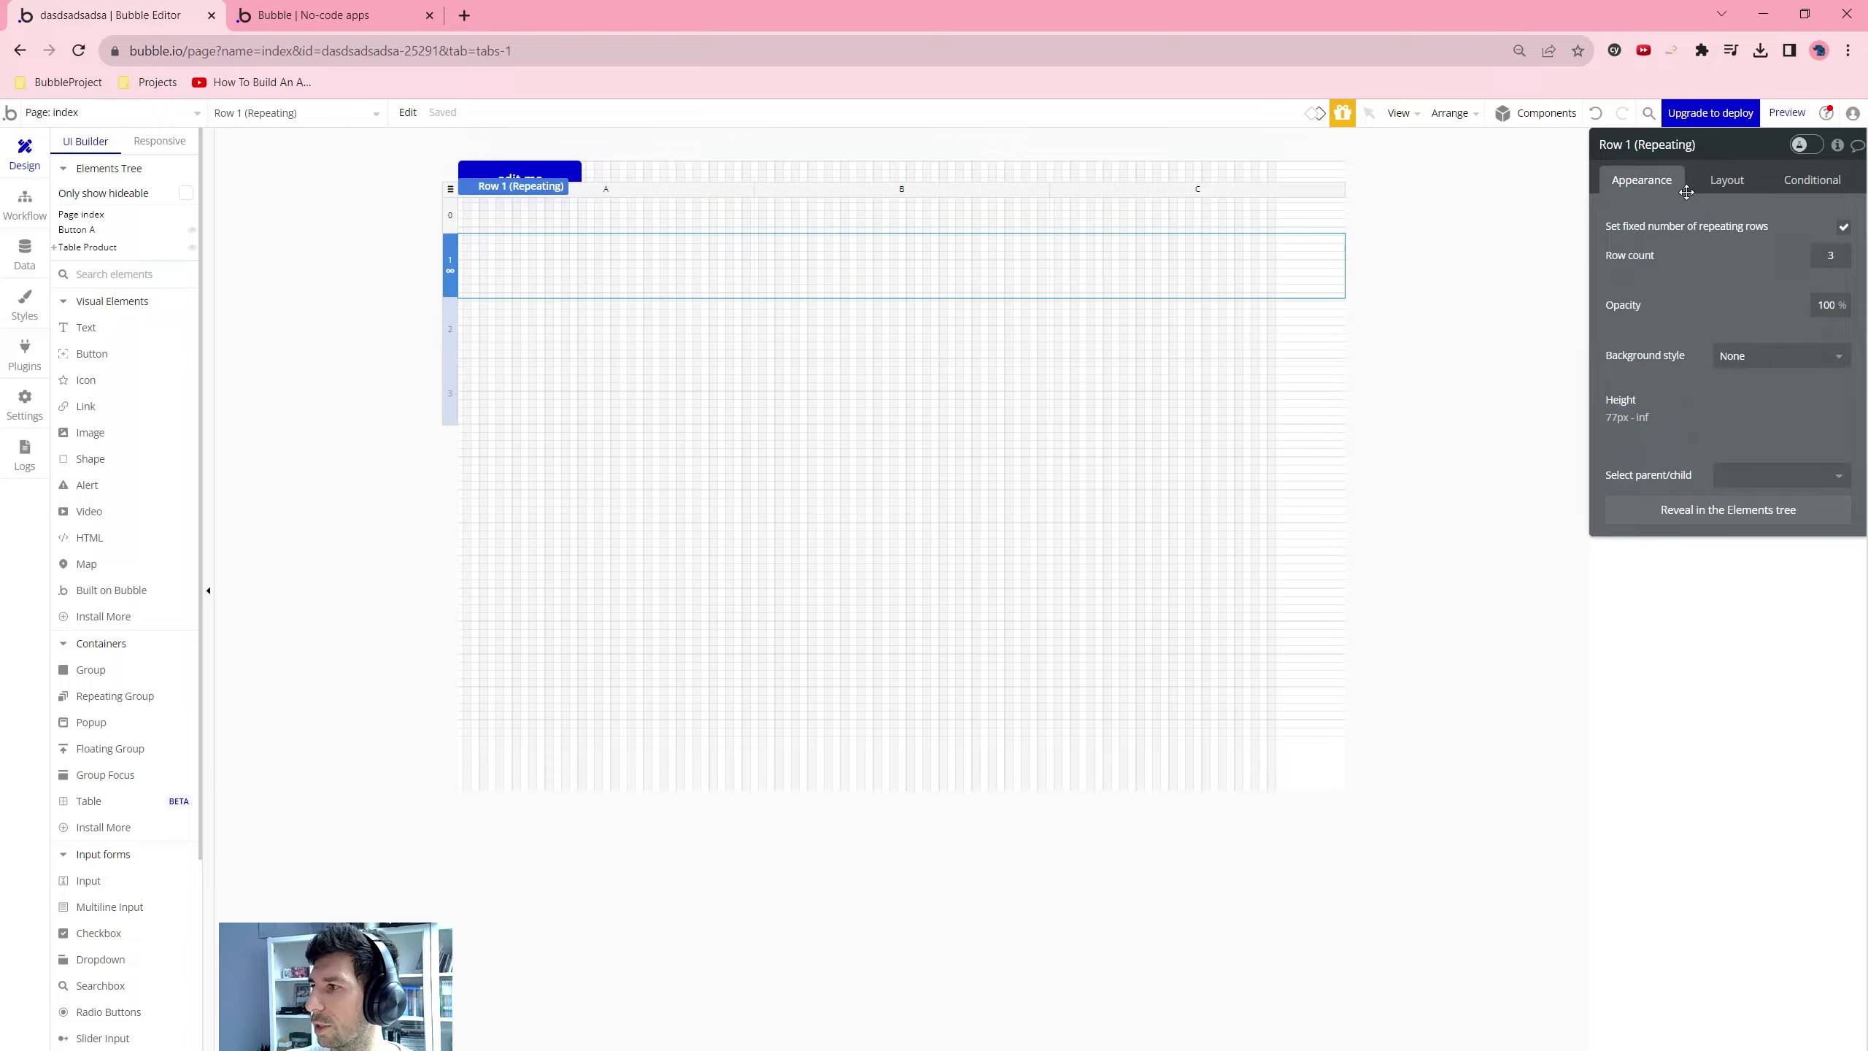
click(1841, 263)
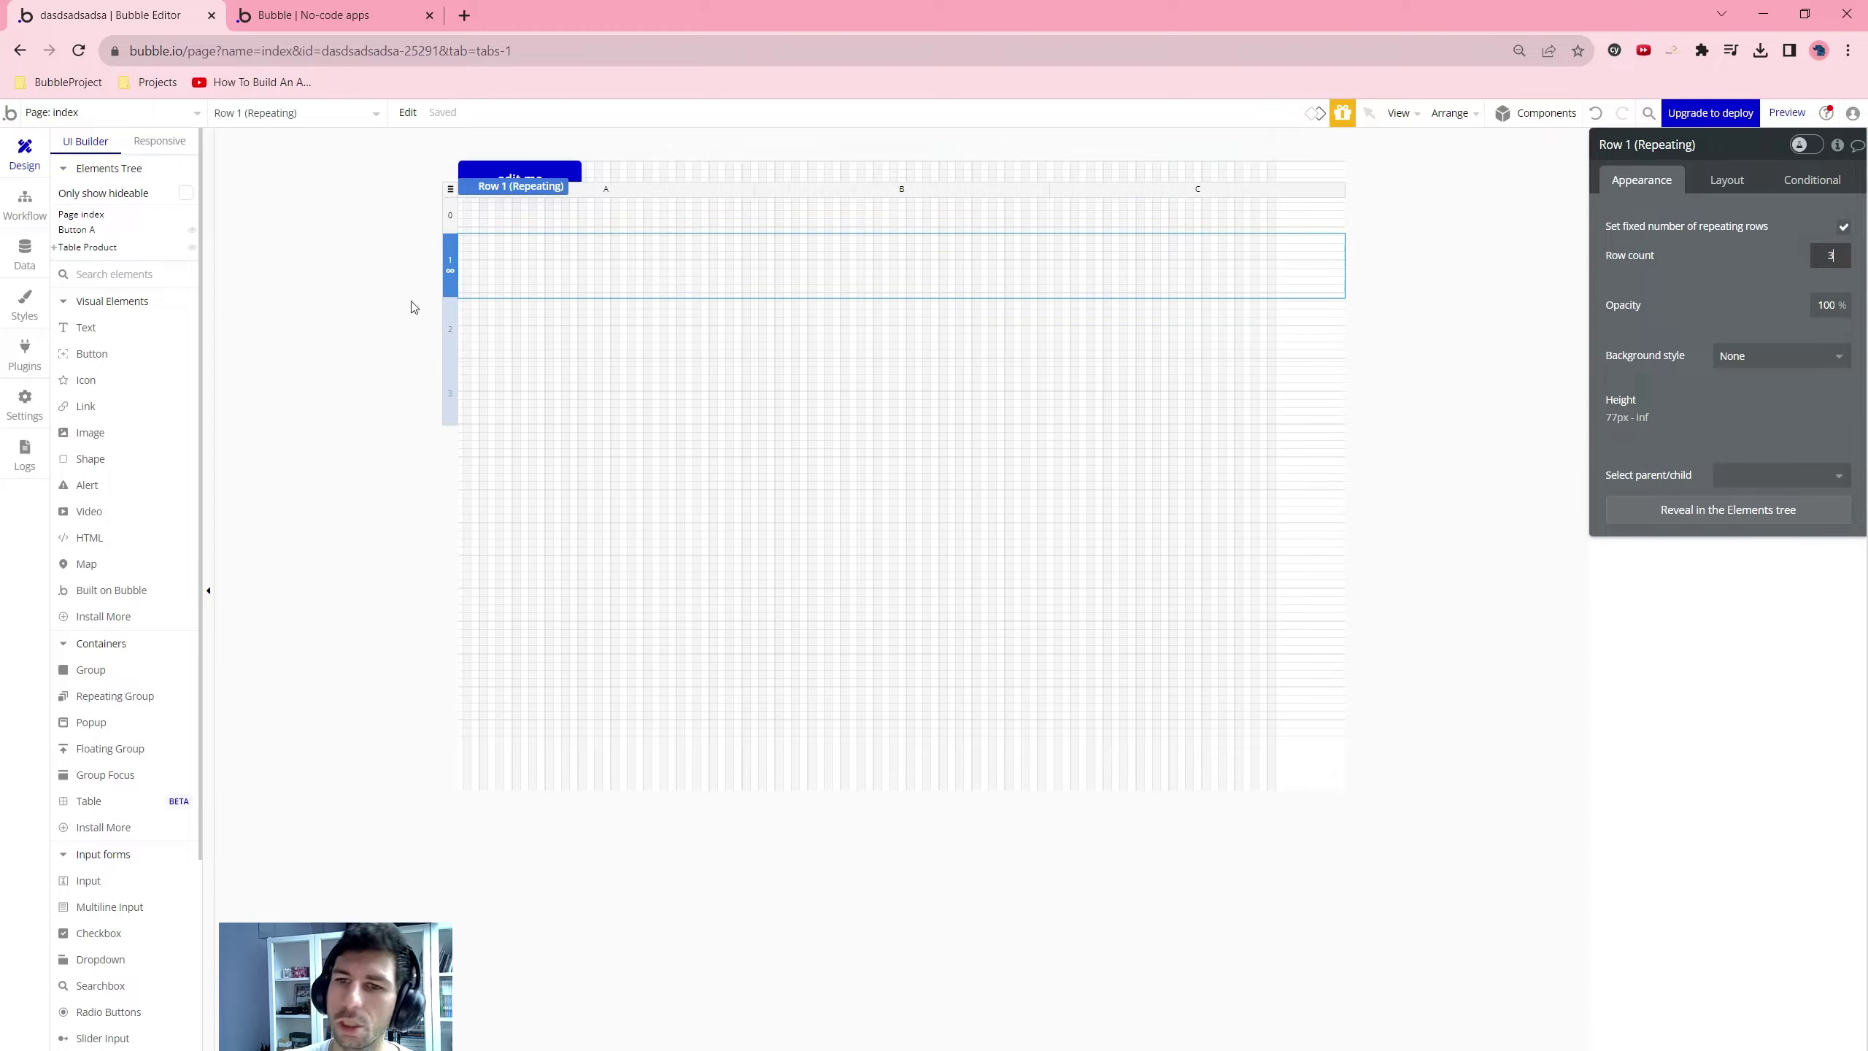
click(86, 327)
click(529, 276)
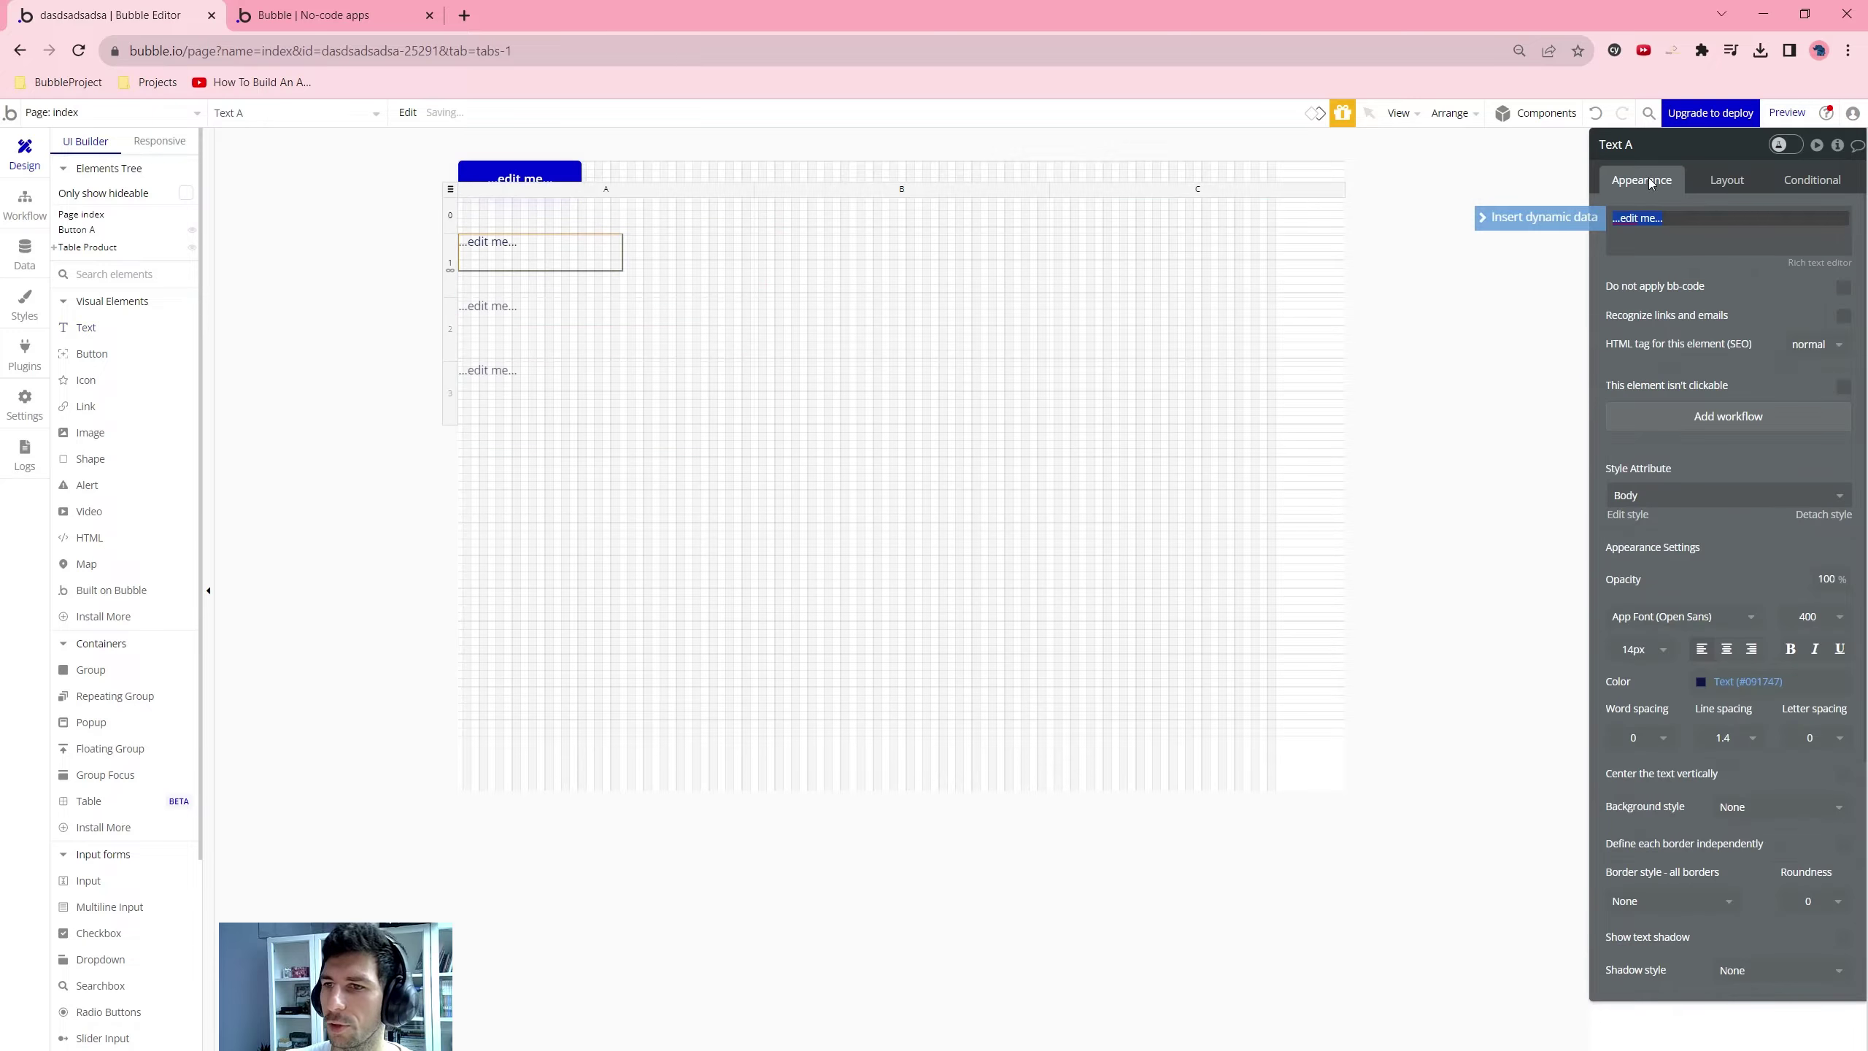
click(1589, 220)
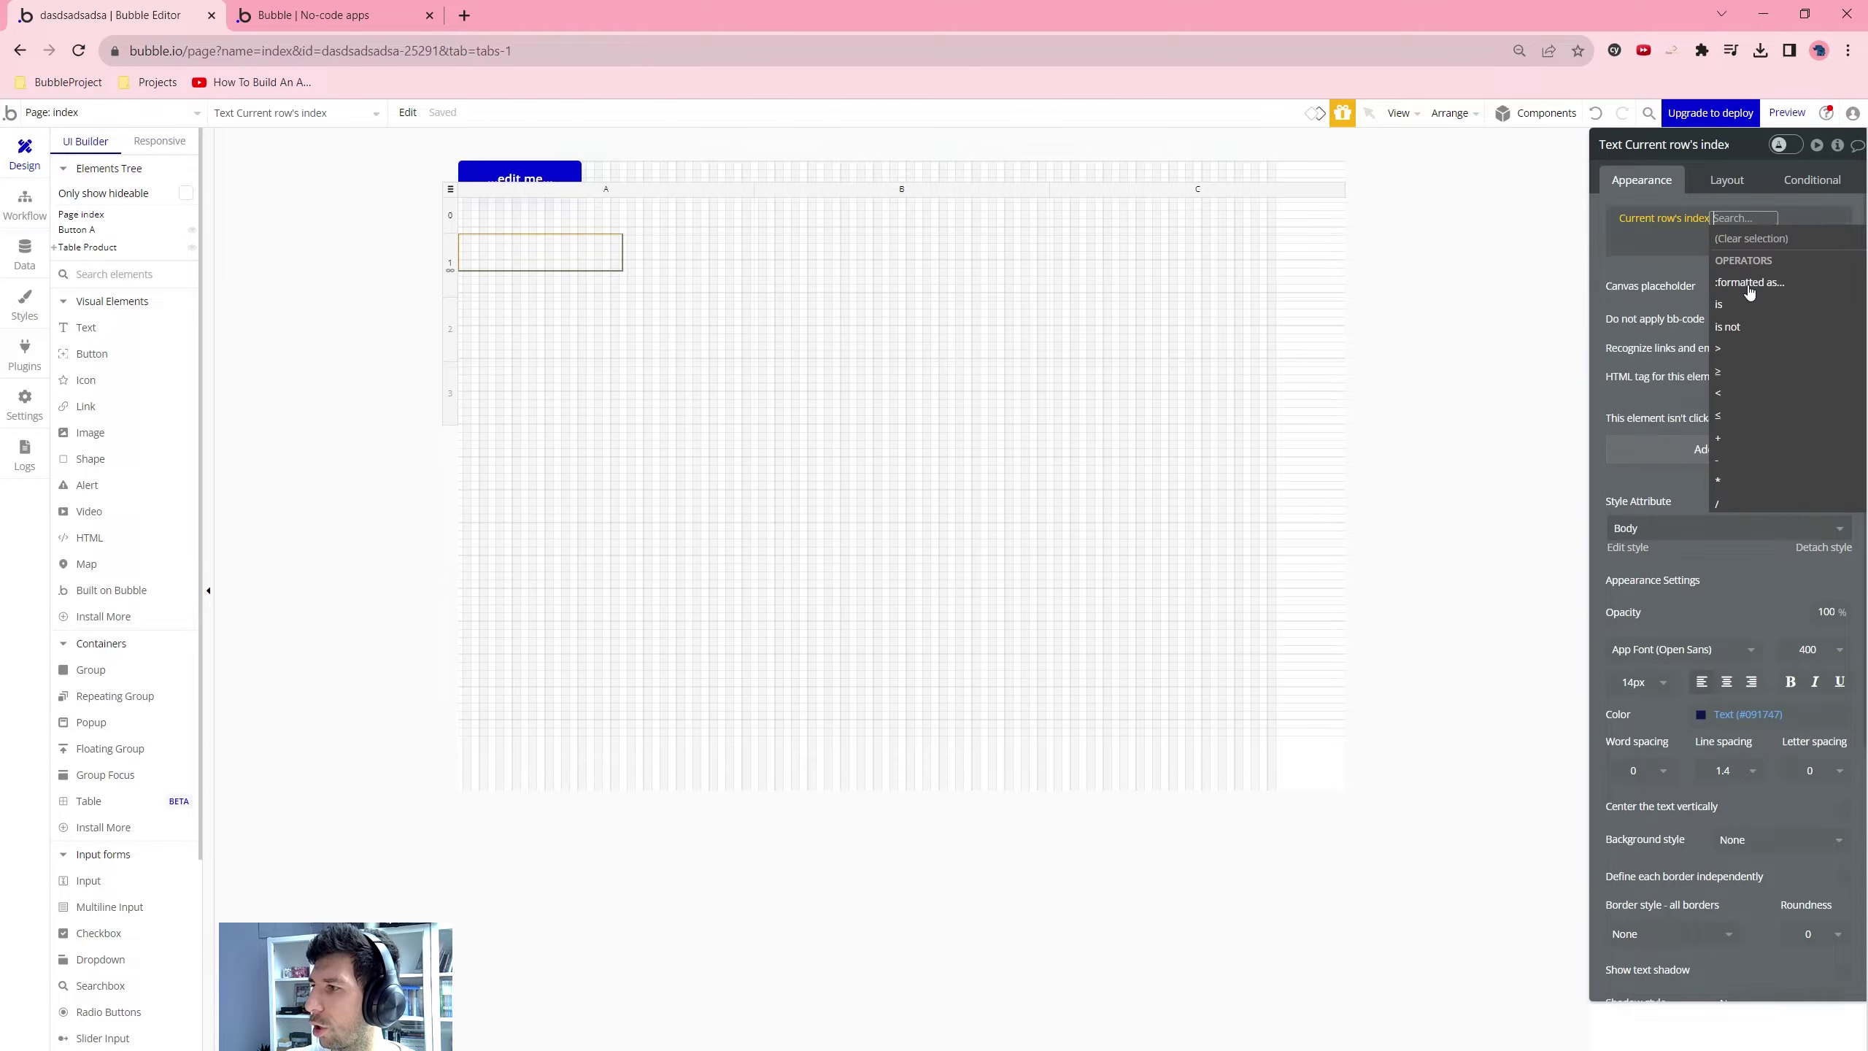
click(1746, 285)
click(542, 193)
Turn off fixed width for the row index text and set its minimum width and minimum height to 0
click(530, 255)
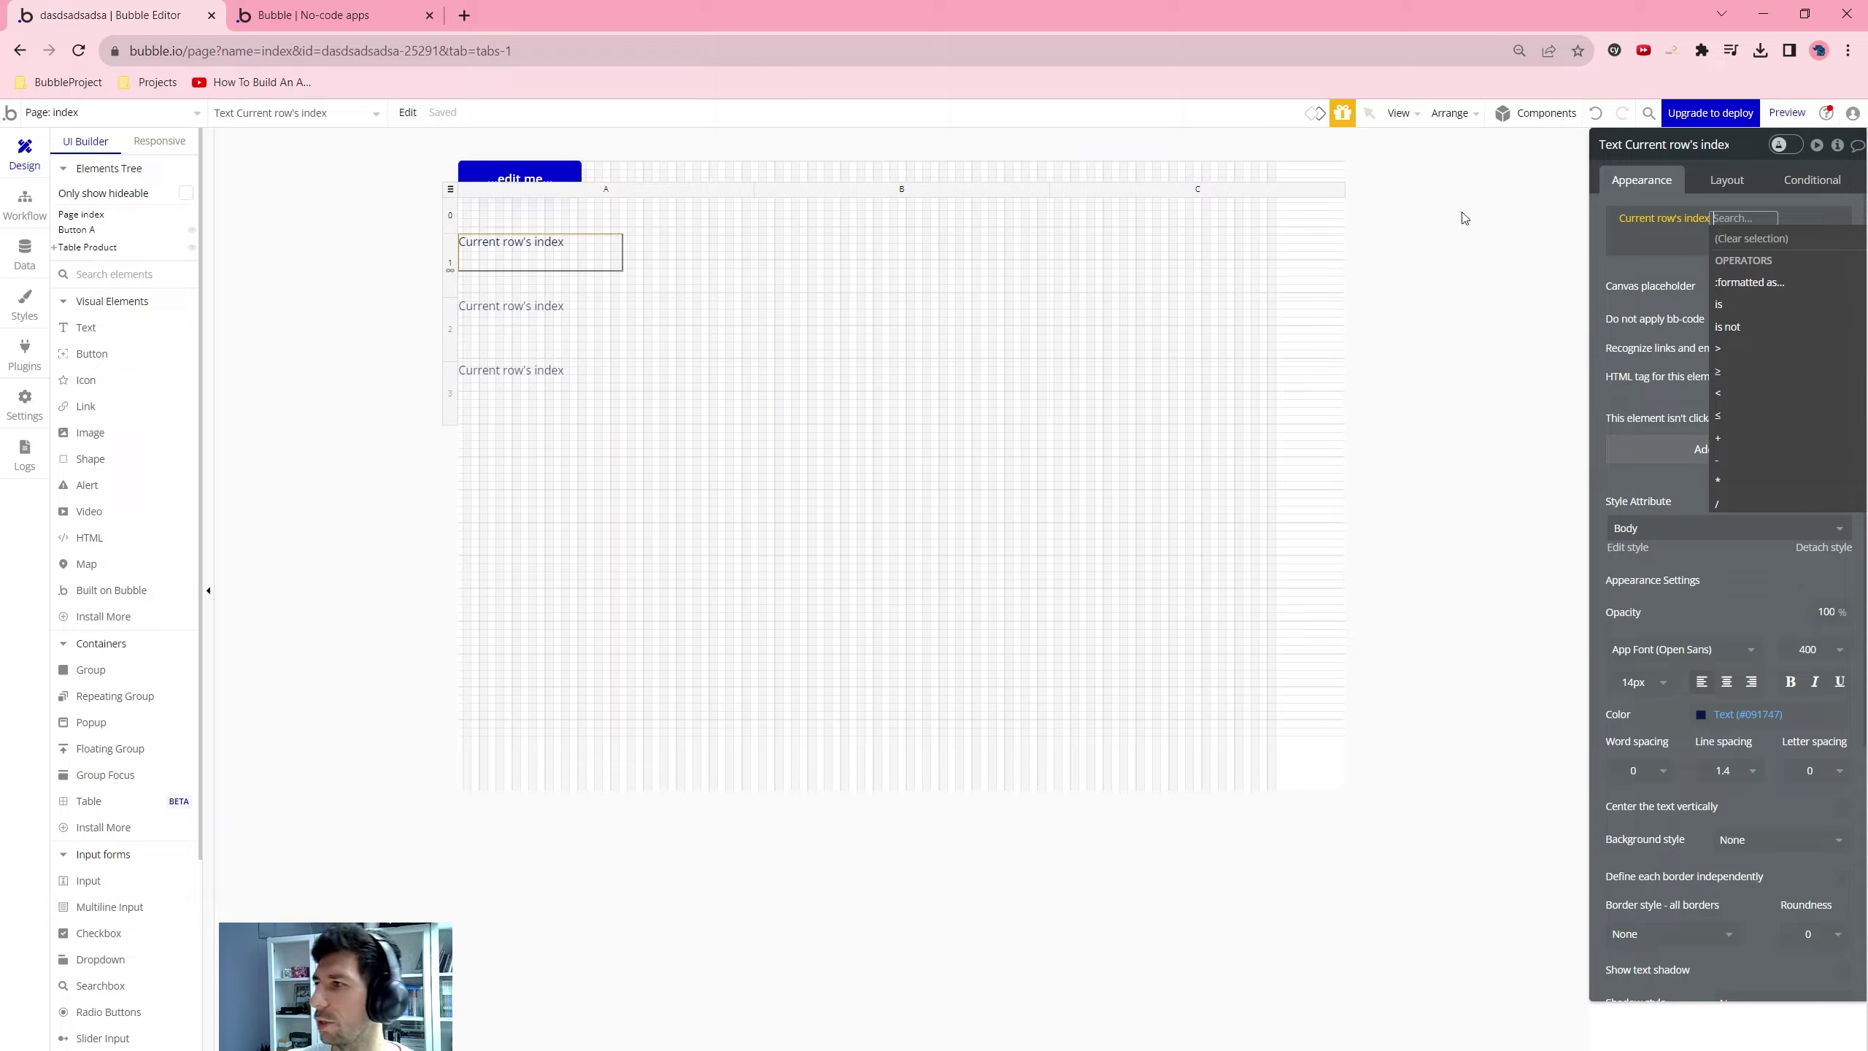
click(1736, 184)
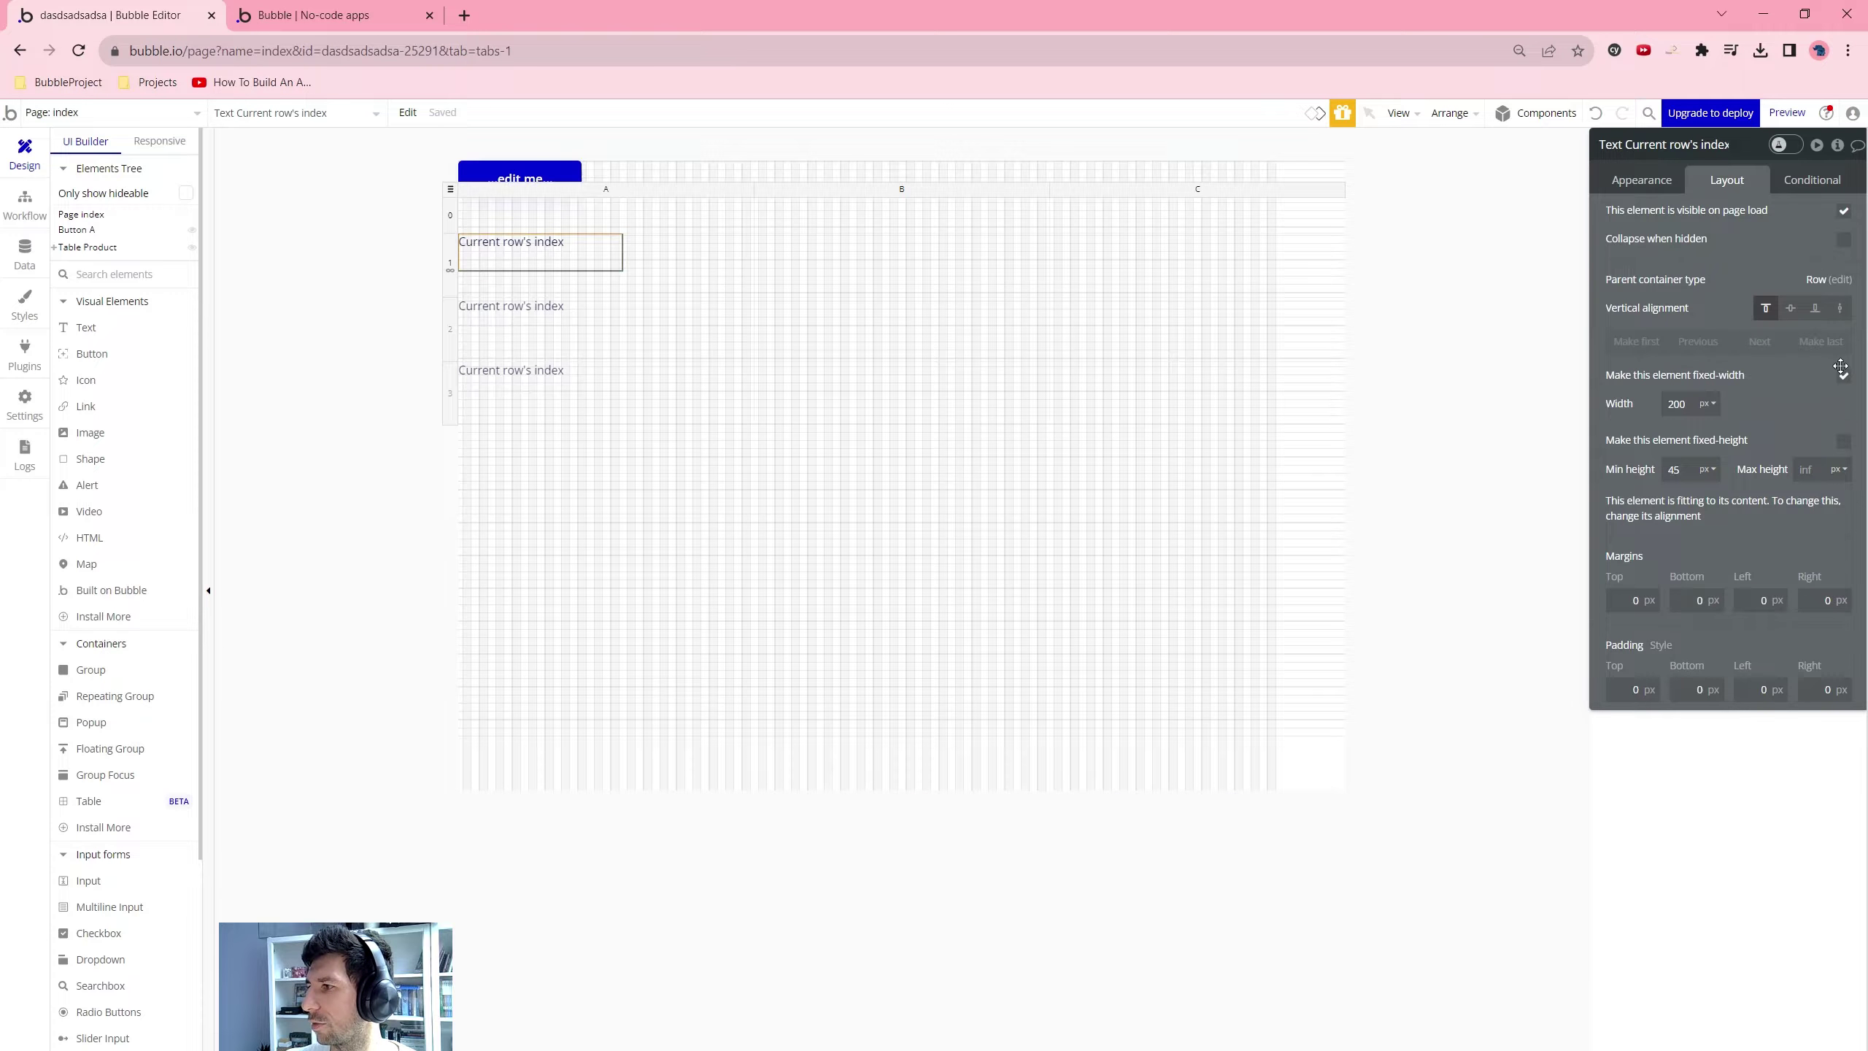
click(1843, 374)
key(Tab)
text(0)
key(Tab)
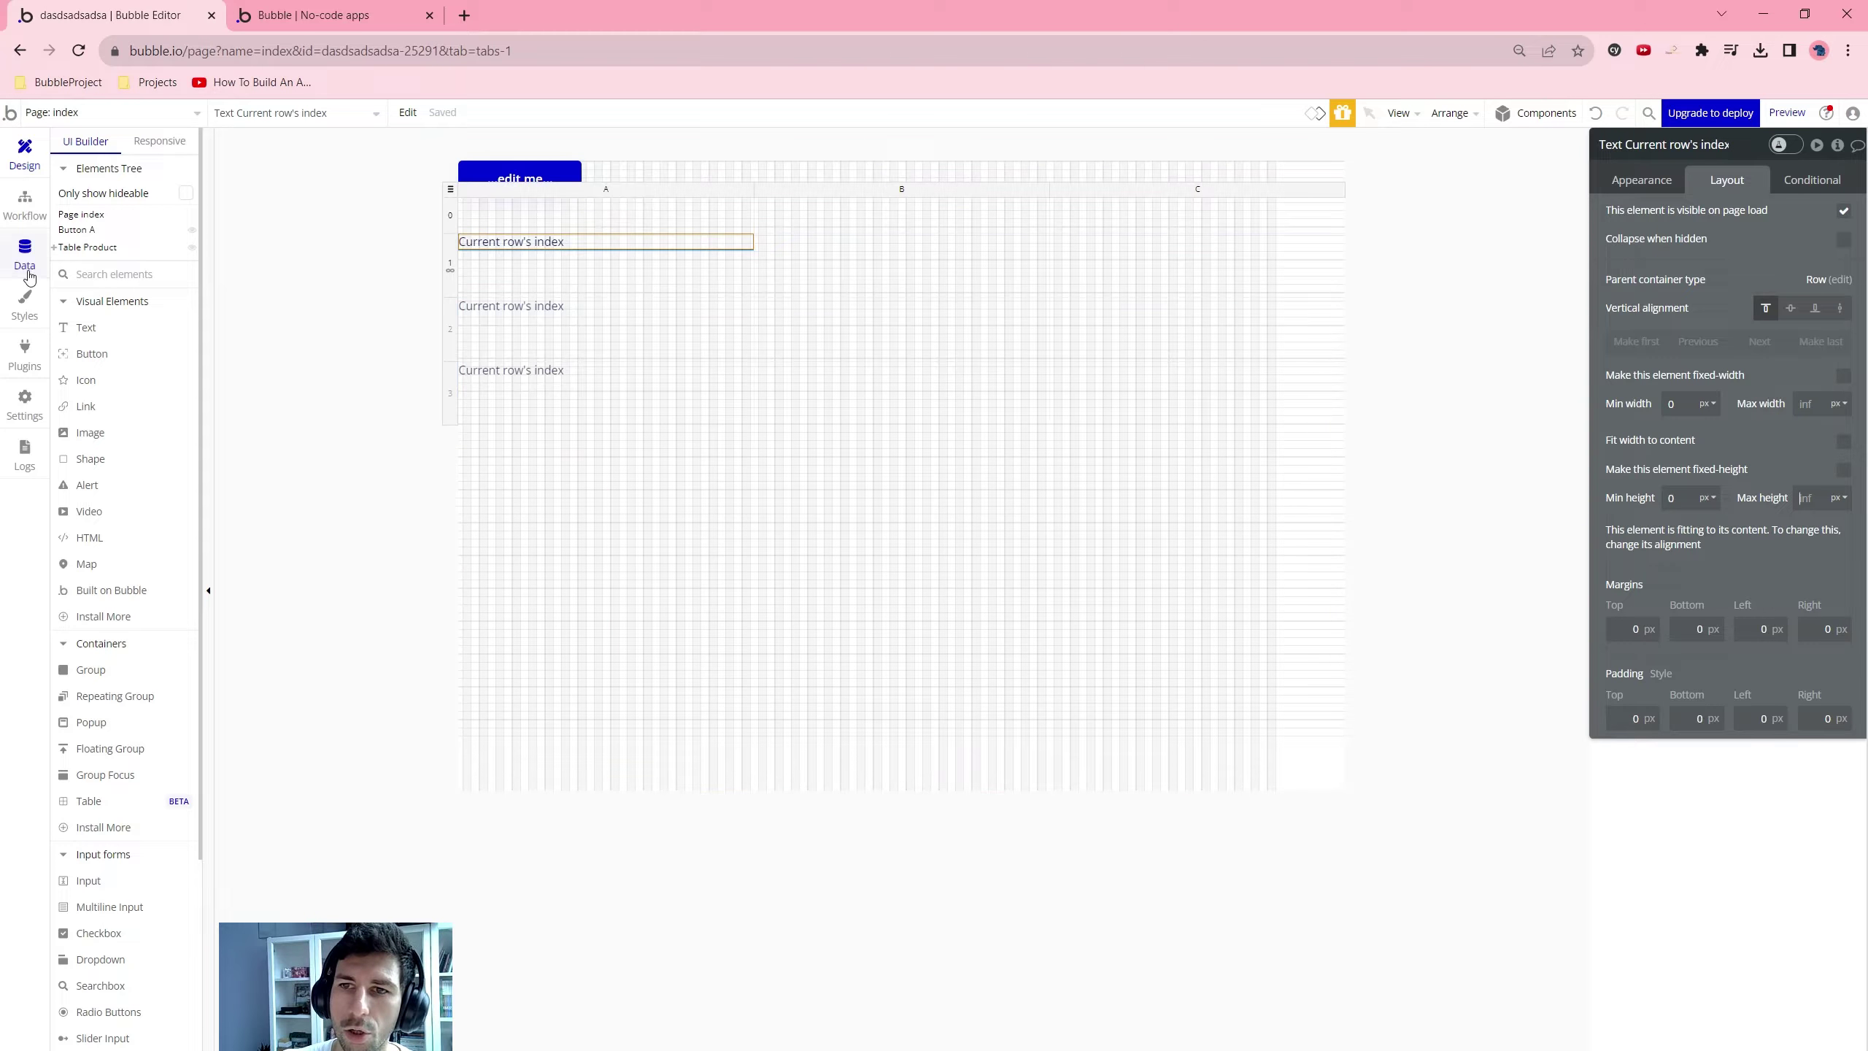
Expand the table's rows in the elements tree and copy the row index text into header cell 0A
click(54, 247)
click(61, 262)
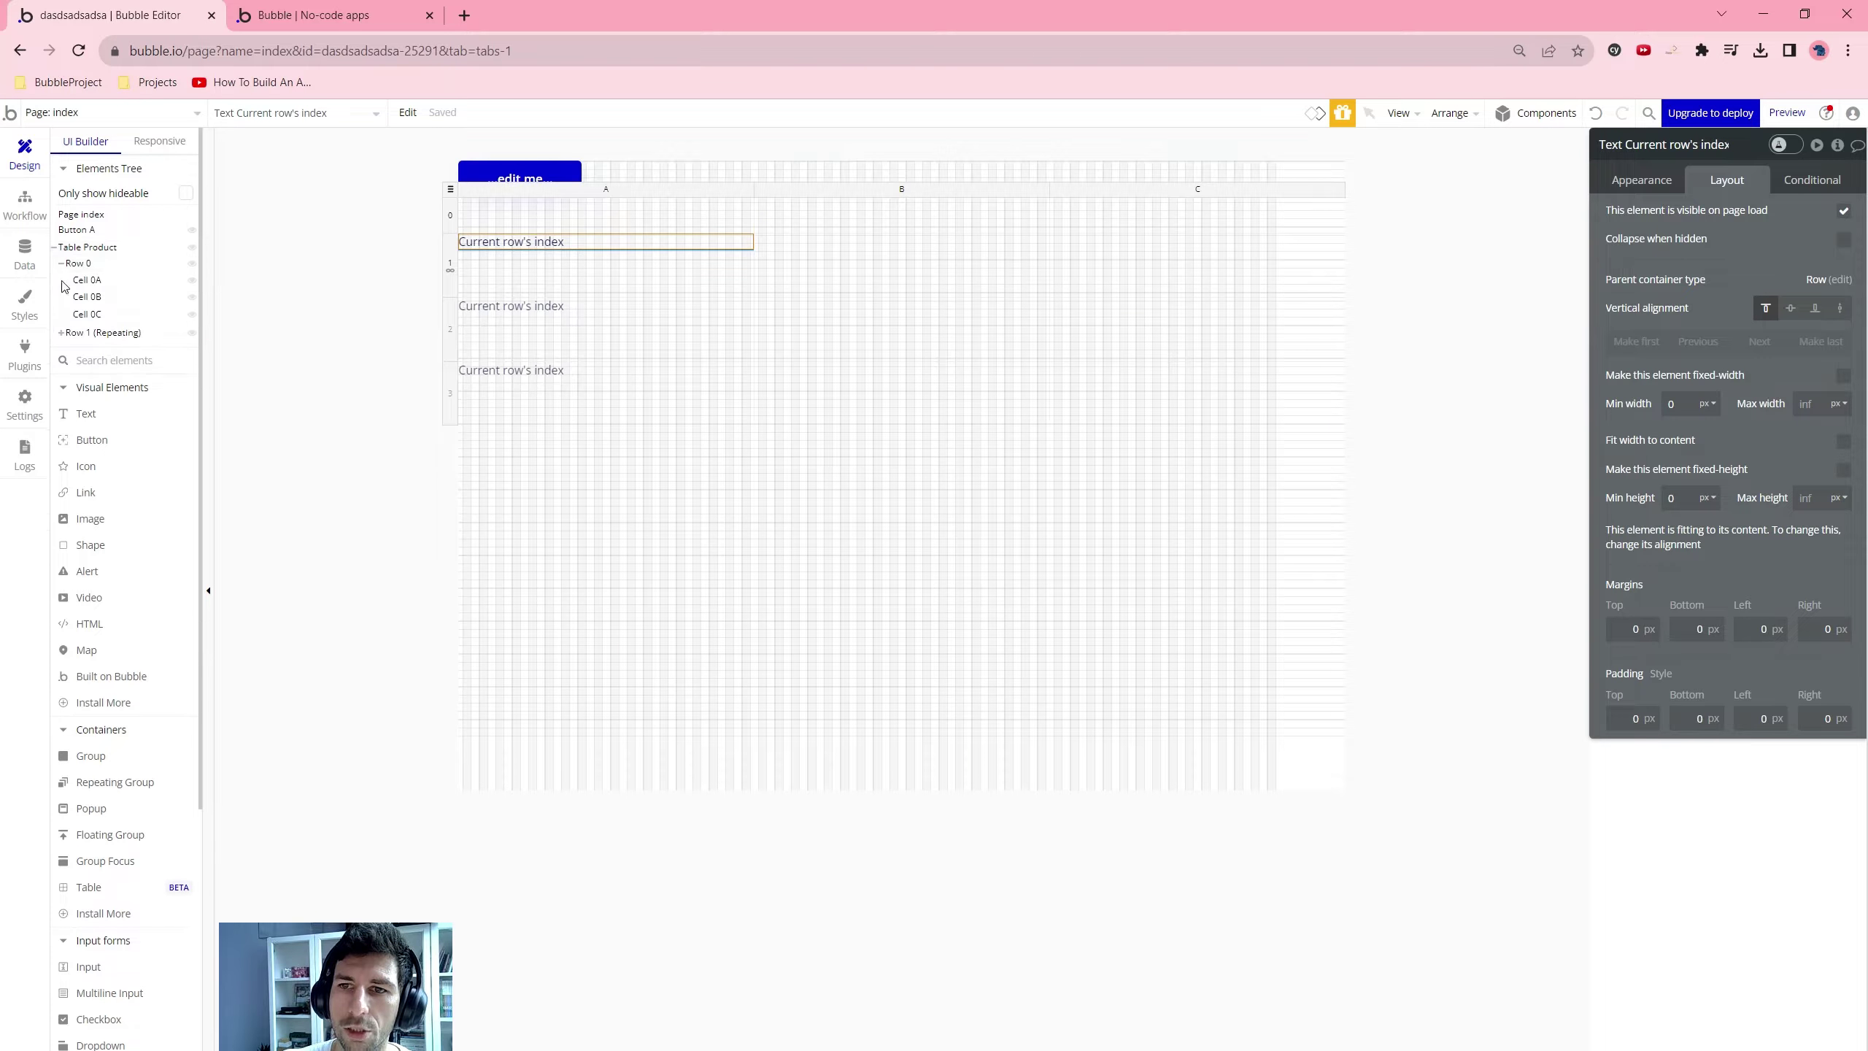
click(61, 332)
click(78, 262)
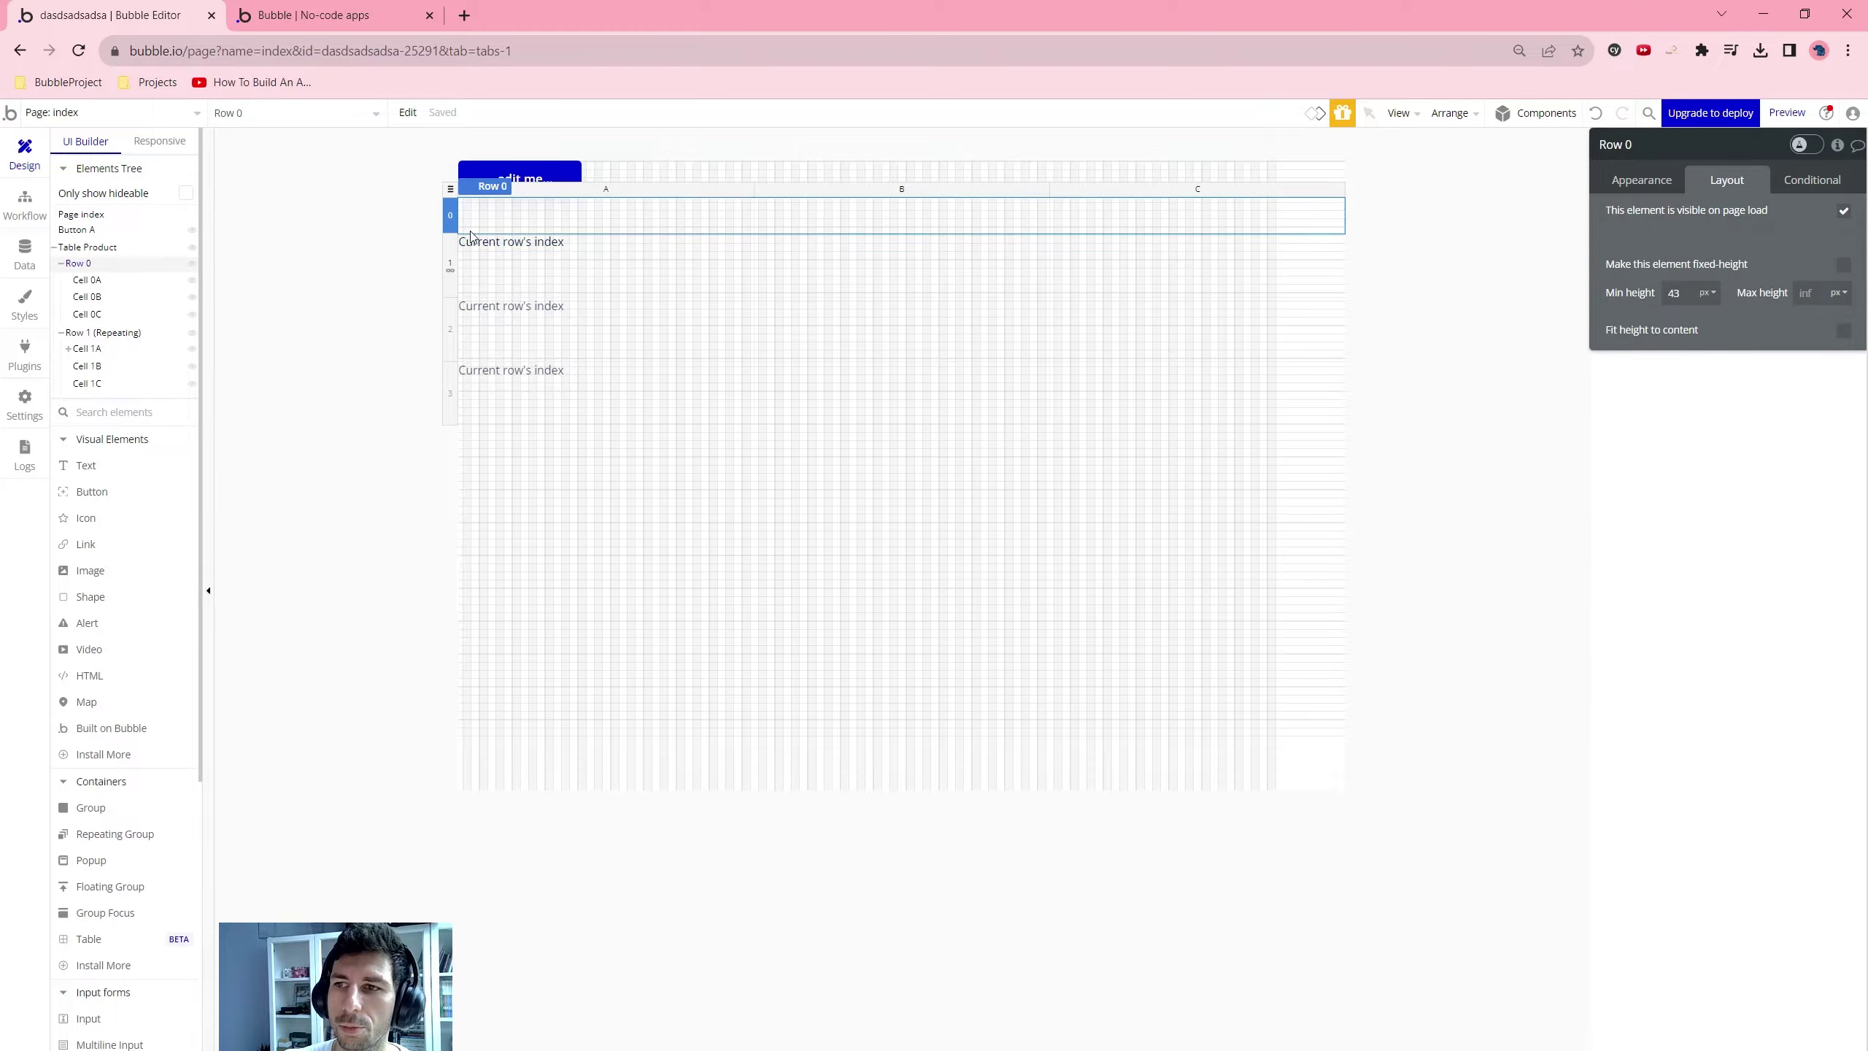
click(470, 233)
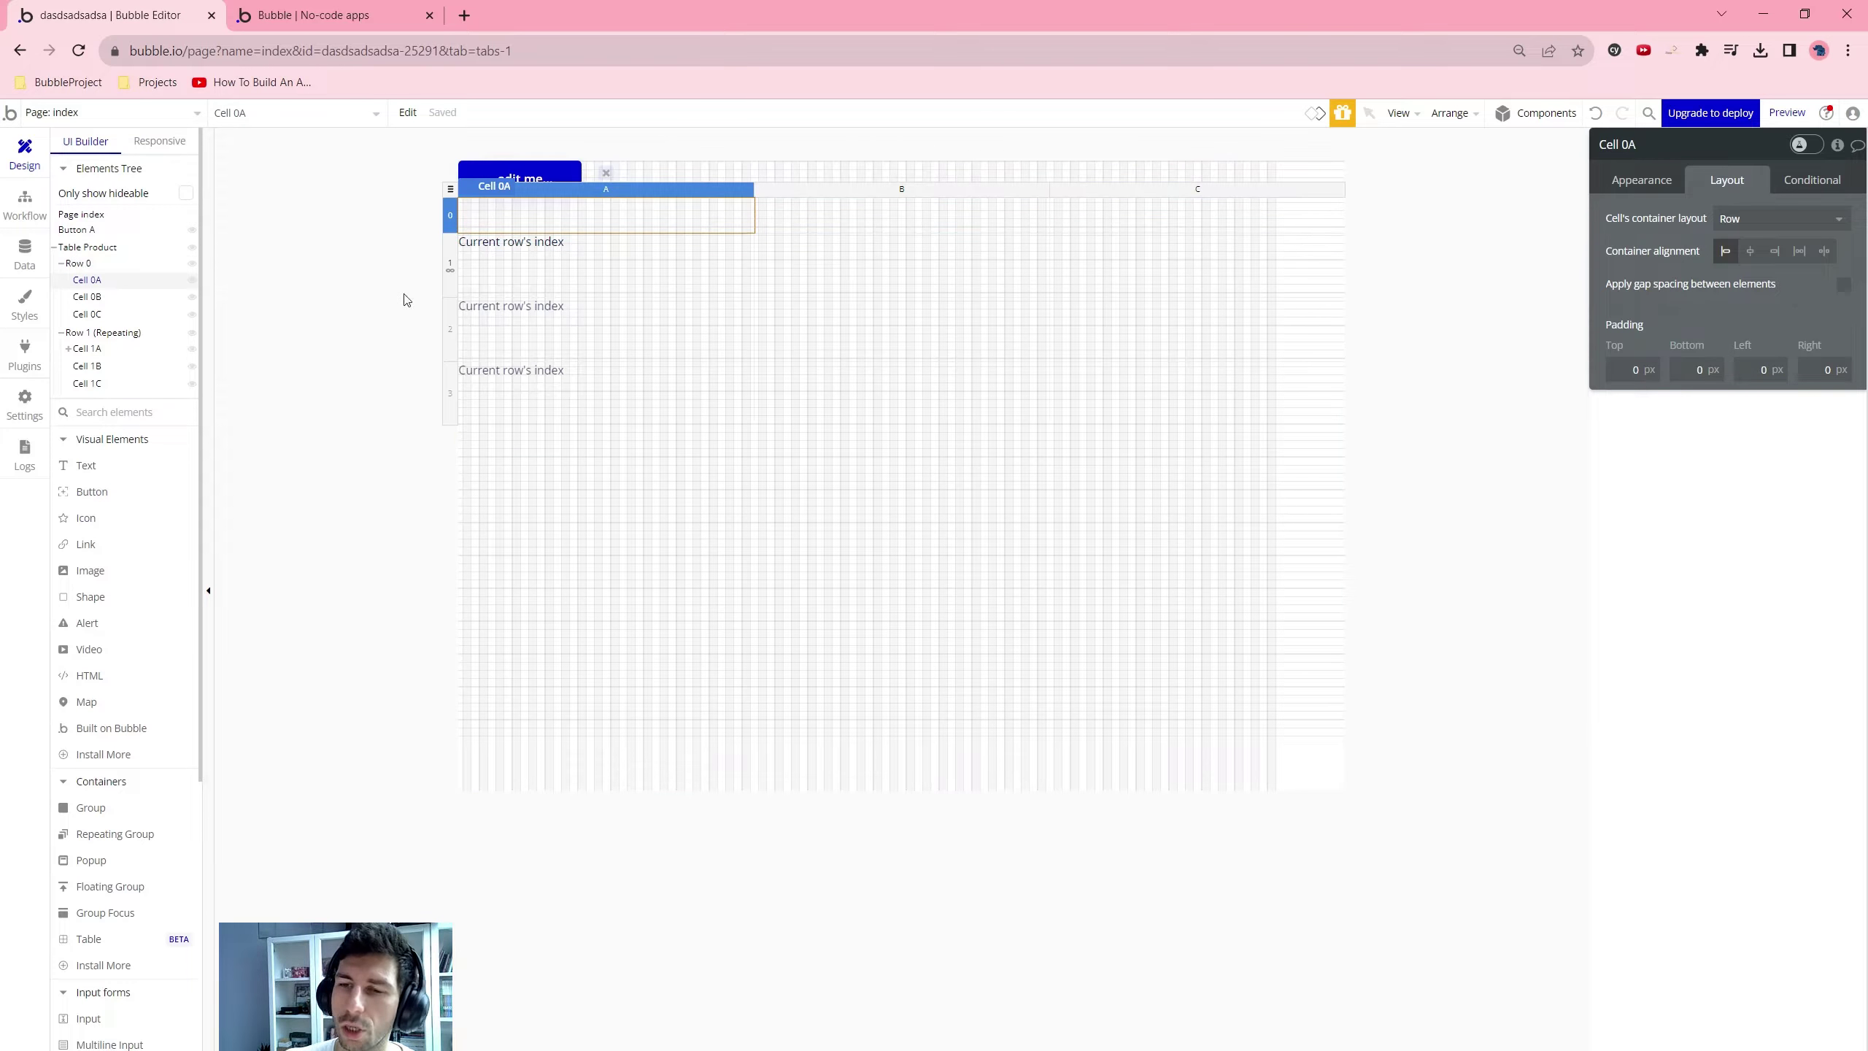
click(541, 243)
drag(541, 243, 597, 215)
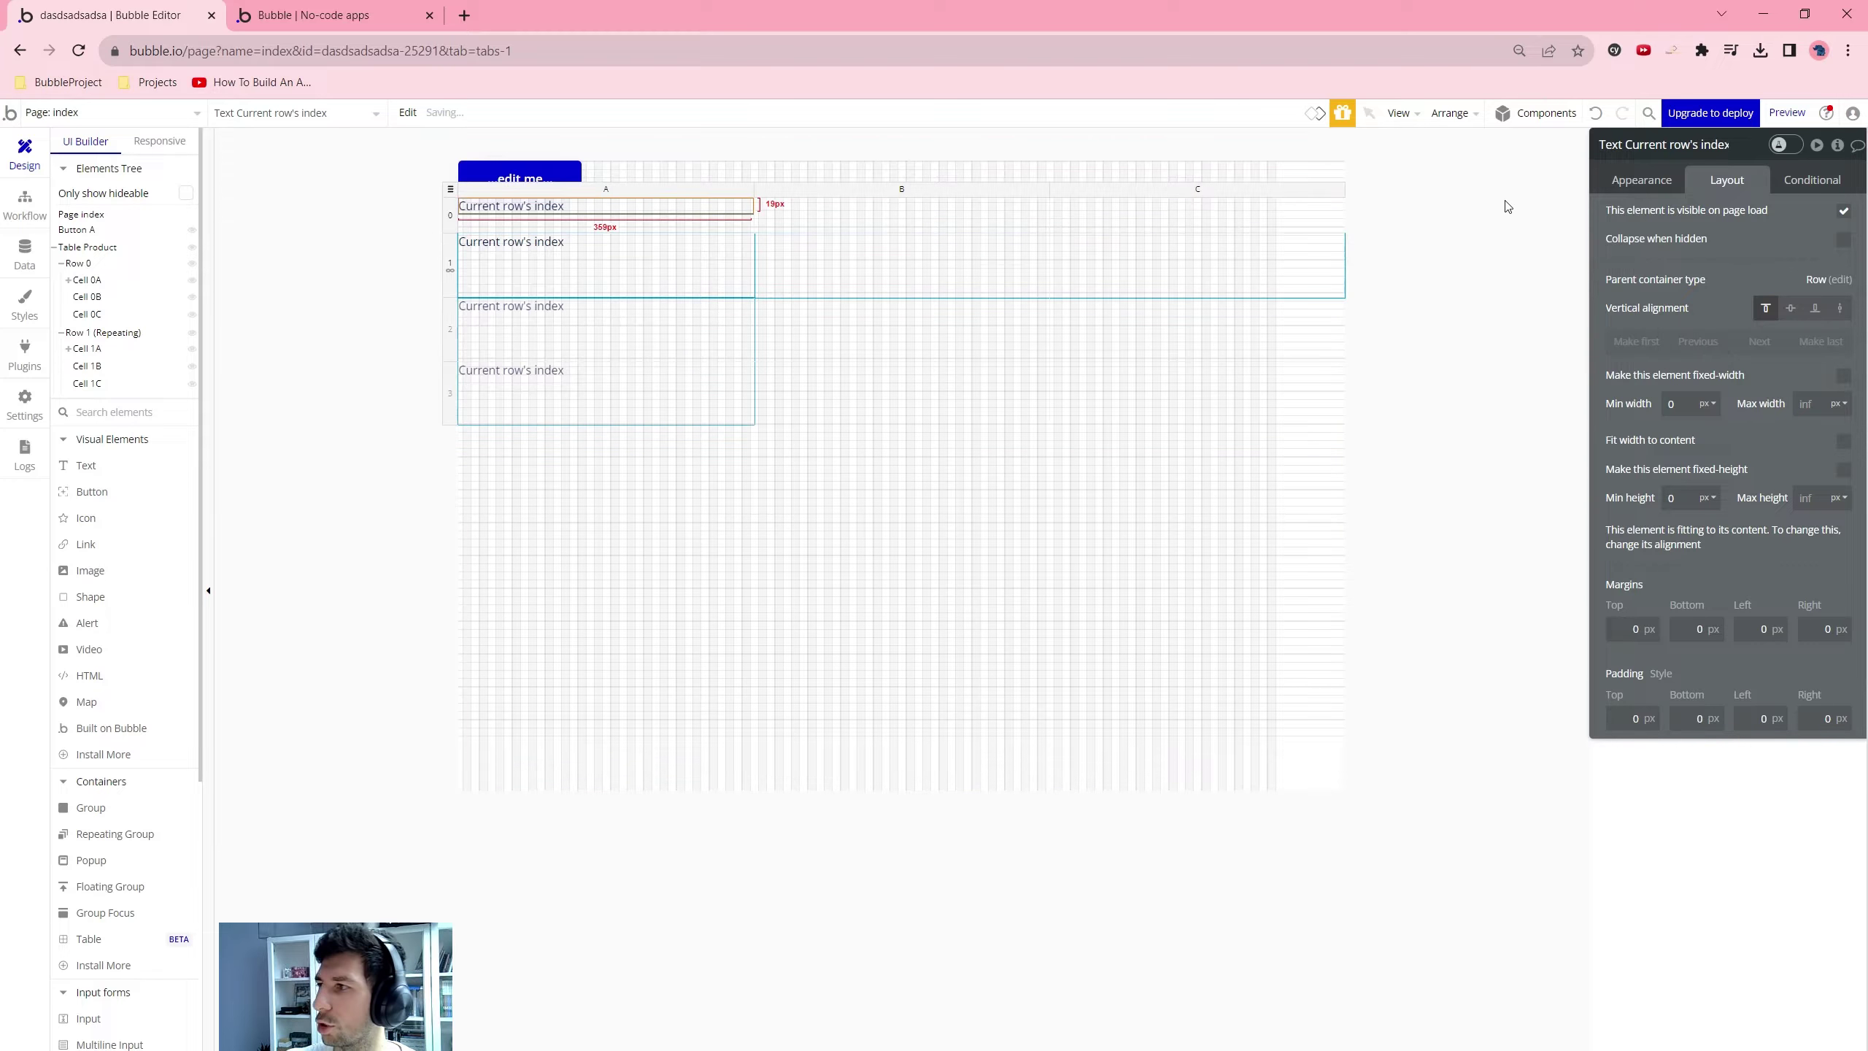
Replace the content of the text in header cell 0A with "ID"
click(1625, 179)
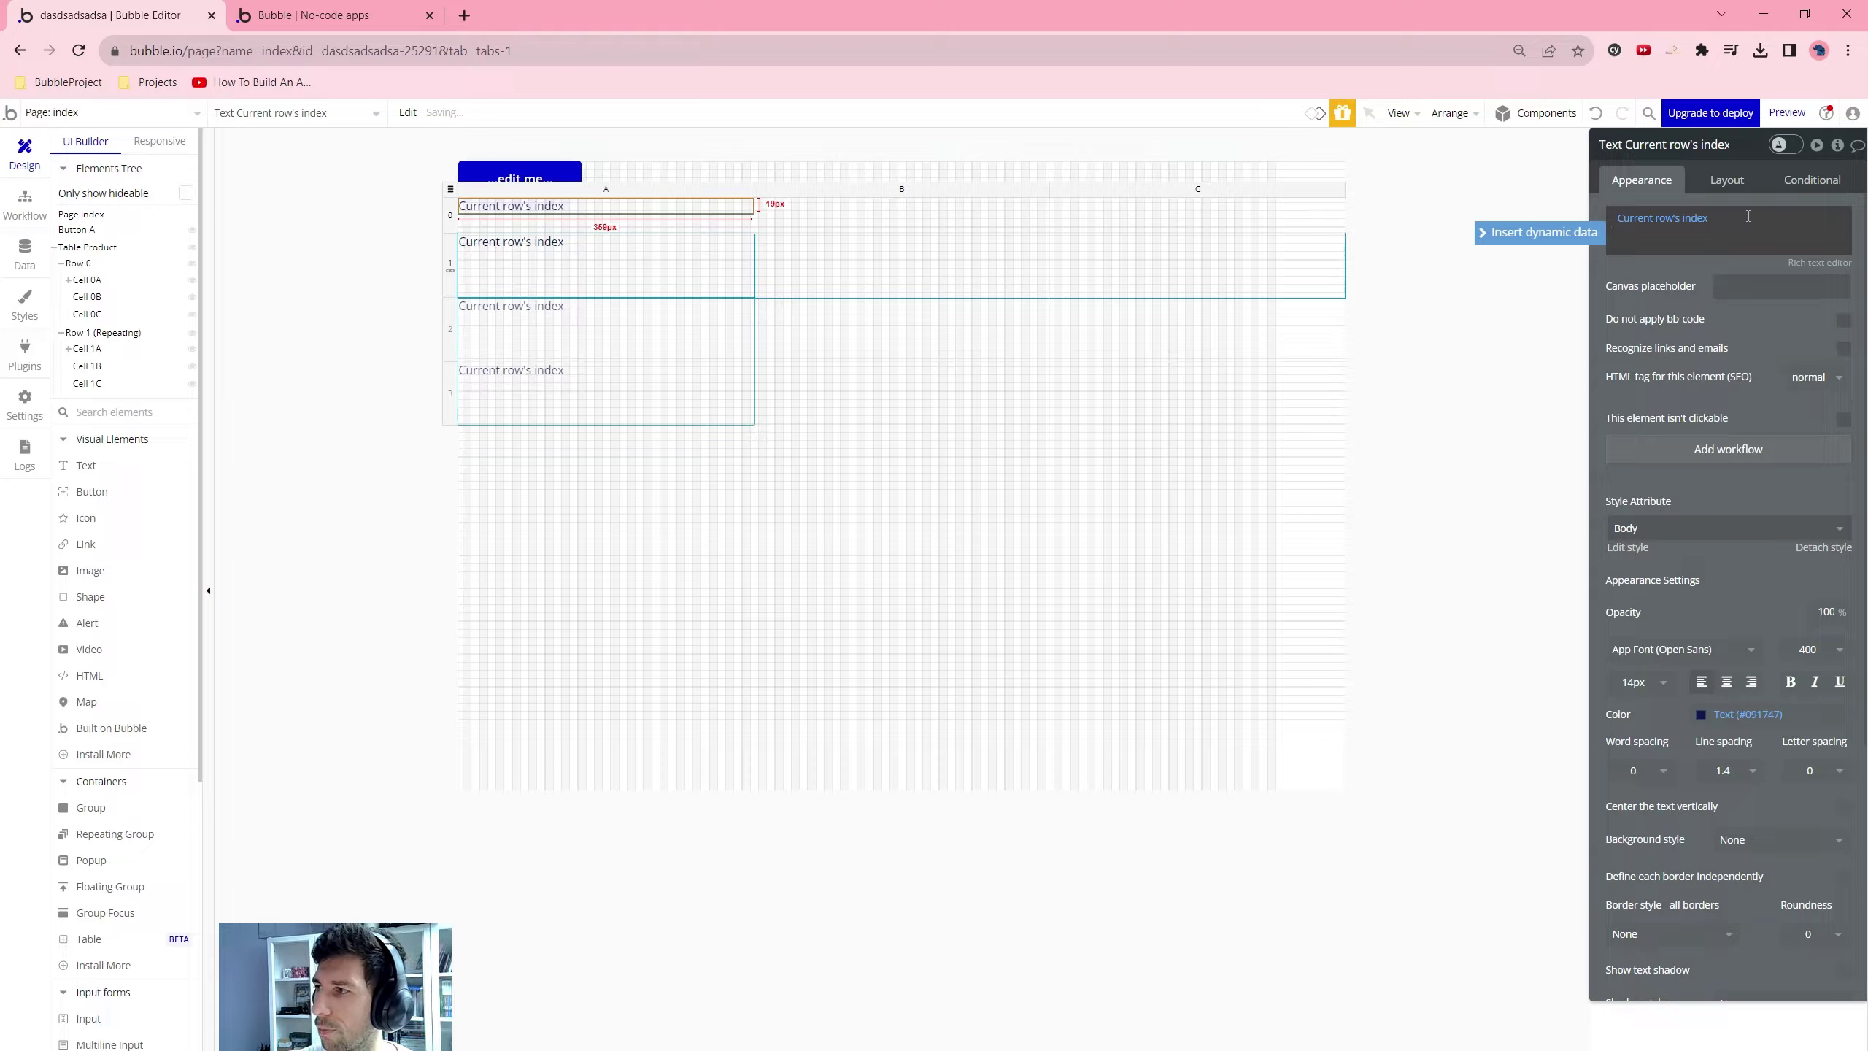
key(BackSpace)
key(BackSpace)
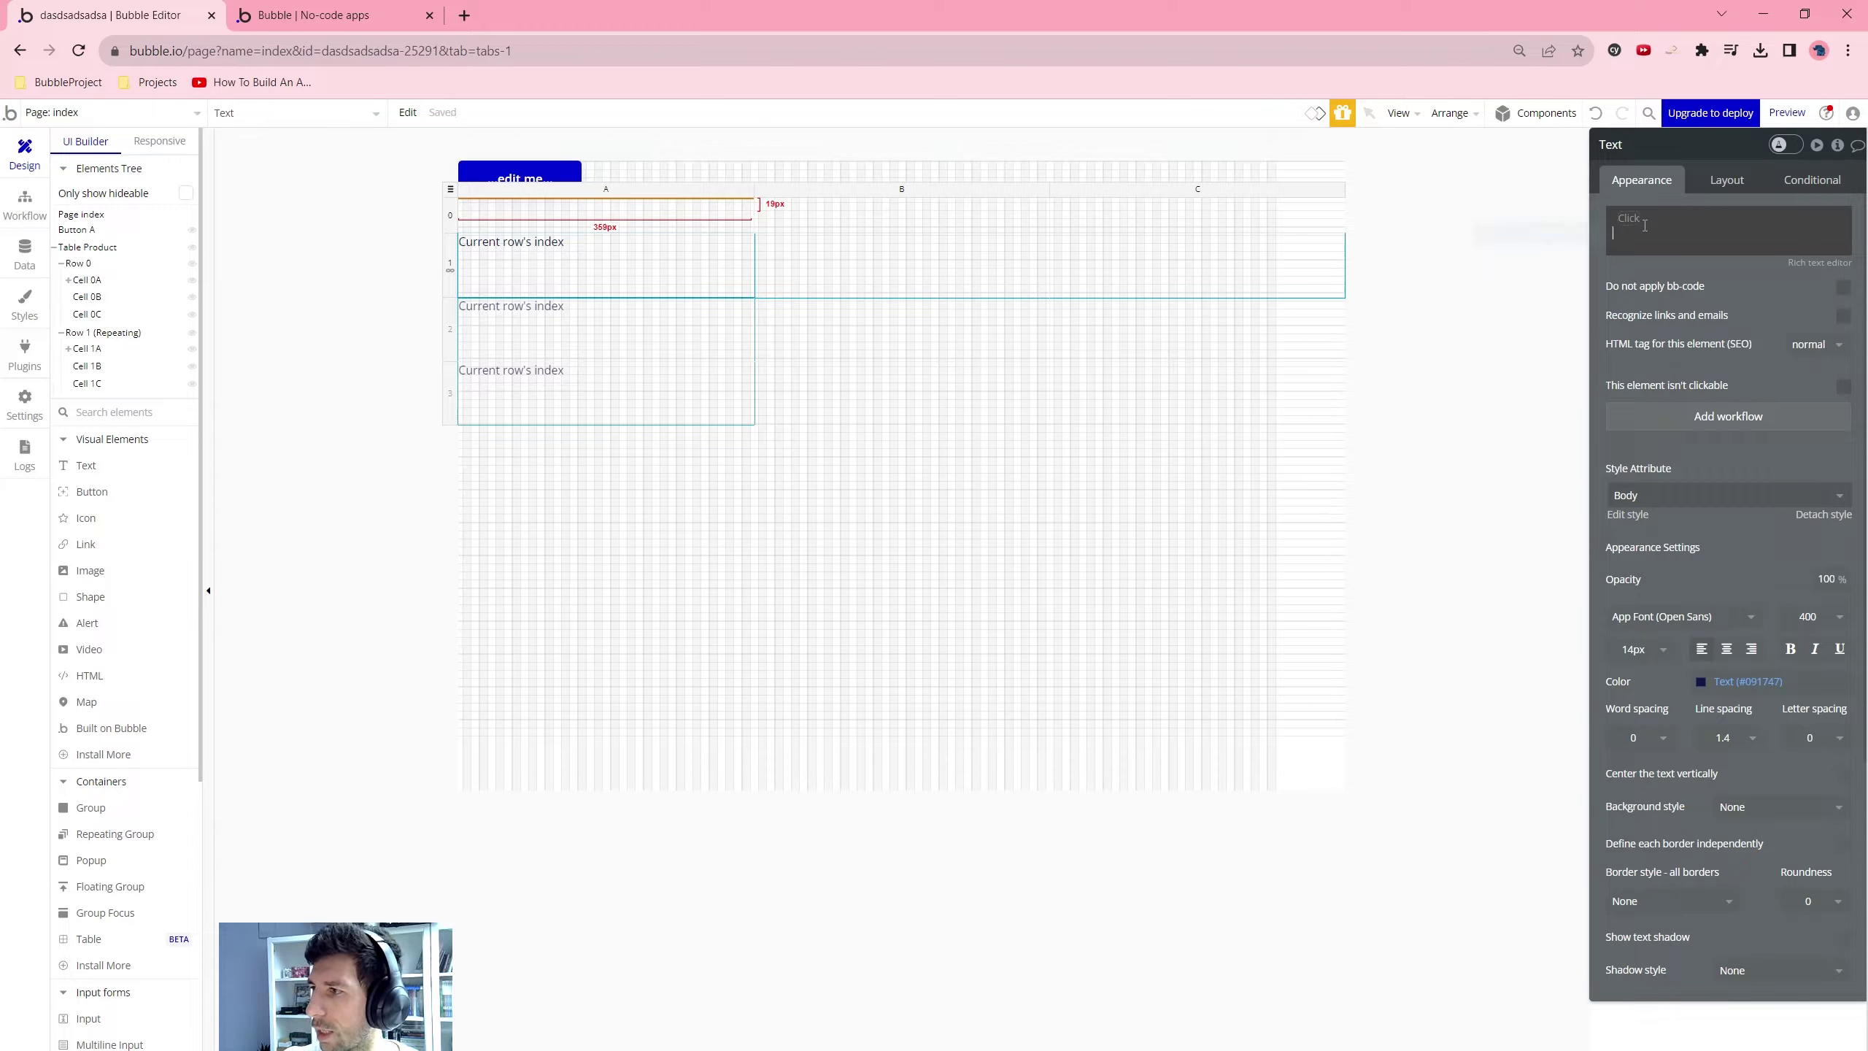
click(1646, 231)
text(ID)
click(897, 605)
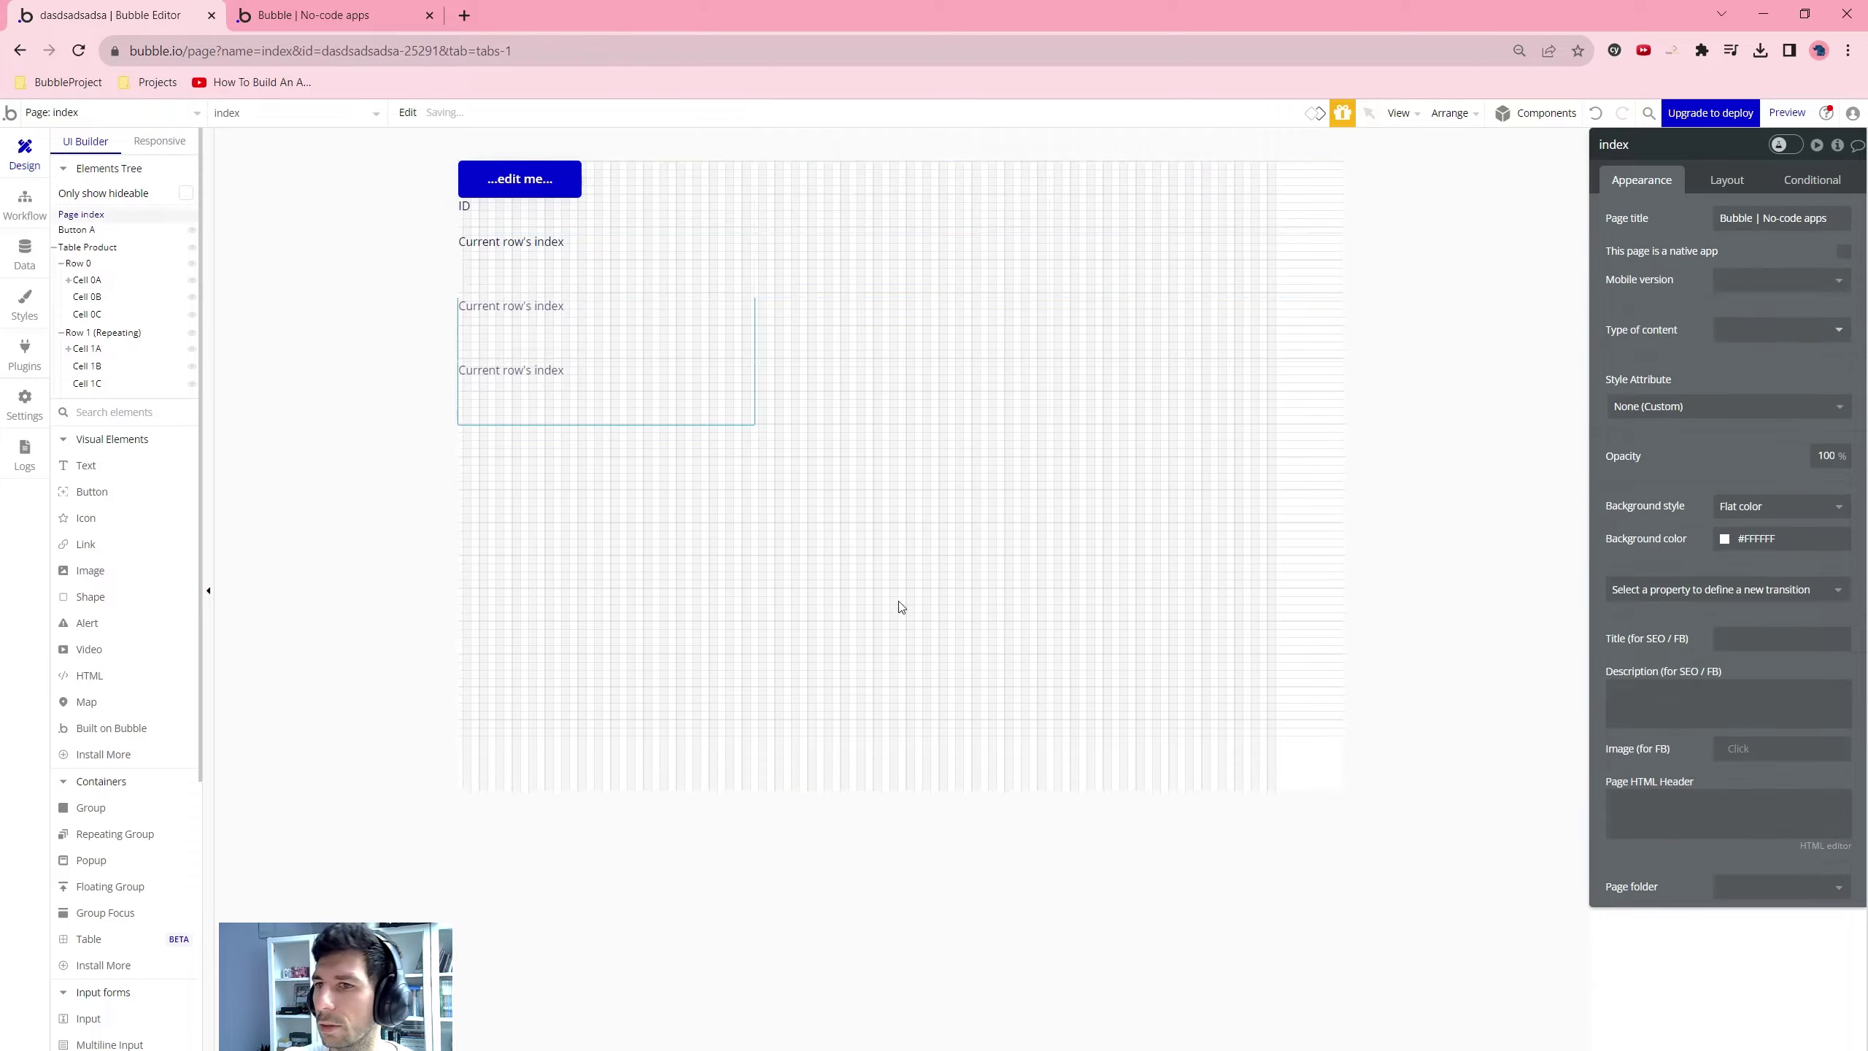
Duplicate the ID header text, move the copy into column B's header cell, and change it to "Product name"
click(522, 206)
key(ctrl+v)
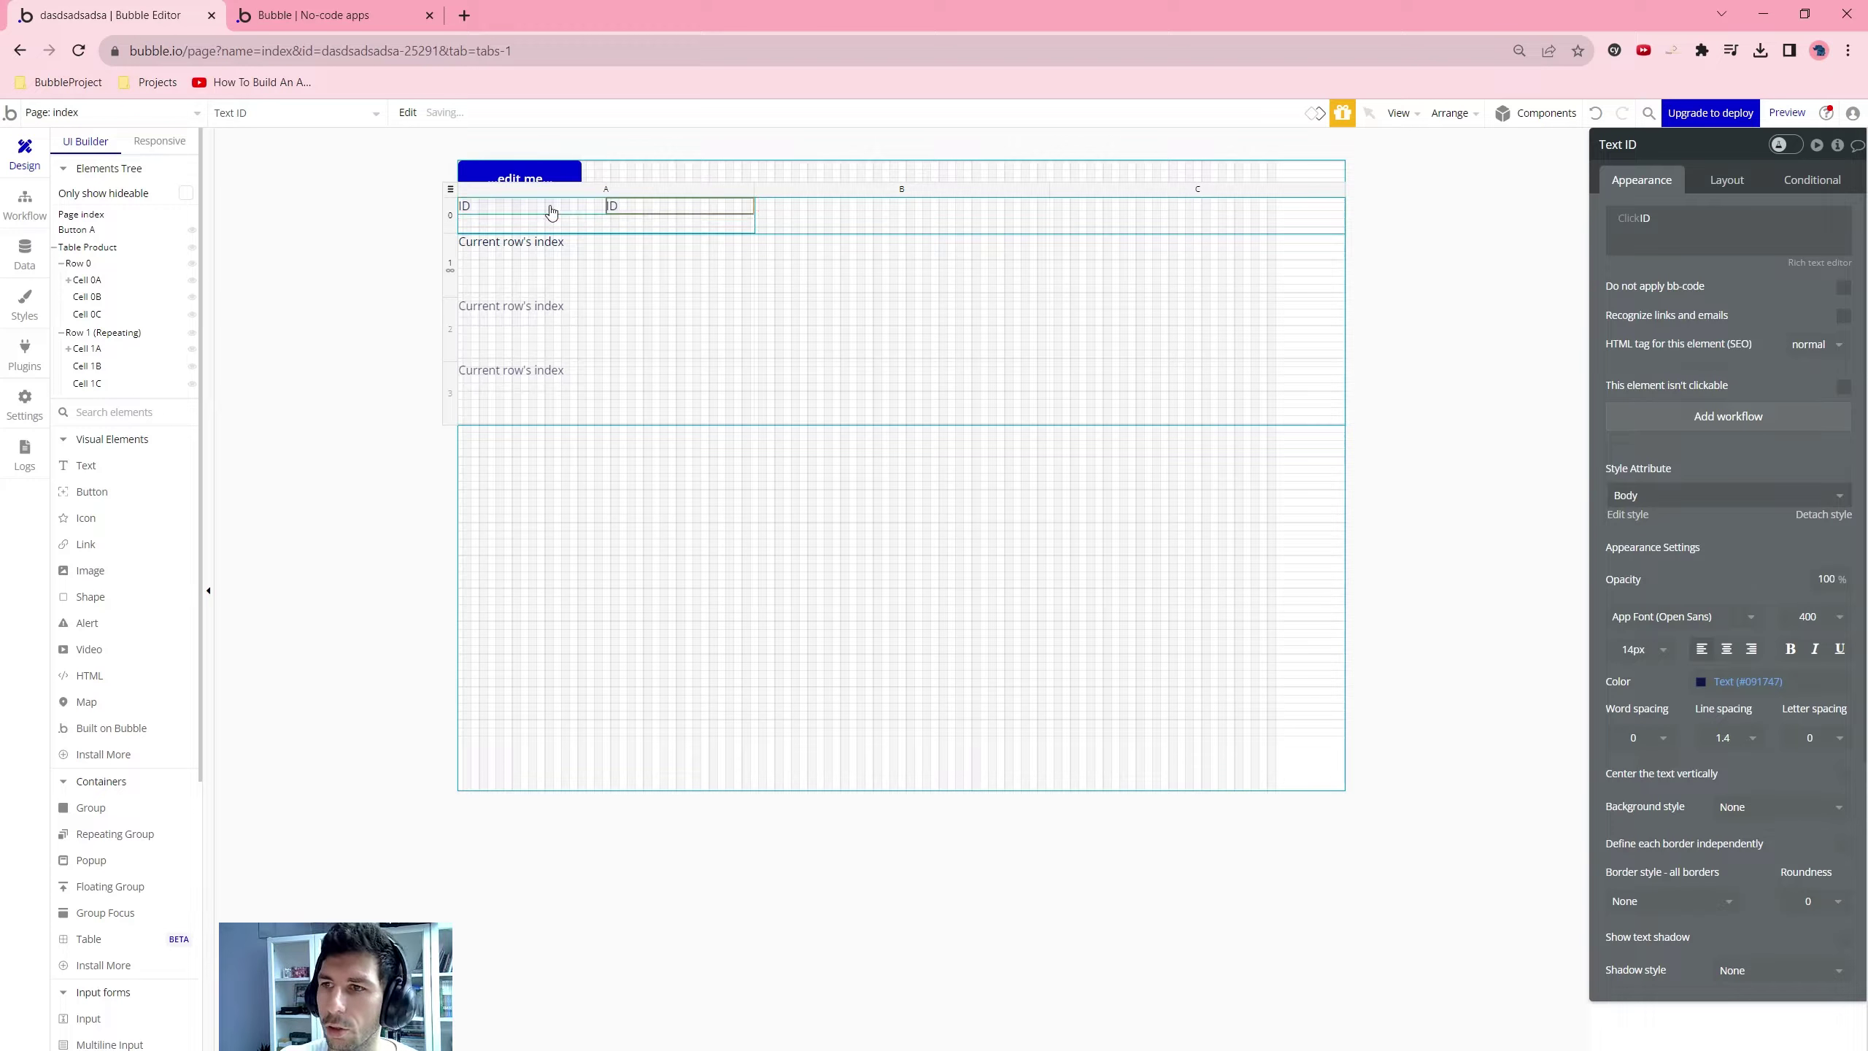
drag(638, 208, 843, 217)
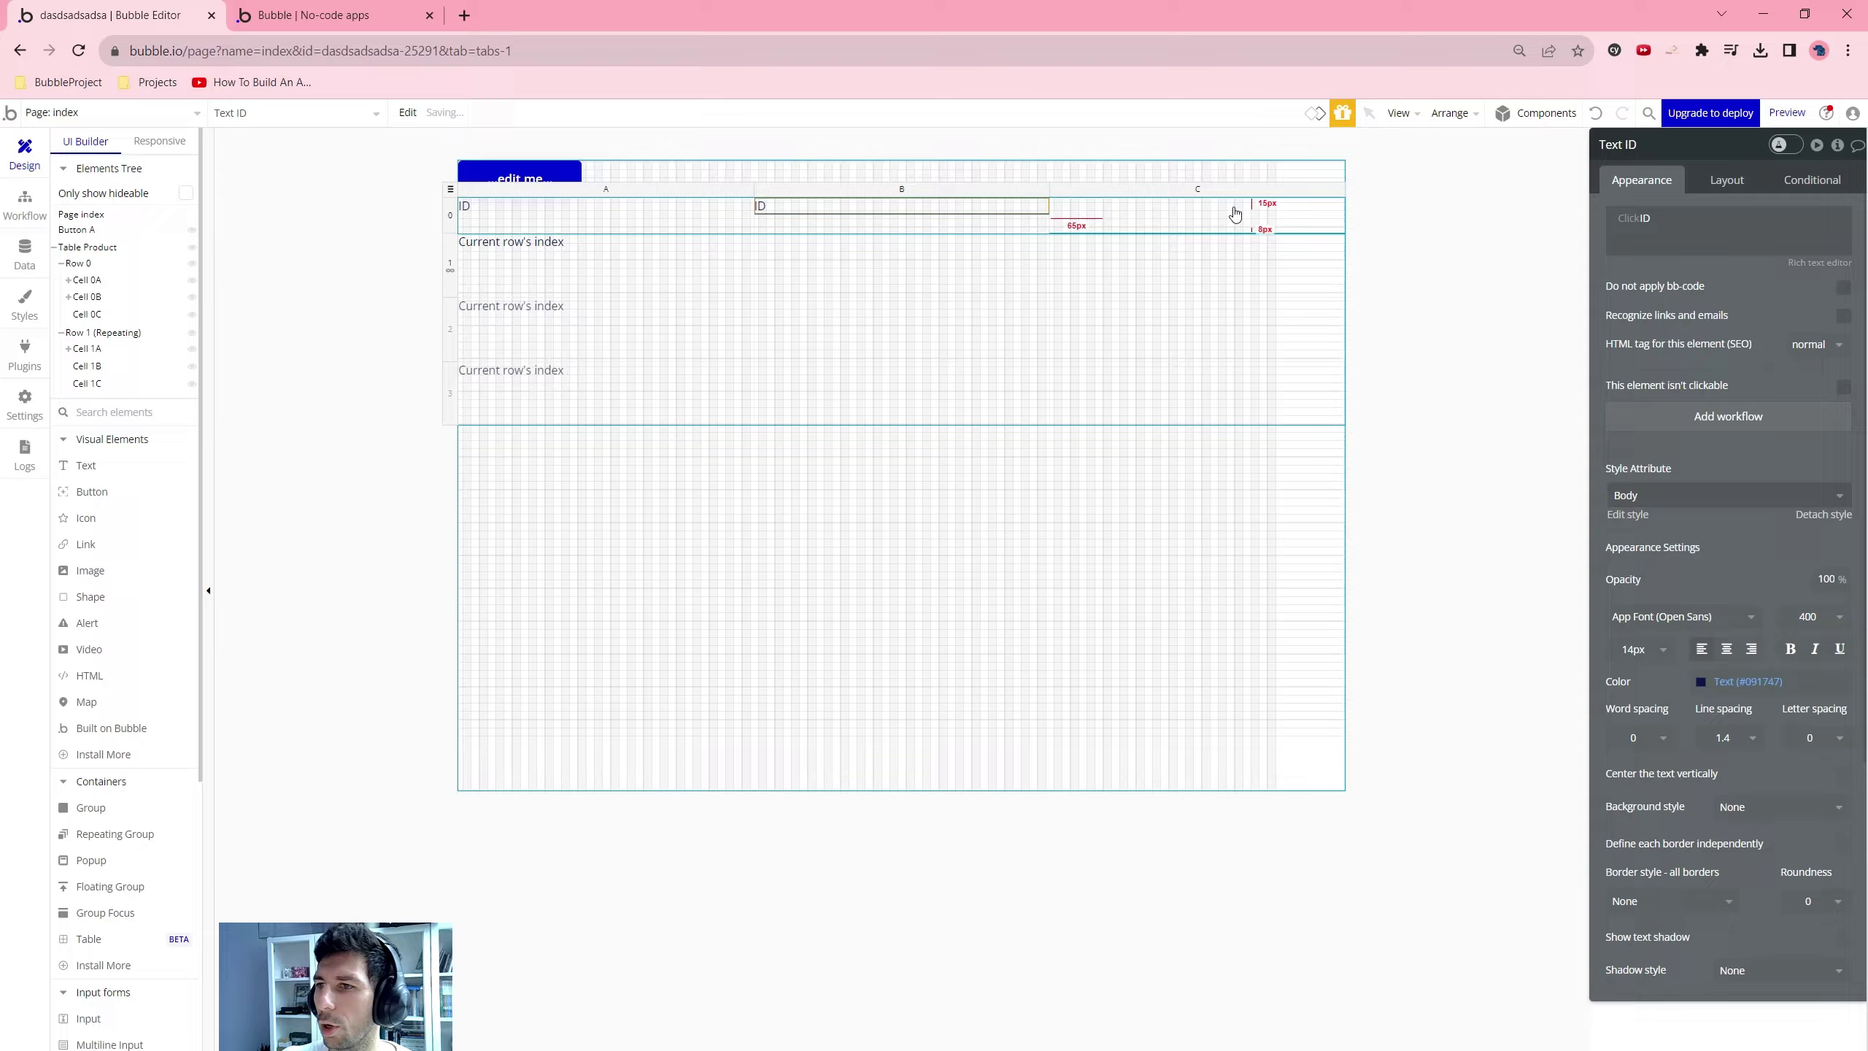
click(1648, 220)
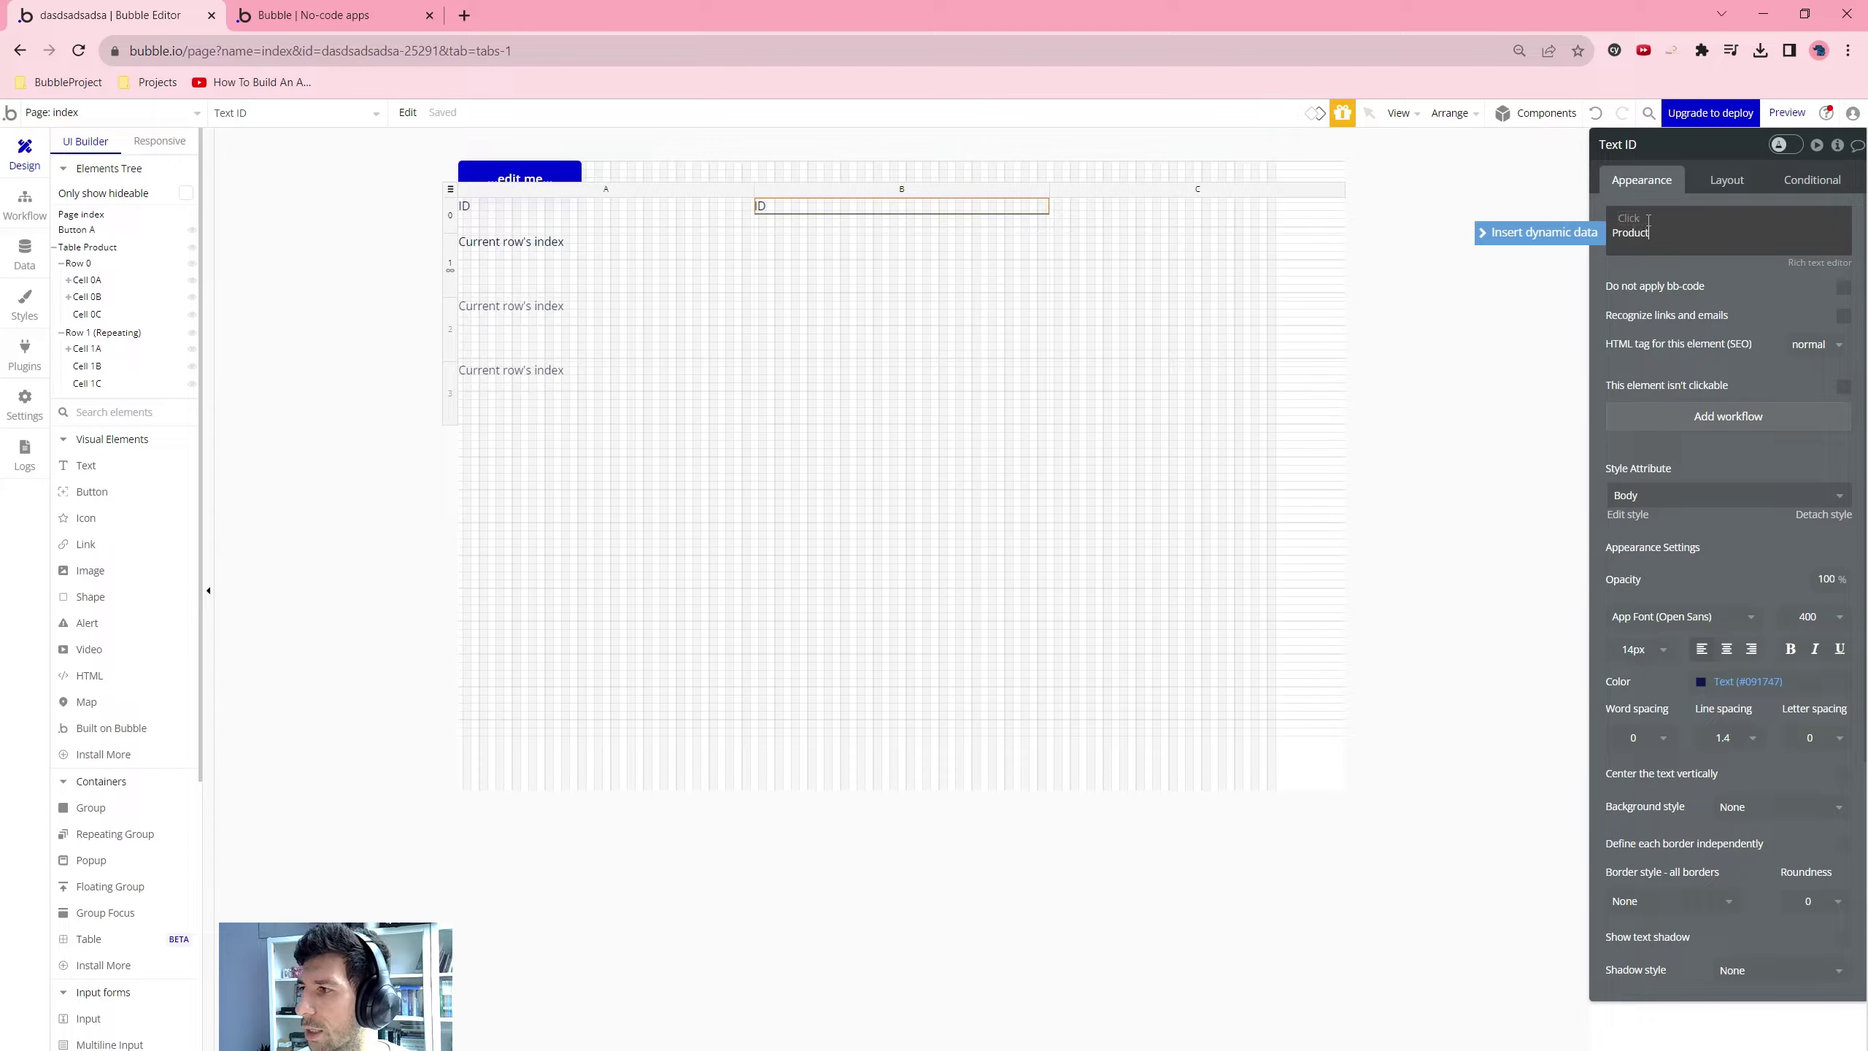
Delete column C from the table
click(1196, 187)
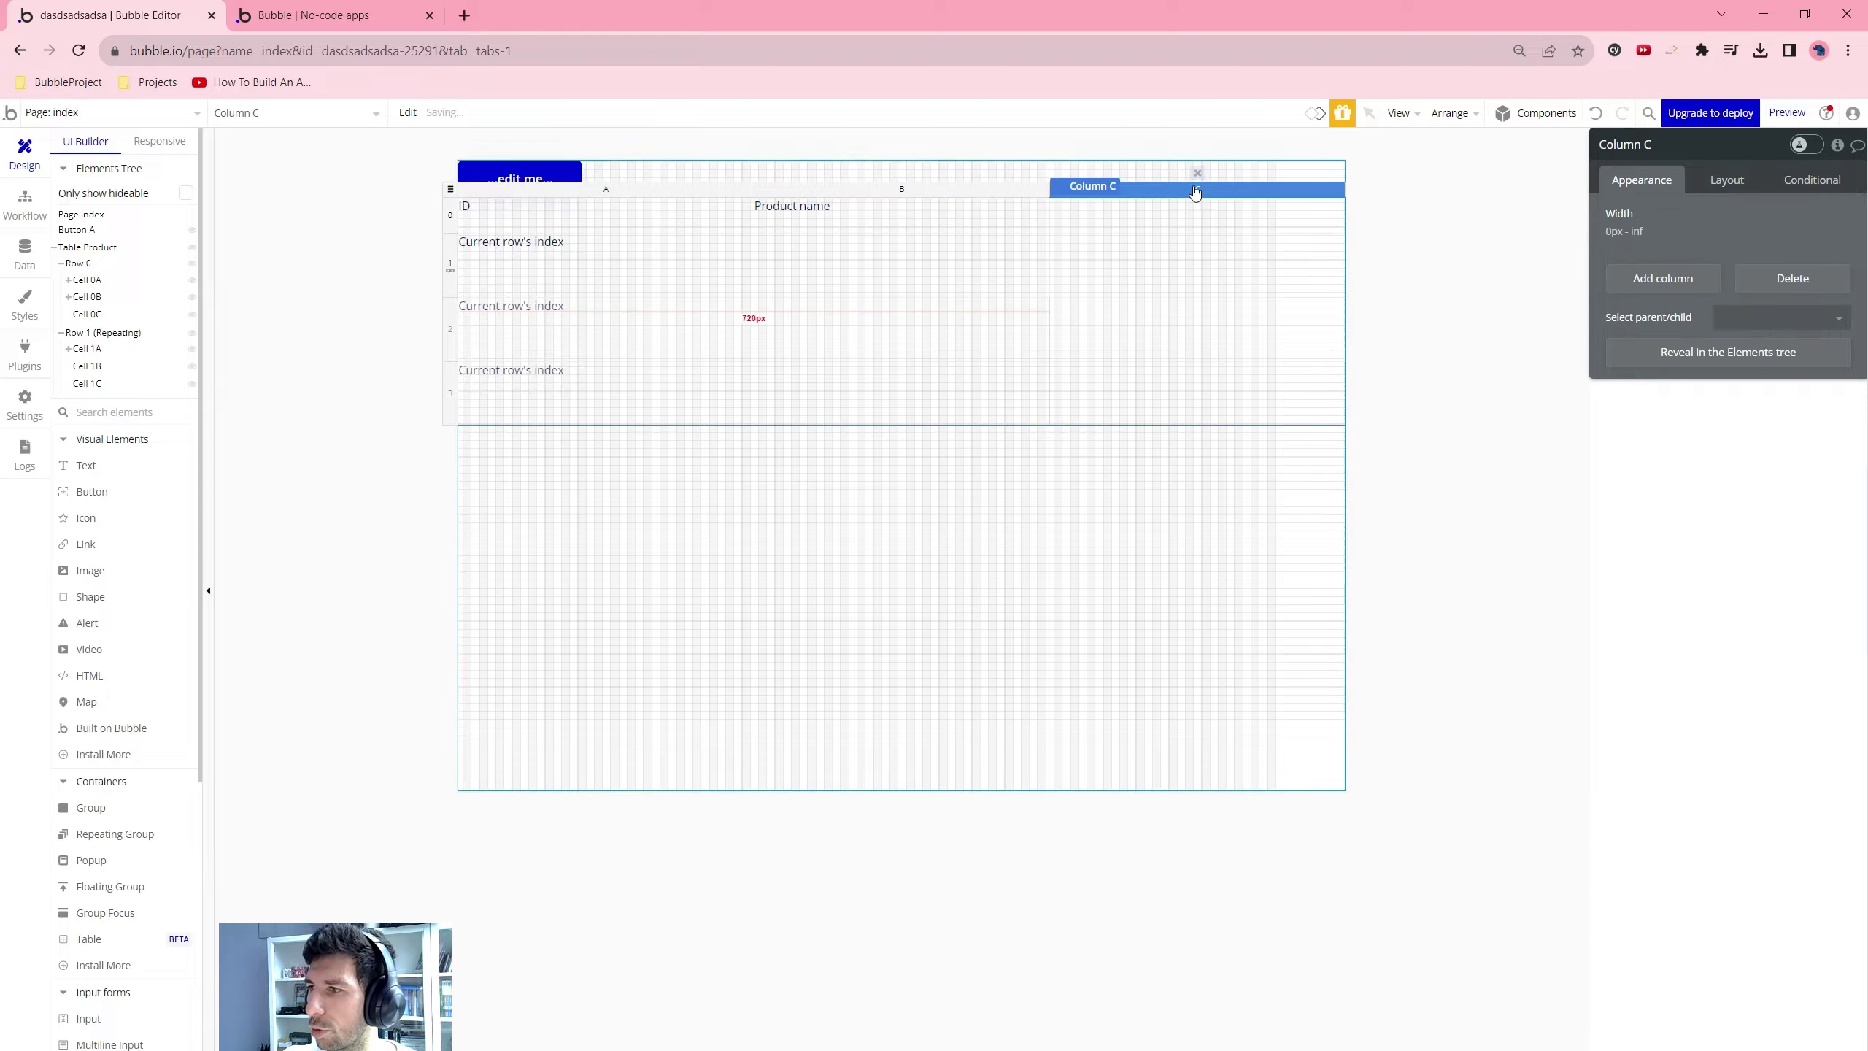
right_click(1197, 177)
click(1196, 249)
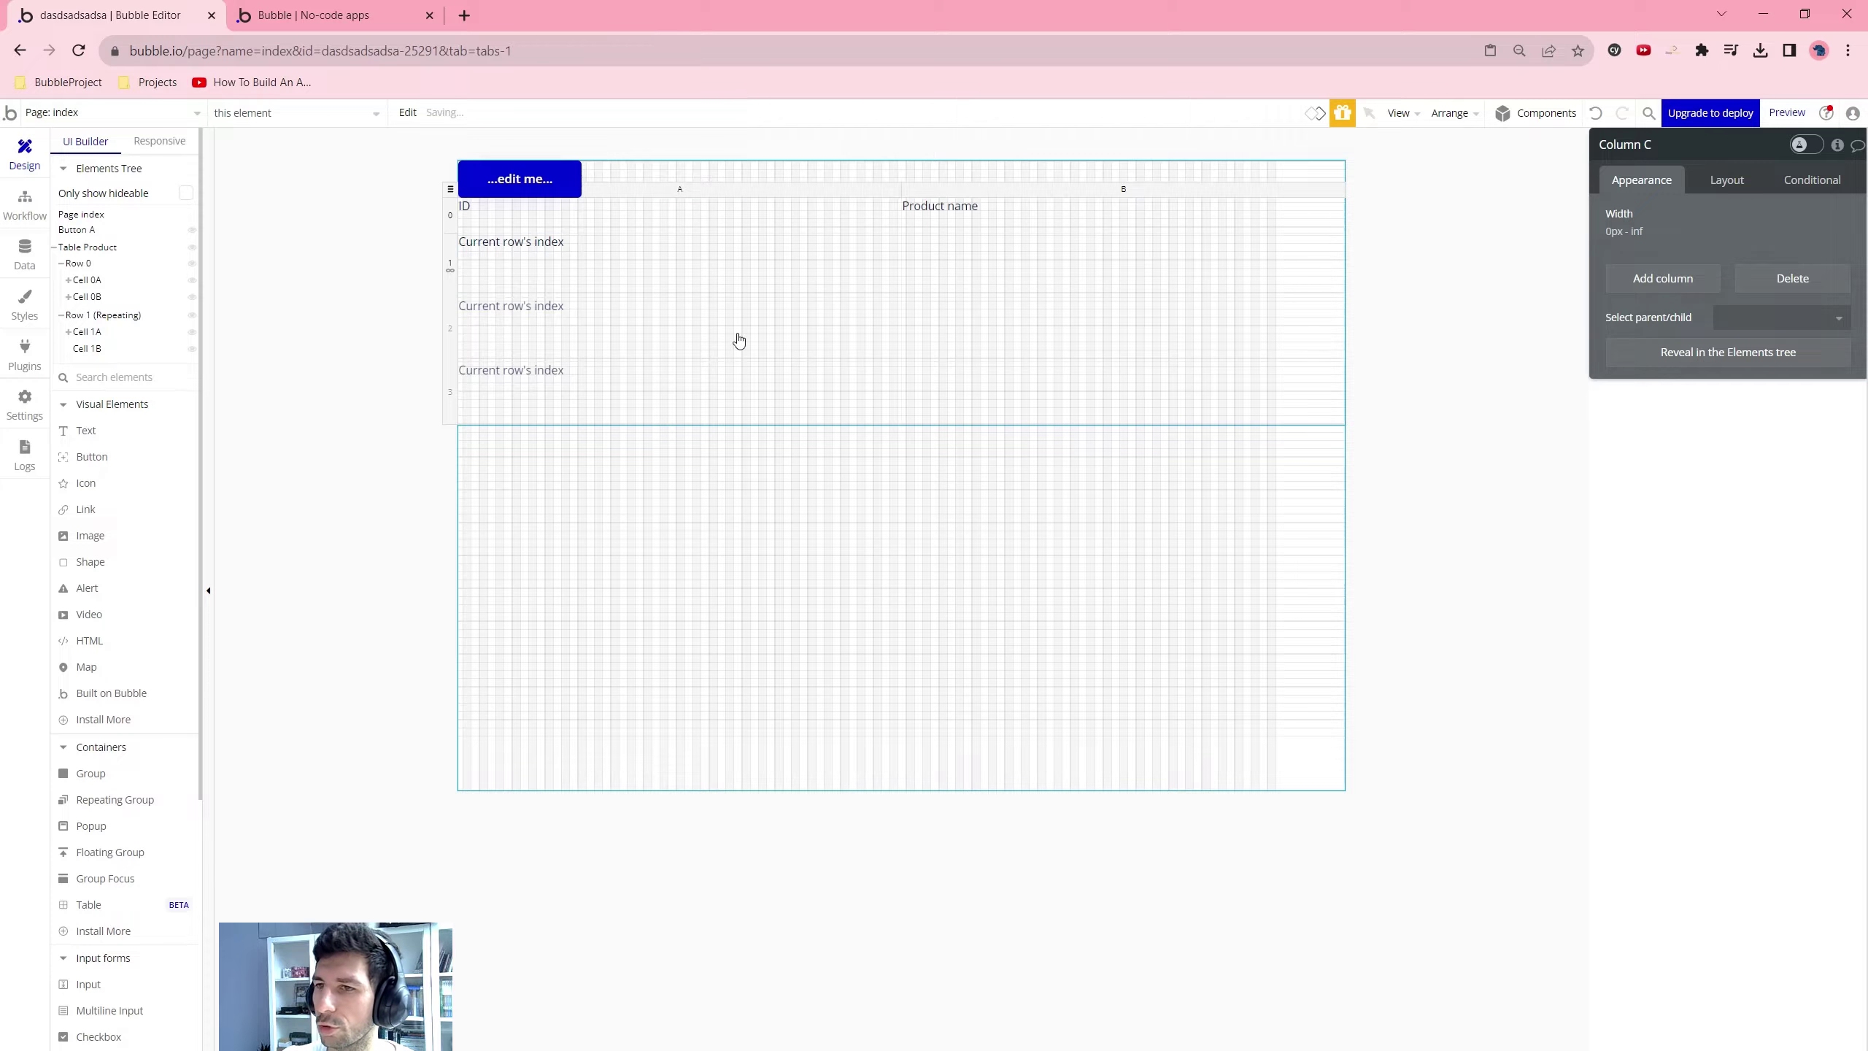
Copy the row index text into repeating cell 1B and set its content to Current row's Product's Name
click(507, 252)
click(507, 252)
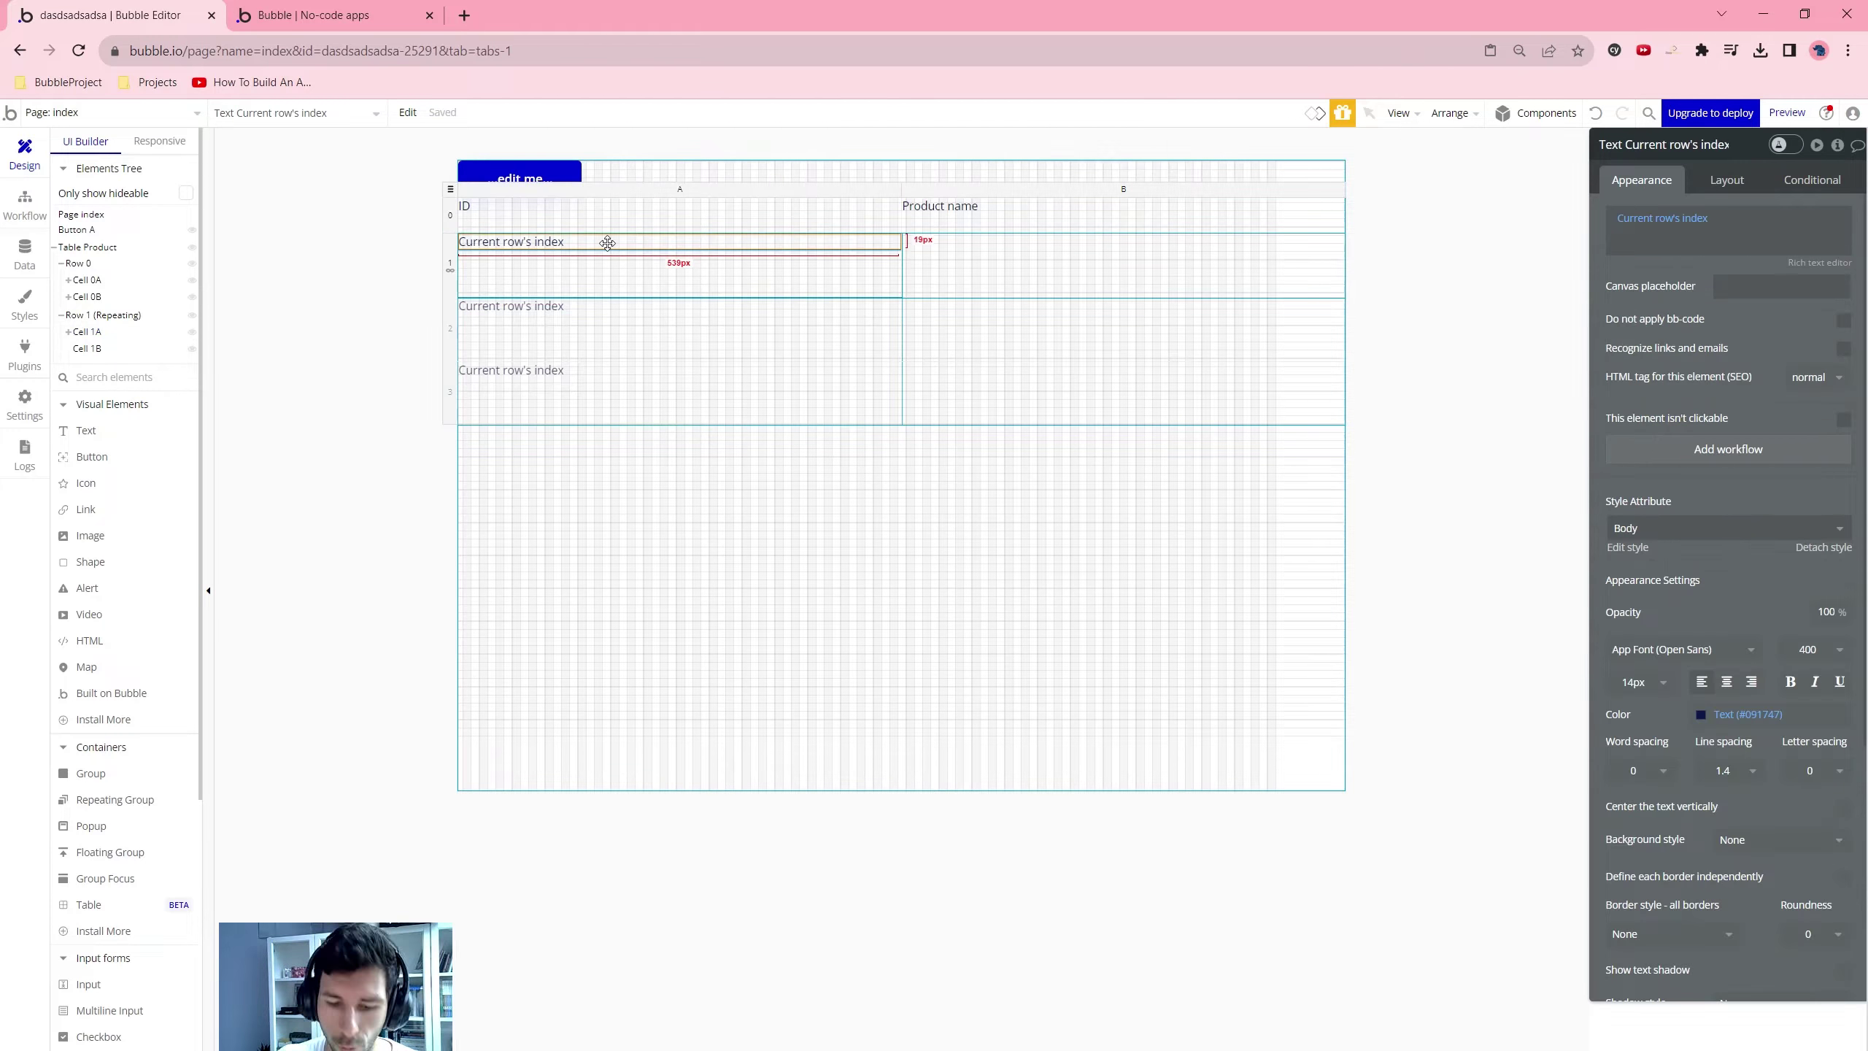
drag(607, 243, 1024, 234)
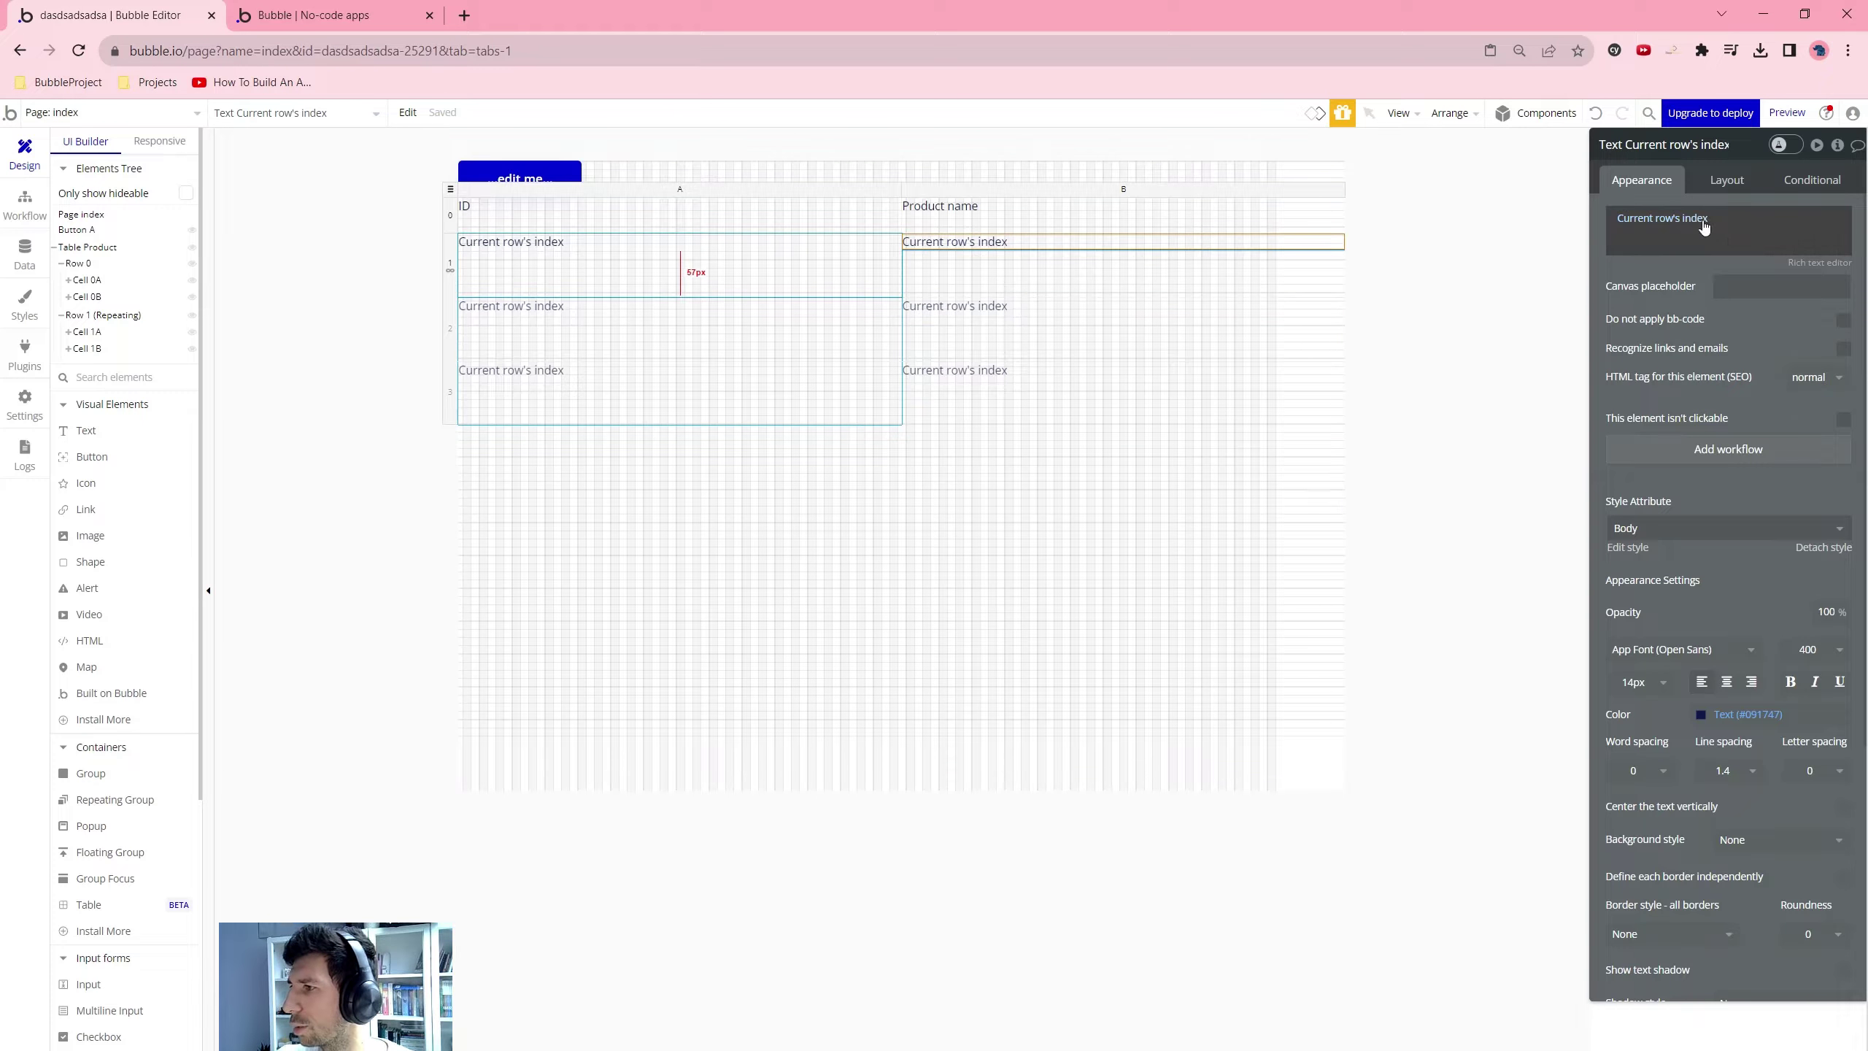
click(1661, 218)
click(1684, 304)
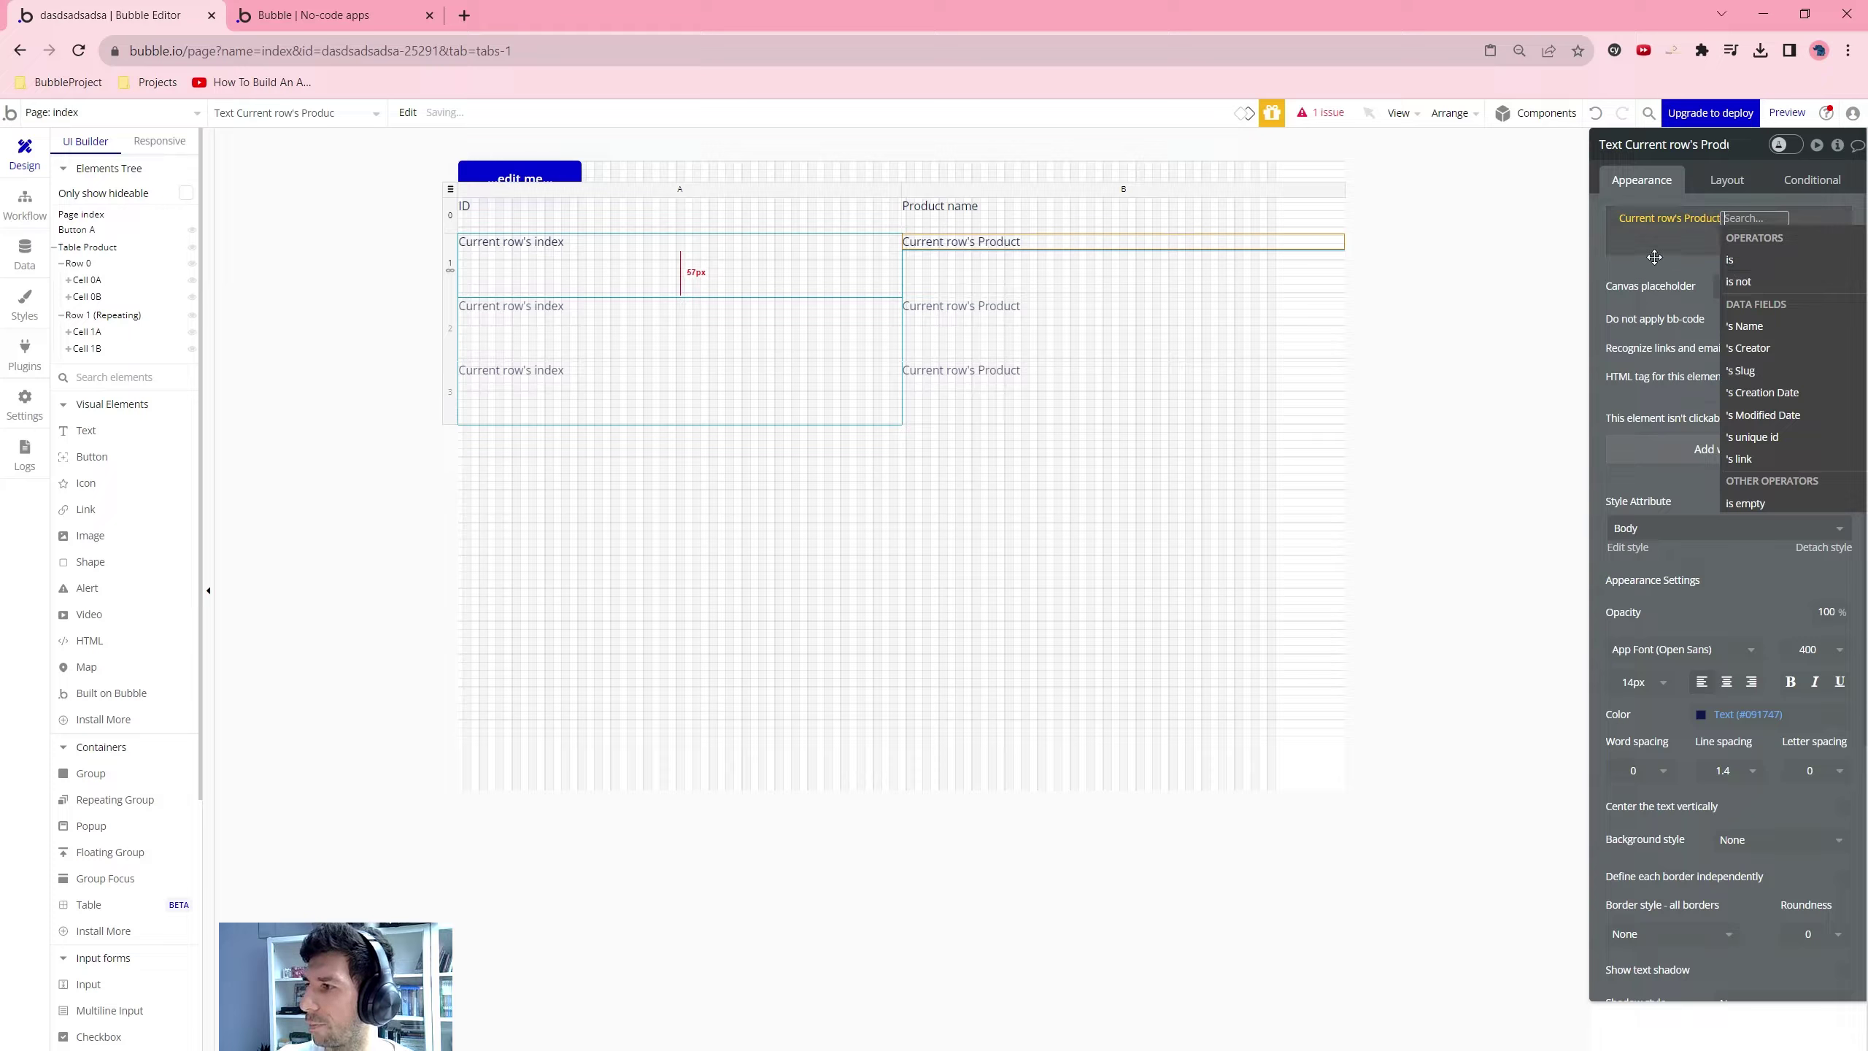
click(1721, 325)
click(434, 262)
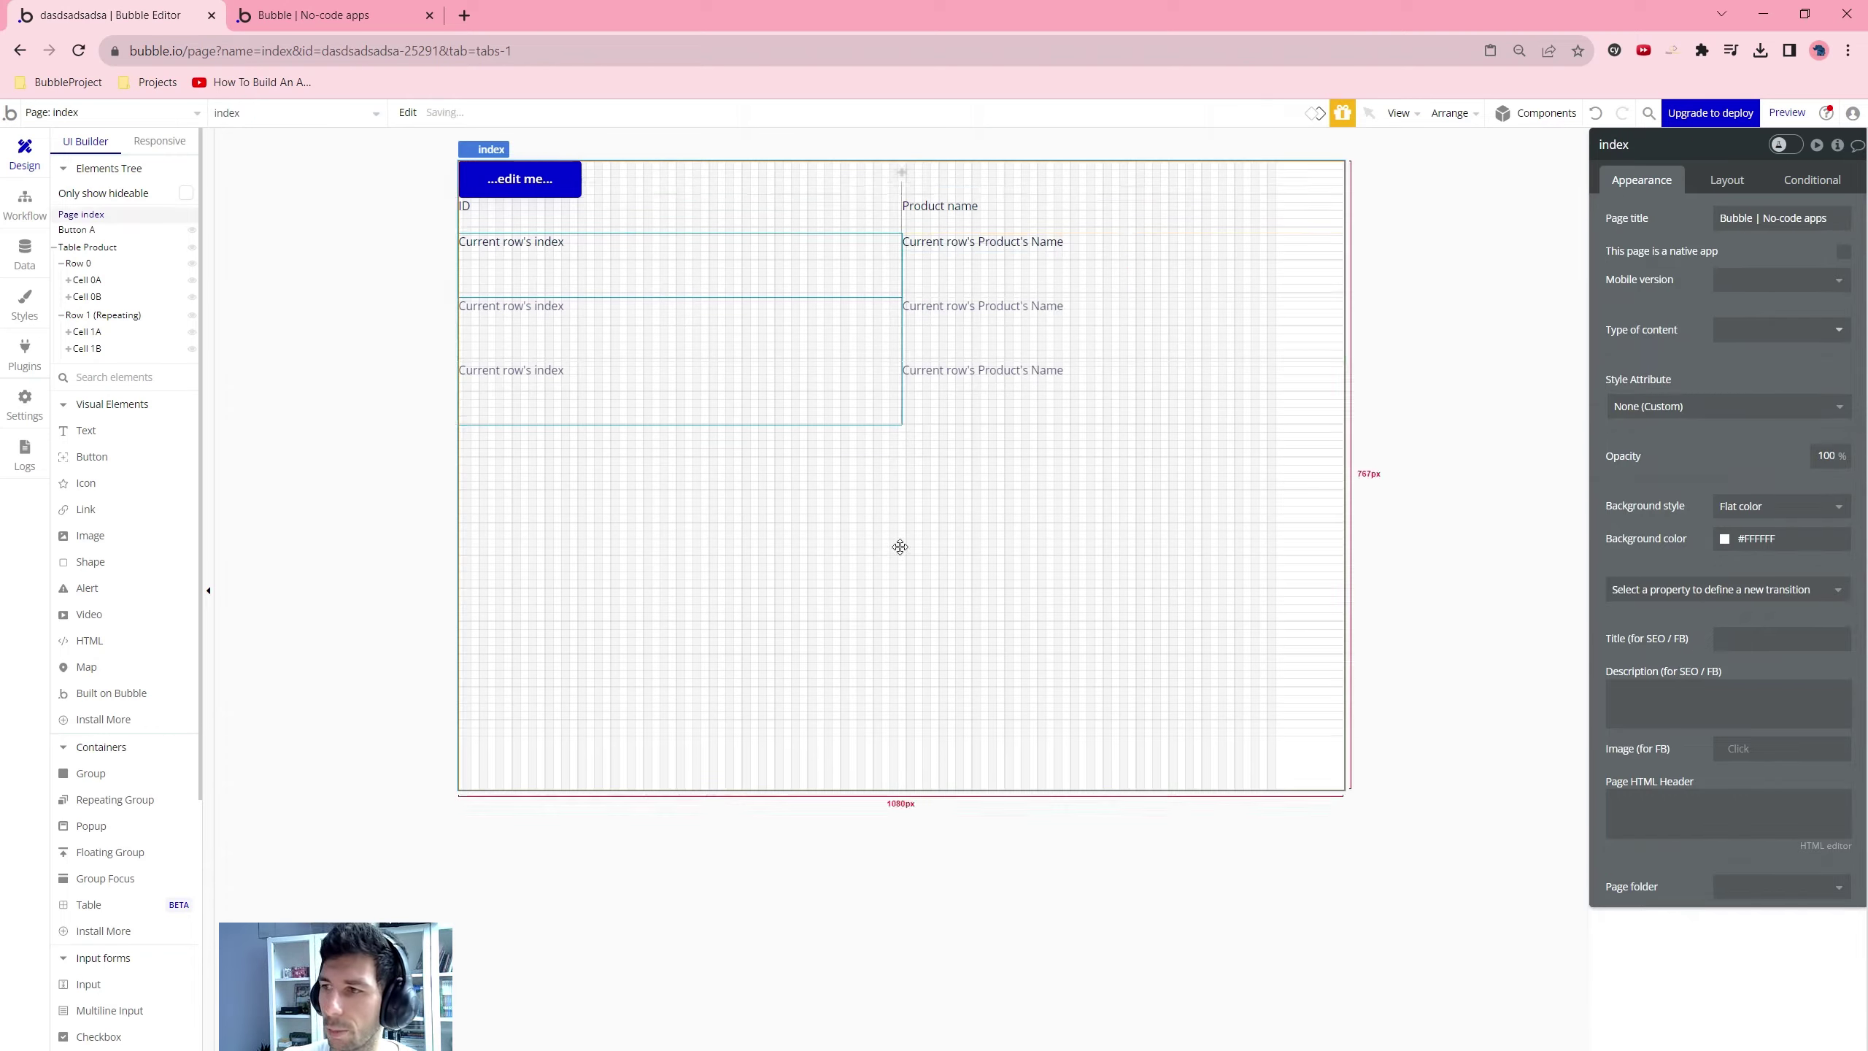
Set the repeating row's minimum height to 0 and make its height fit to content
click(467, 268)
click(450, 265)
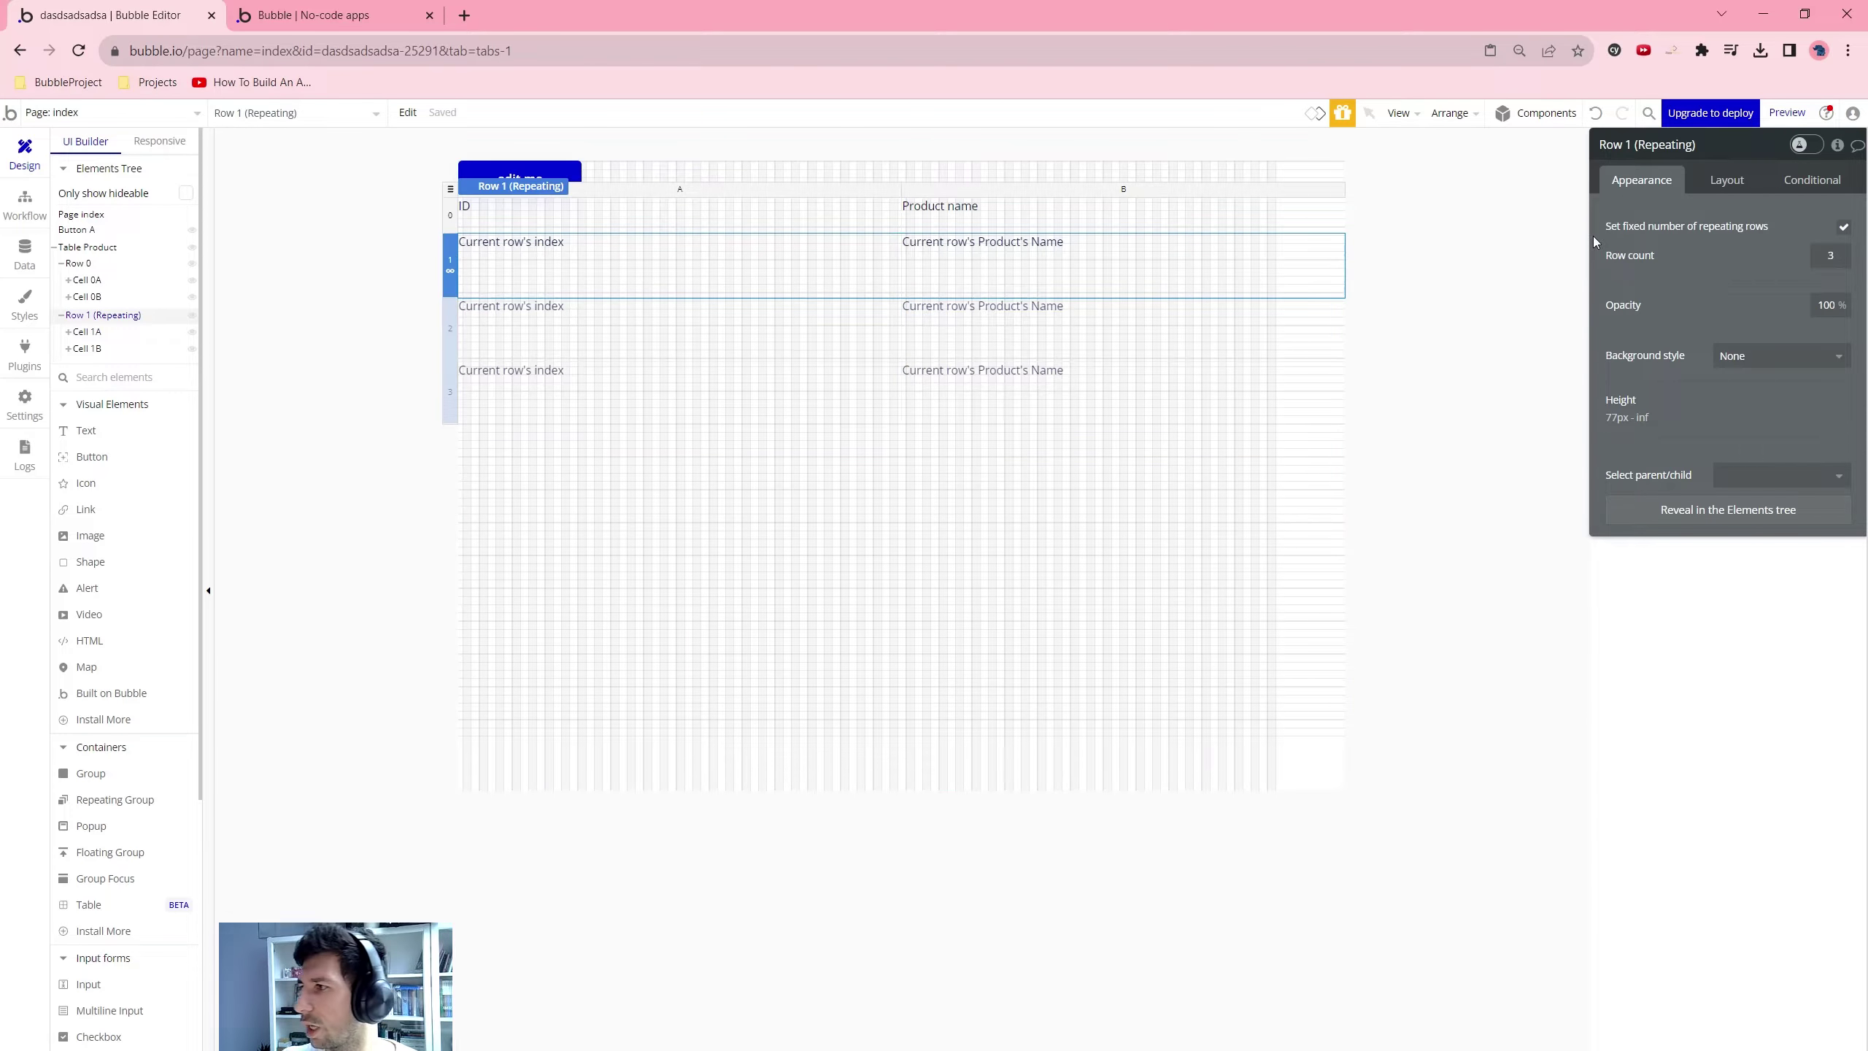
click(1729, 180)
click(1685, 289)
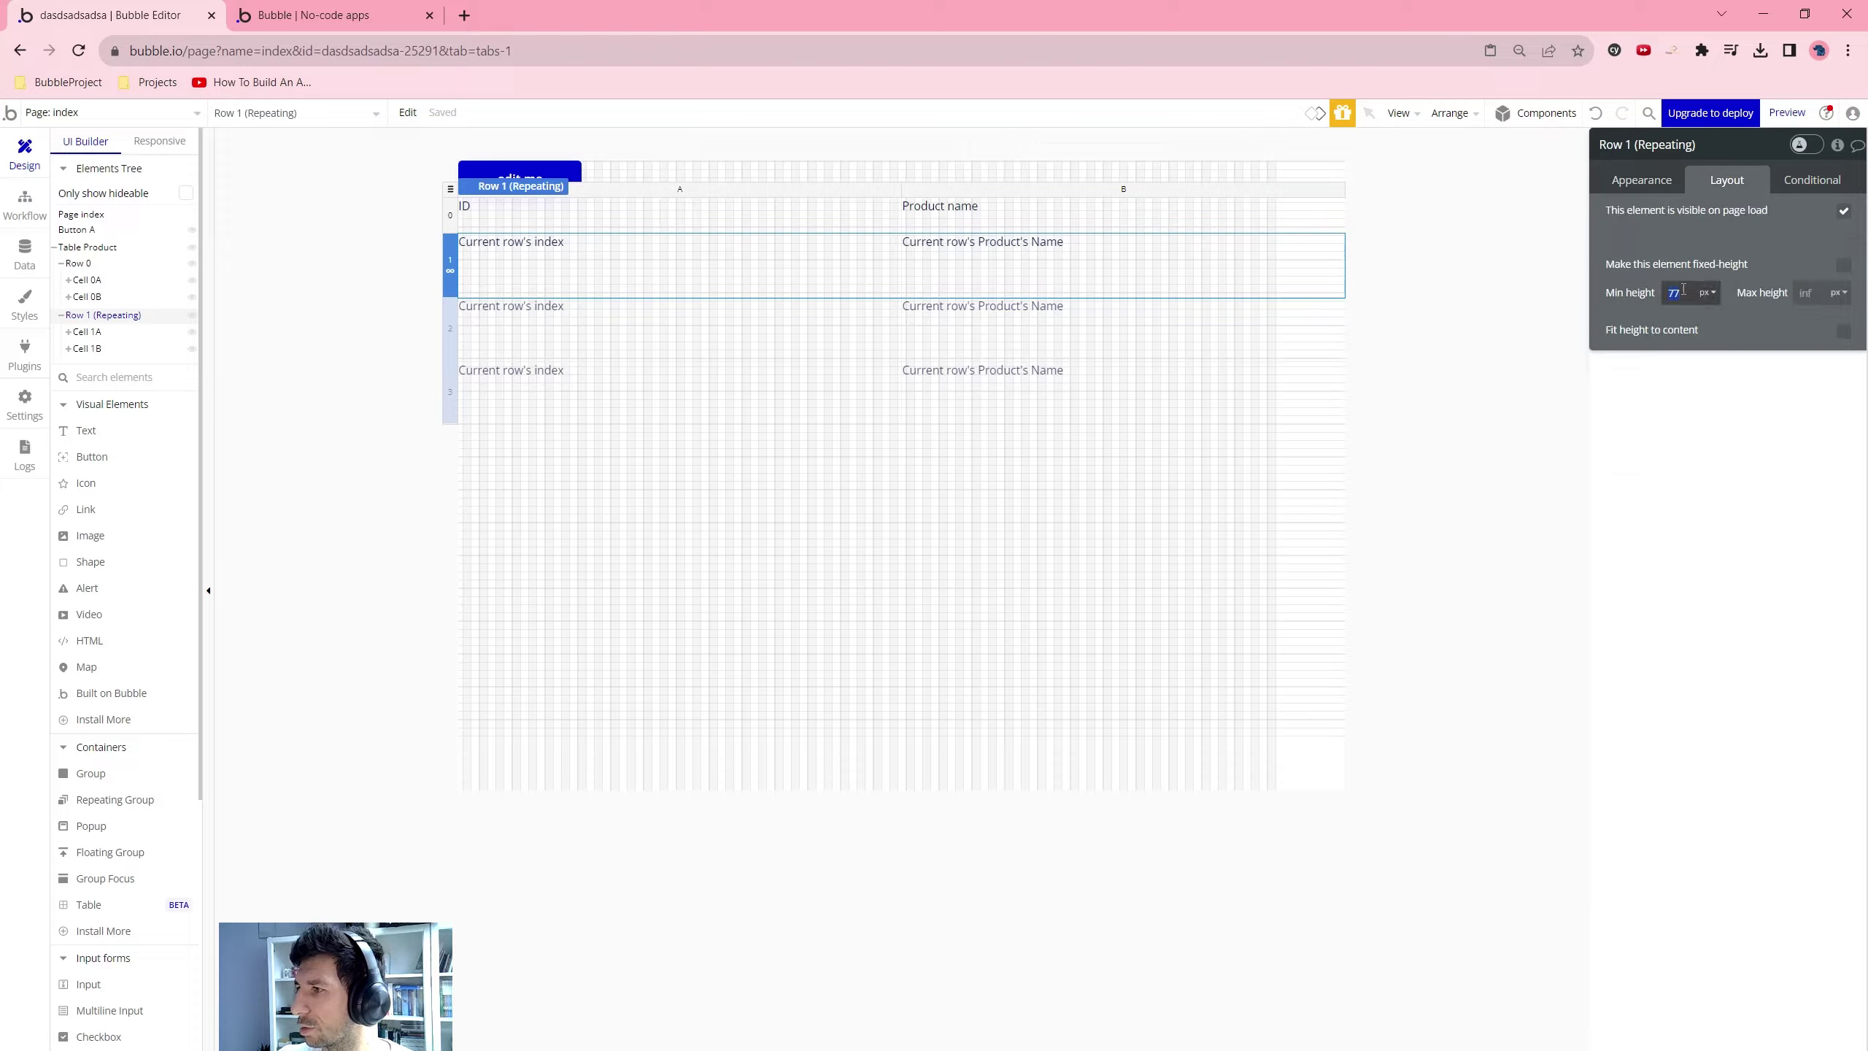
text(0)
key(Tab)
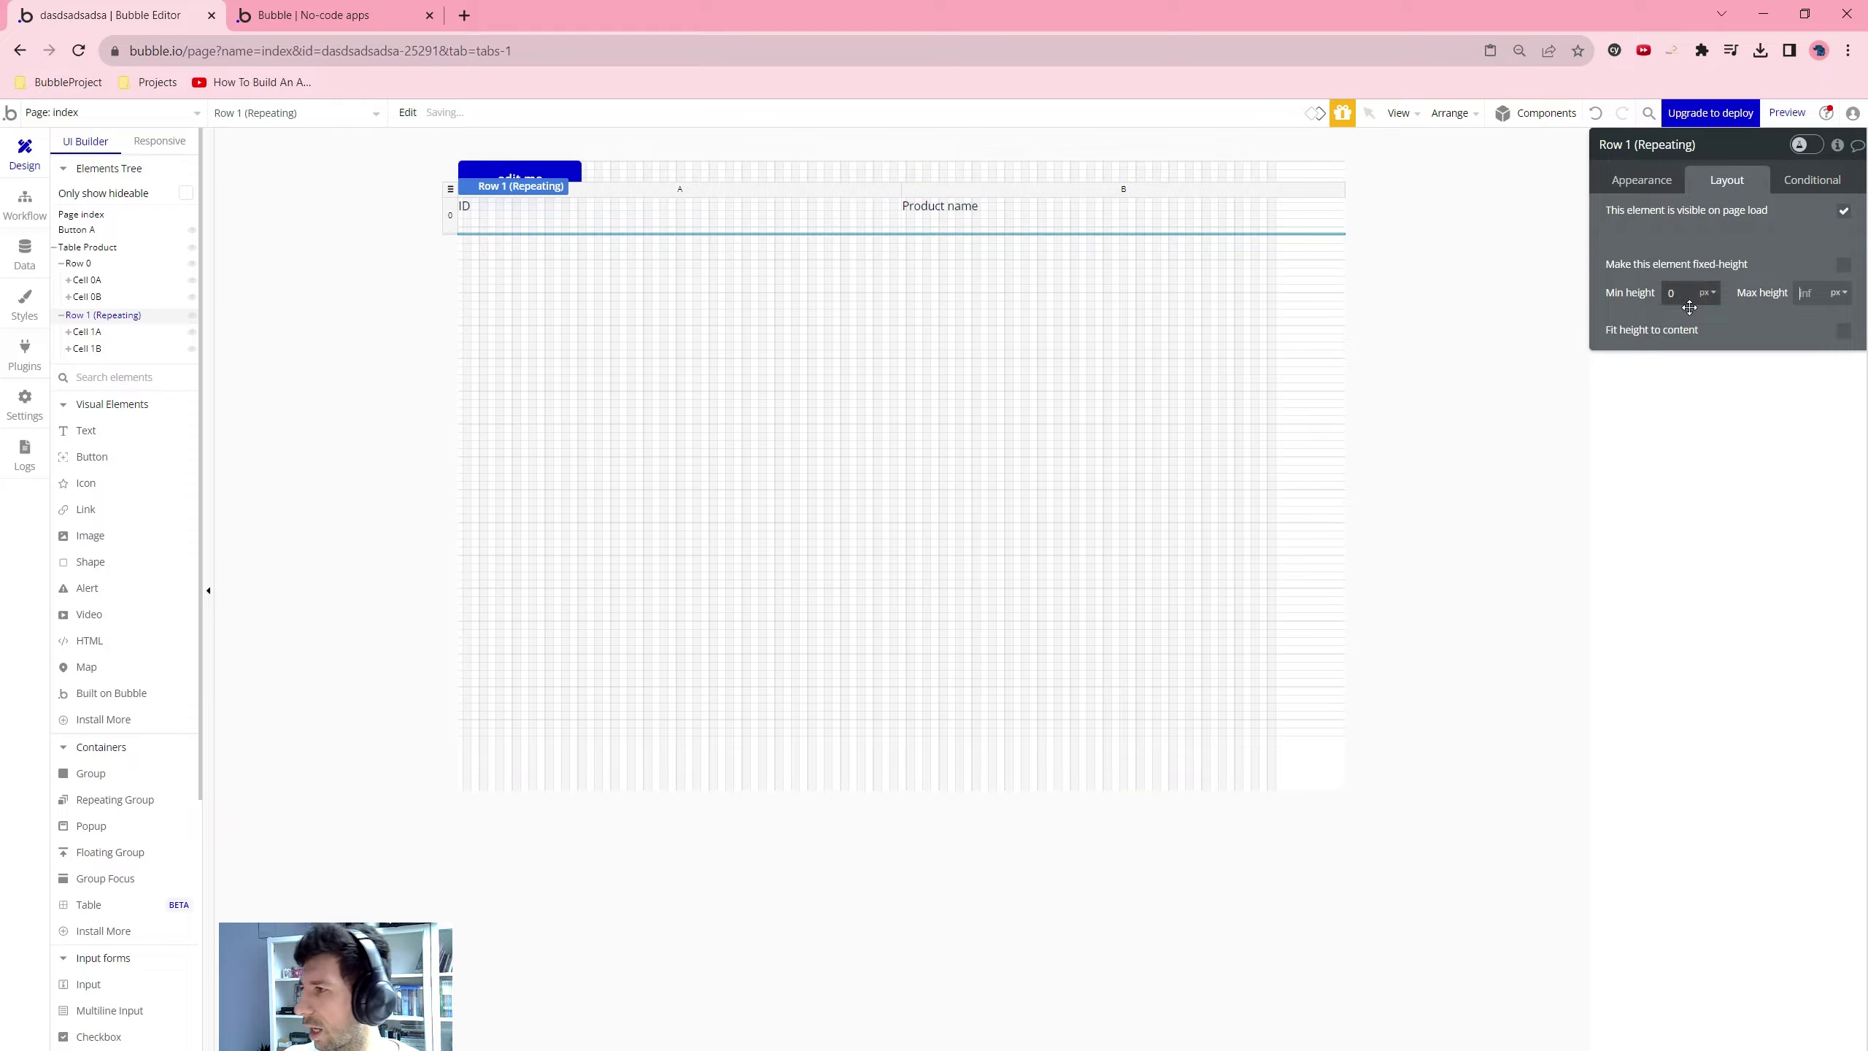
click(1849, 335)
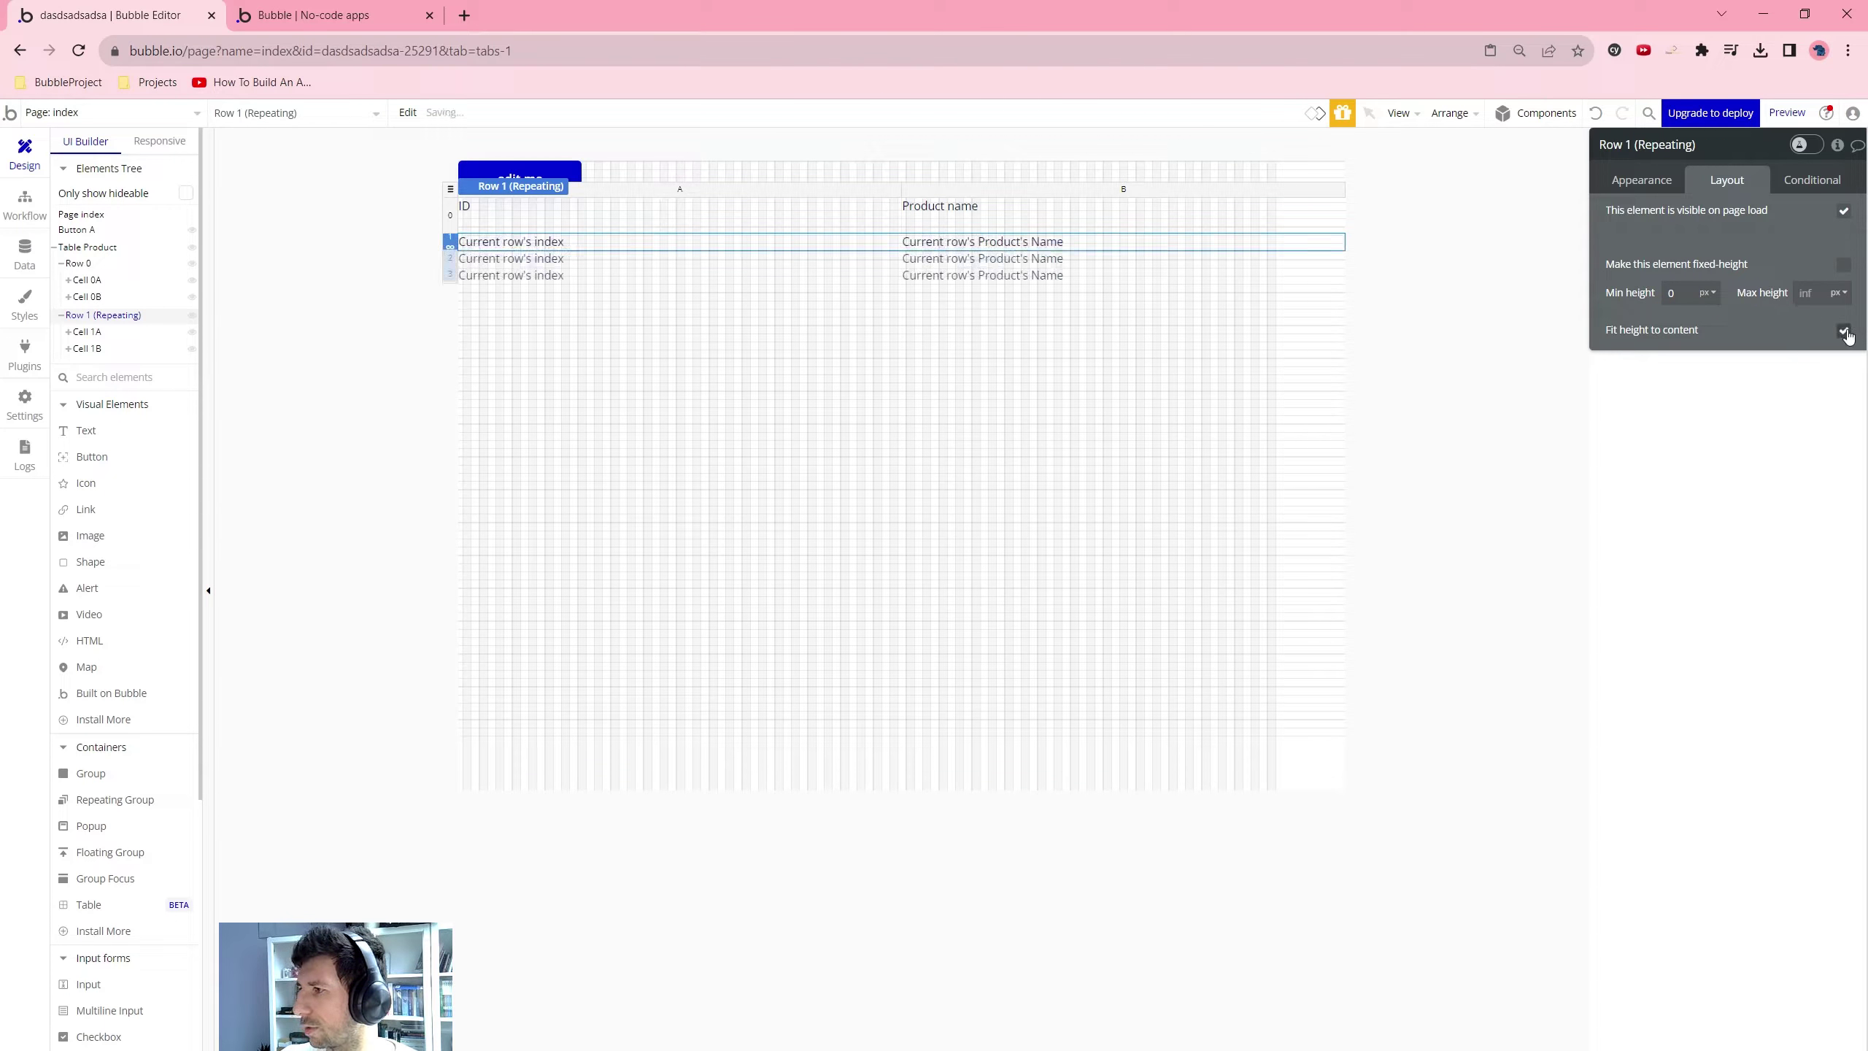
click(905, 387)
Switch to the page preview, refresh it, reload it without debug mode, and examine the product table
click(360, 7)
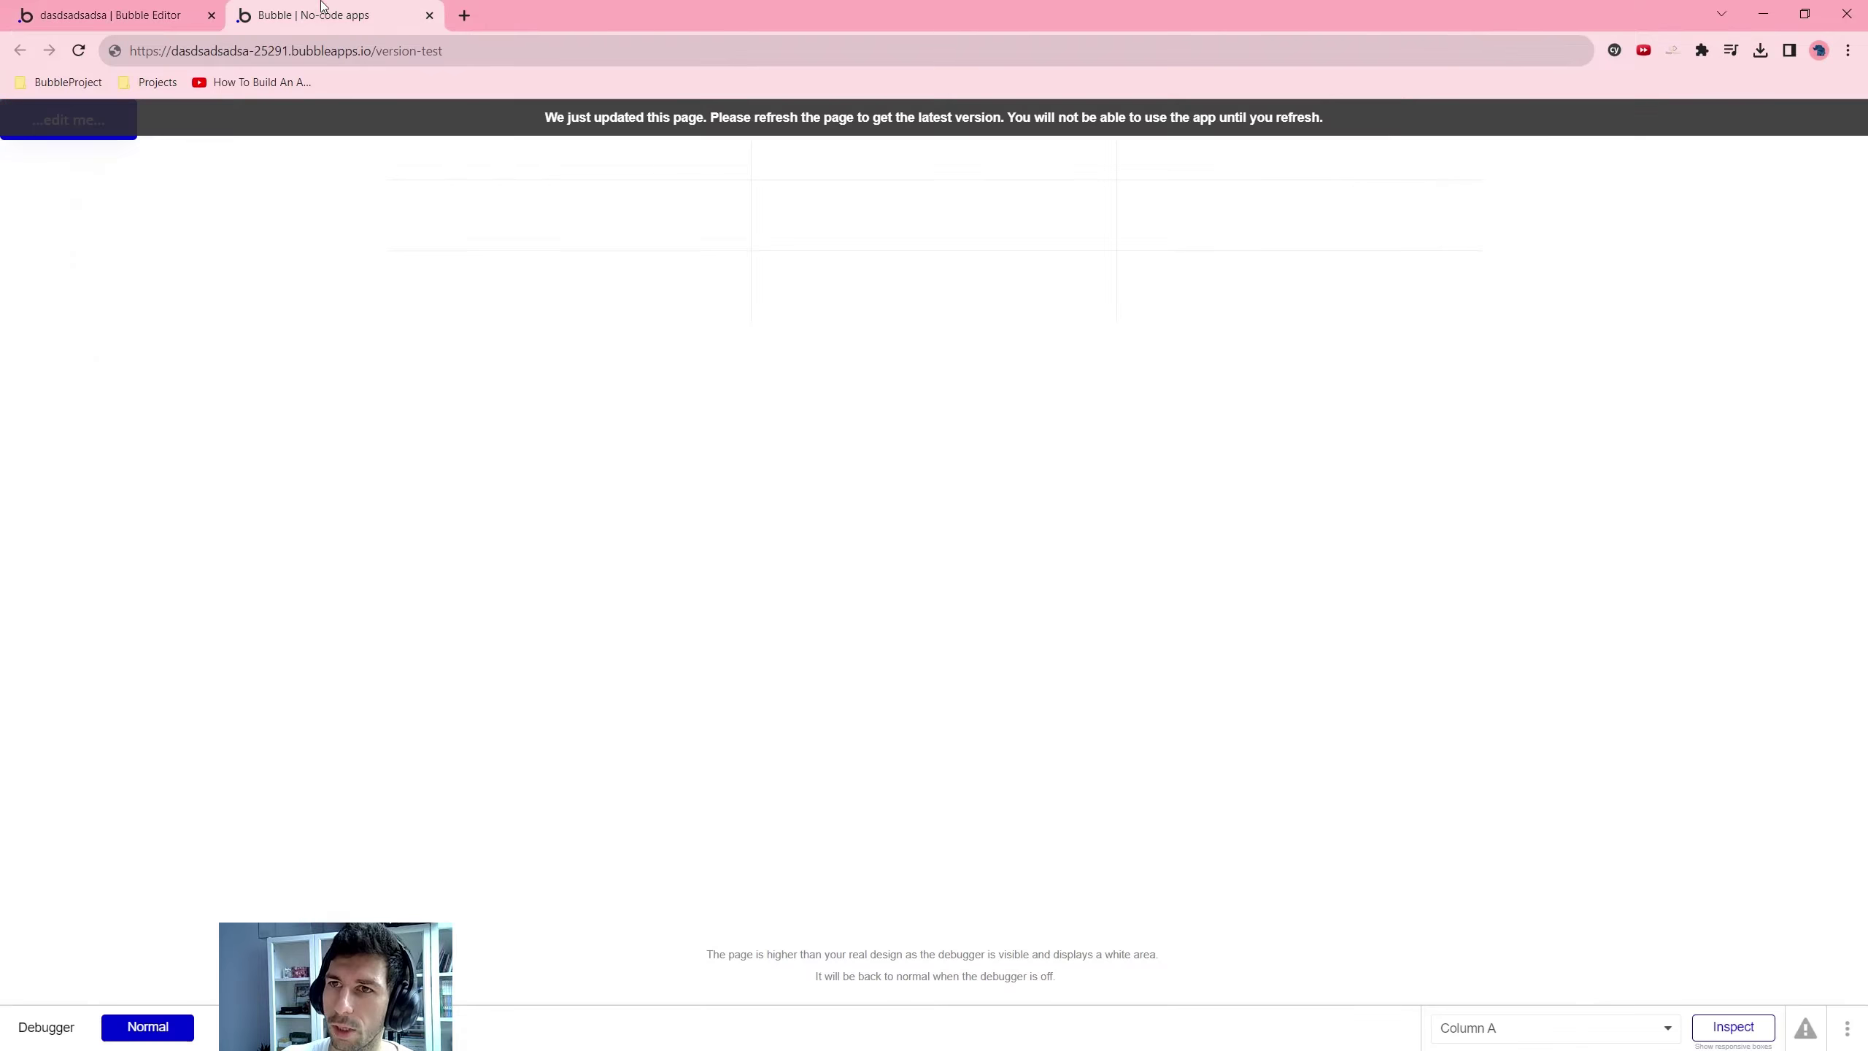
click(695, 116)
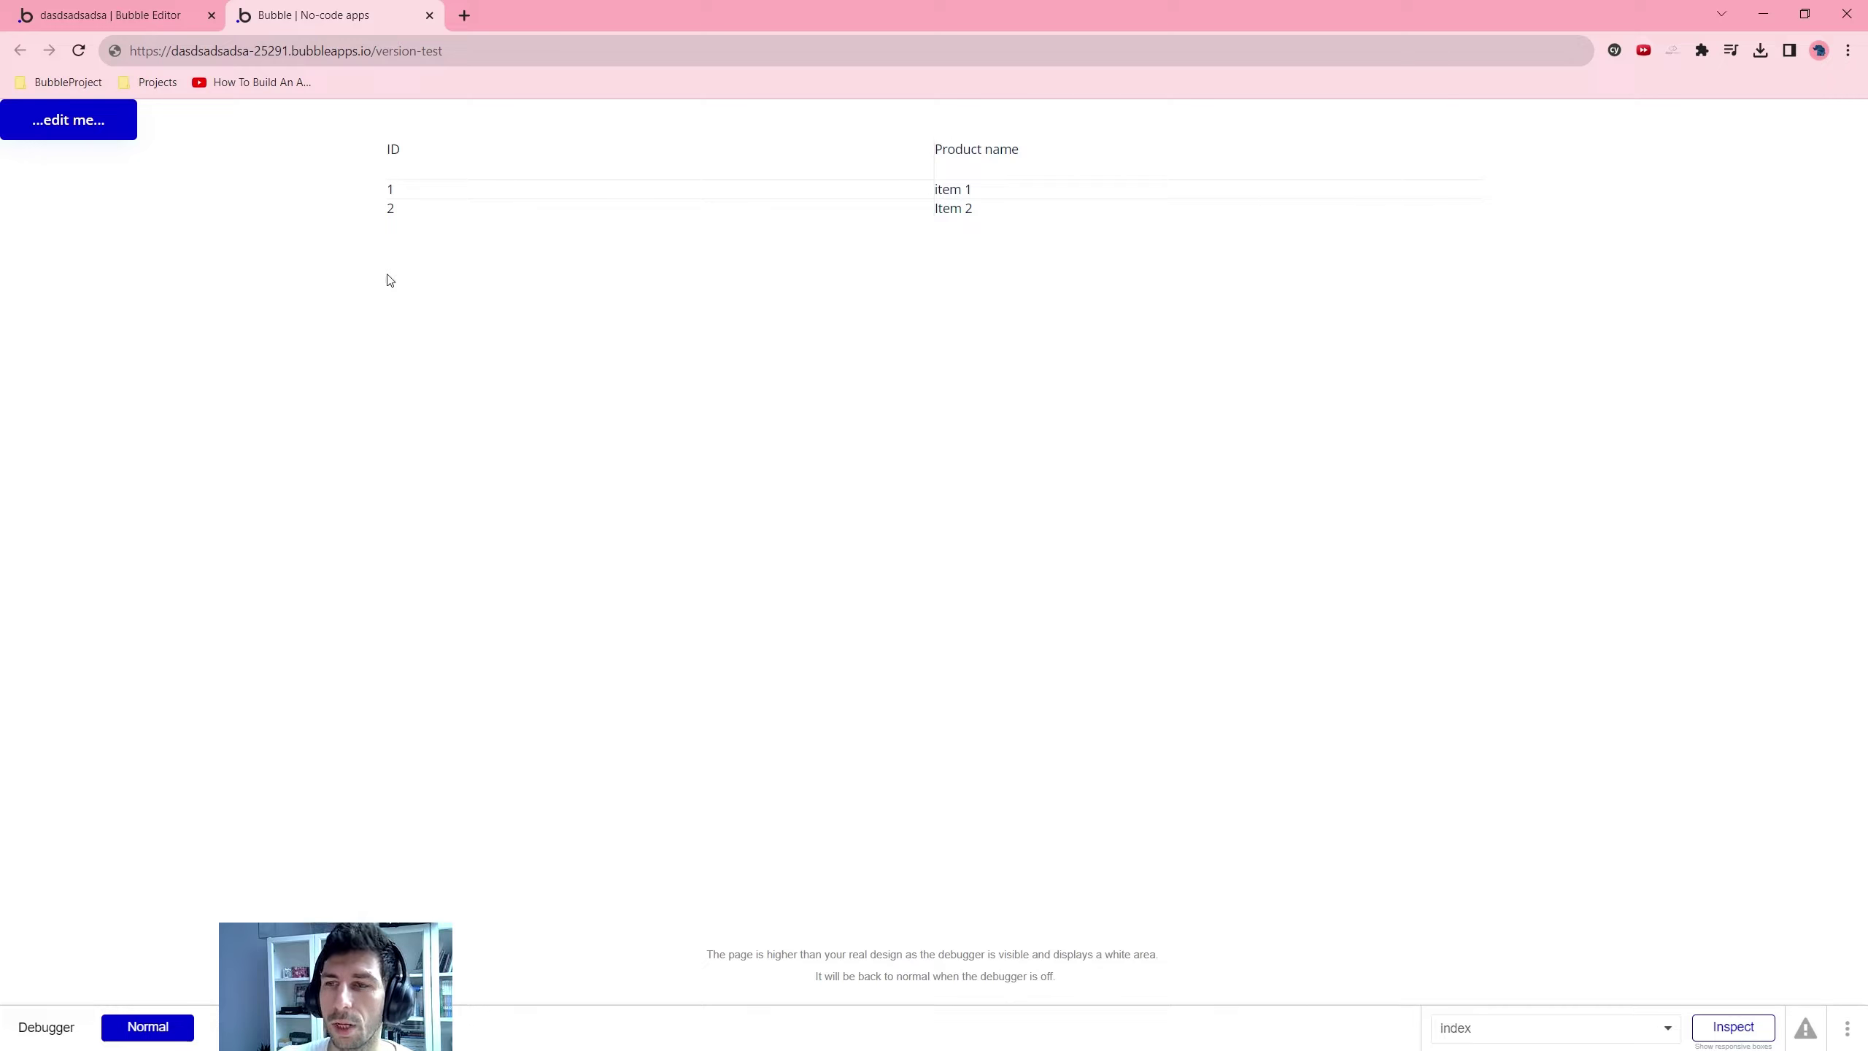
click(423, 50)
key(Return)
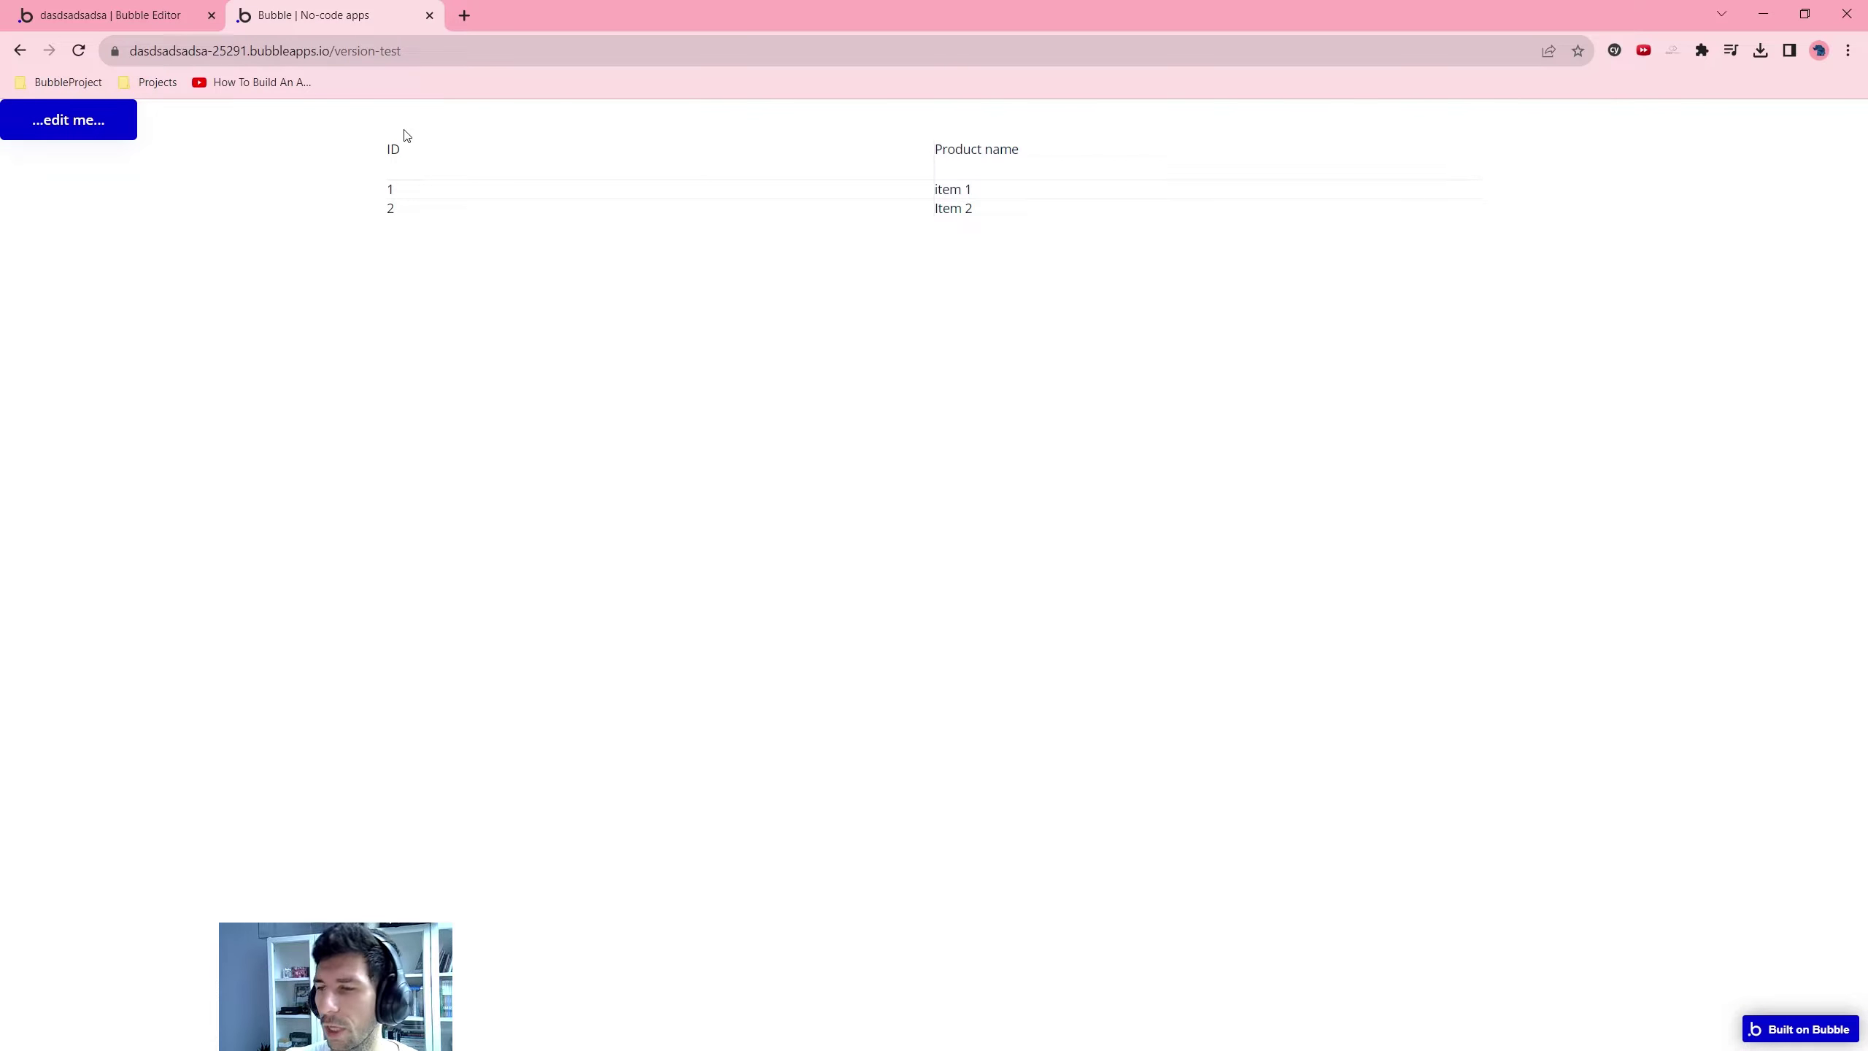
drag(829, 182, 985, 311)
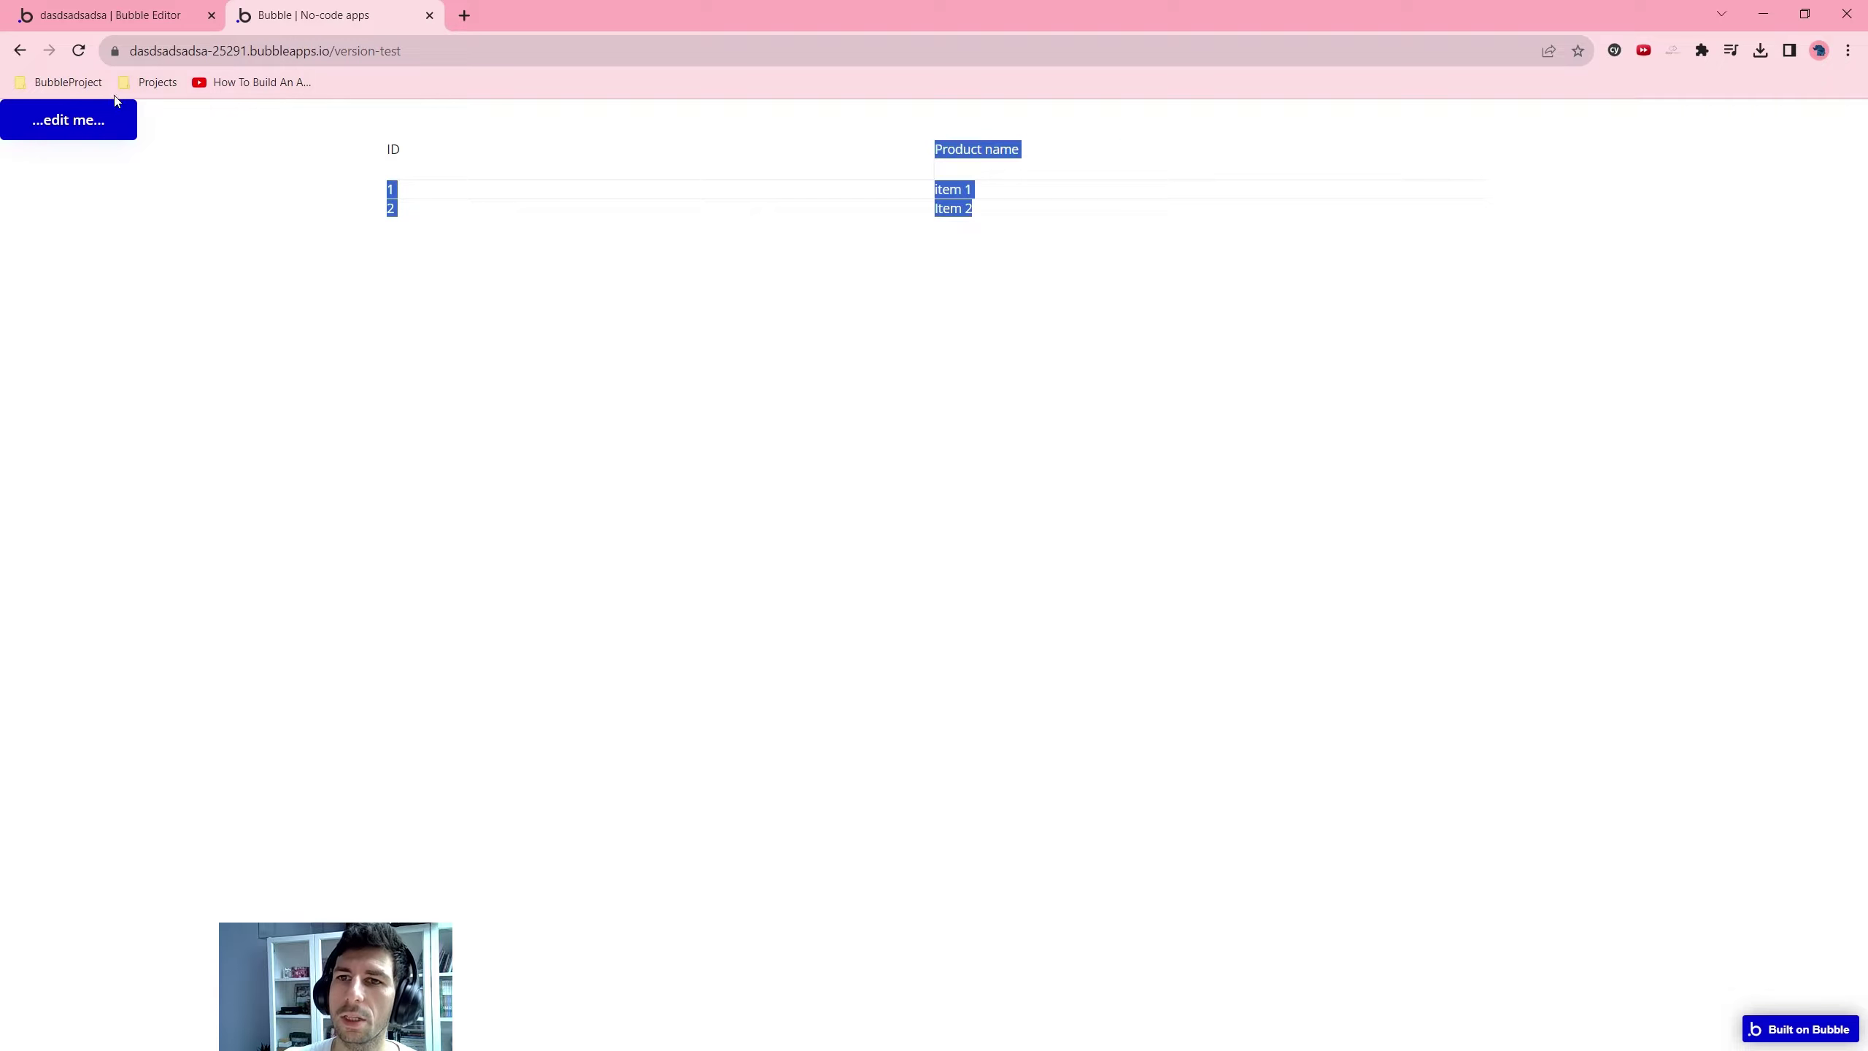
Run the button's copy workflow in the page preview and examine the rows listed in the product table
click(110, 114)
click(581, 195)
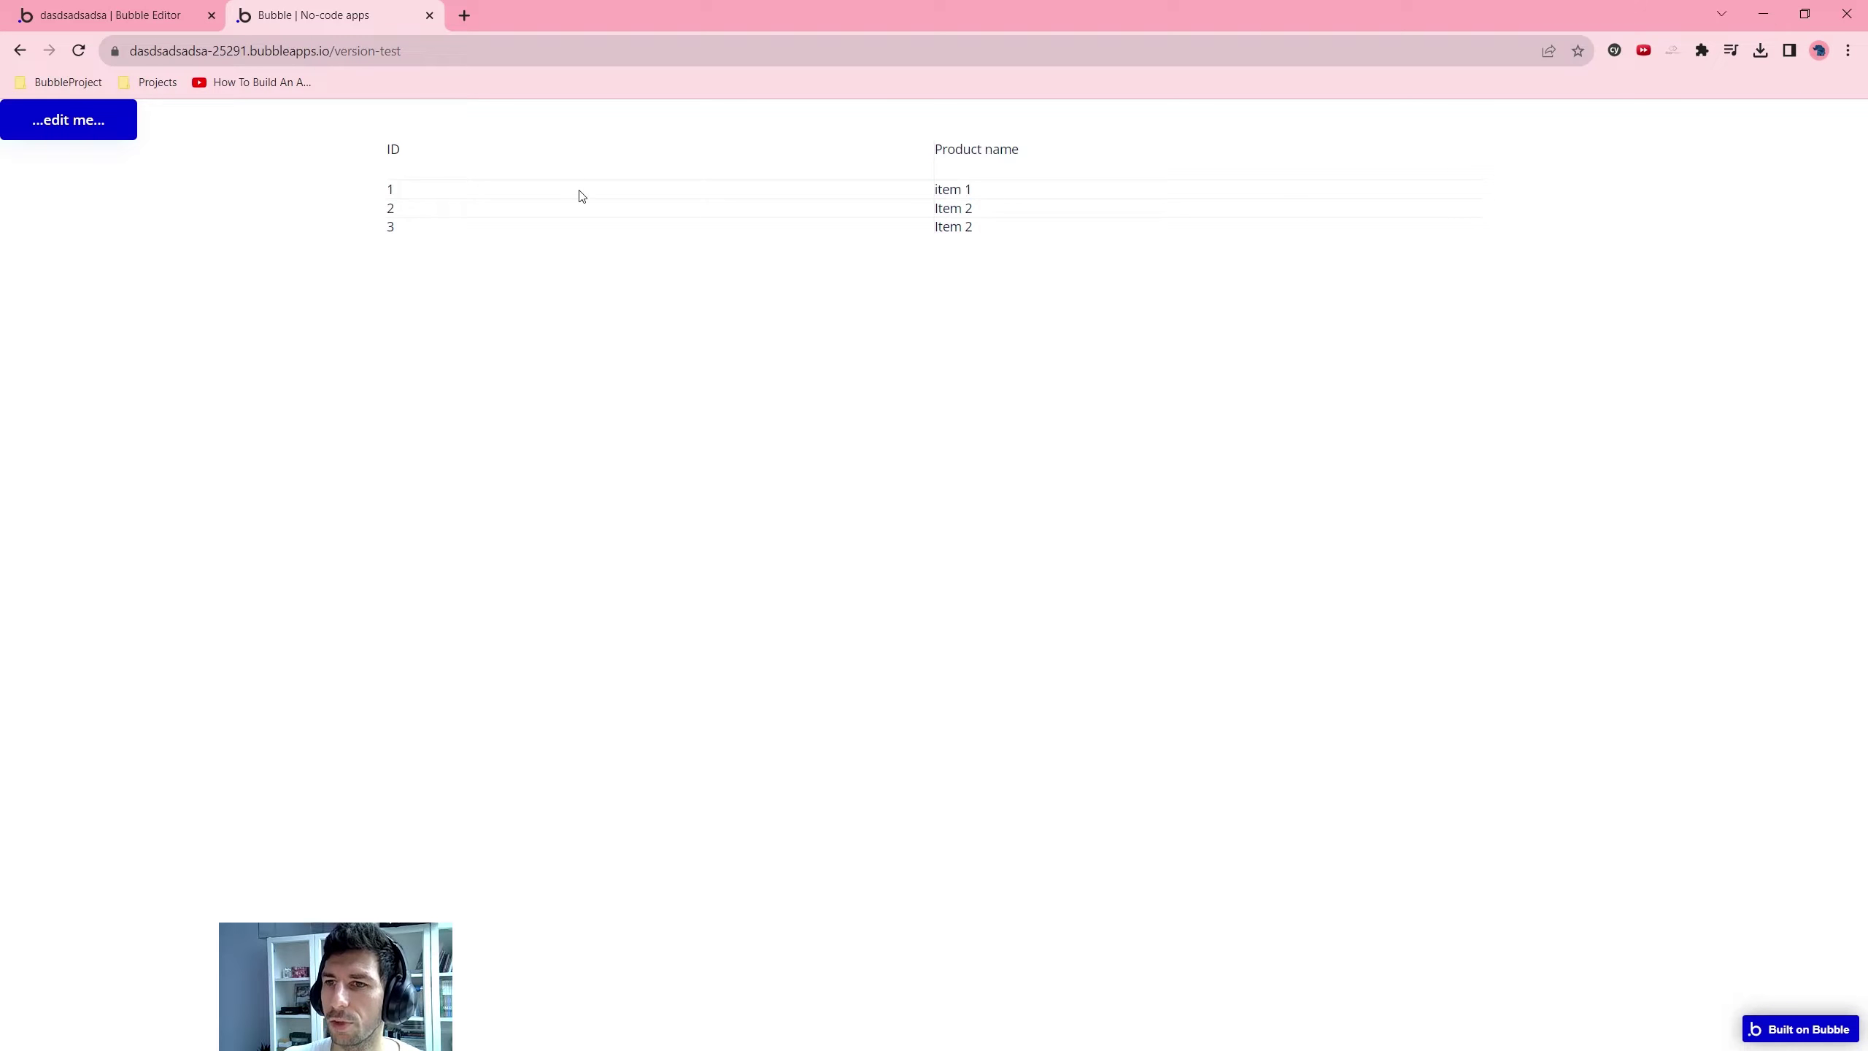
drag(466, 220, 371, 278)
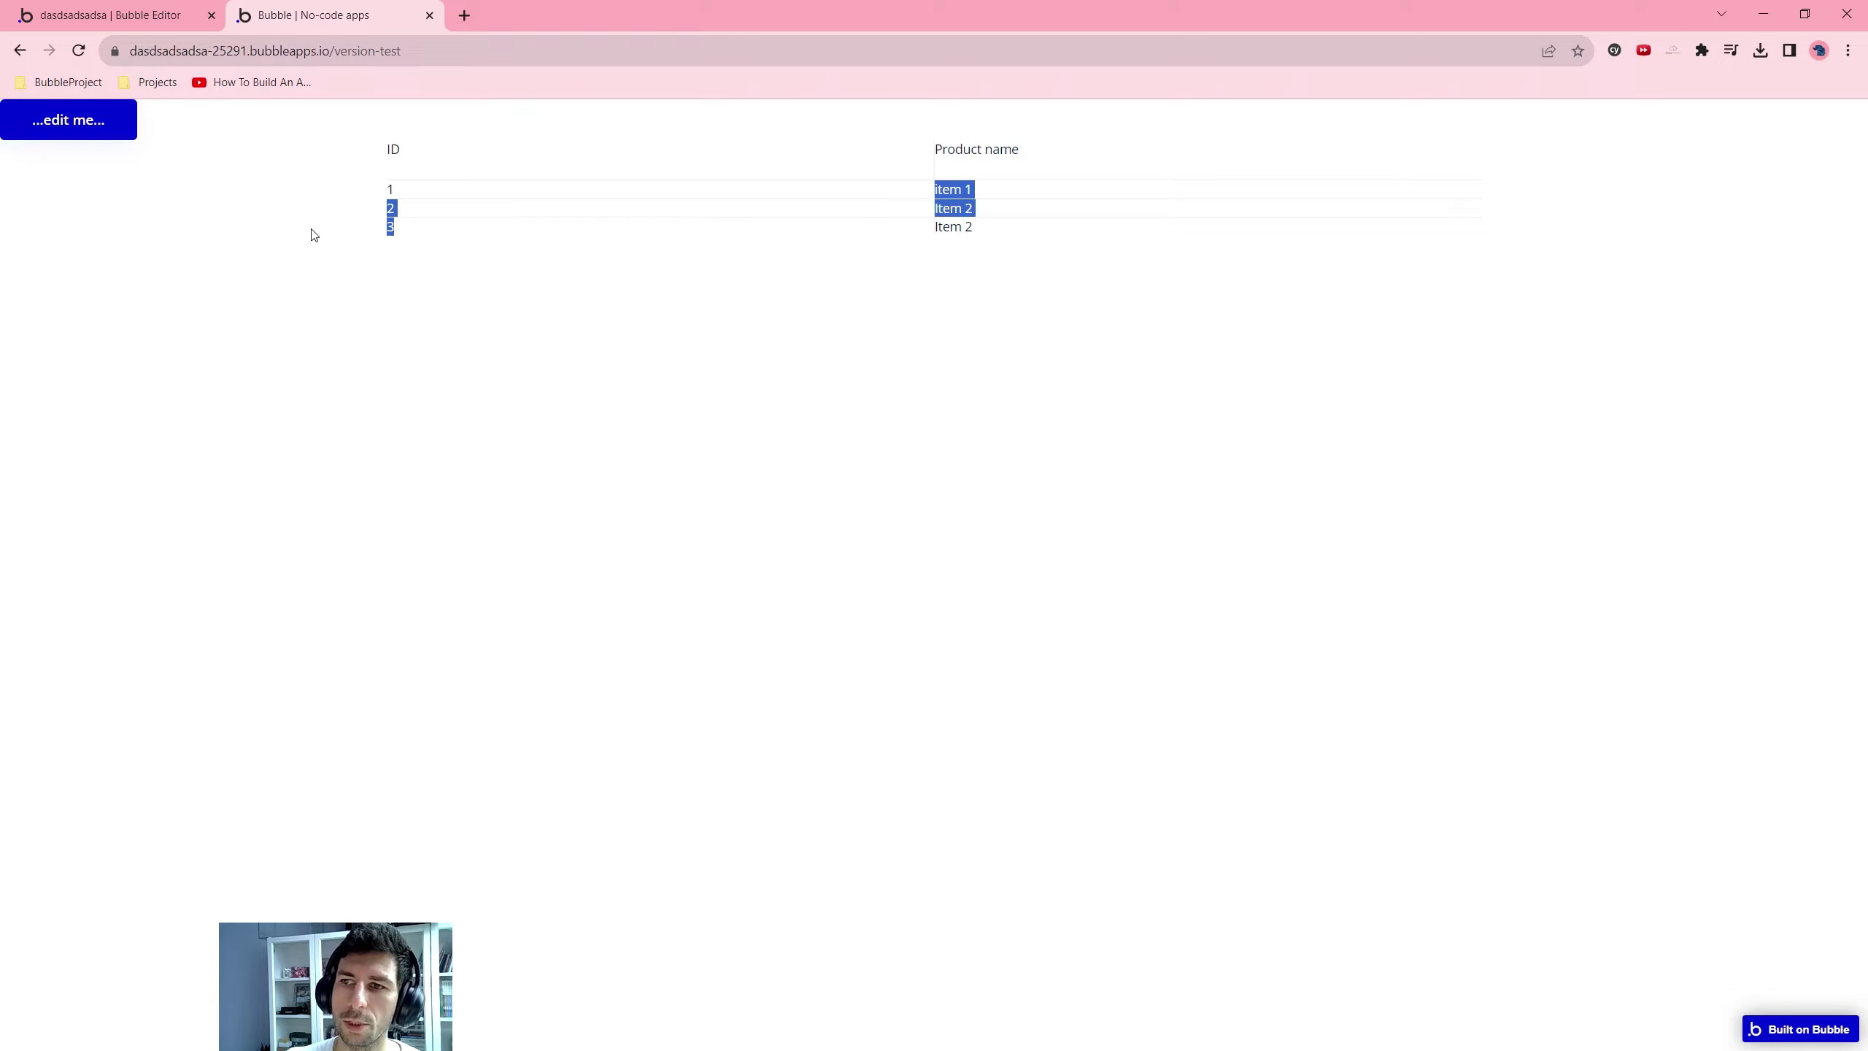
click(166, 147)
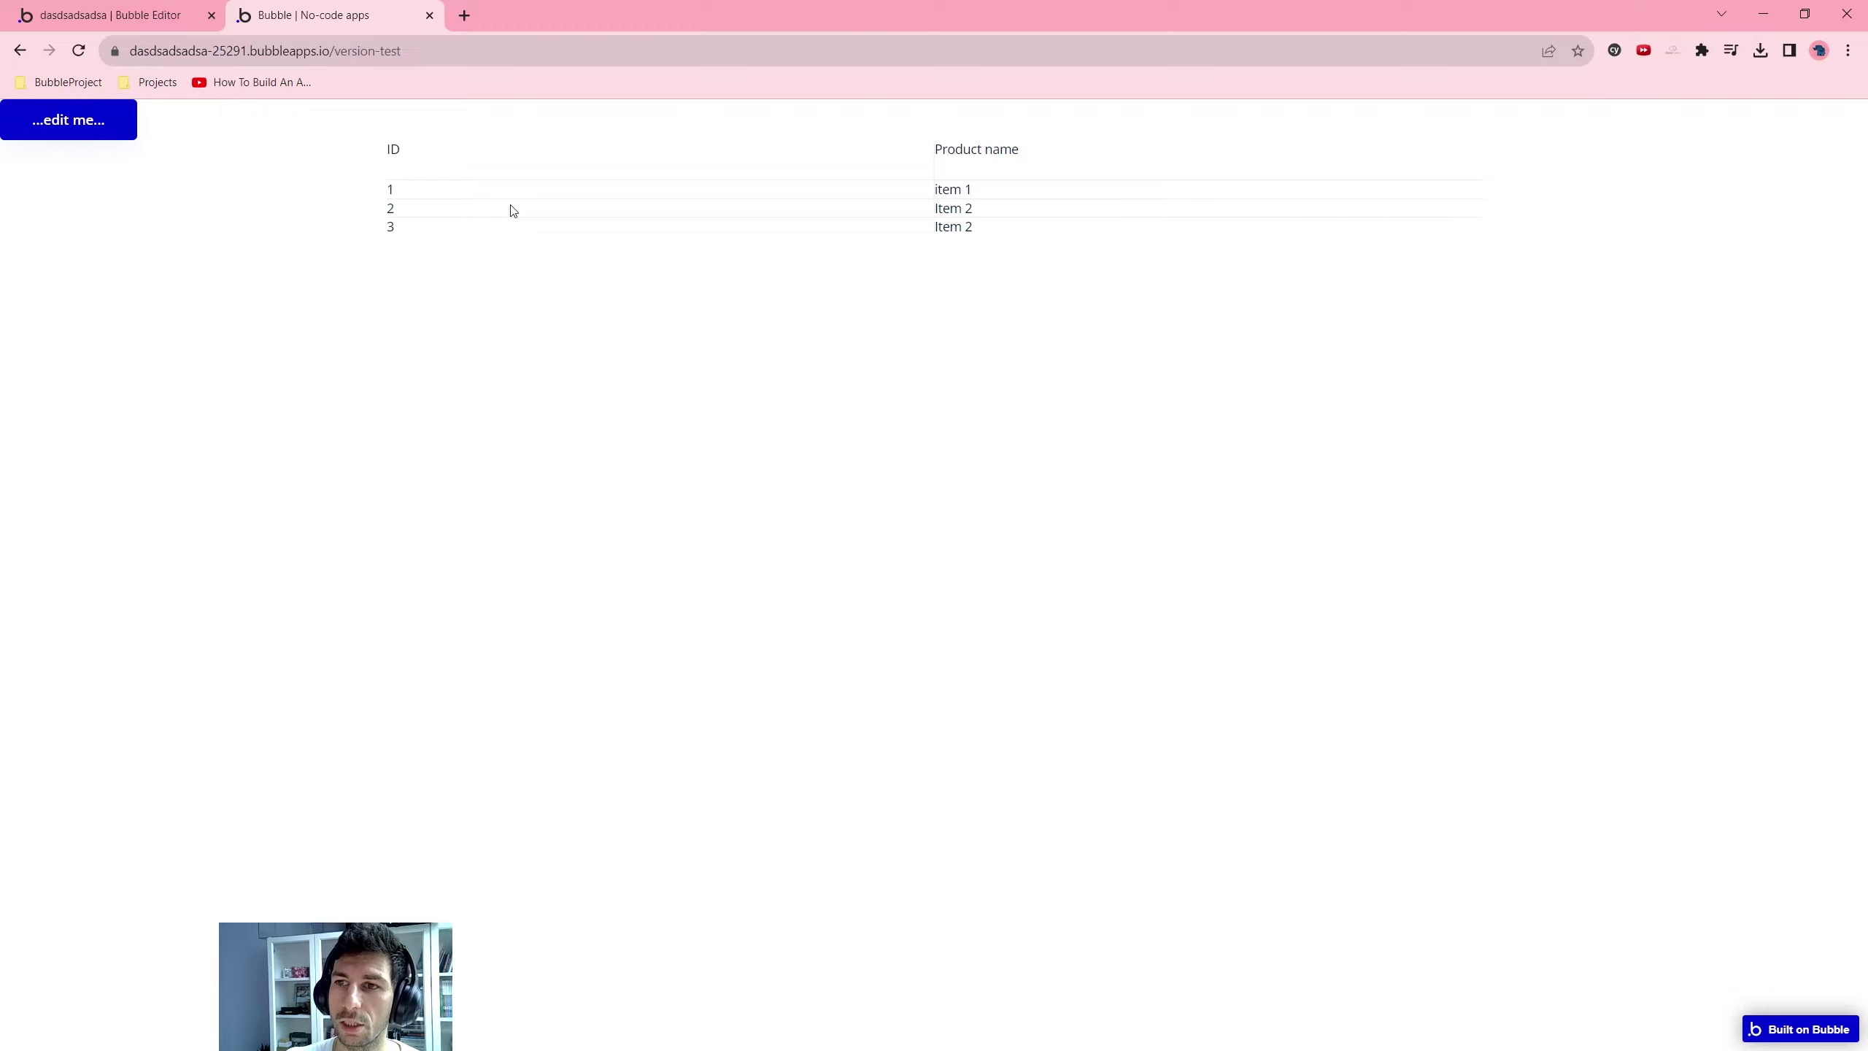
Return to the editor, duplicate the ID header text and place the copy above the button on the page
click(135, 6)
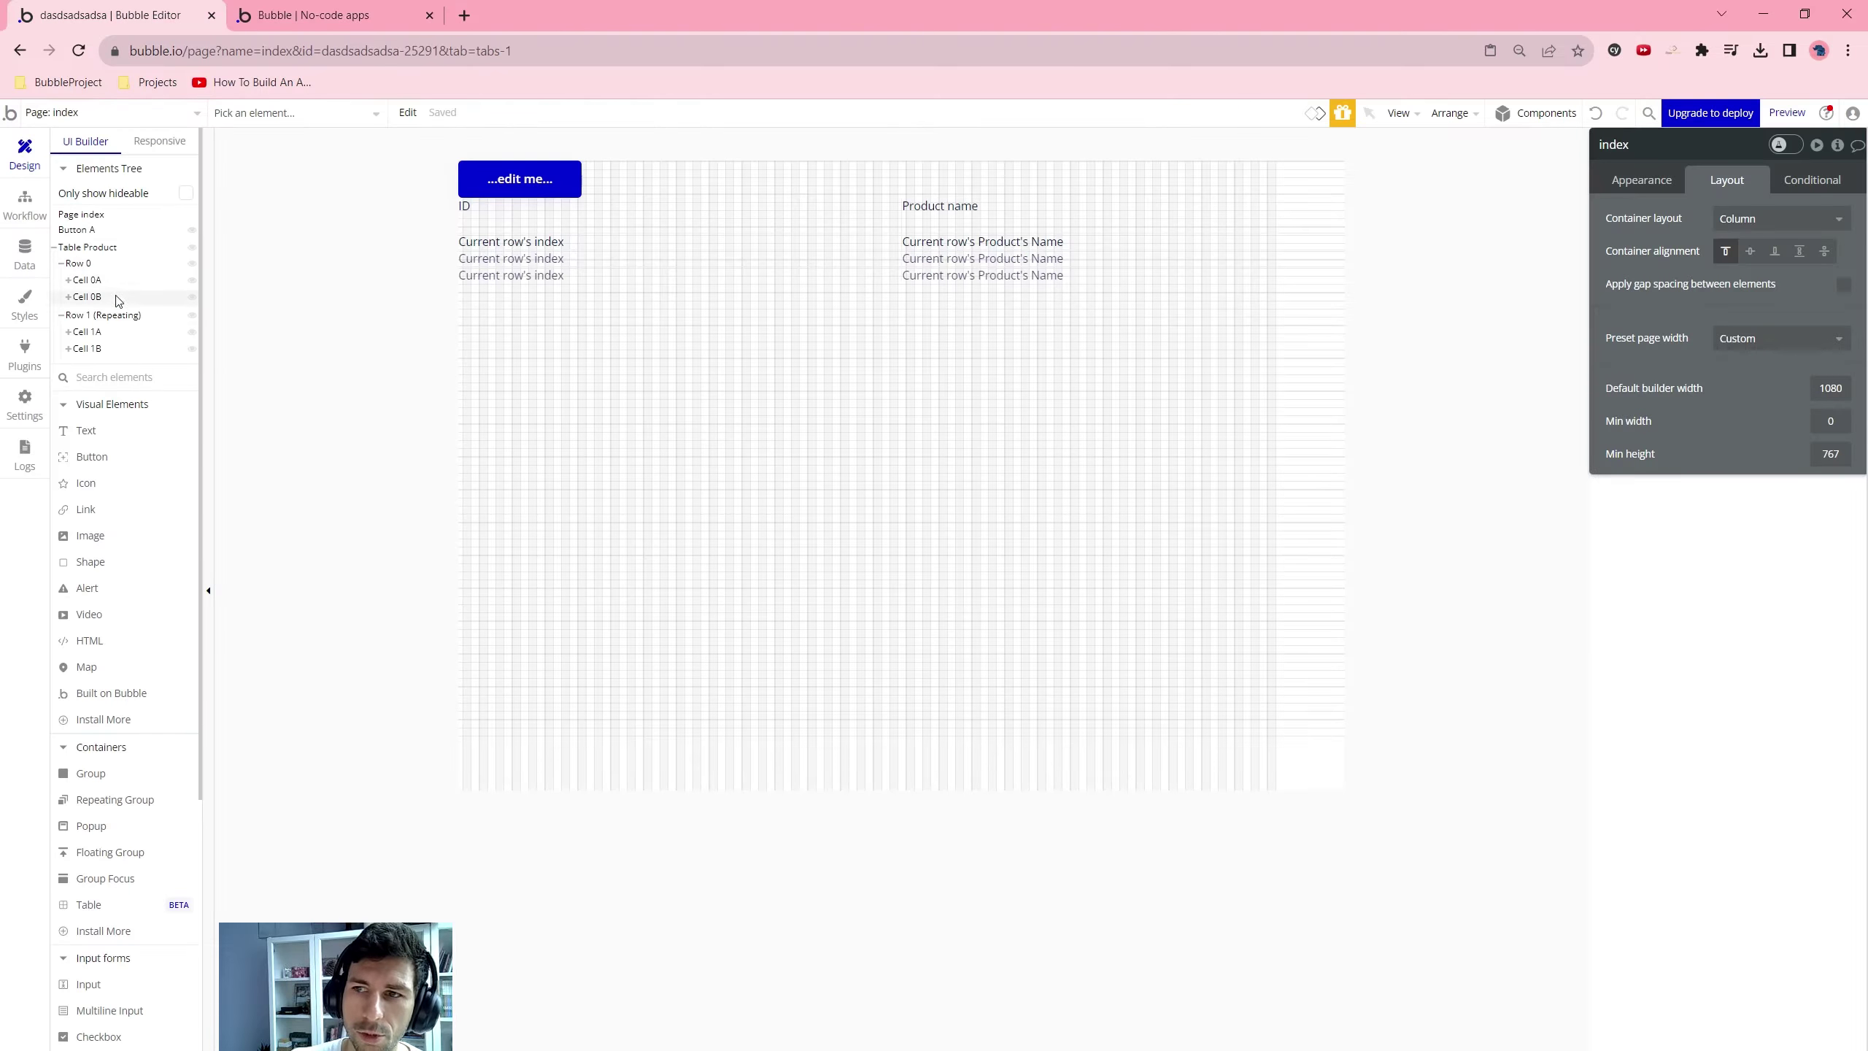
click(538, 214)
key(ctrl+d)
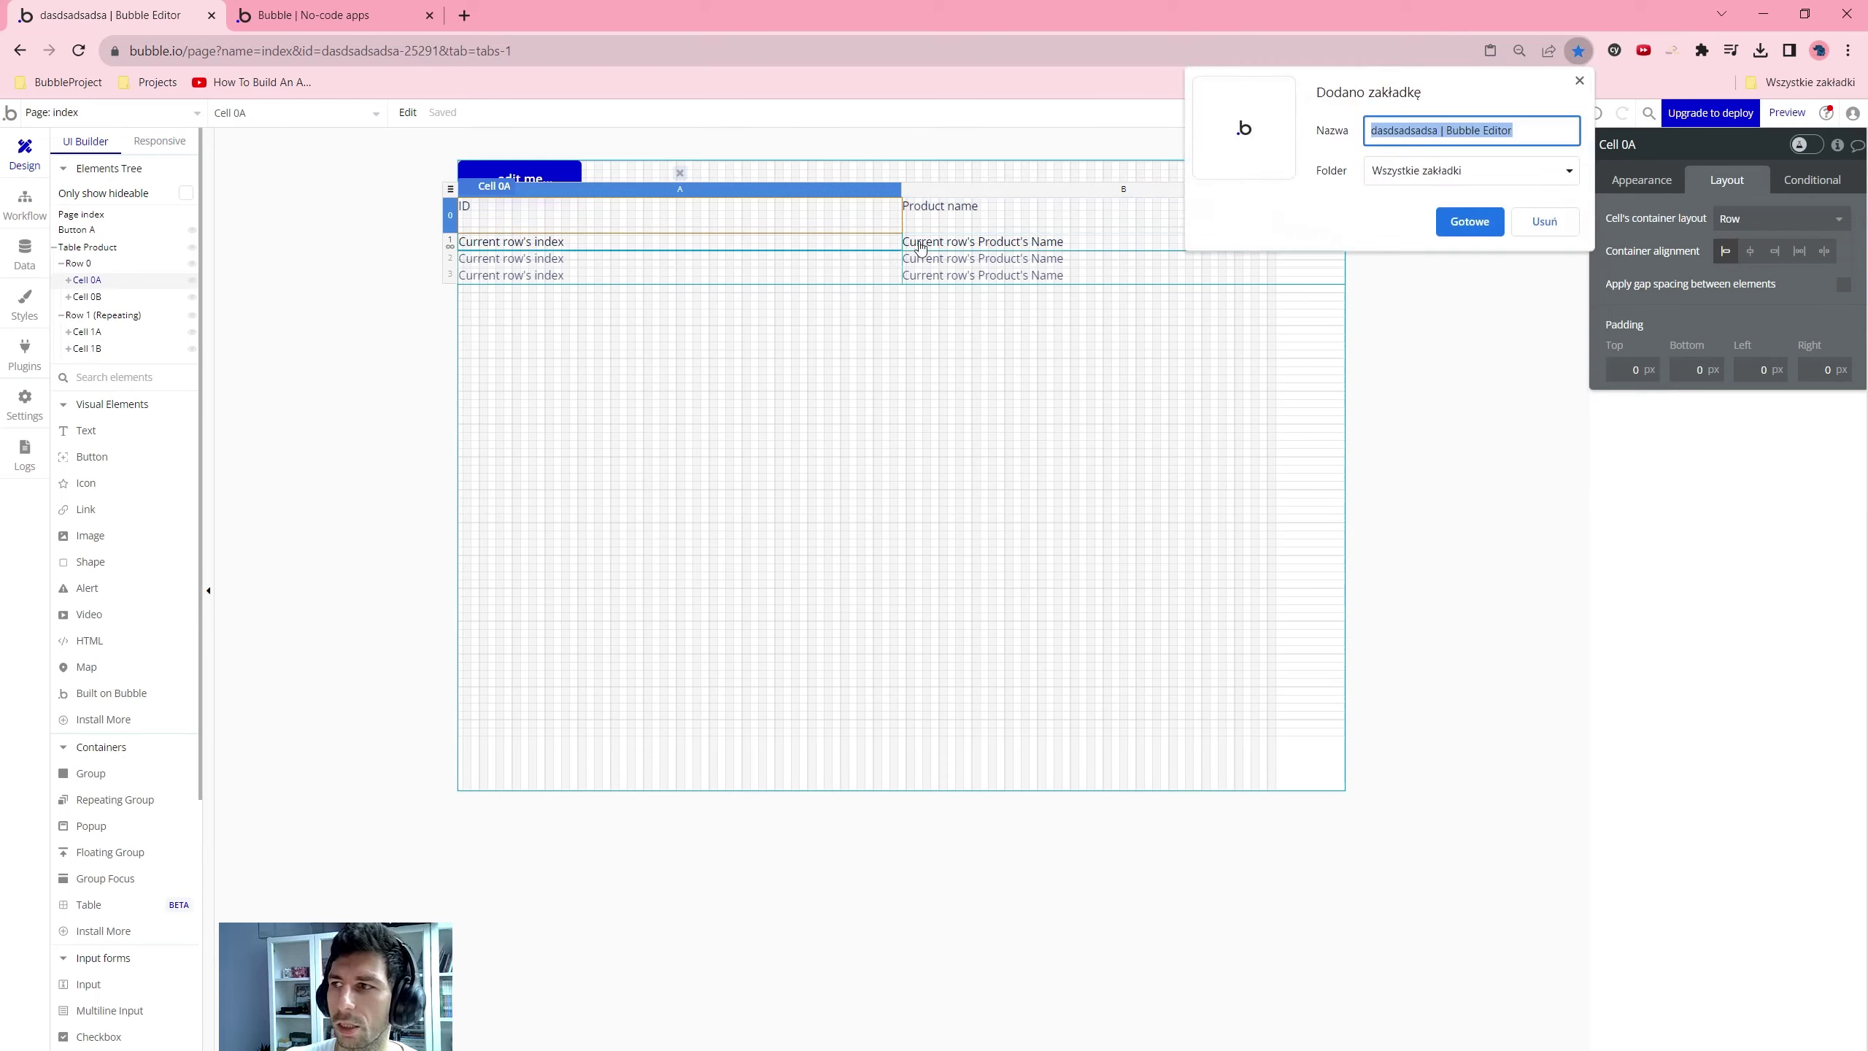
click(1442, 367)
click(784, 206)
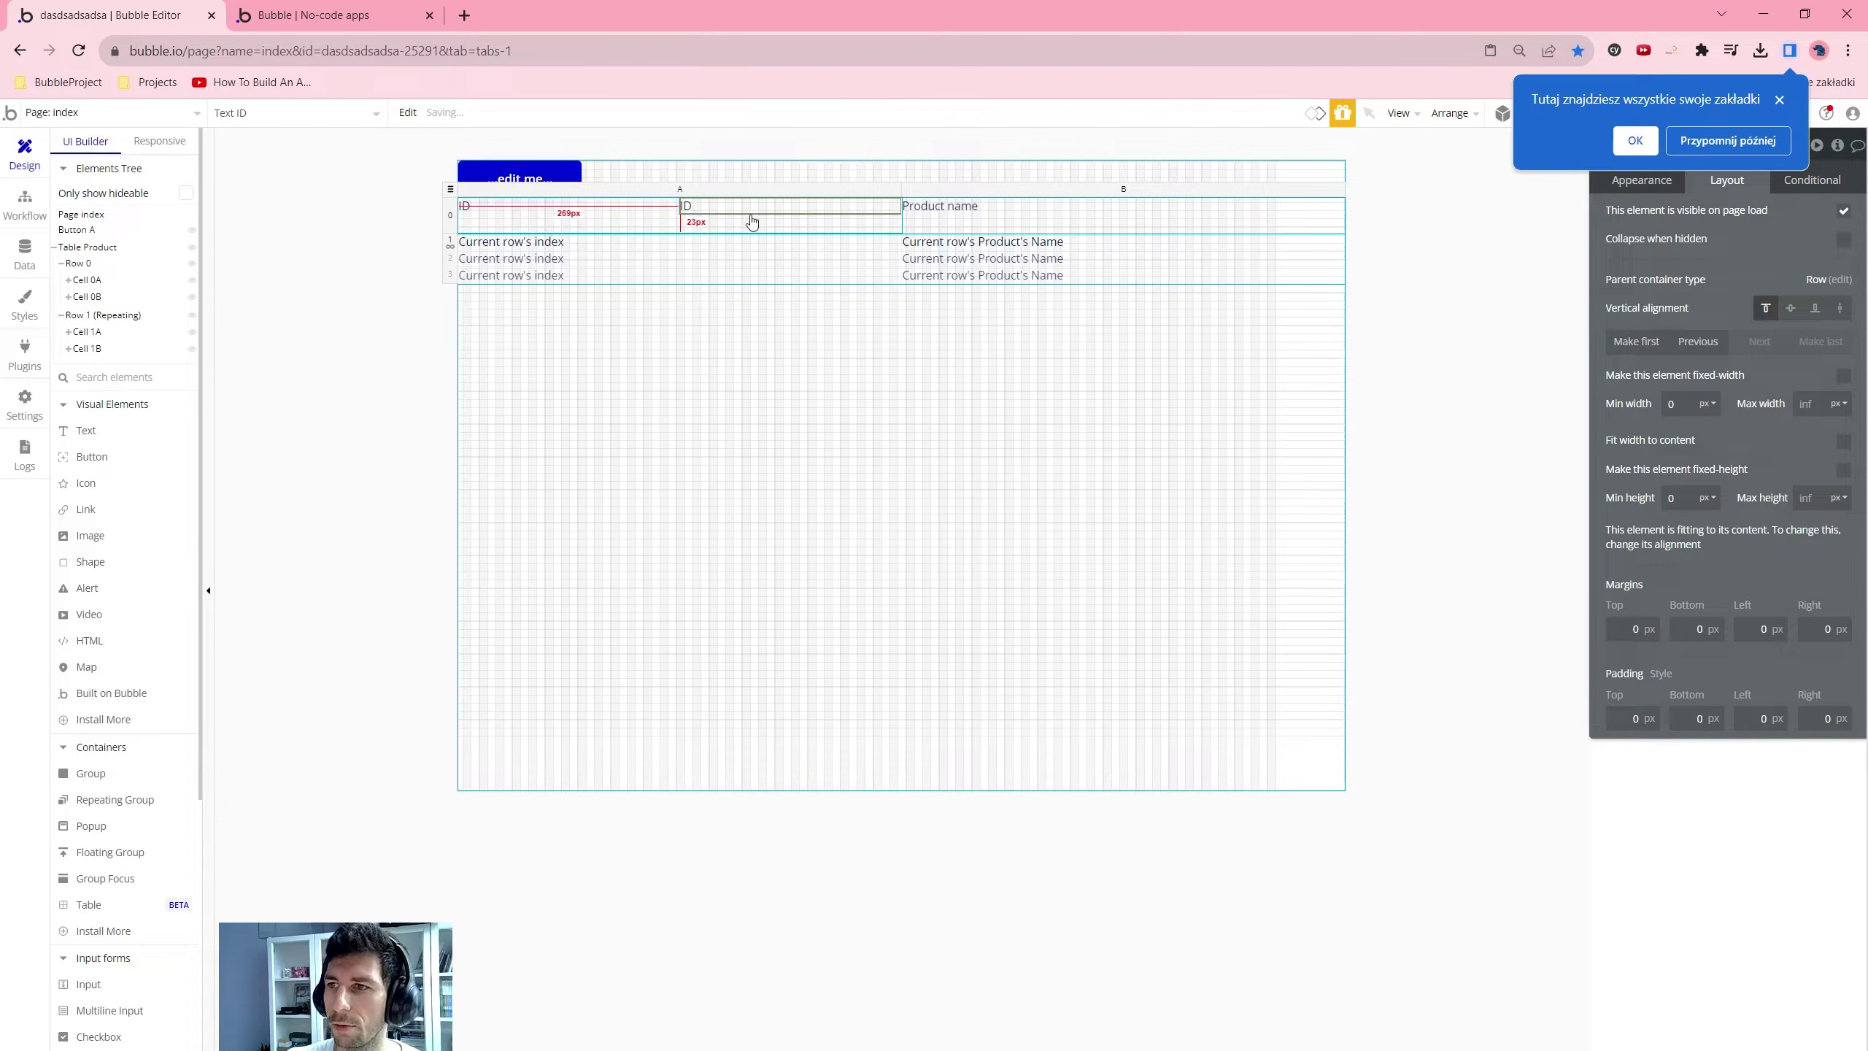
drag(684, 222, 762, 181)
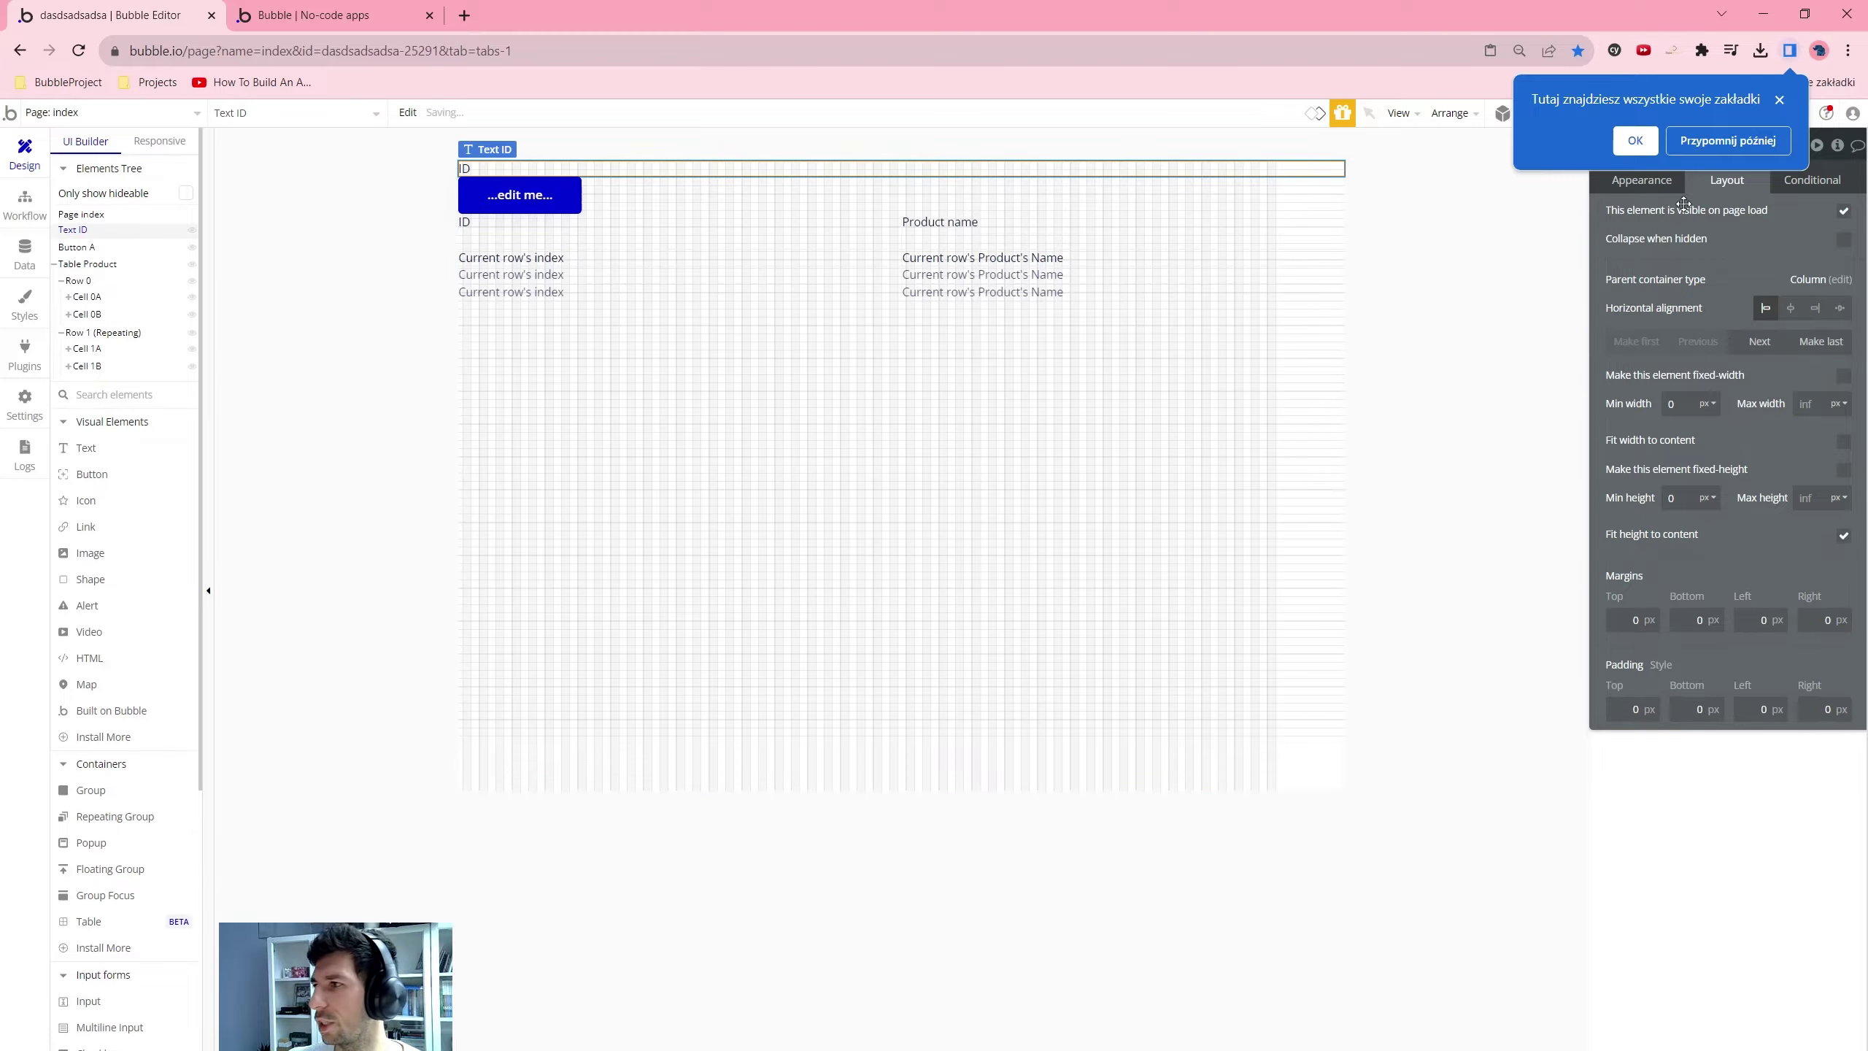
click(1493, 242)
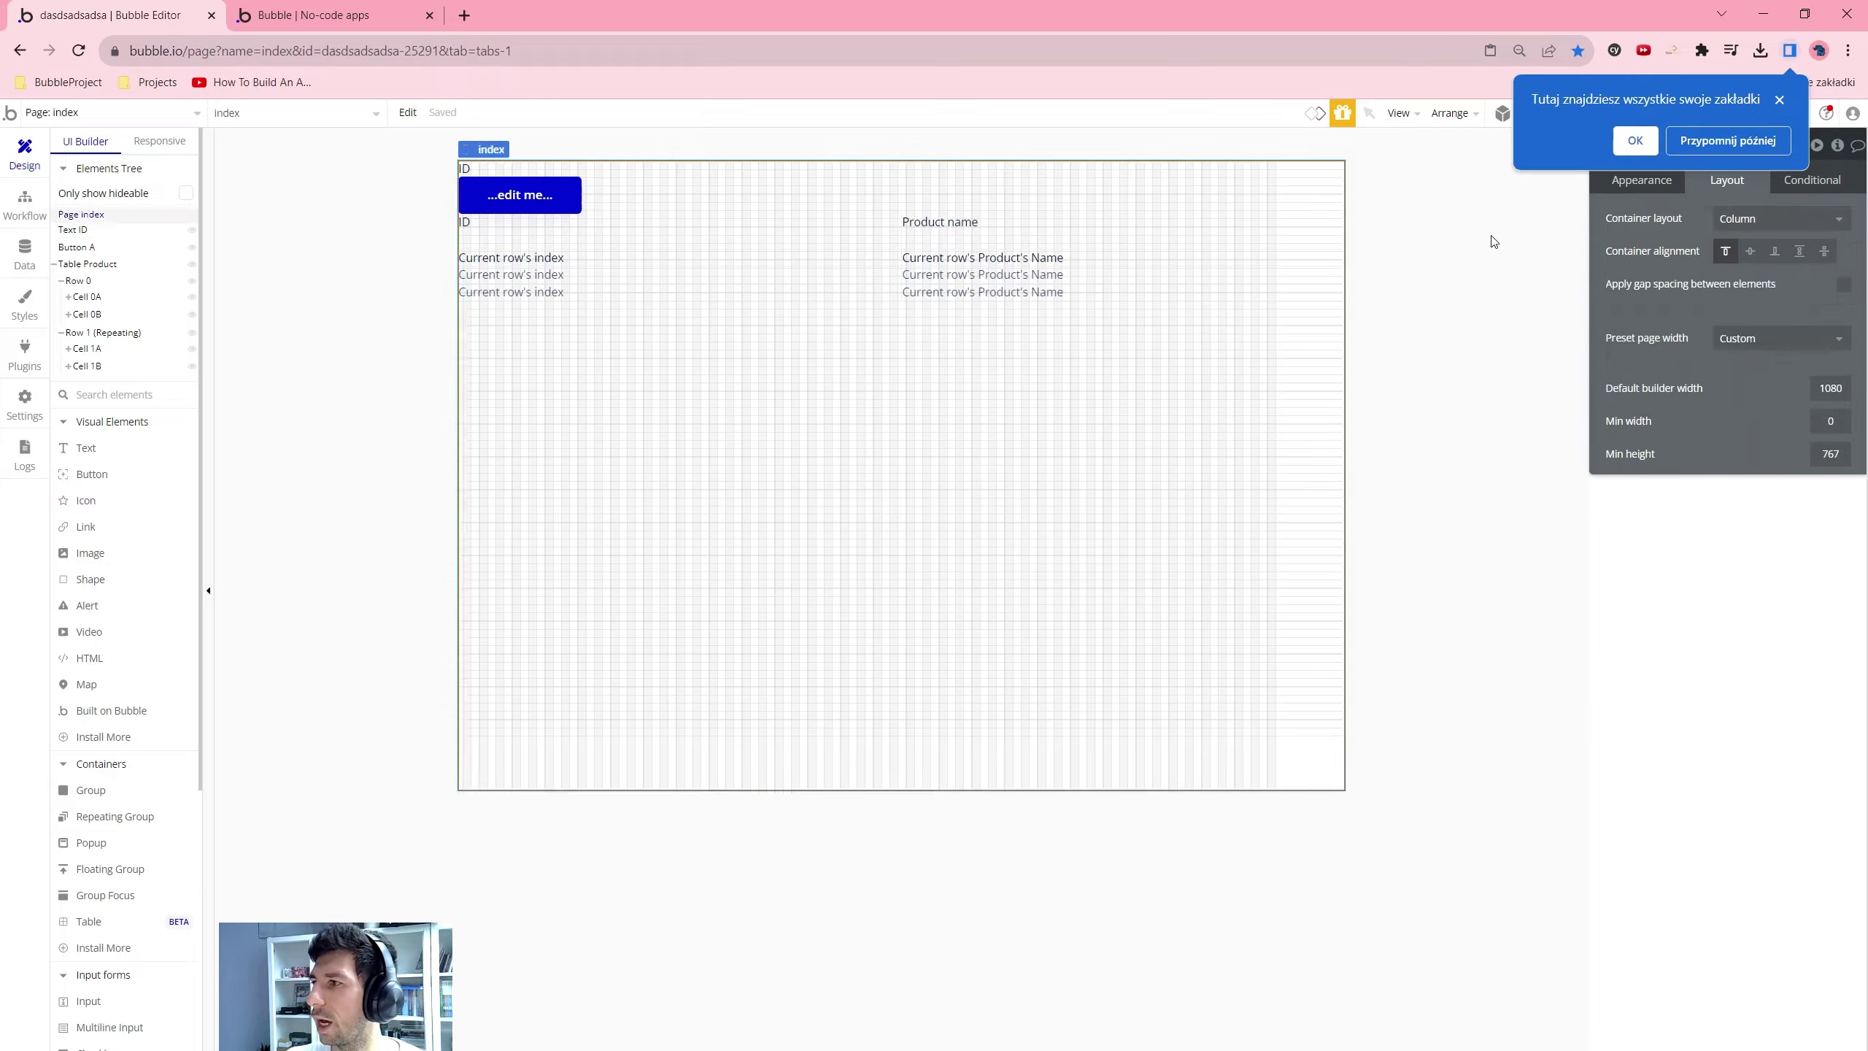
Set the content of the text above the button to Search for Products:count
click(537, 169)
click(1780, 100)
click(1641, 180)
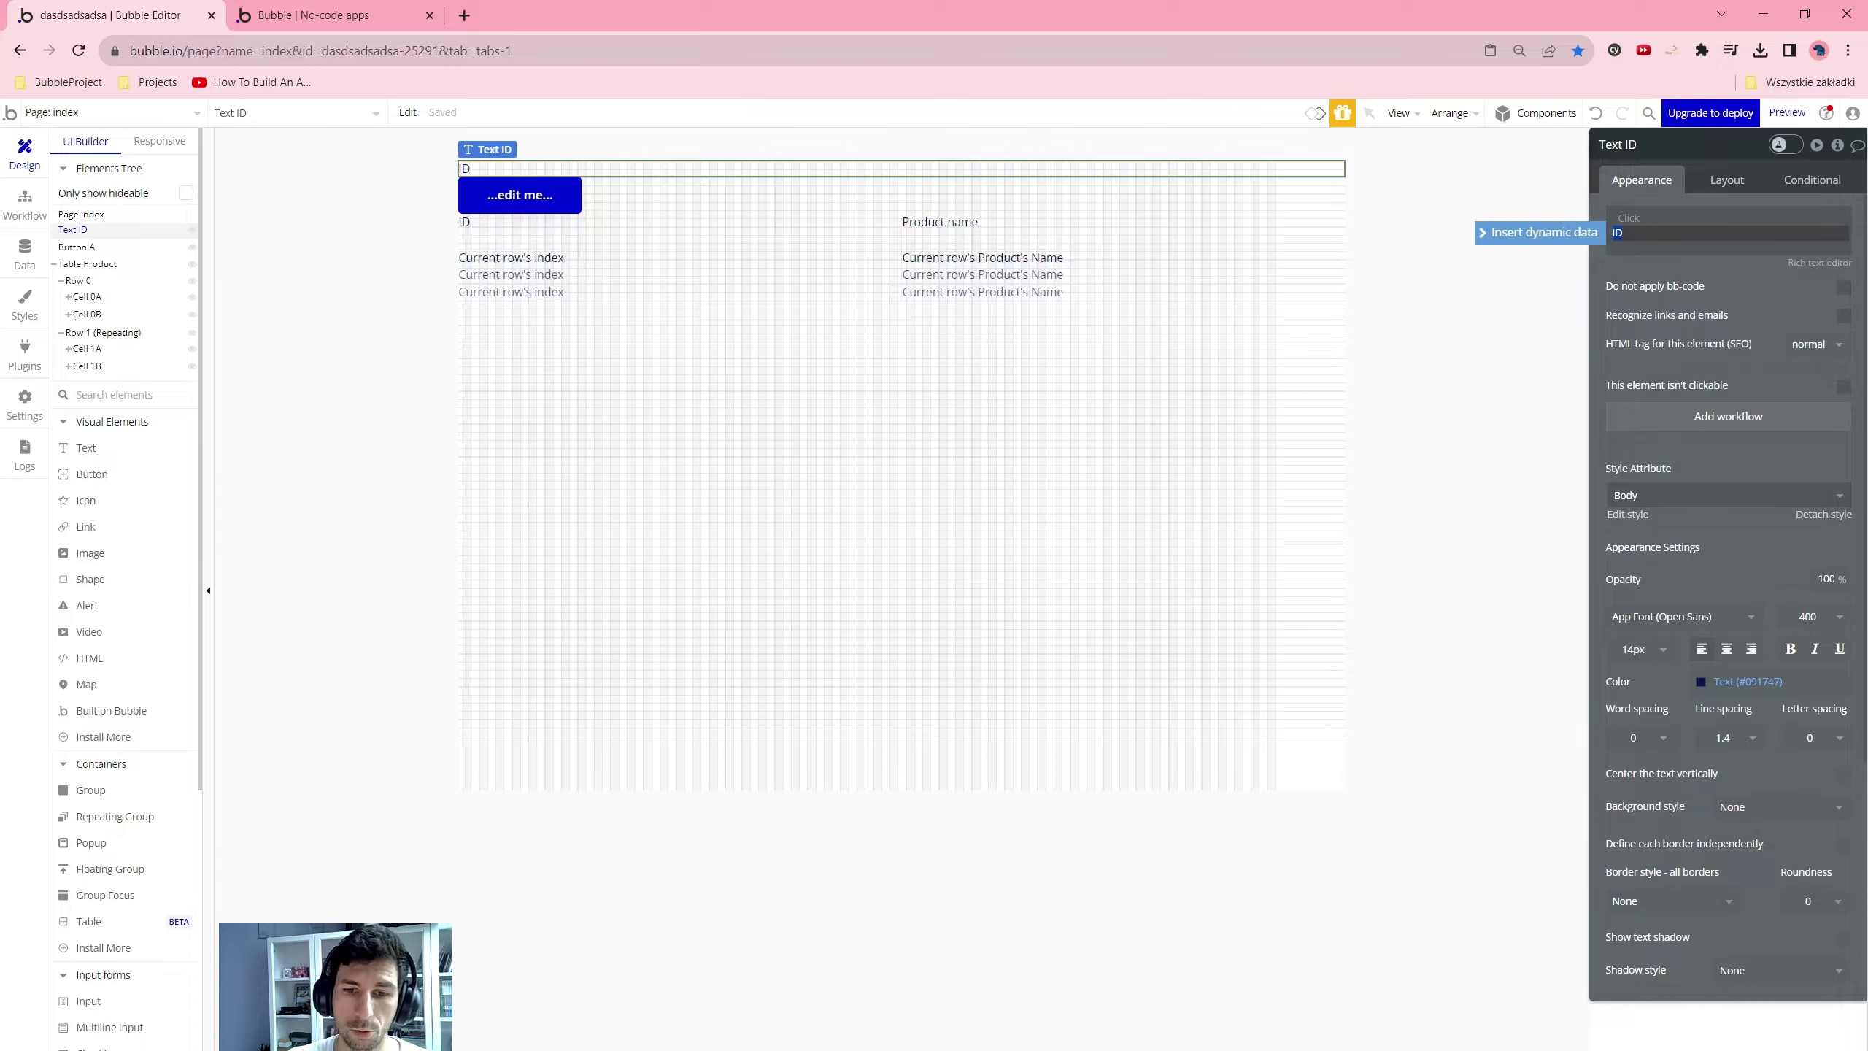
click(1648, 224)
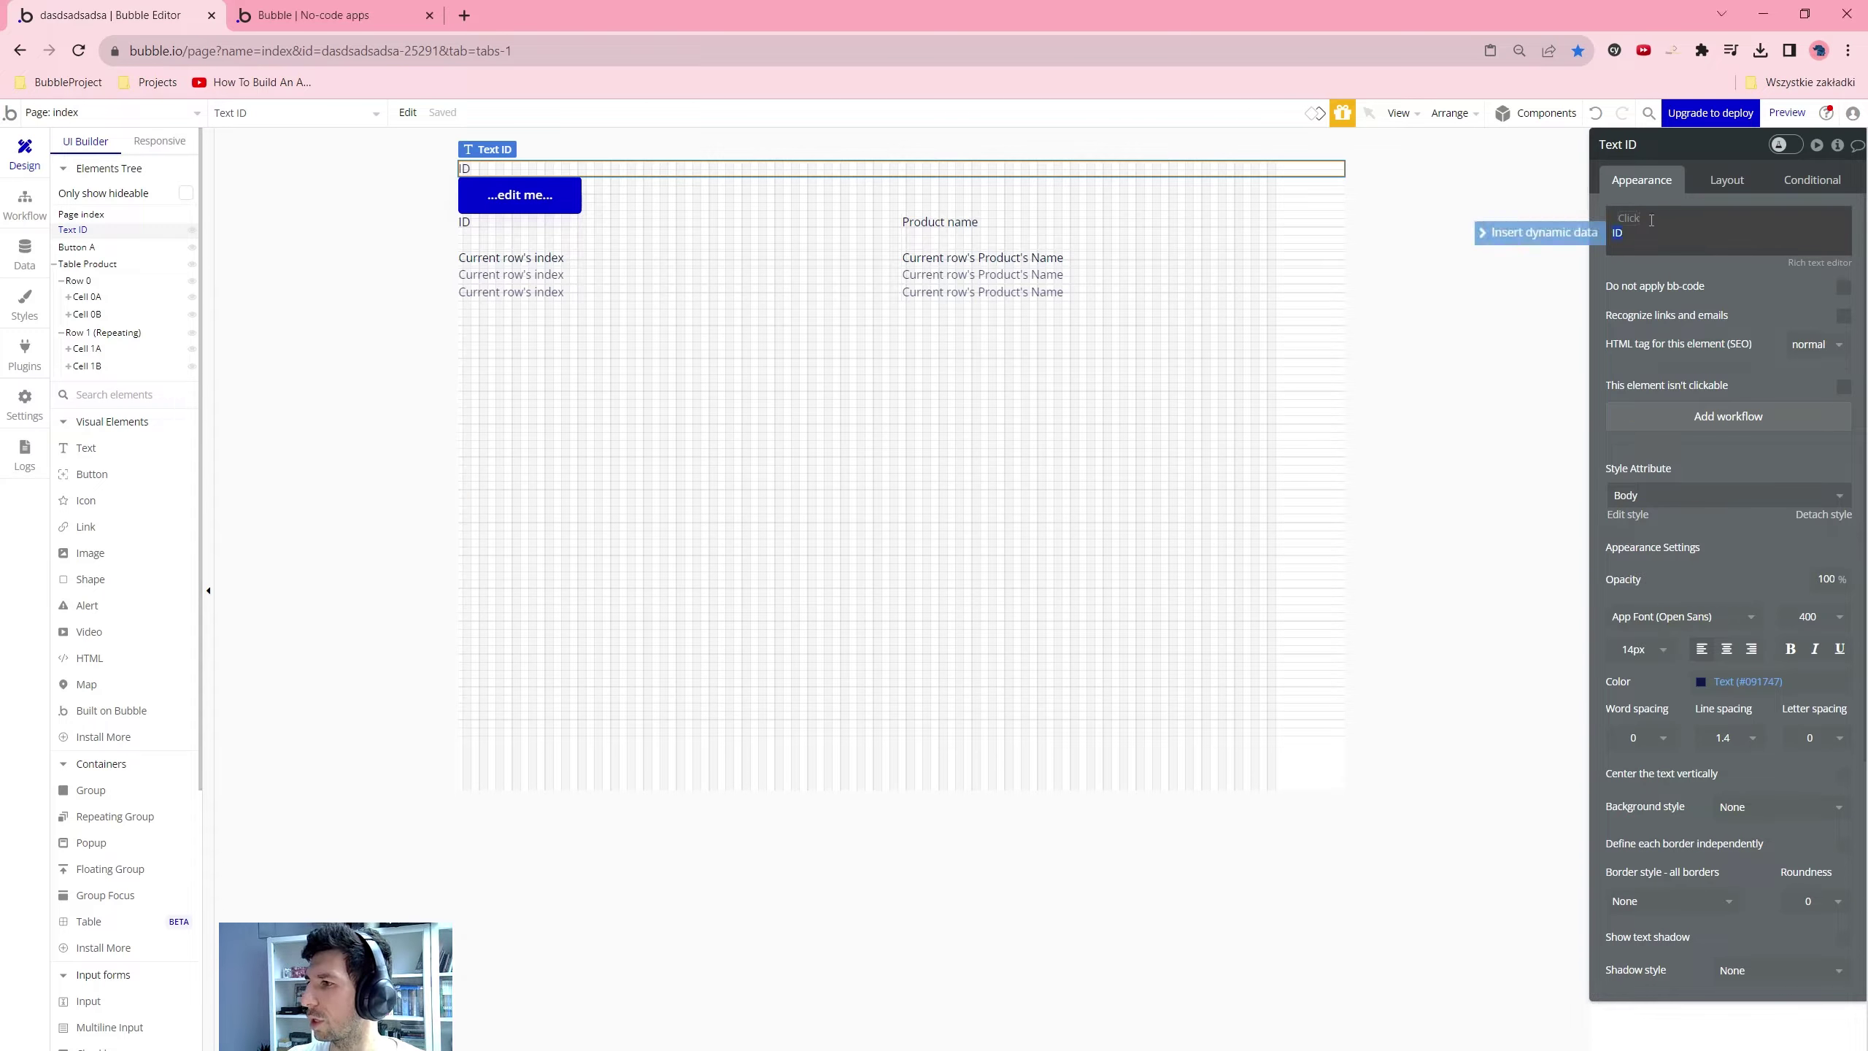
click(1561, 246)
click(1719, 302)
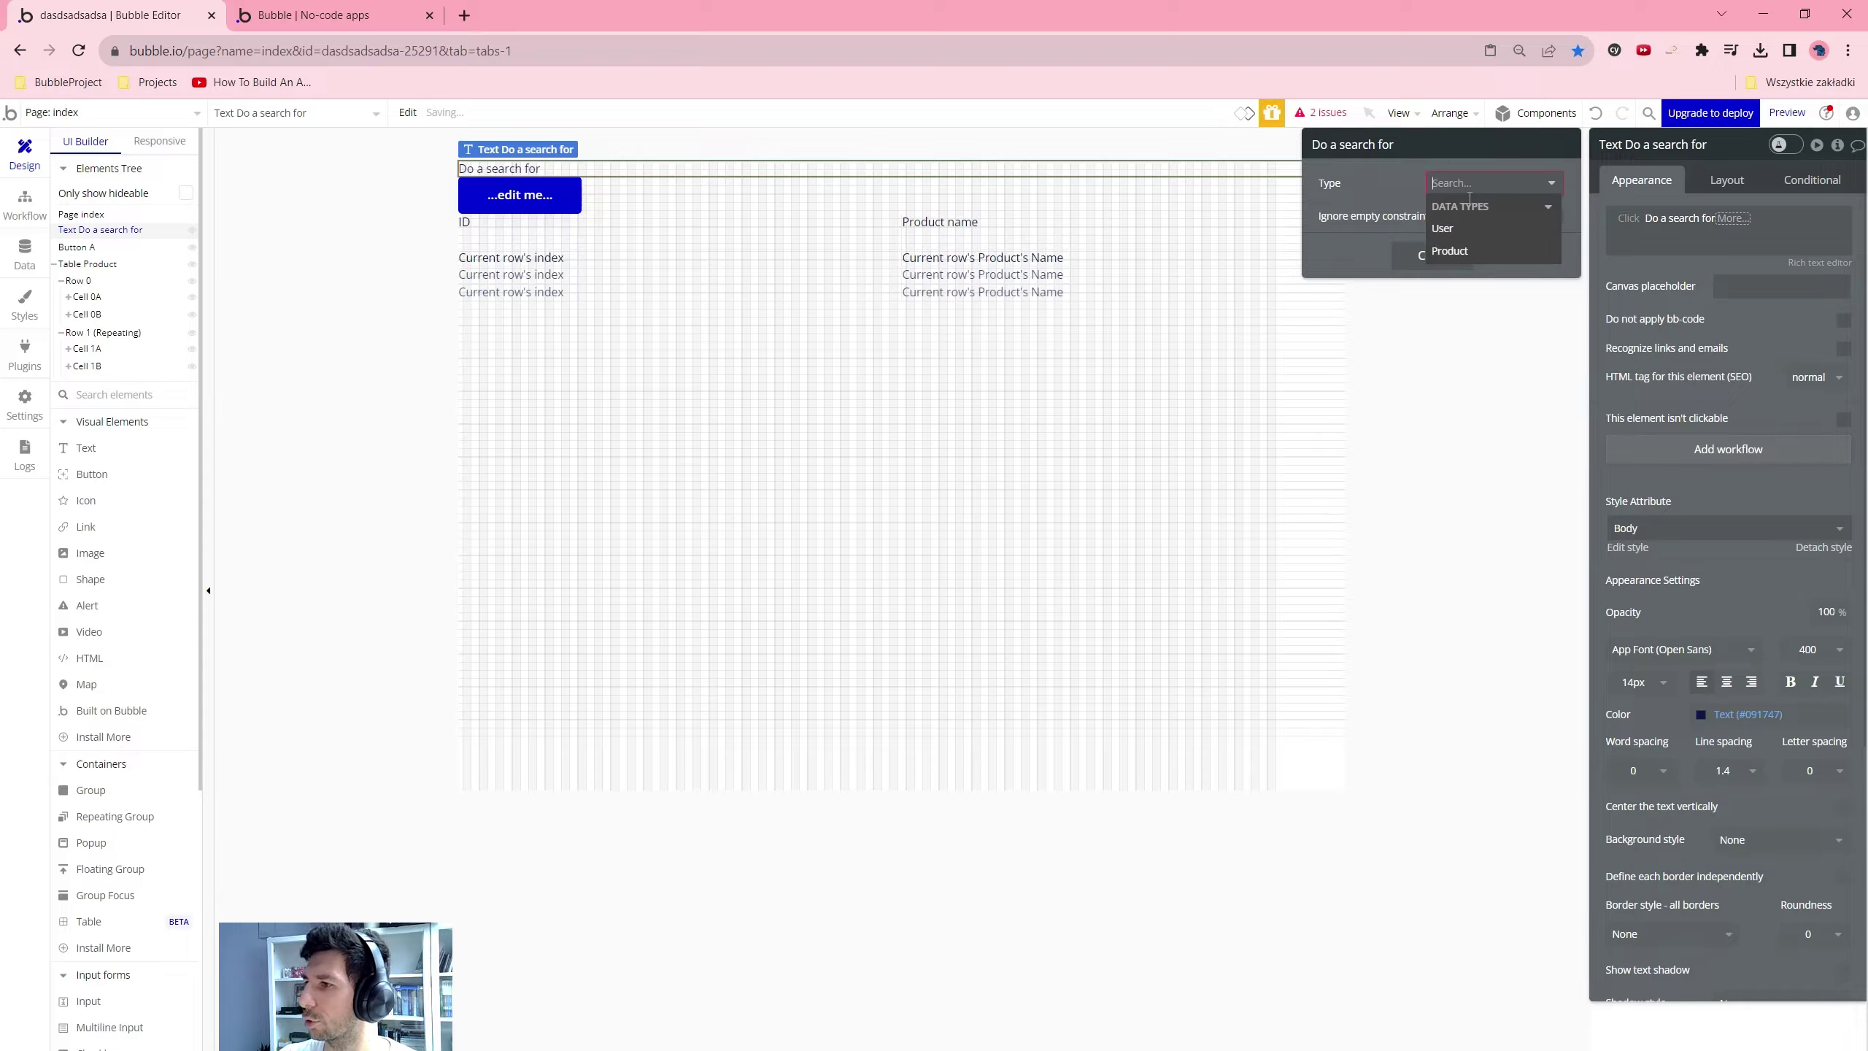
click(1450, 250)
click(1766, 218)
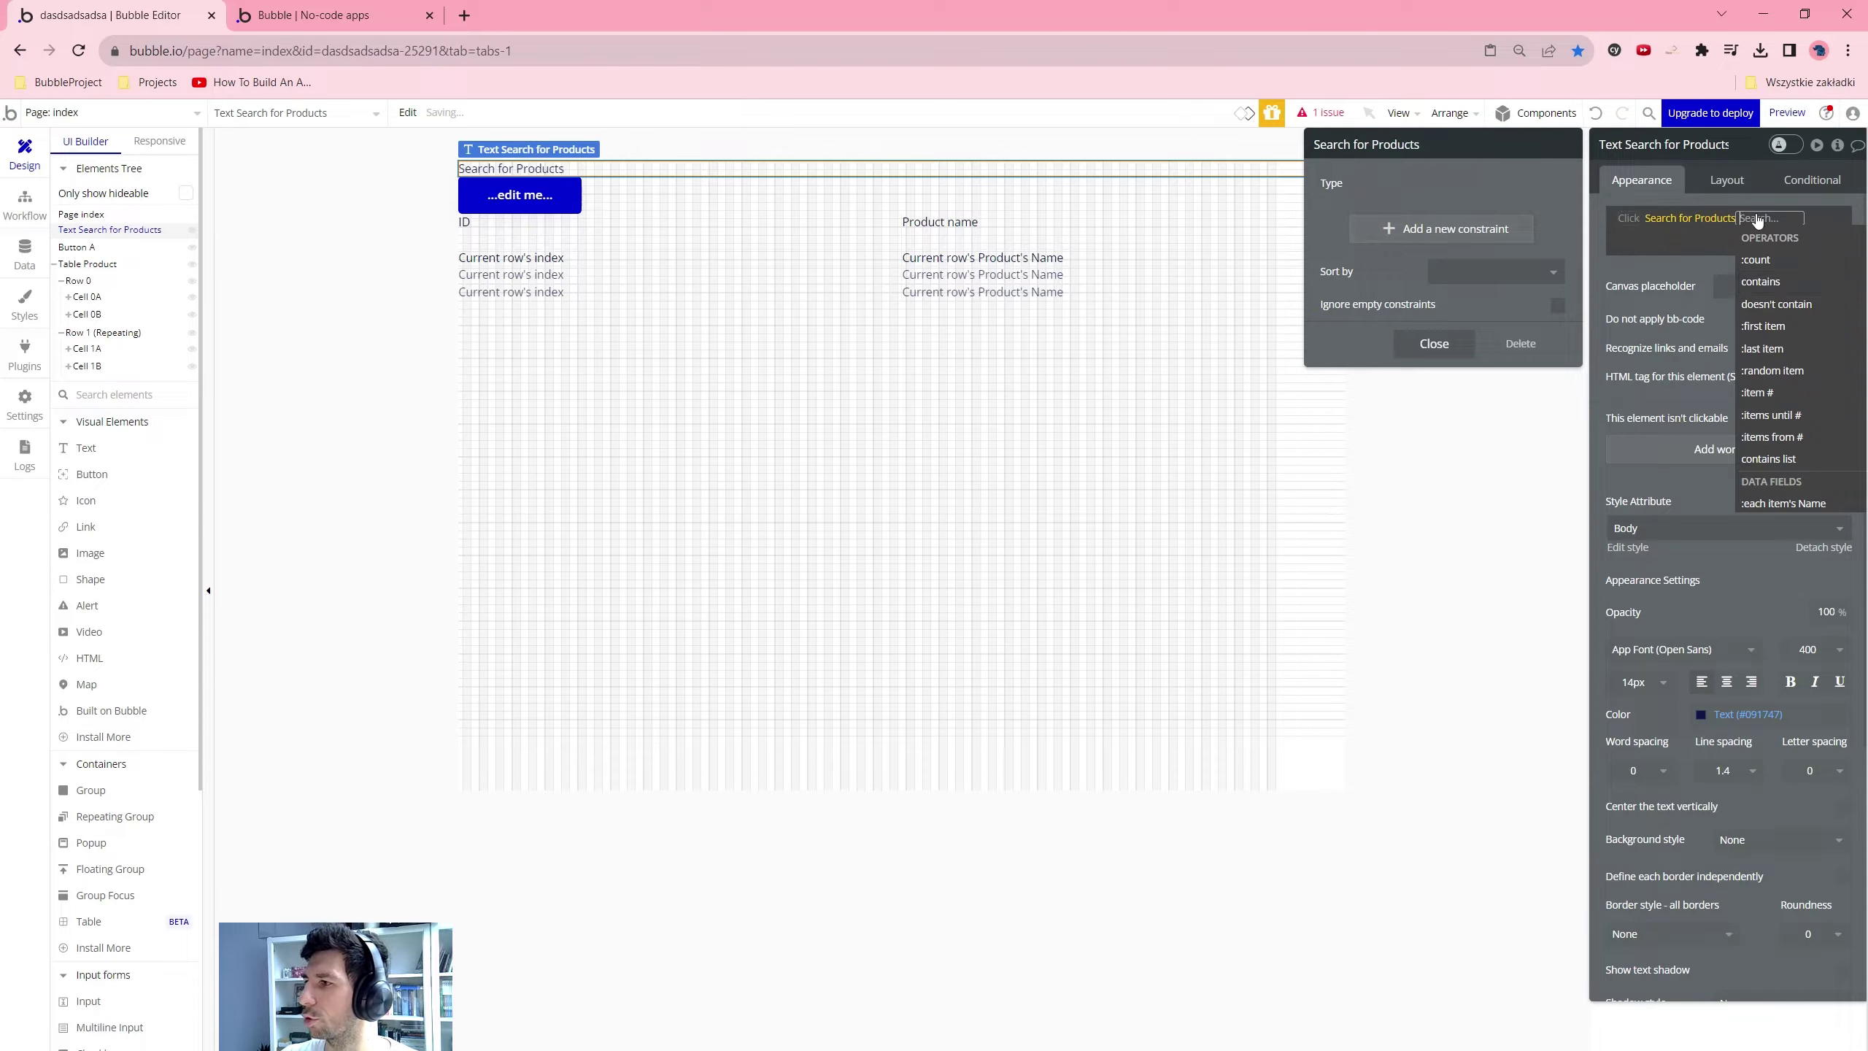
click(1756, 259)
click(1184, 372)
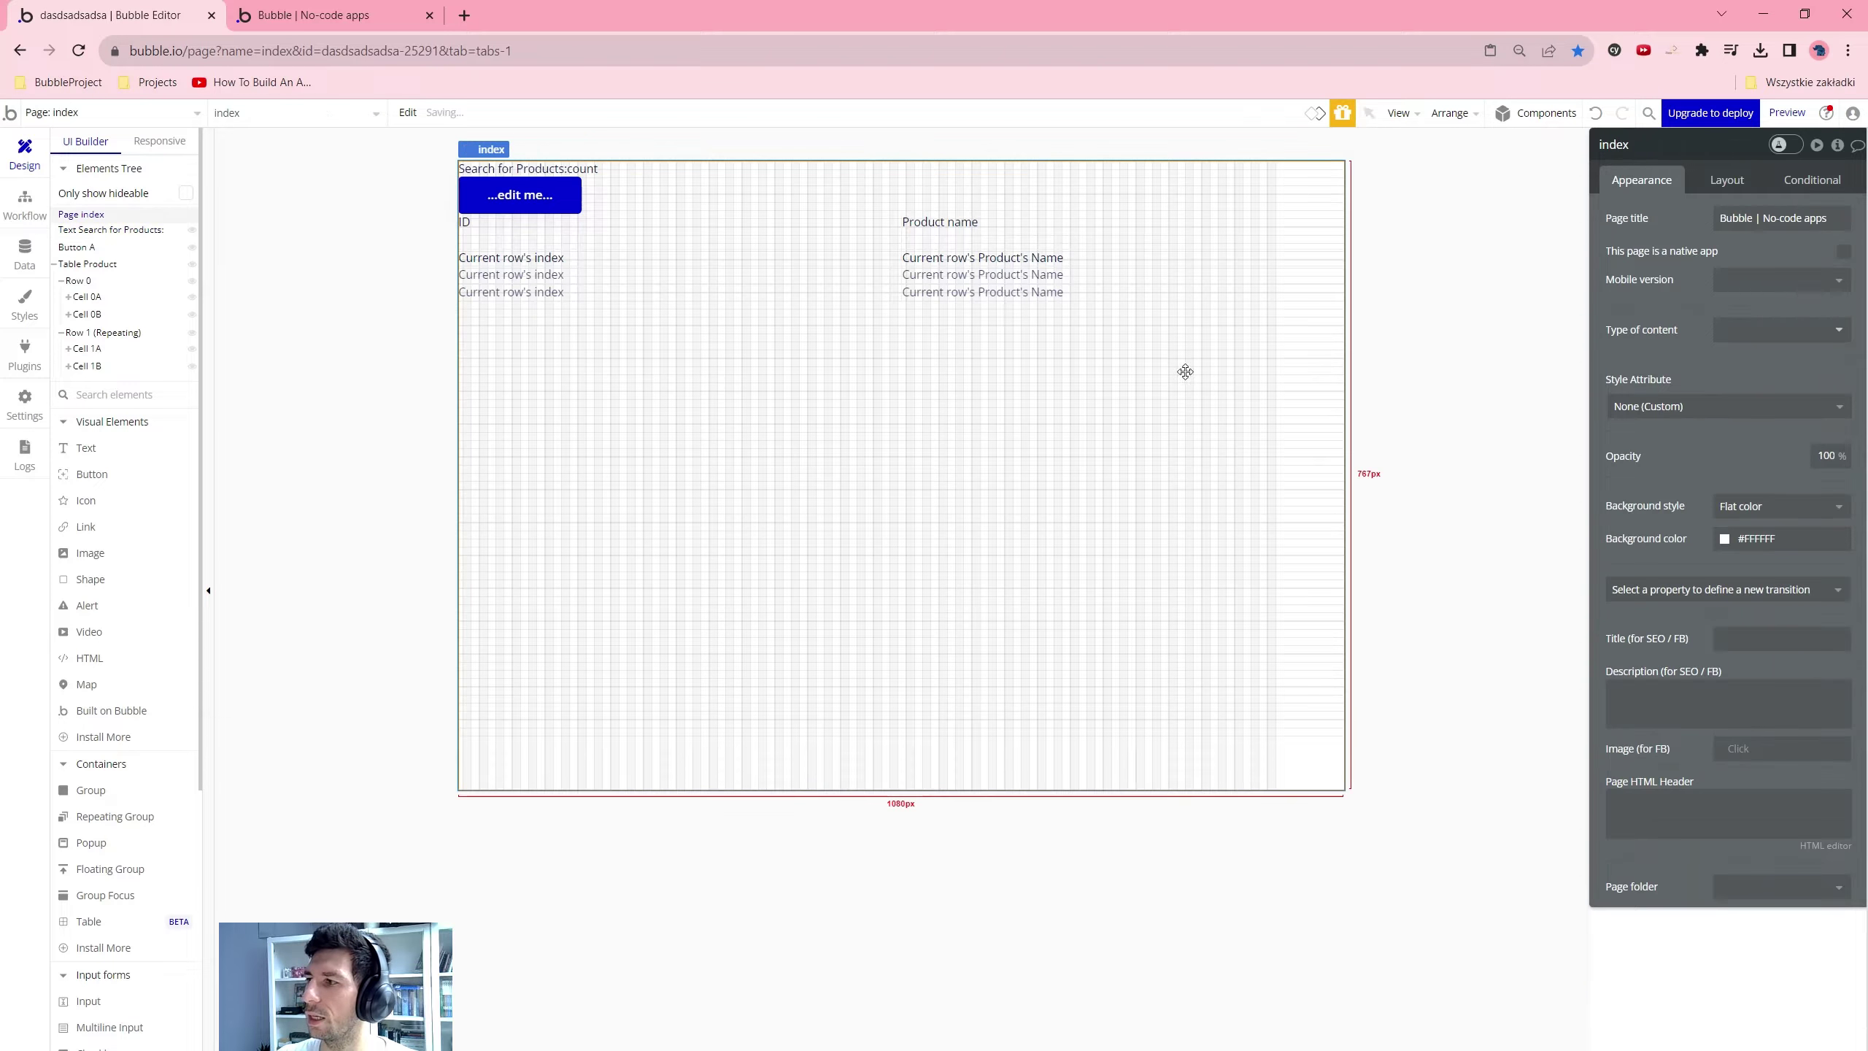
Duplicate the product count text and place the copy between the button and the product table
click(657, 168)
drag(652, 166, 652, 305)
click(1728, 183)
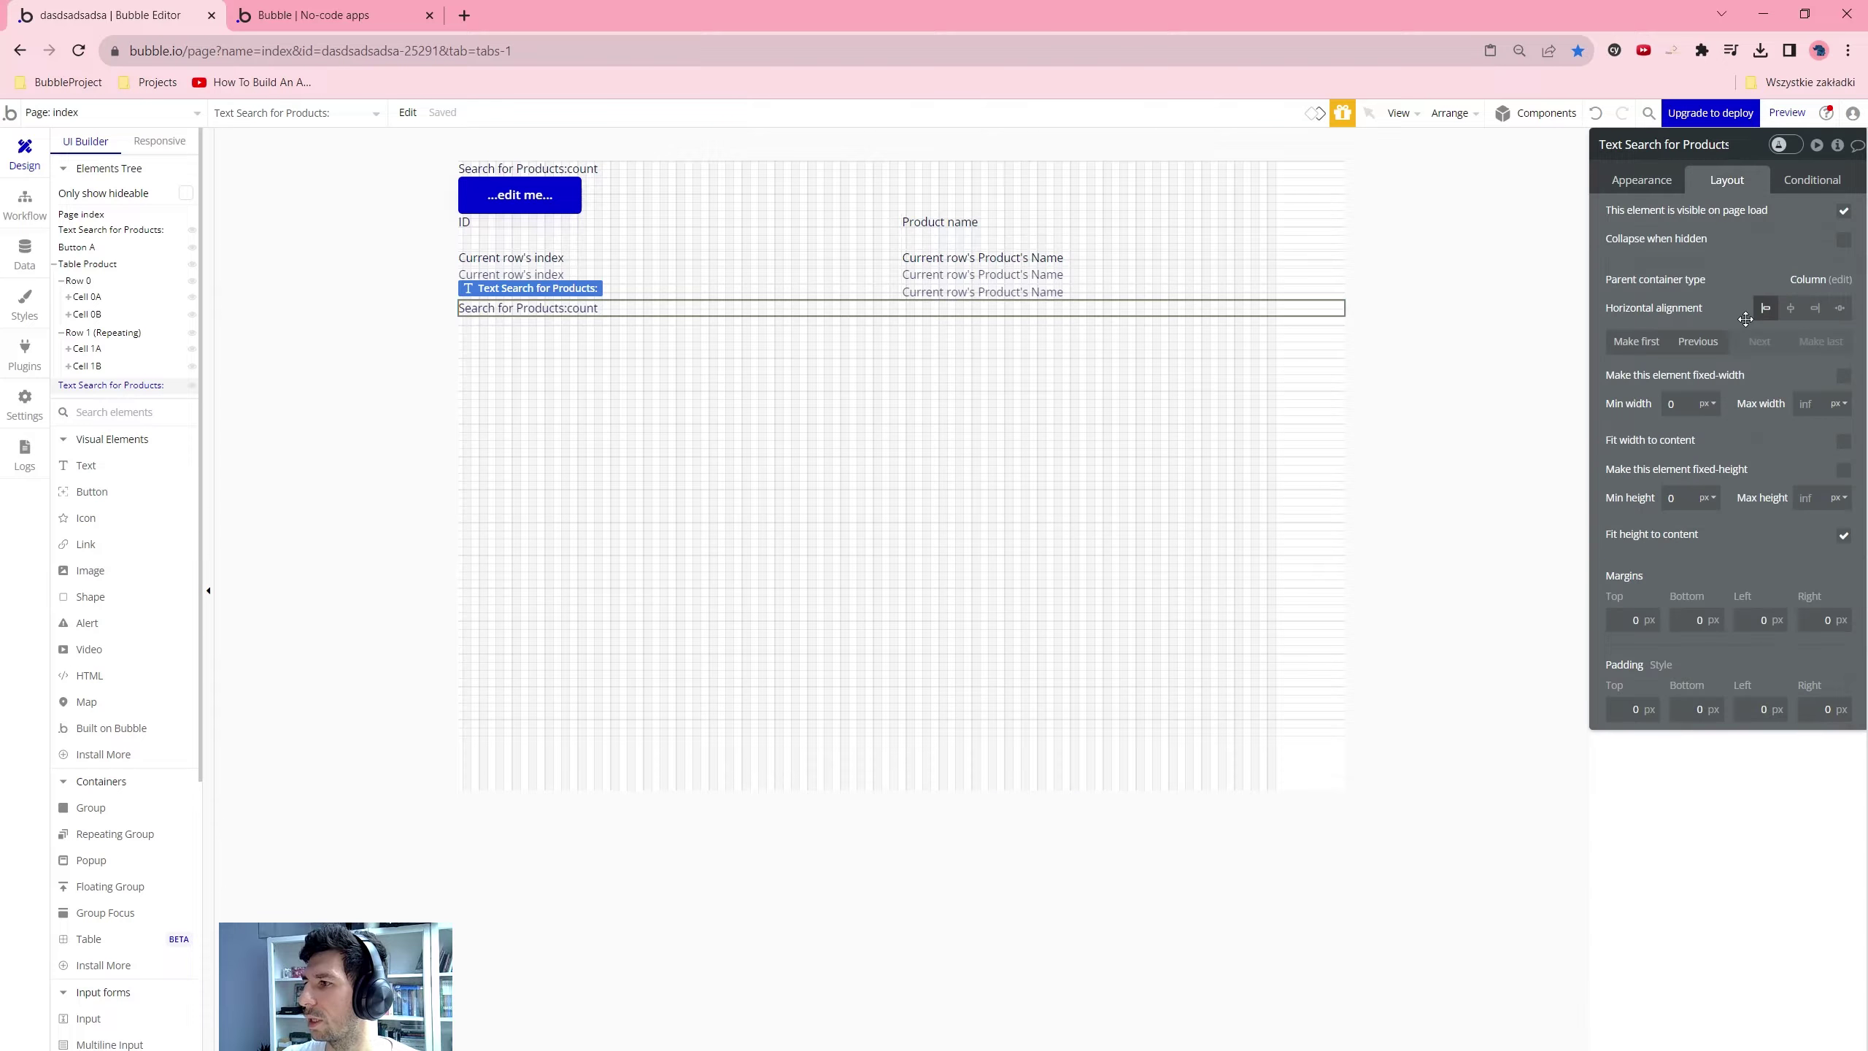
click(1700, 343)
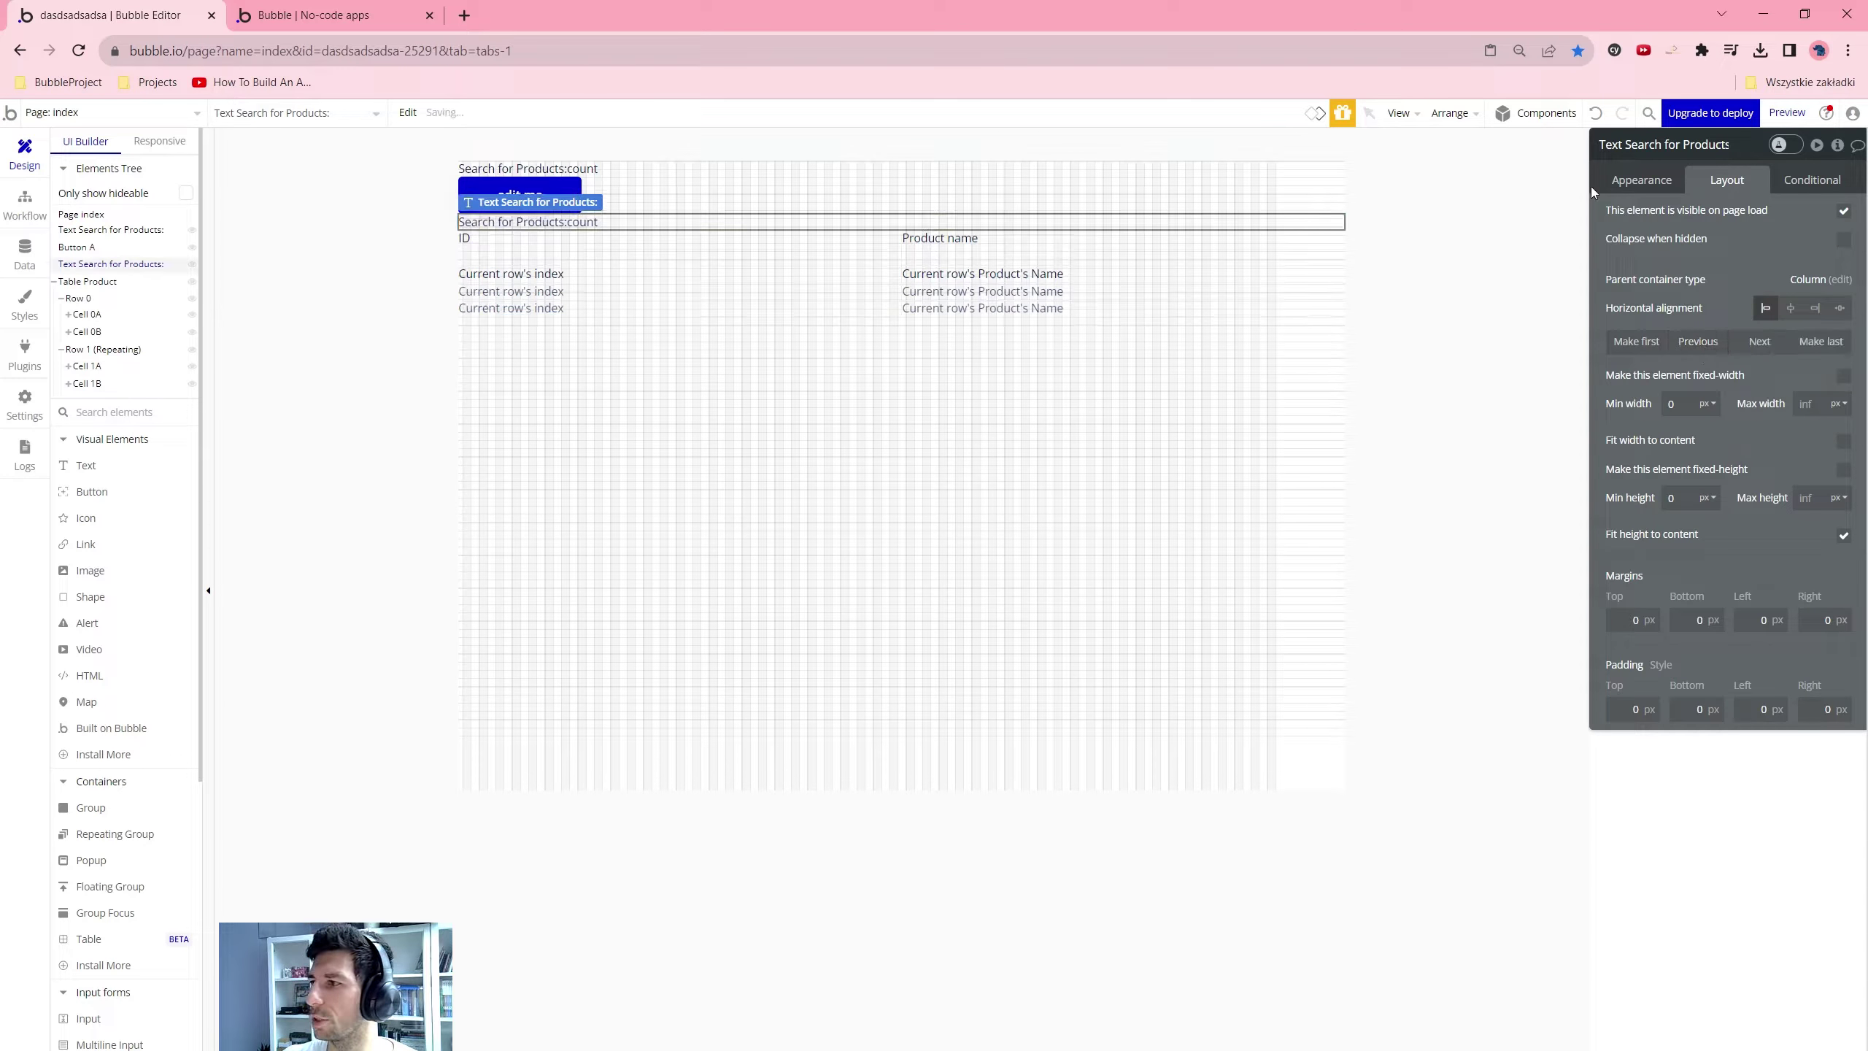
click(1623, 188)
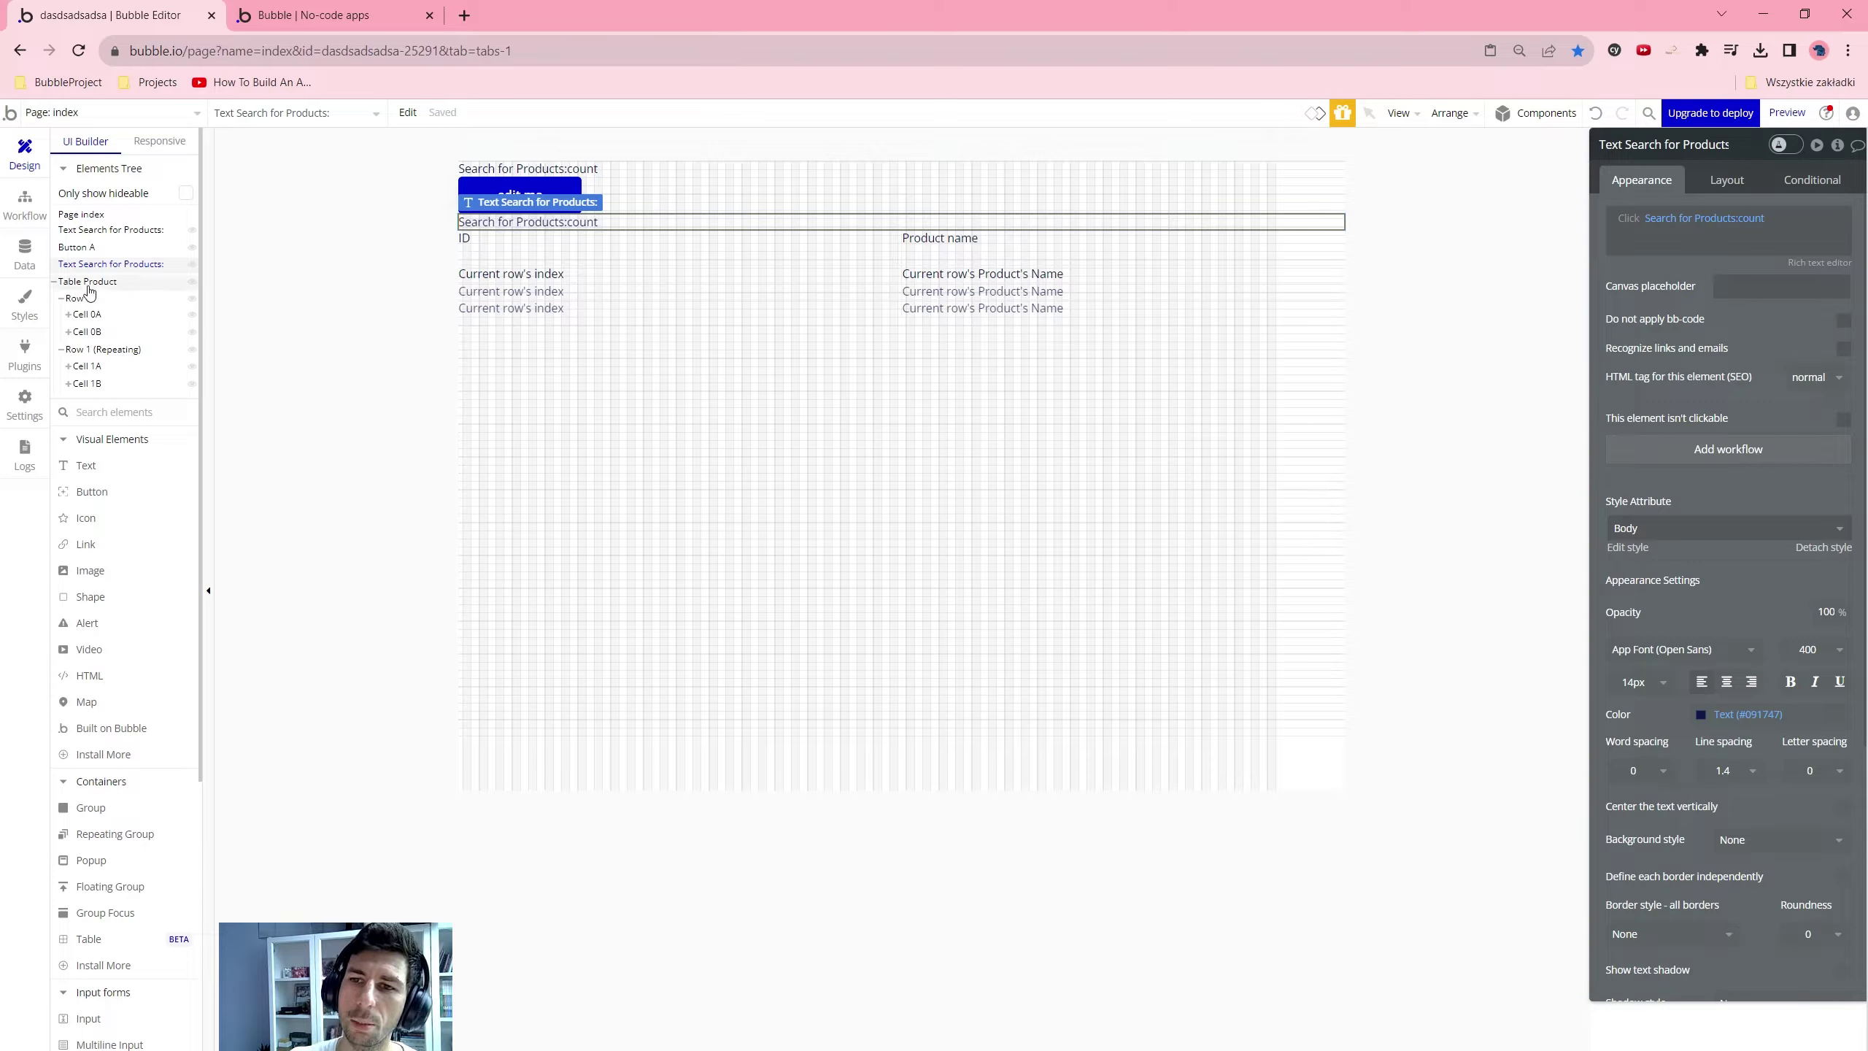
Create a custom state named Page on the product table
click(1096, 309)
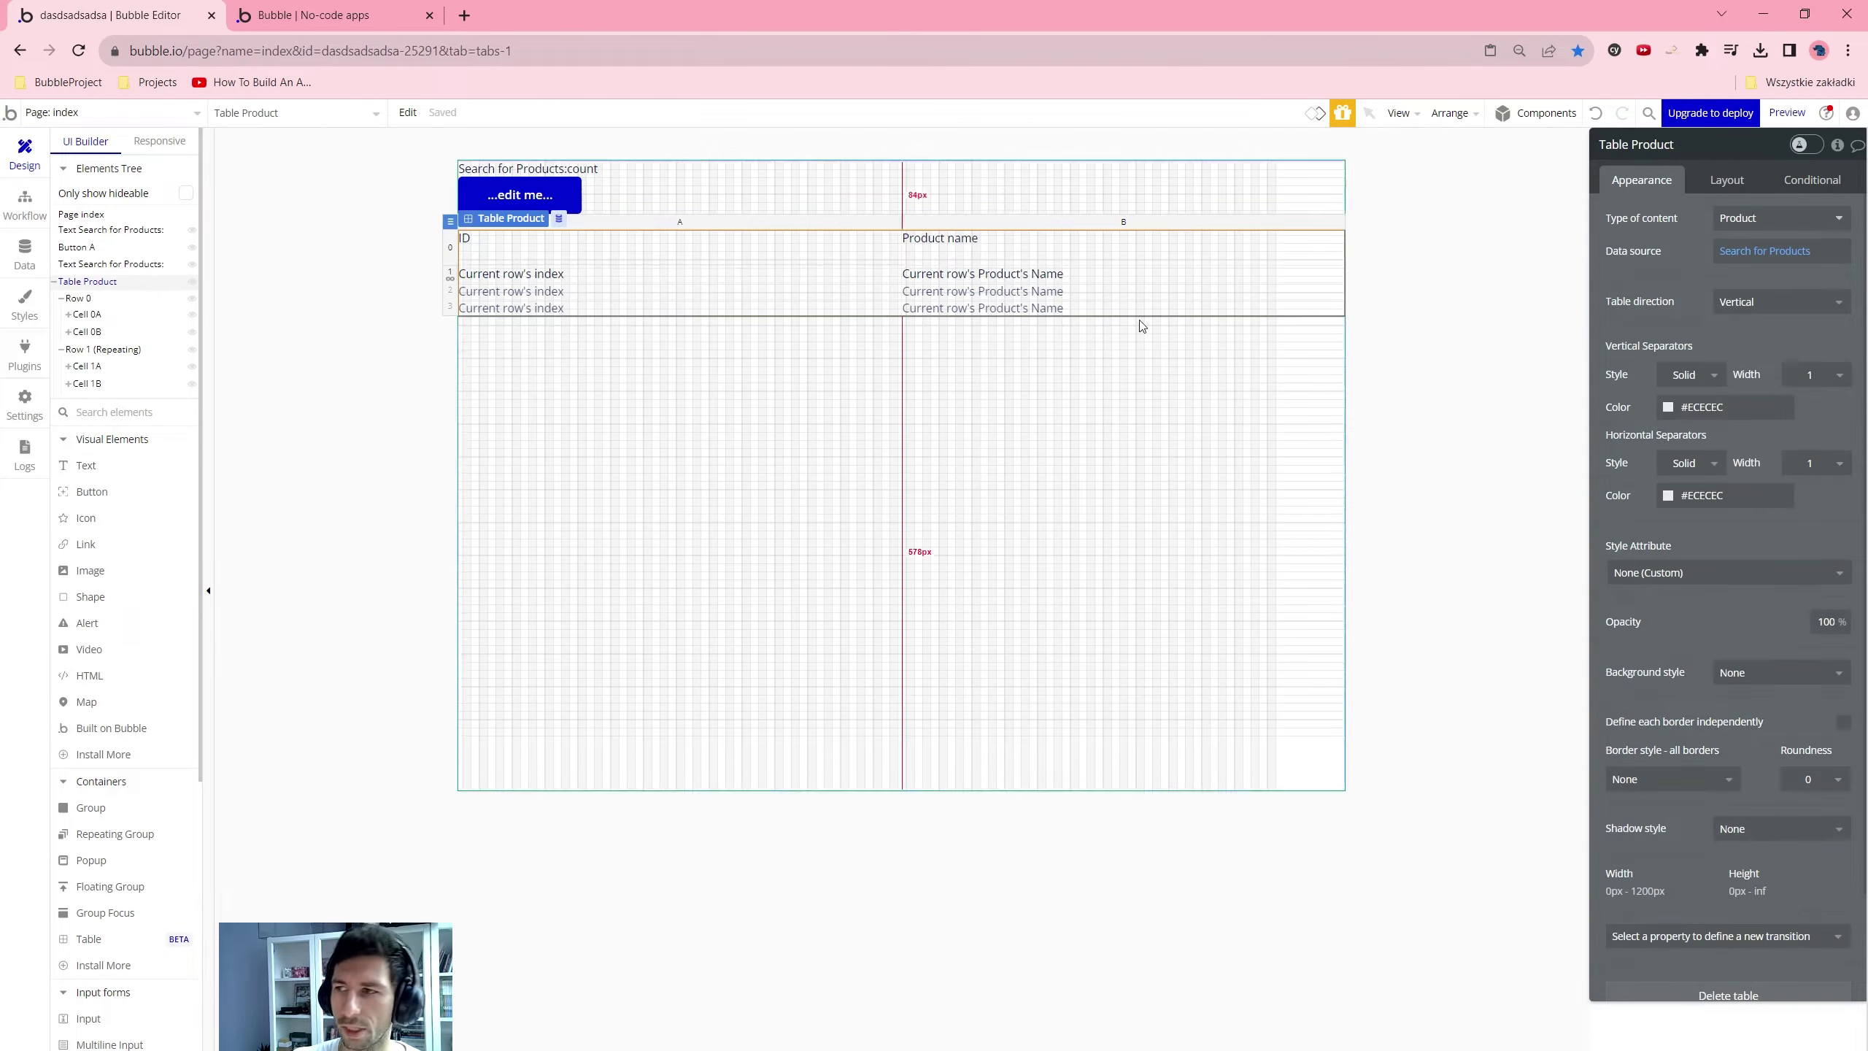
click(1822, 185)
click(1840, 151)
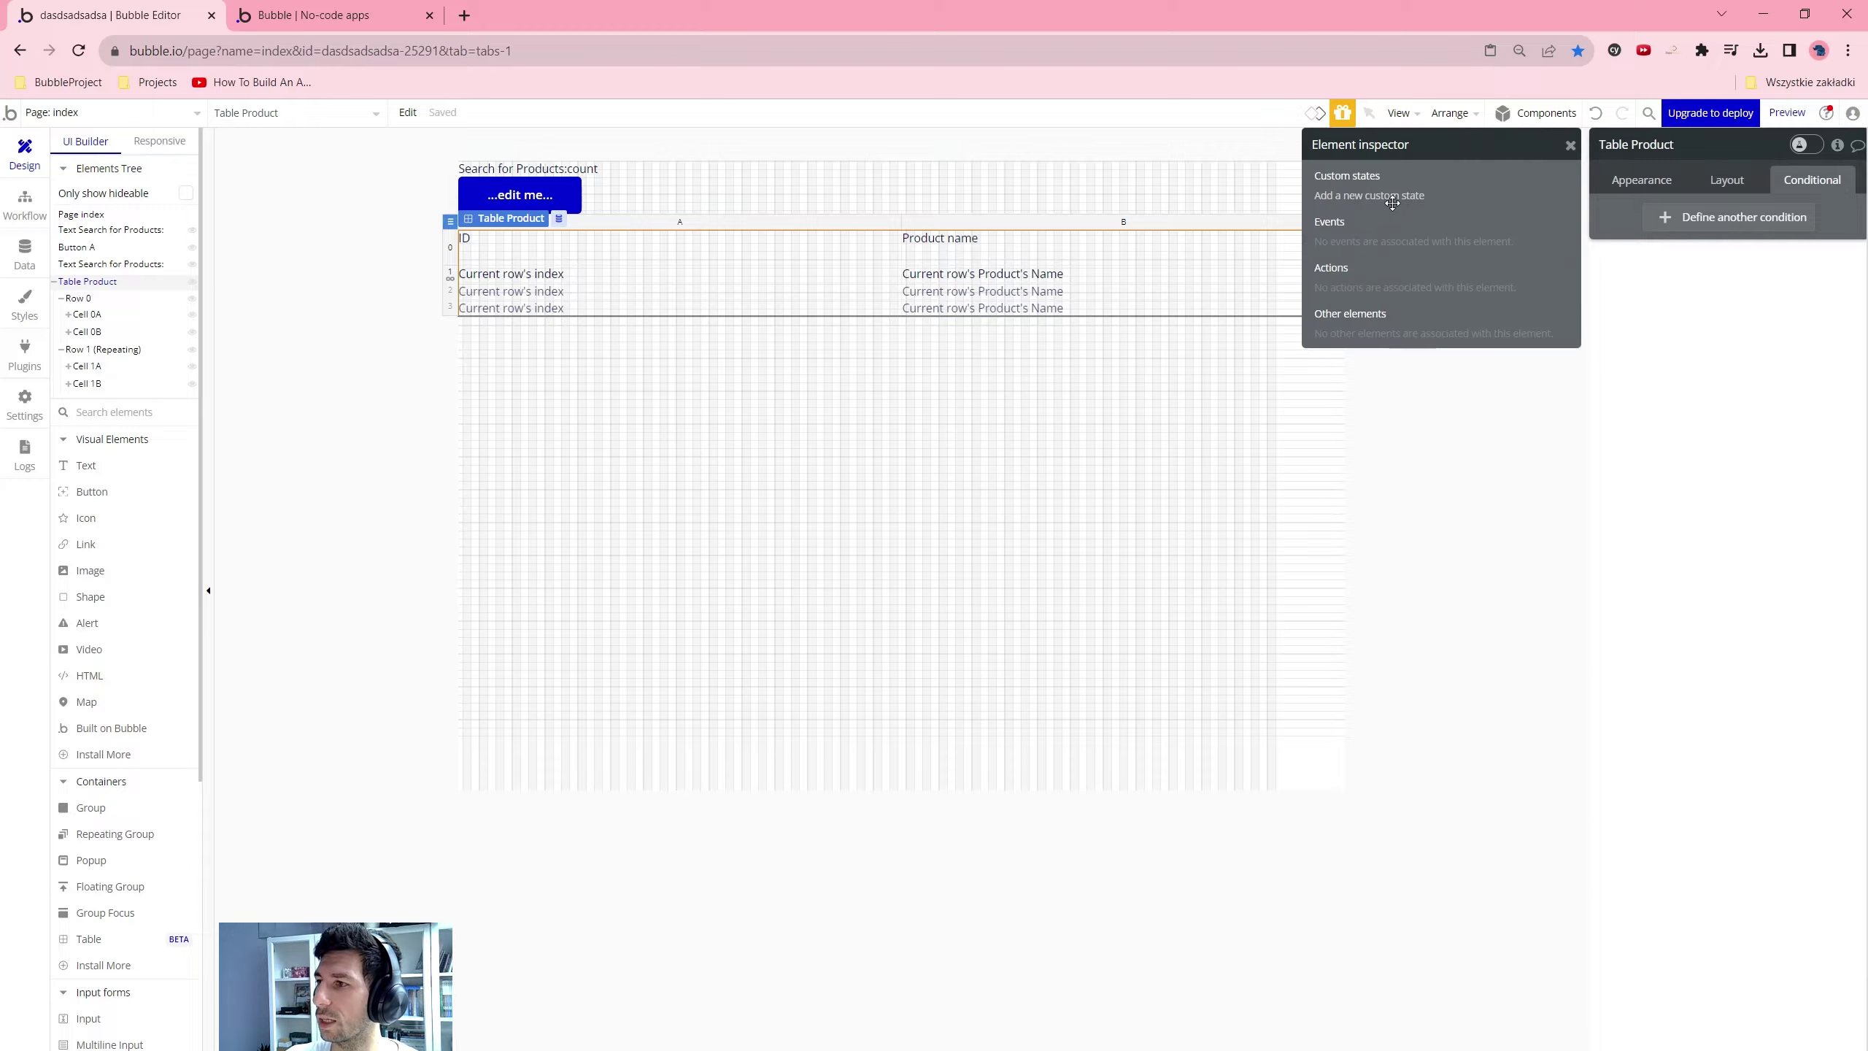
click(1392, 197)
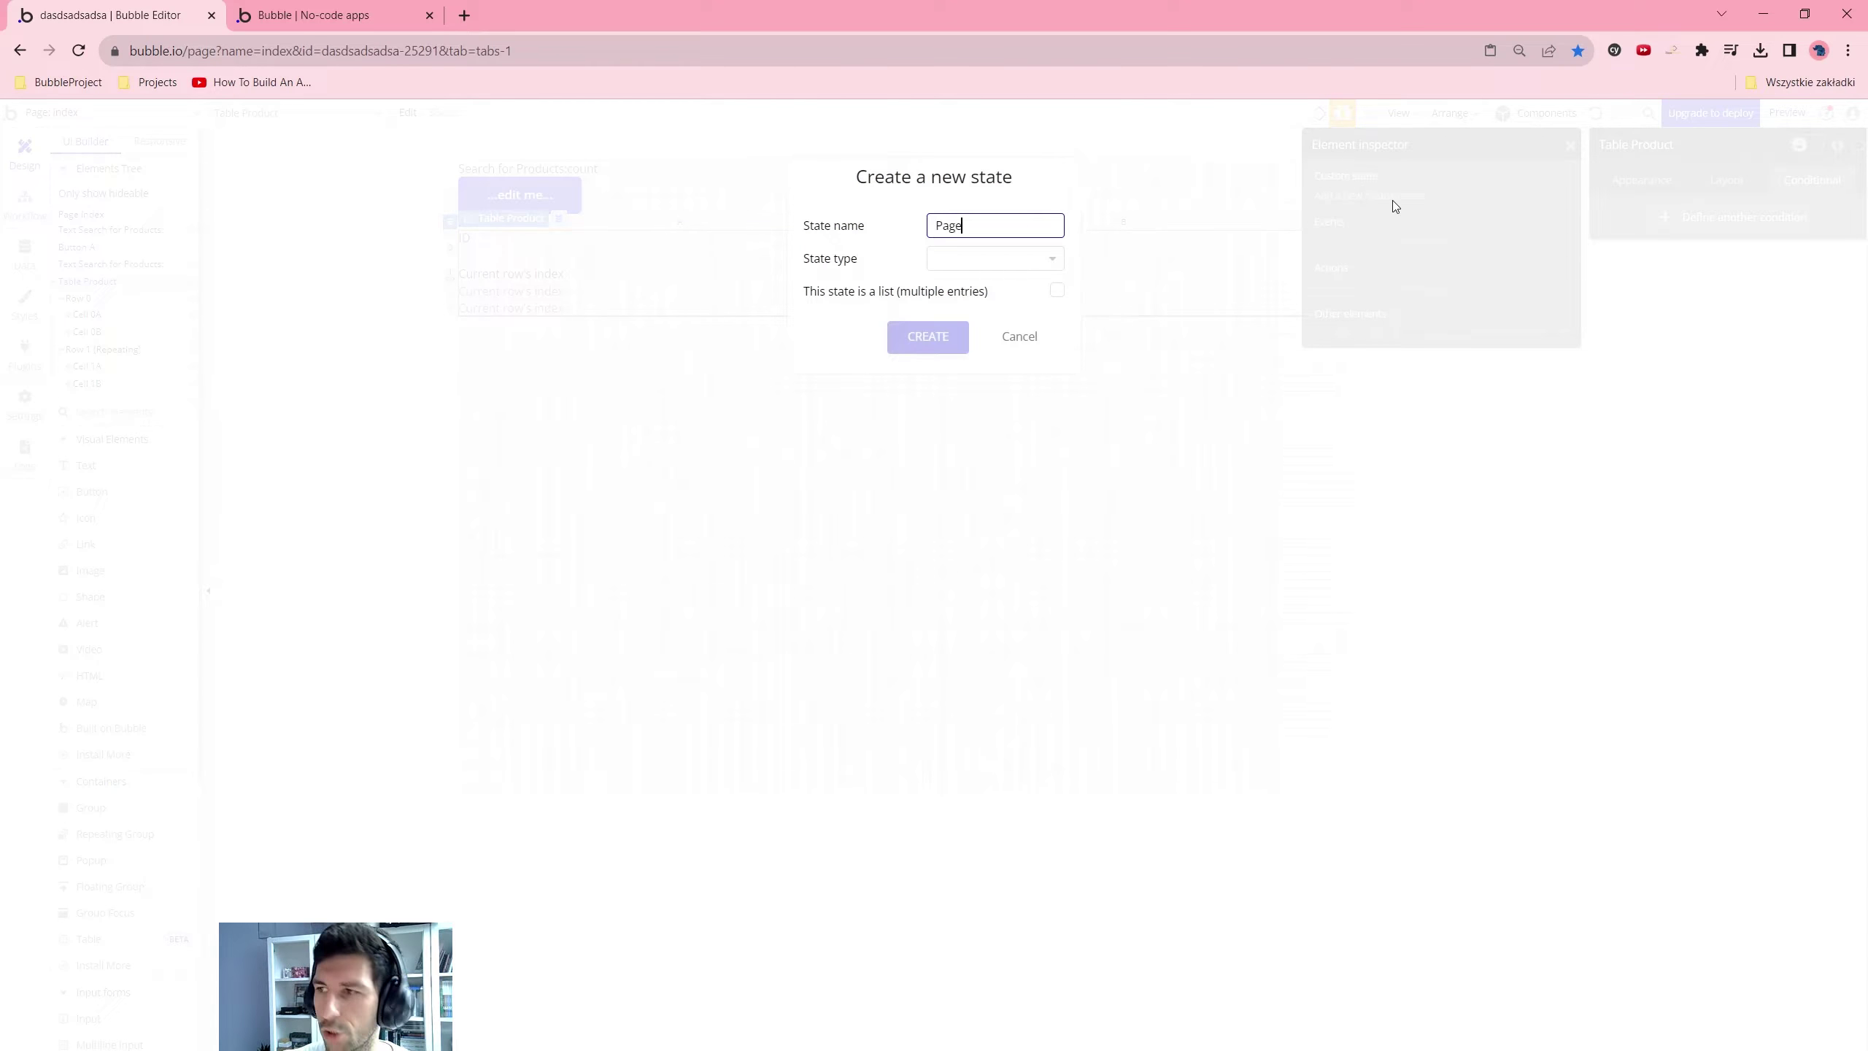
key(Tab)
click(1020, 336)
Replace the content of the count text directly above the table with "Page"
click(563, 223)
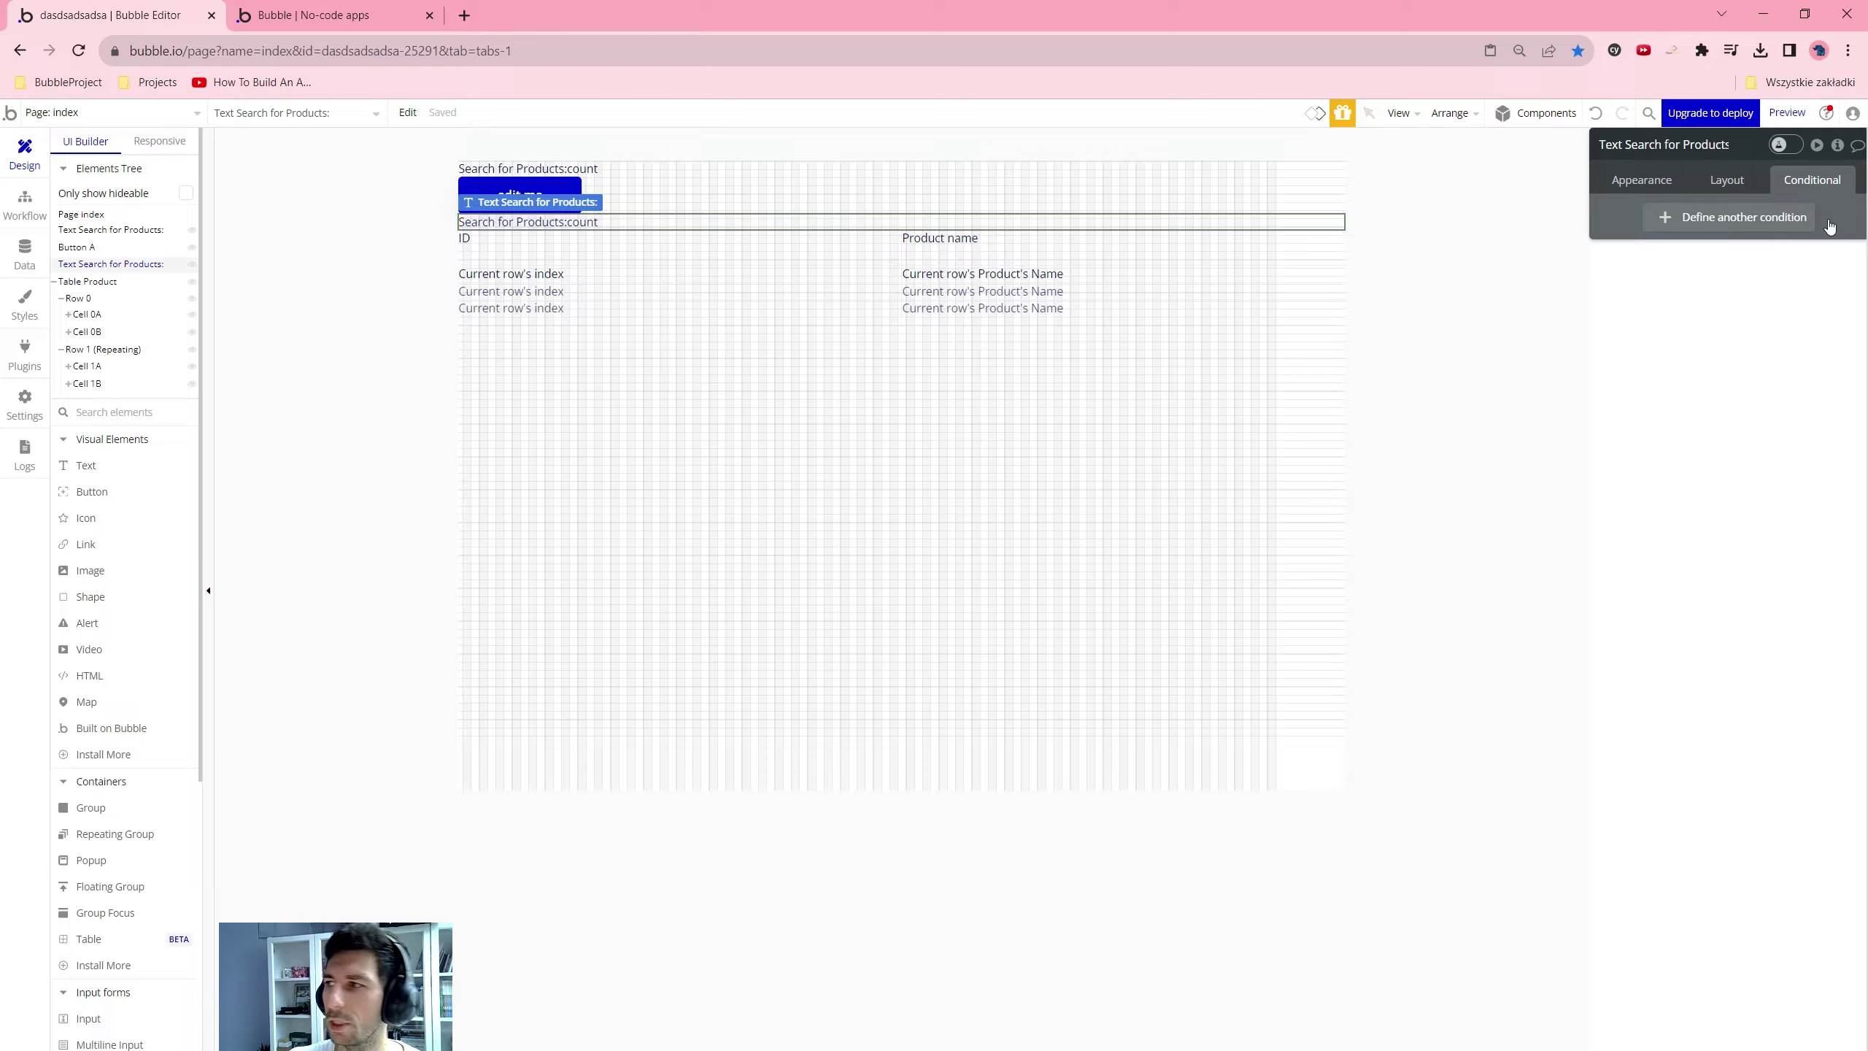
click(1667, 183)
click(1760, 229)
key(BackSpace)
key(BackSpace)
key(BackSpace)
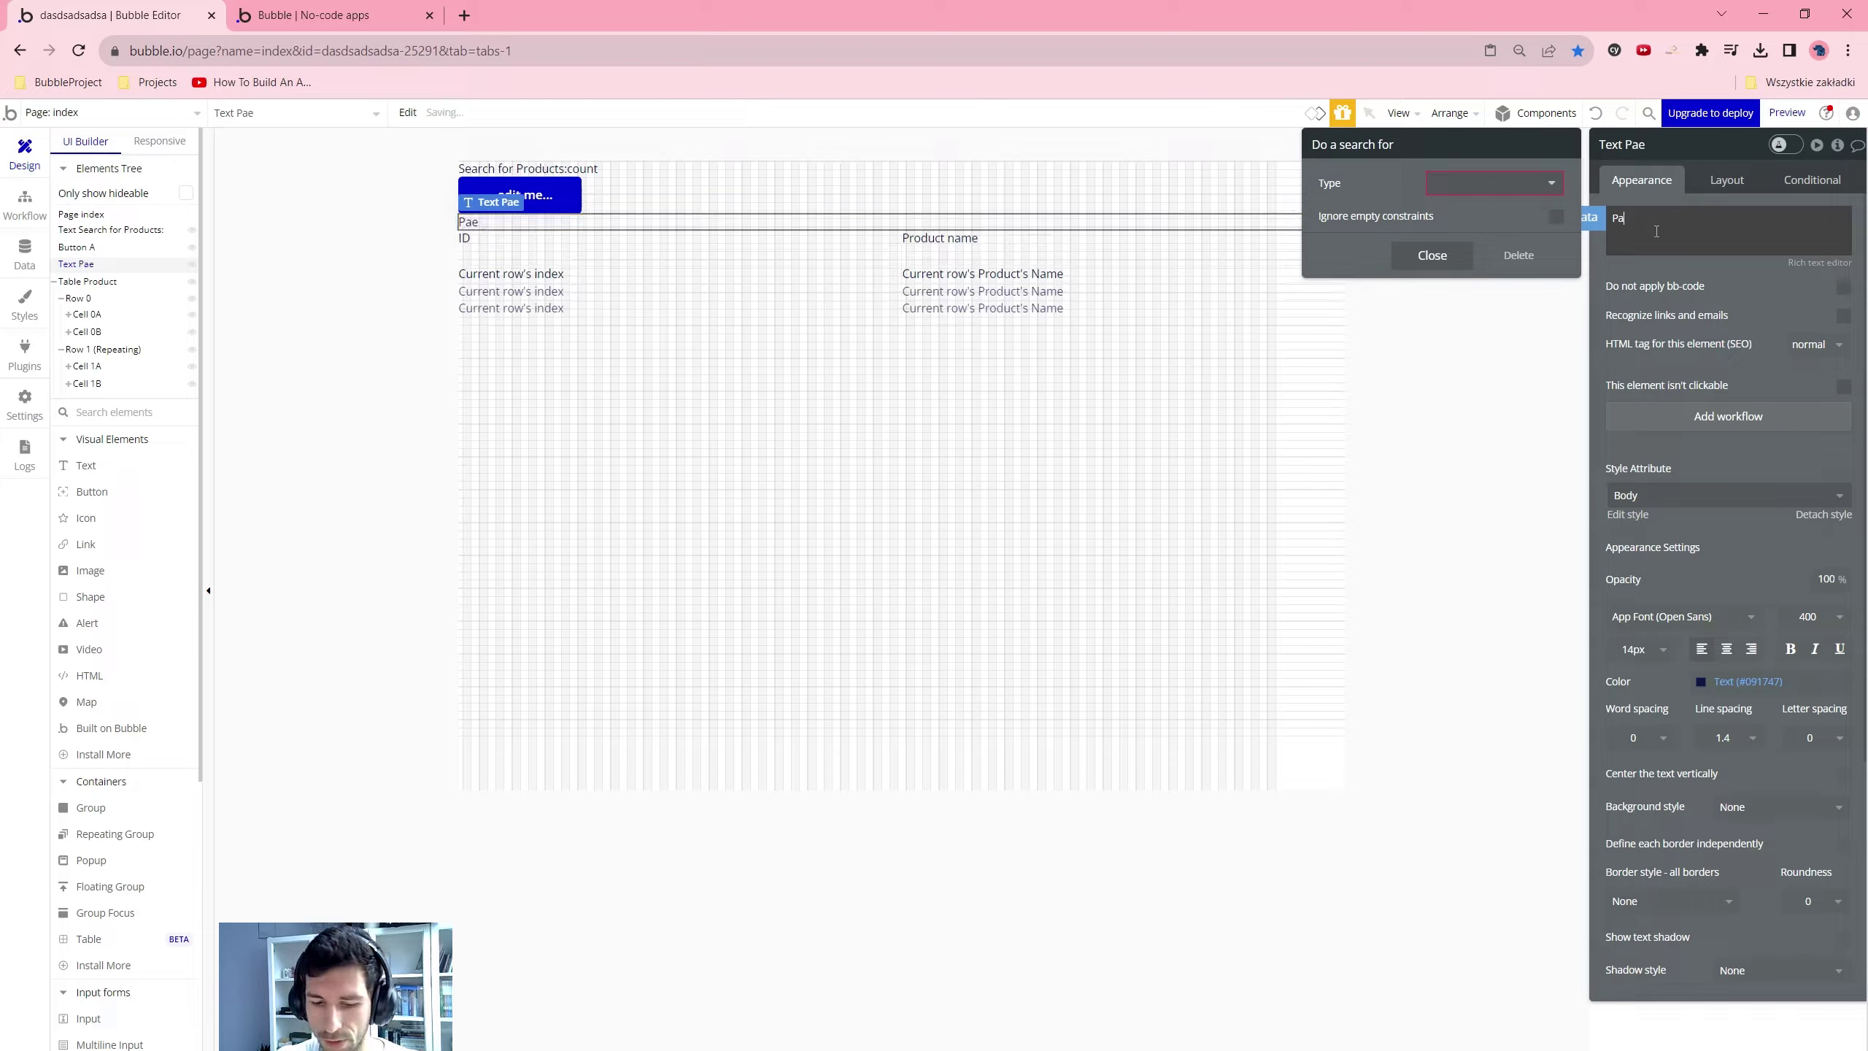
click(1692, 229)
Insert the dynamic value Table Product's Page after "Page", append "of" and start another dynamic expression
double_click(1676, 223)
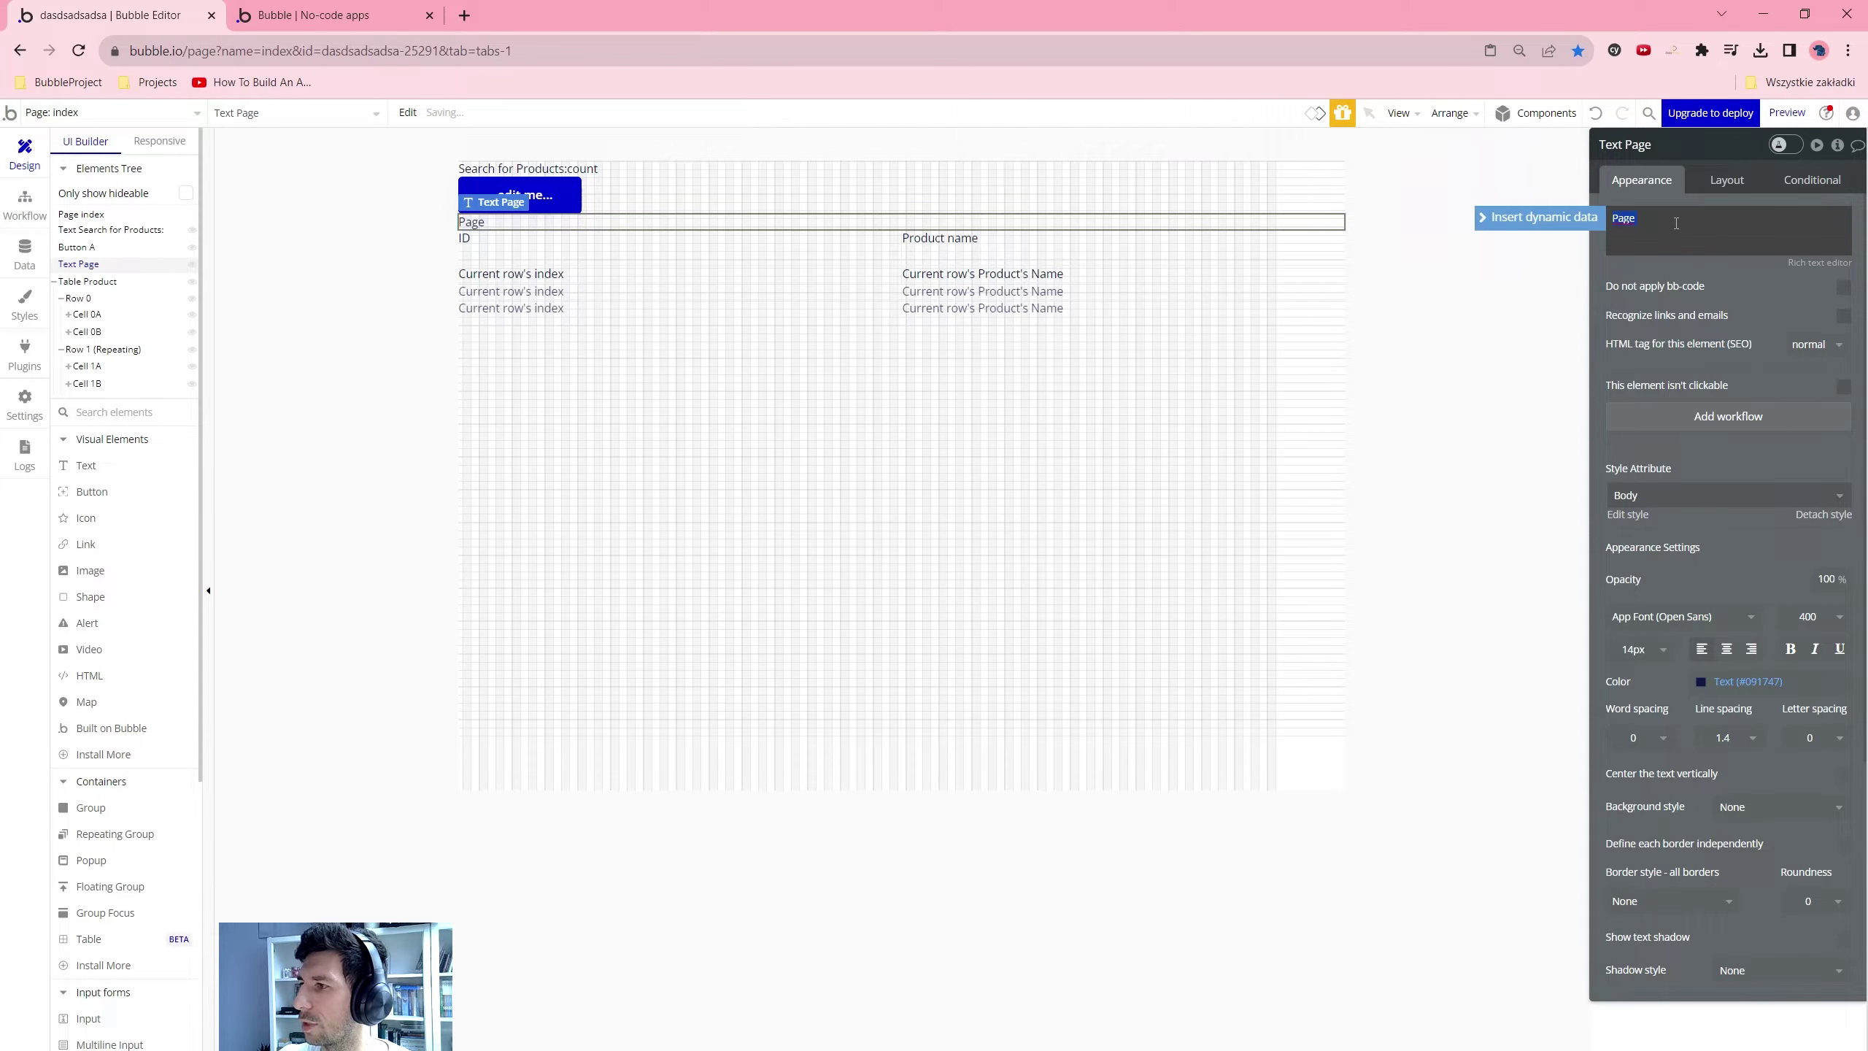
click(1539, 217)
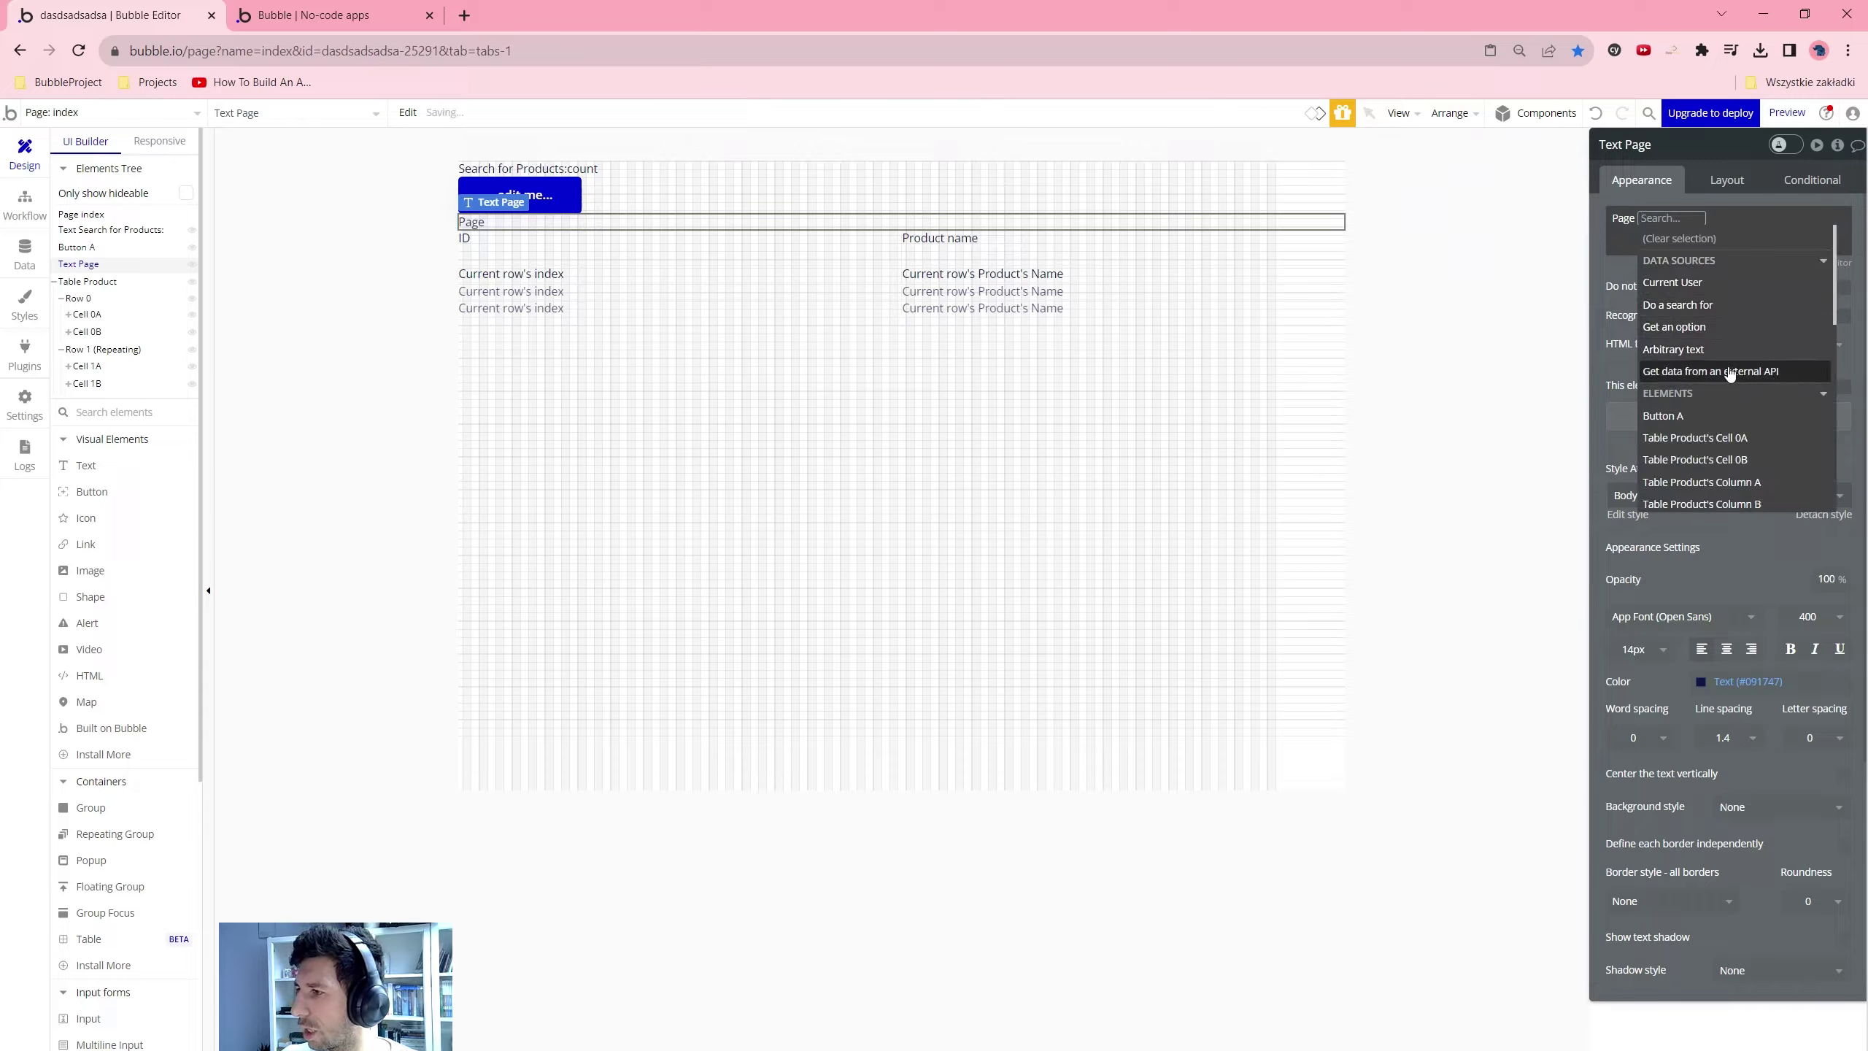
scroll(1712, 441, down, 2)
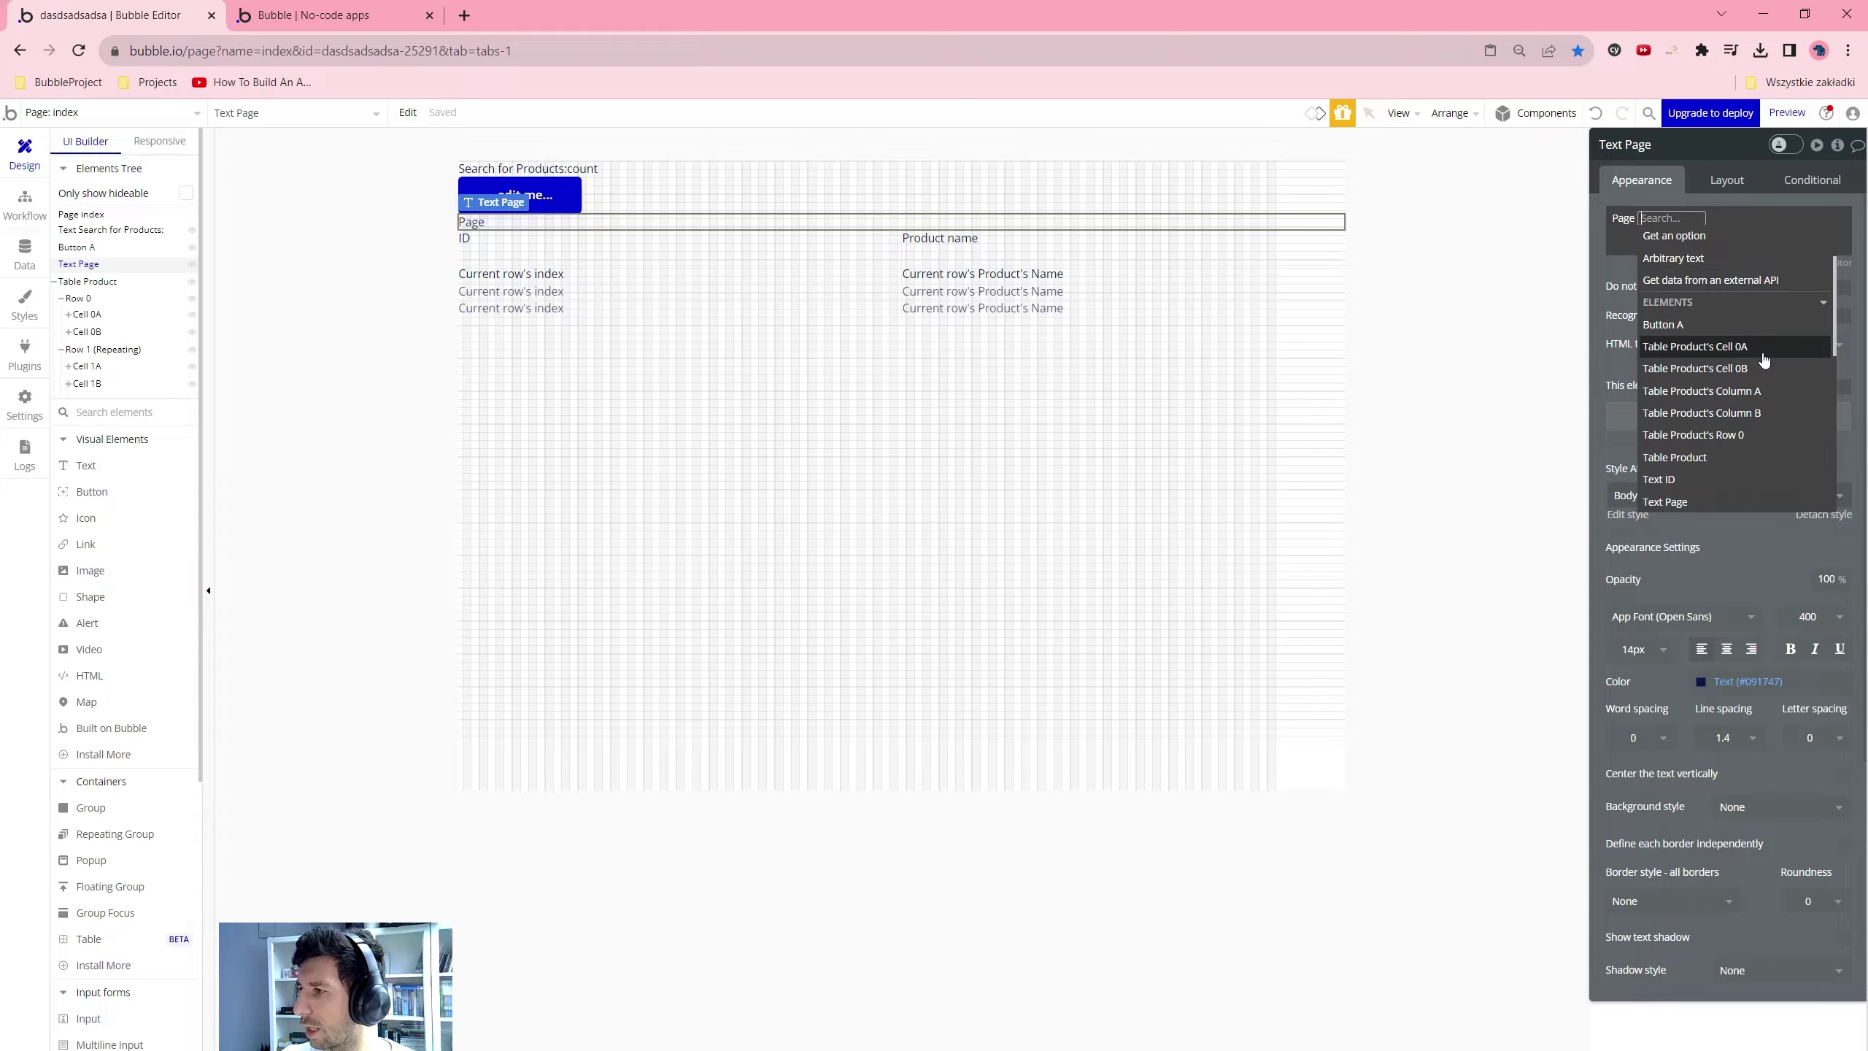
click(1716, 467)
click(1765, 284)
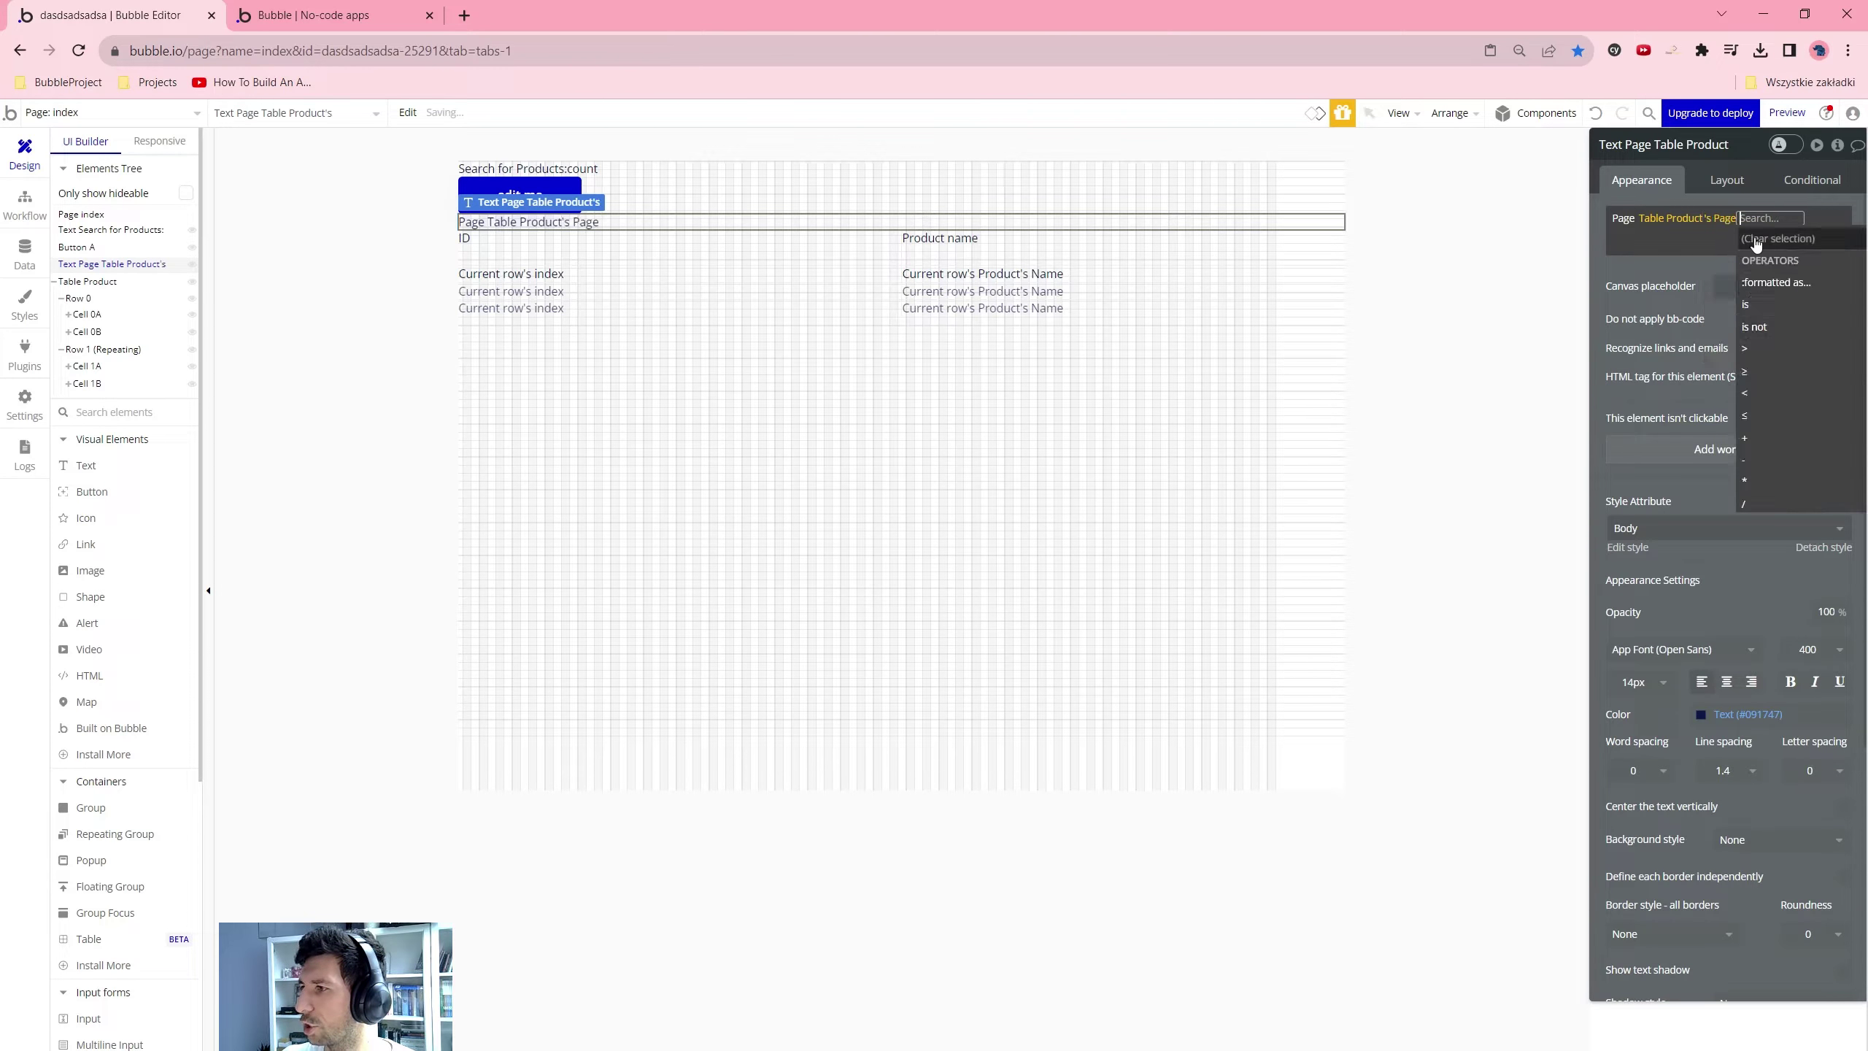
click(1706, 253)
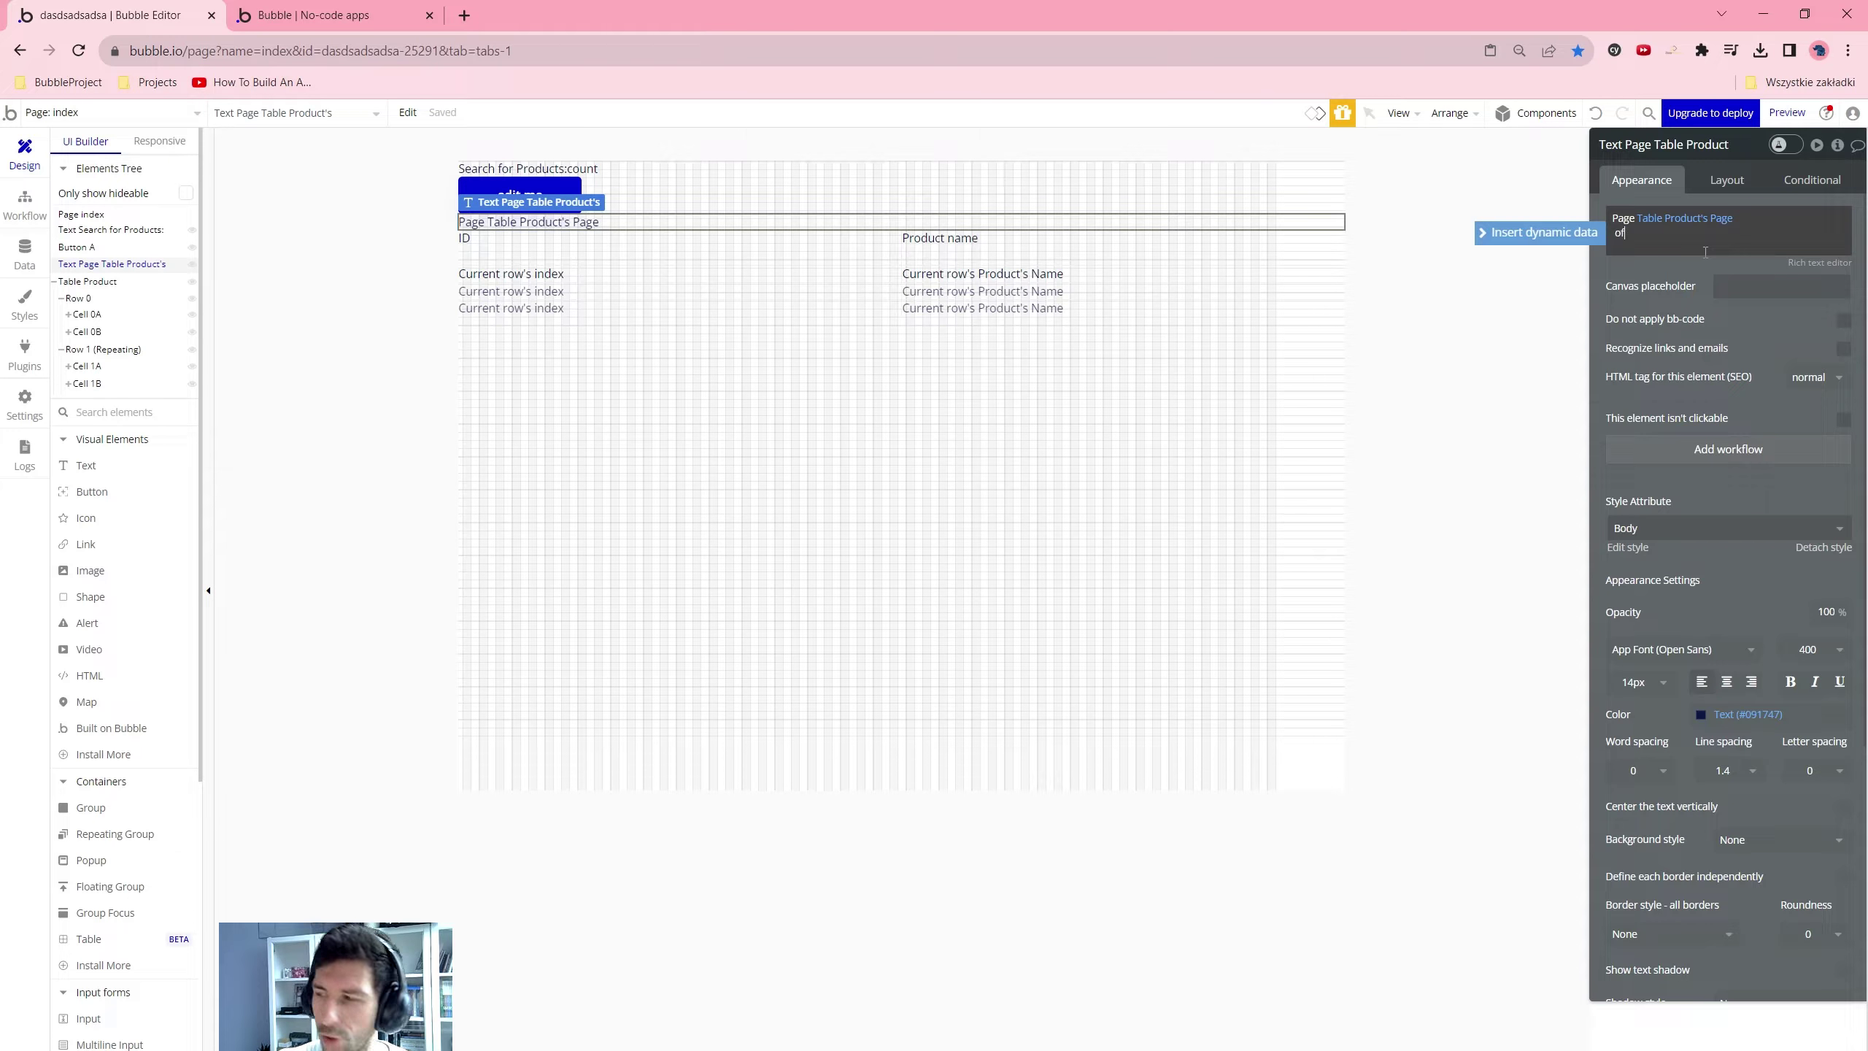
click(1588, 247)
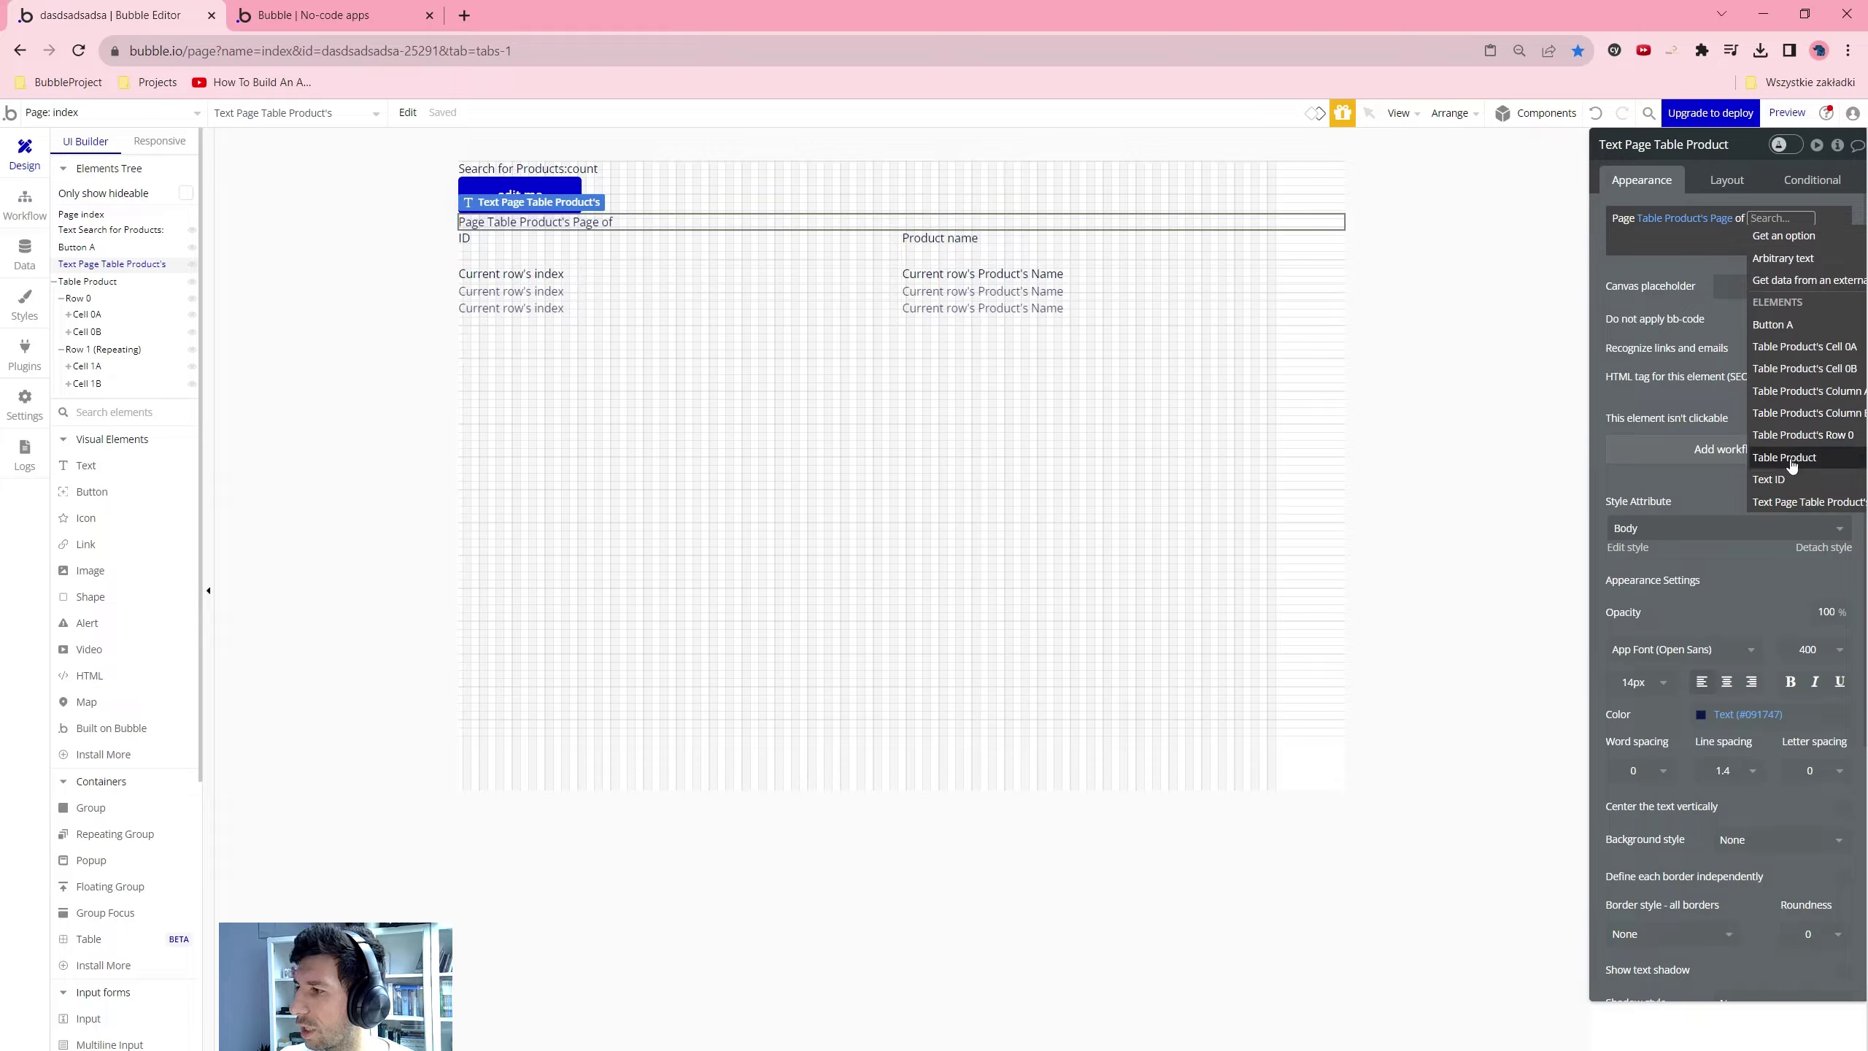
click(1783, 462)
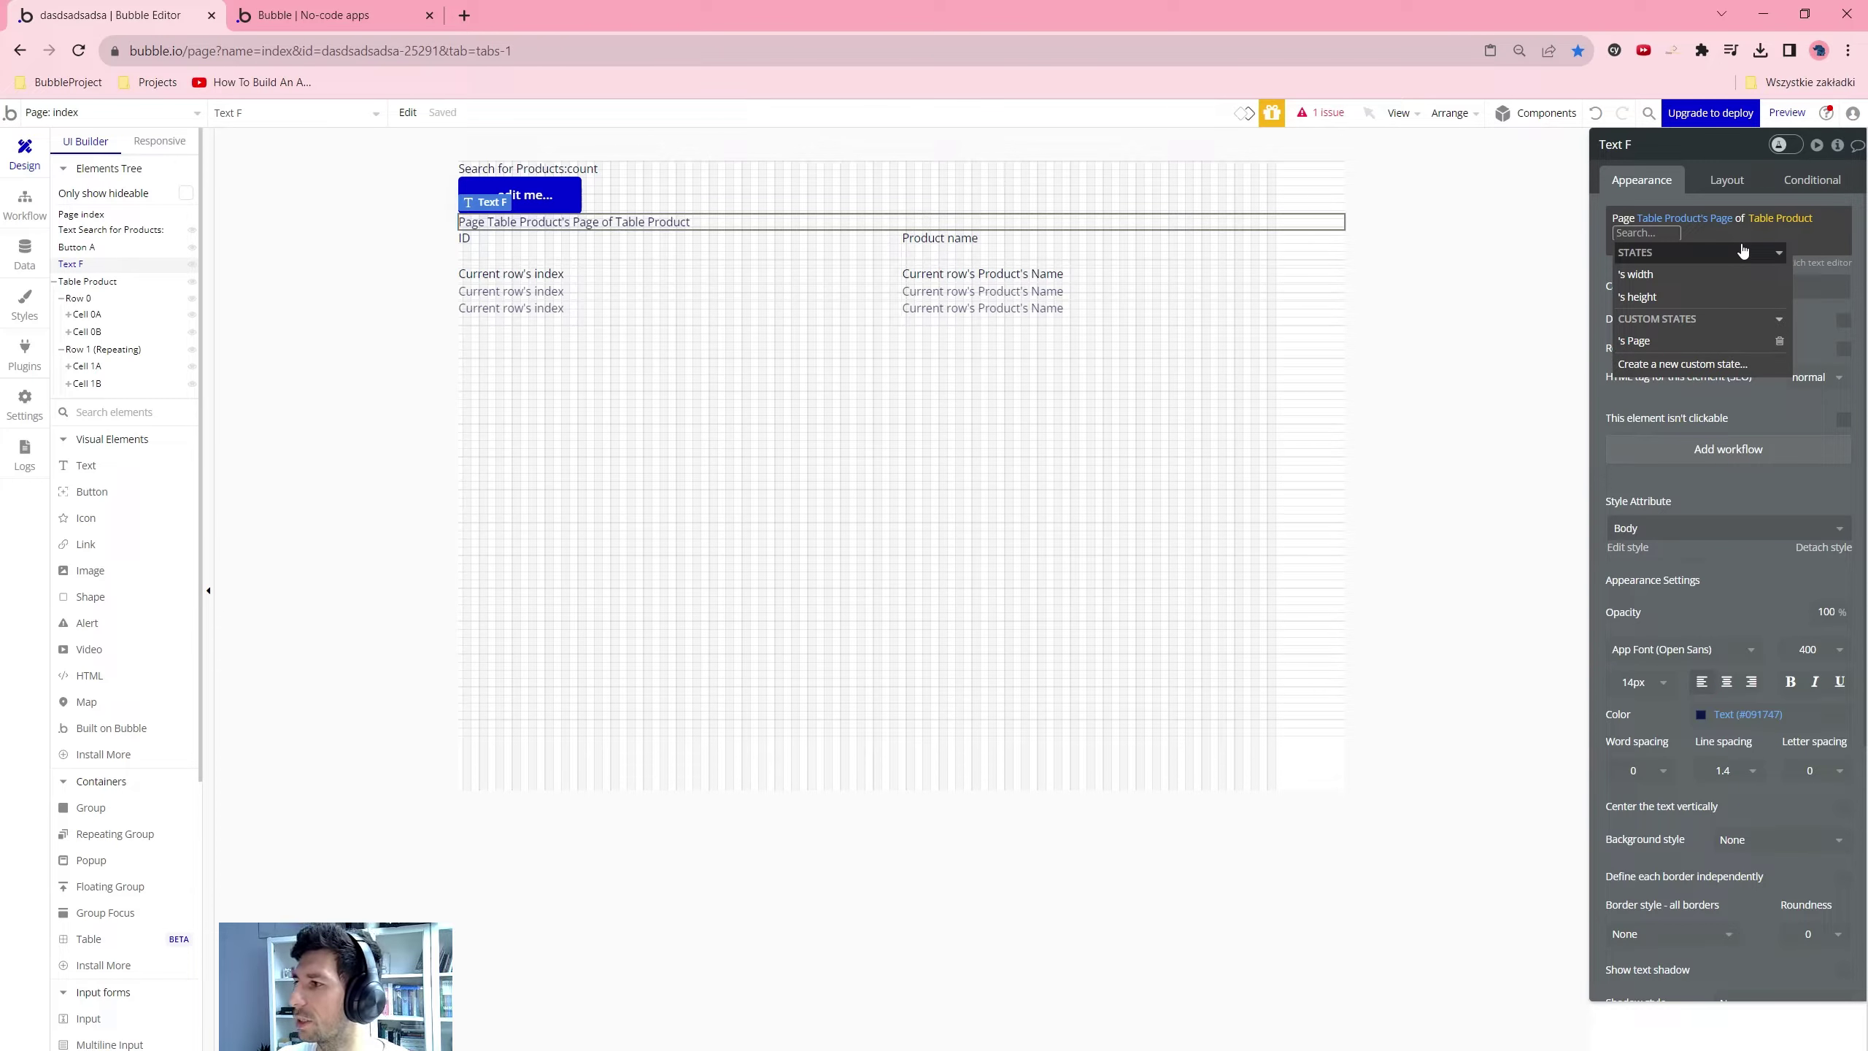
click(1780, 217)
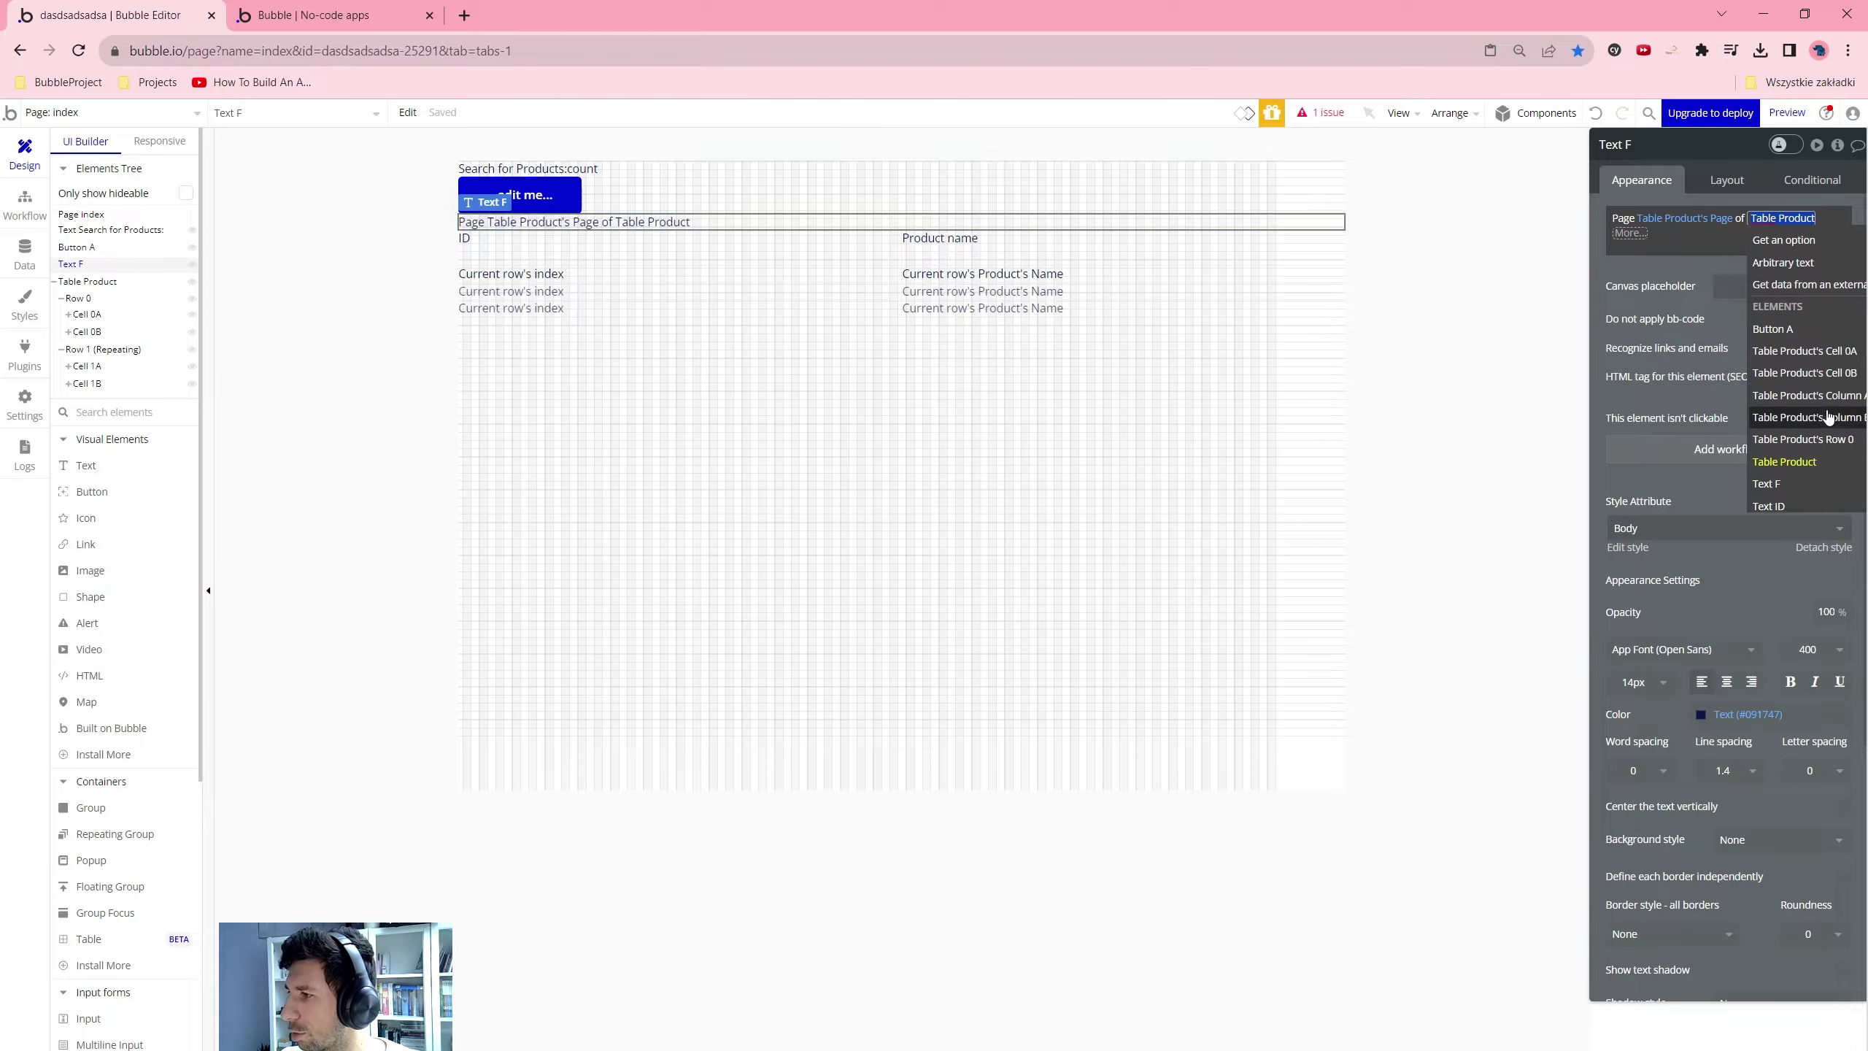
scroll(1816, 434, down, 1)
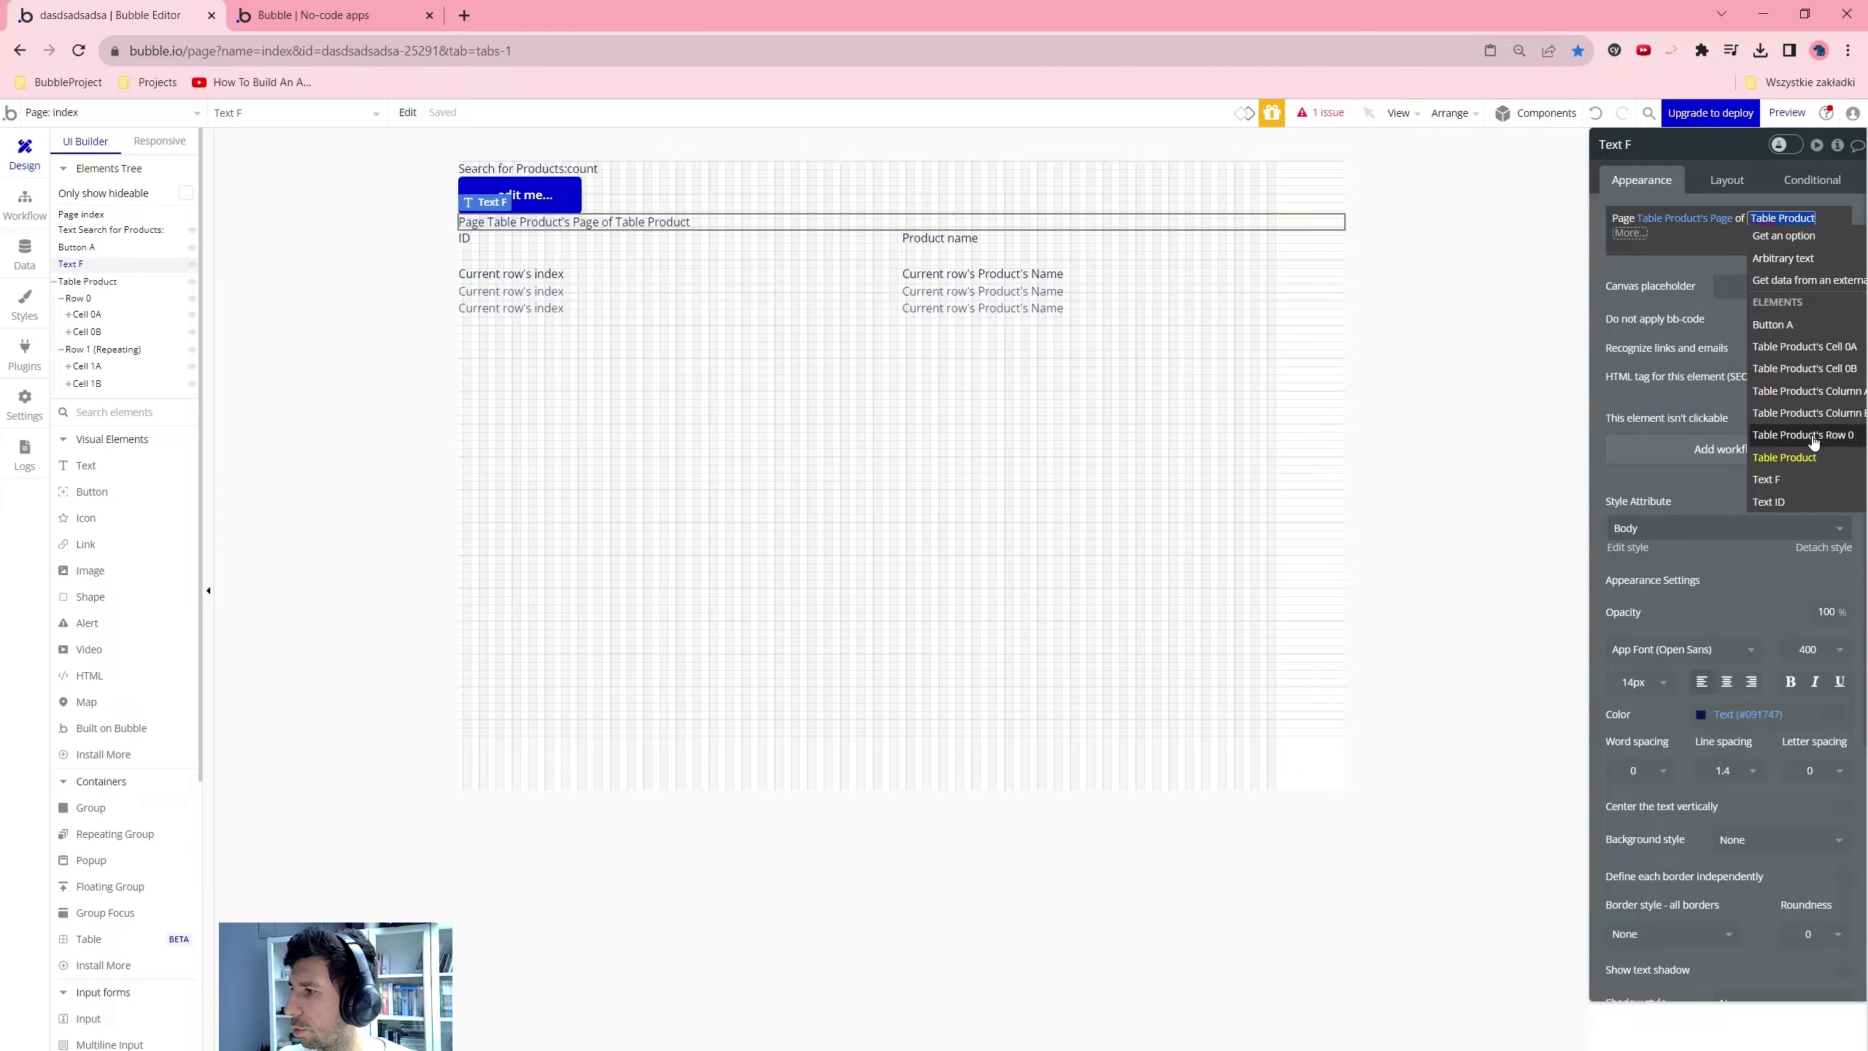
scroll(1801, 456, down, 4)
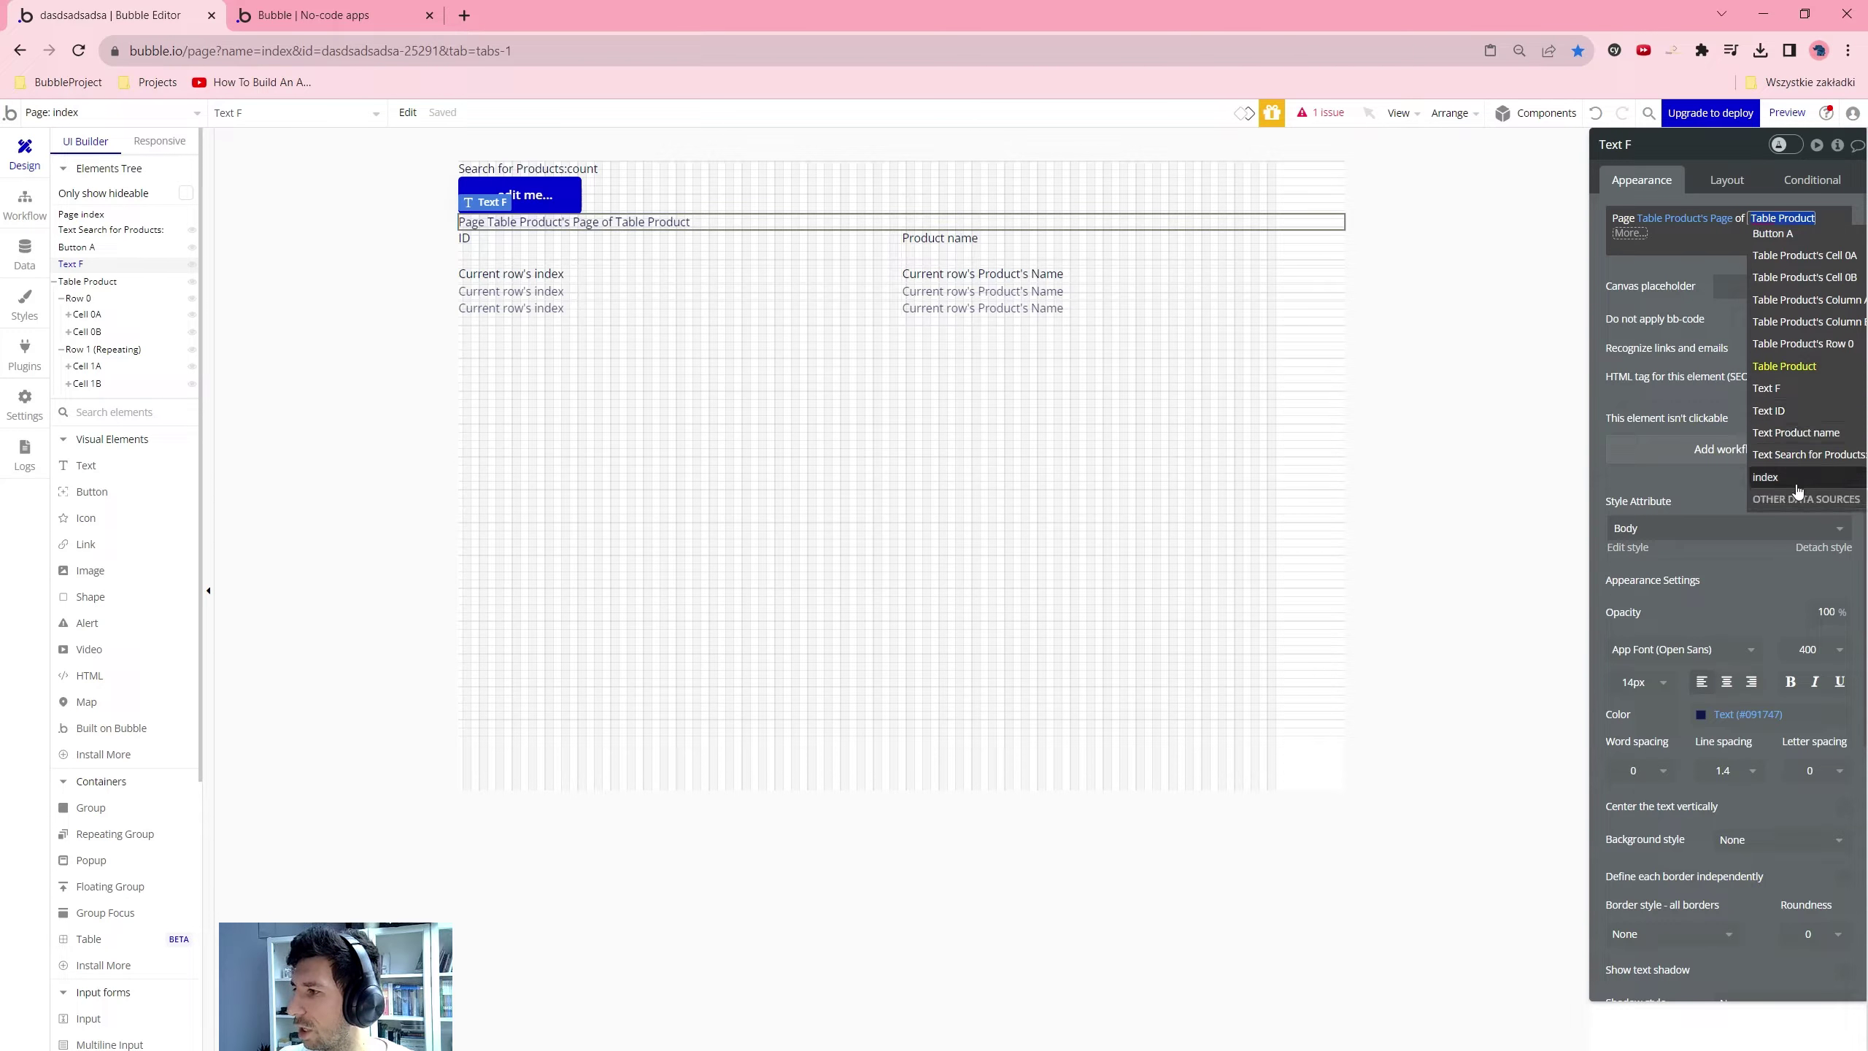
scroll(1794, 456, up, 5)
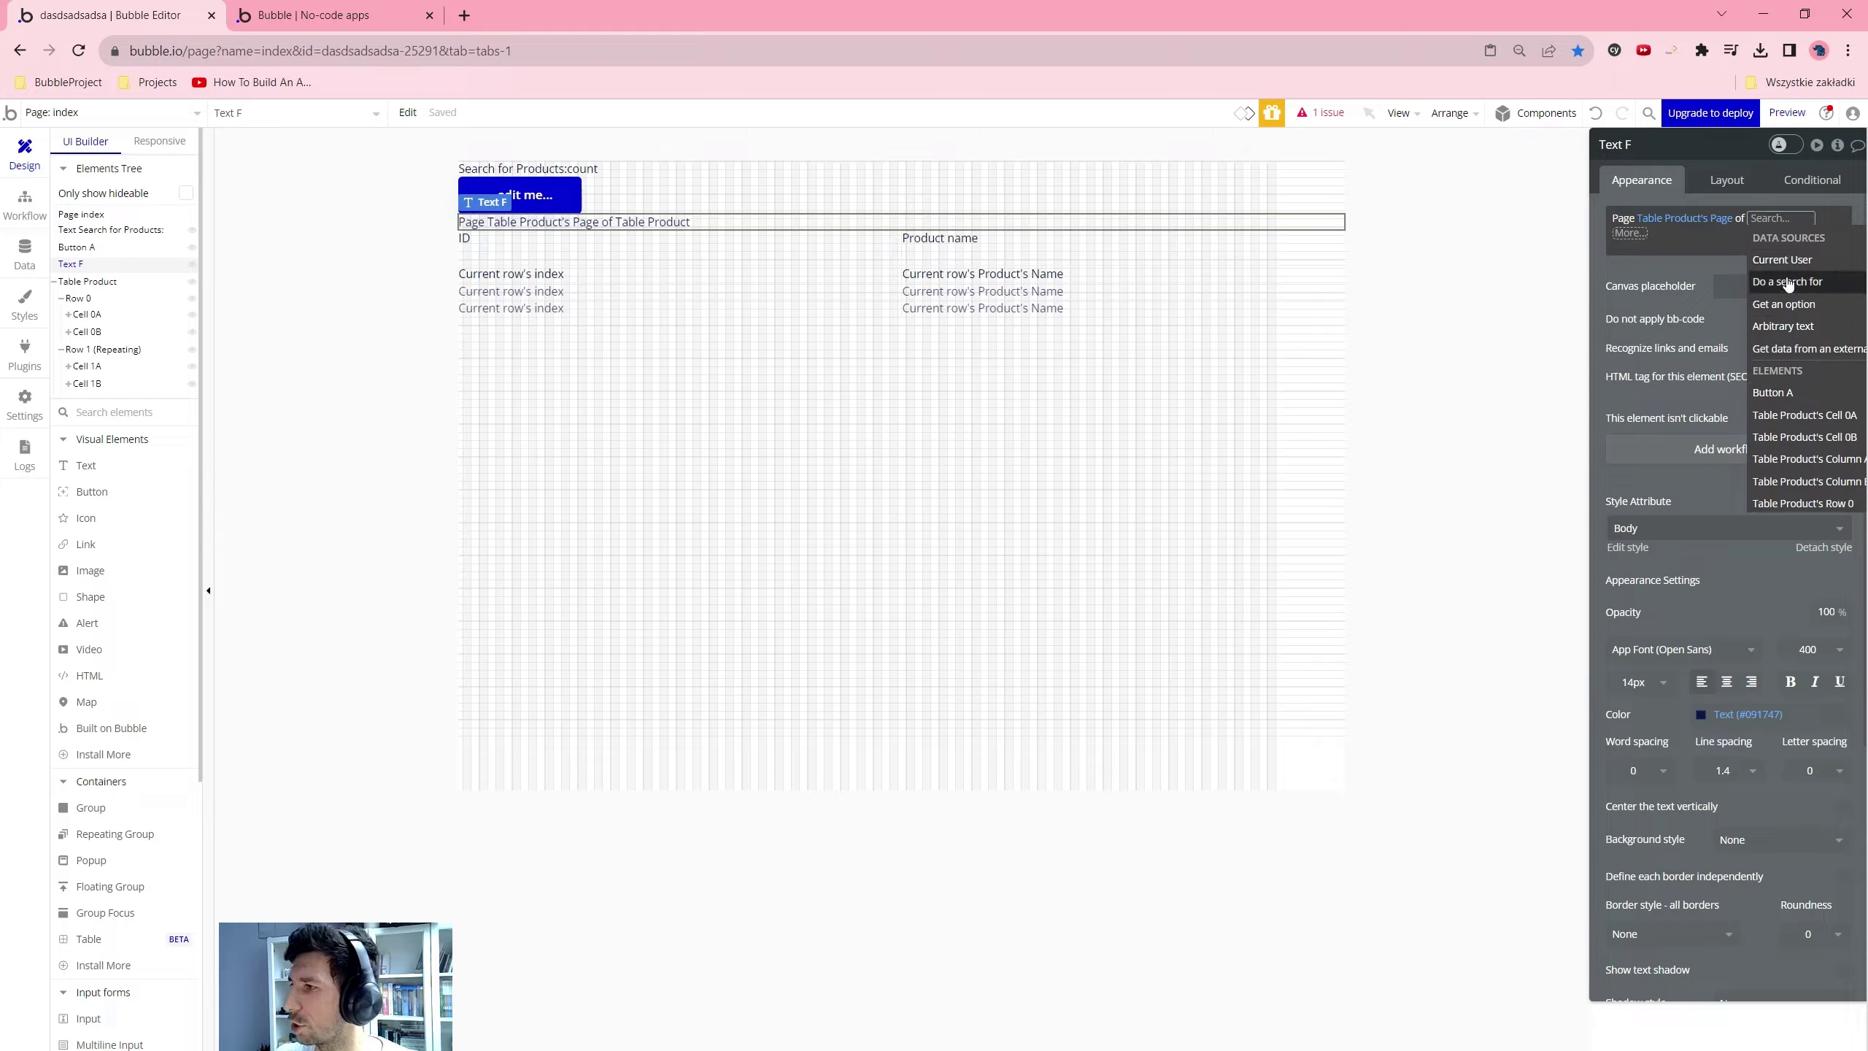
Insert Search for Products:count after "of" in the page indicator text
click(1783, 305)
click(1482, 188)
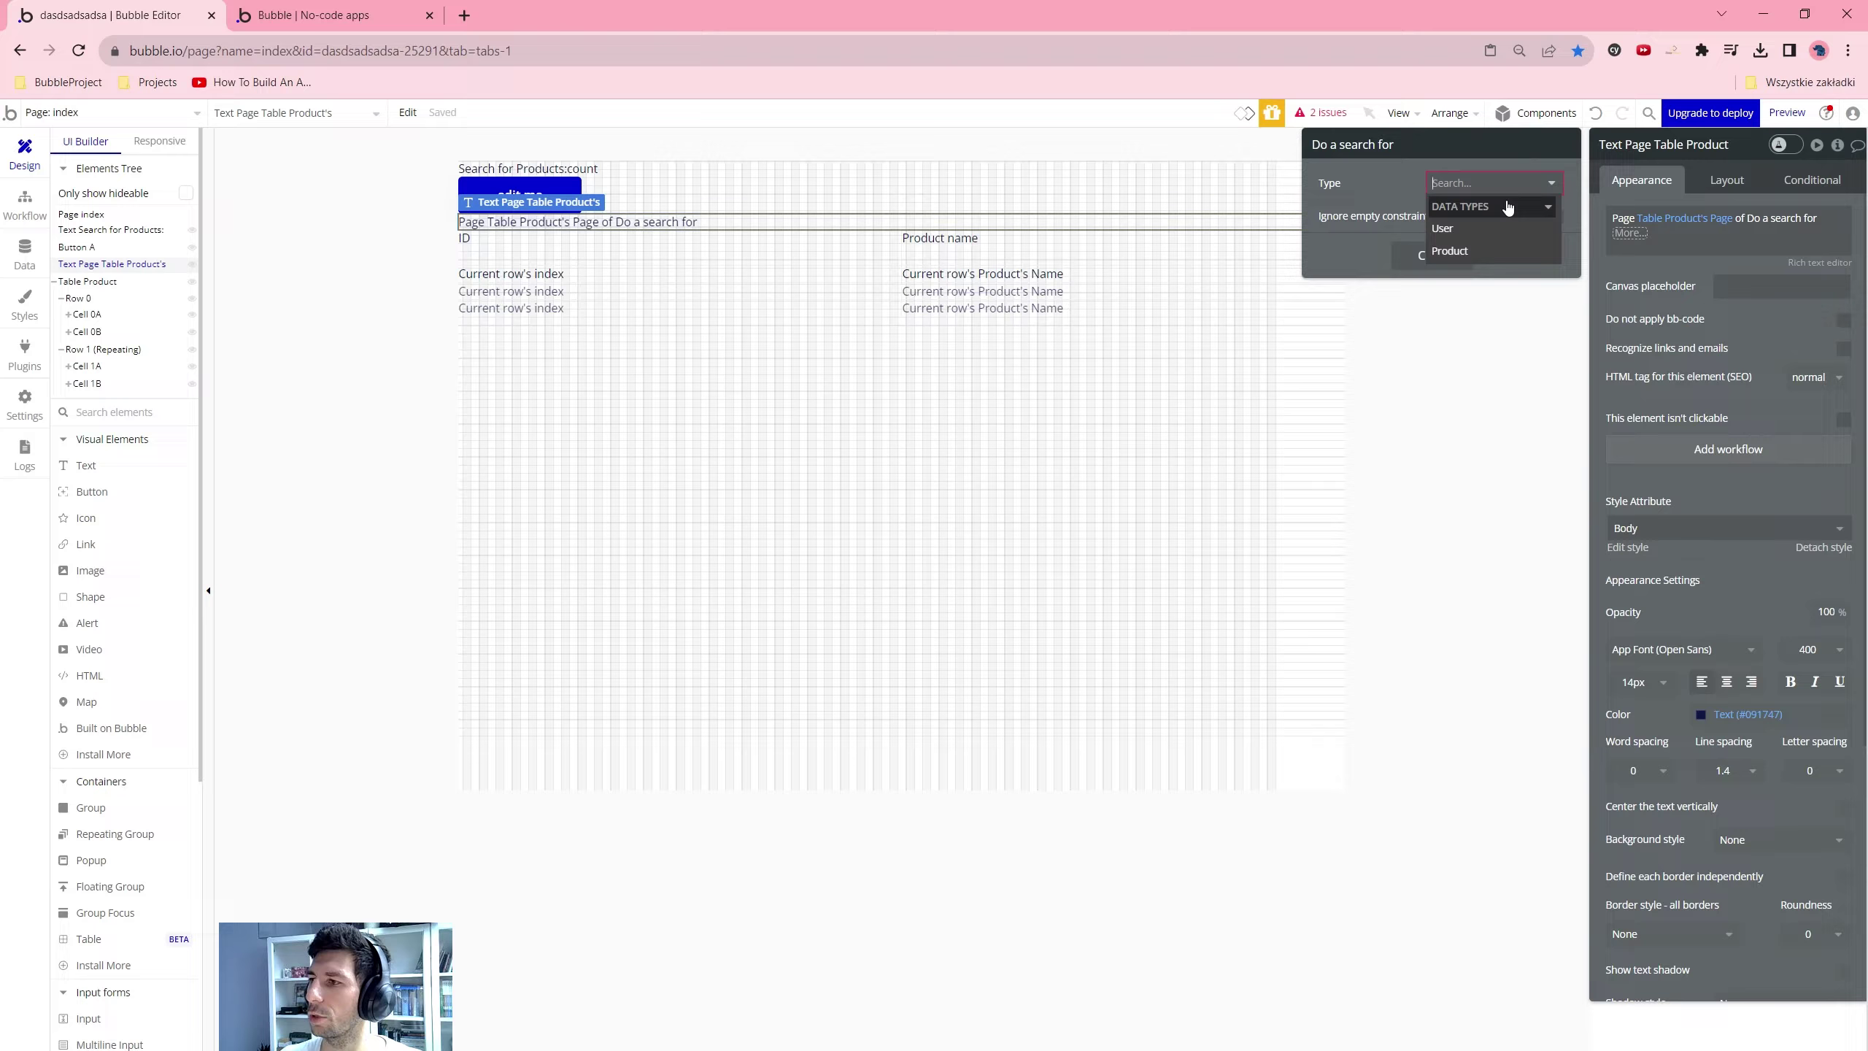
click(1493, 251)
click(1626, 232)
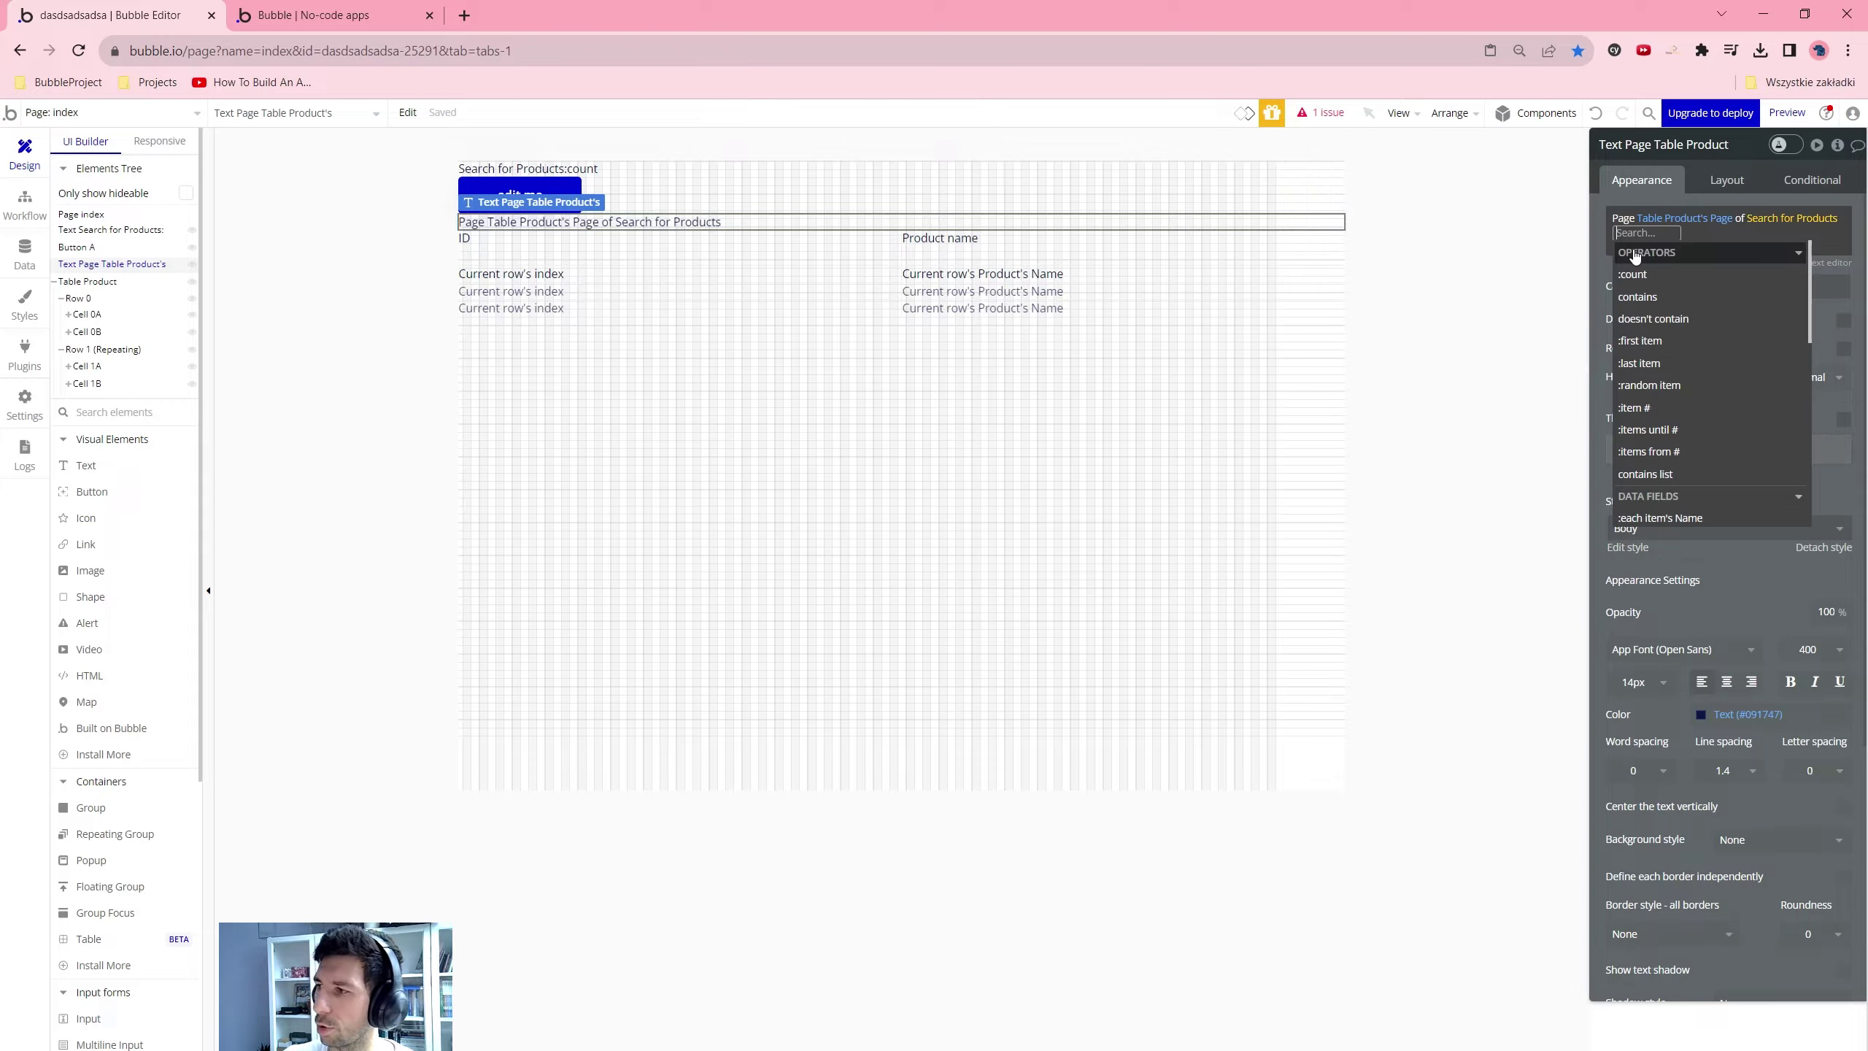
click(1743, 313)
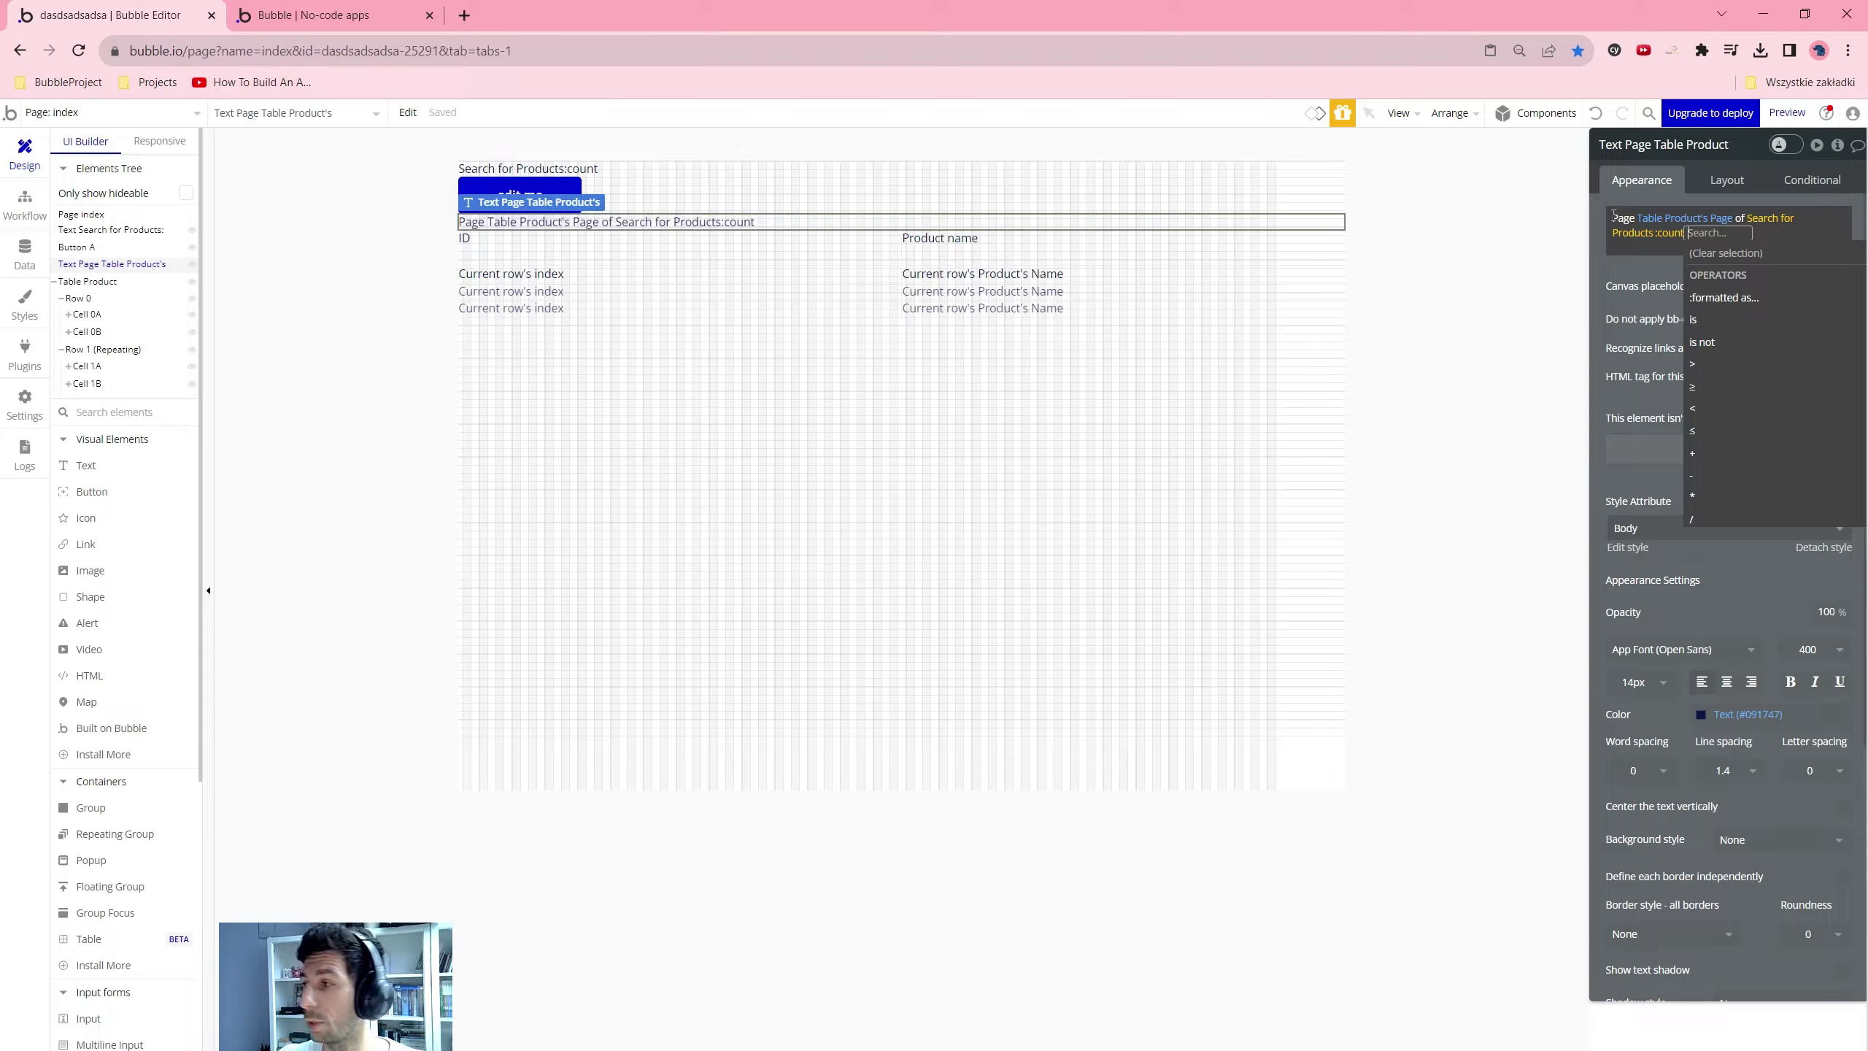
Divide Search for Products:count by 4 in the page indicator text
text(/)
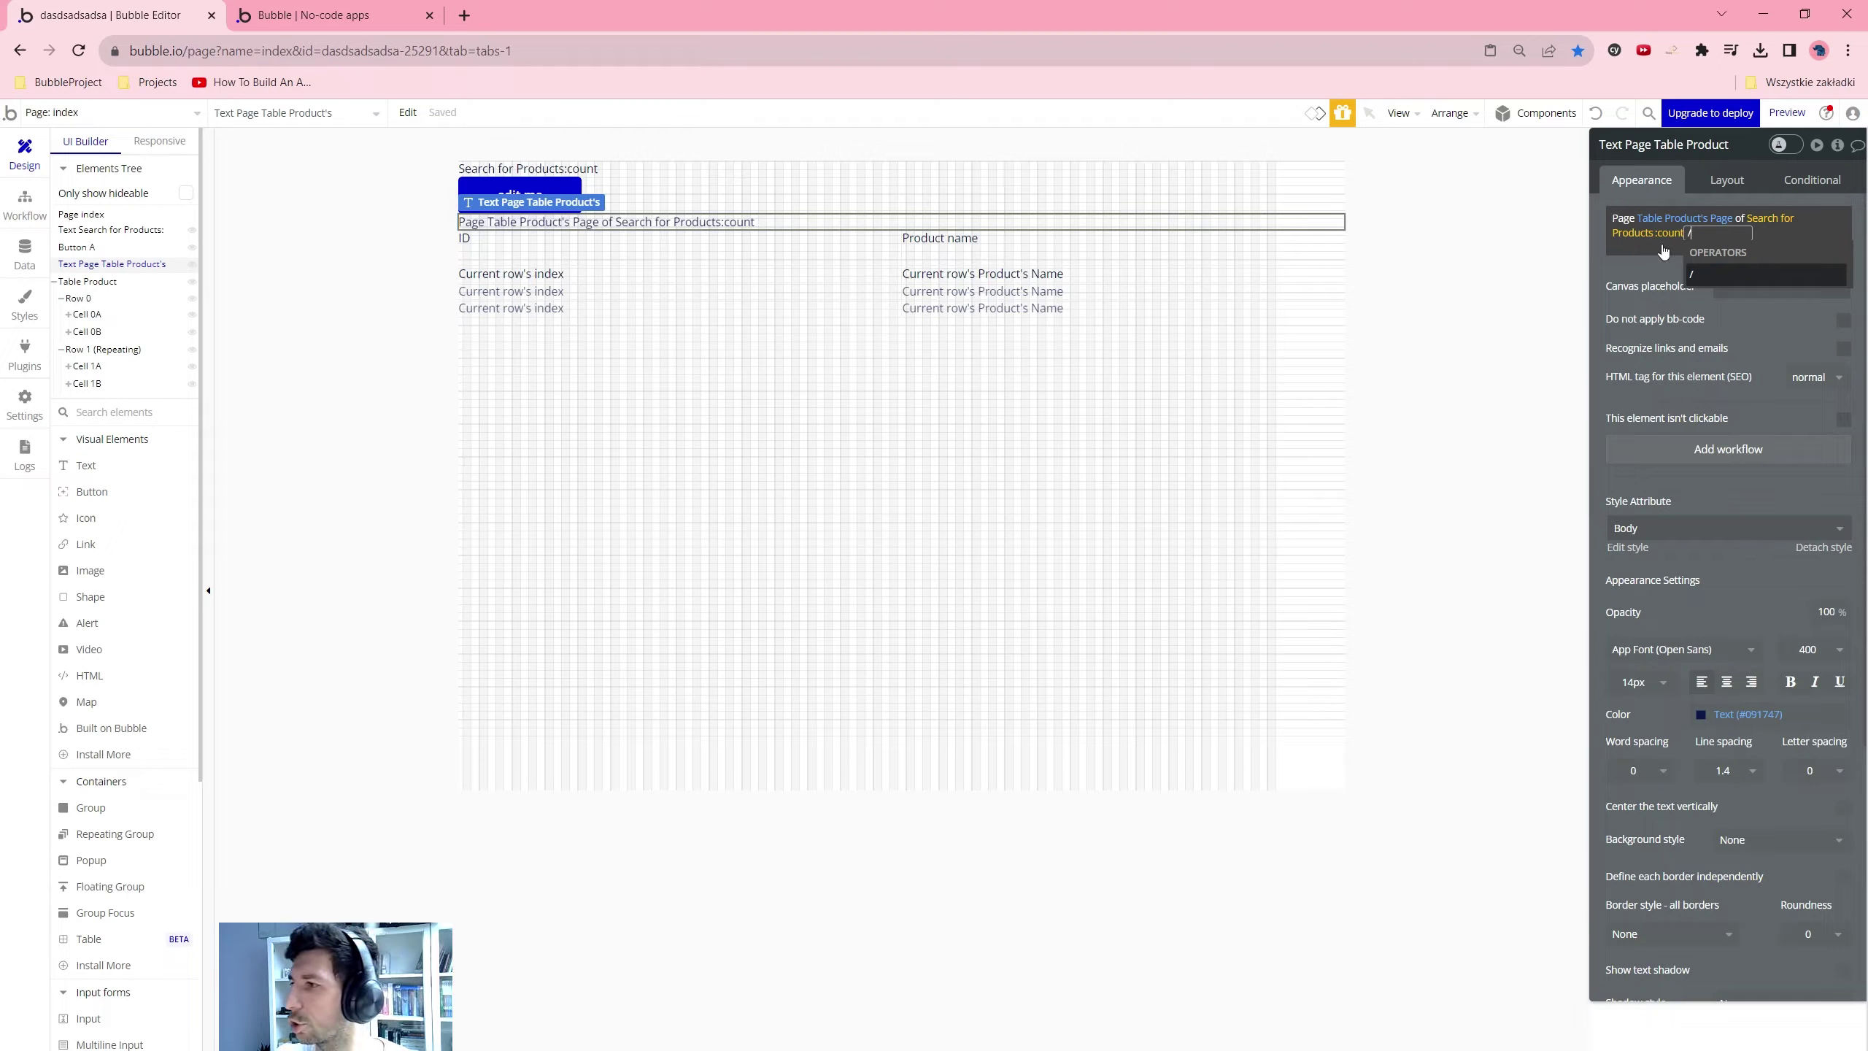
click(1756, 286)
key(Tab)
key(Tab)
click(1708, 241)
key(Escape)
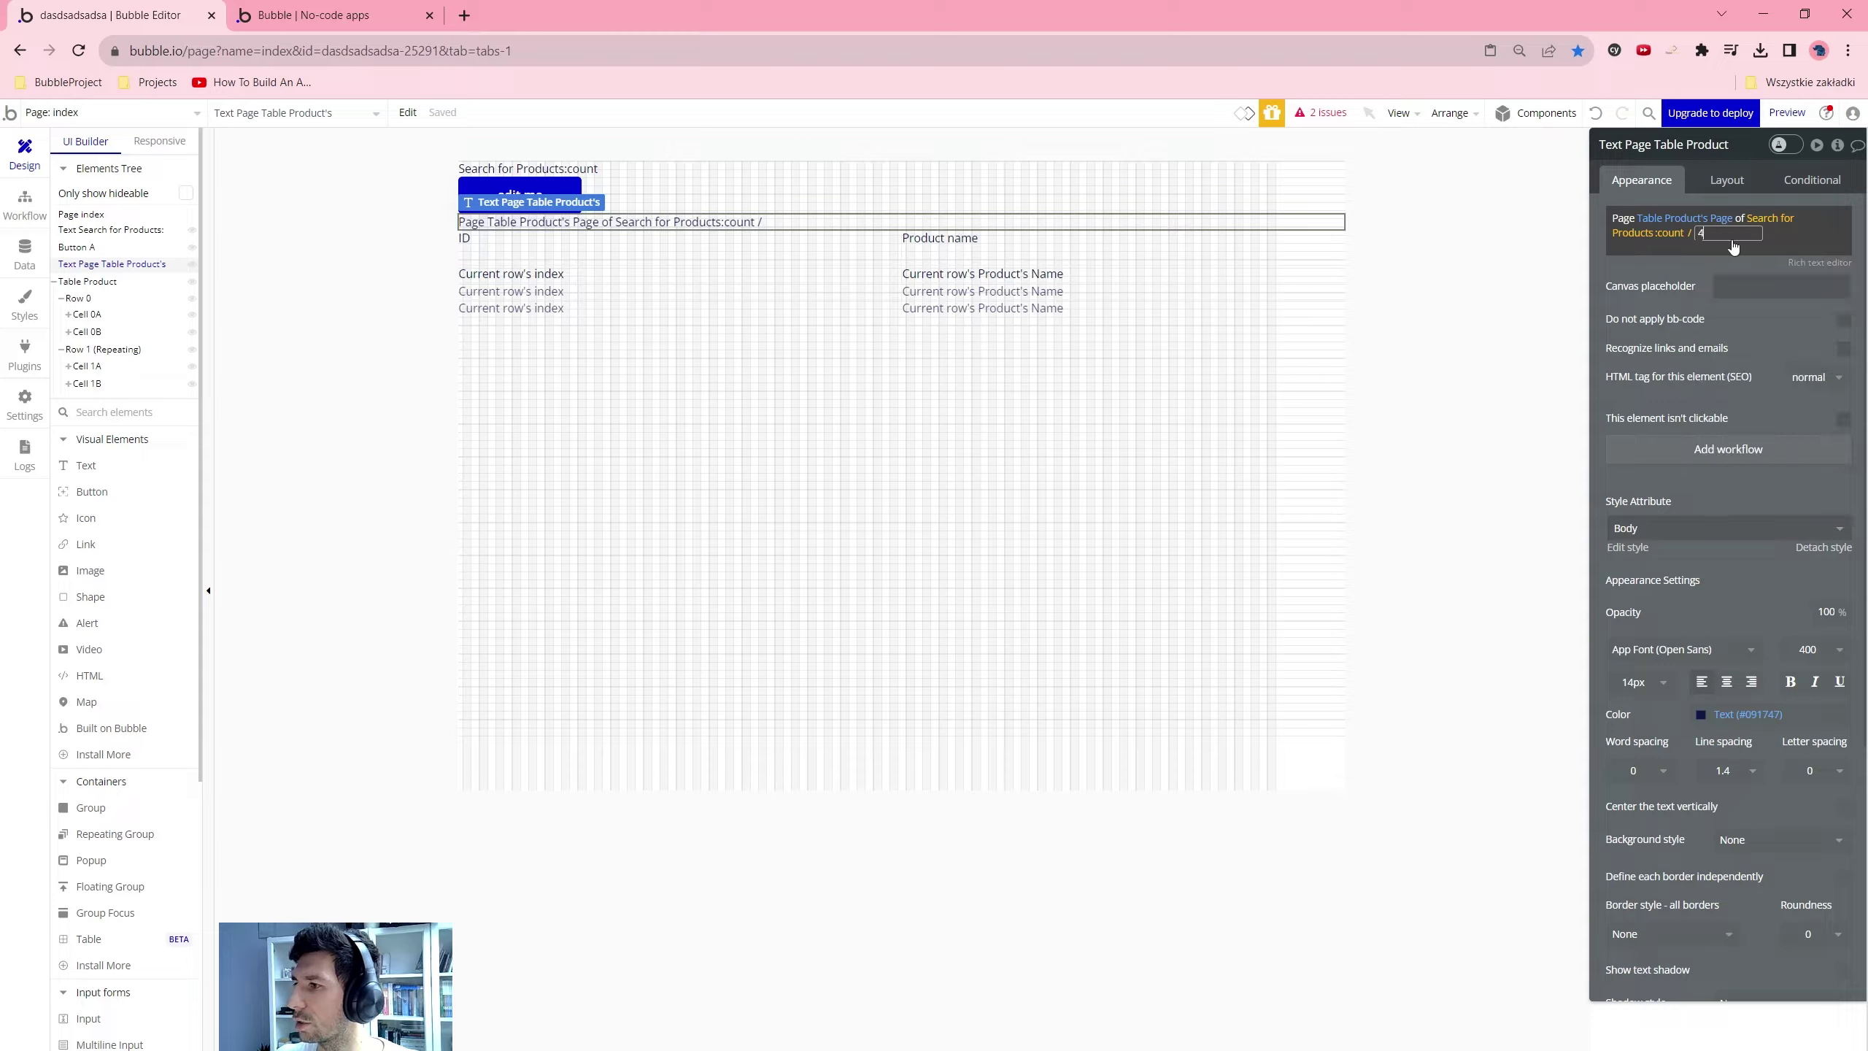
click(1708, 239)
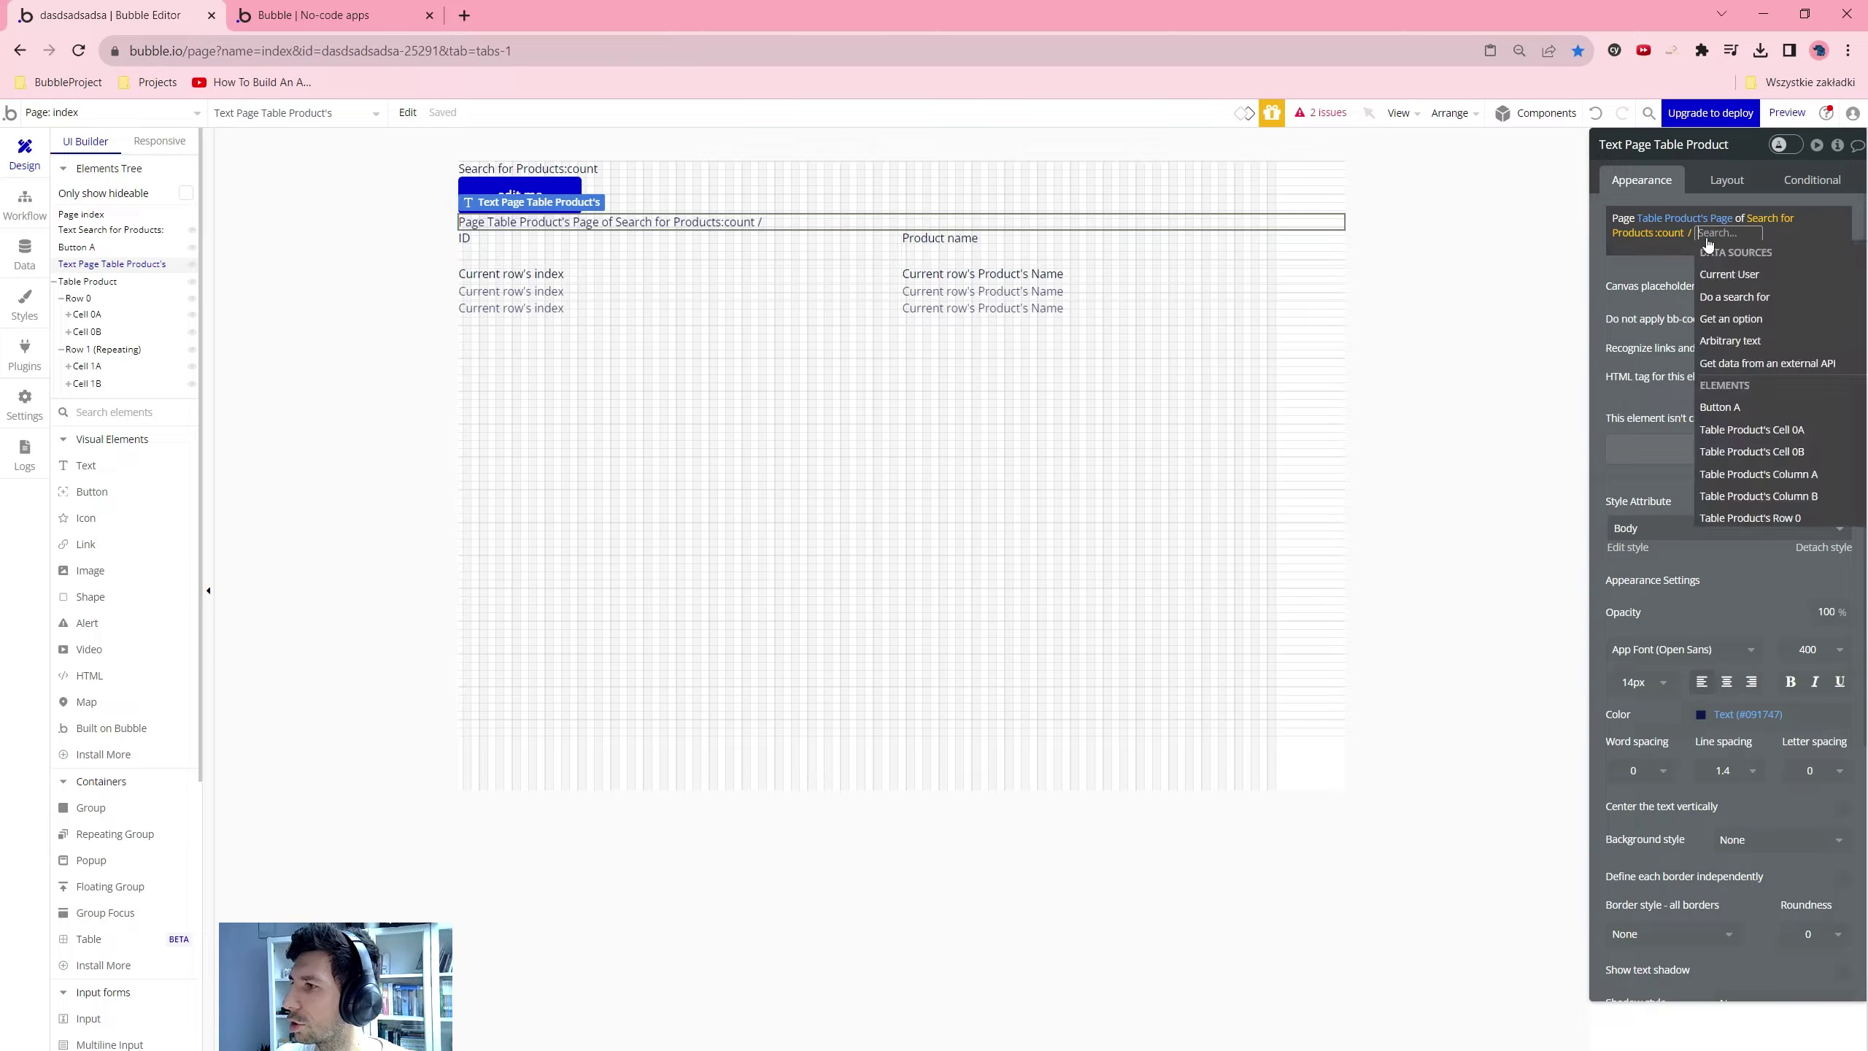
text(4)
key(Return)
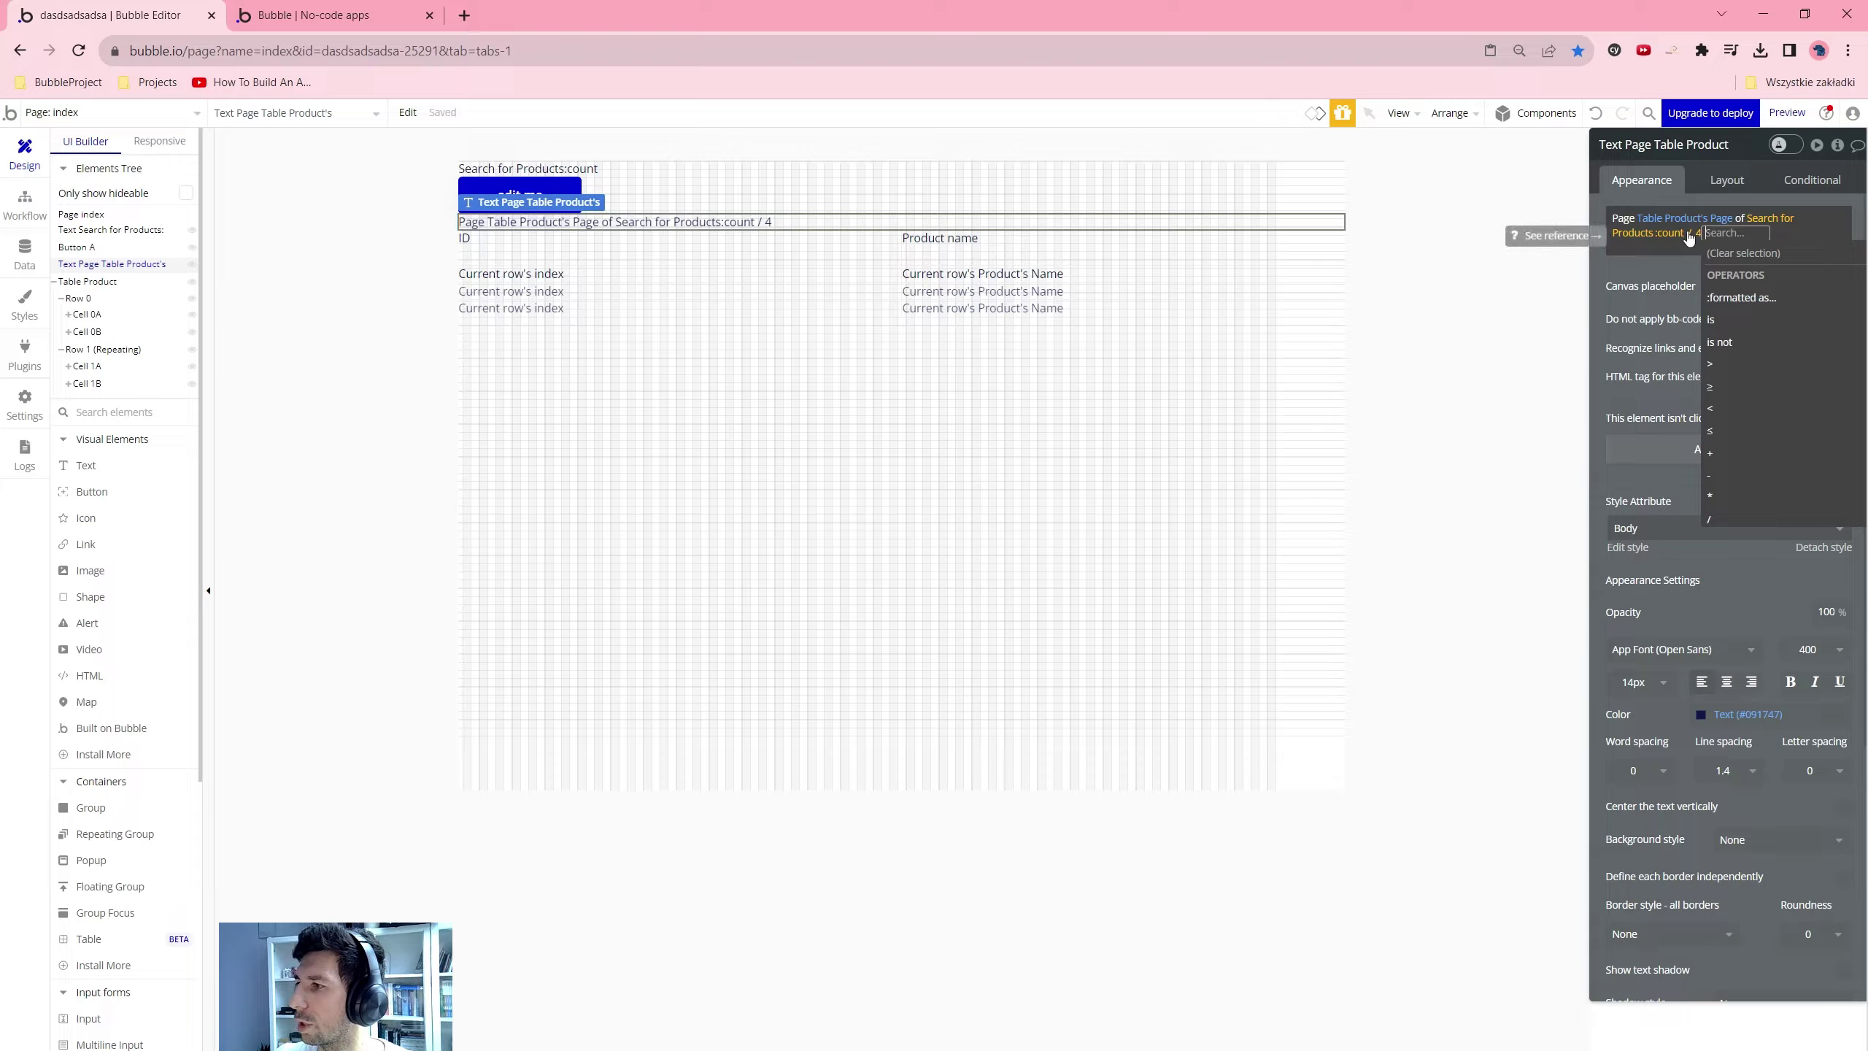
Replace the divisor in the page indicator expression with 3 and round the result up with :ceiling
click(1698, 233)
text(3)
key(Return)
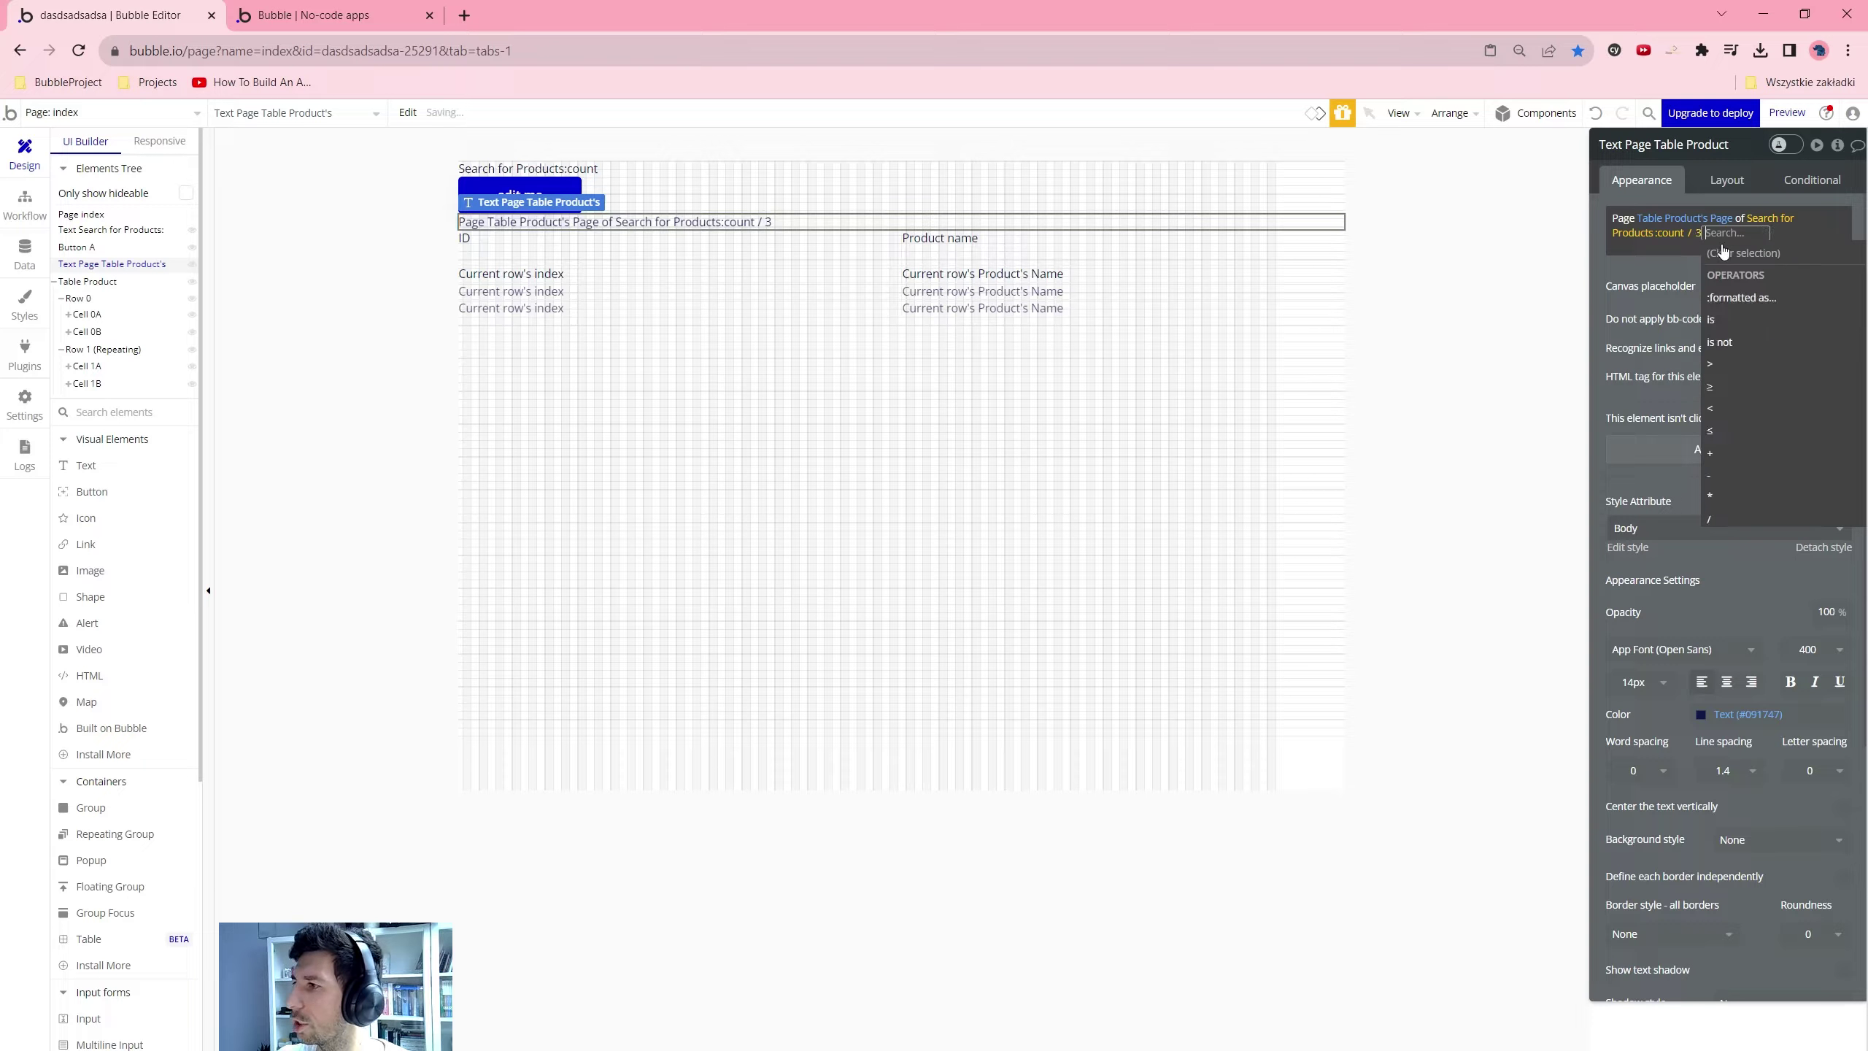
text(ce)
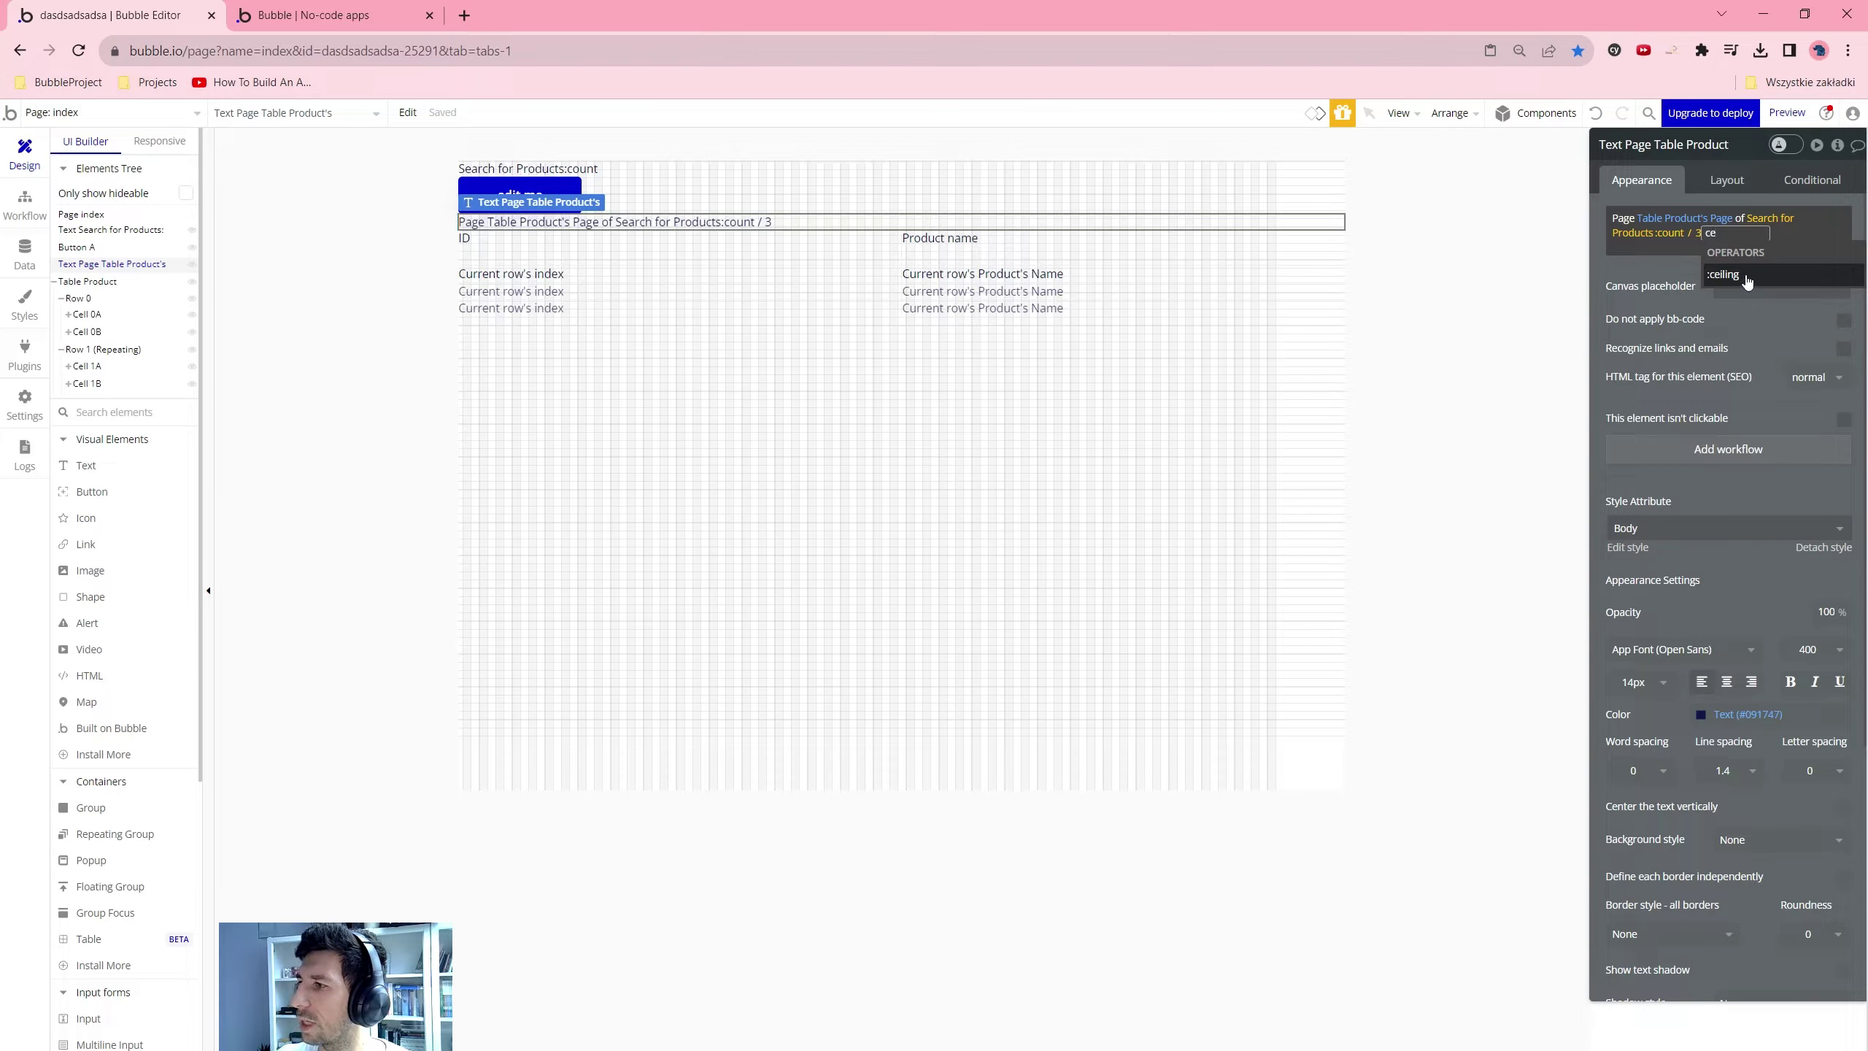
click(1737, 275)
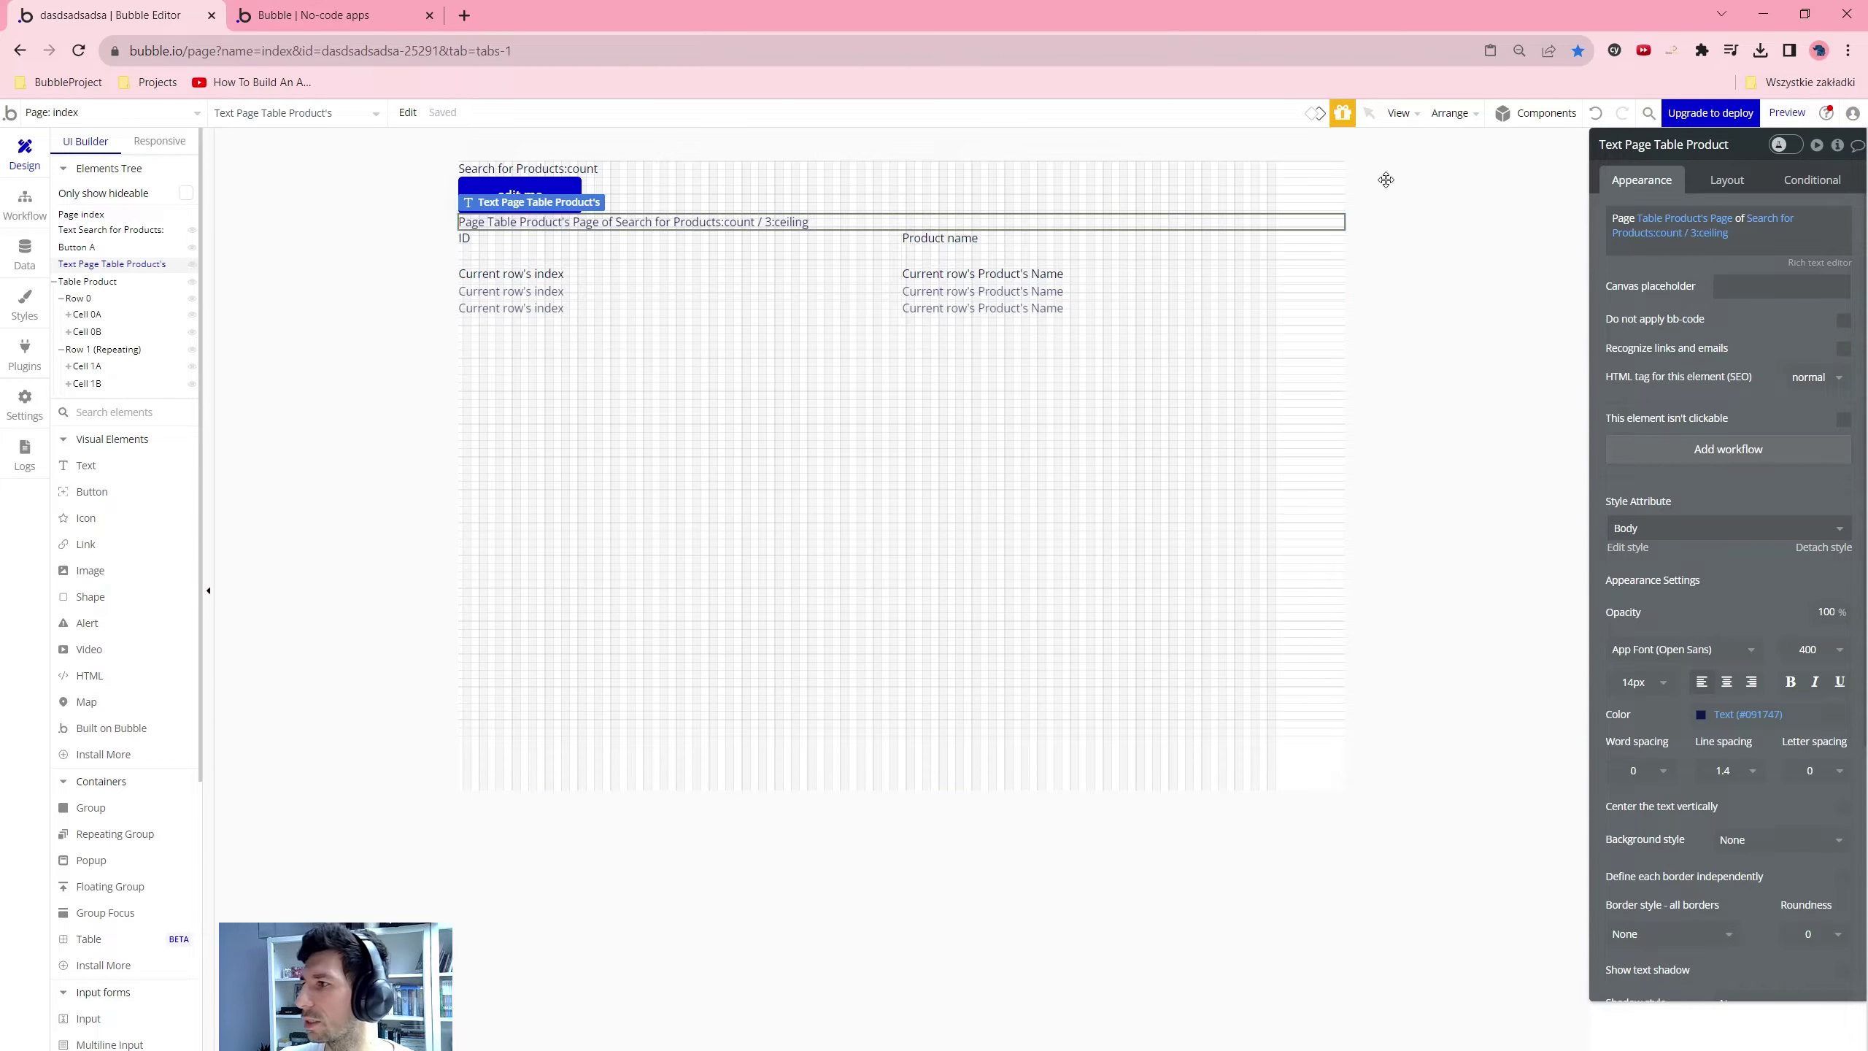
Reload the page preview and copy the Products with the button to test how the page indicator updates
click(312, 15)
key(F5)
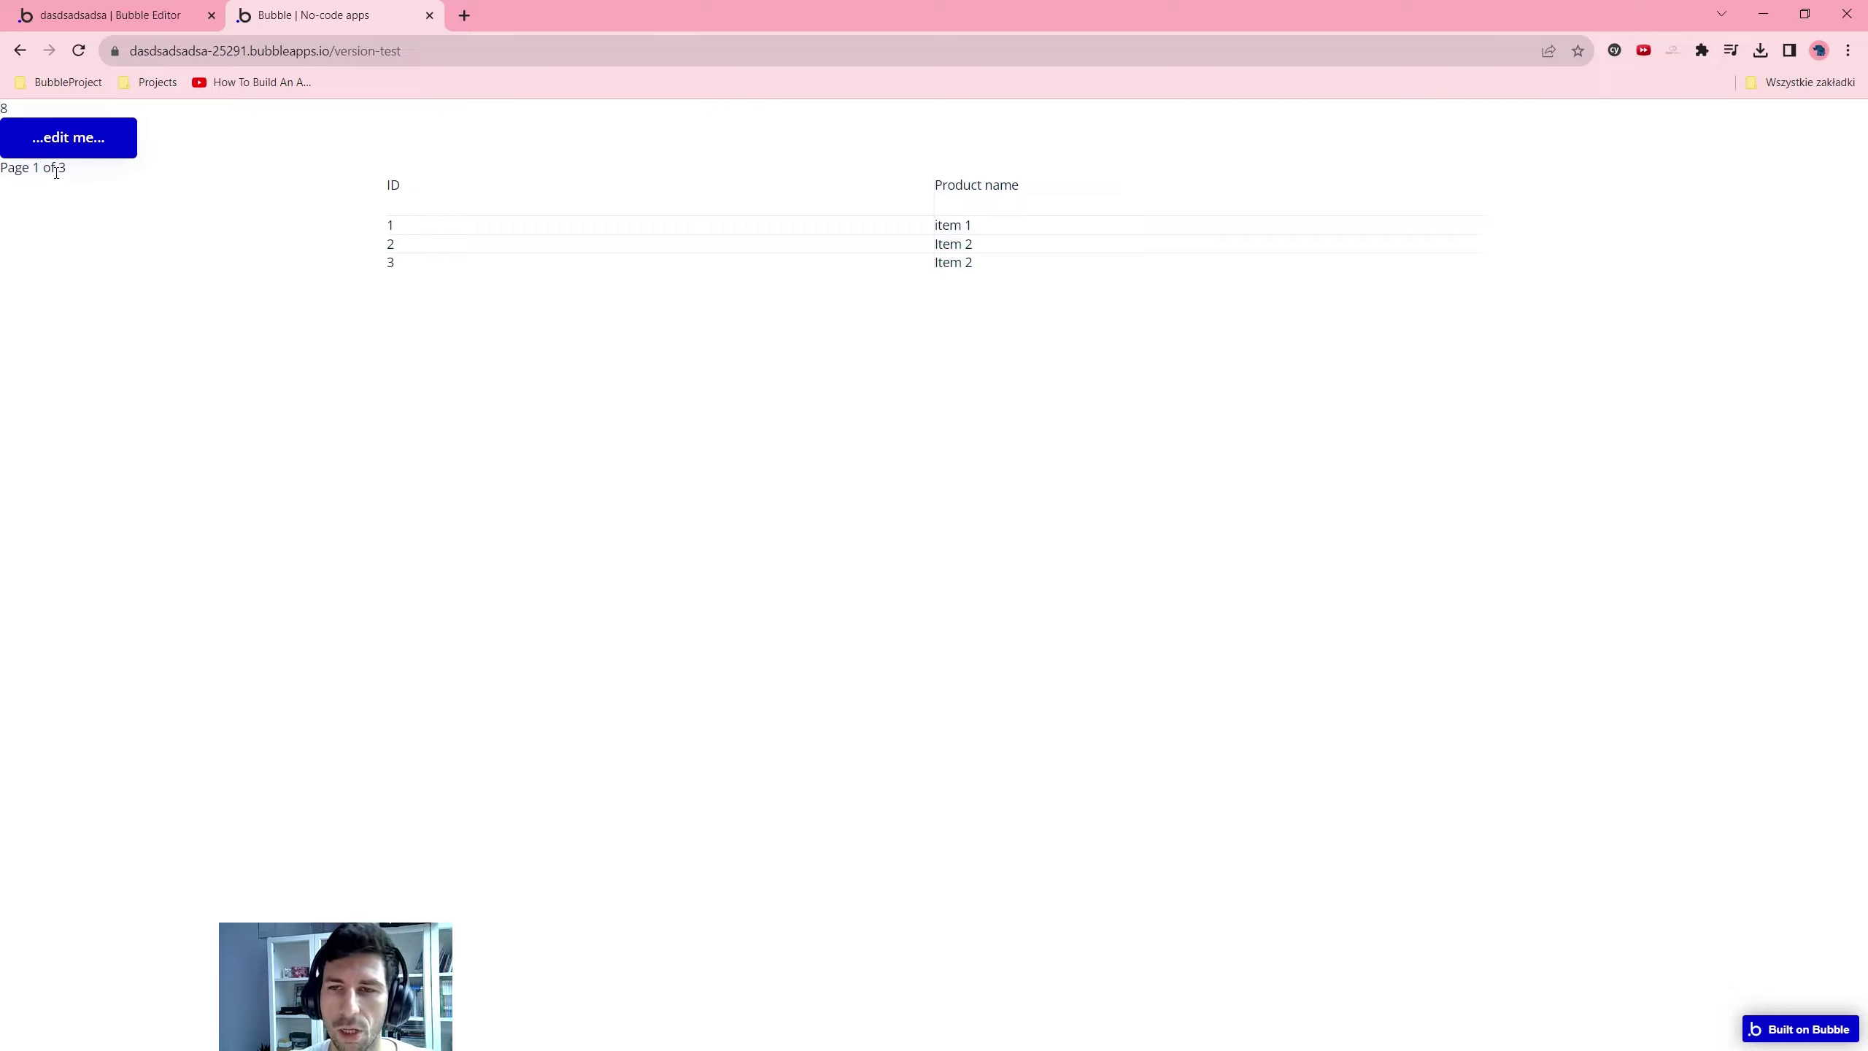
click(74, 150)
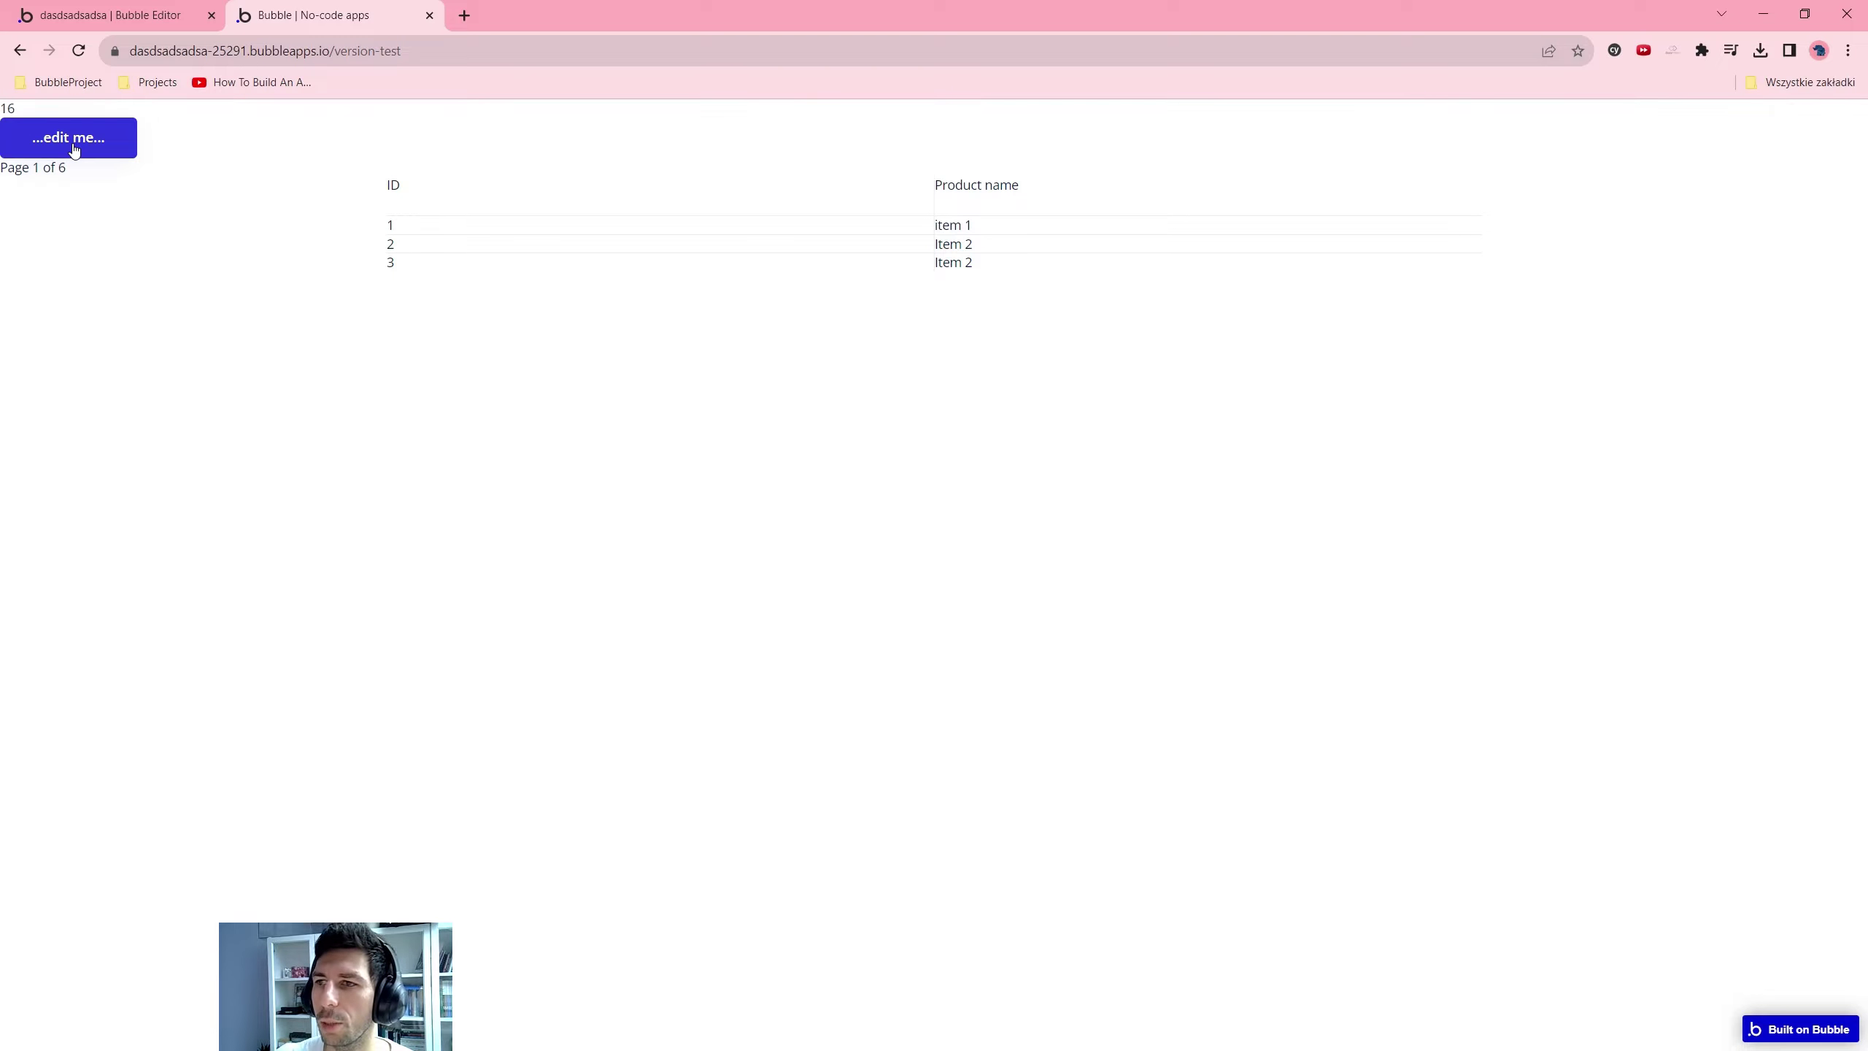
drag(73, 168, 41, 168)
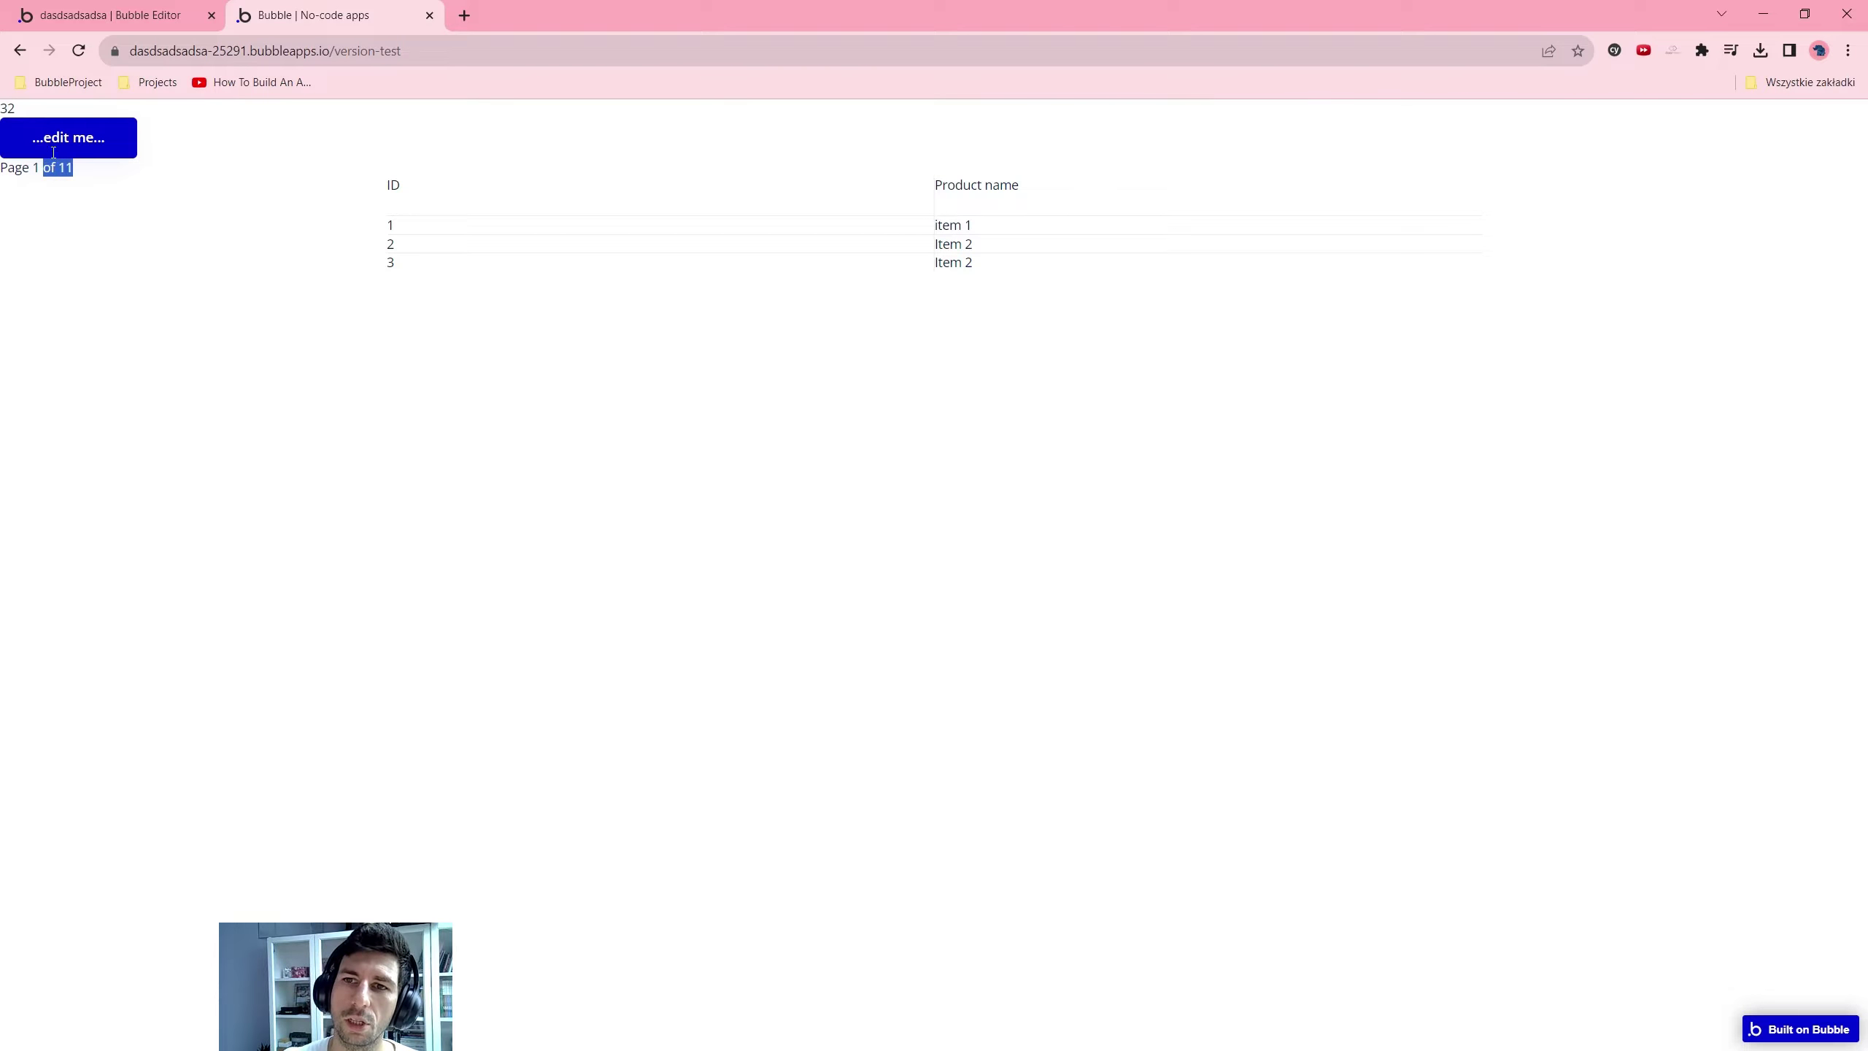
Return to the Bubble editor and delete the product count text and the copy button from the page
click(70, 22)
click(619, 171)
key(Delete)
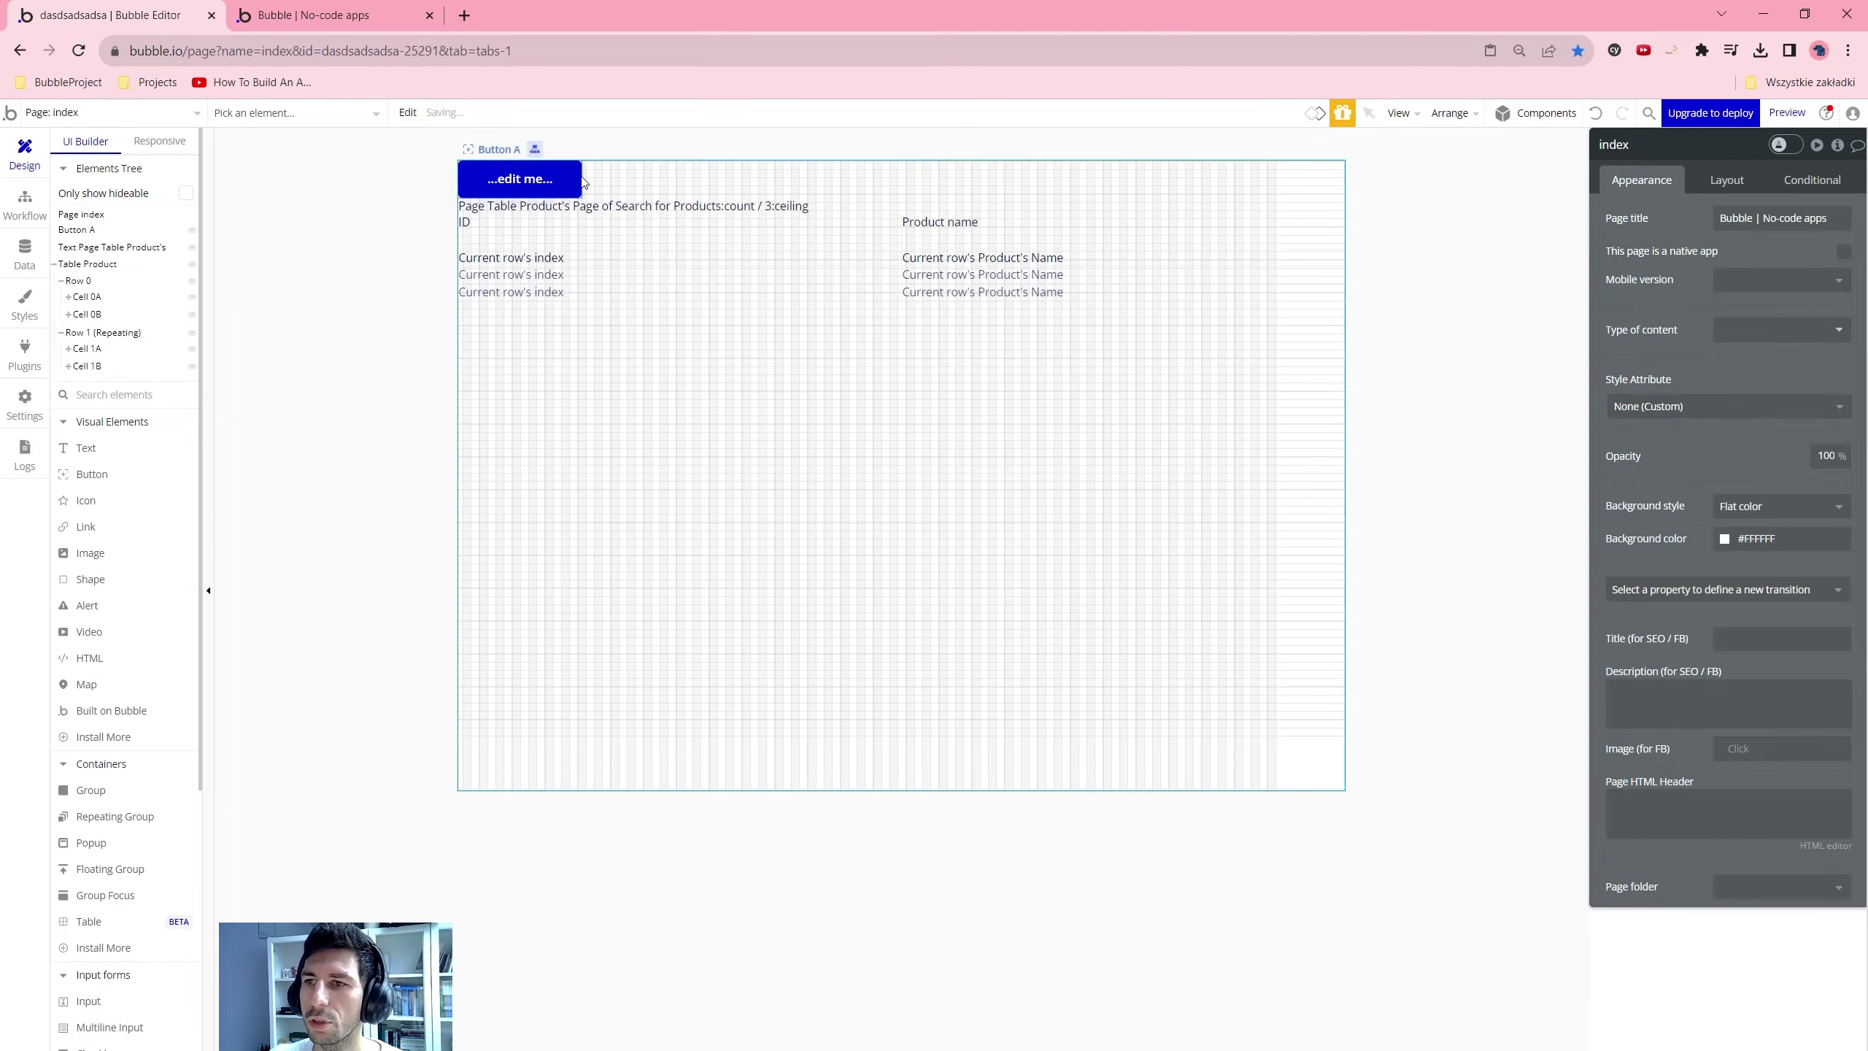
click(567, 179)
key(Delete)
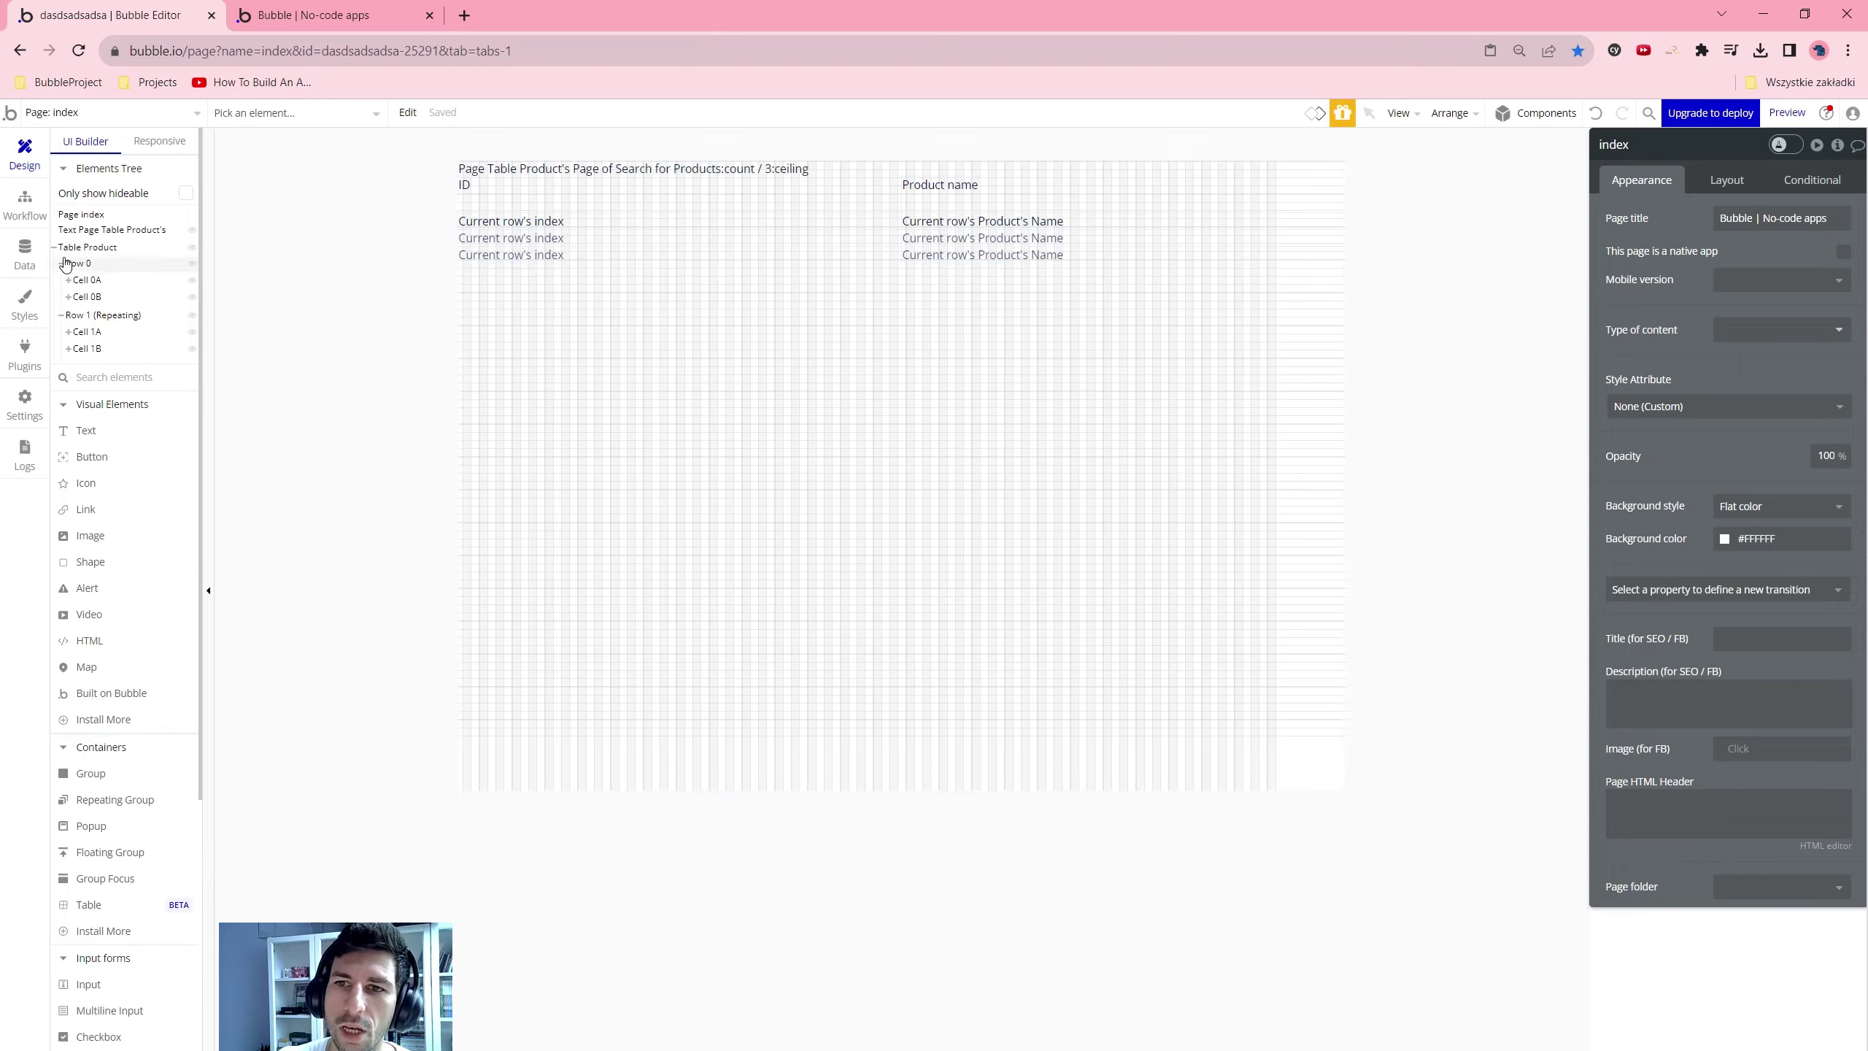
Wrap the page indicator text in a row group with a maximum width of 1200 px, centred horizontally
click(110, 230)
click(1727, 179)
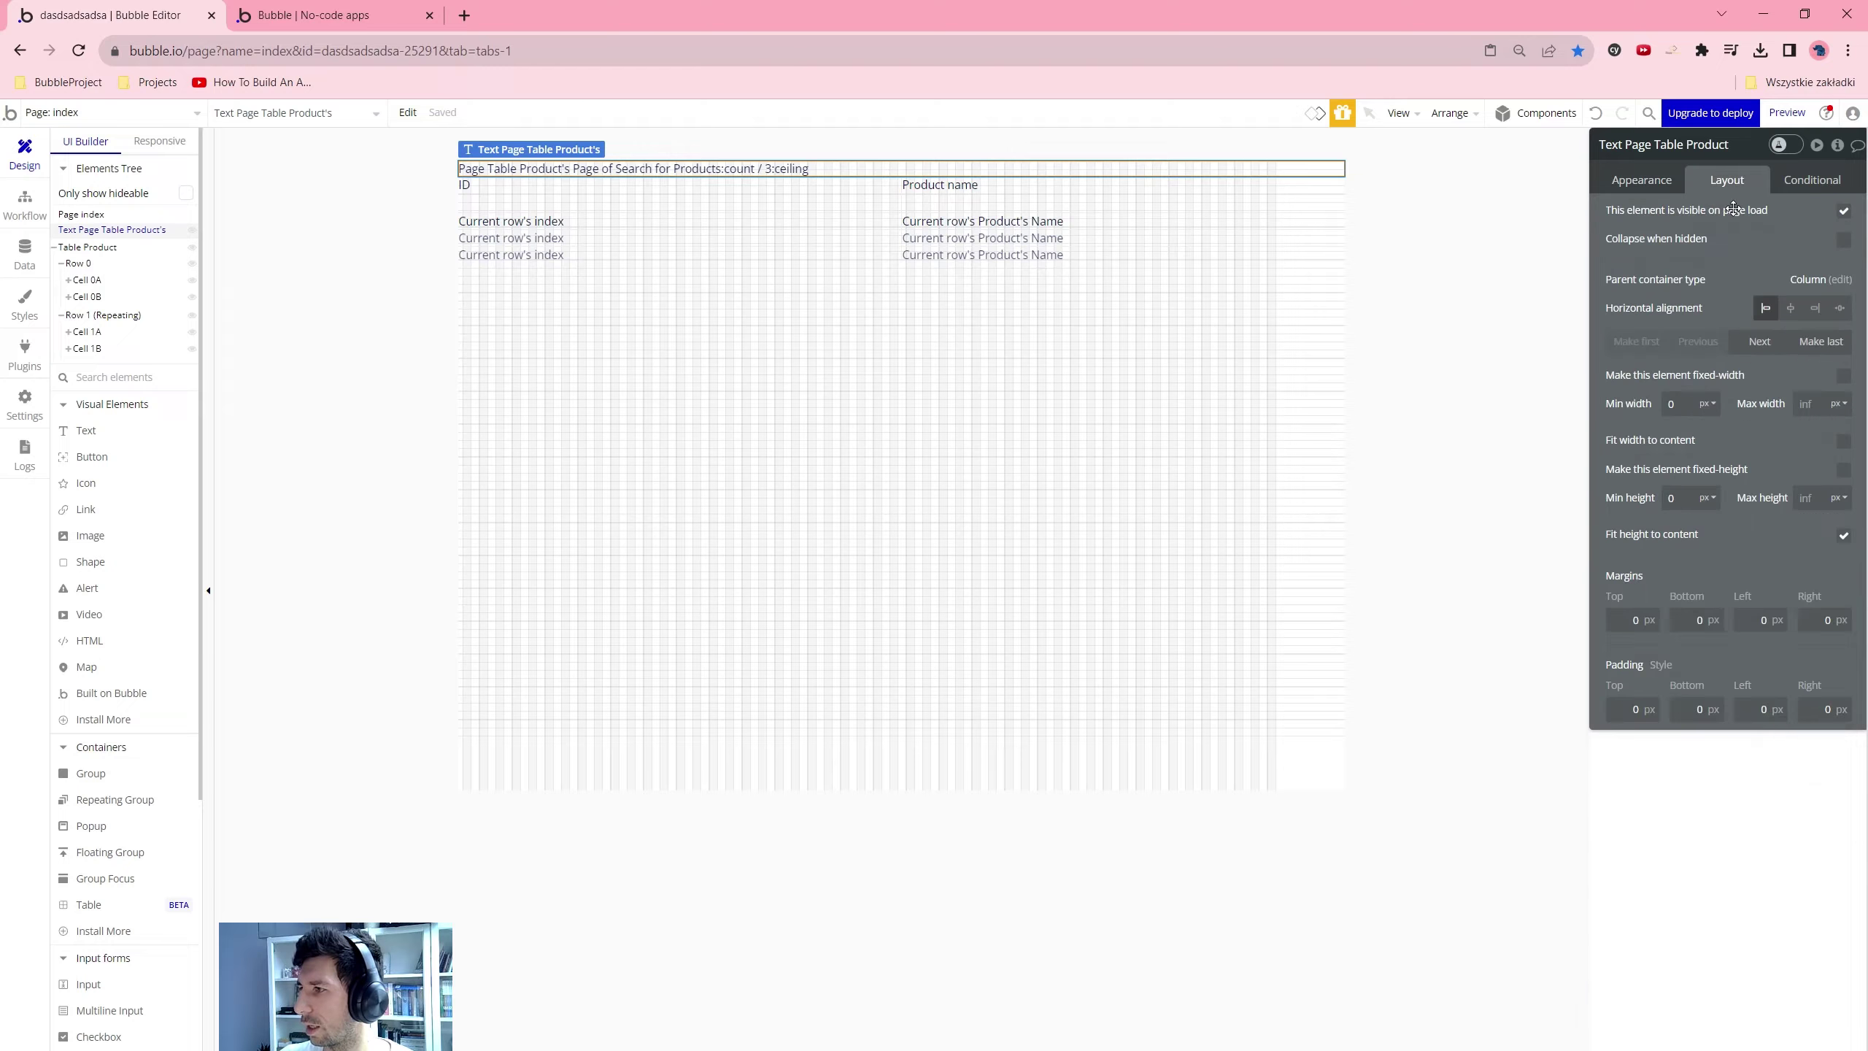
click(1822, 406)
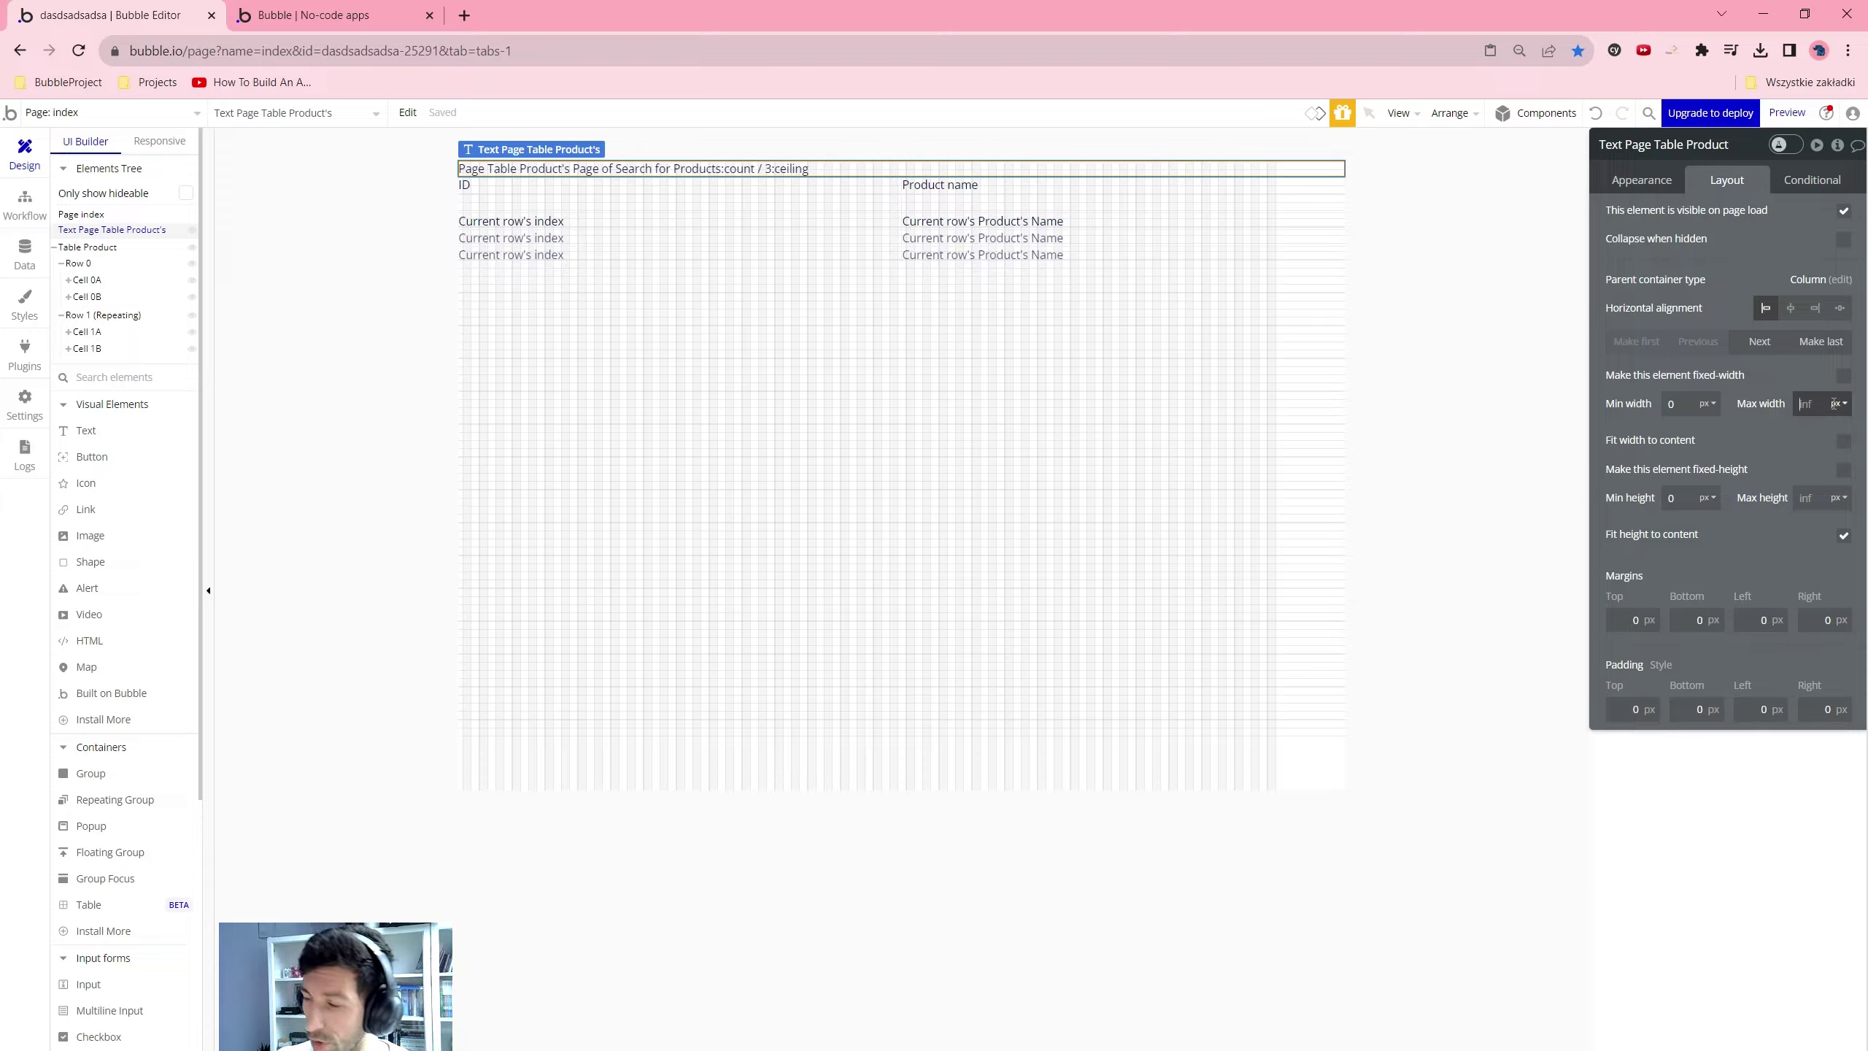
right_click(931, 177)
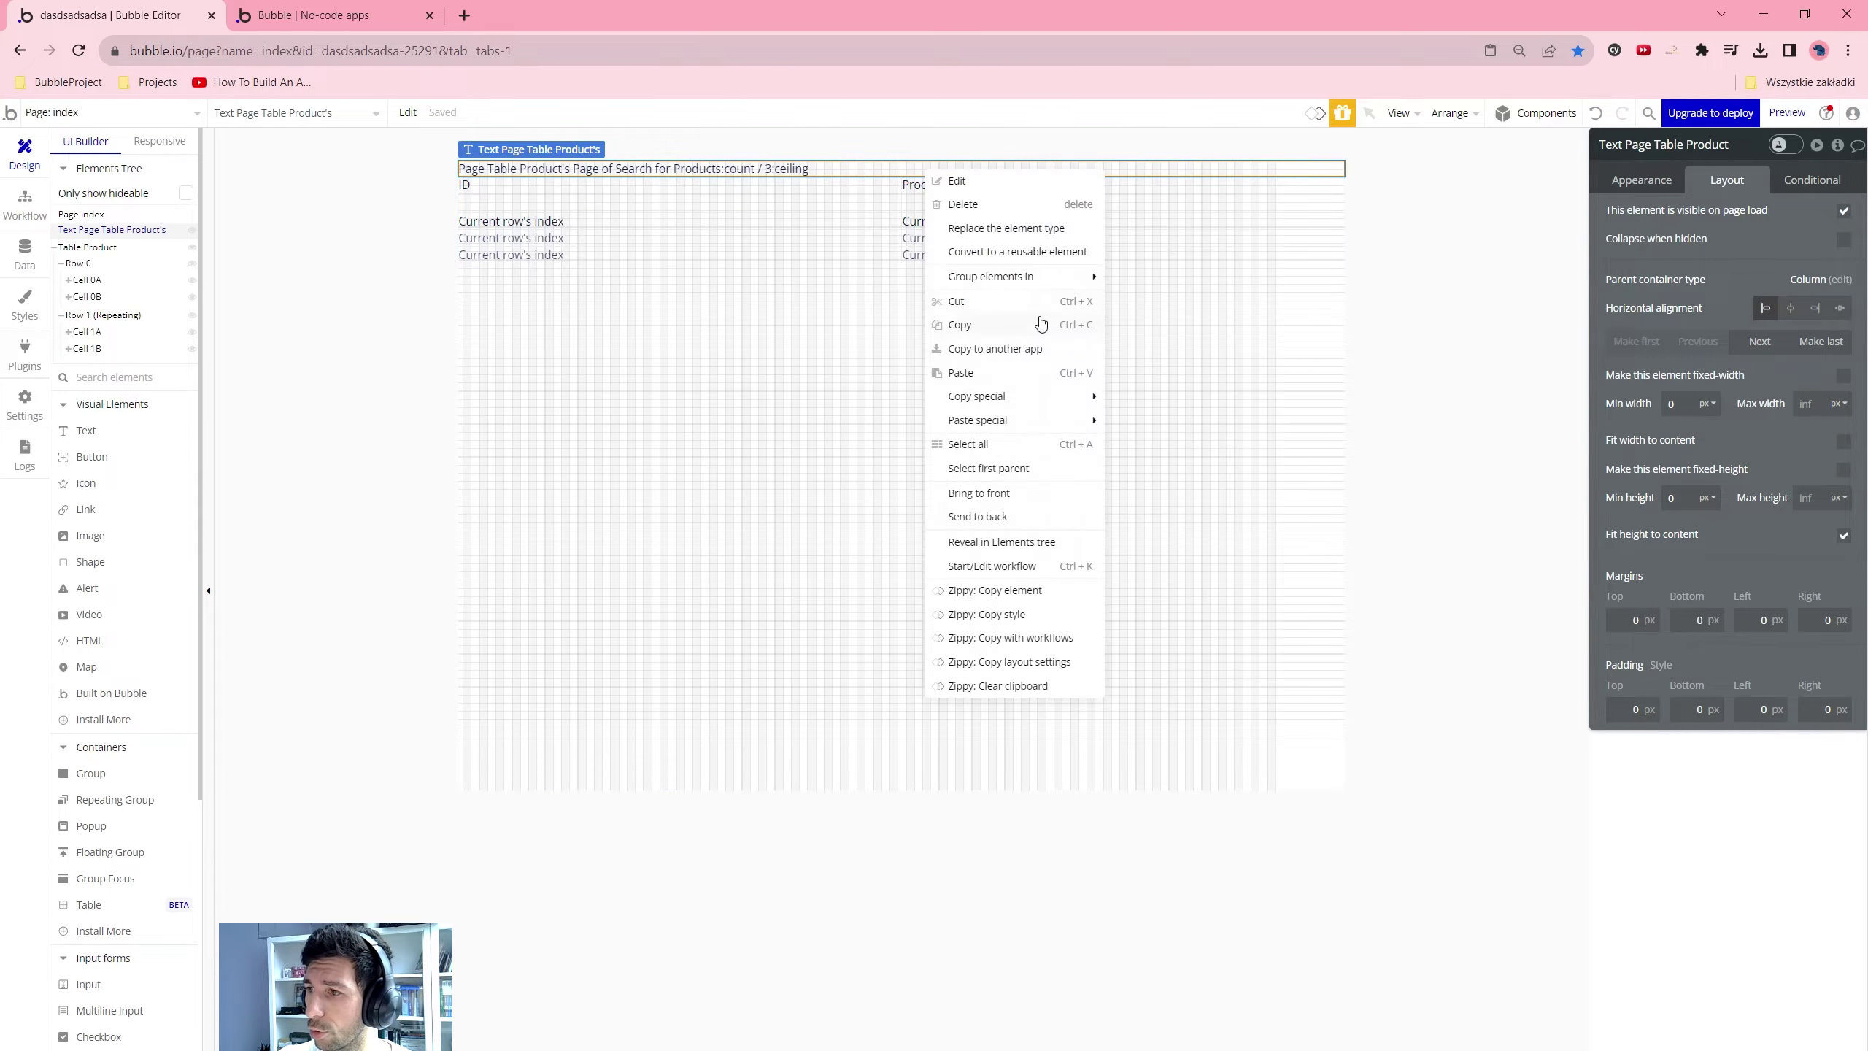
mouse_move(1055, 278)
click(1187, 310)
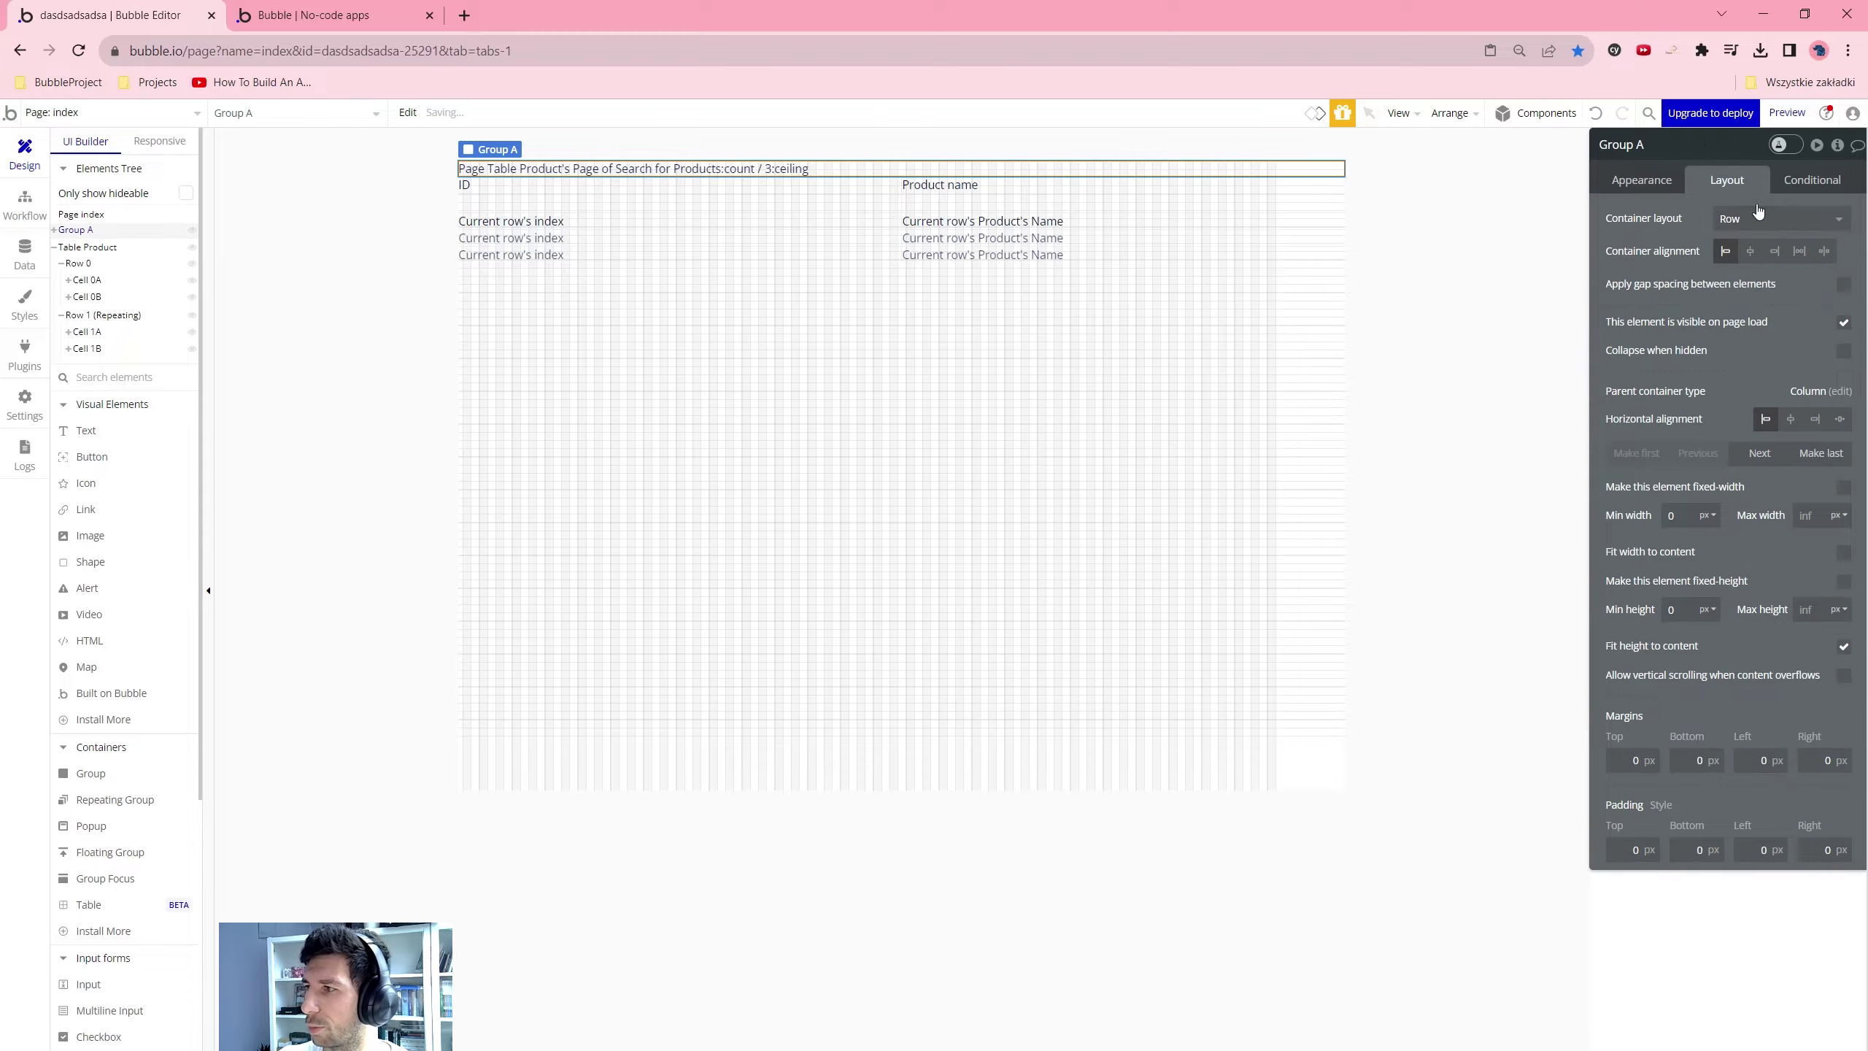
click(1816, 516)
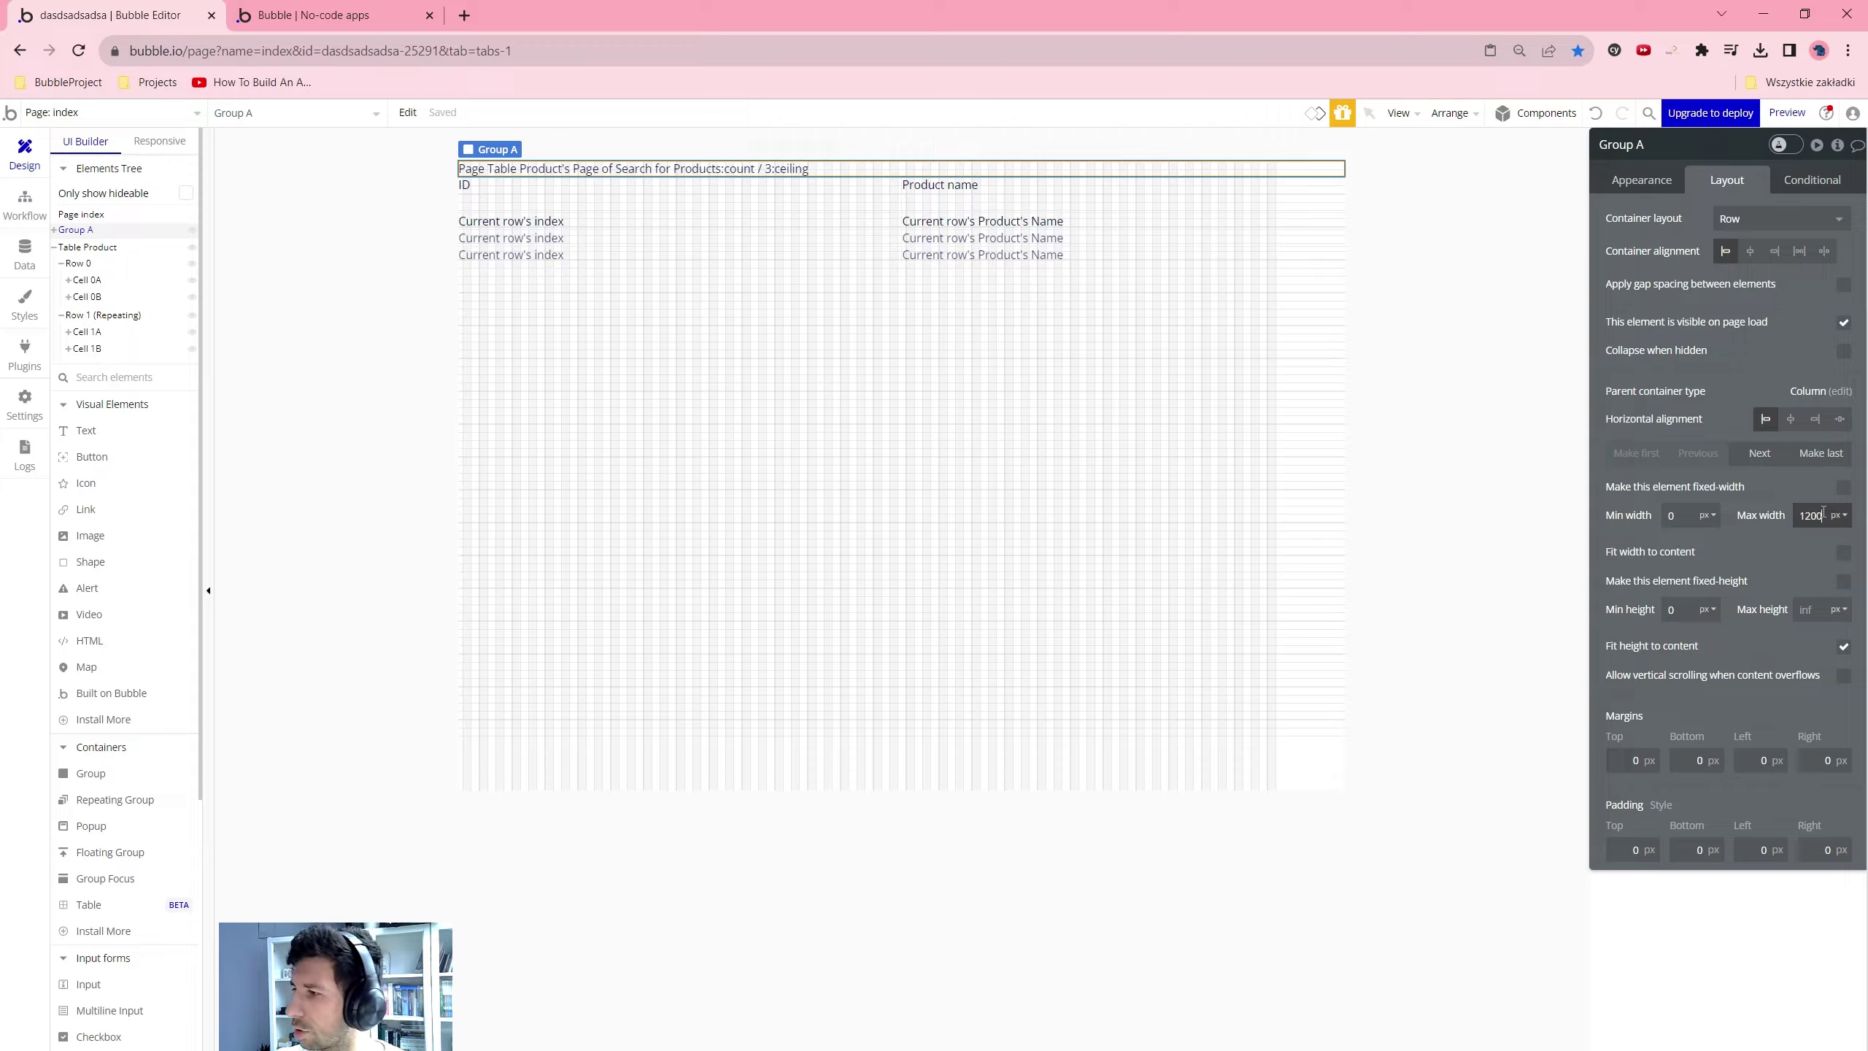
click(1790, 419)
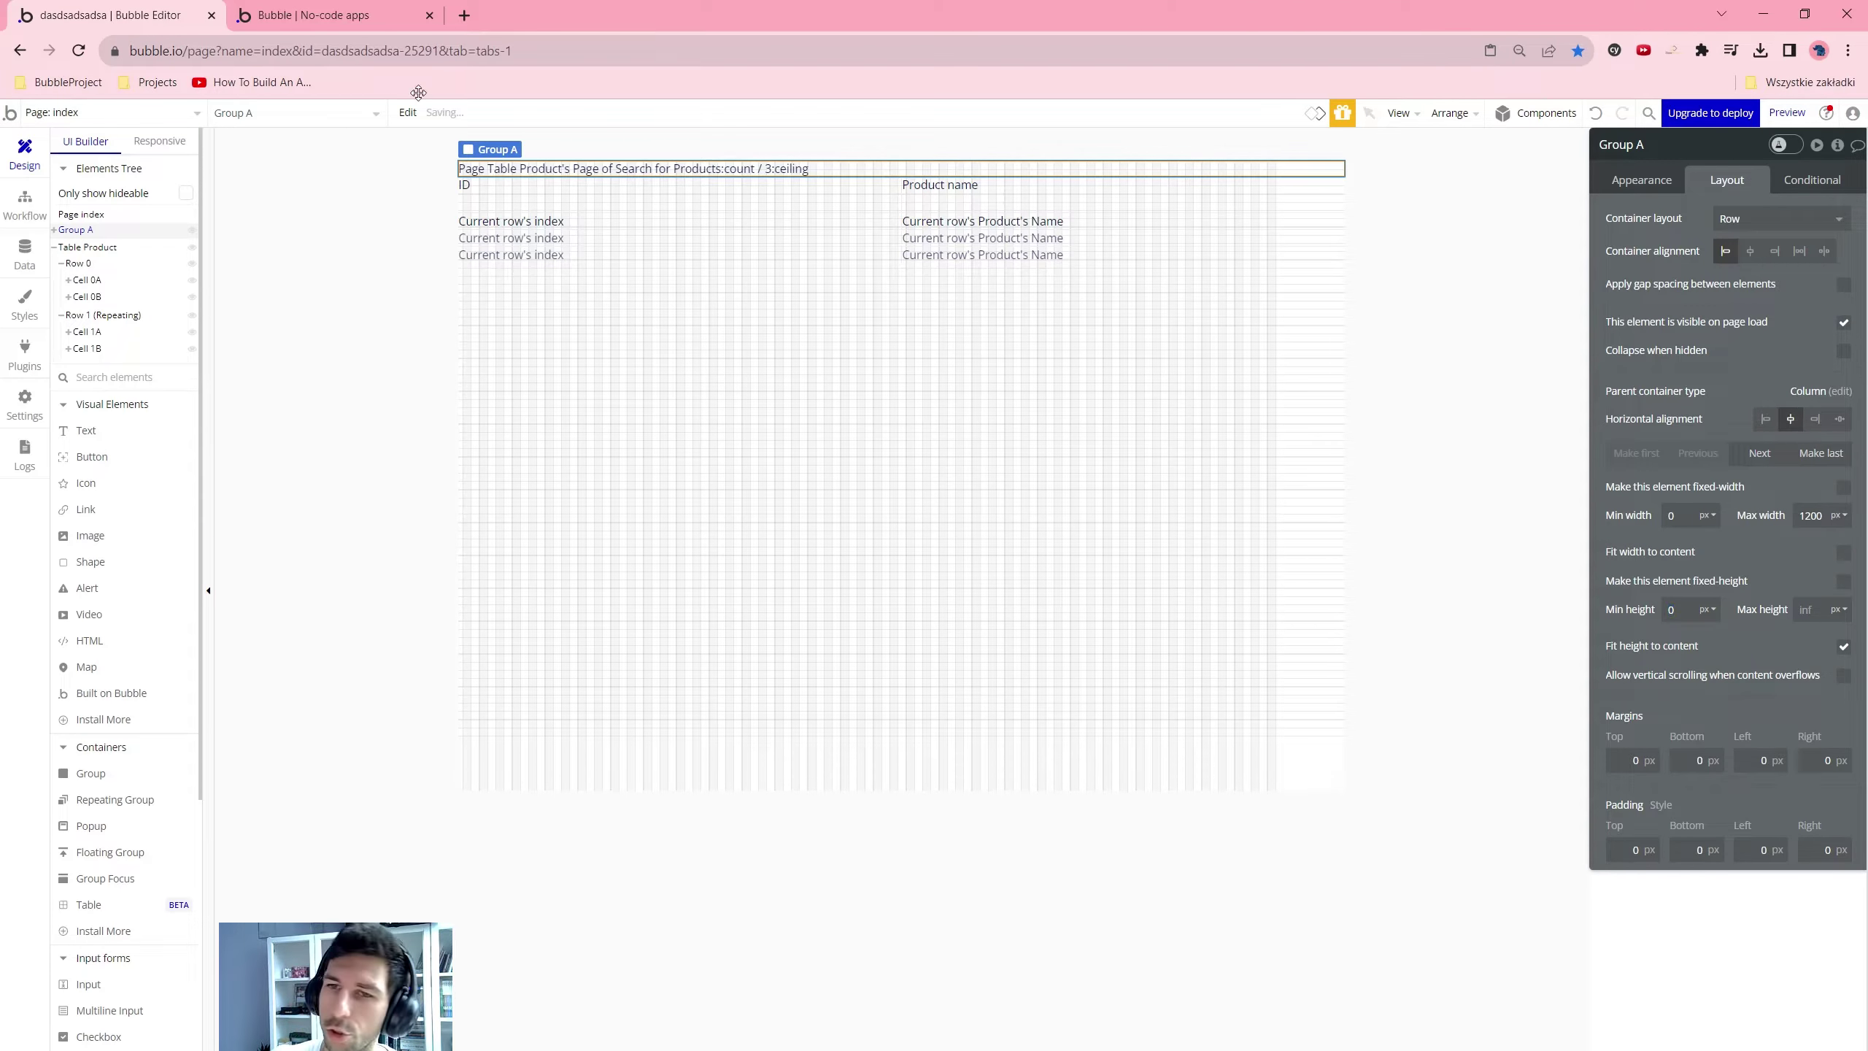
Add a new button to the page below the product table
click(92, 457)
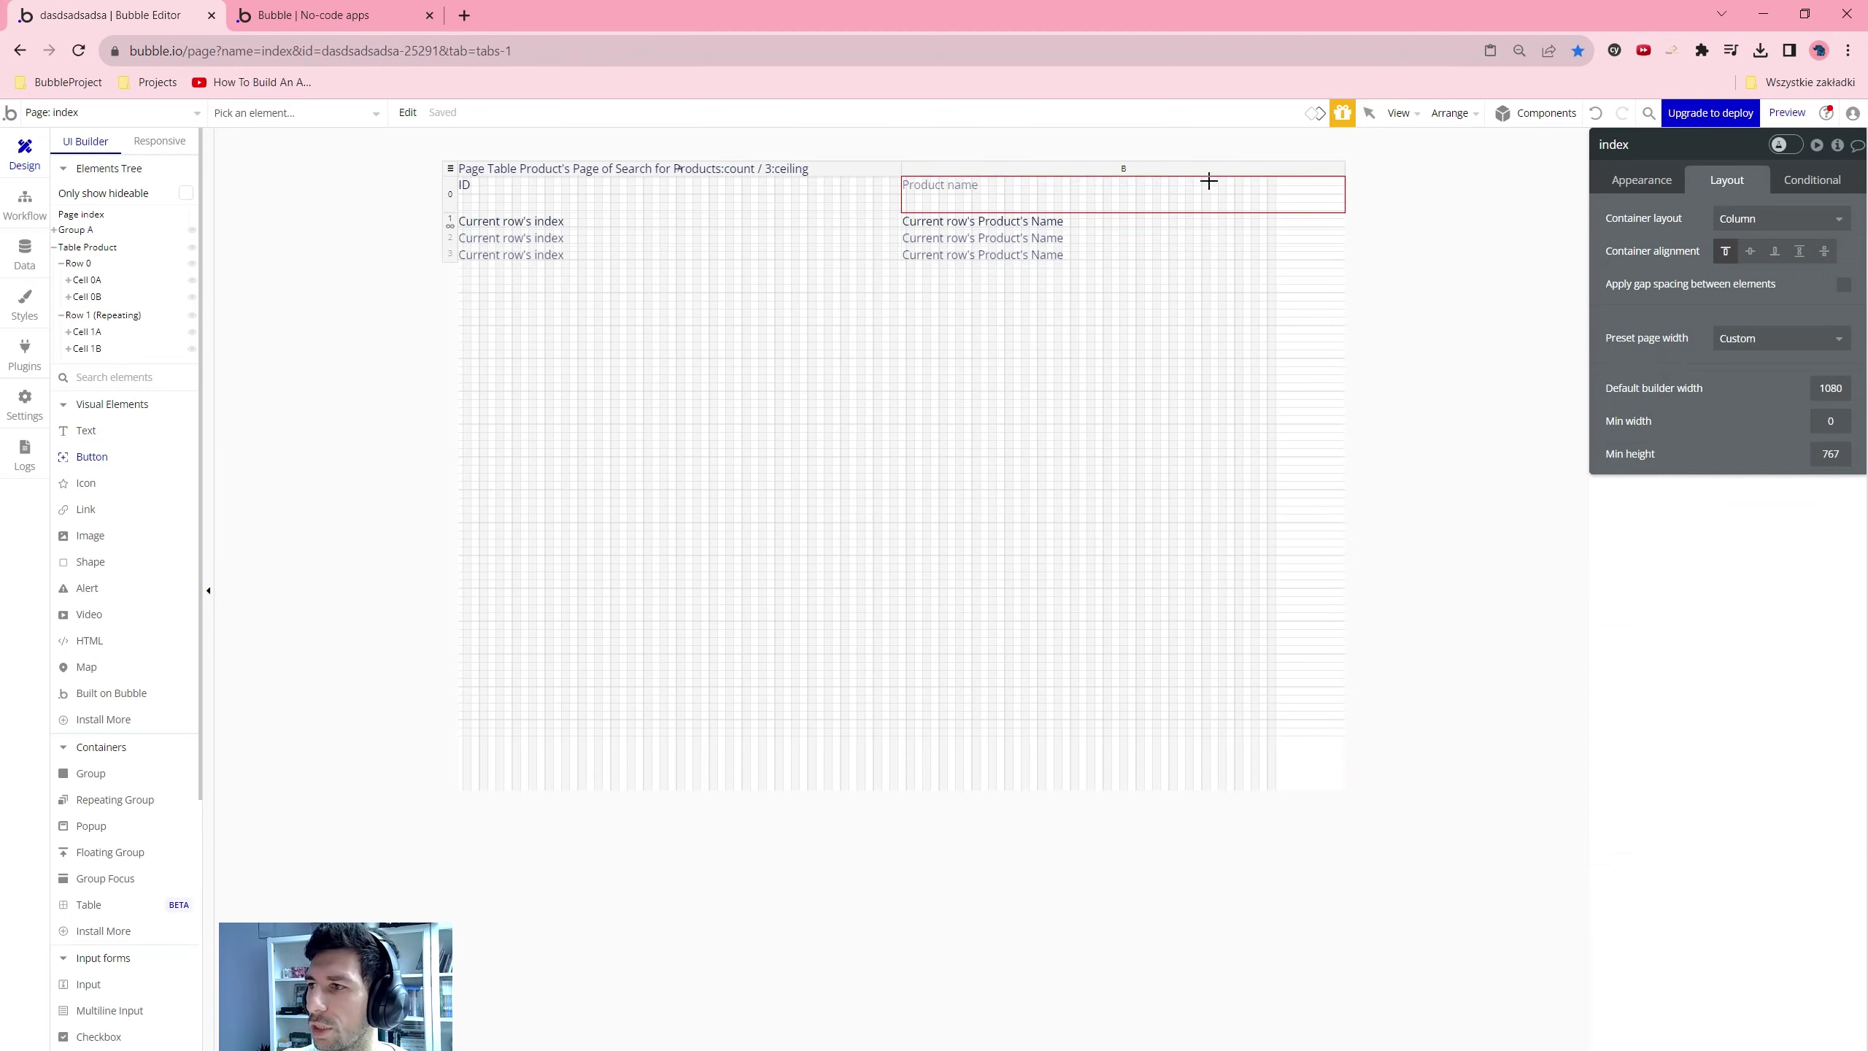
click(657, 354)
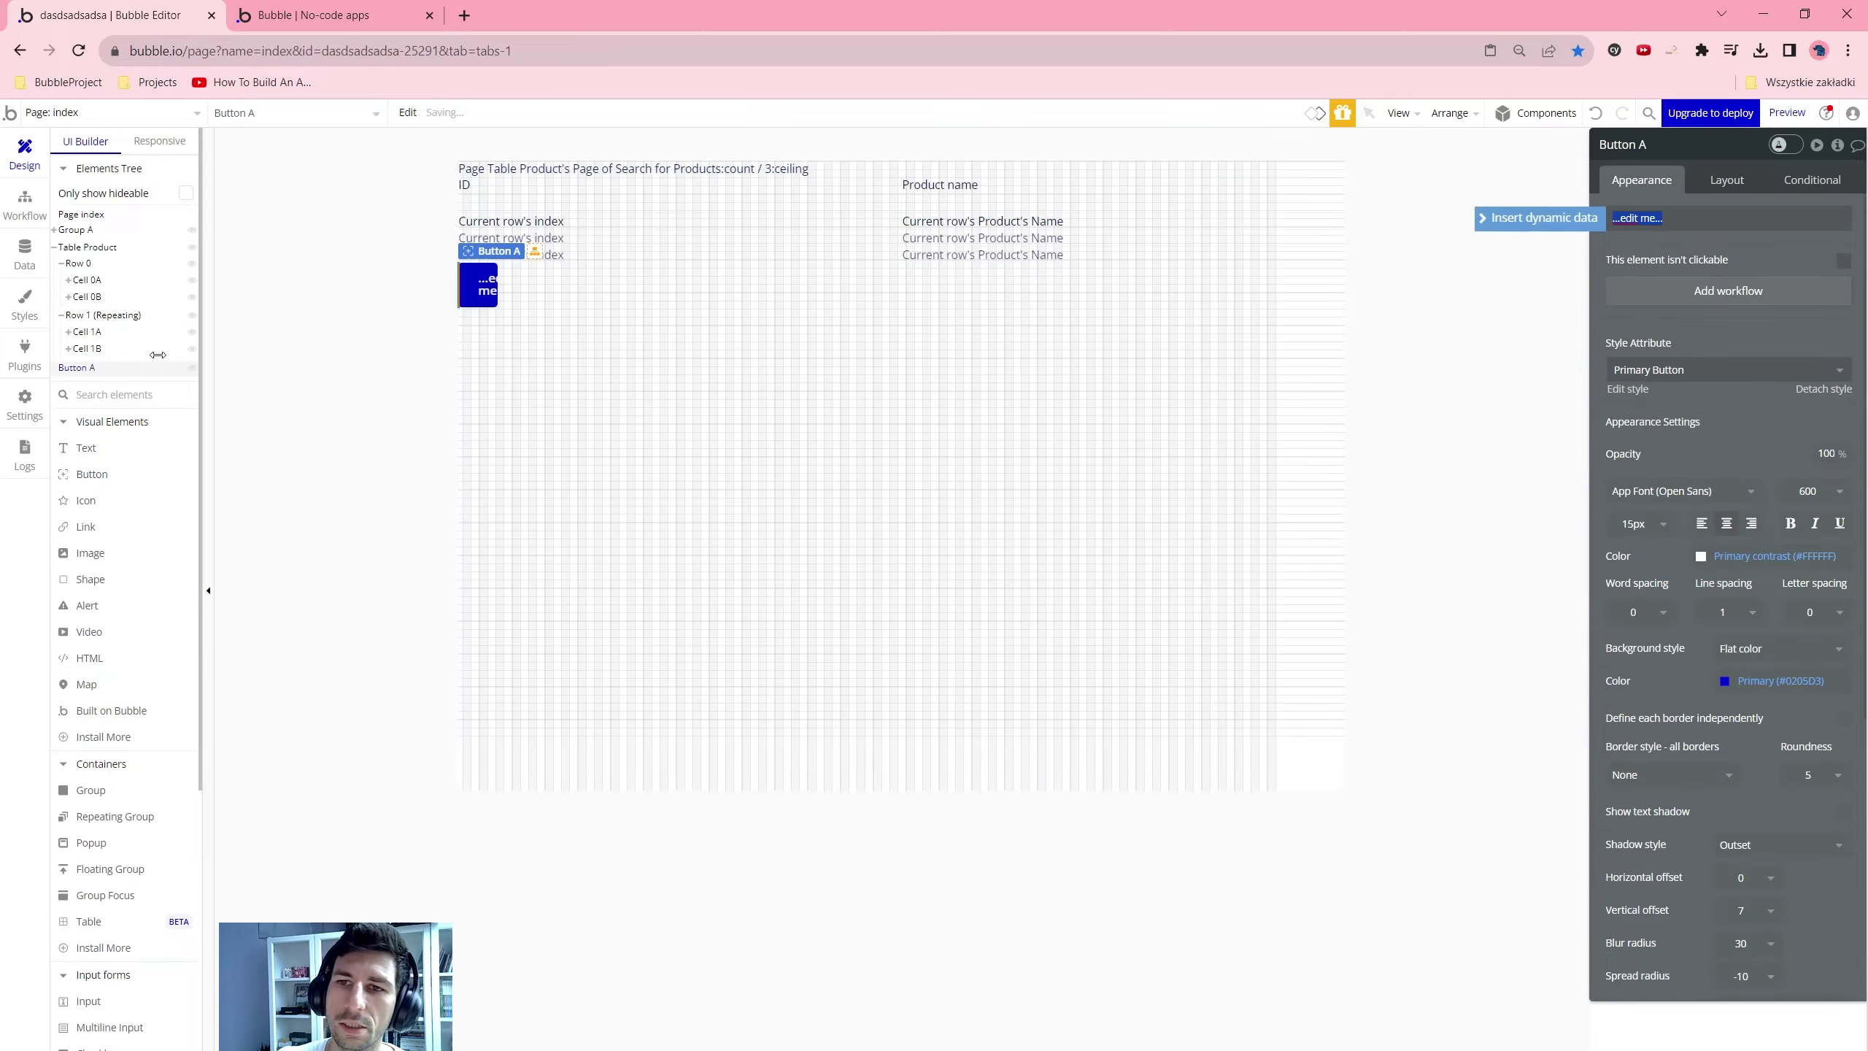
drag(108, 374, 109, 284)
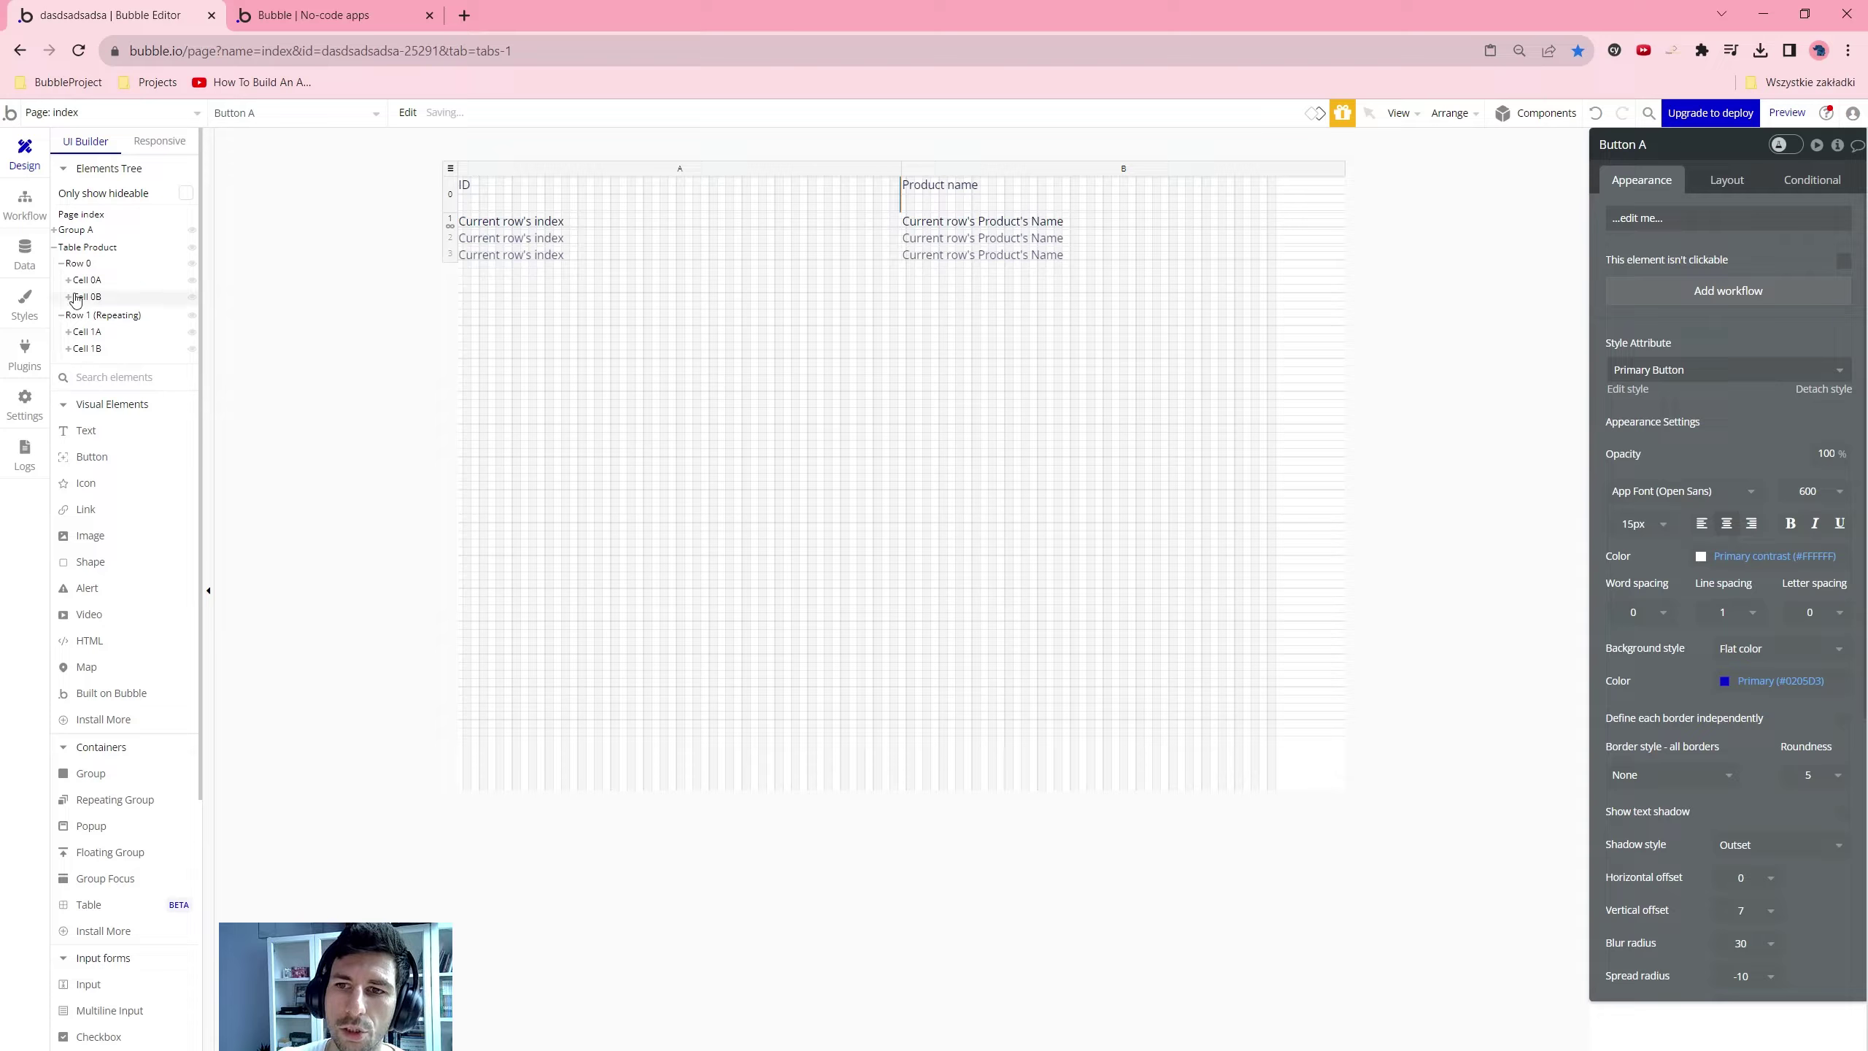
click(263, 361)
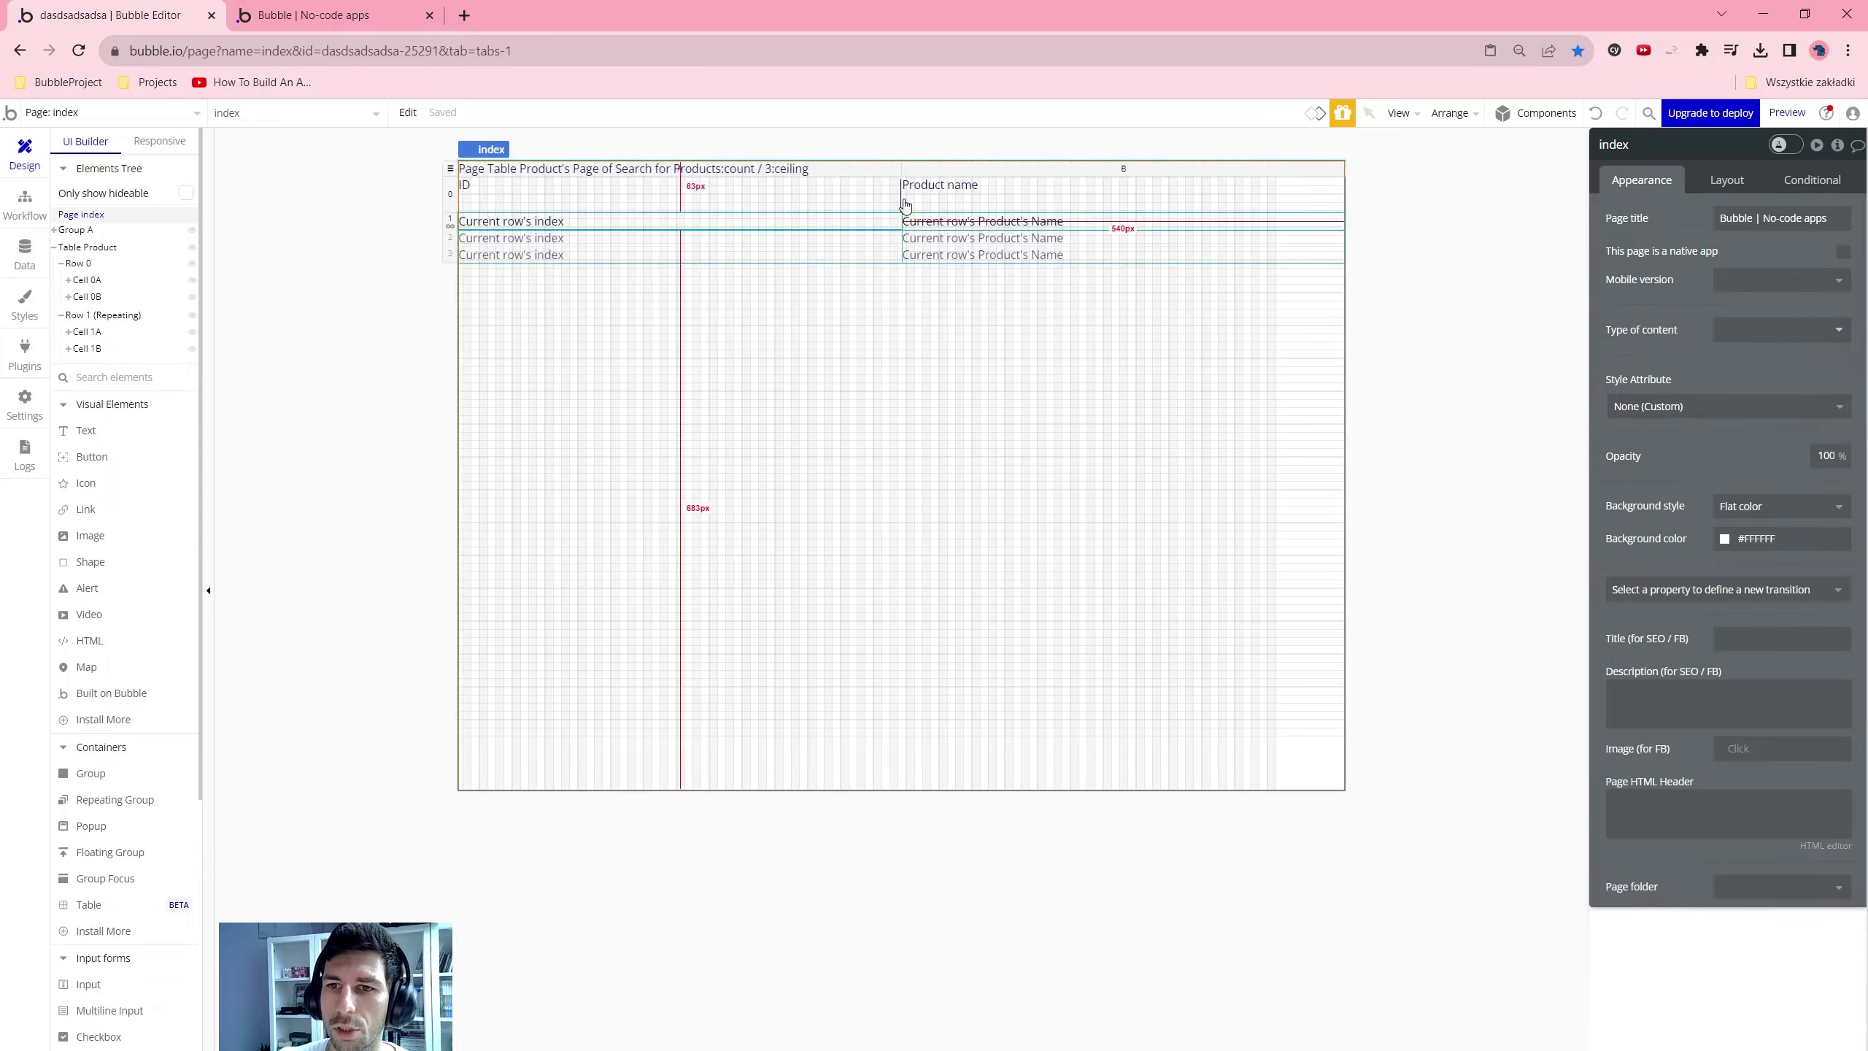
click(350, 304)
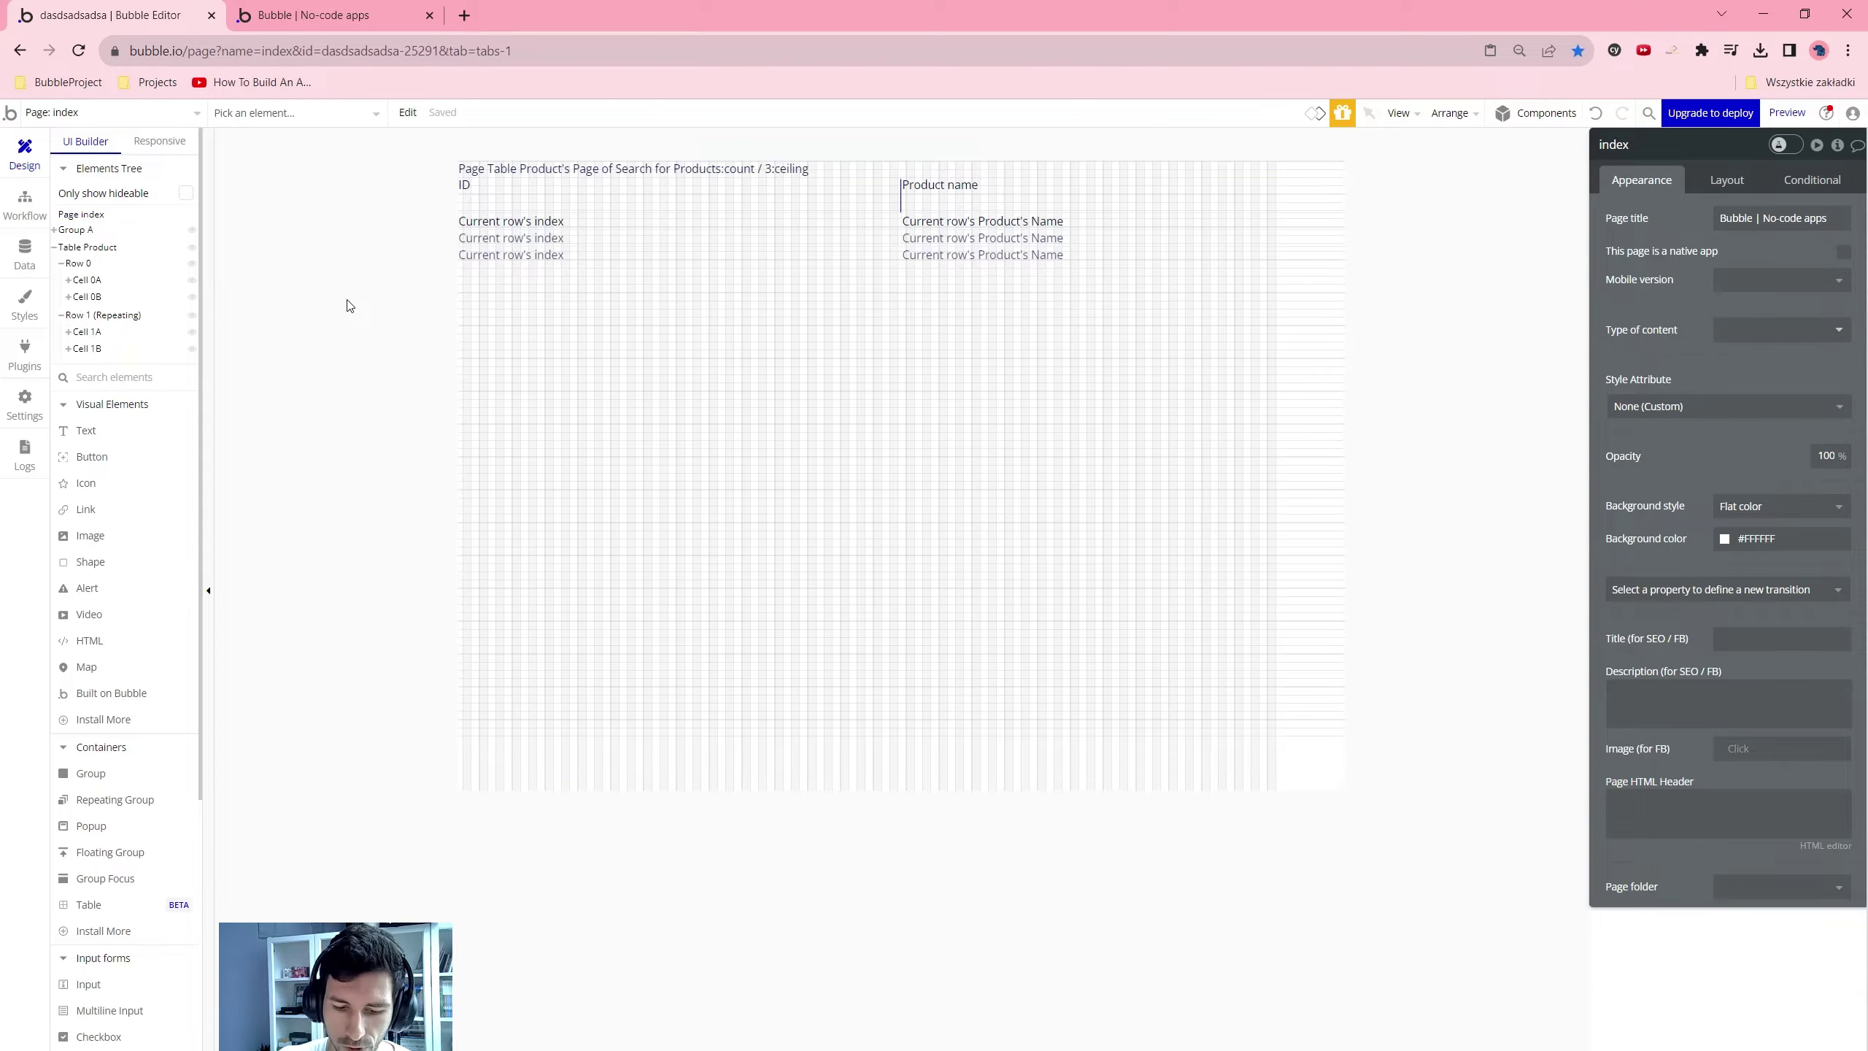
key(ctrl+z)
Move the new button into Group A beside the page indicator text
click(96, 368)
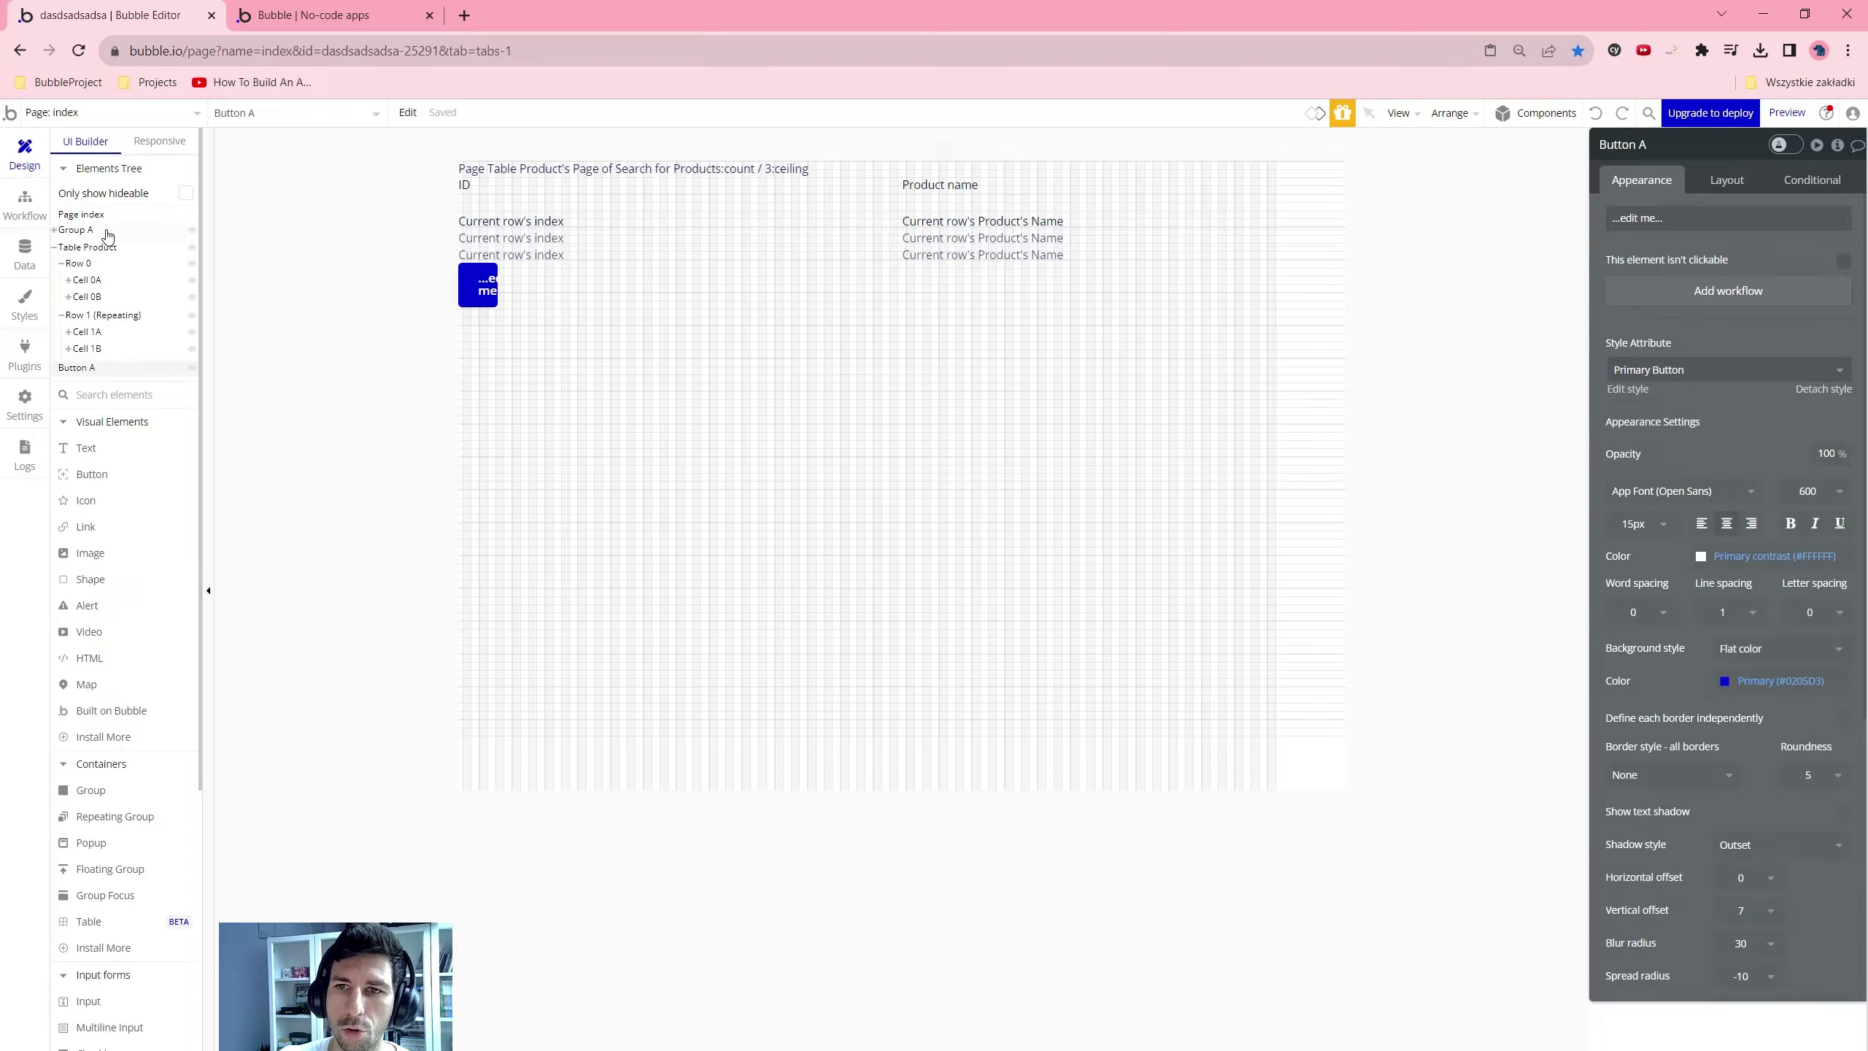
drag(81, 238, 74, 270)
click(74, 265)
click(1149, 189)
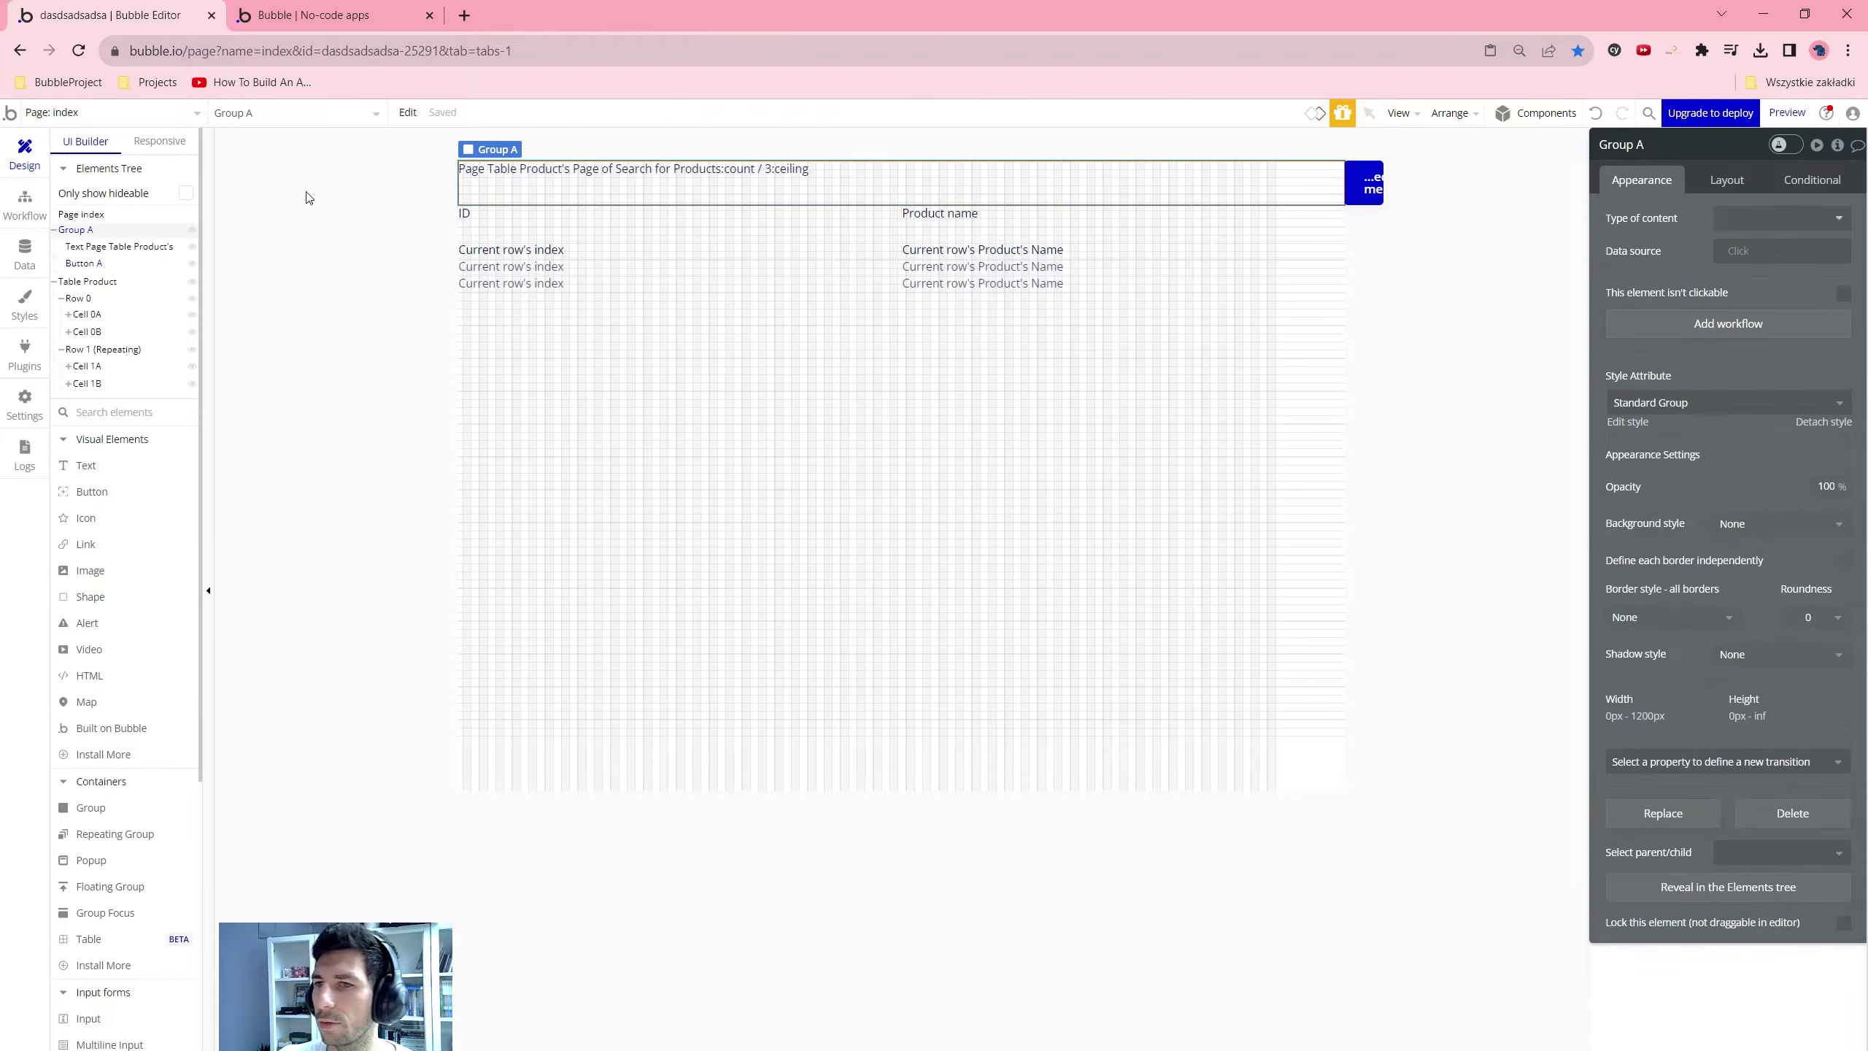
Set Group A's container alignment to space-around
click(67, 235)
click(71, 235)
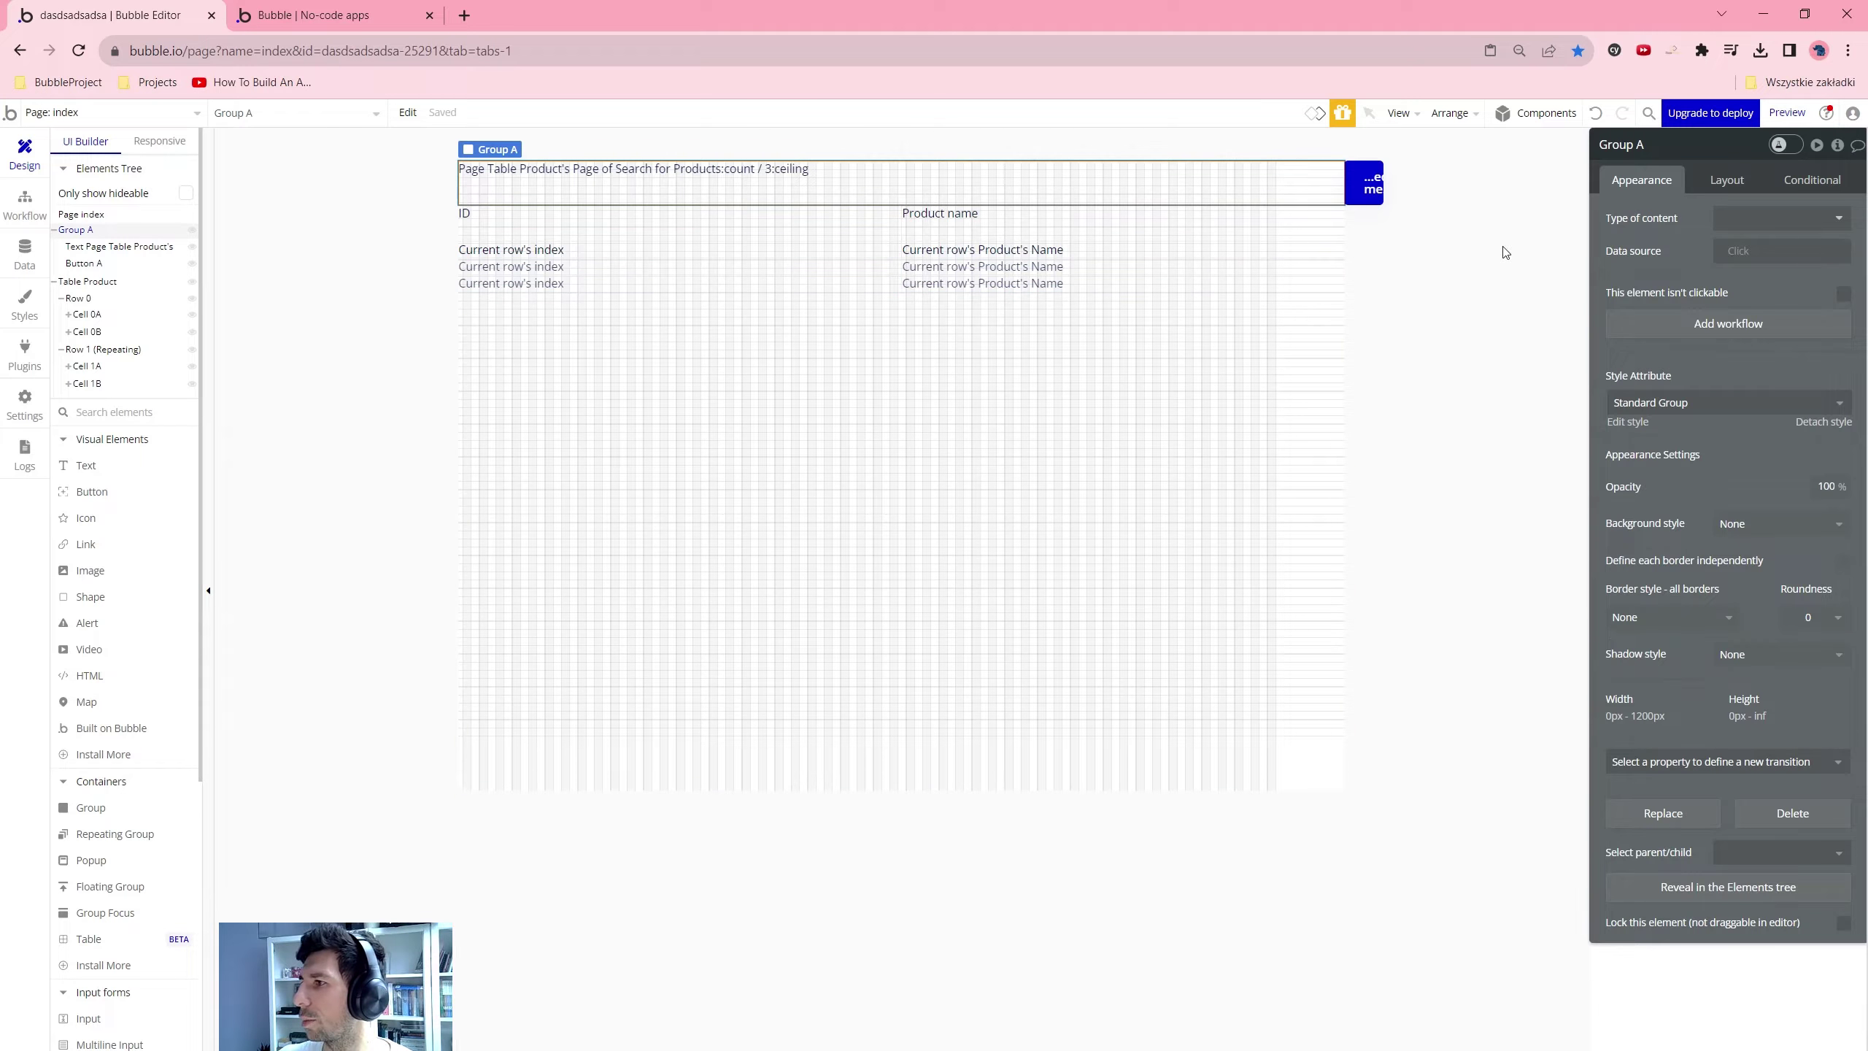
click(1725, 186)
click(1825, 255)
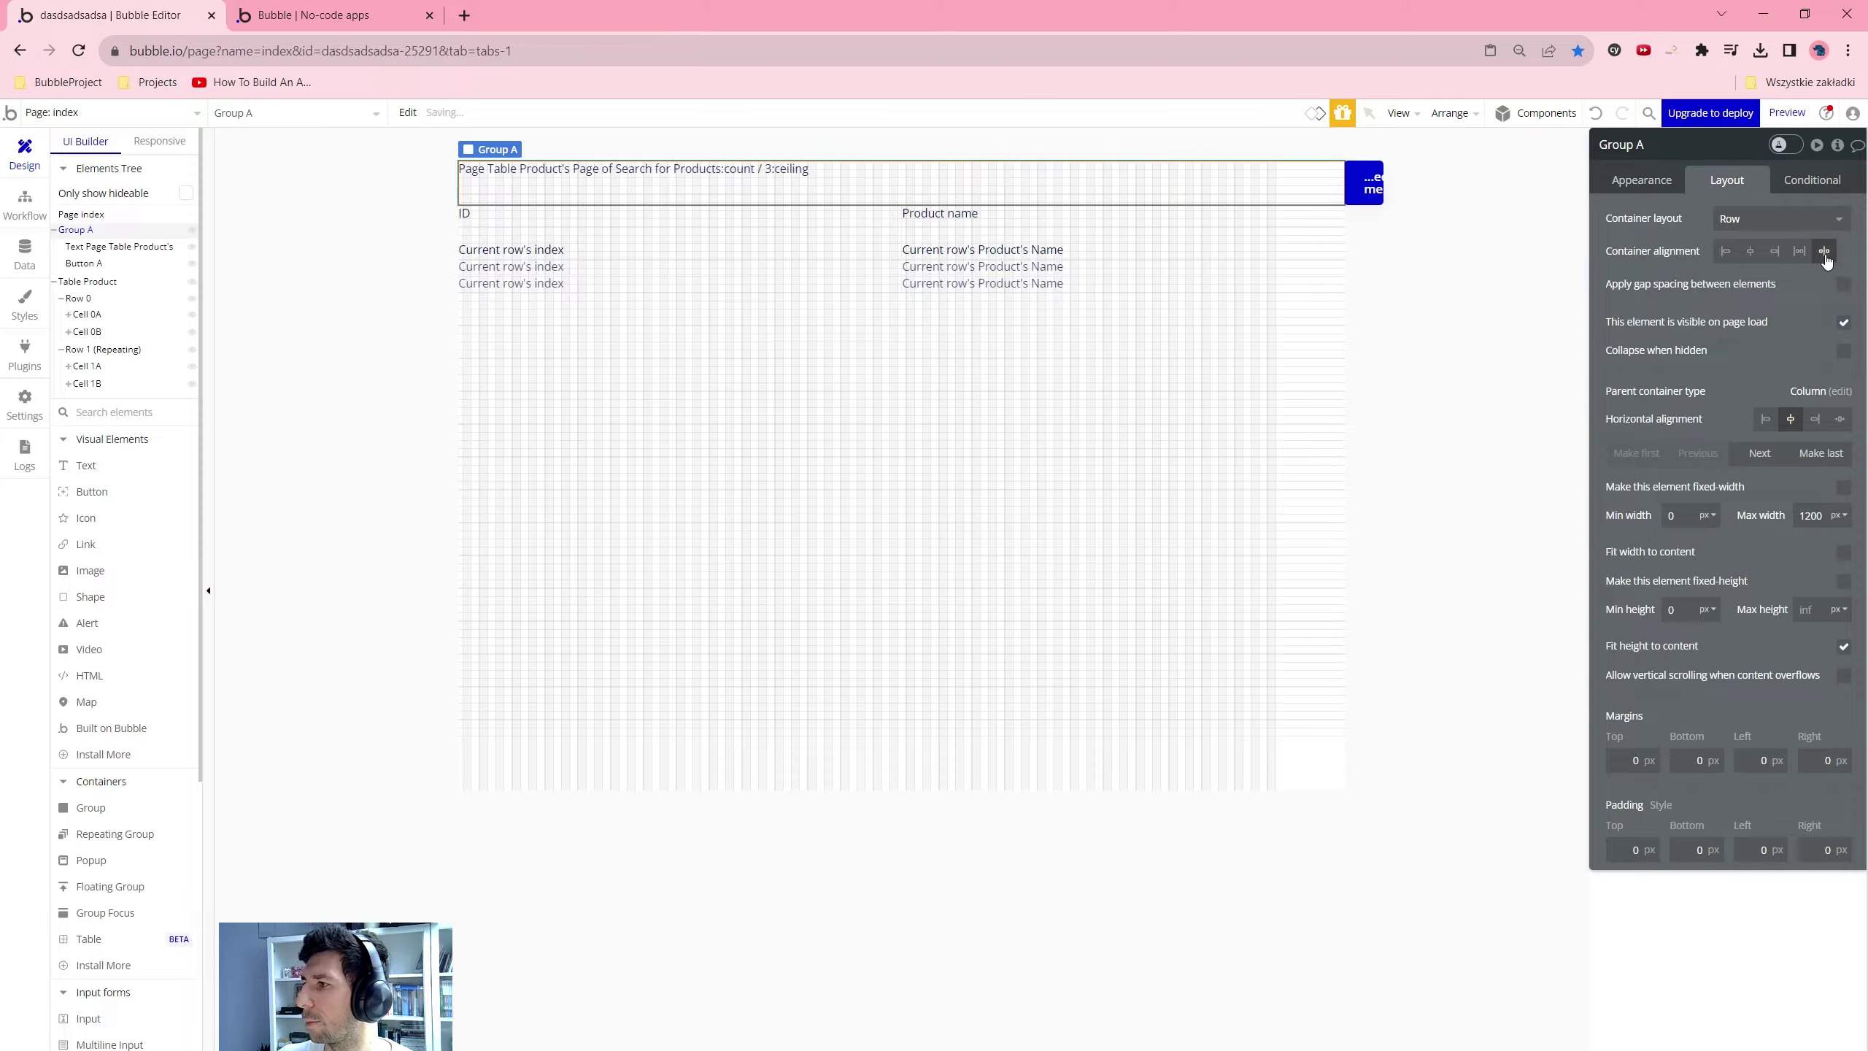
Change the caption of the button in Group A to "Previous"
click(1370, 184)
click(1659, 190)
click(1716, 224)
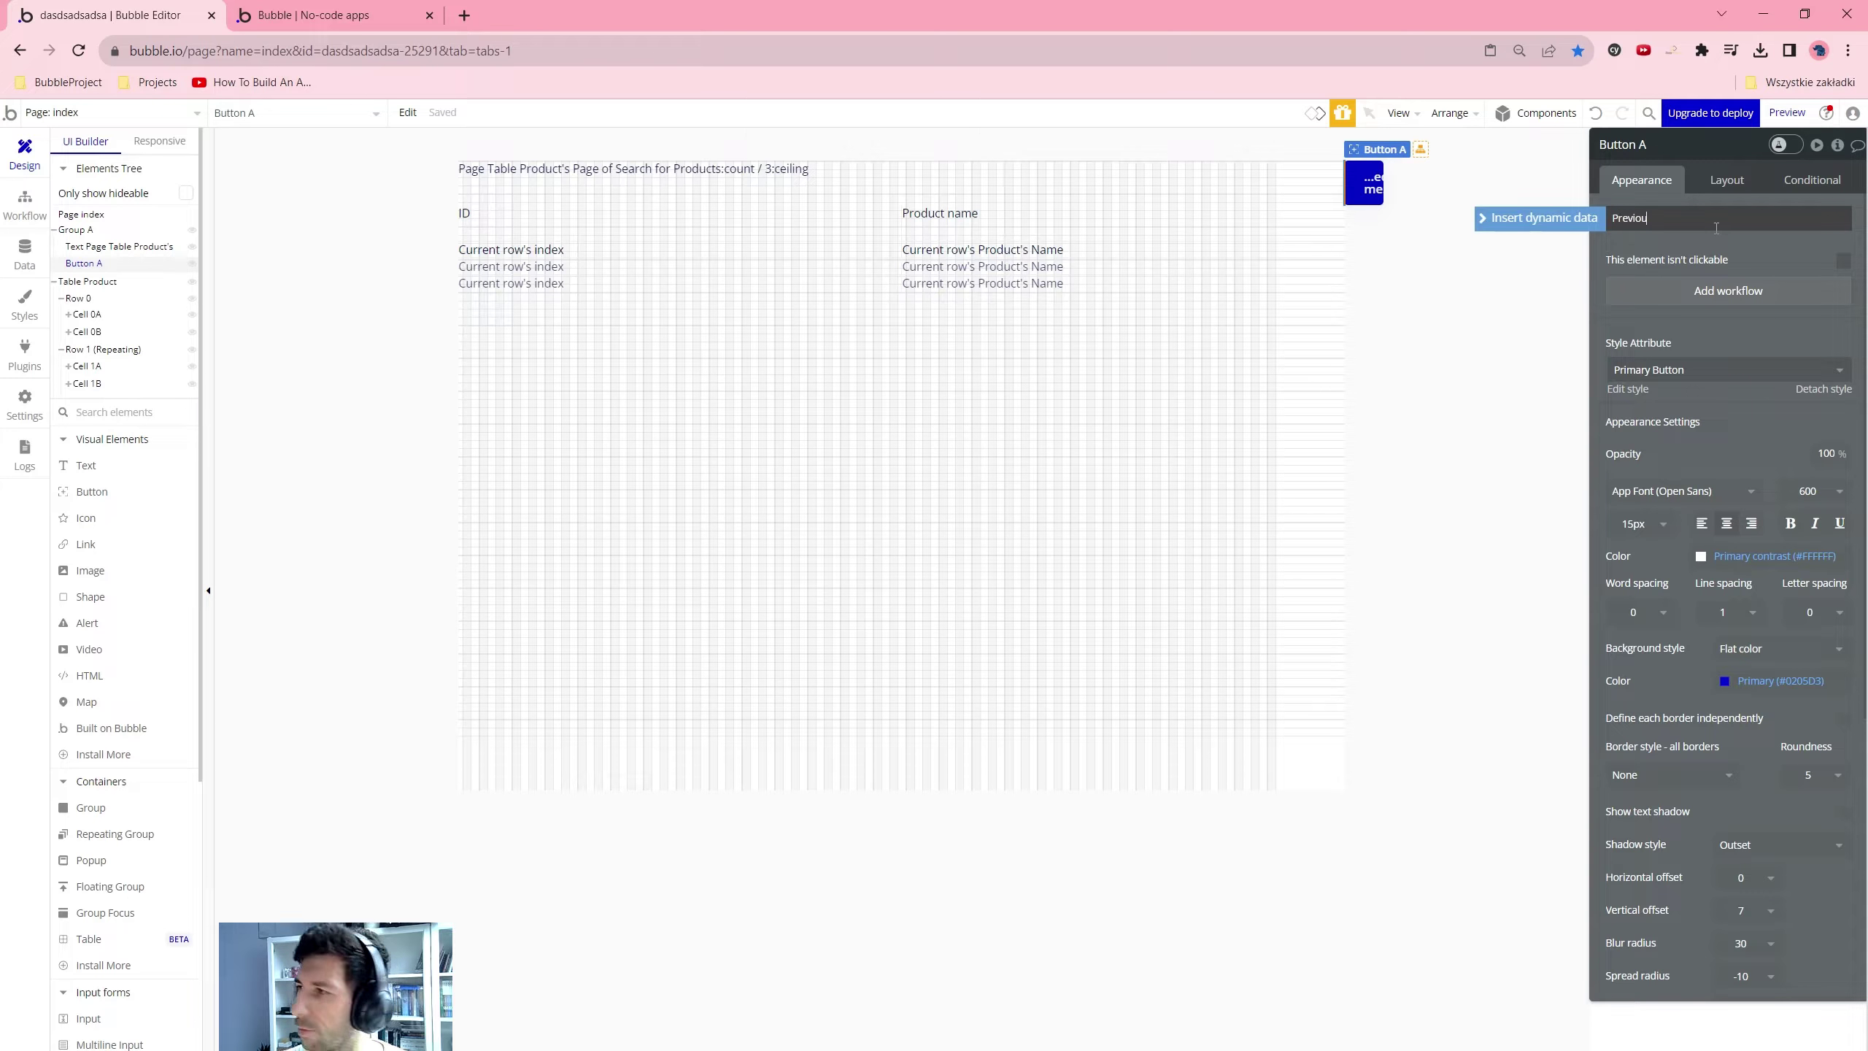
Turn off the Previous button's fixed width, set its minimum width to 0, fit its width to content and set its minimum height to 50 px
click(1726, 181)
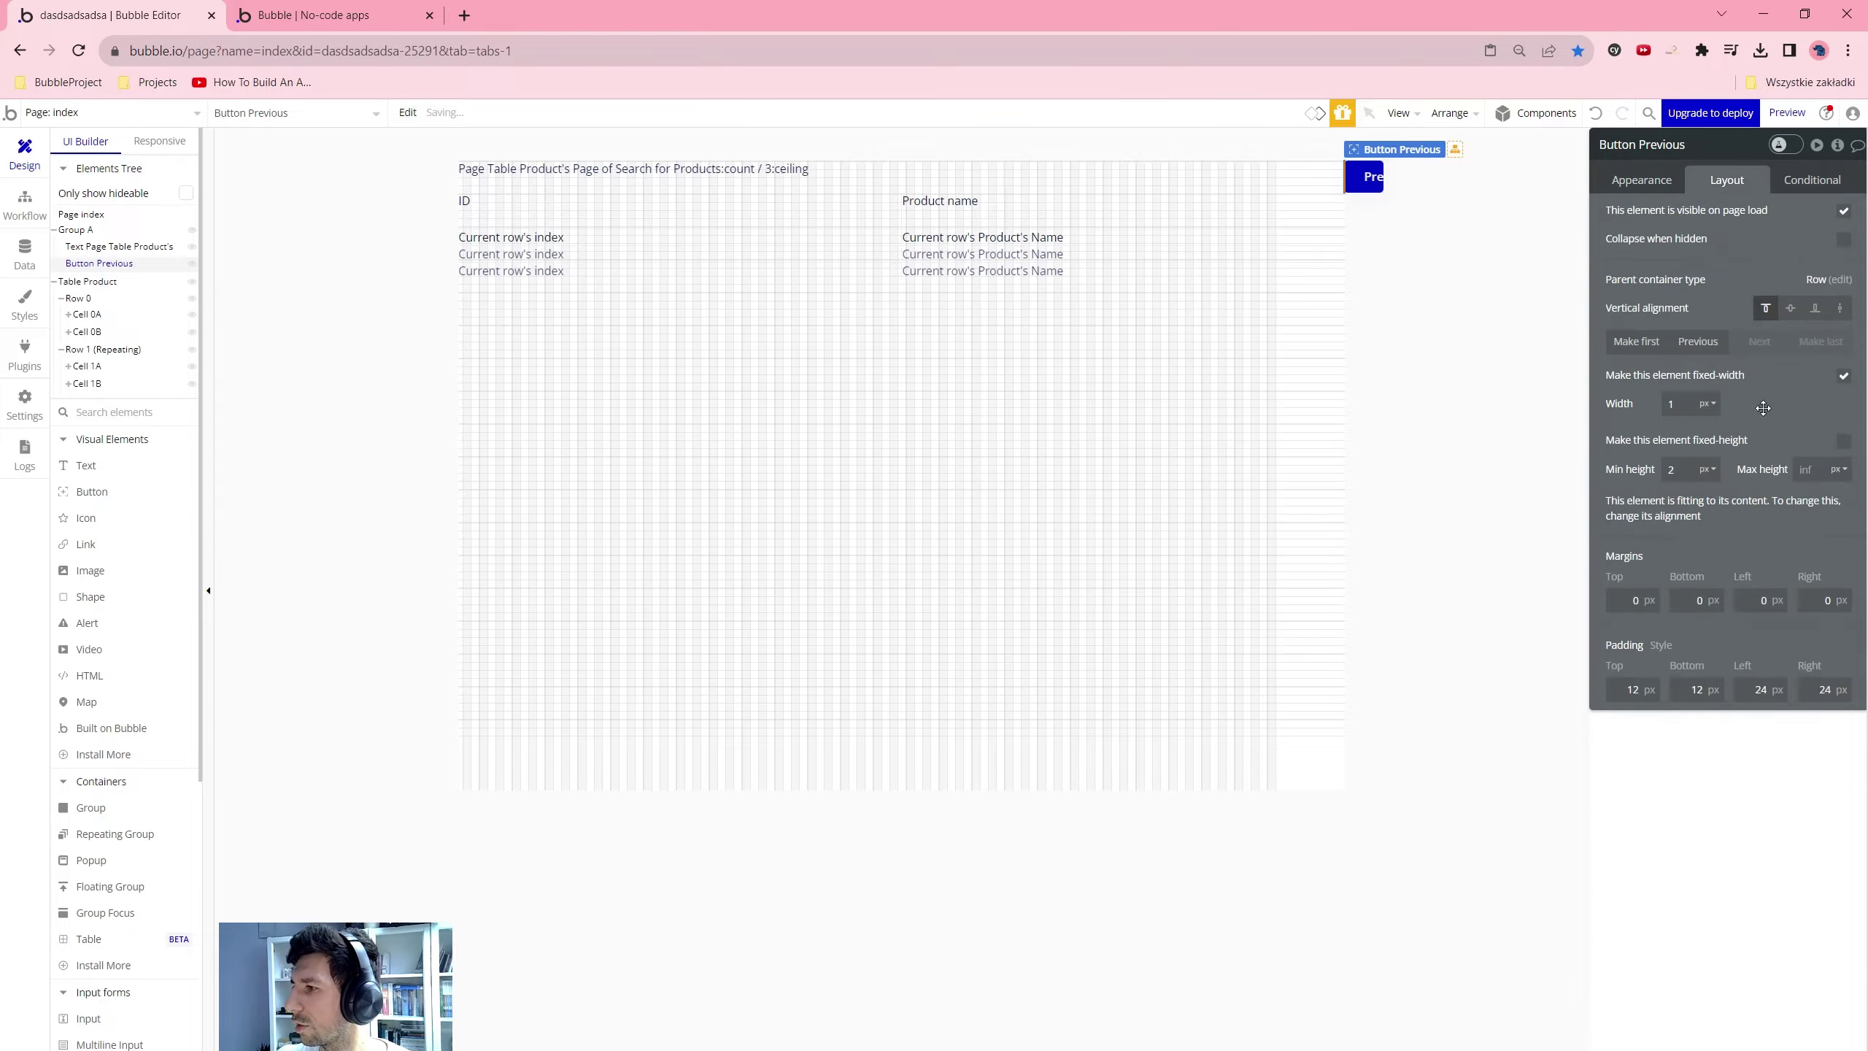
click(1844, 381)
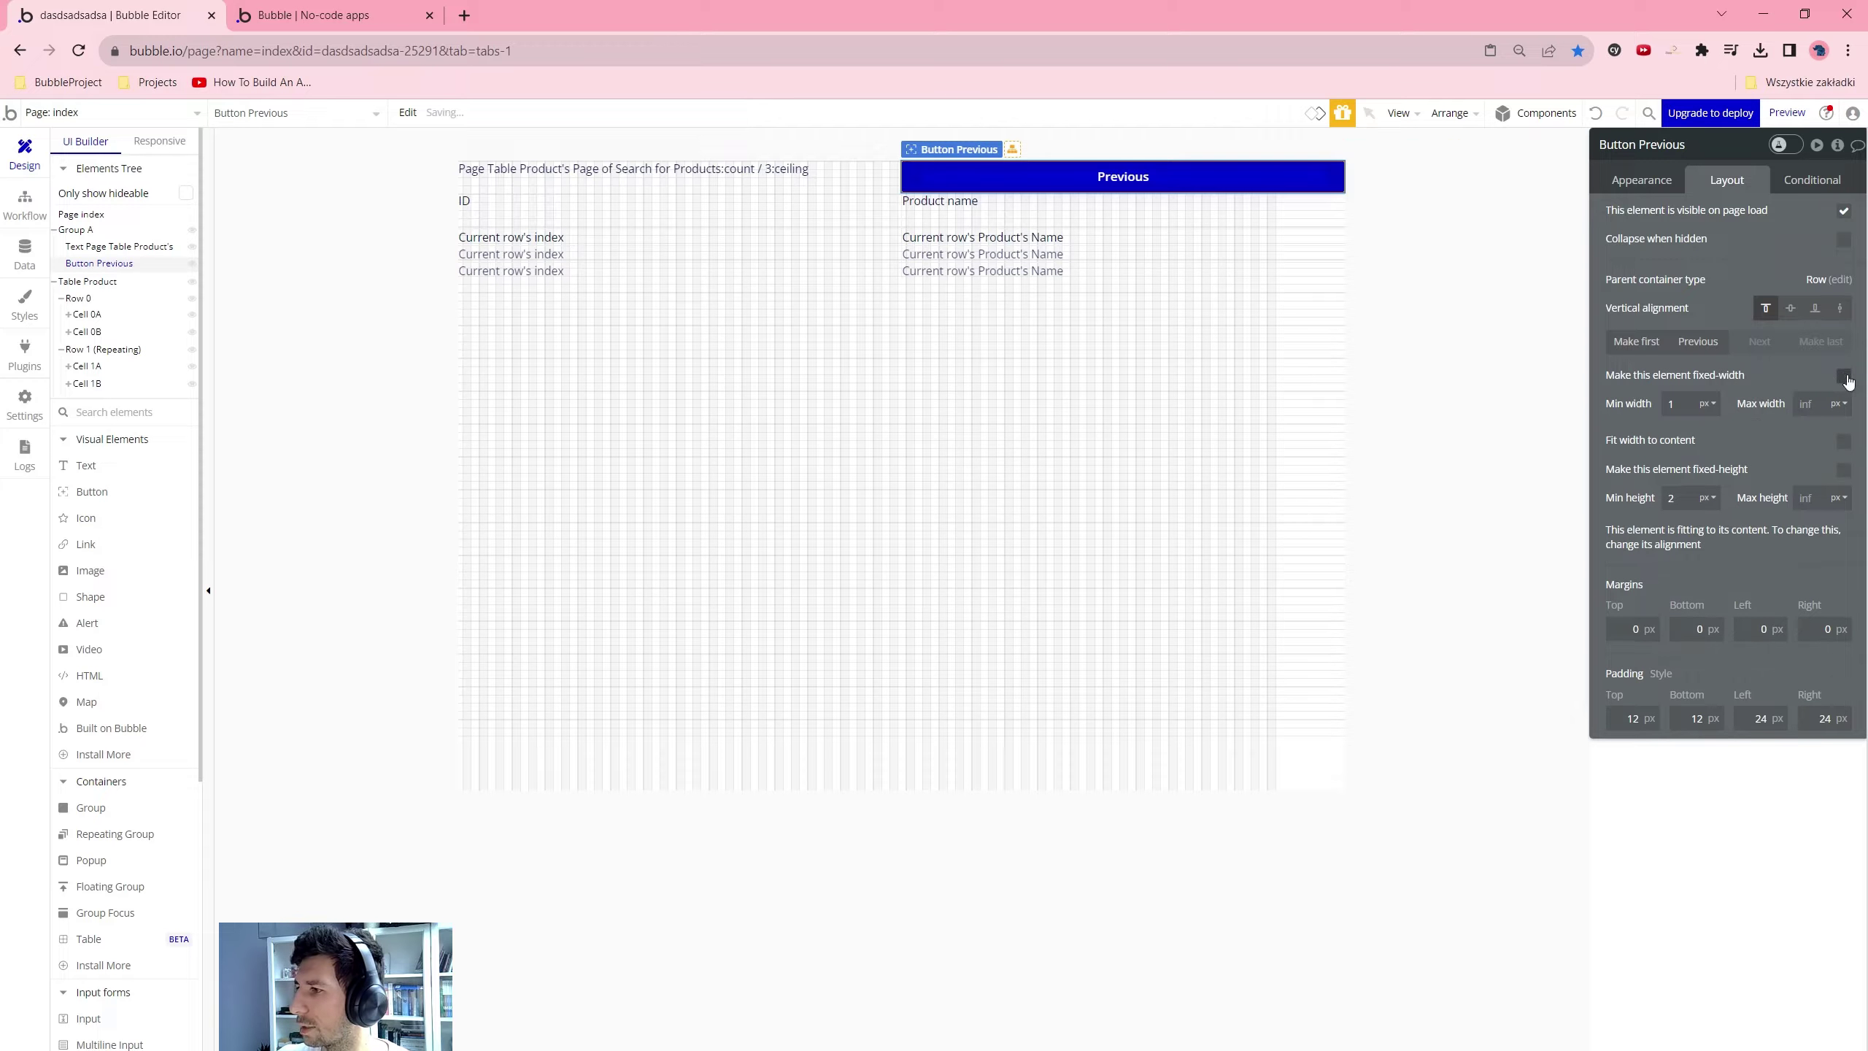
click(1844, 440)
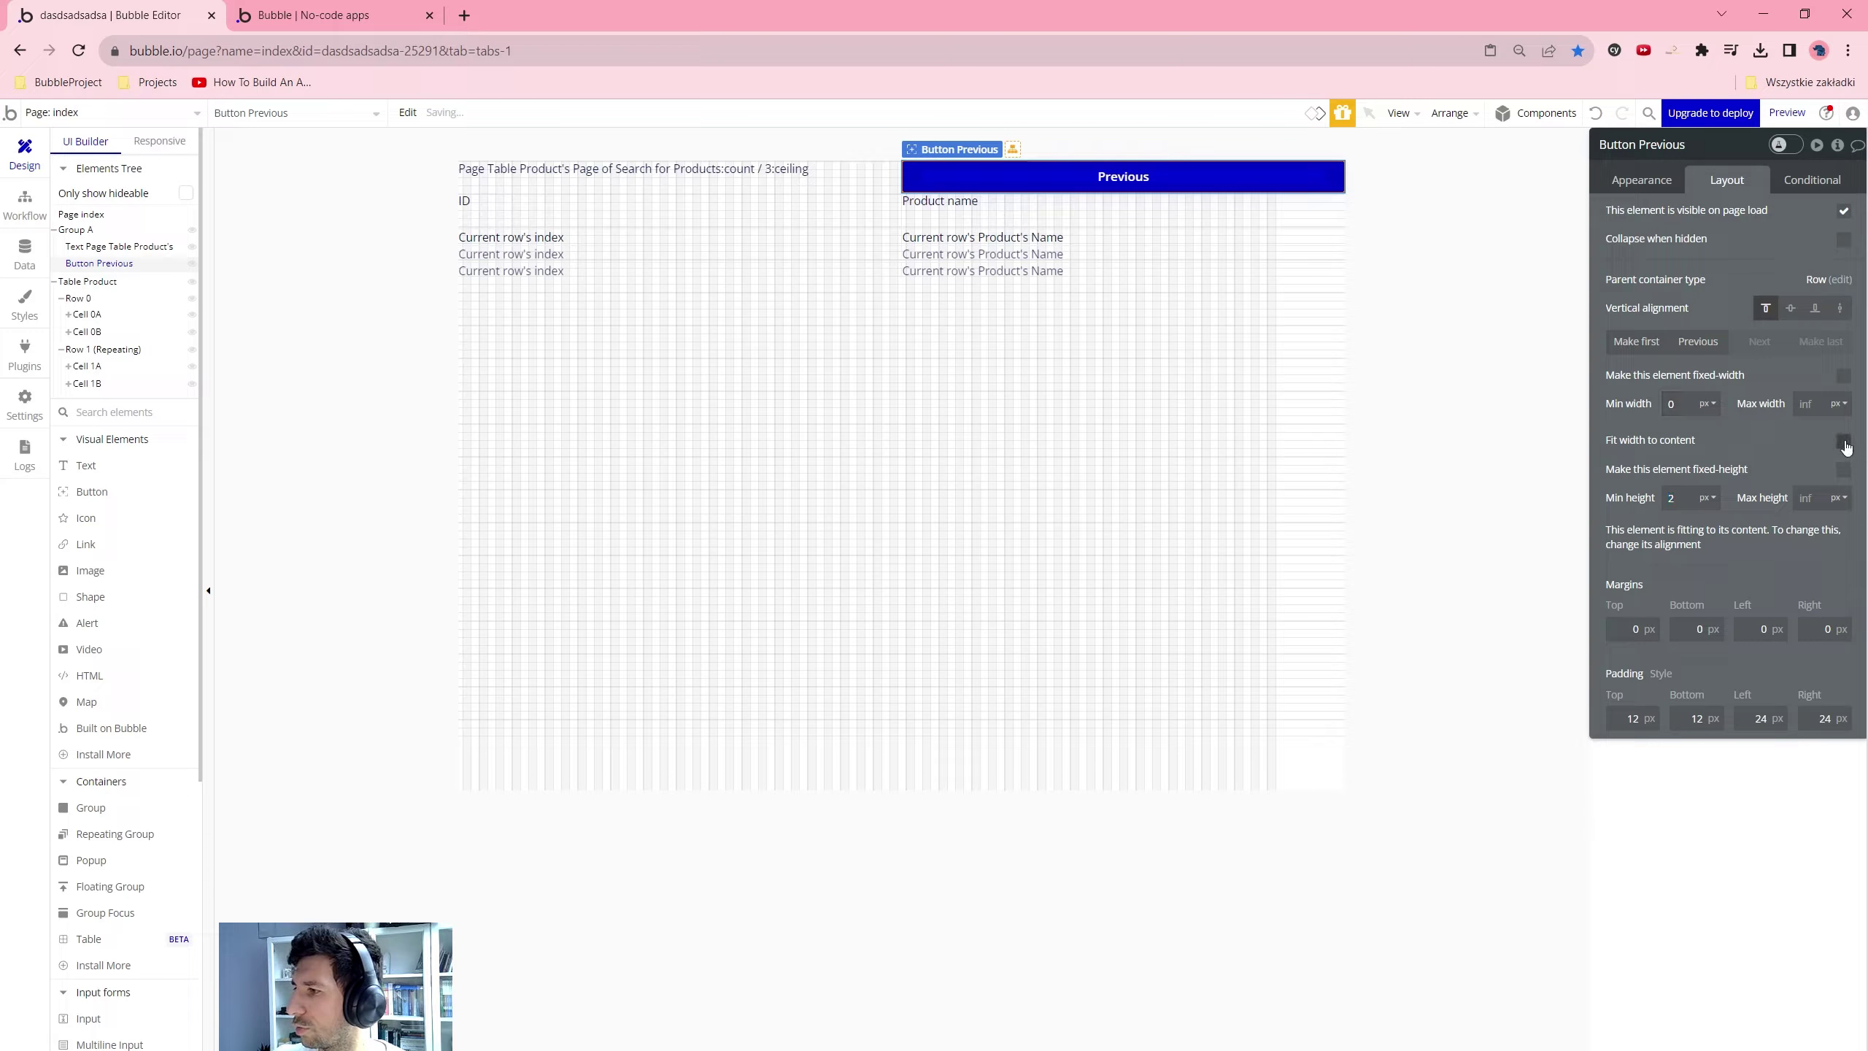
text(50)
key(Tab)
Duplicate the Previous button within Group A and caption the copy "Next"
key(ctrl+c)
key(ctrl+v)
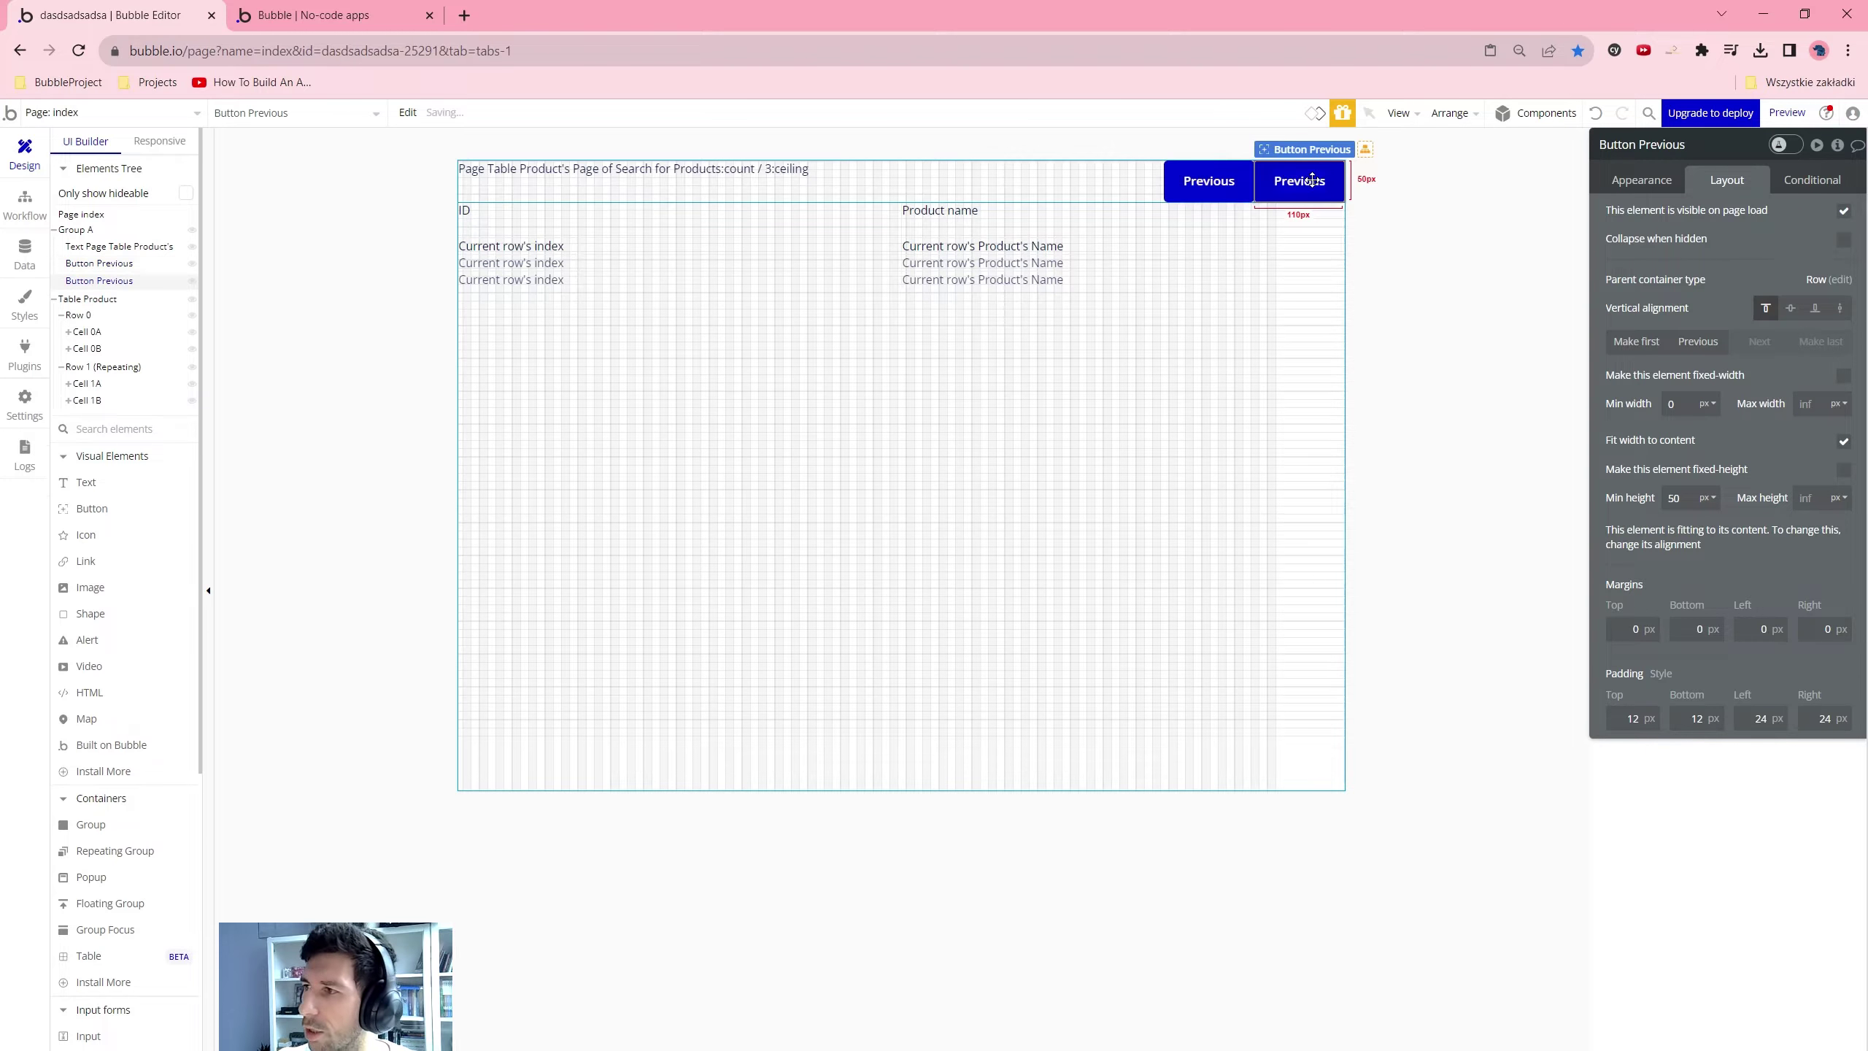
click(1641, 179)
double_click(1708, 221)
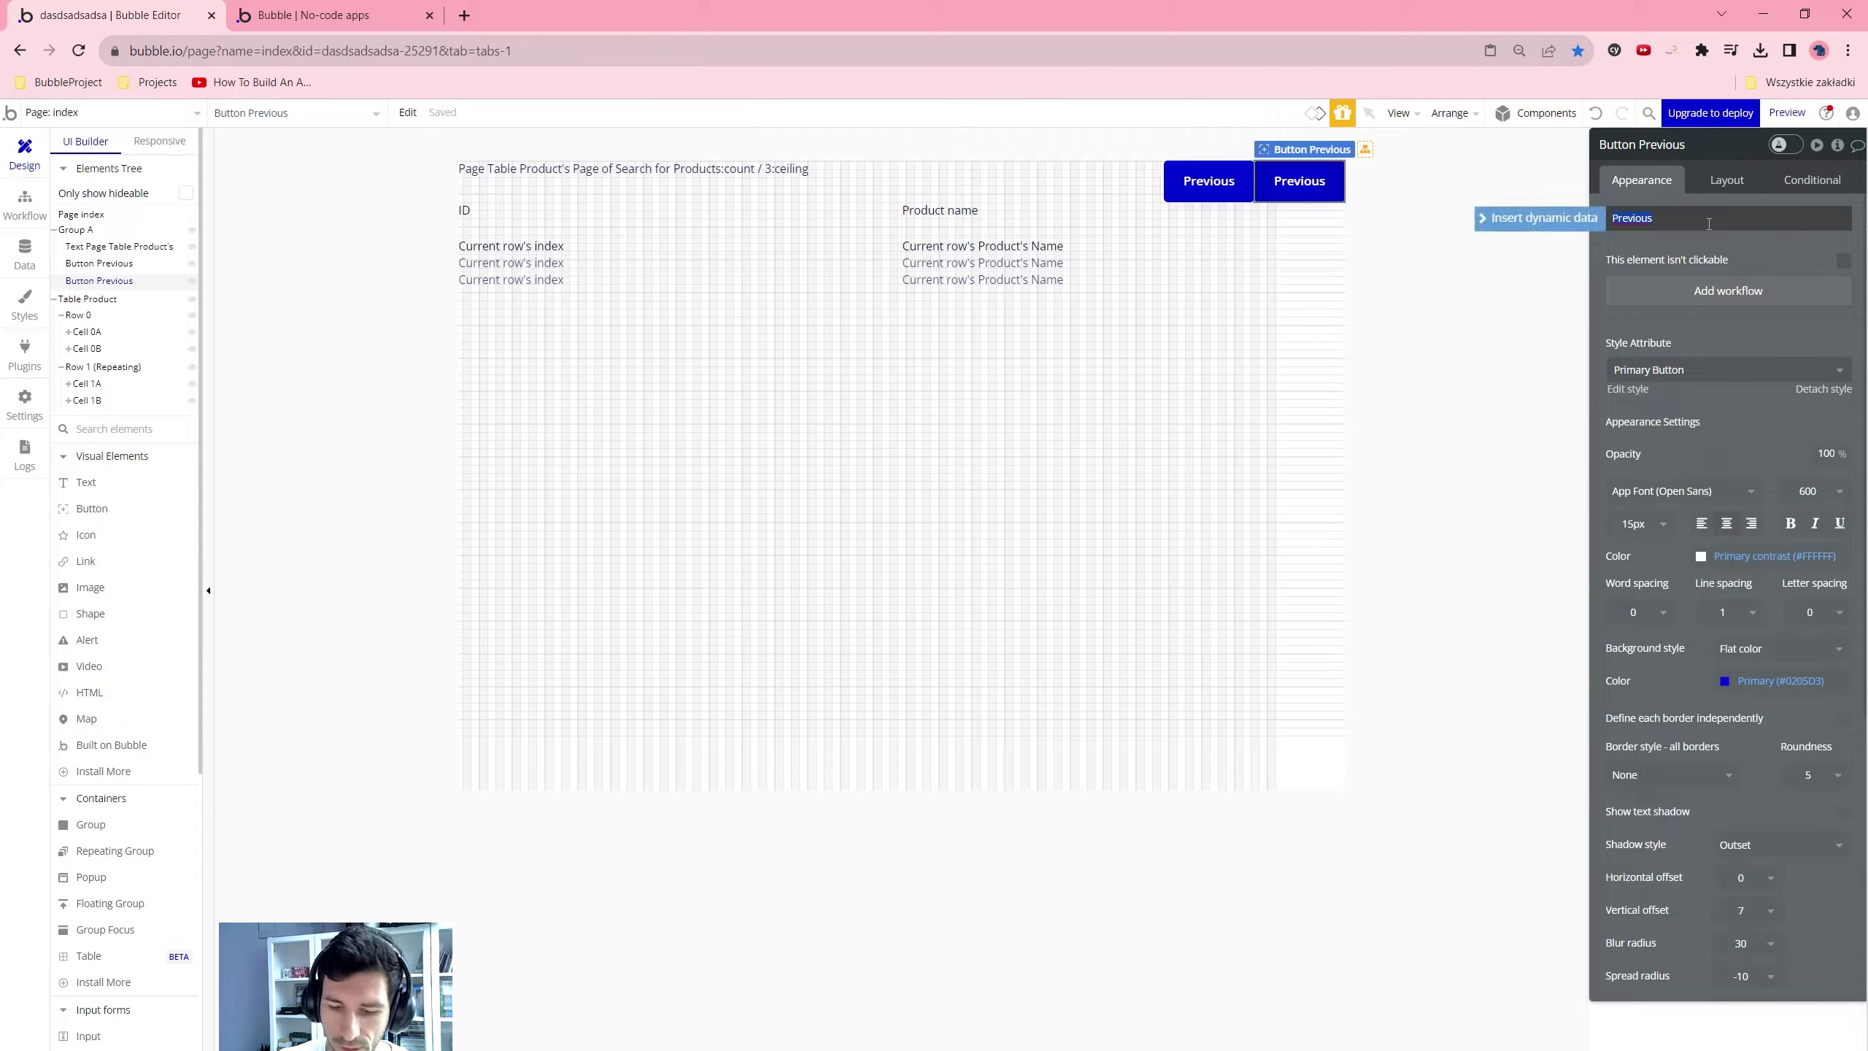
text(Next)
key(Tab)
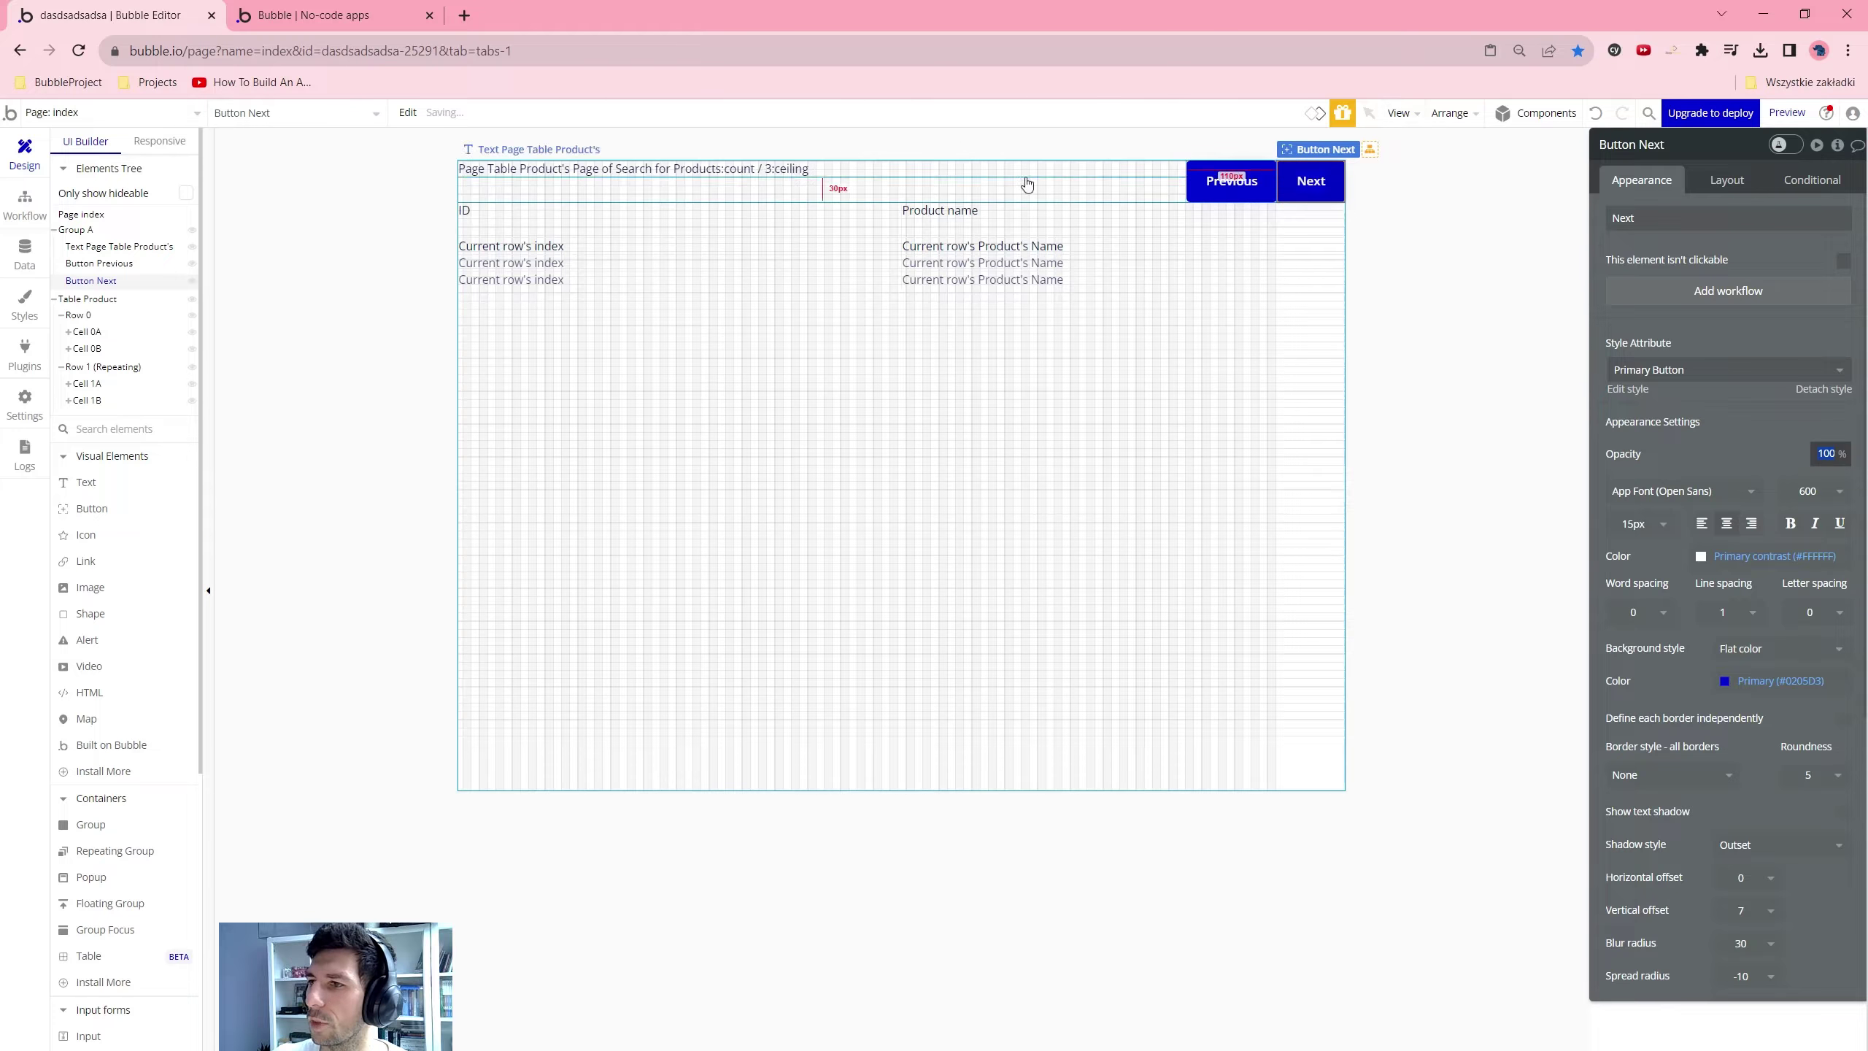
Apply gap spacing between Group A's elements with a row gap of 10 px and a column gap of 10 px
click(103, 234)
click(103, 234)
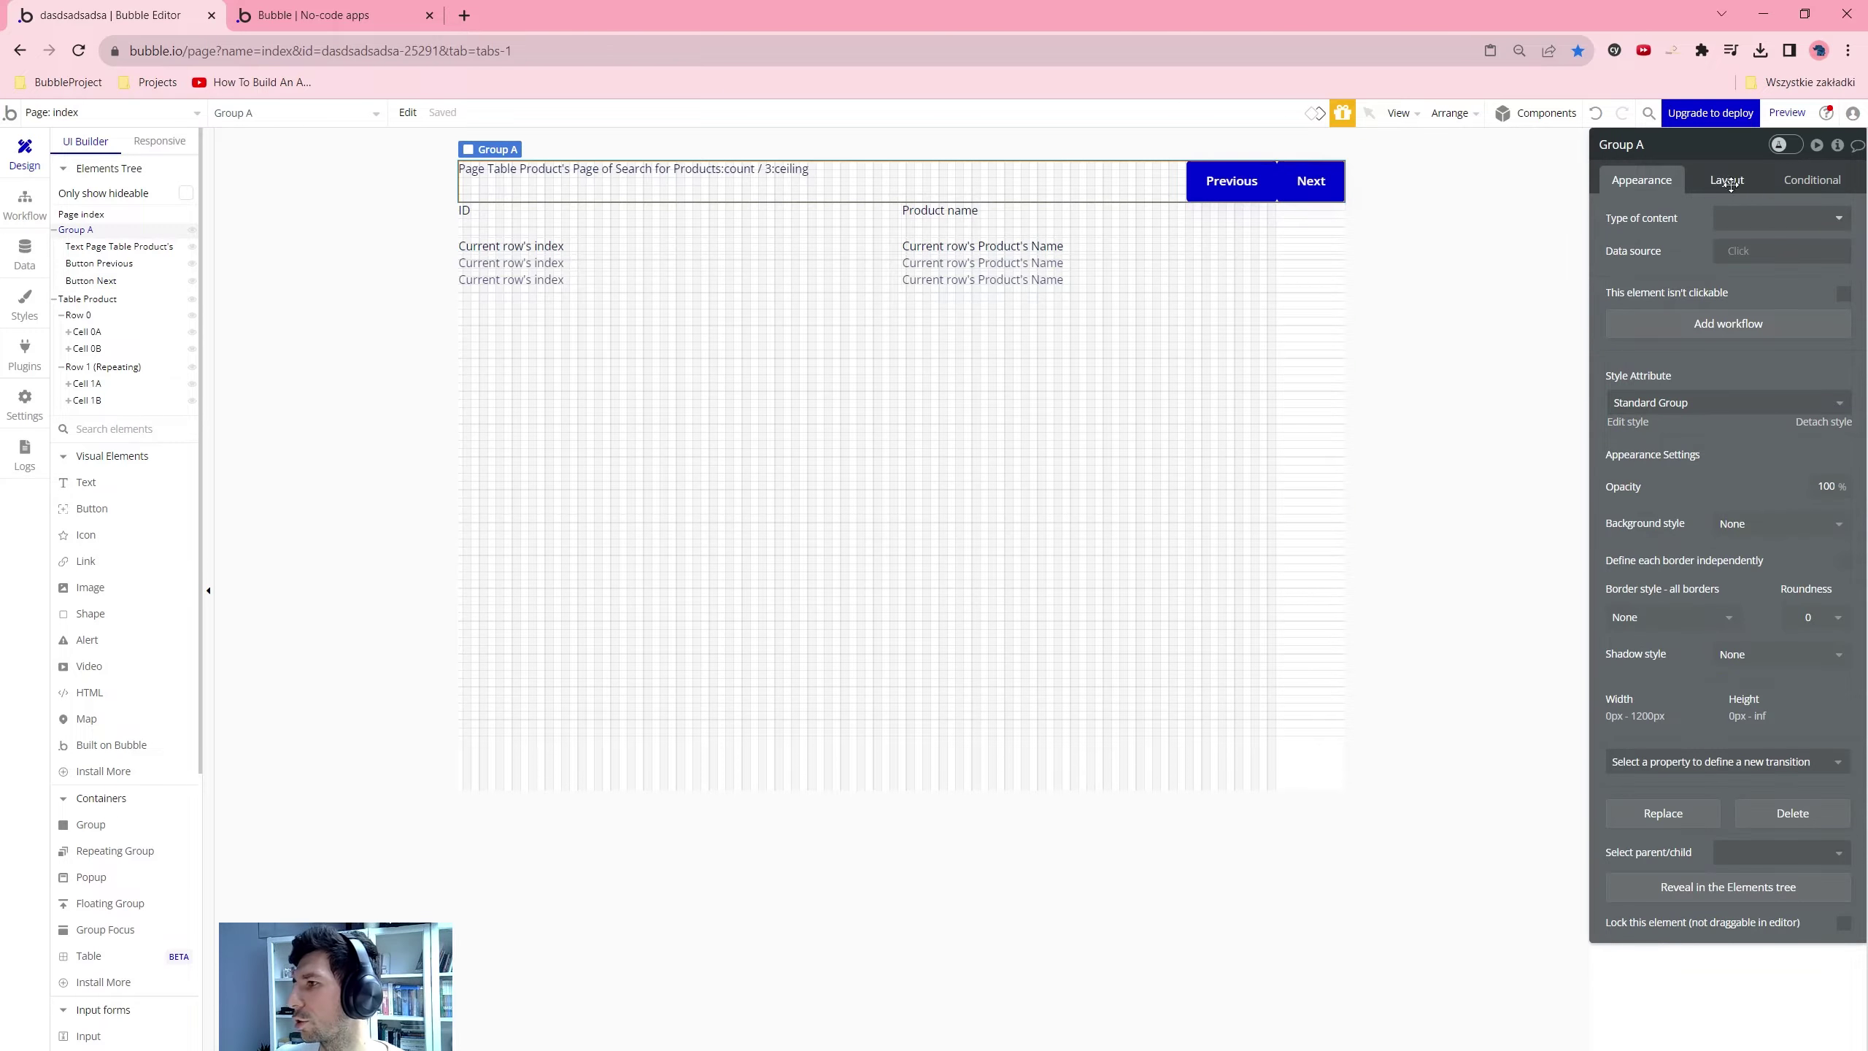
click(1726, 179)
click(1844, 285)
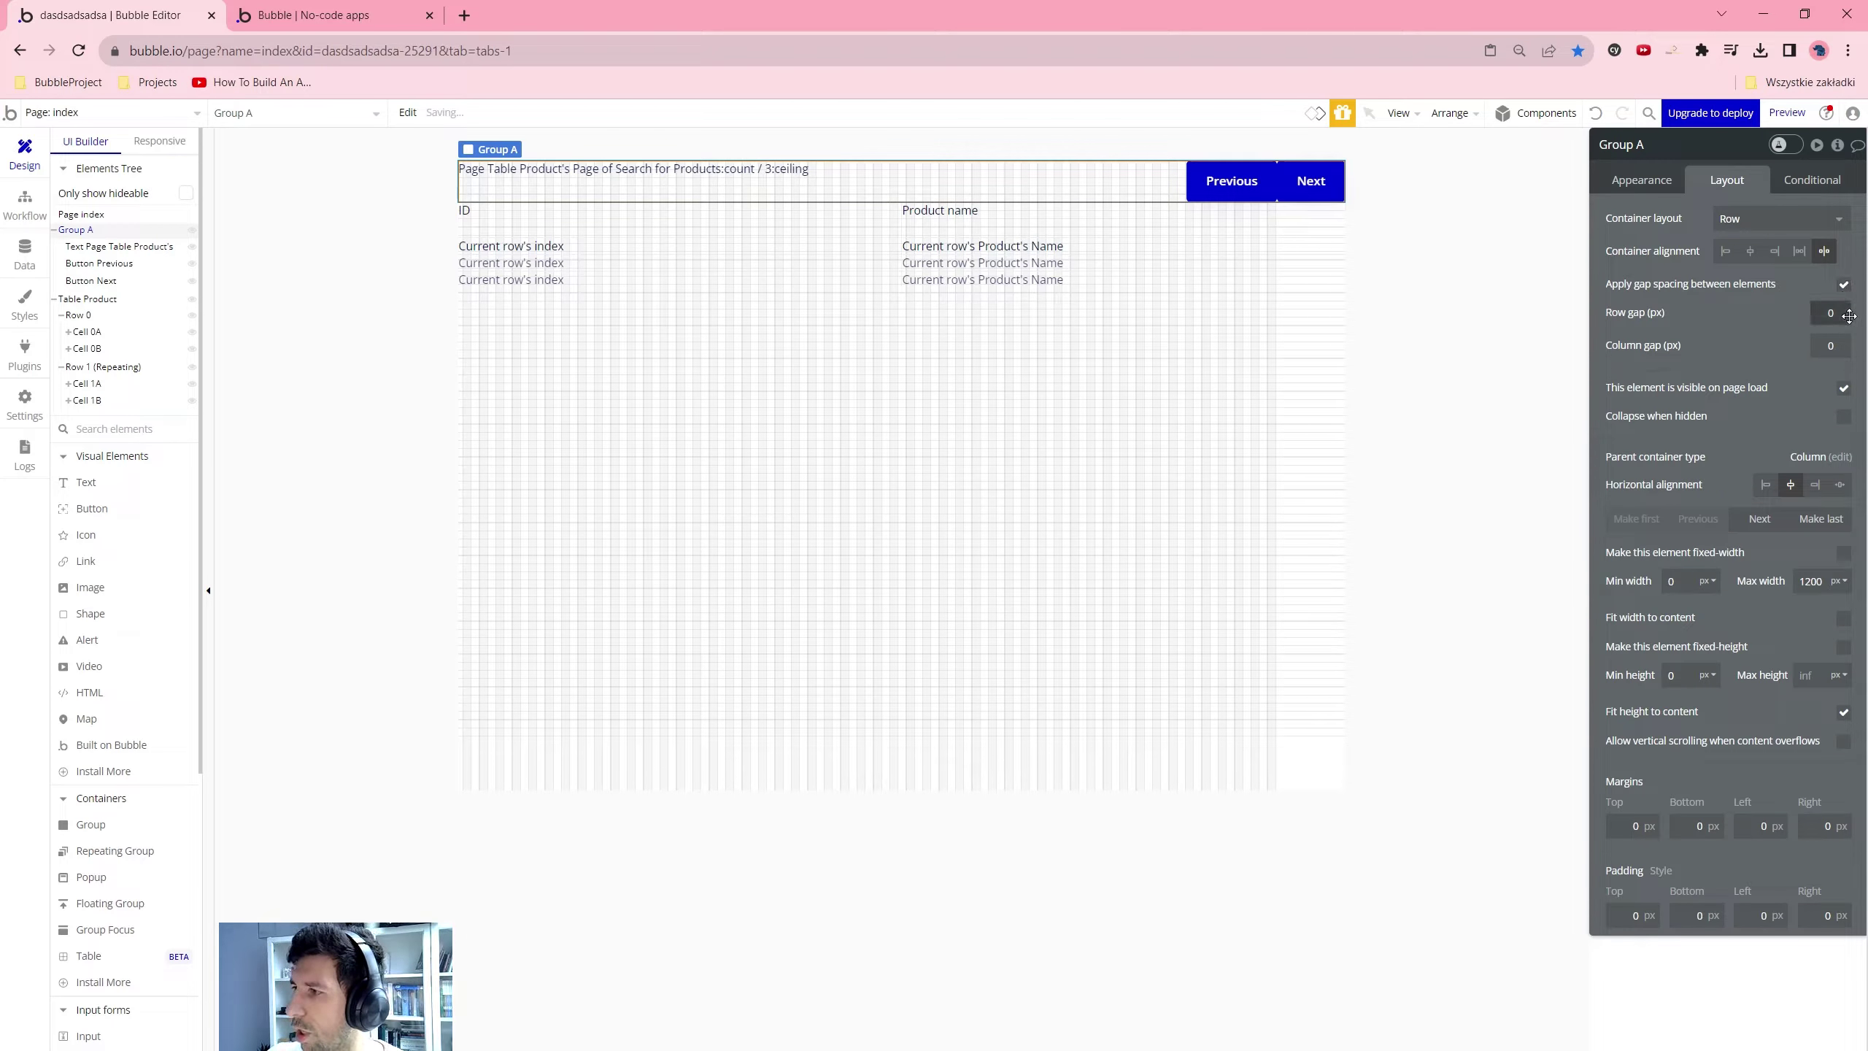
click(1847, 315)
text(10)
key(Tab)
text(10)
key(Tab)
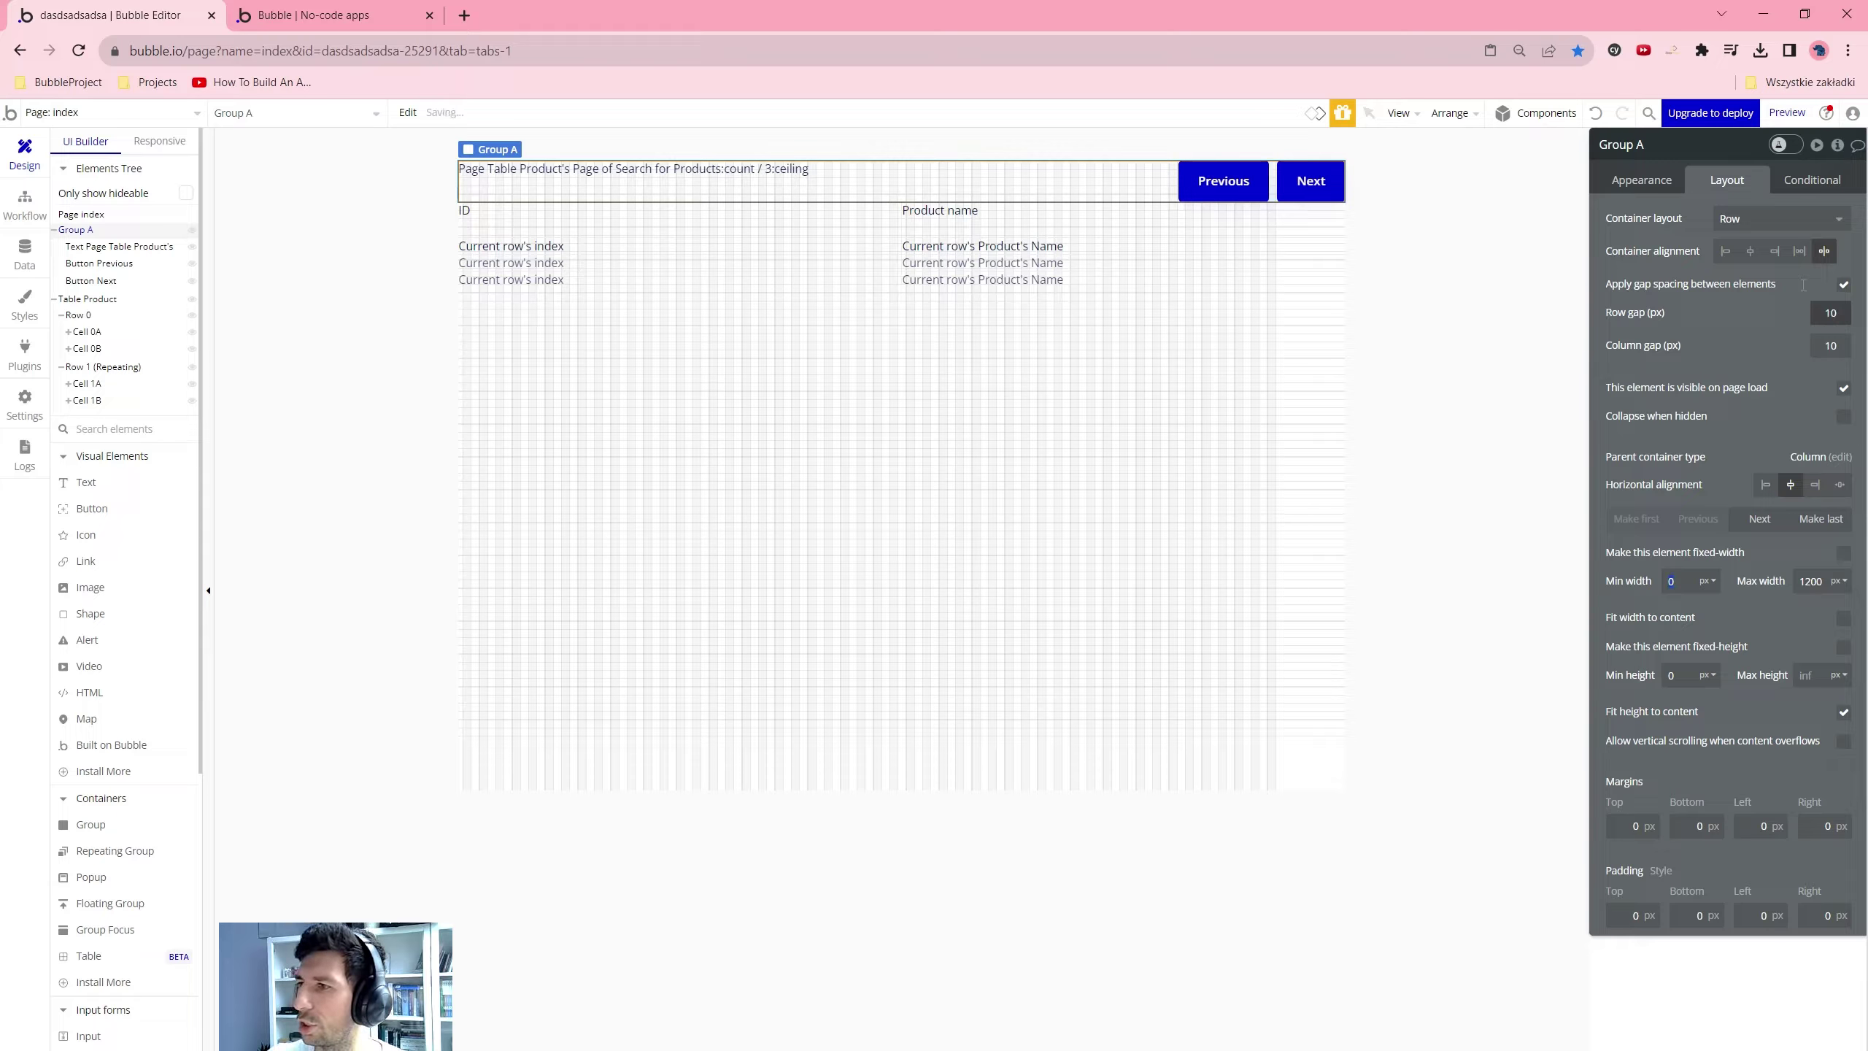
Create a click workflow for the Previous button and add a "Set state of an element" action to it
click(1224, 180)
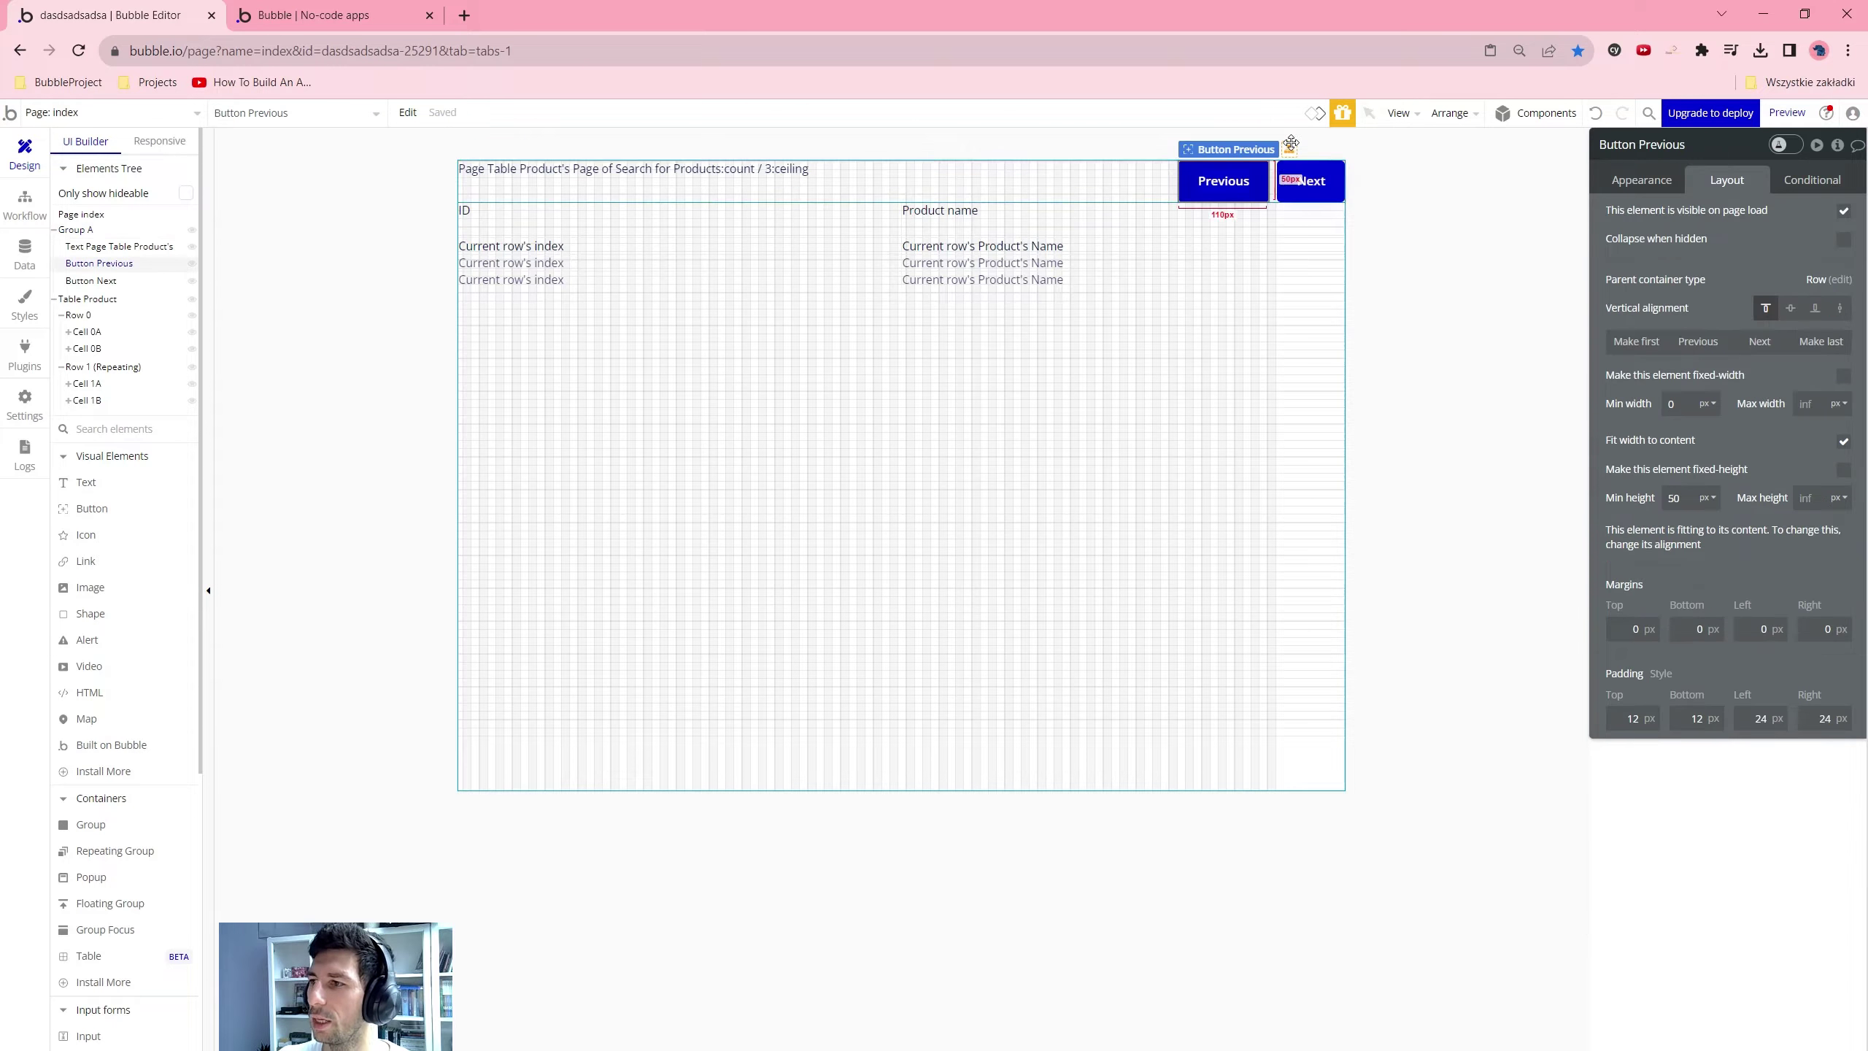
click(1662, 189)
click(1706, 285)
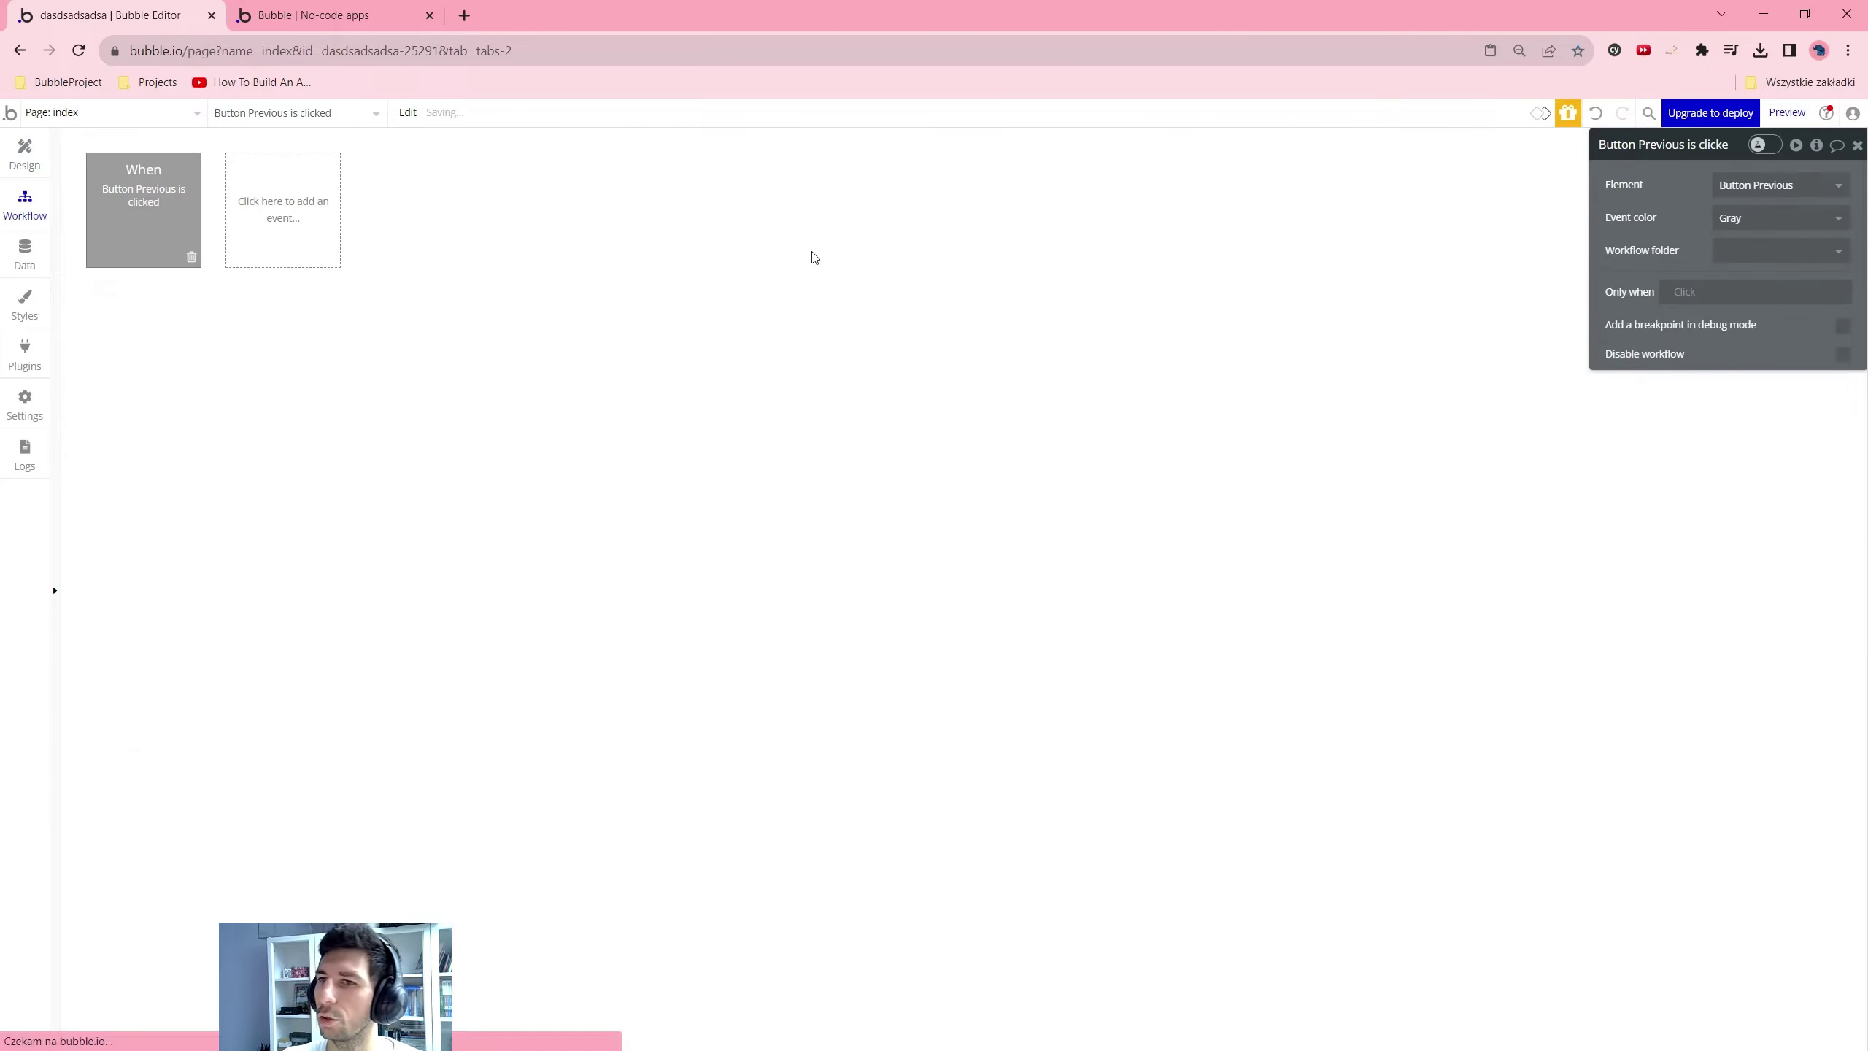
click(170, 318)
text(set)
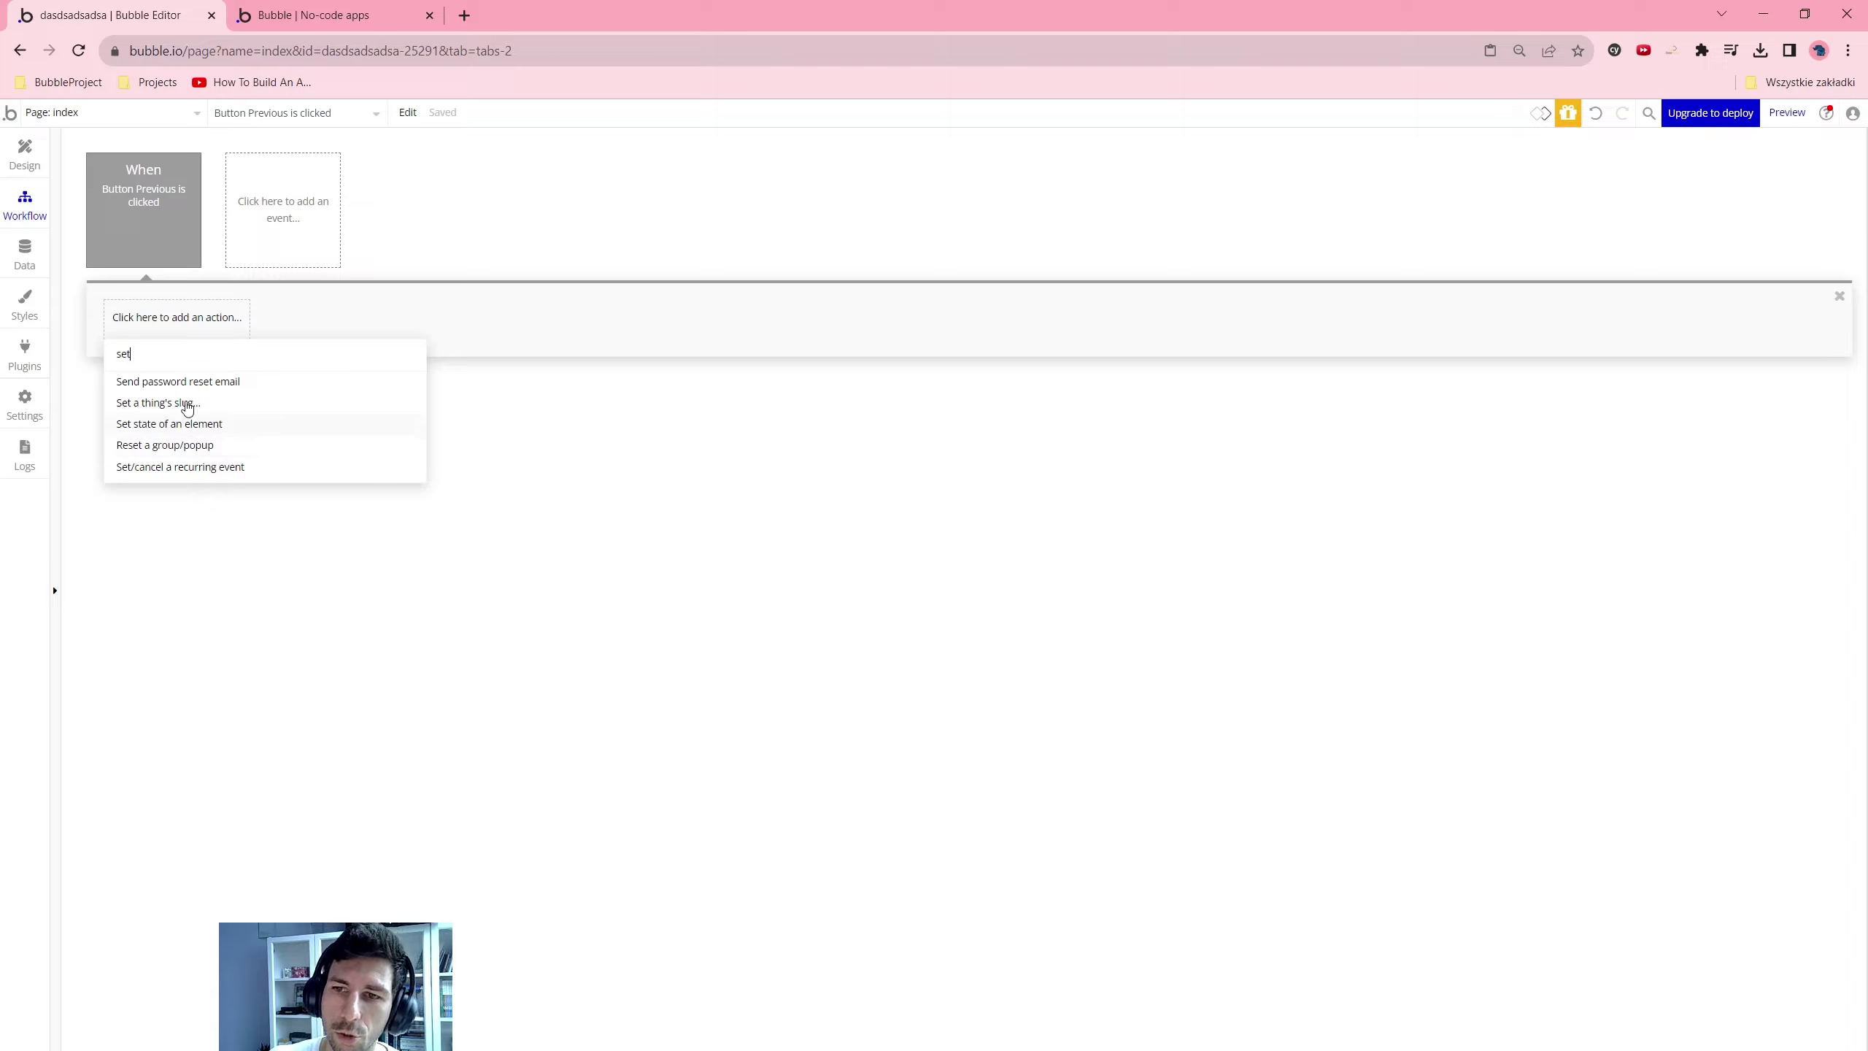
click(204, 425)
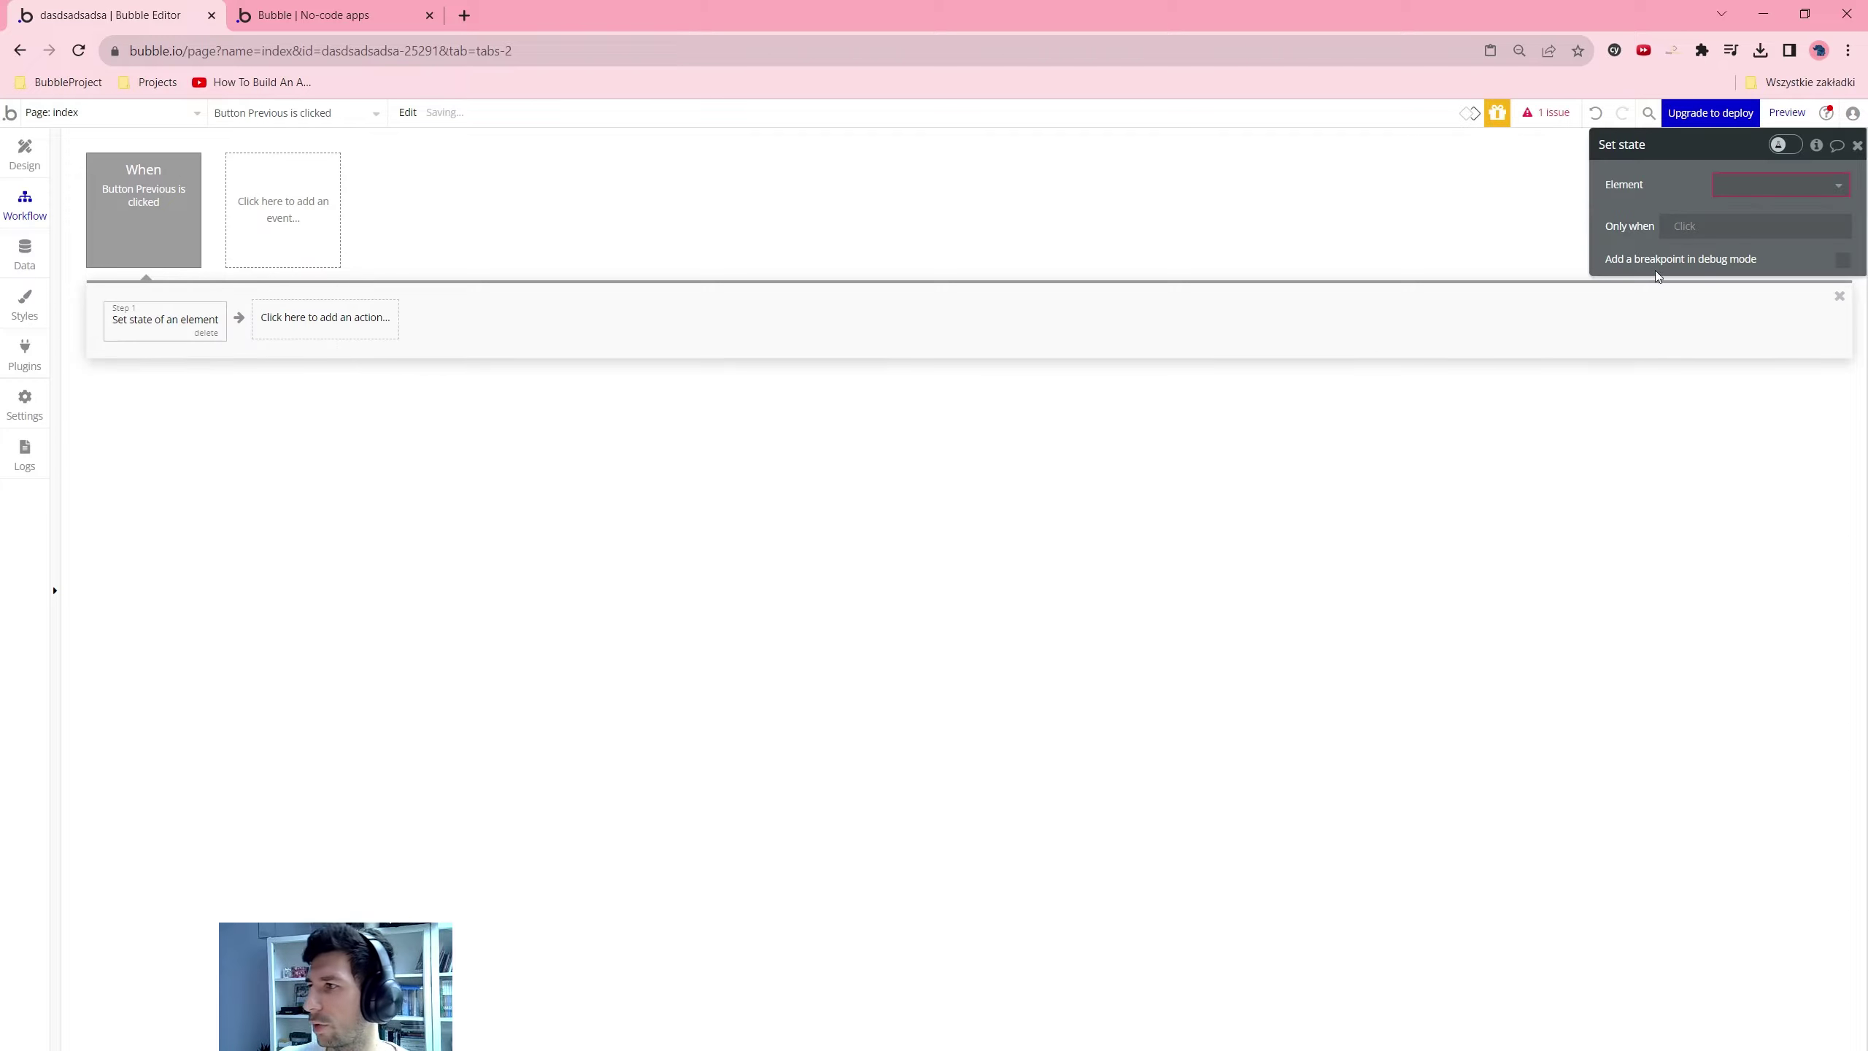
Set the action's element to Table Product and its custom state to Page
click(1724, 193)
scroll(1794, 389, down, 1)
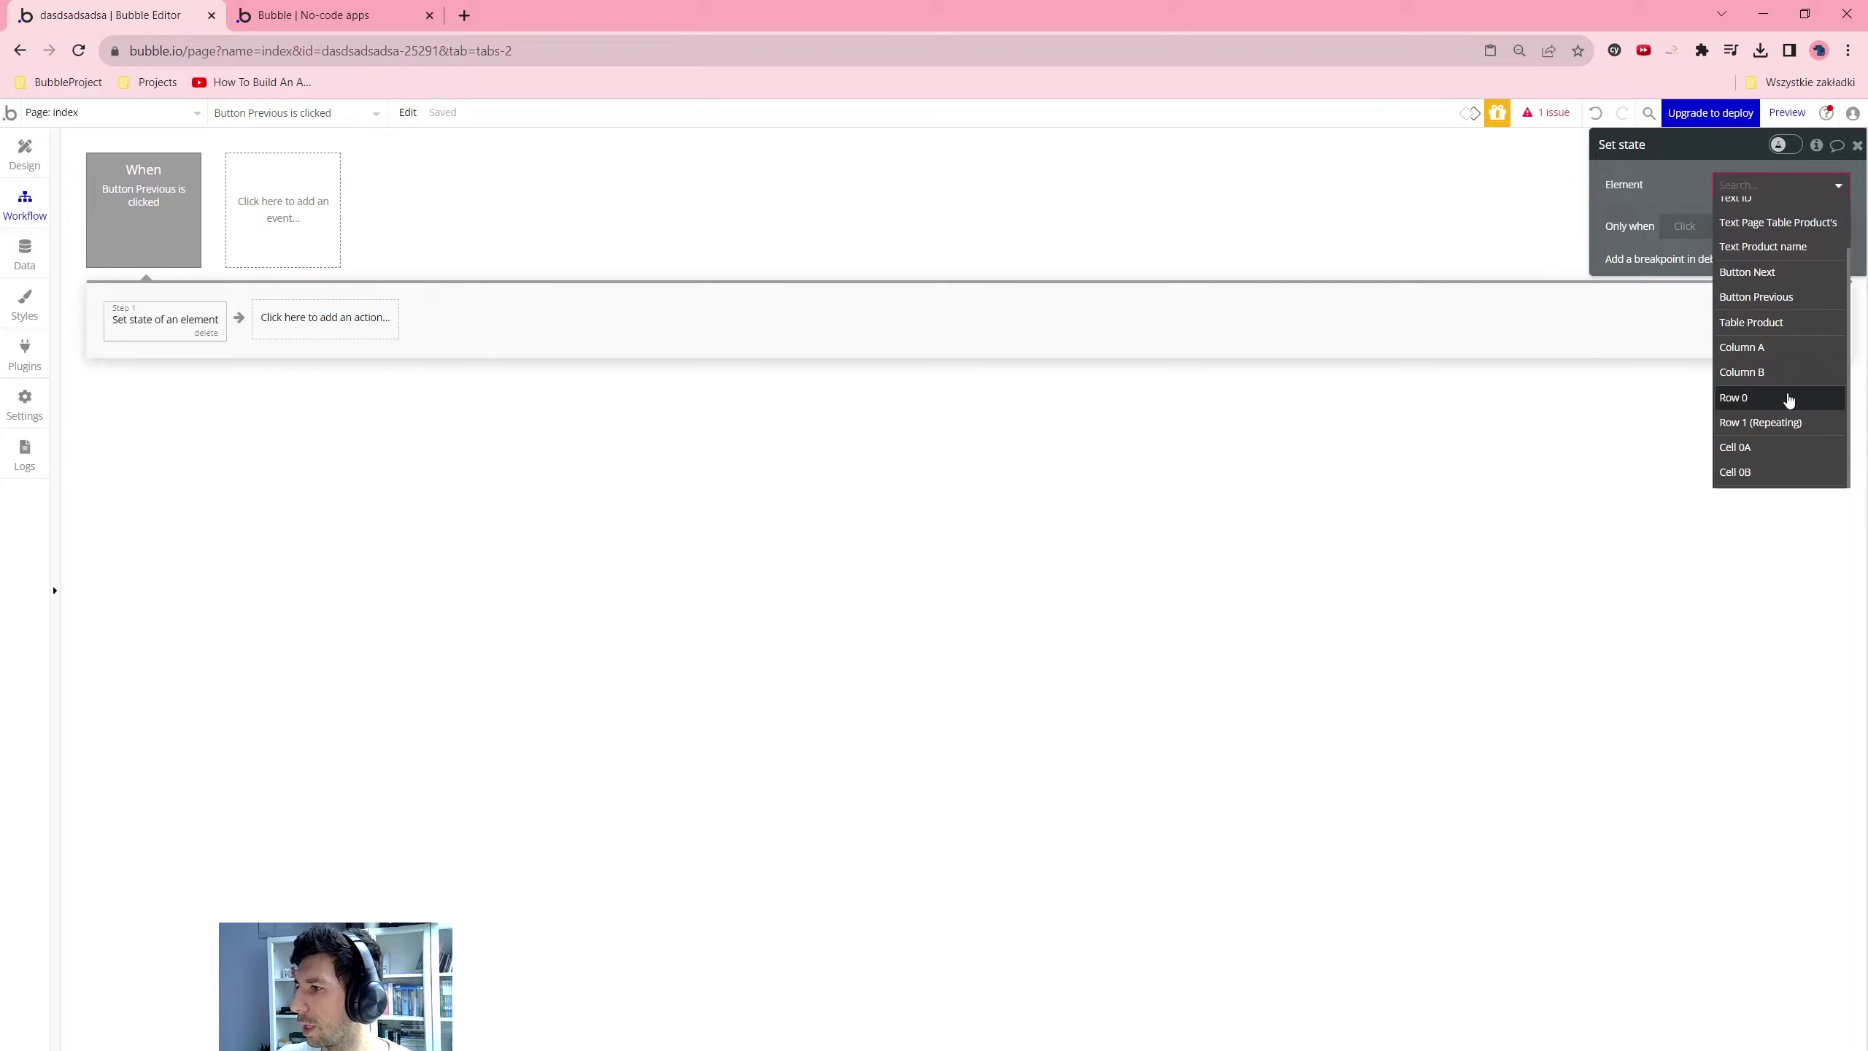
text(tab)
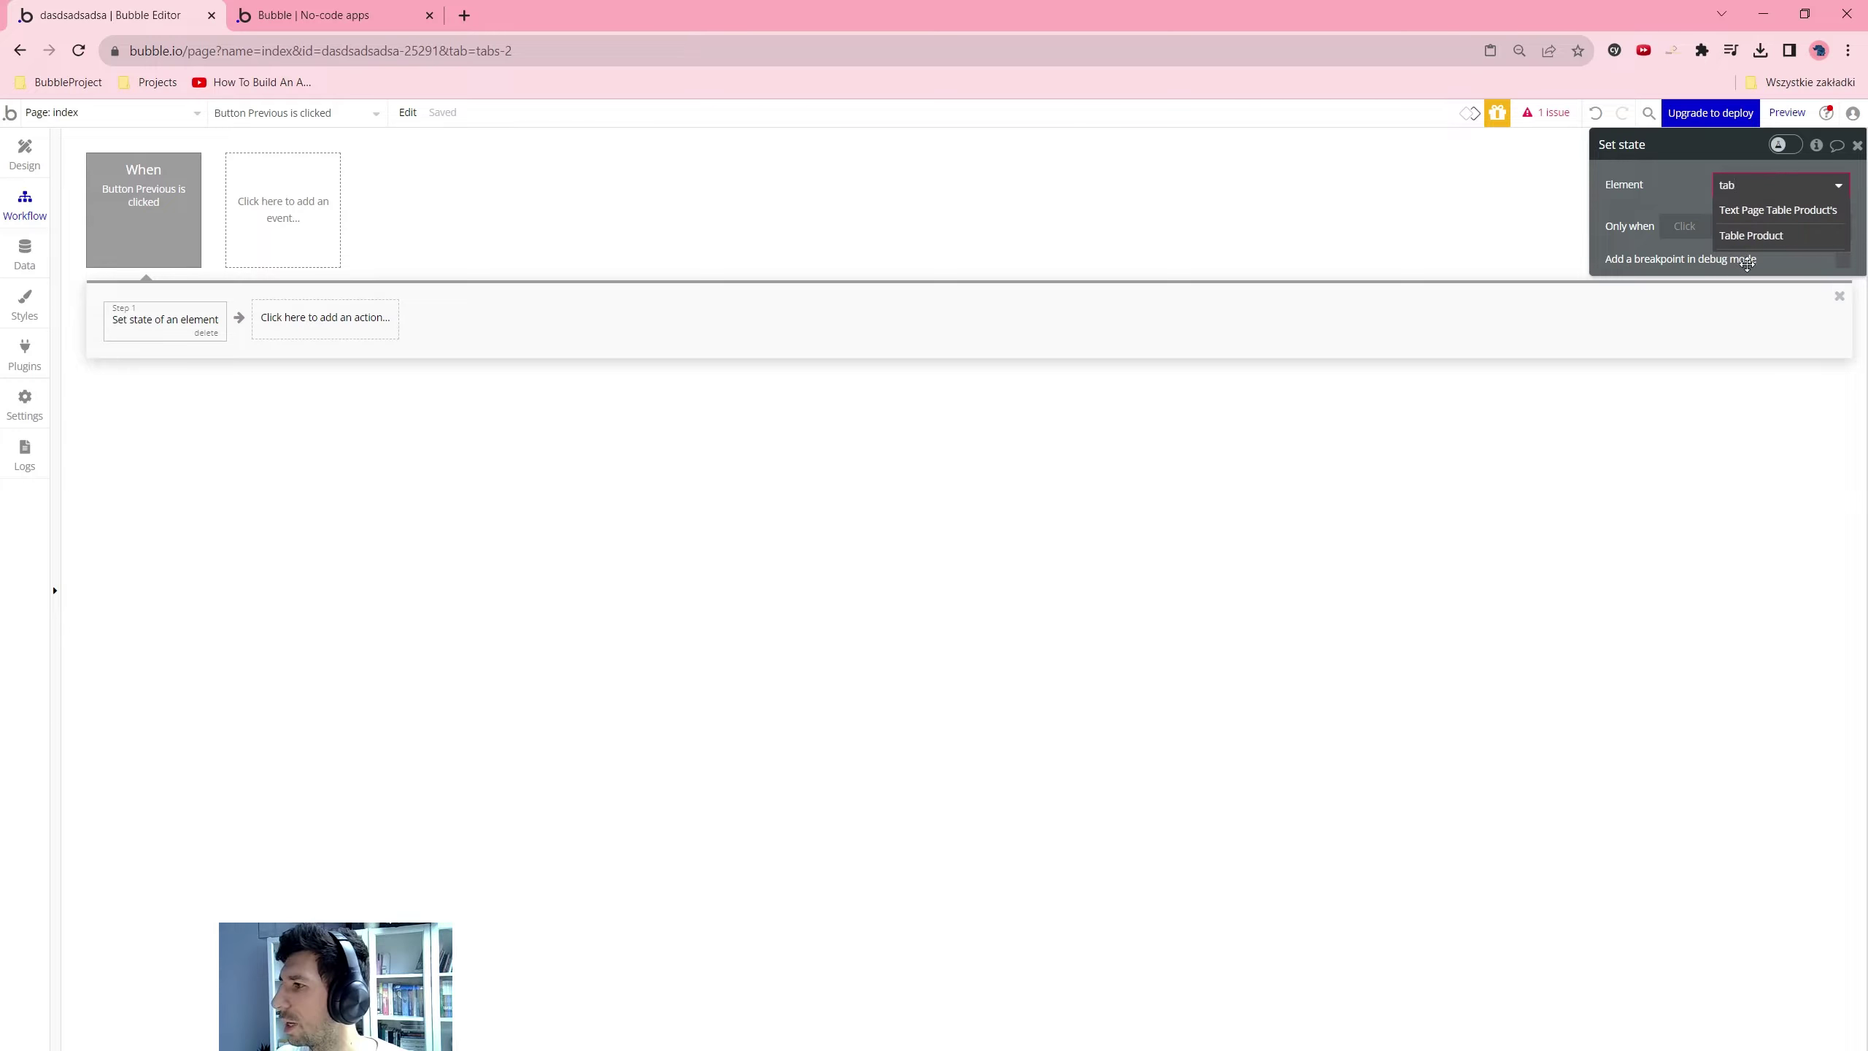
click(1765, 236)
click(1754, 218)
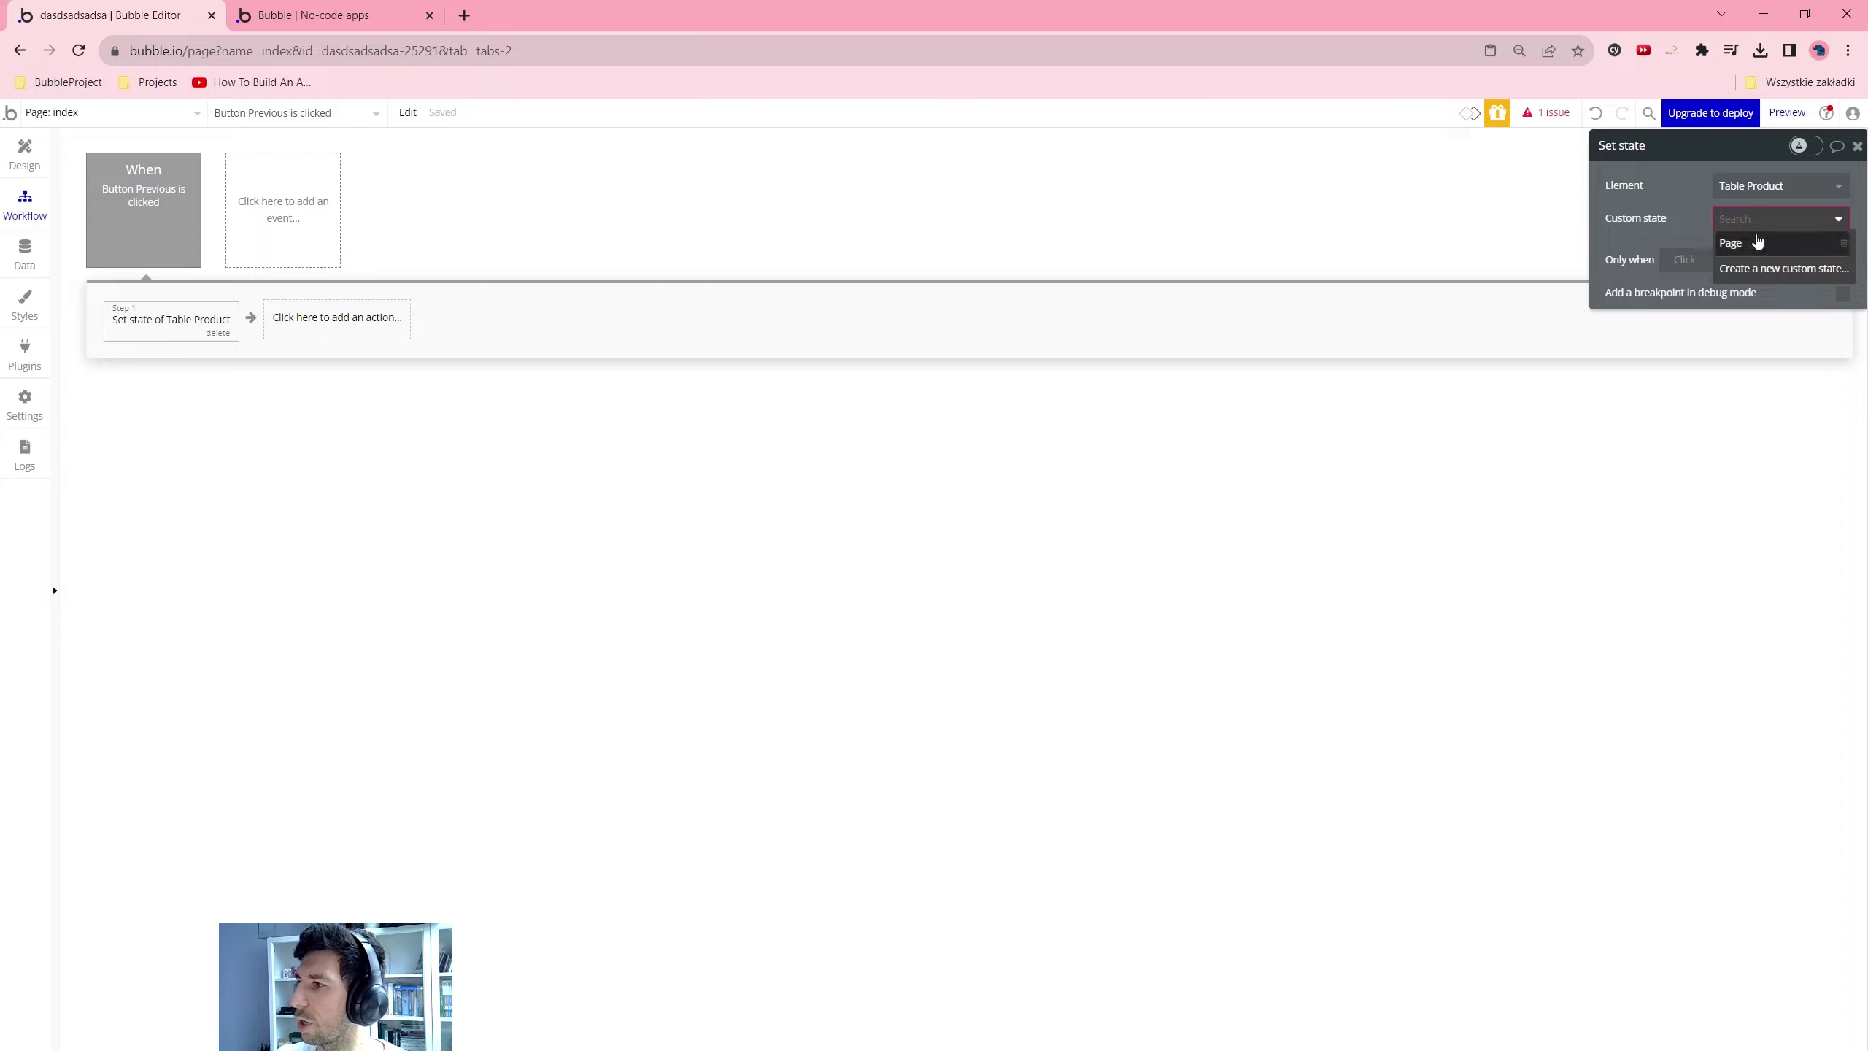
click(1755, 243)
Set the Page state's value to the expression Table Product's Page - 1
click(1746, 253)
text(tab)
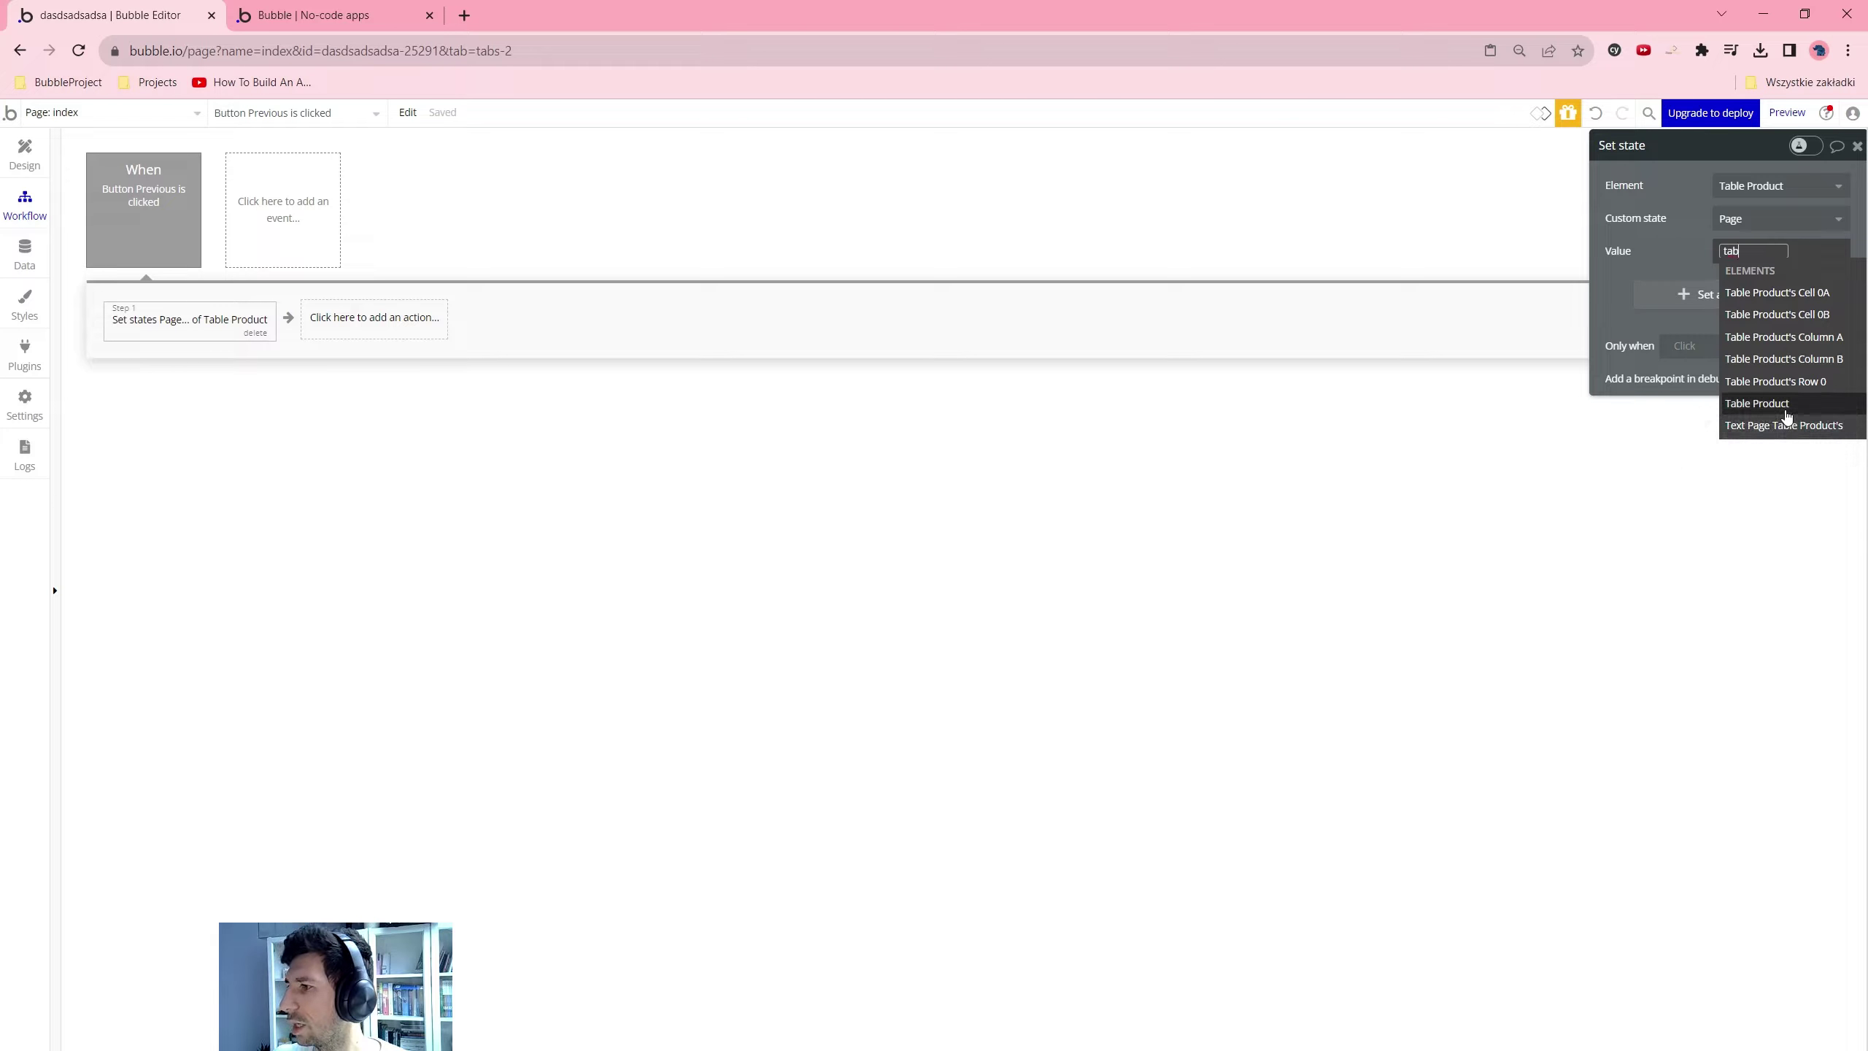
click(1769, 360)
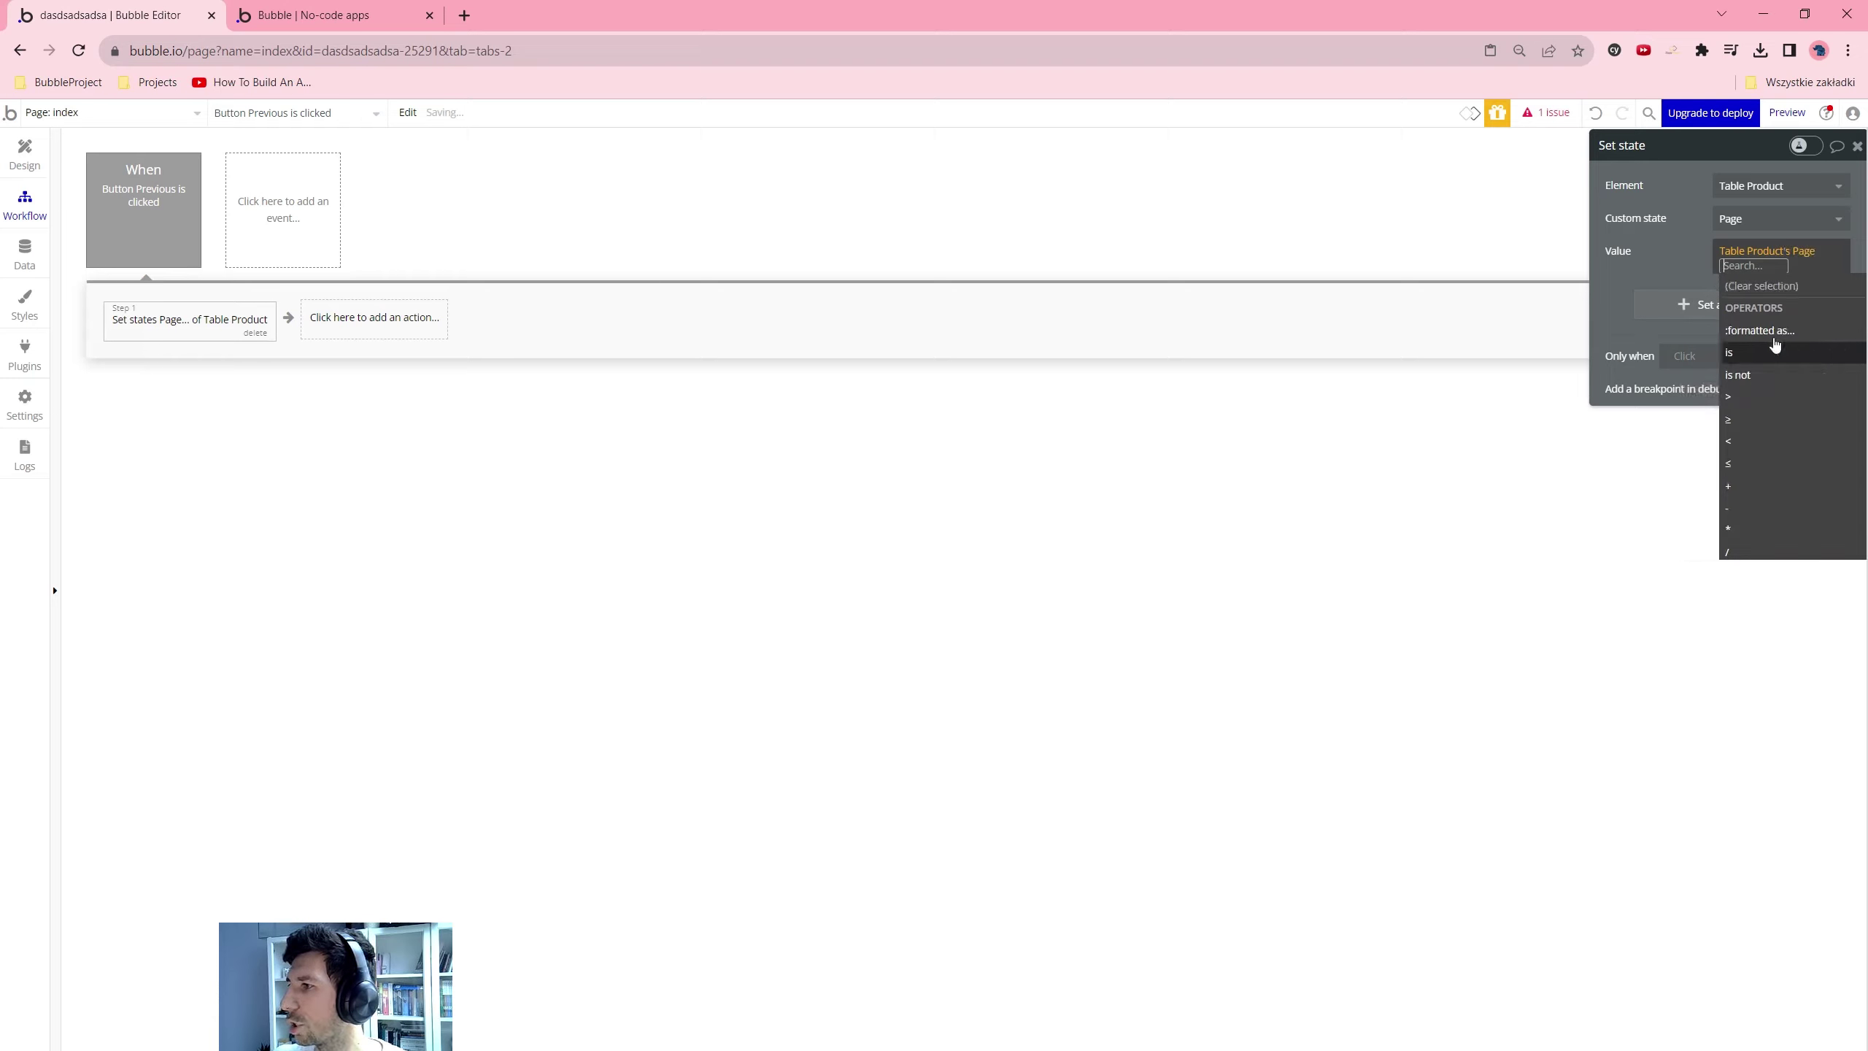
click(1730, 513)
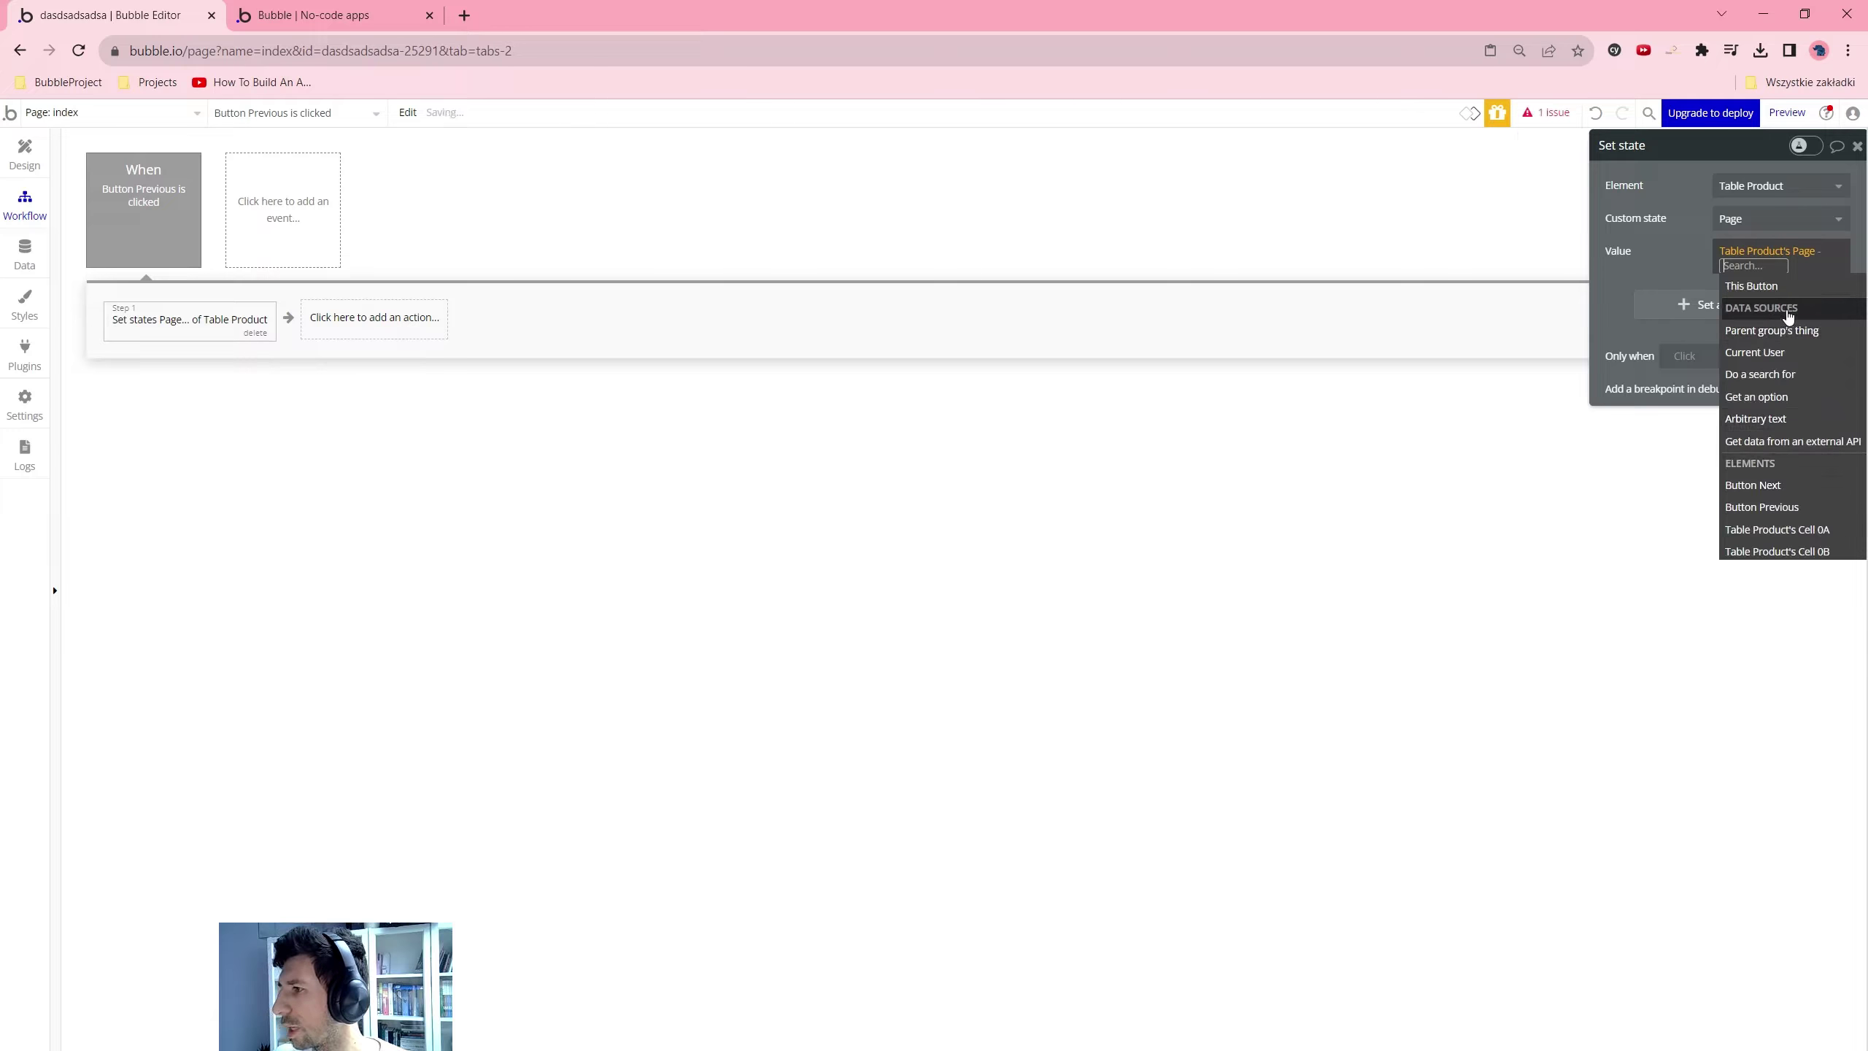
text(1)
click(1682, 251)
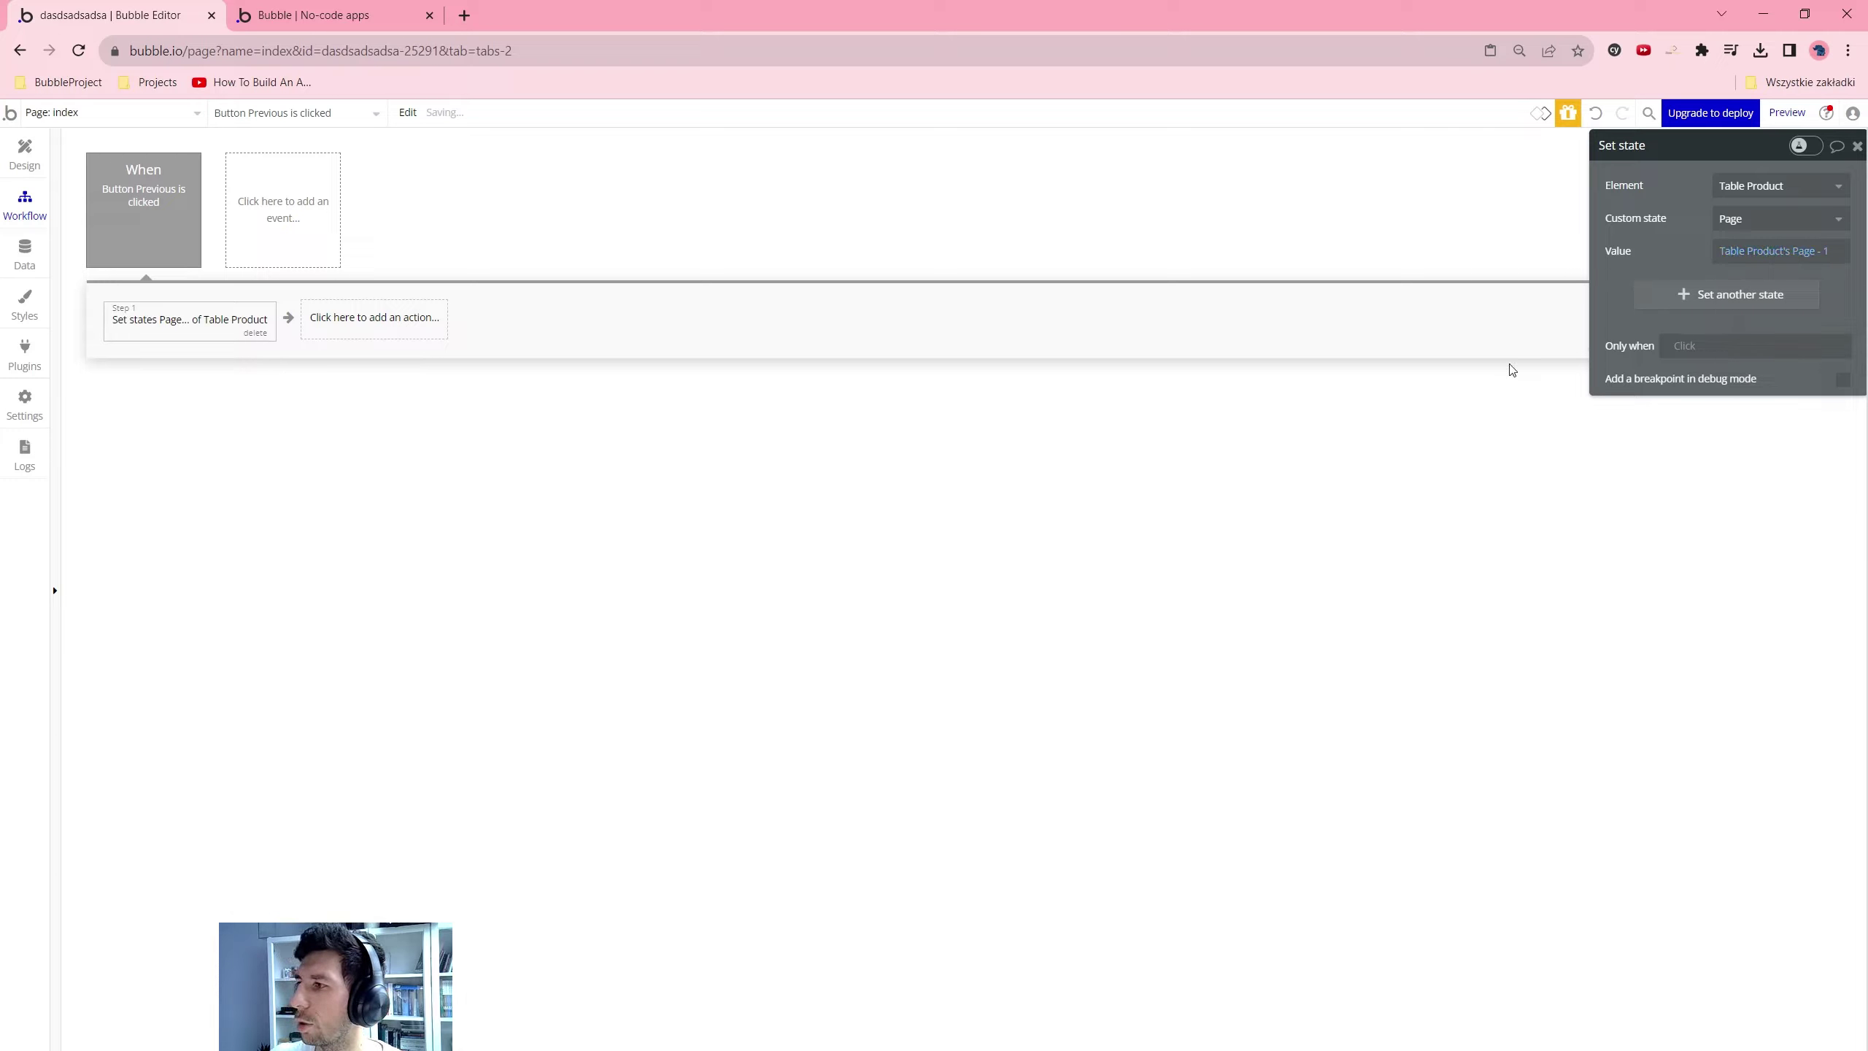
Restrict the Previous button's click event to run only when Table Product's Page > 1
click(184, 246)
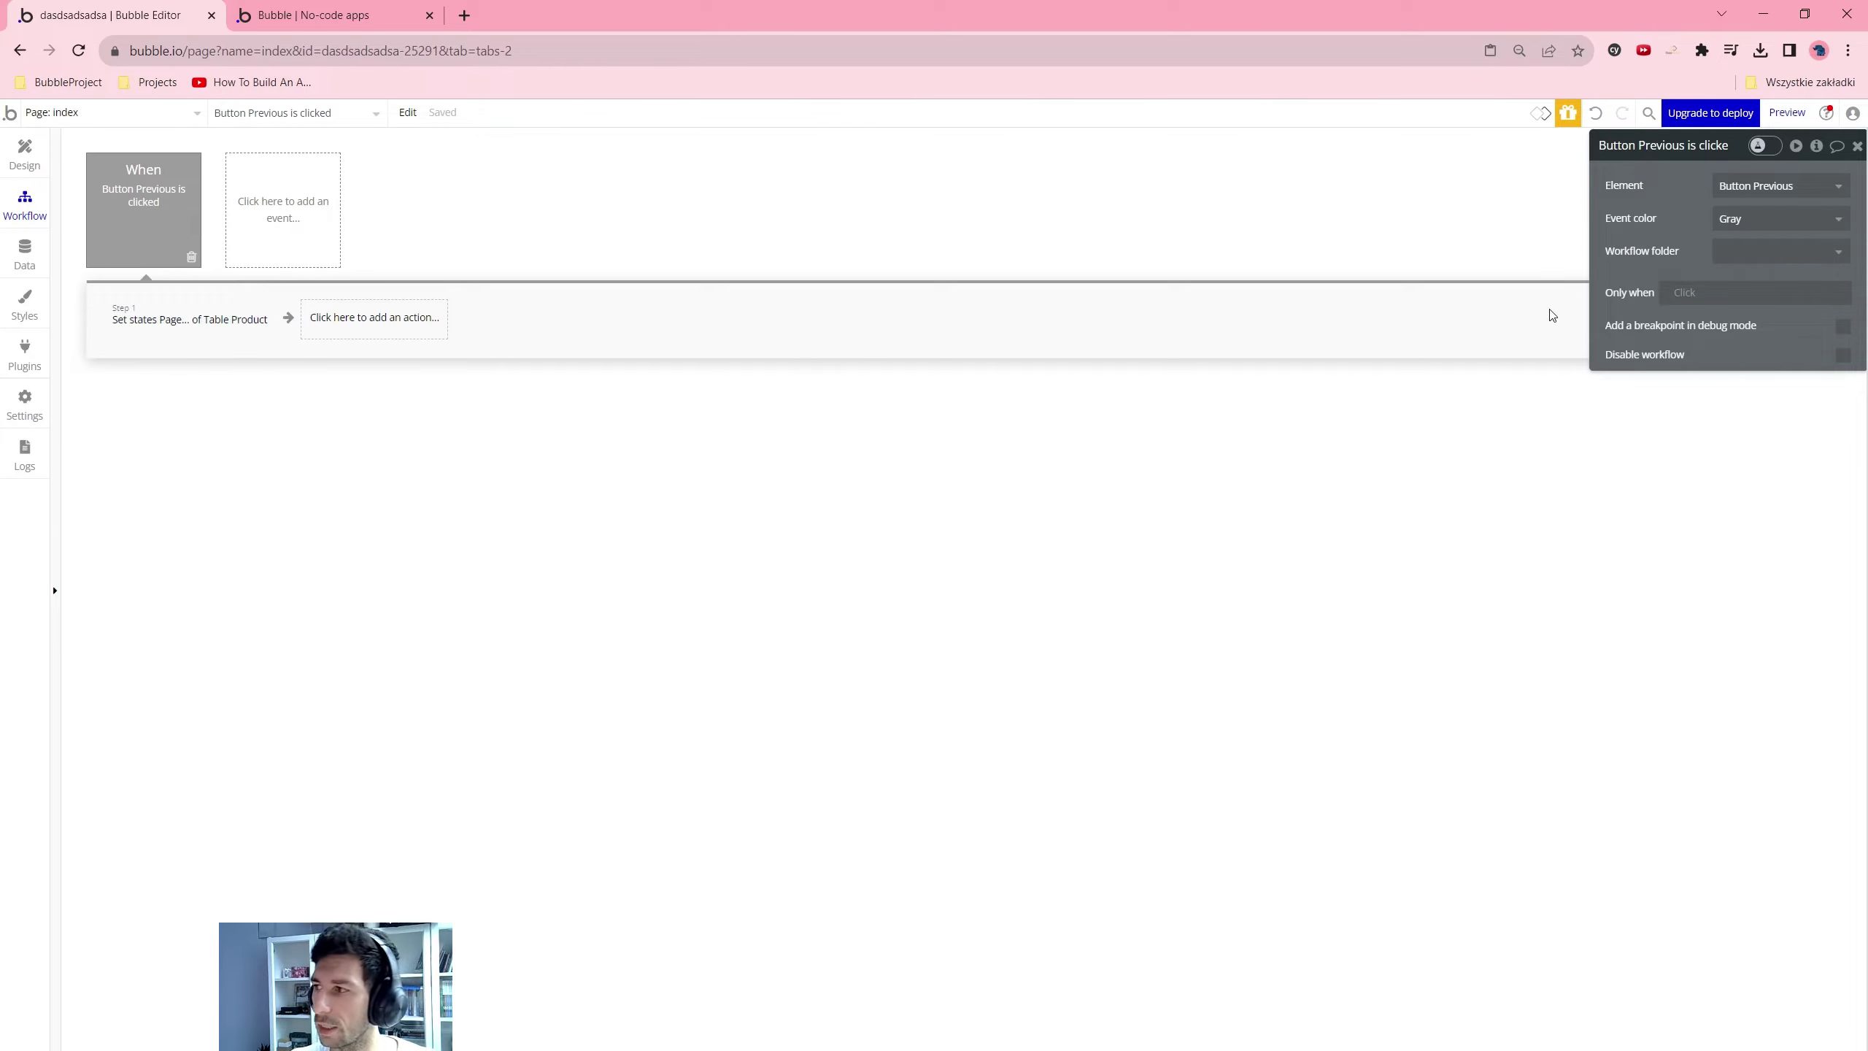
click(1695, 292)
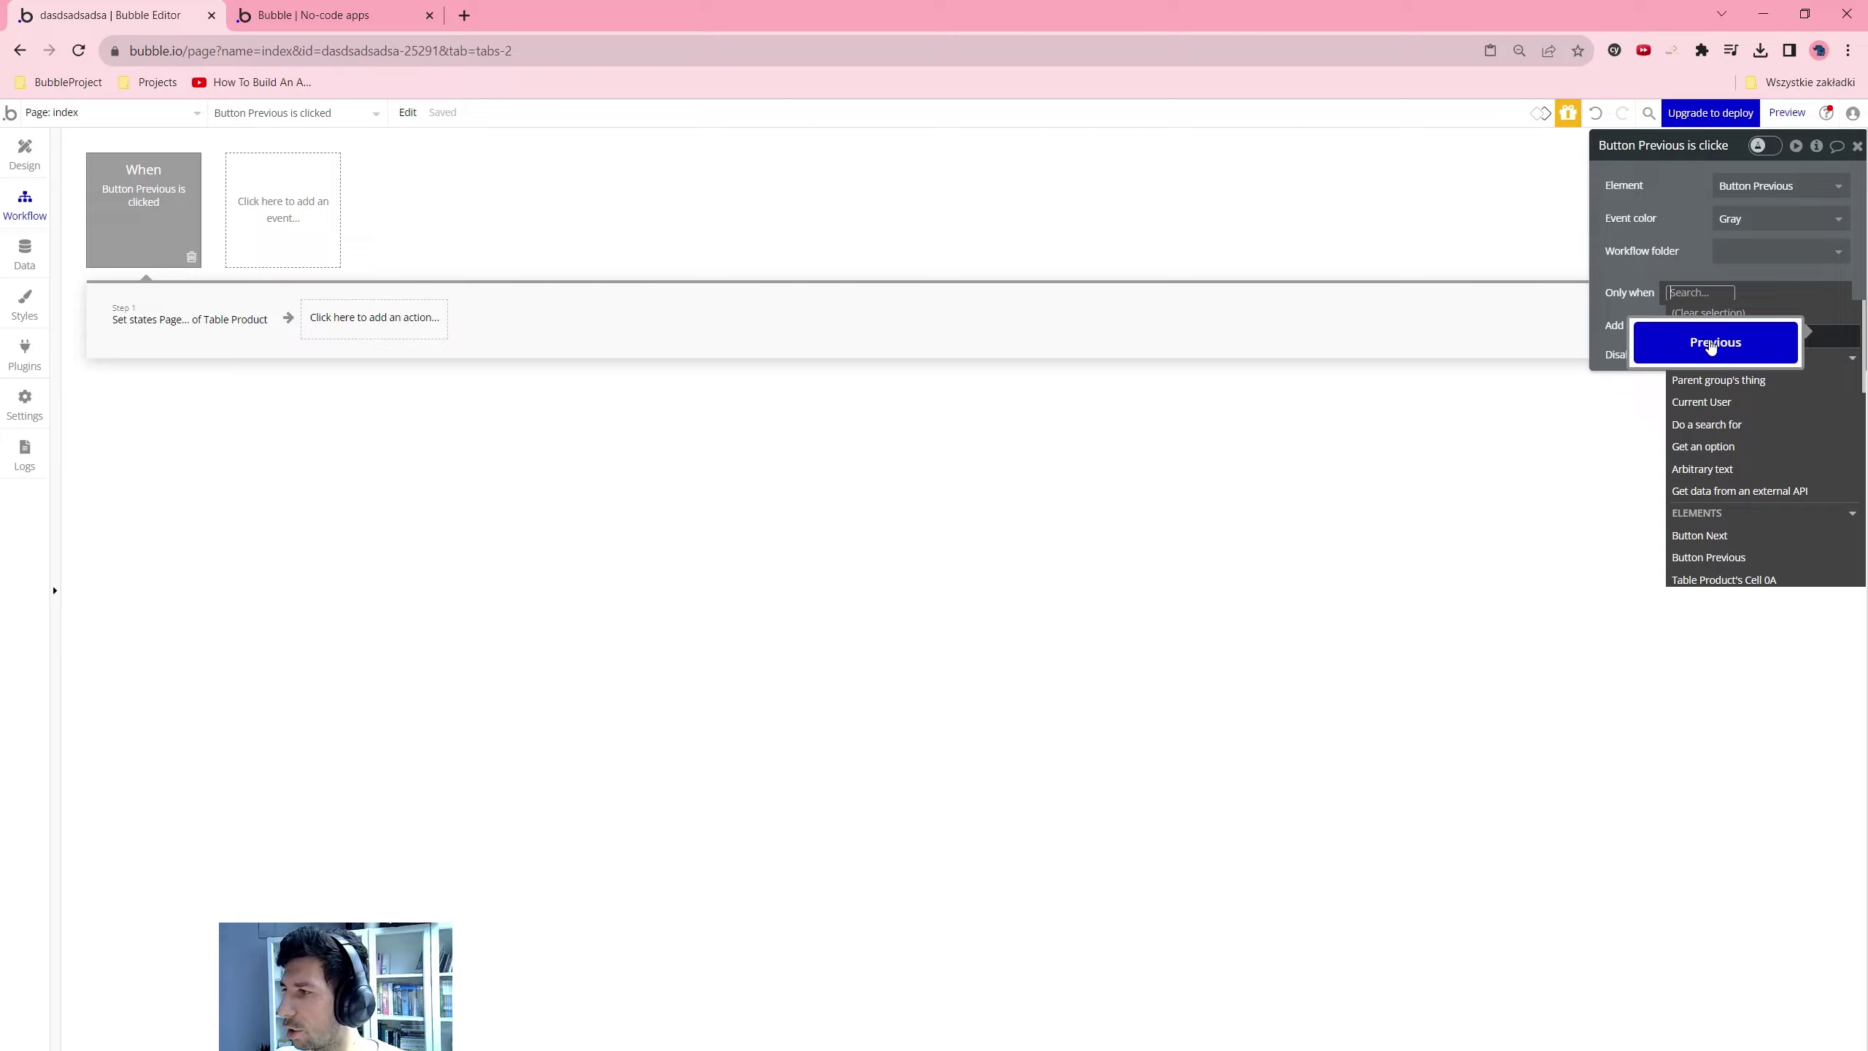
text(tab)
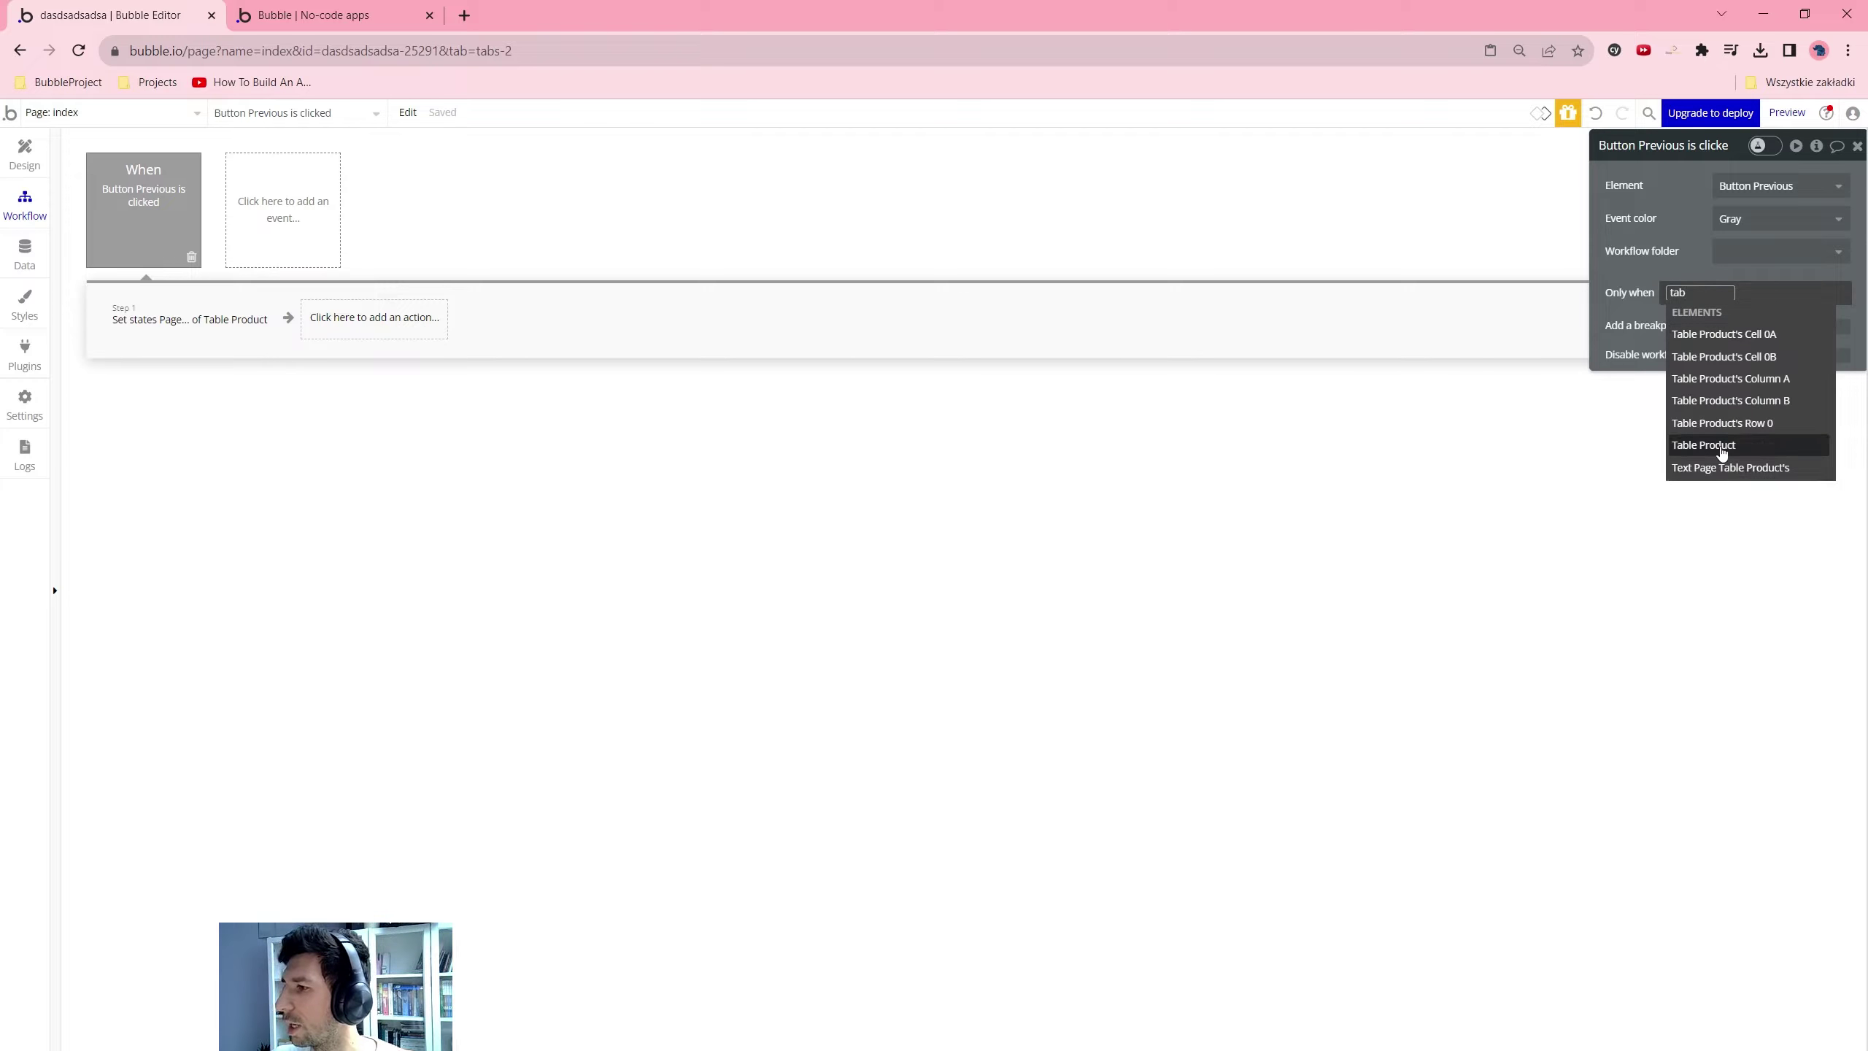
click(1721, 450)
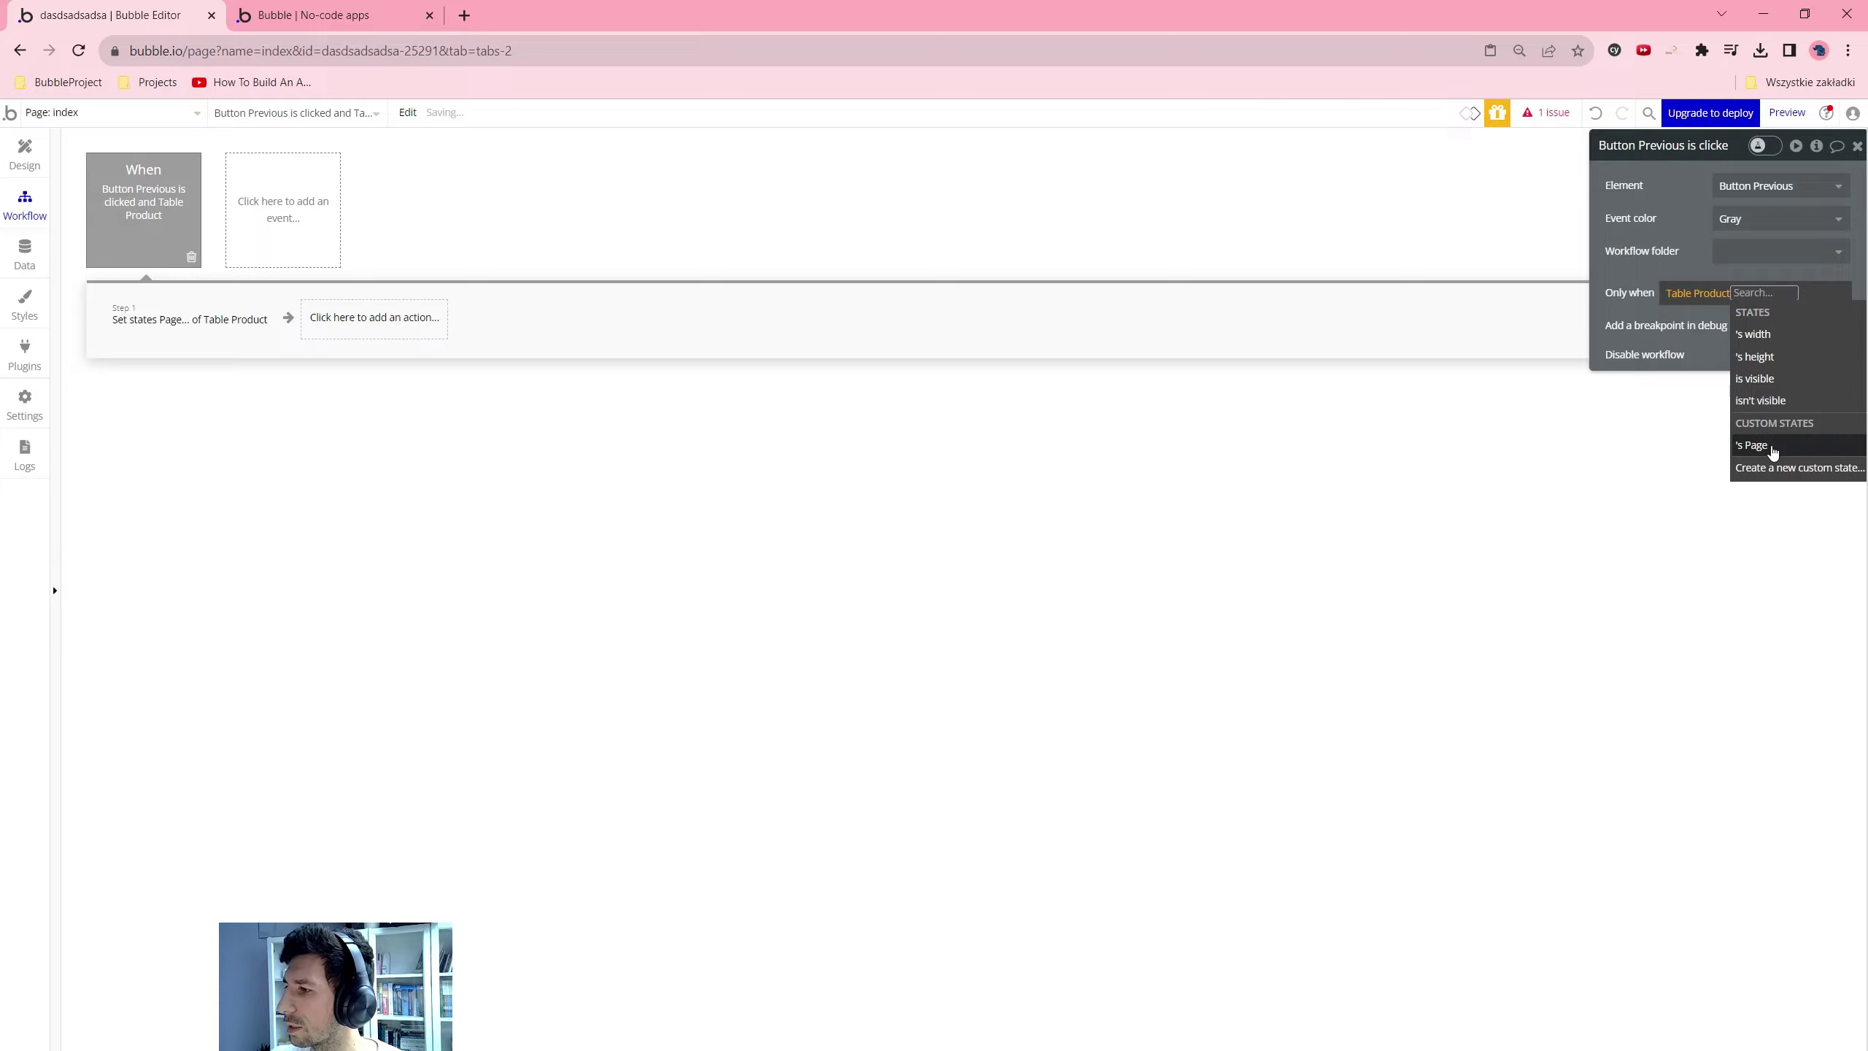
click(1729, 448)
click(1778, 401)
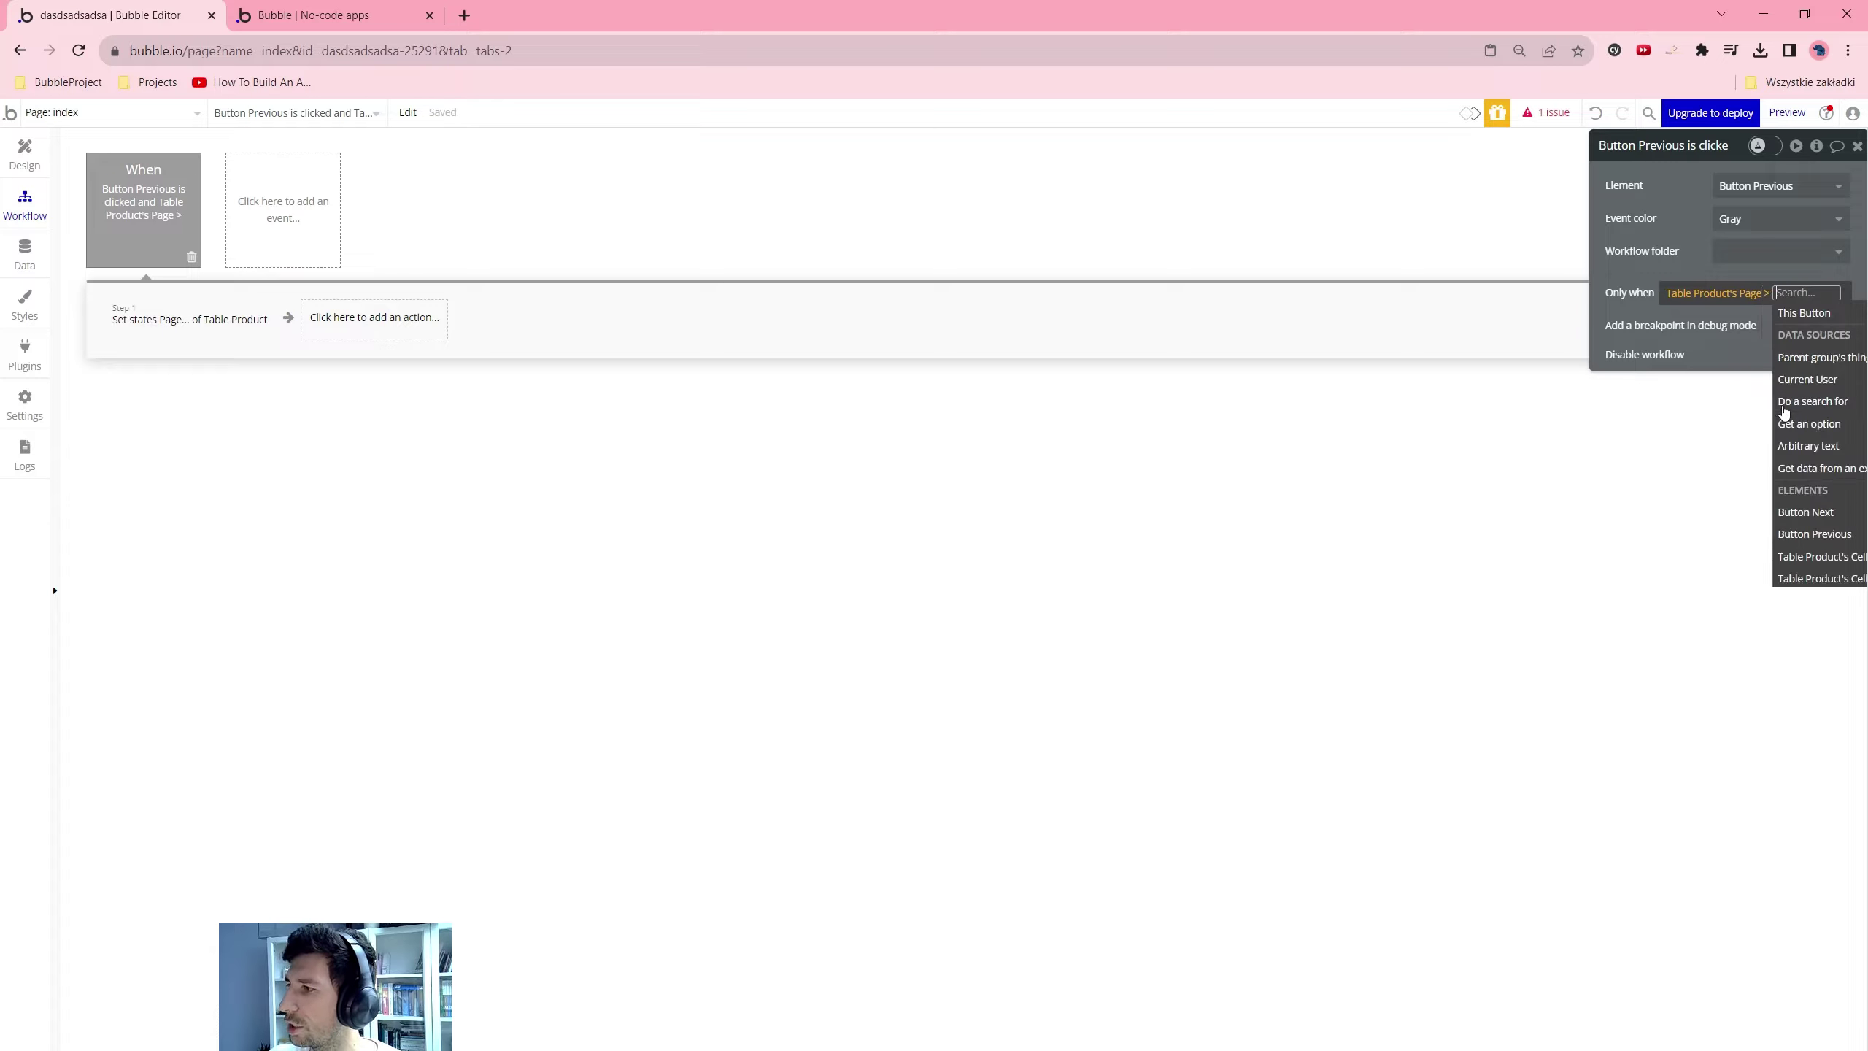
text(1)
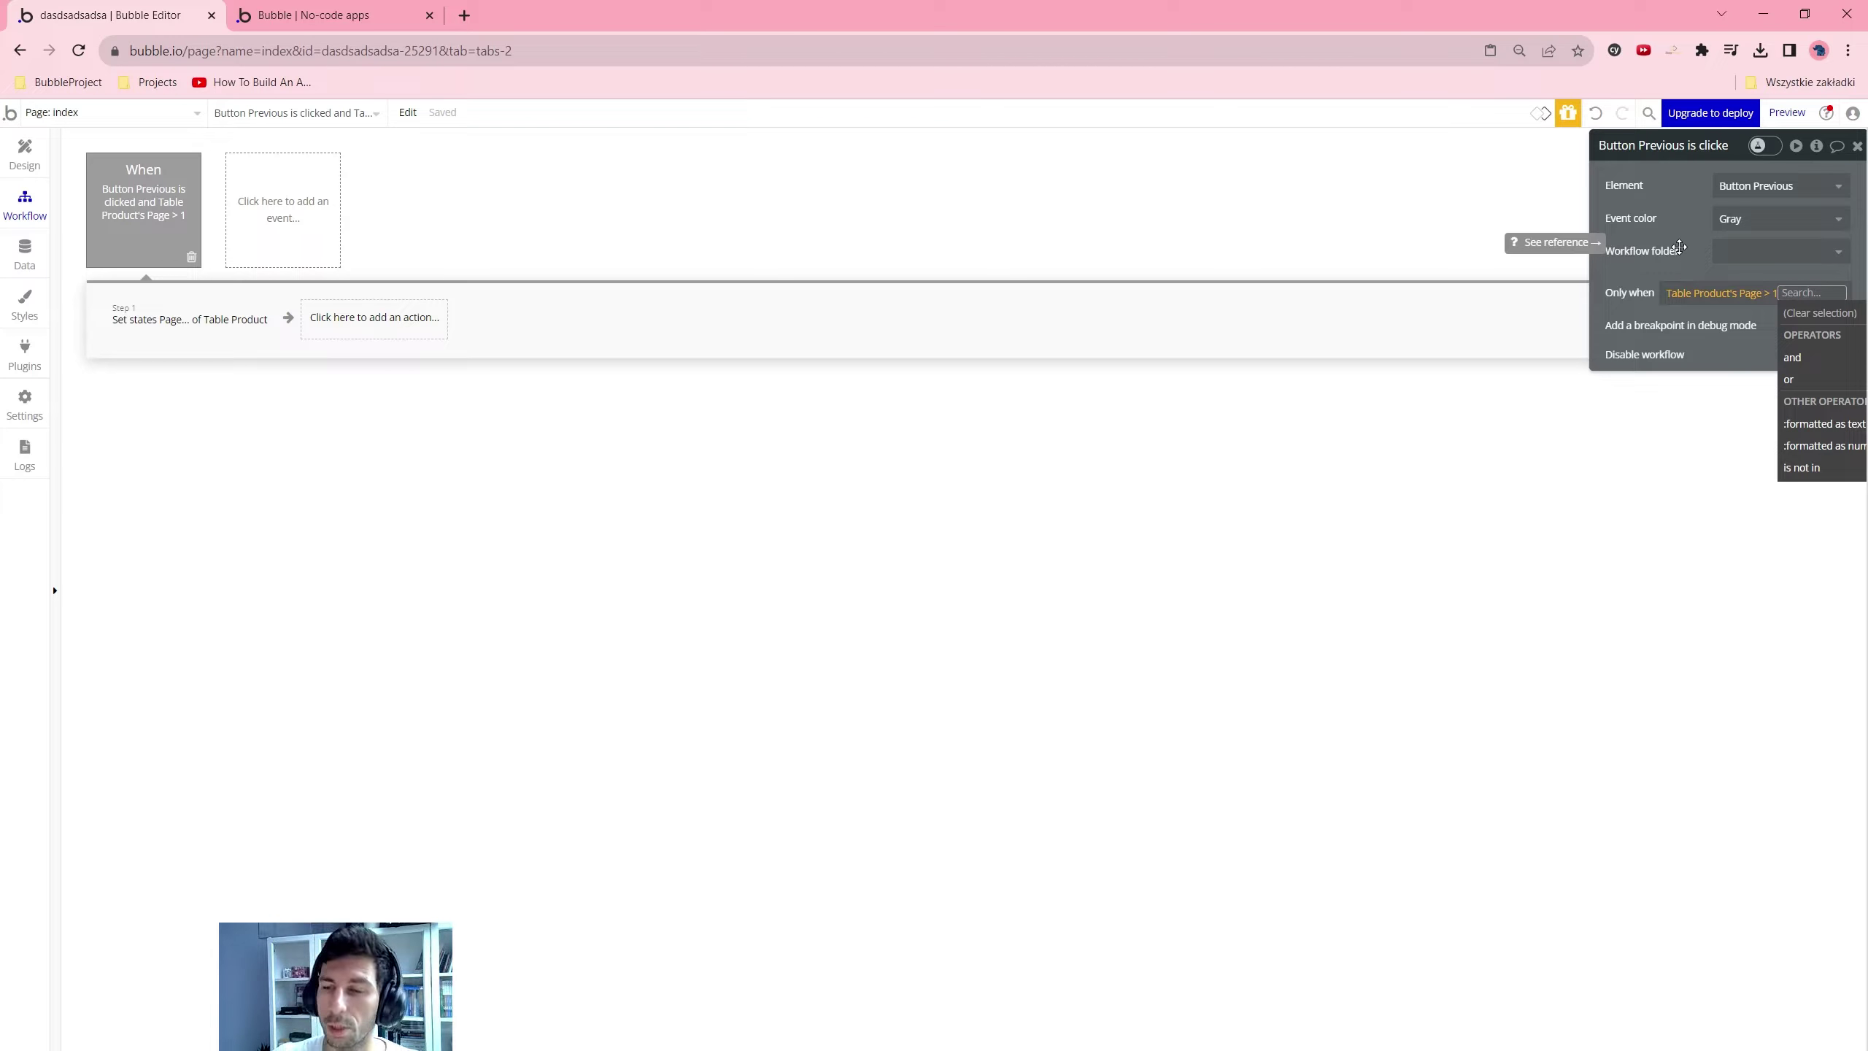
click(1445, 474)
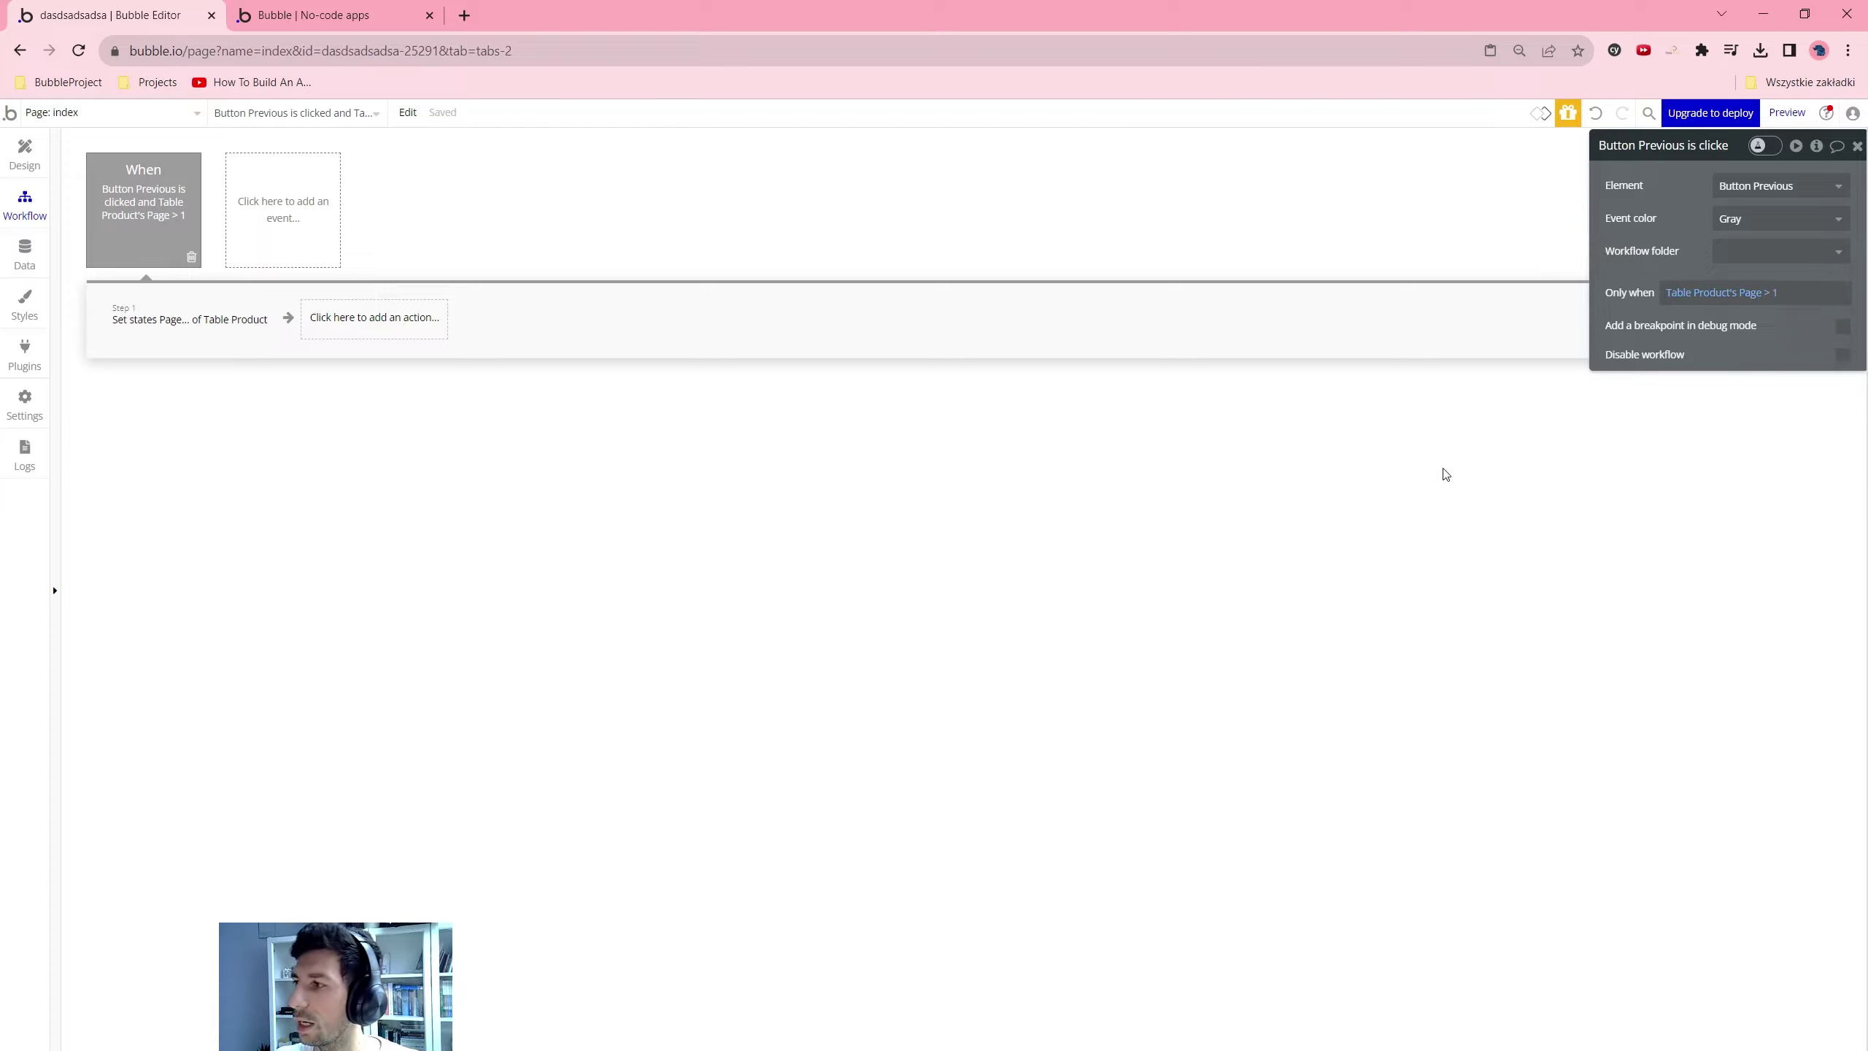
Copy and paste the Previous button's click workflow and assign the copy to Button Next
click(22, 154)
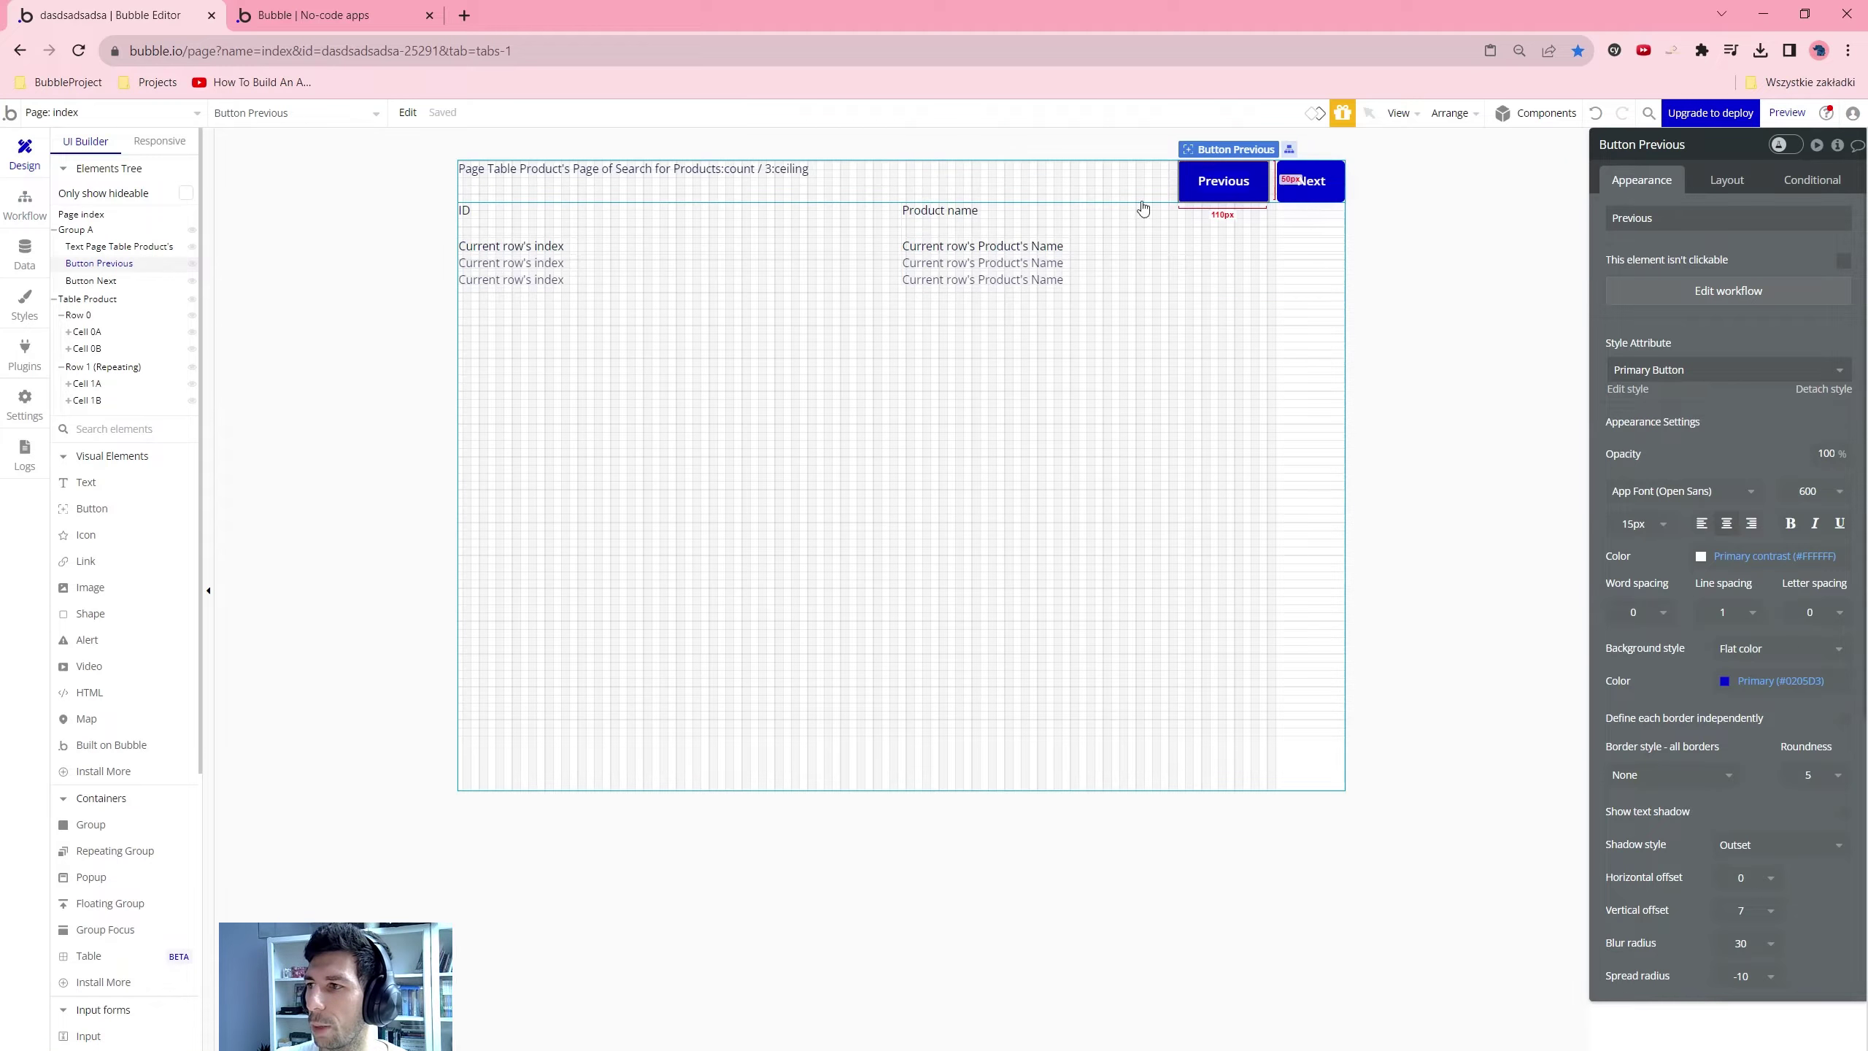
click(1727, 291)
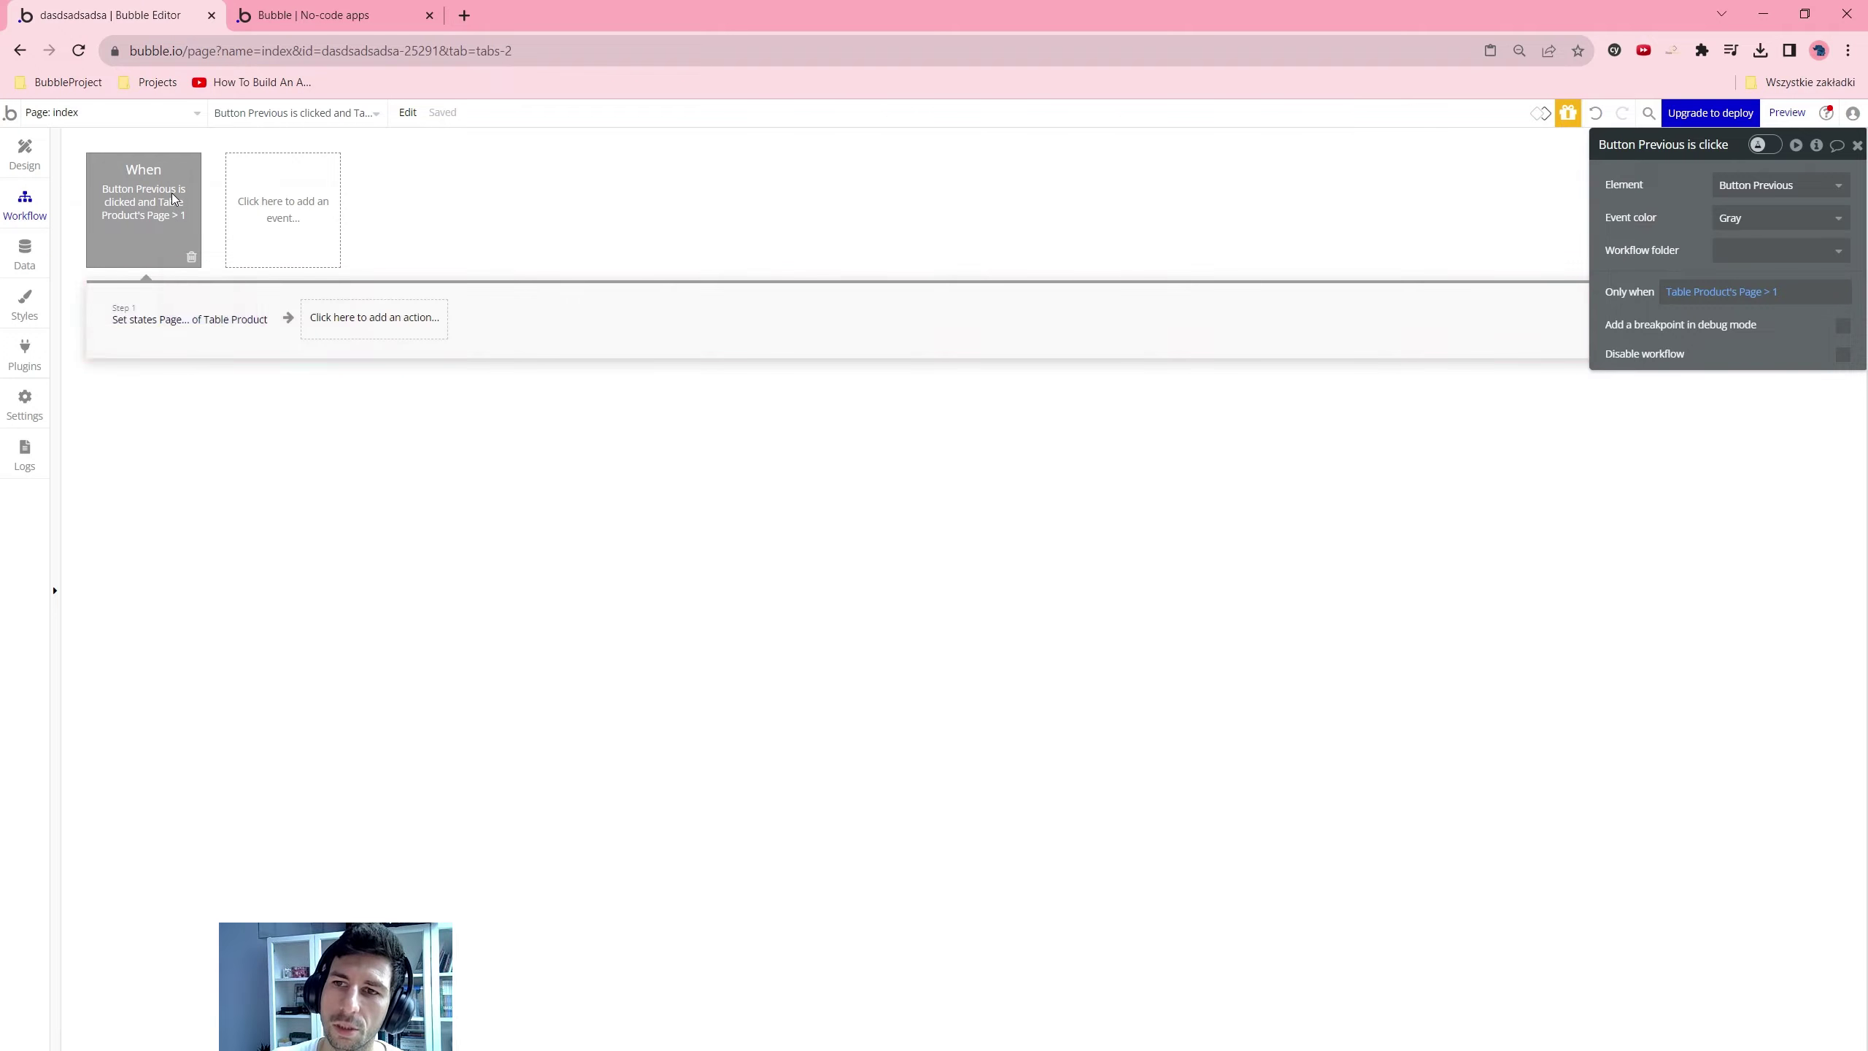
right_click(172, 194)
click(238, 281)
right_click(283, 210)
click(363, 230)
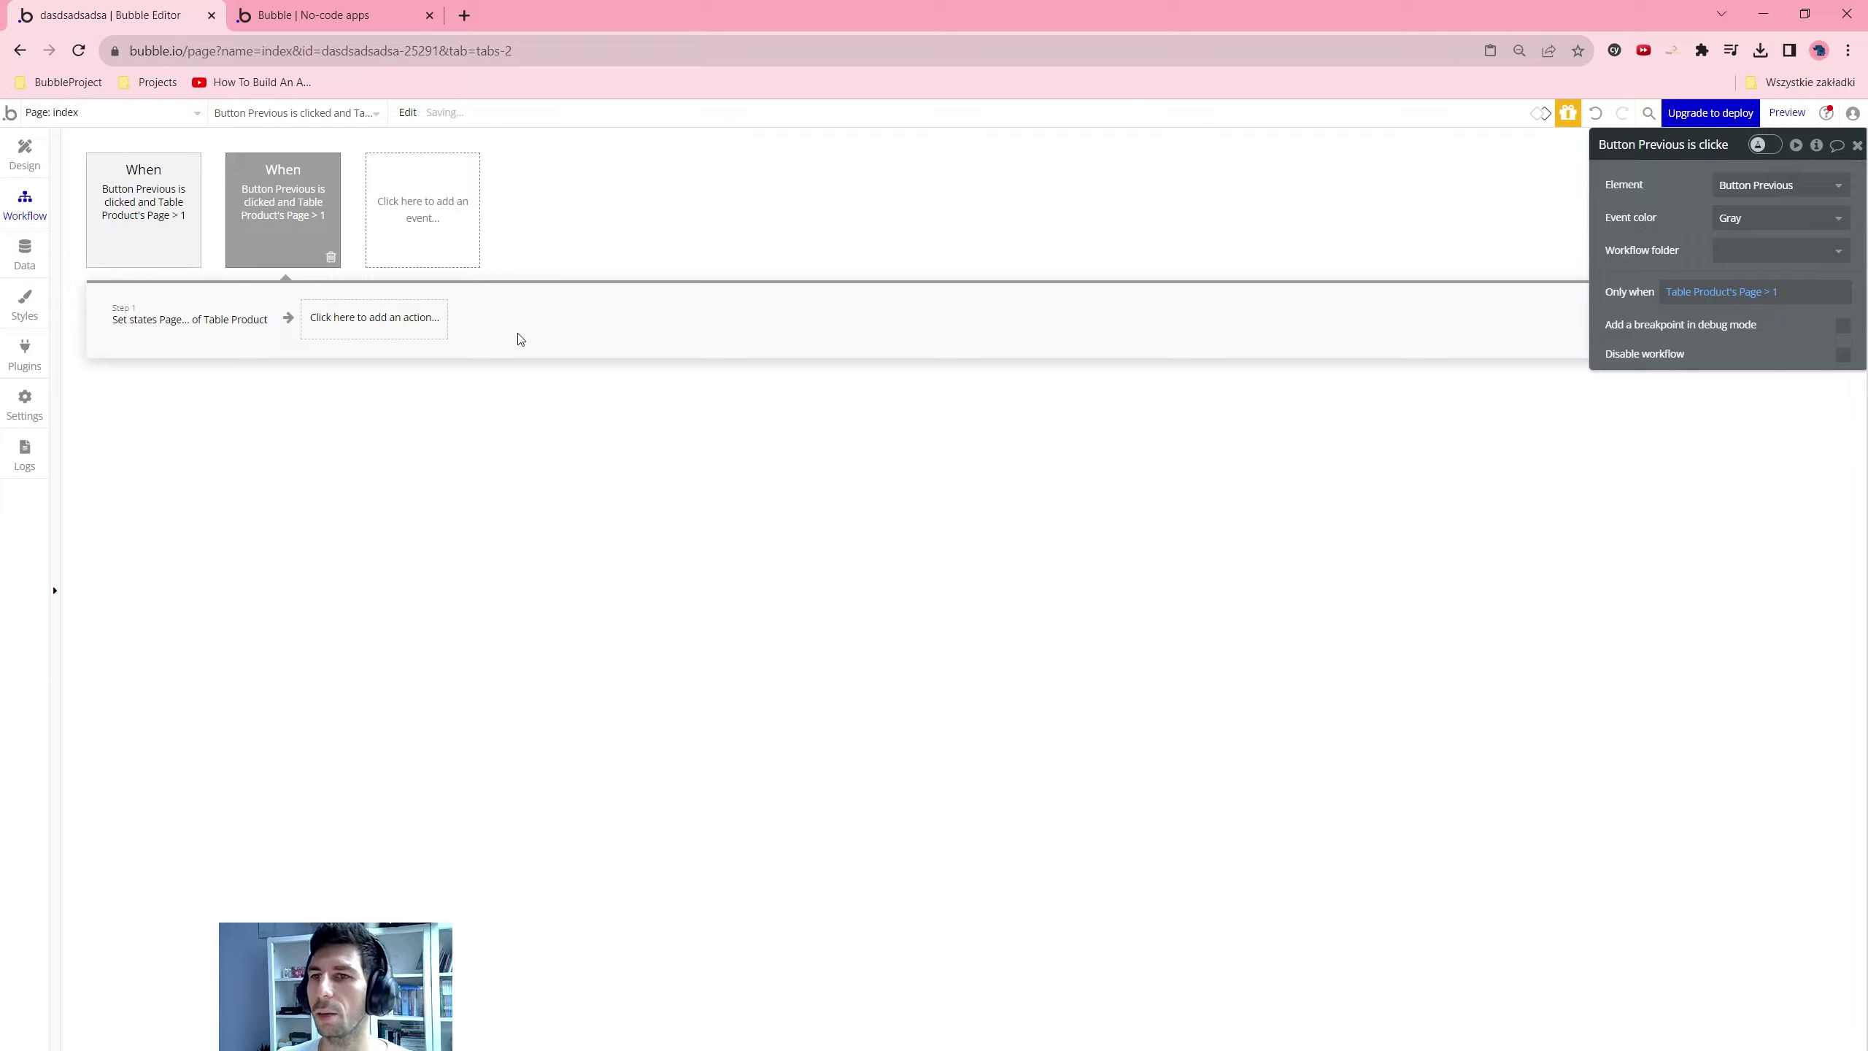
click(1823, 187)
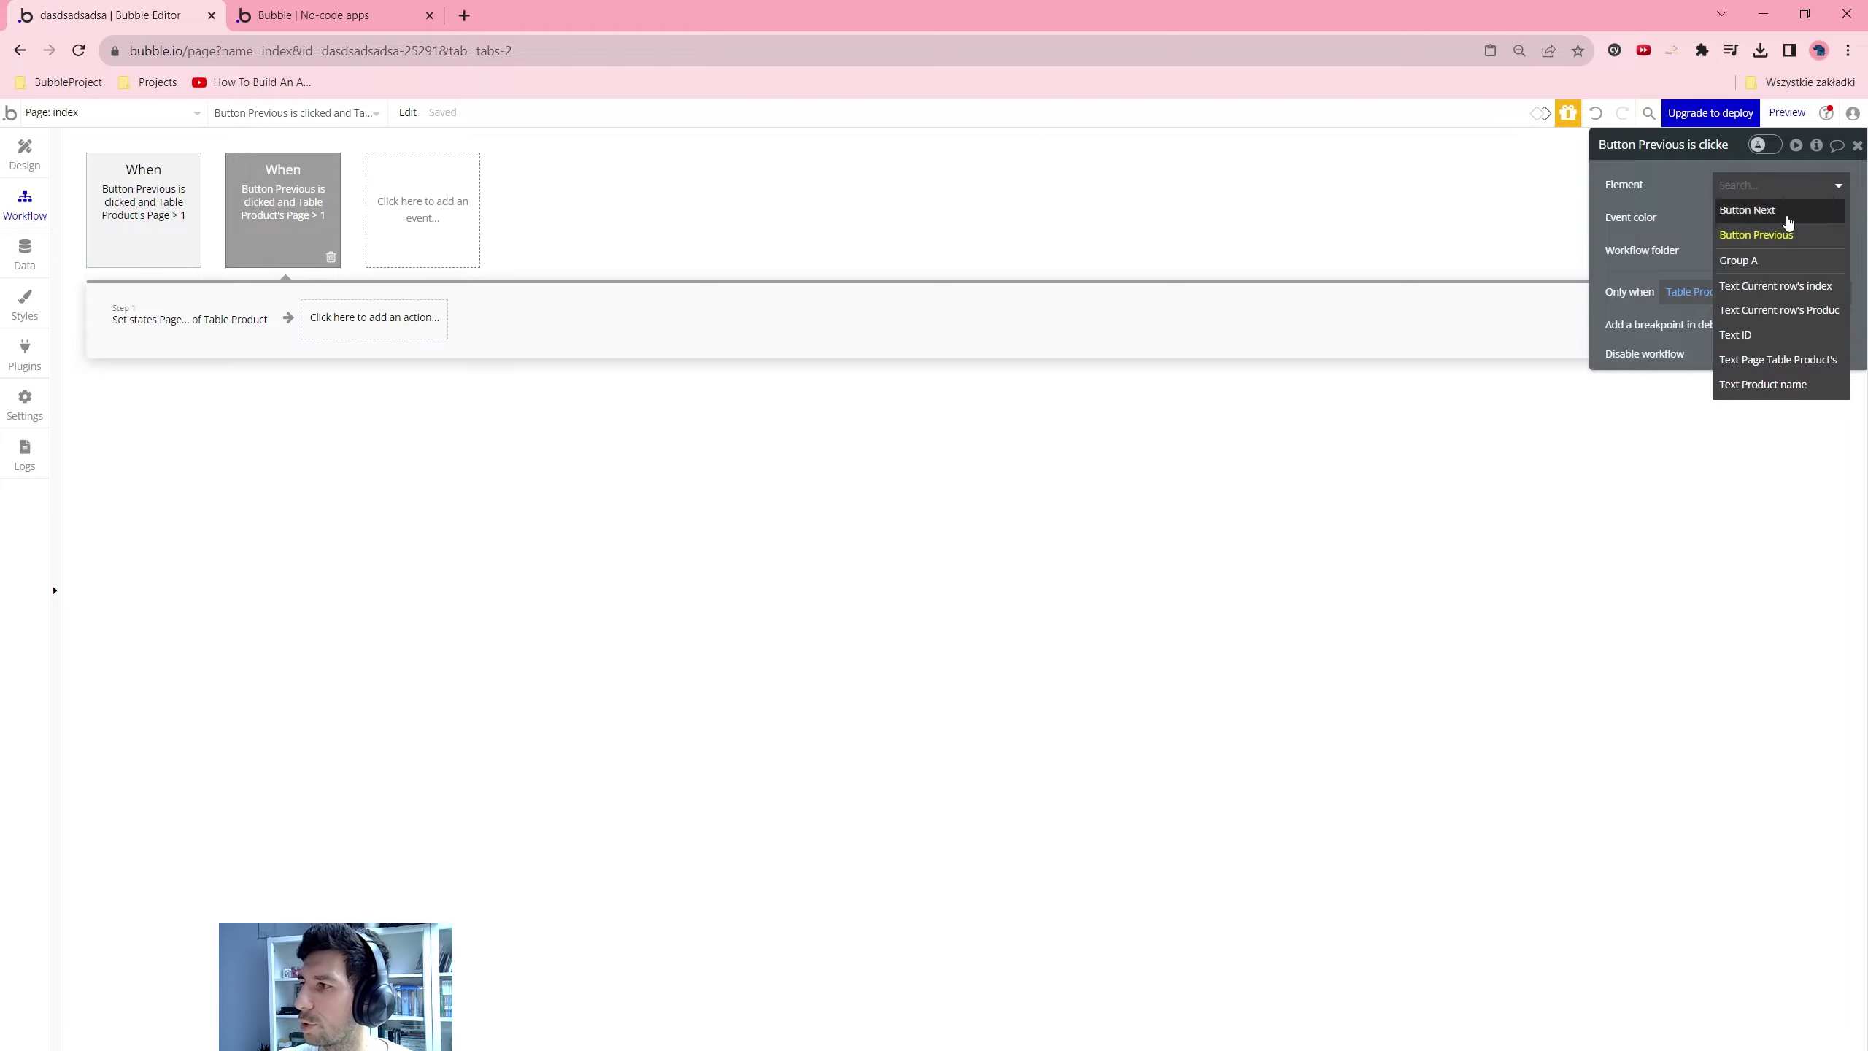
click(1787, 220)
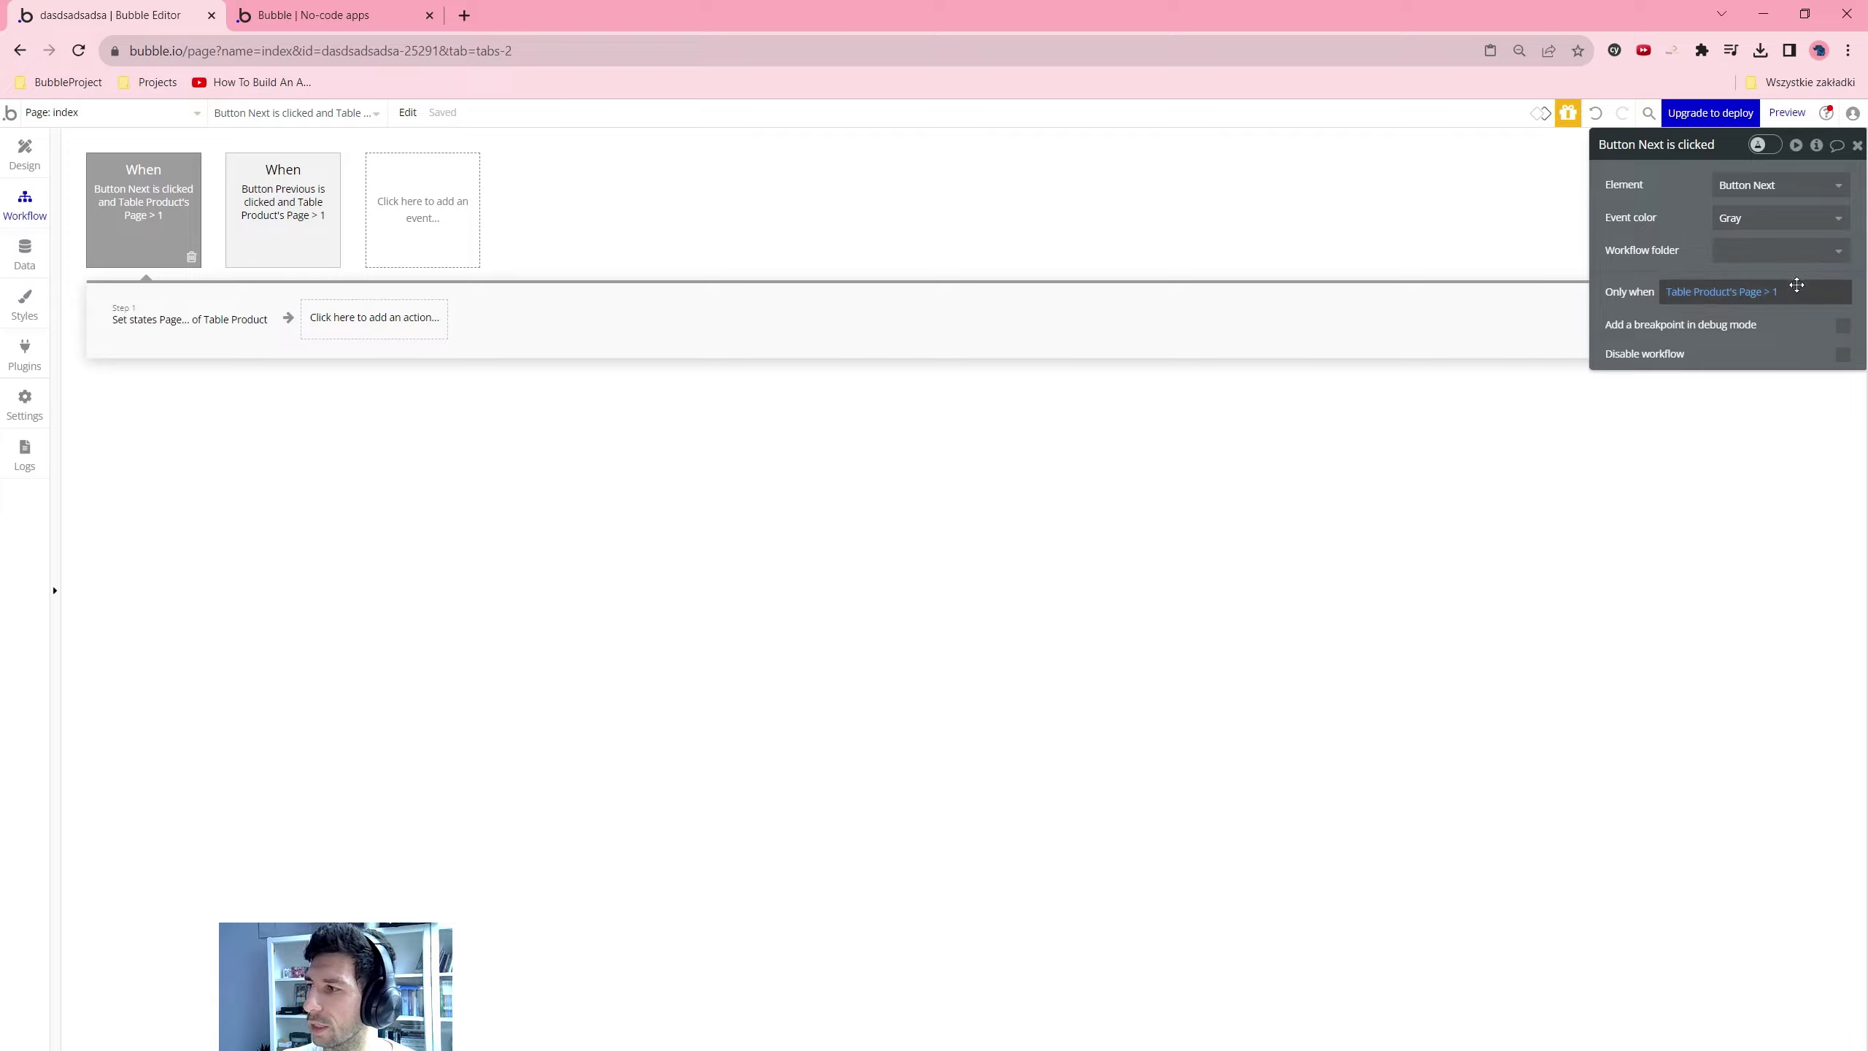
Try to change the comparison operator in the Button Next event's condition to <
click(1767, 292)
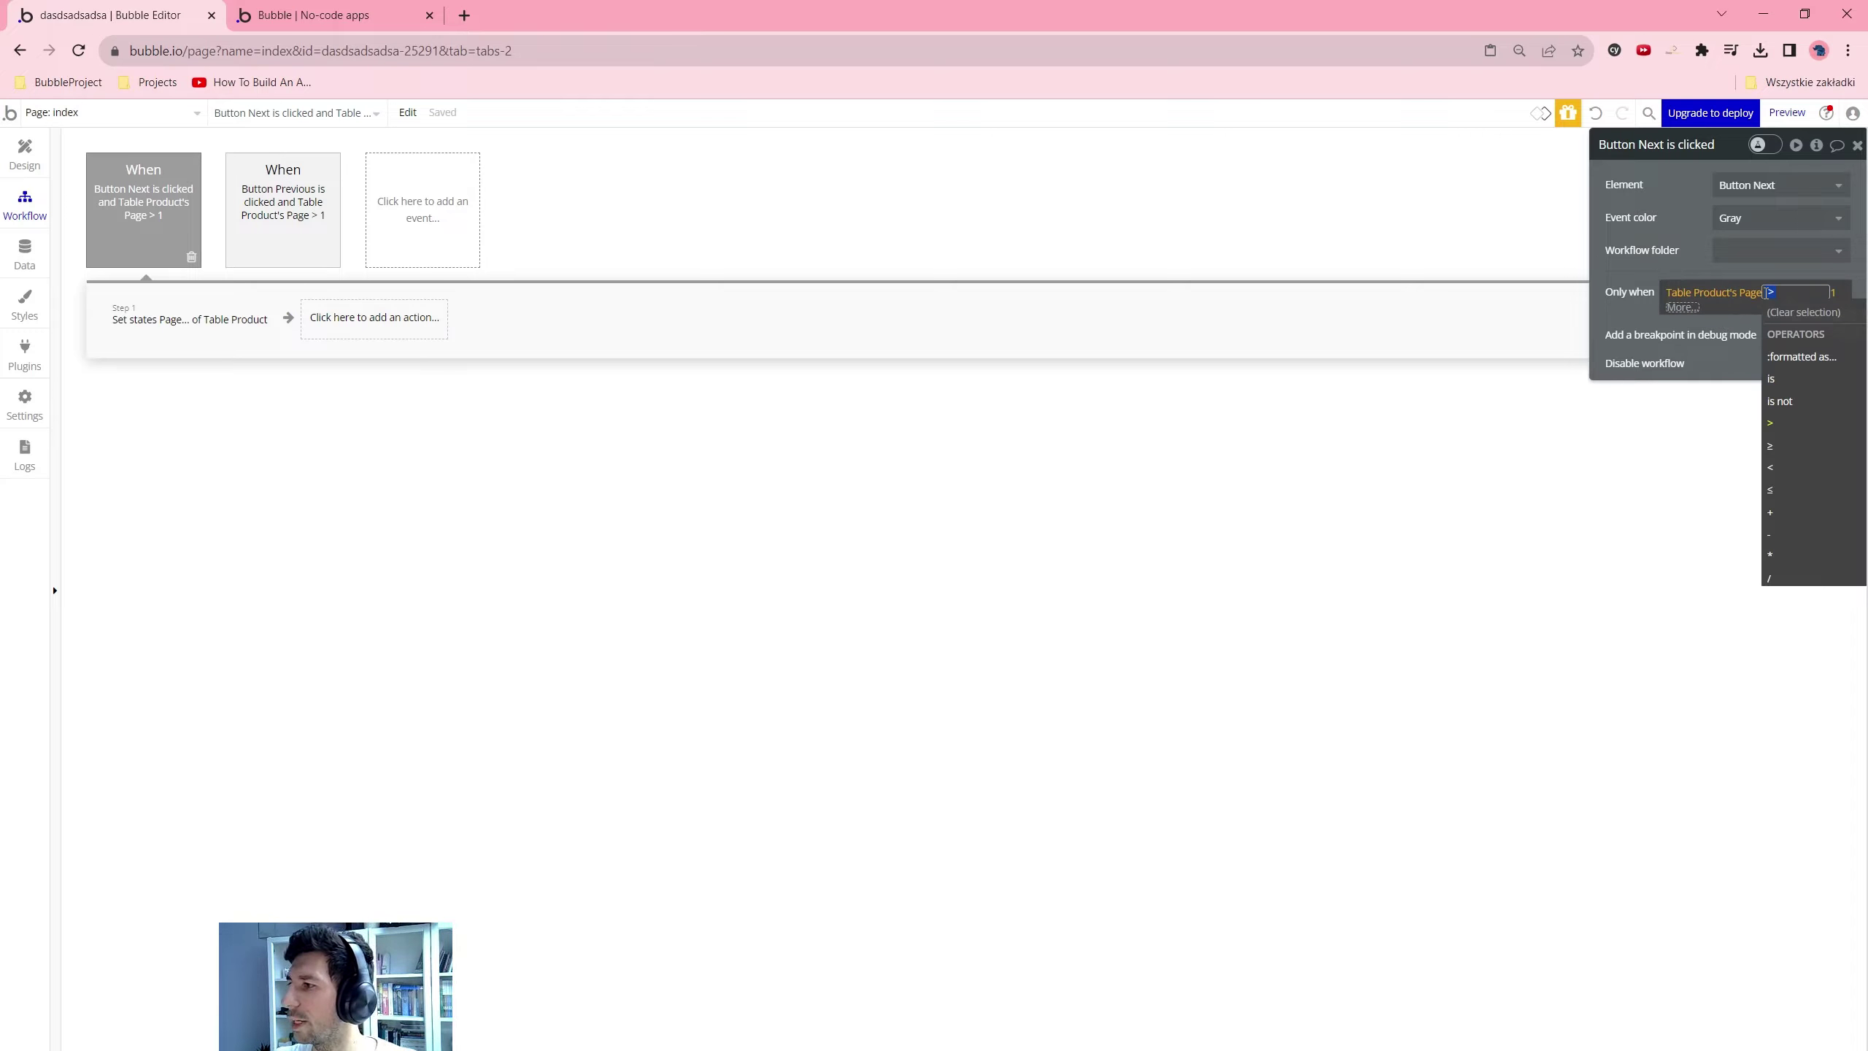
text(<)
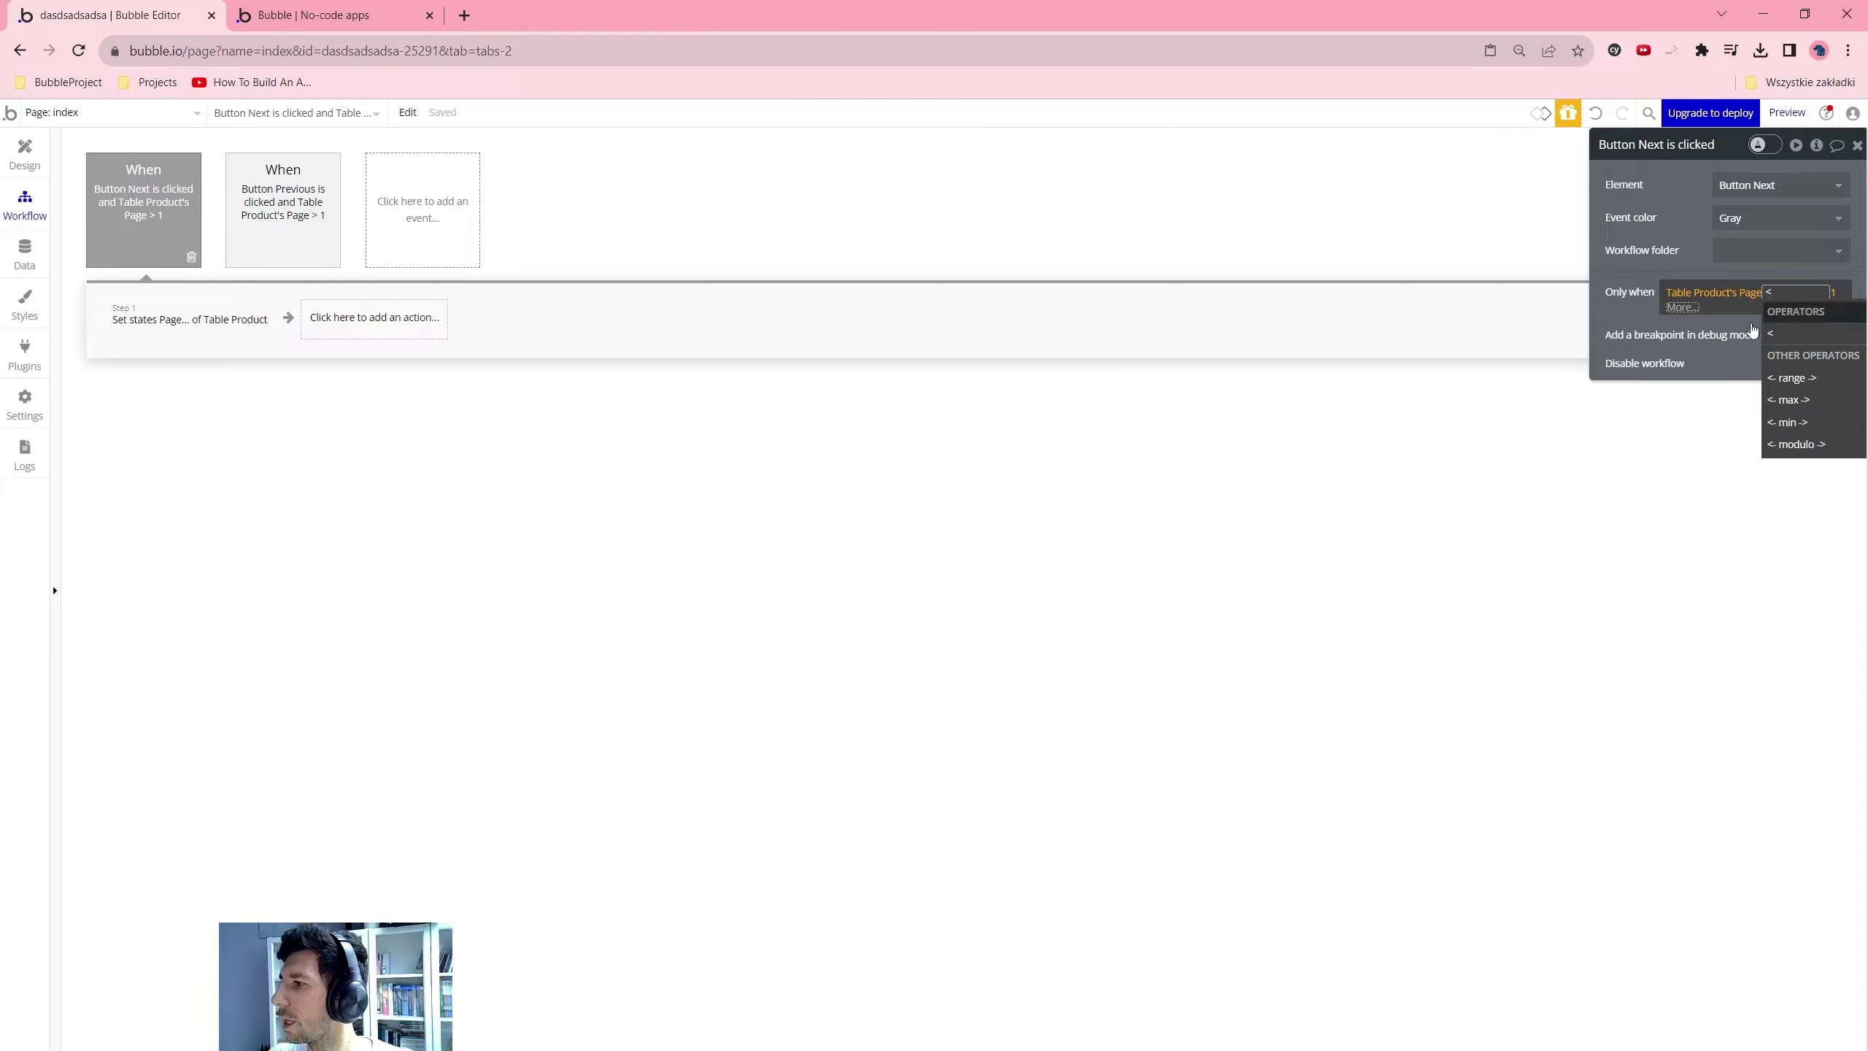
click(1749, 303)
Replace the 1 in the Button Next event's condition with the count of a search for the Product type
click(1776, 292)
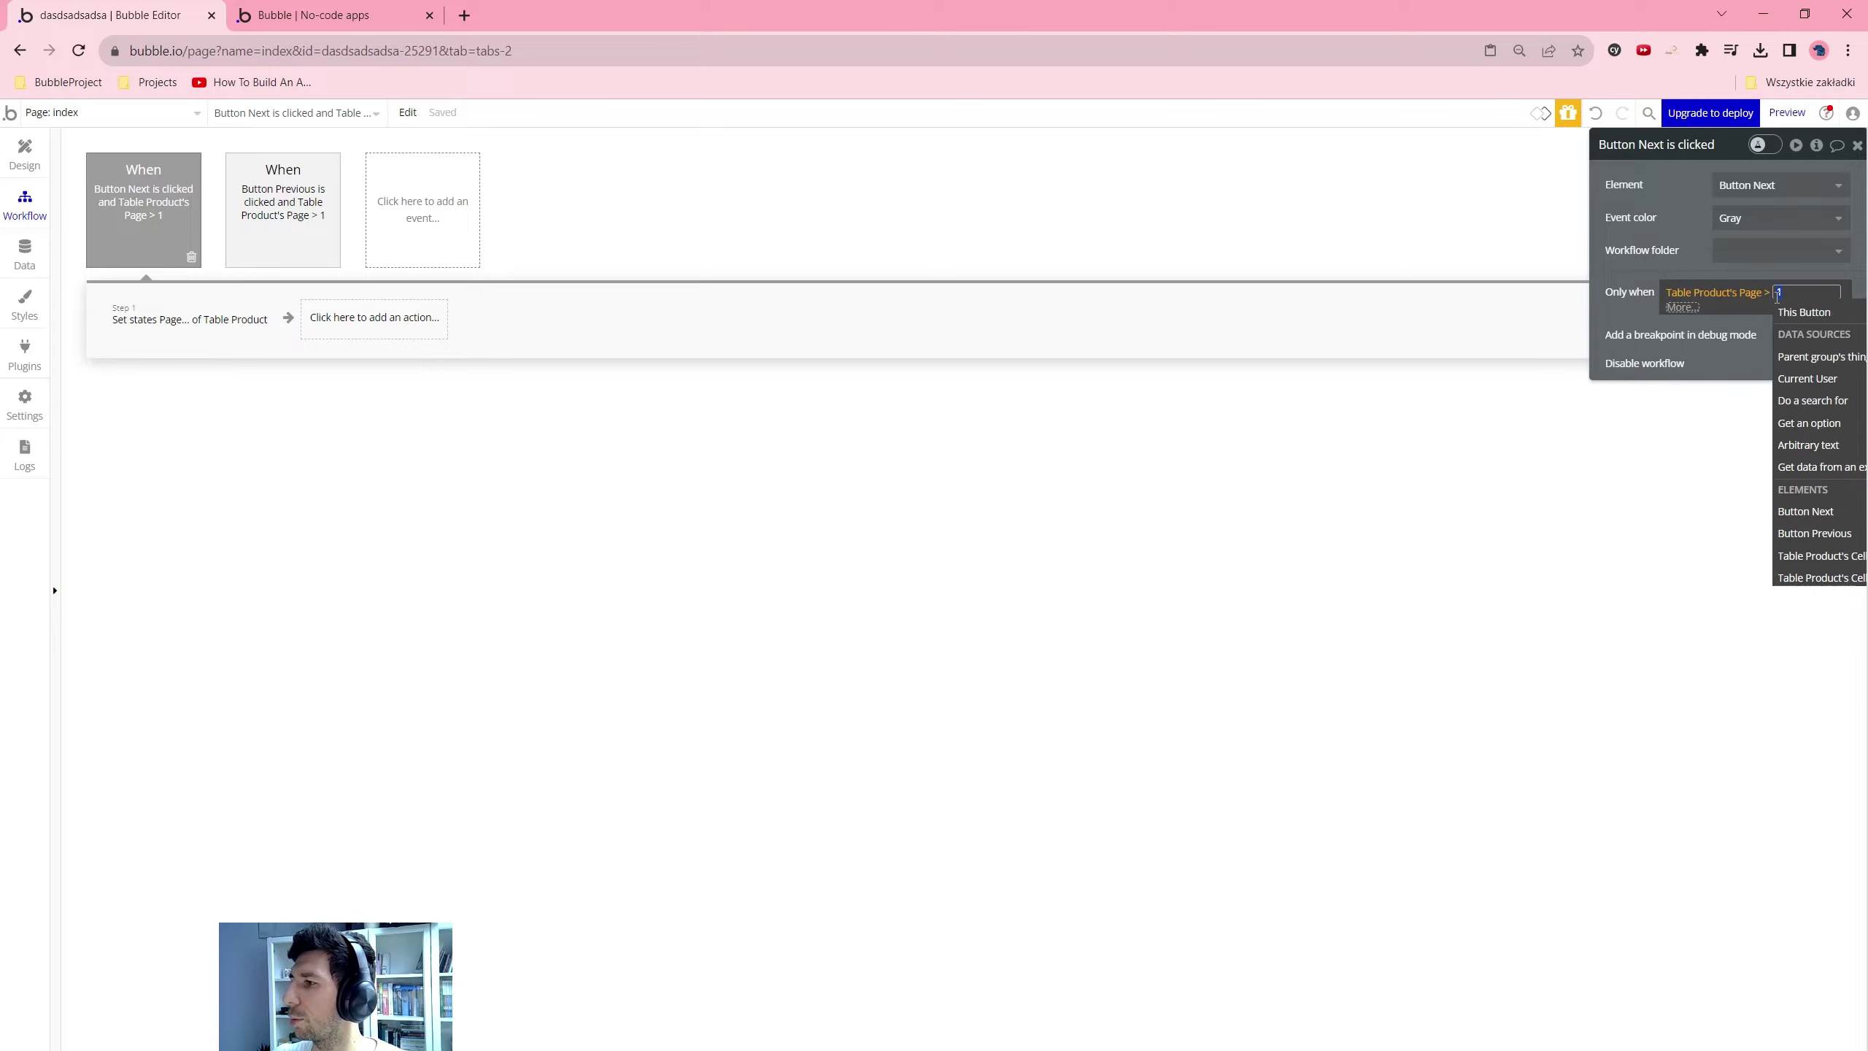
click(1827, 402)
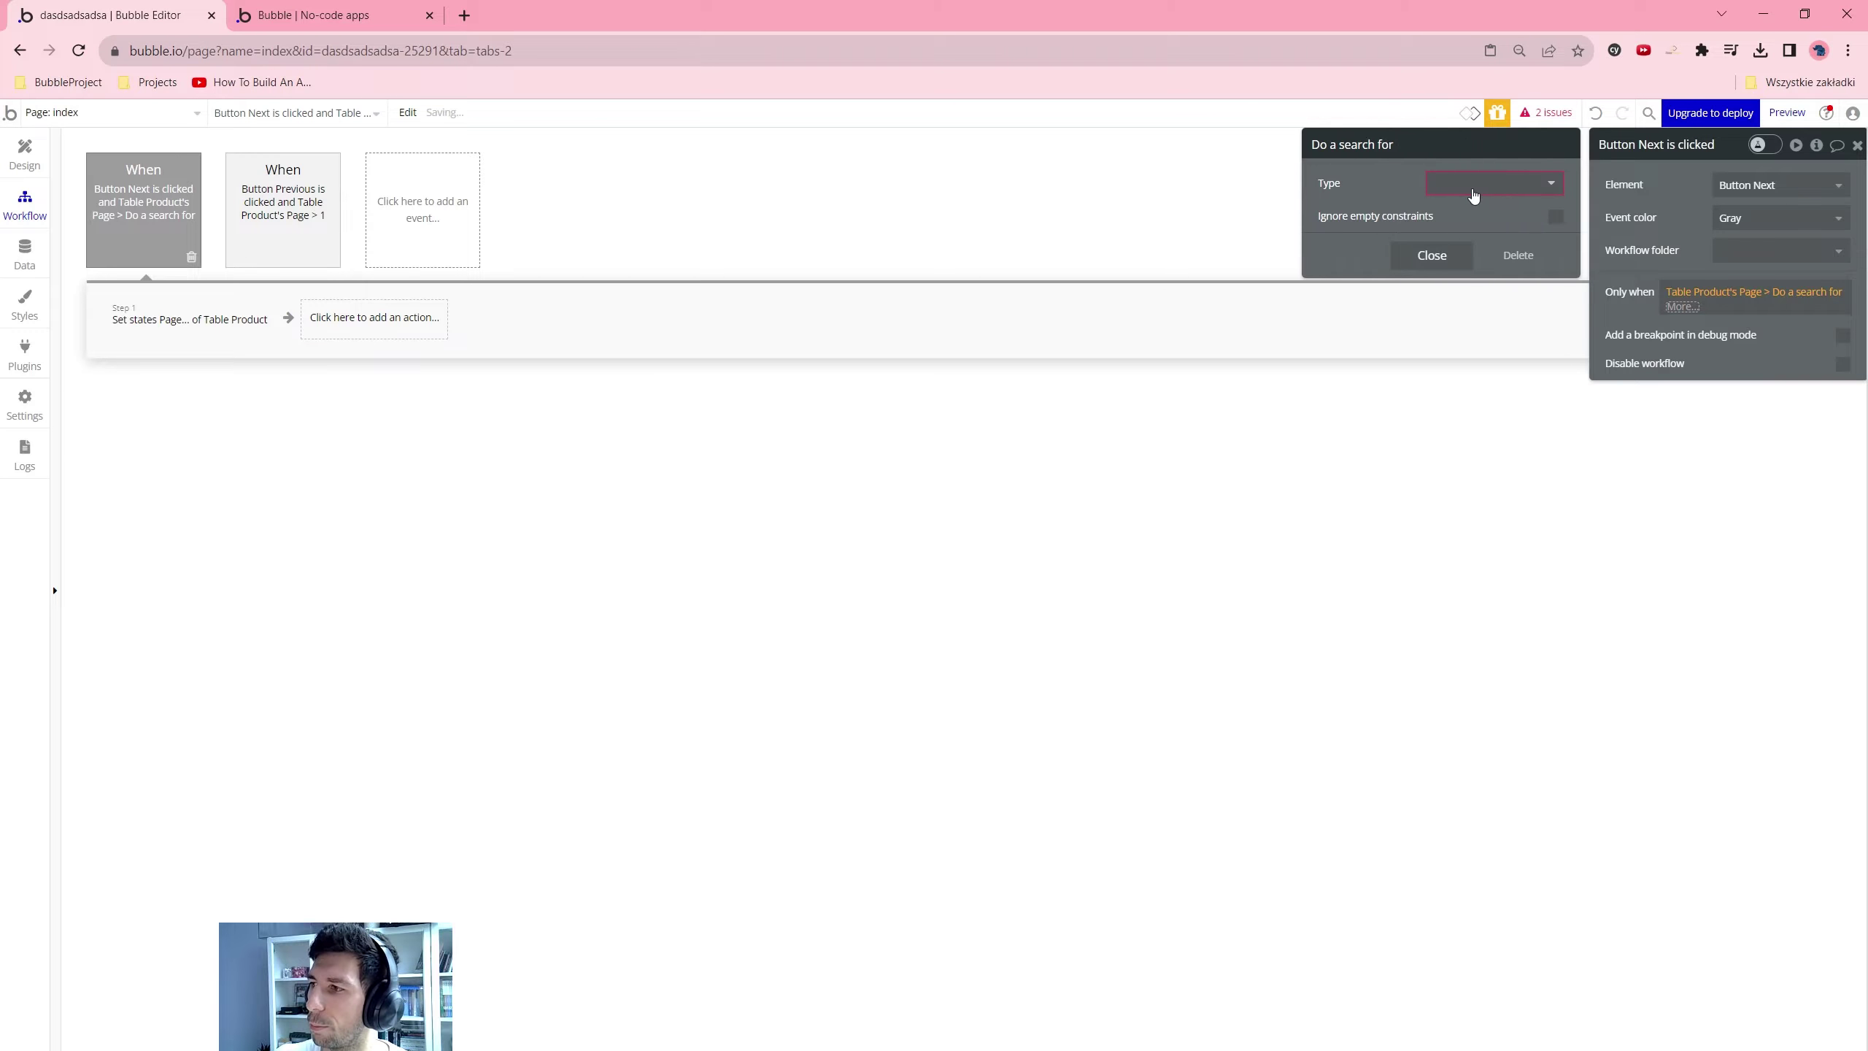
click(1478, 188)
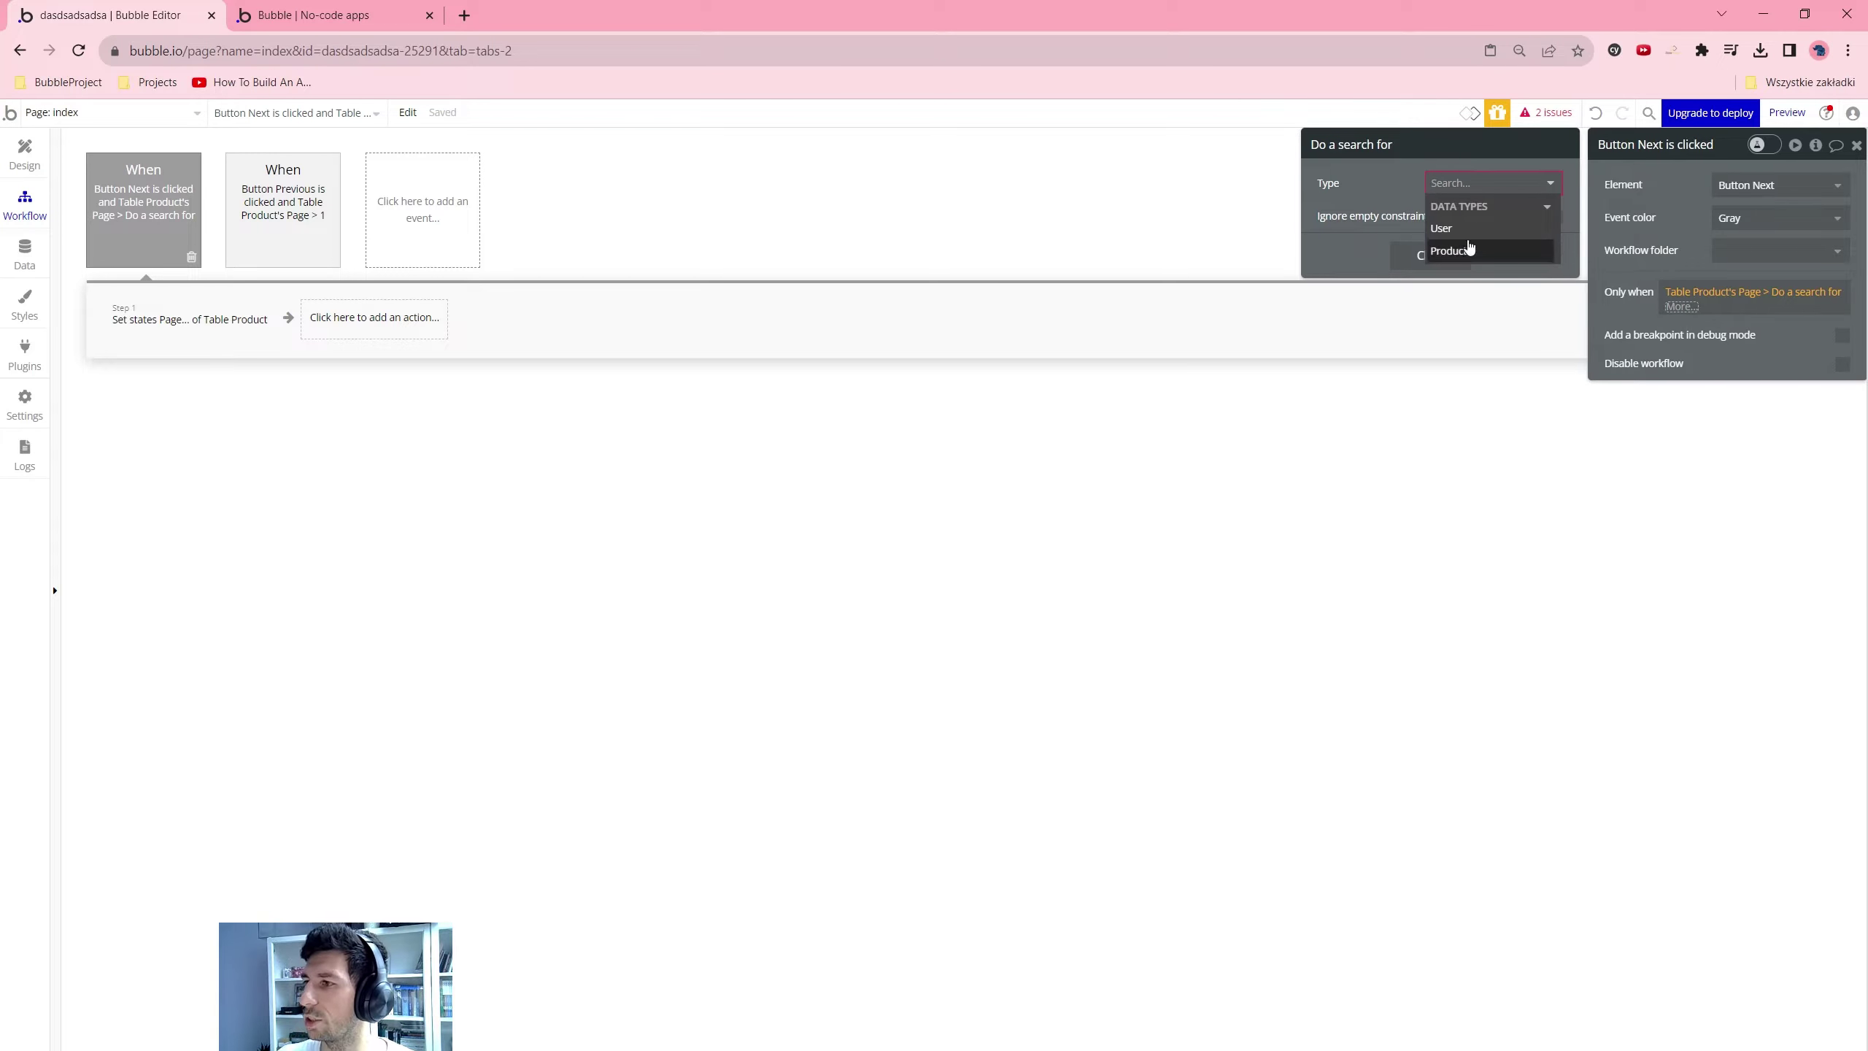
click(1448, 251)
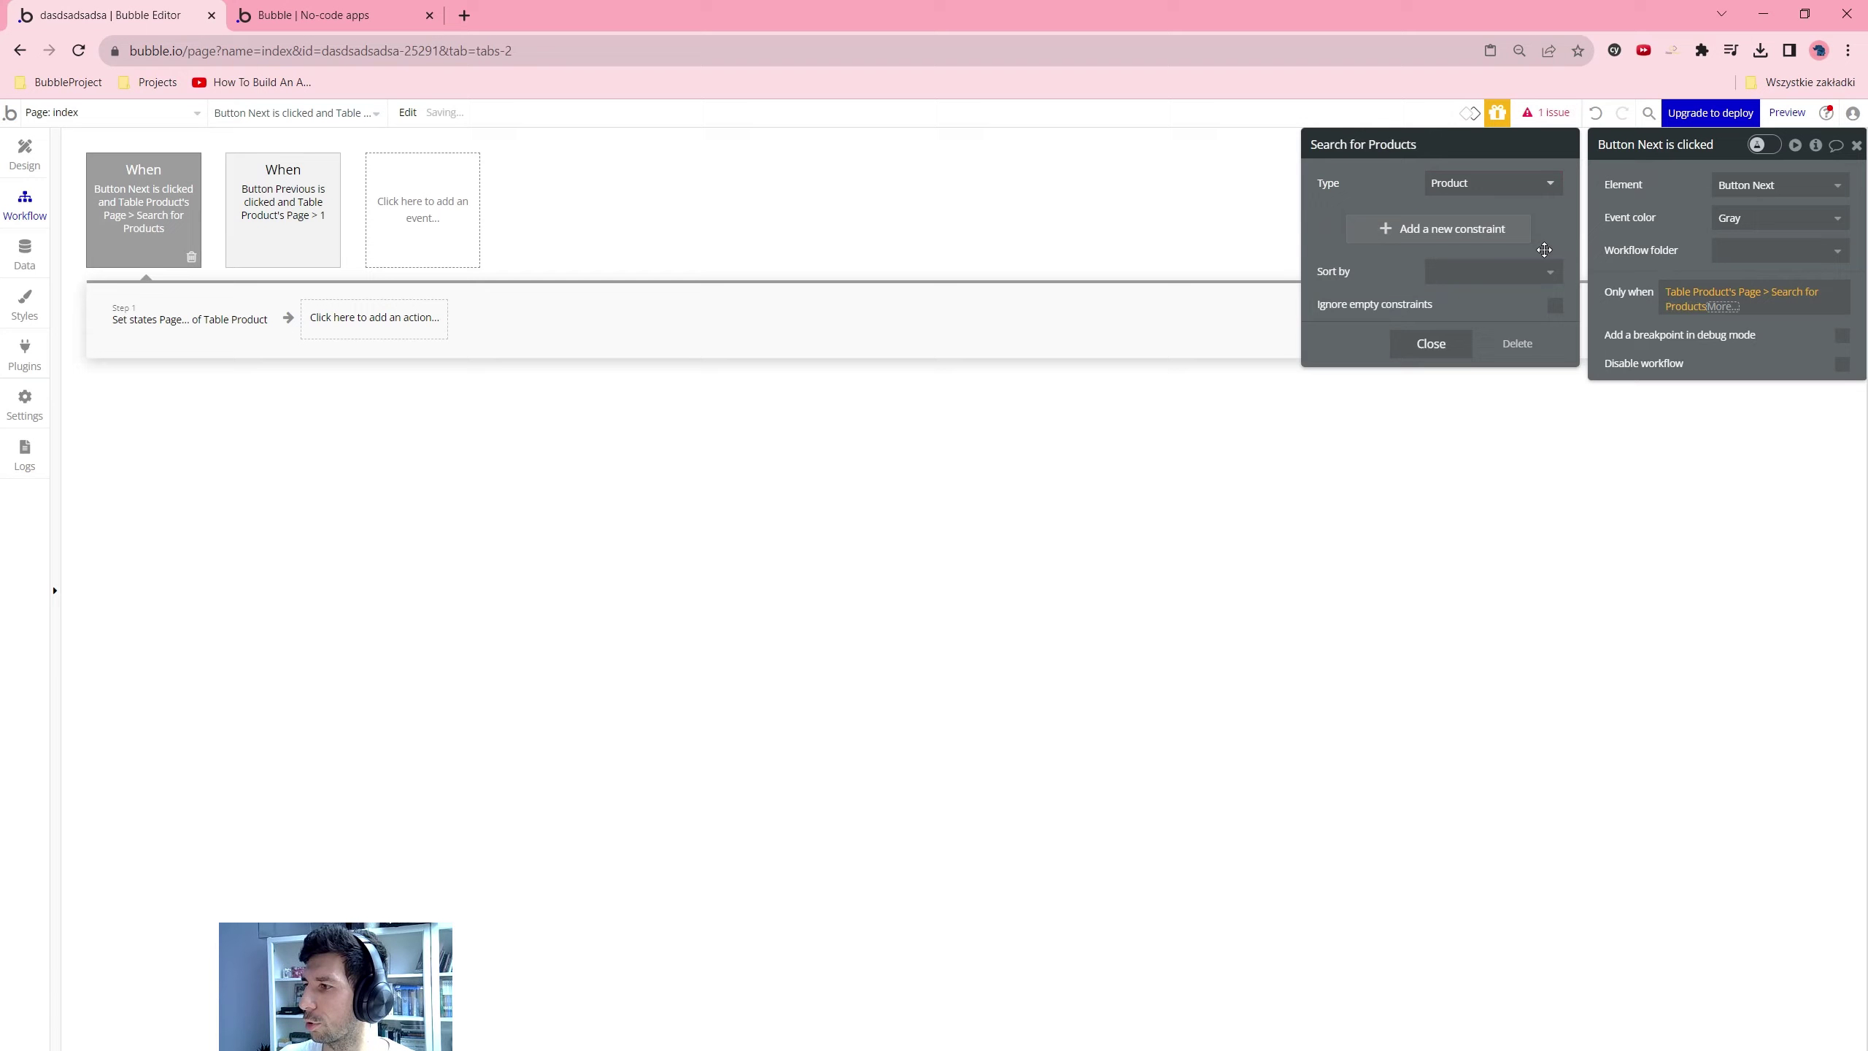
click(1721, 309)
click(1737, 349)
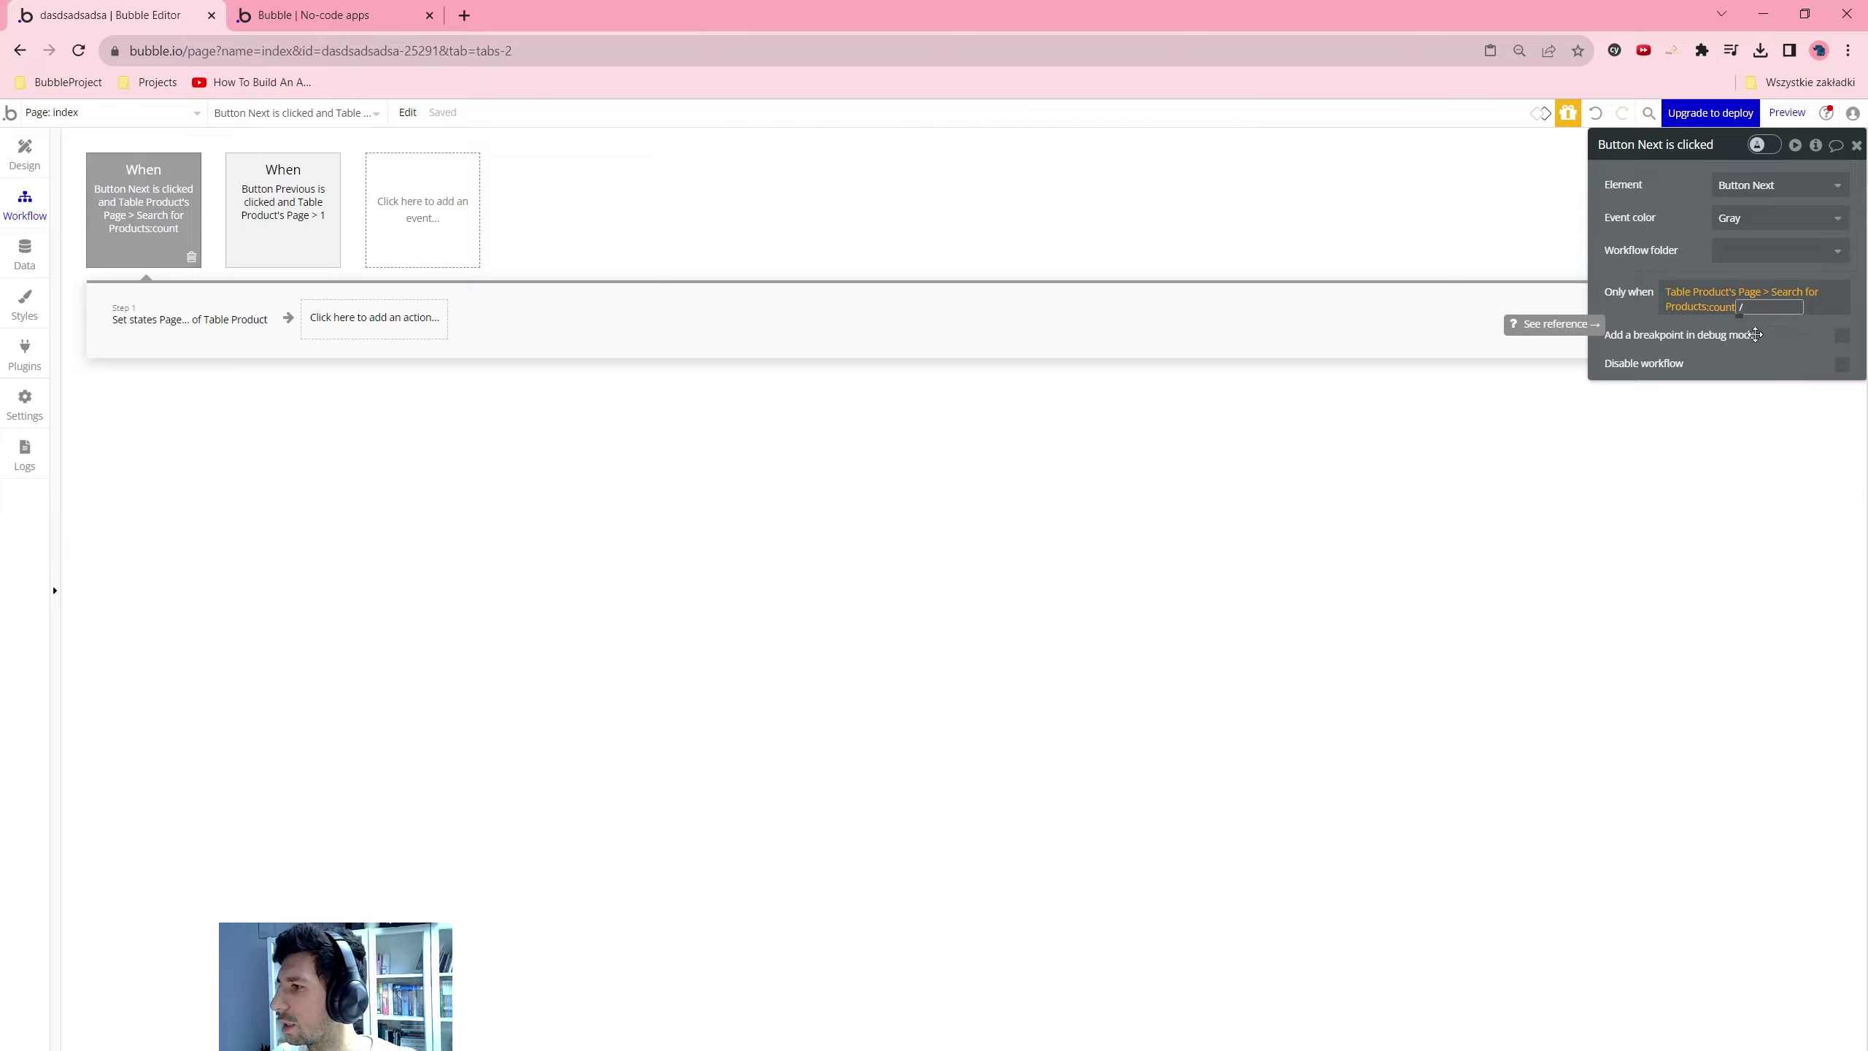
Try to append a division operator after the Product count in the Button Next event's condition
key(BackSpace)
text(/)
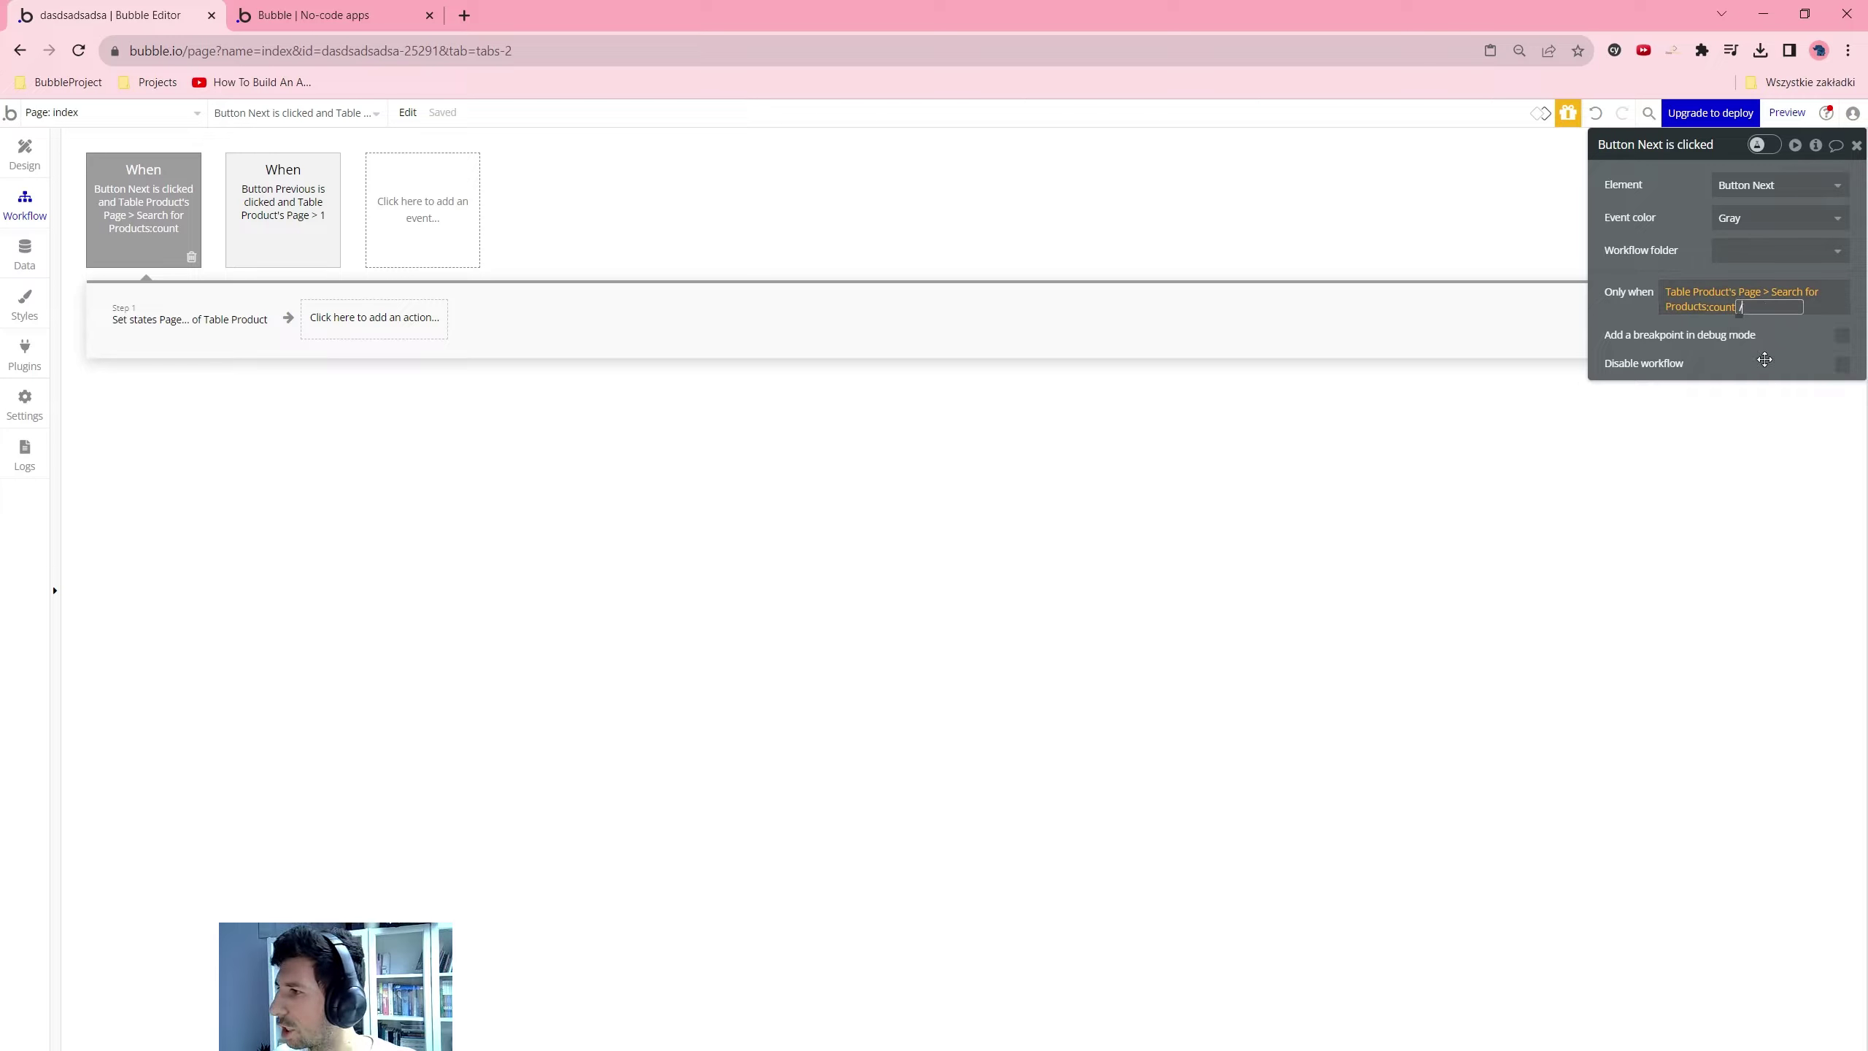
key(BackSpace)
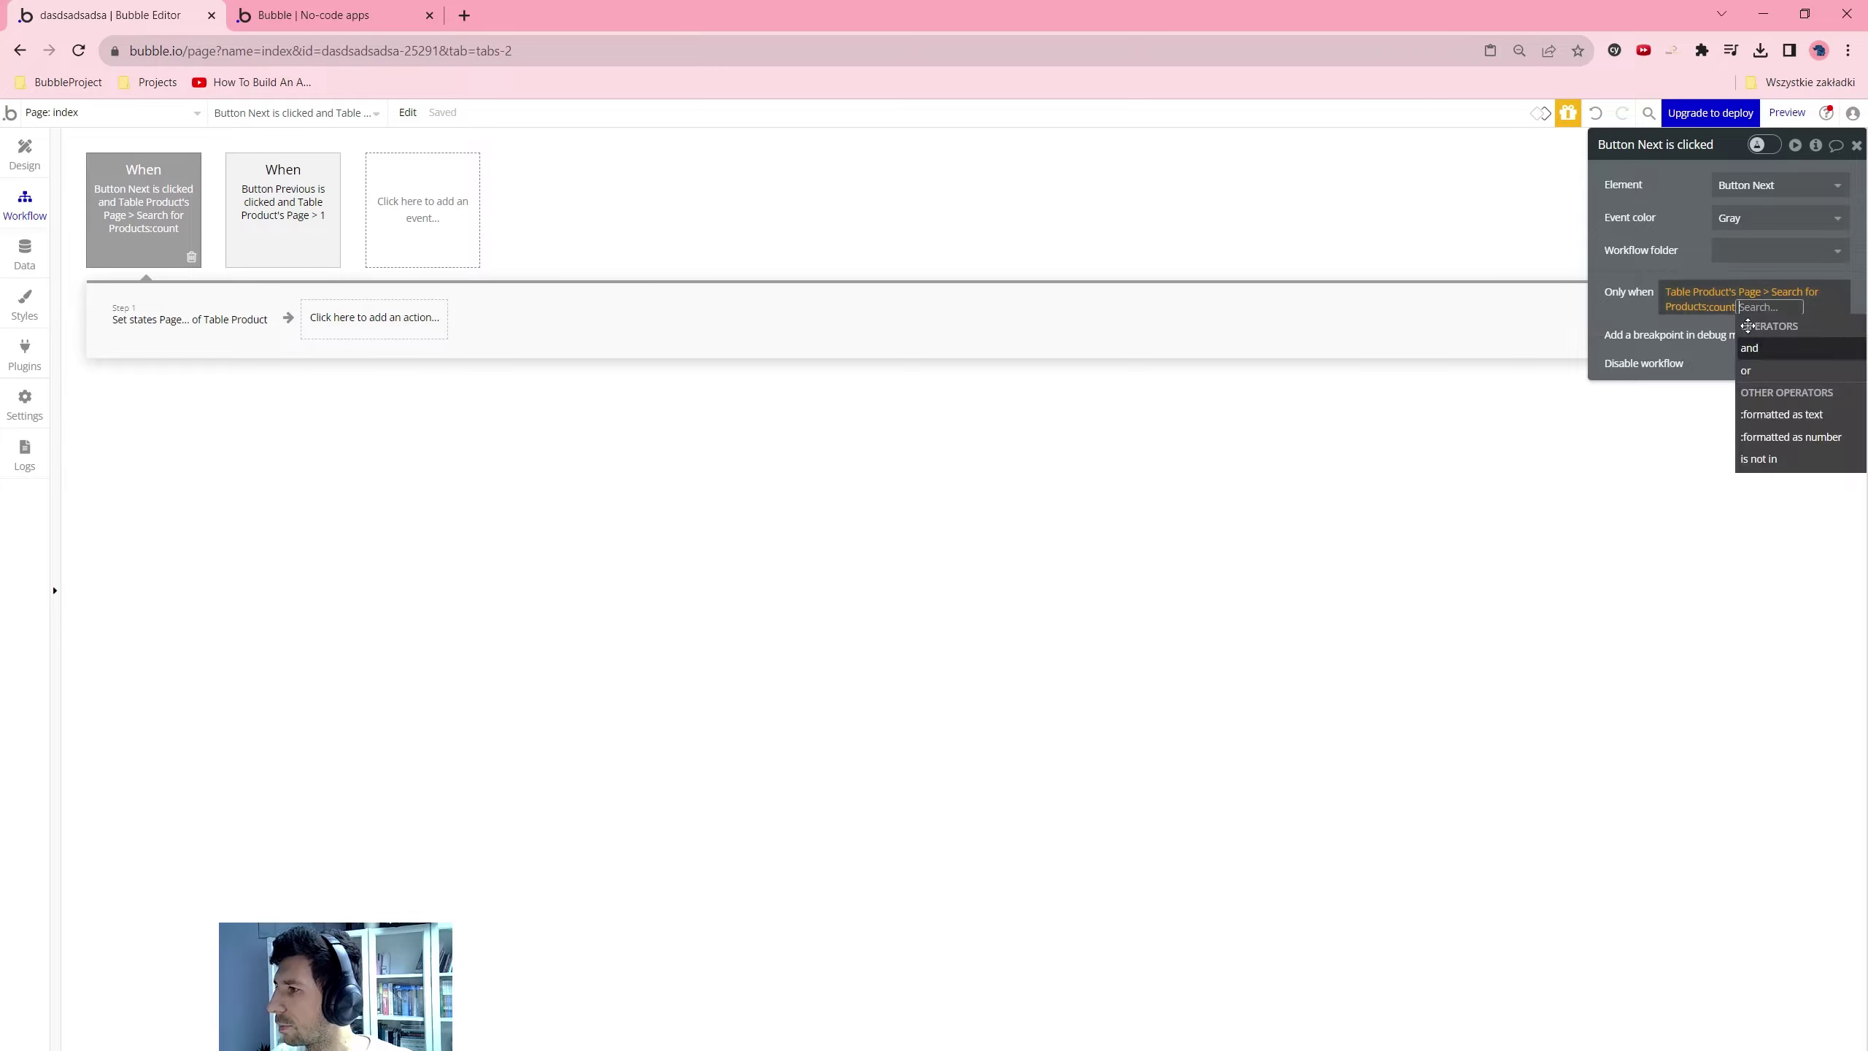
text(/)
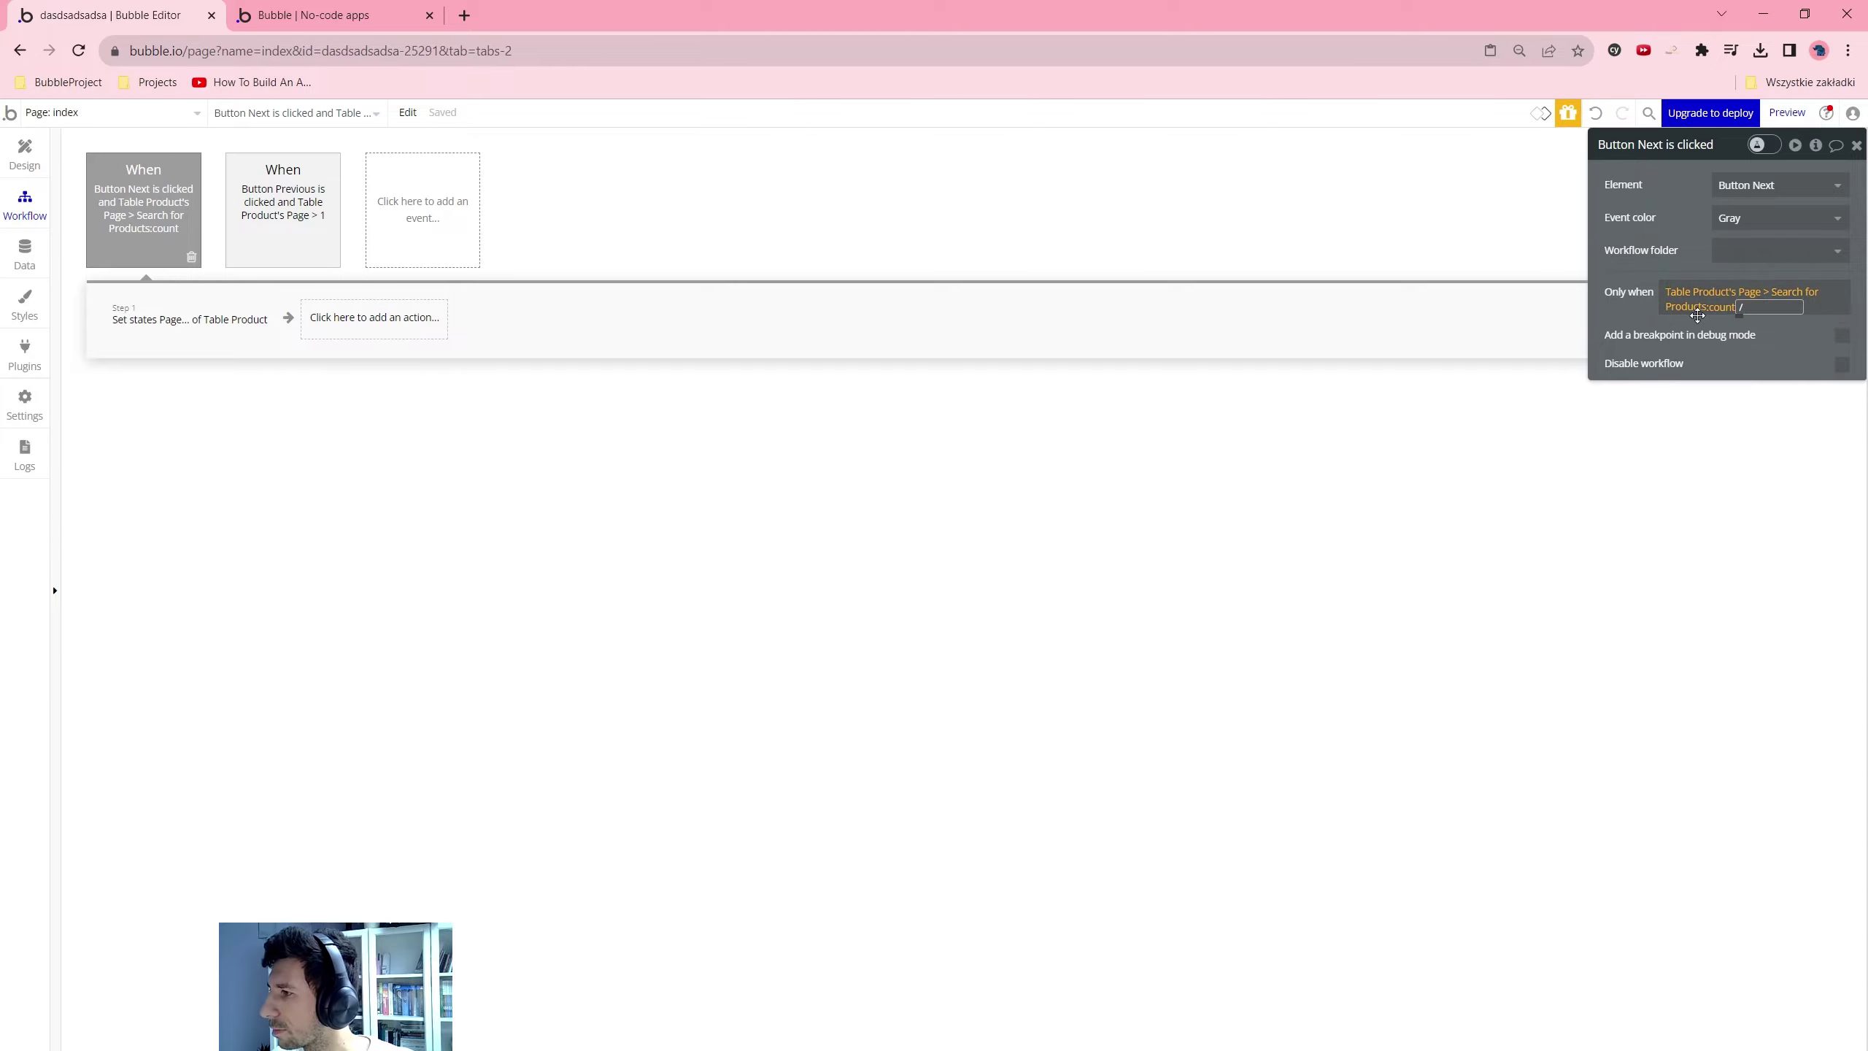
key(BackSpace)
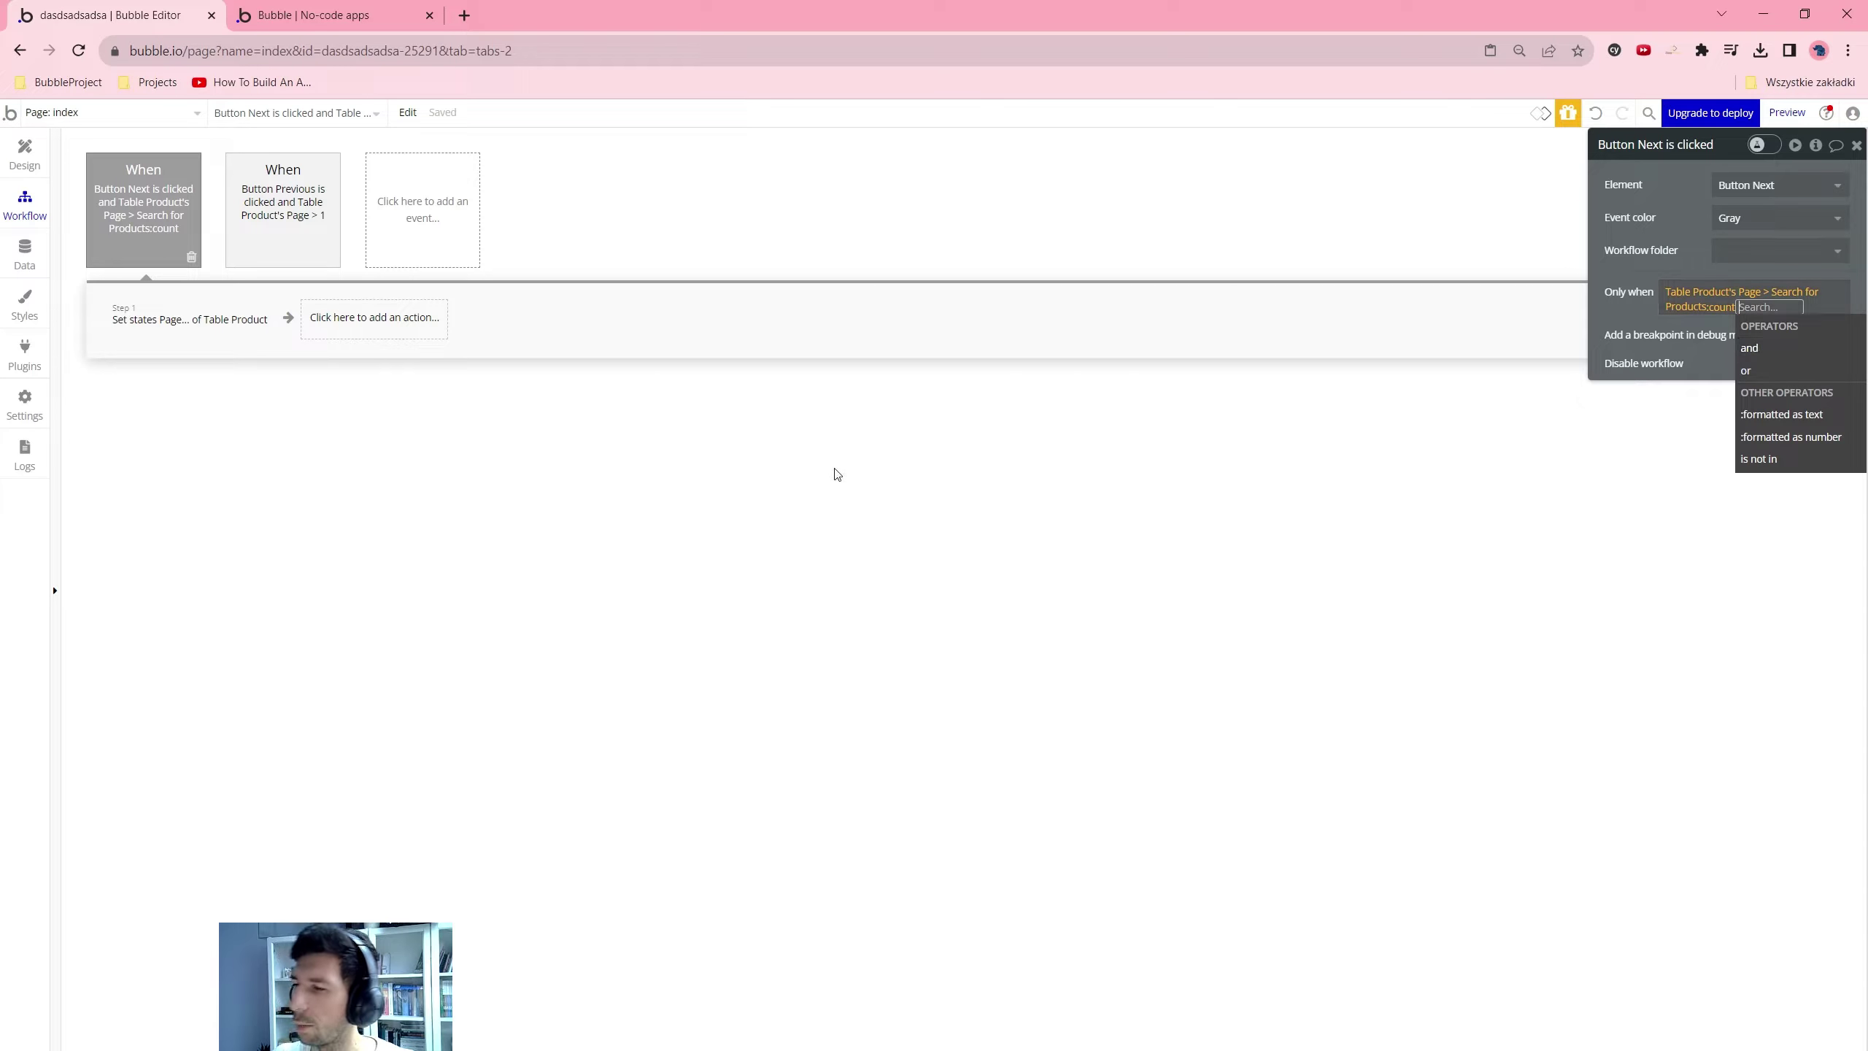
Enable the Expression parentheses beta feature in the app's version settings and confirm the automatic save point
click(24, 405)
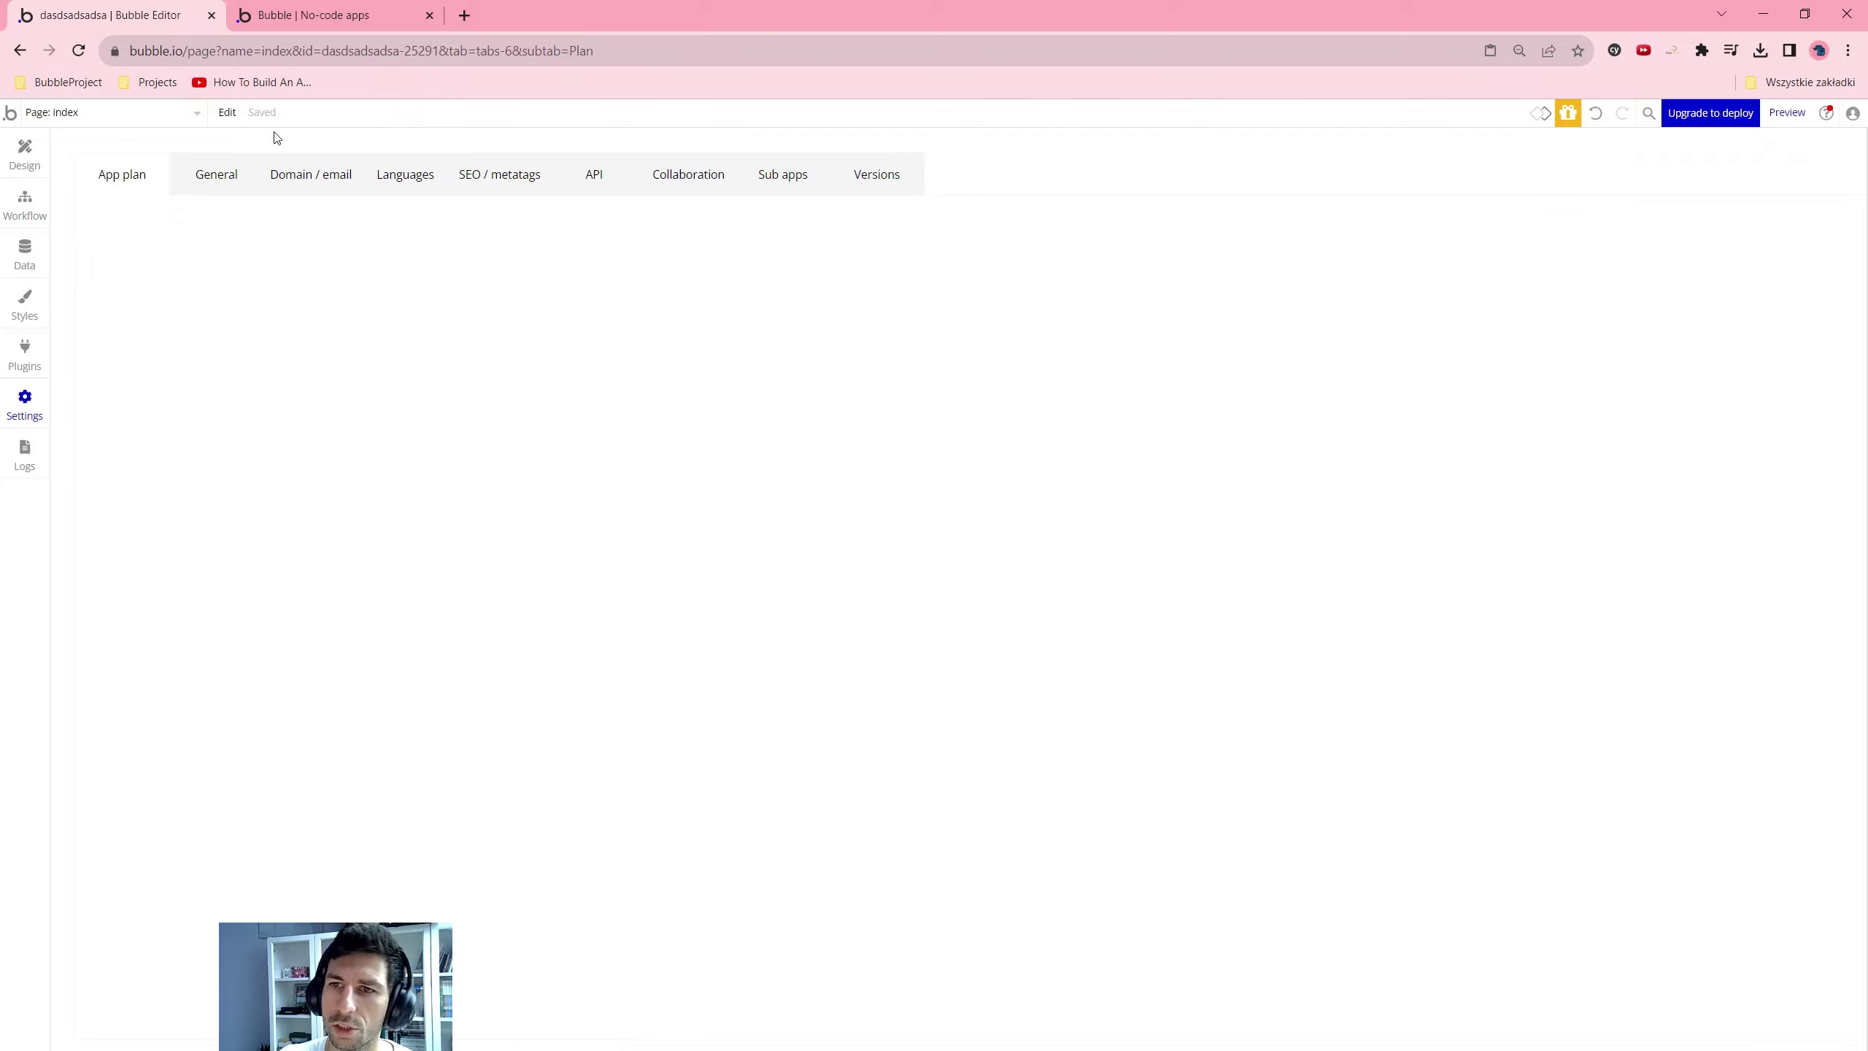
click(847, 182)
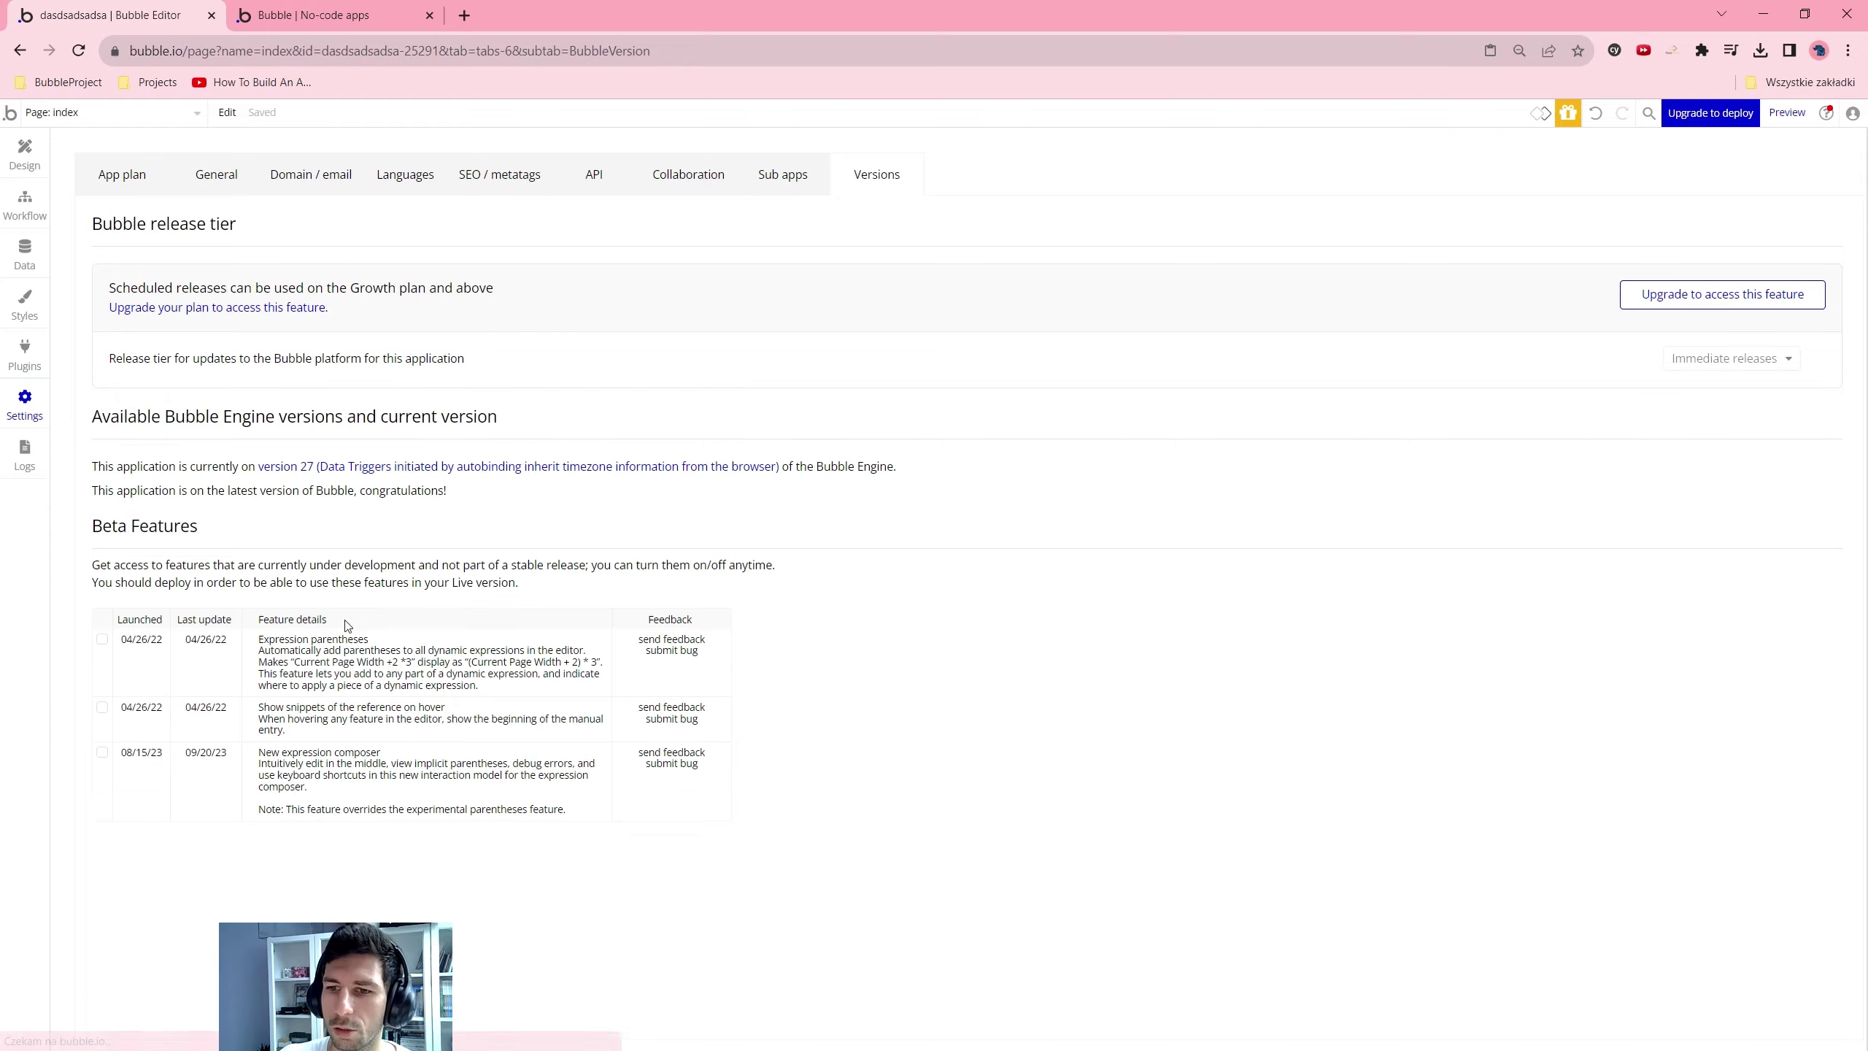
click(108, 639)
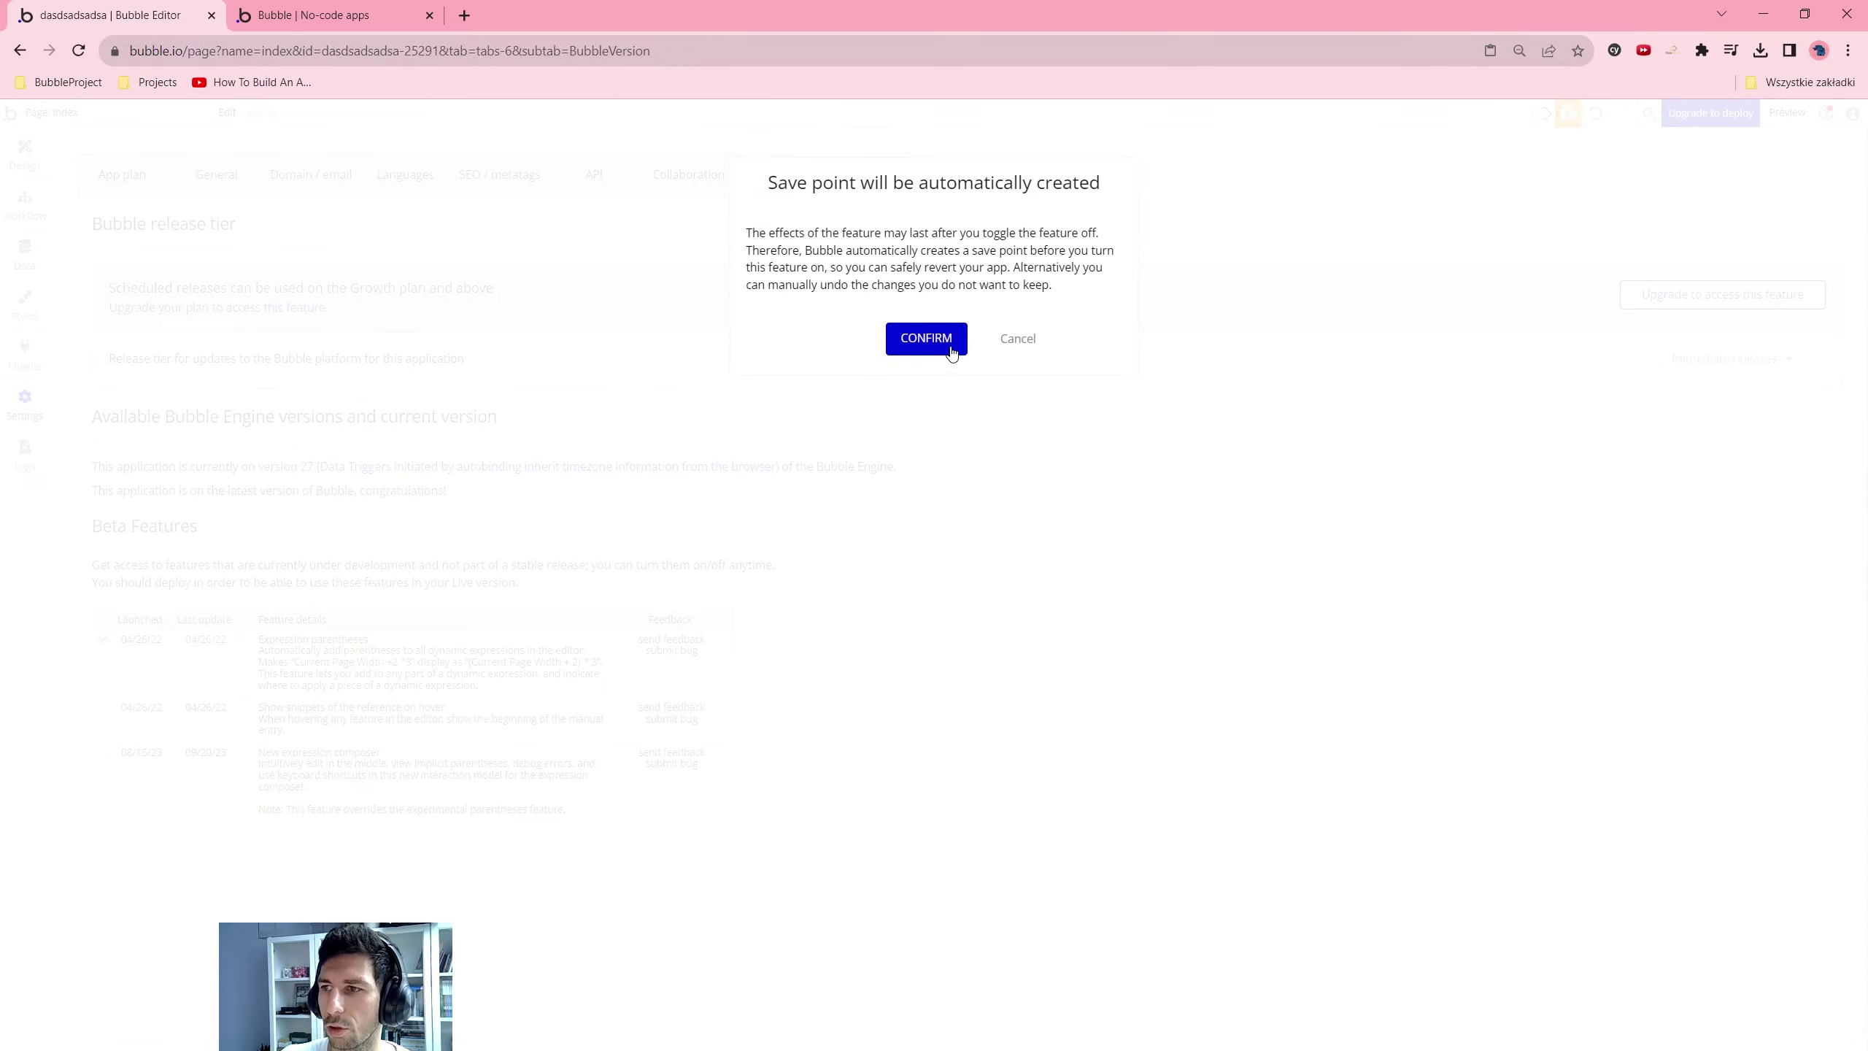
click(926, 338)
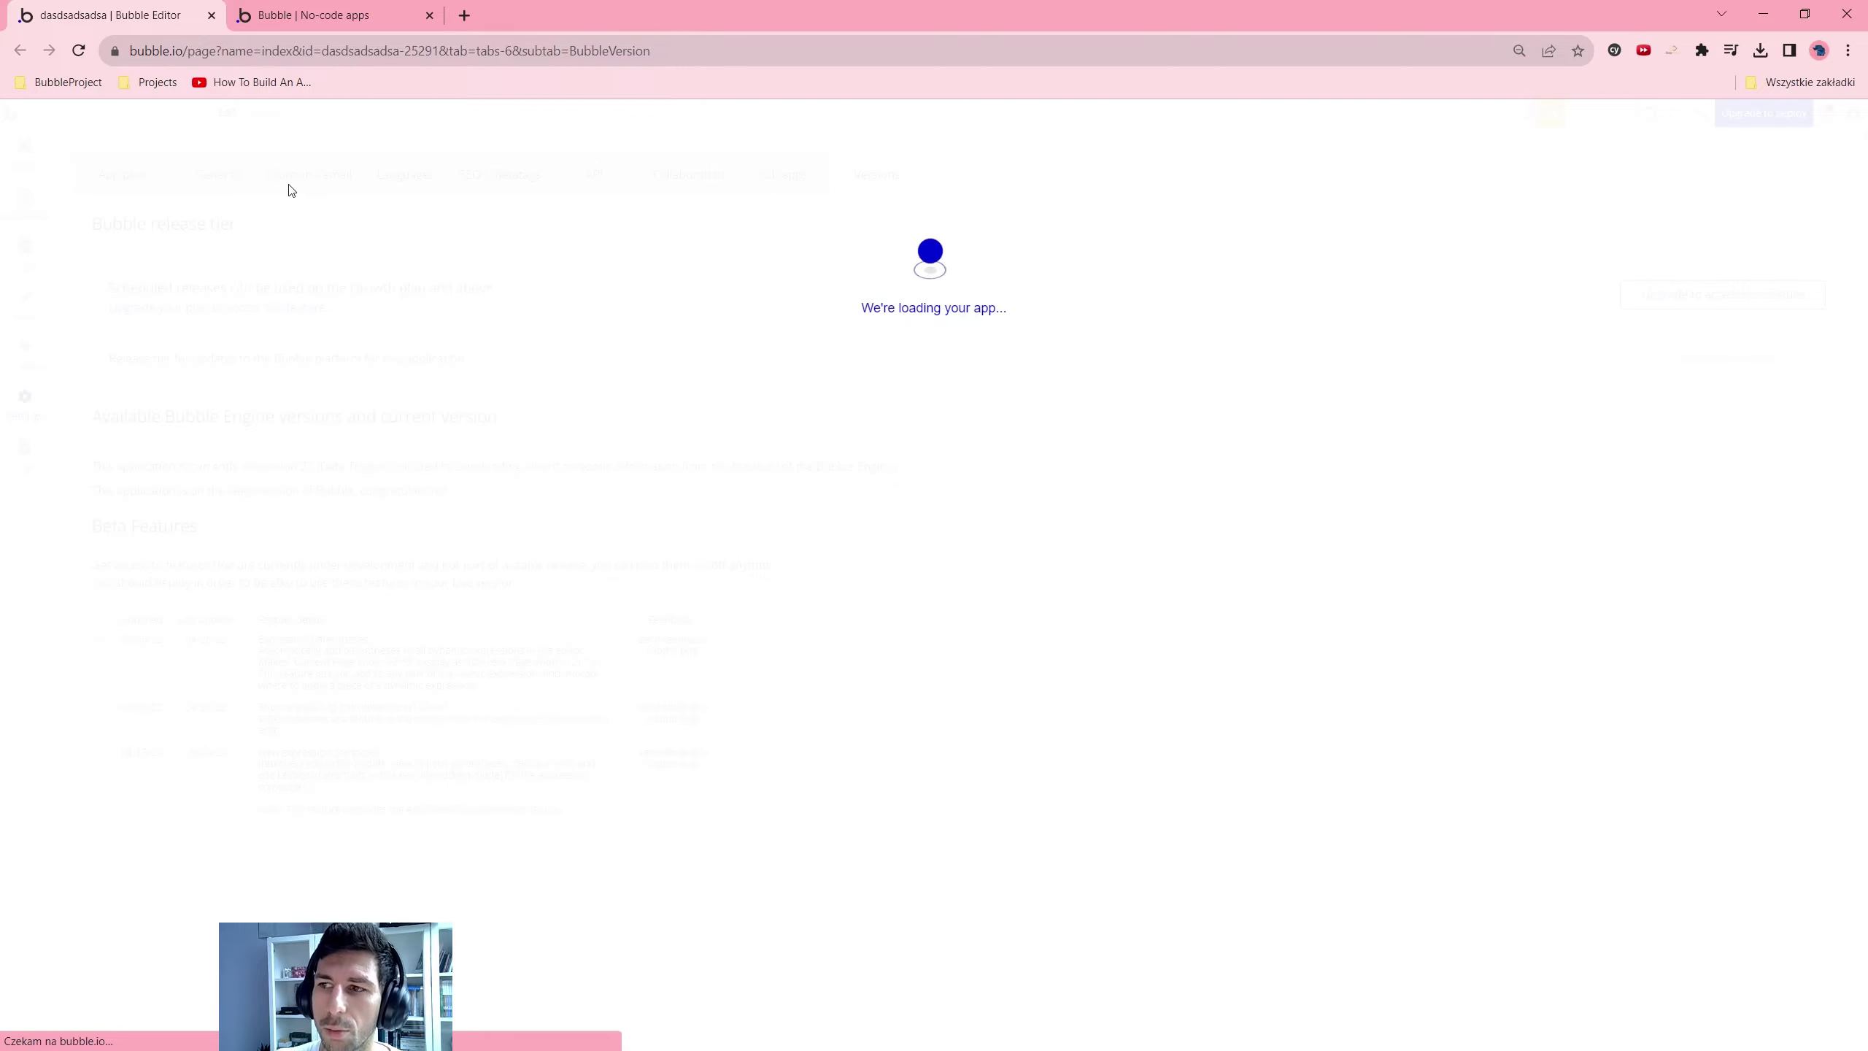
click(24, 155)
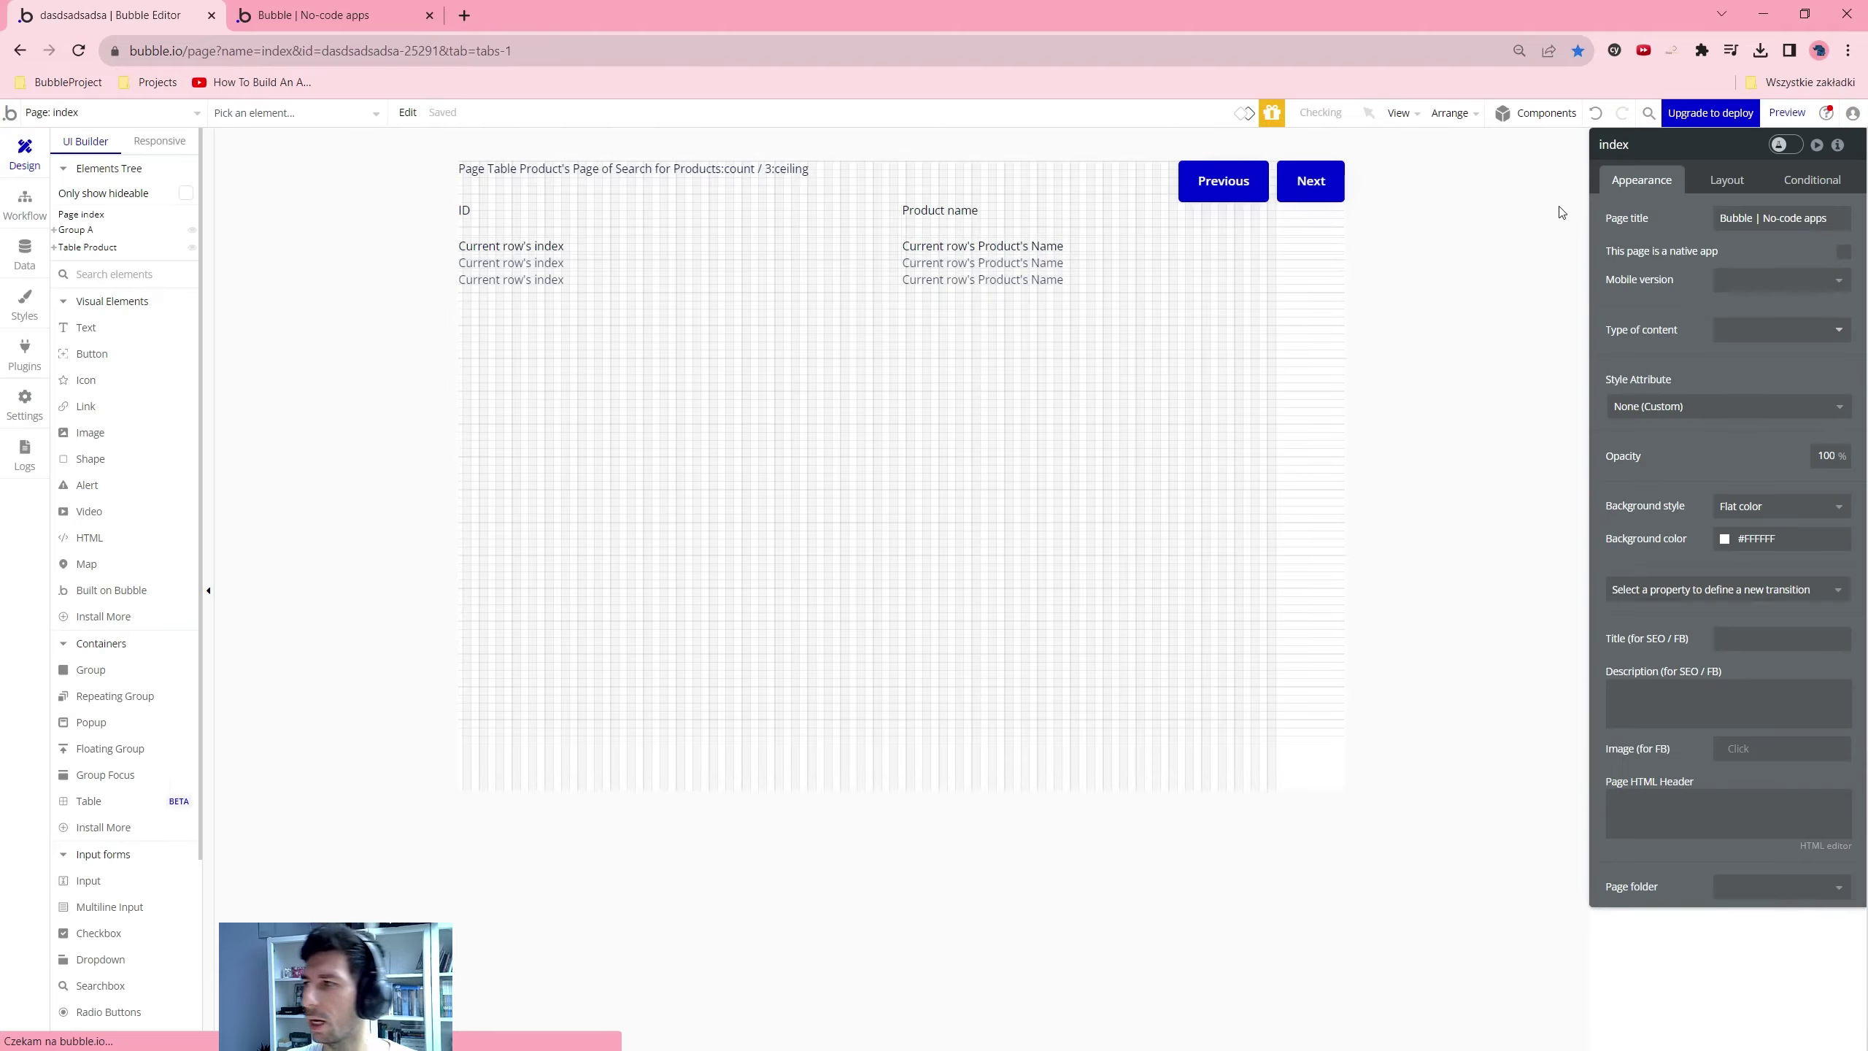
Clear the whole condition expression of the Button Next click event
click(24, 205)
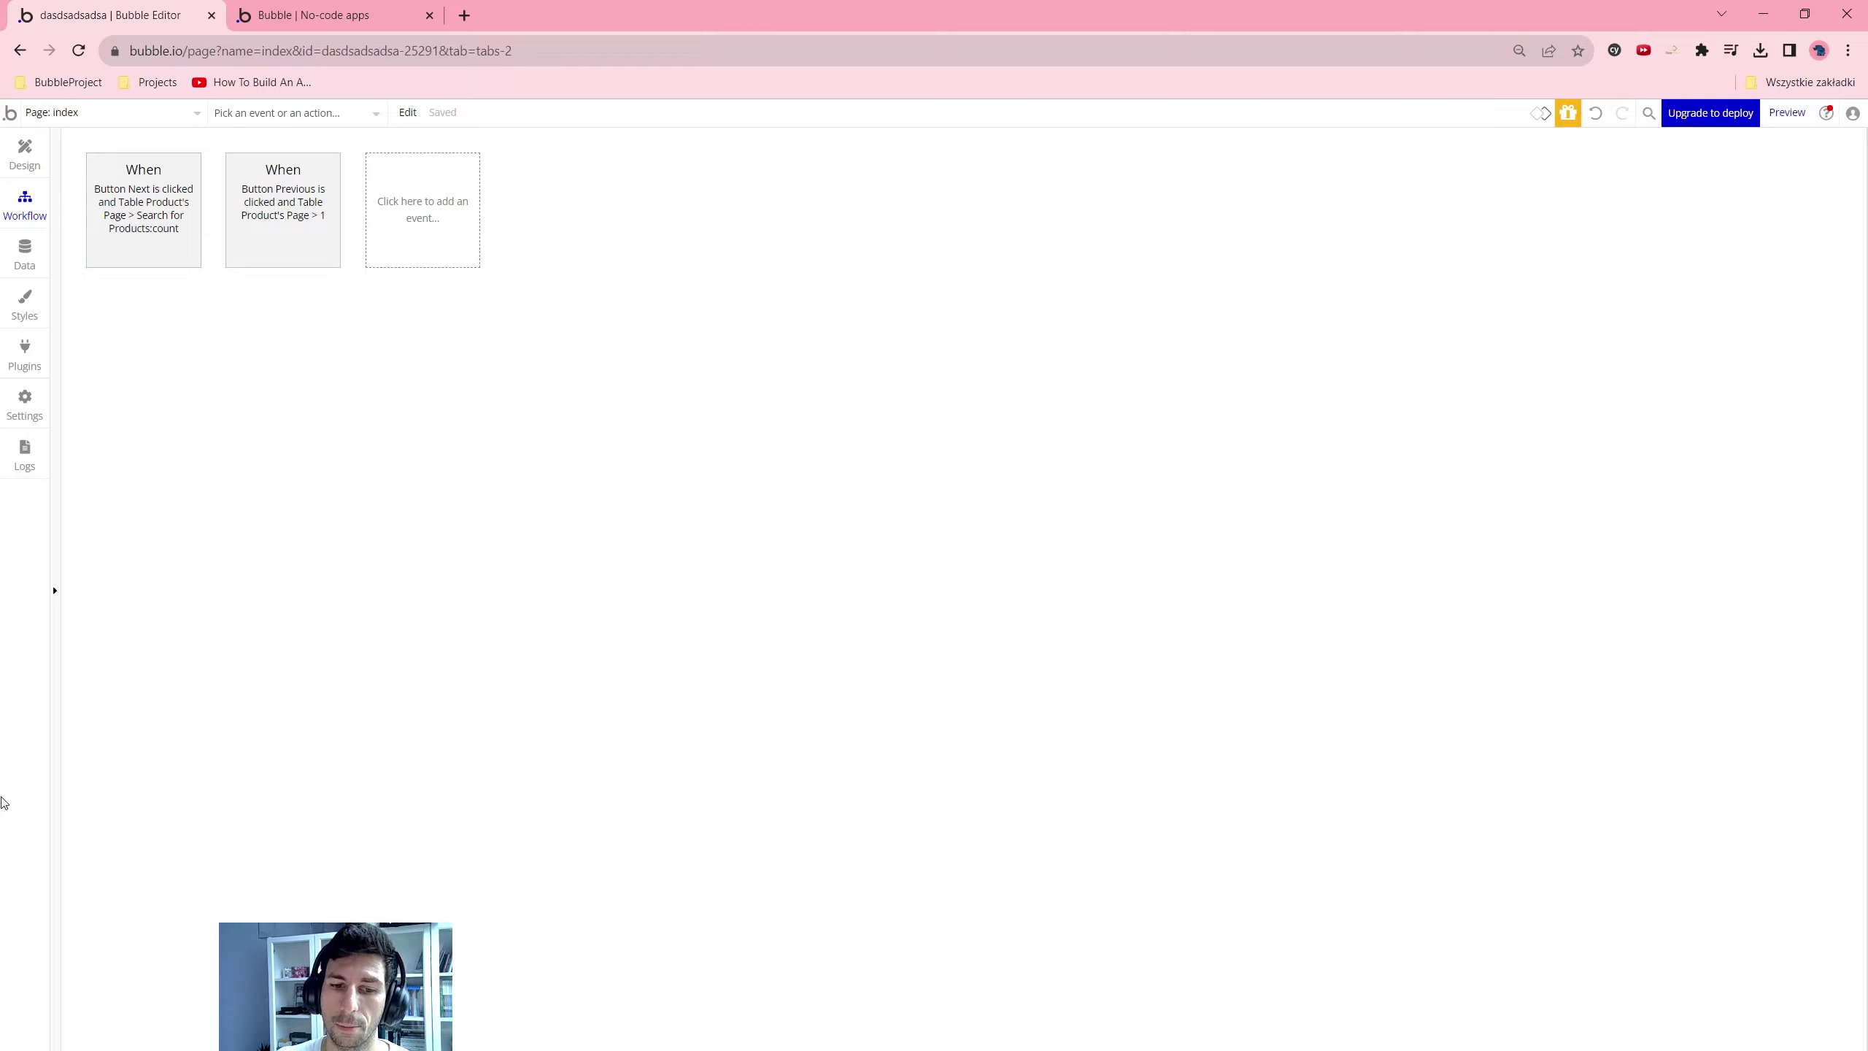
click(144, 213)
right_click(1773, 302)
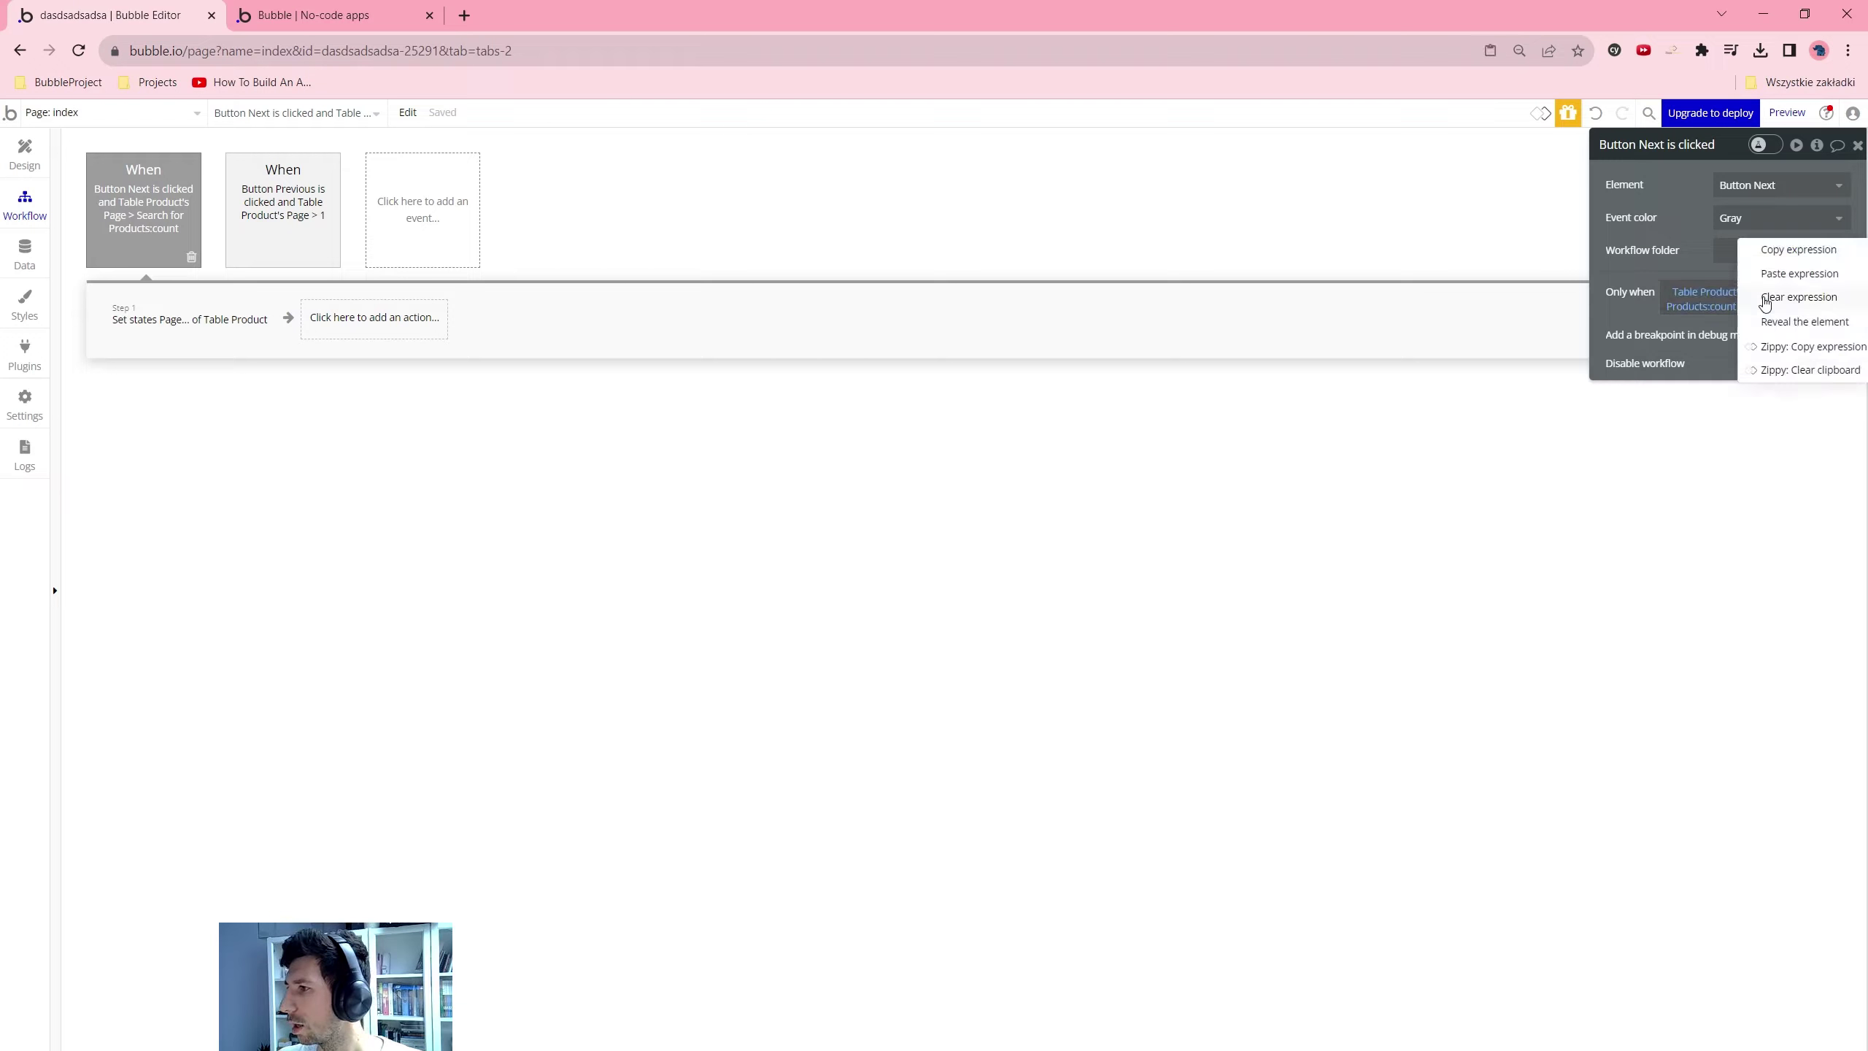
click(1809, 303)
Start the Button Next event's condition with the count of a search for the Product type
click(1690, 296)
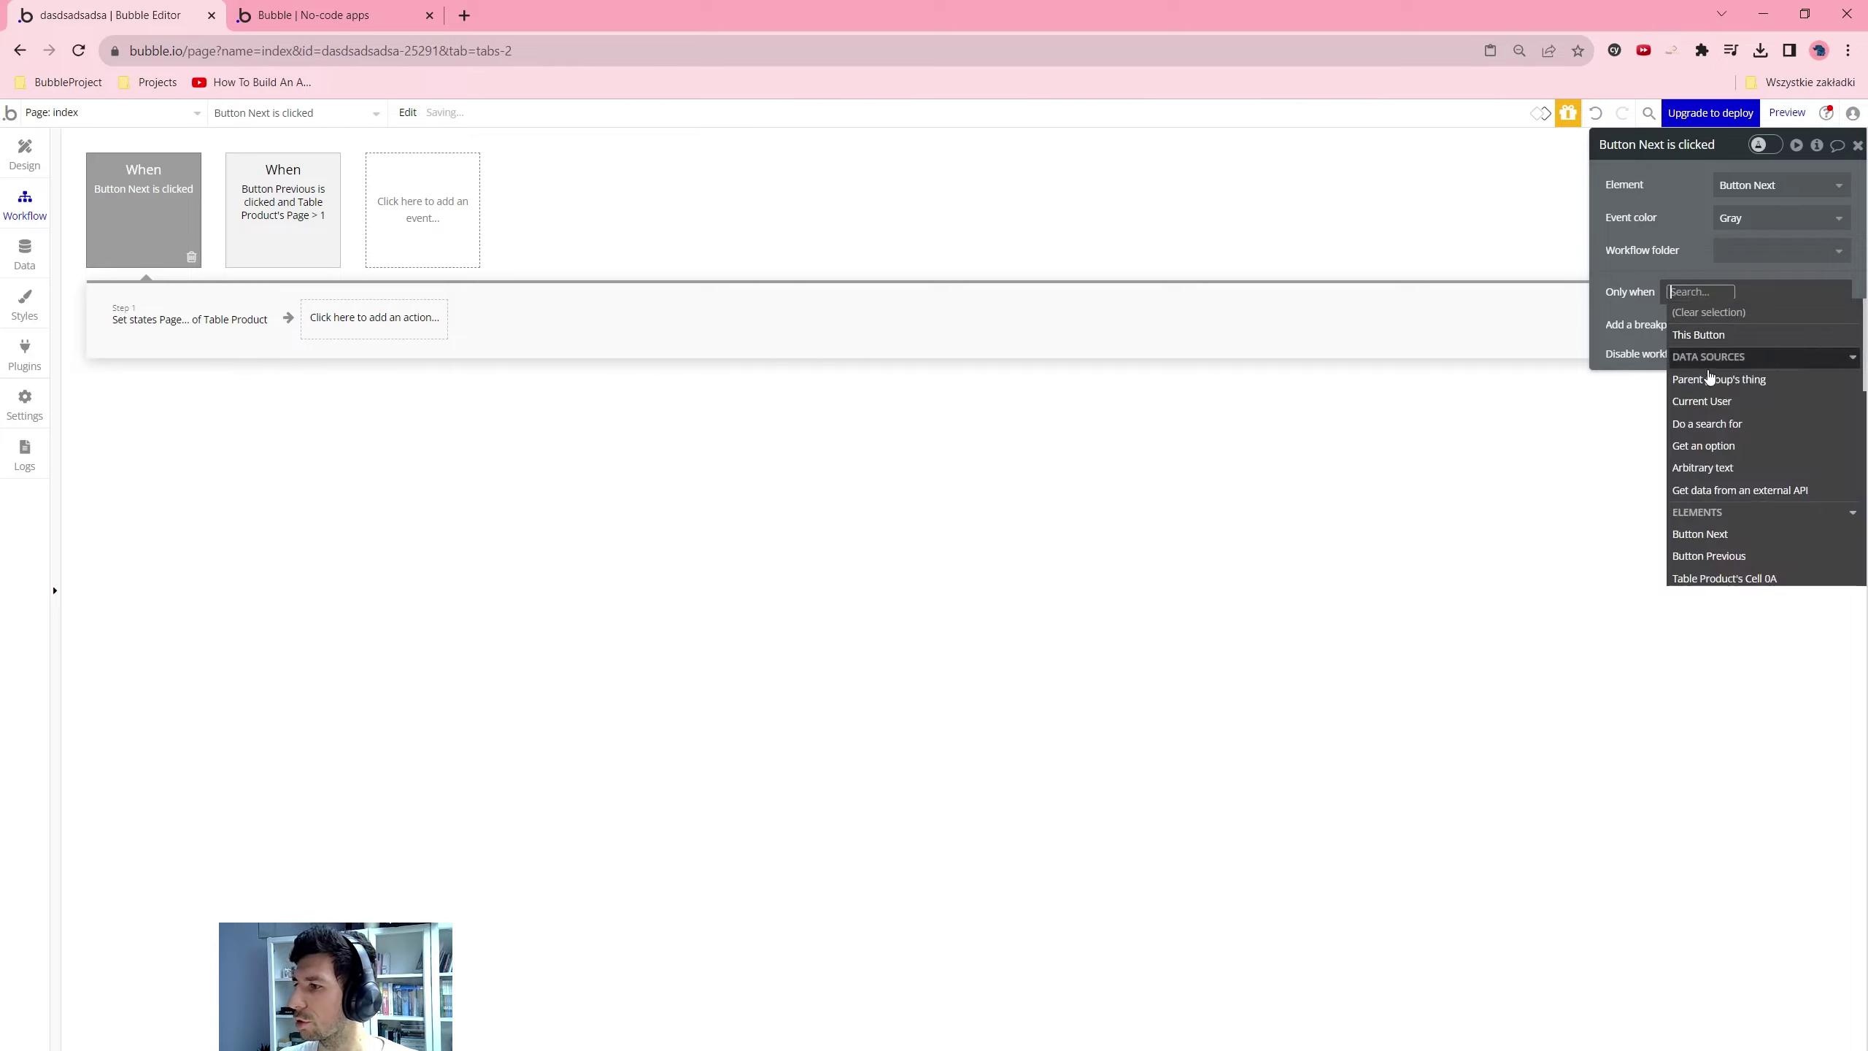
click(1717, 425)
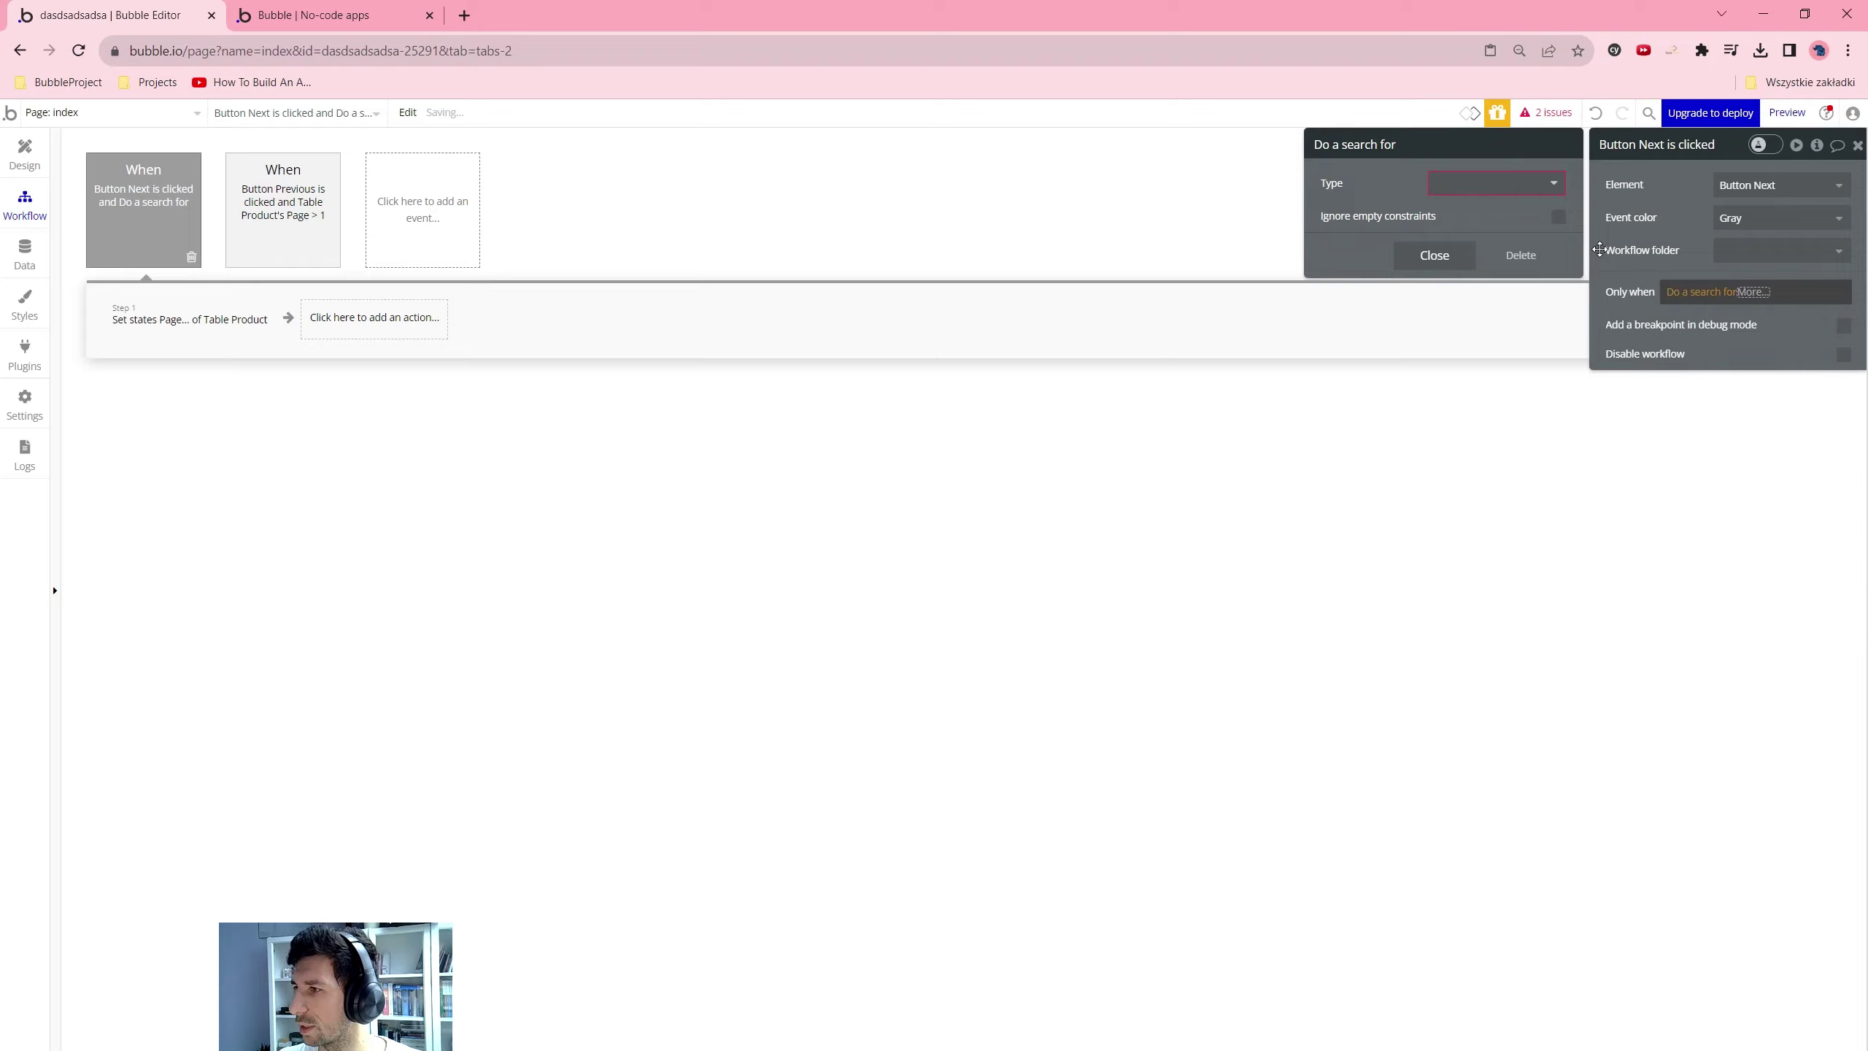
click(1501, 186)
click(1490, 251)
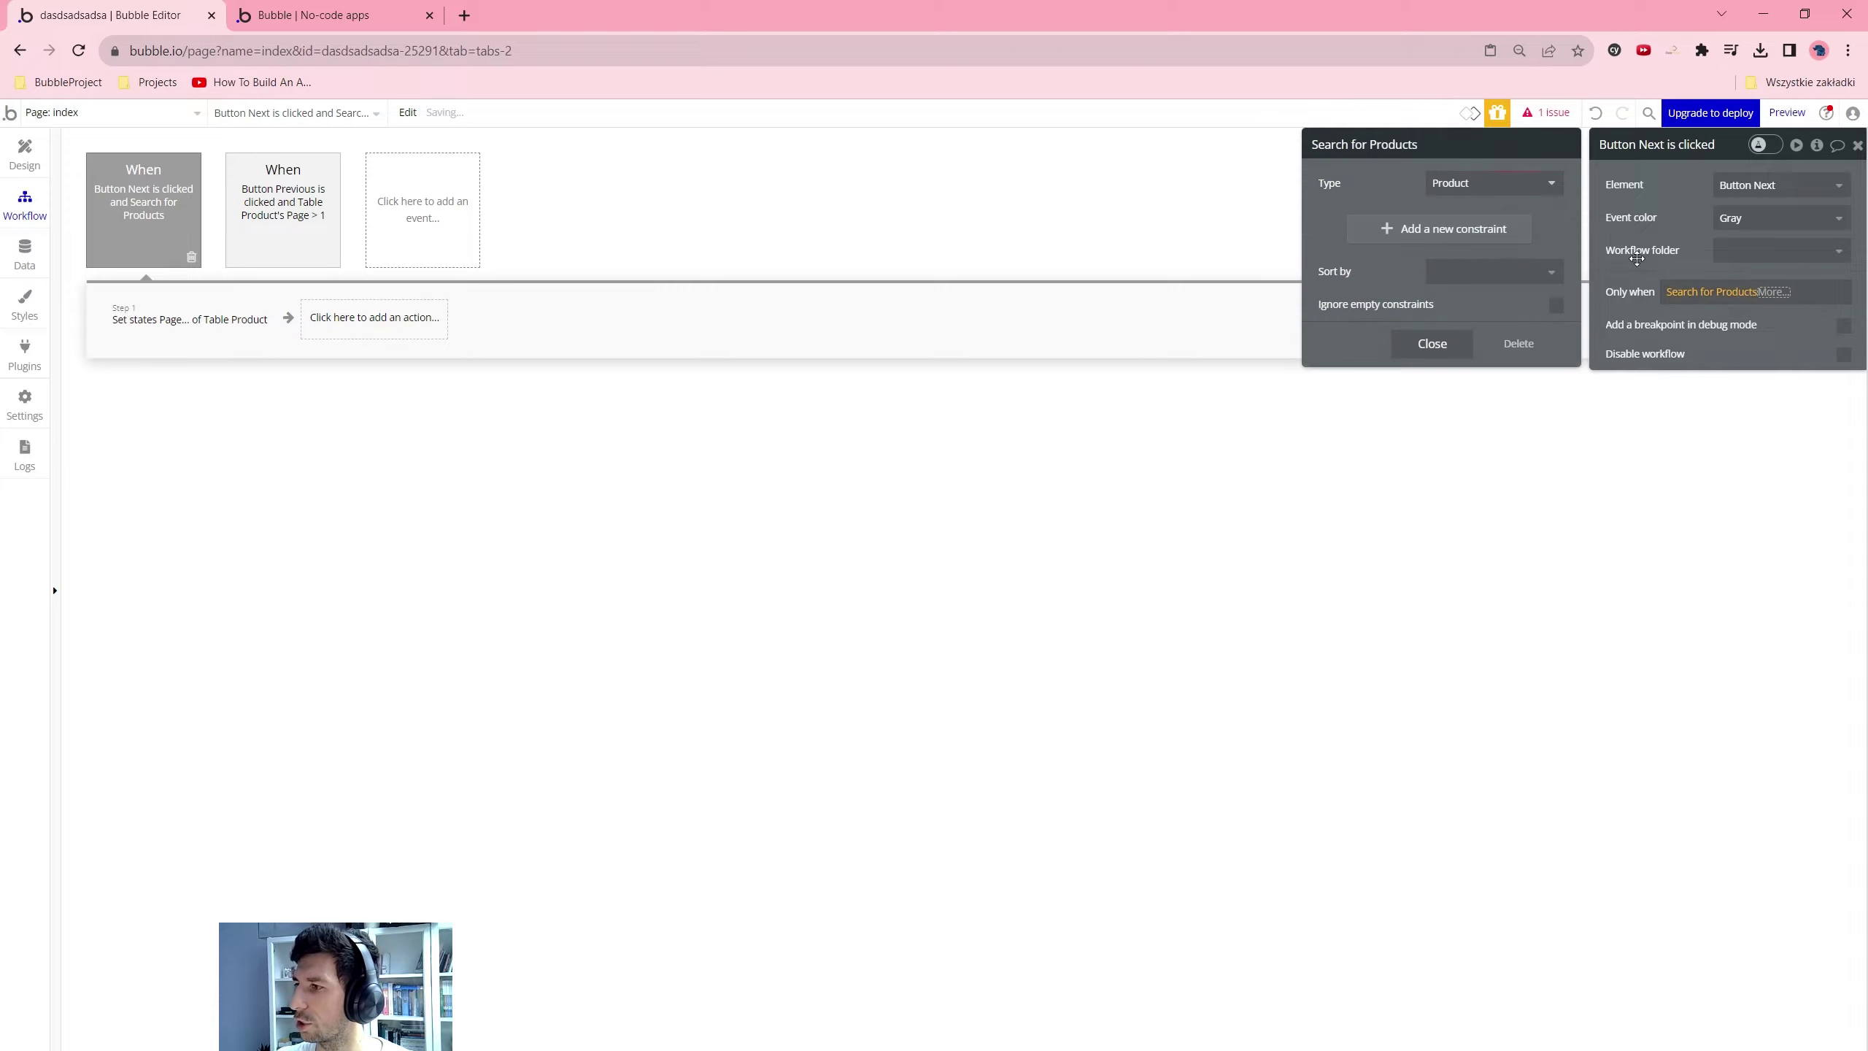
click(1773, 297)
click(1786, 349)
Divide the Product count in the condition by 3 and apply :ceiling to the parenthesised result
text(/)
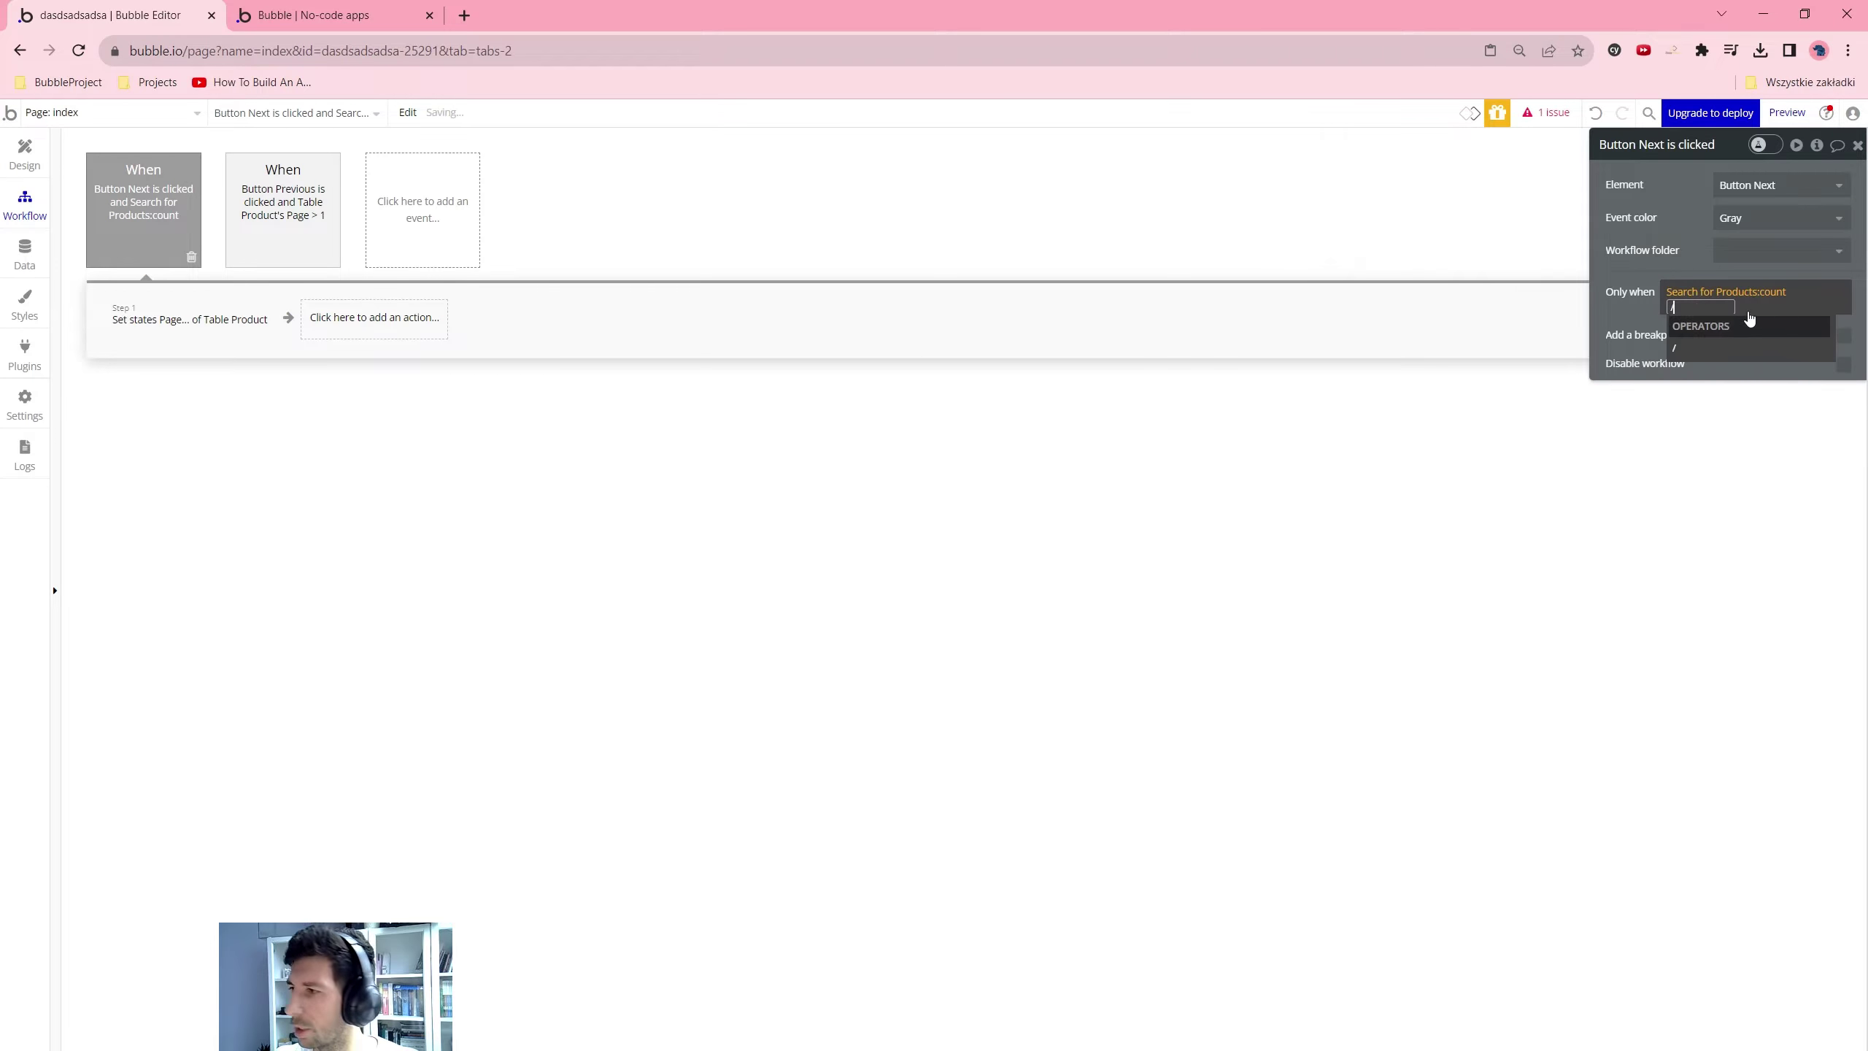
click(1720, 351)
text(3)
click(1758, 307)
text(ca)
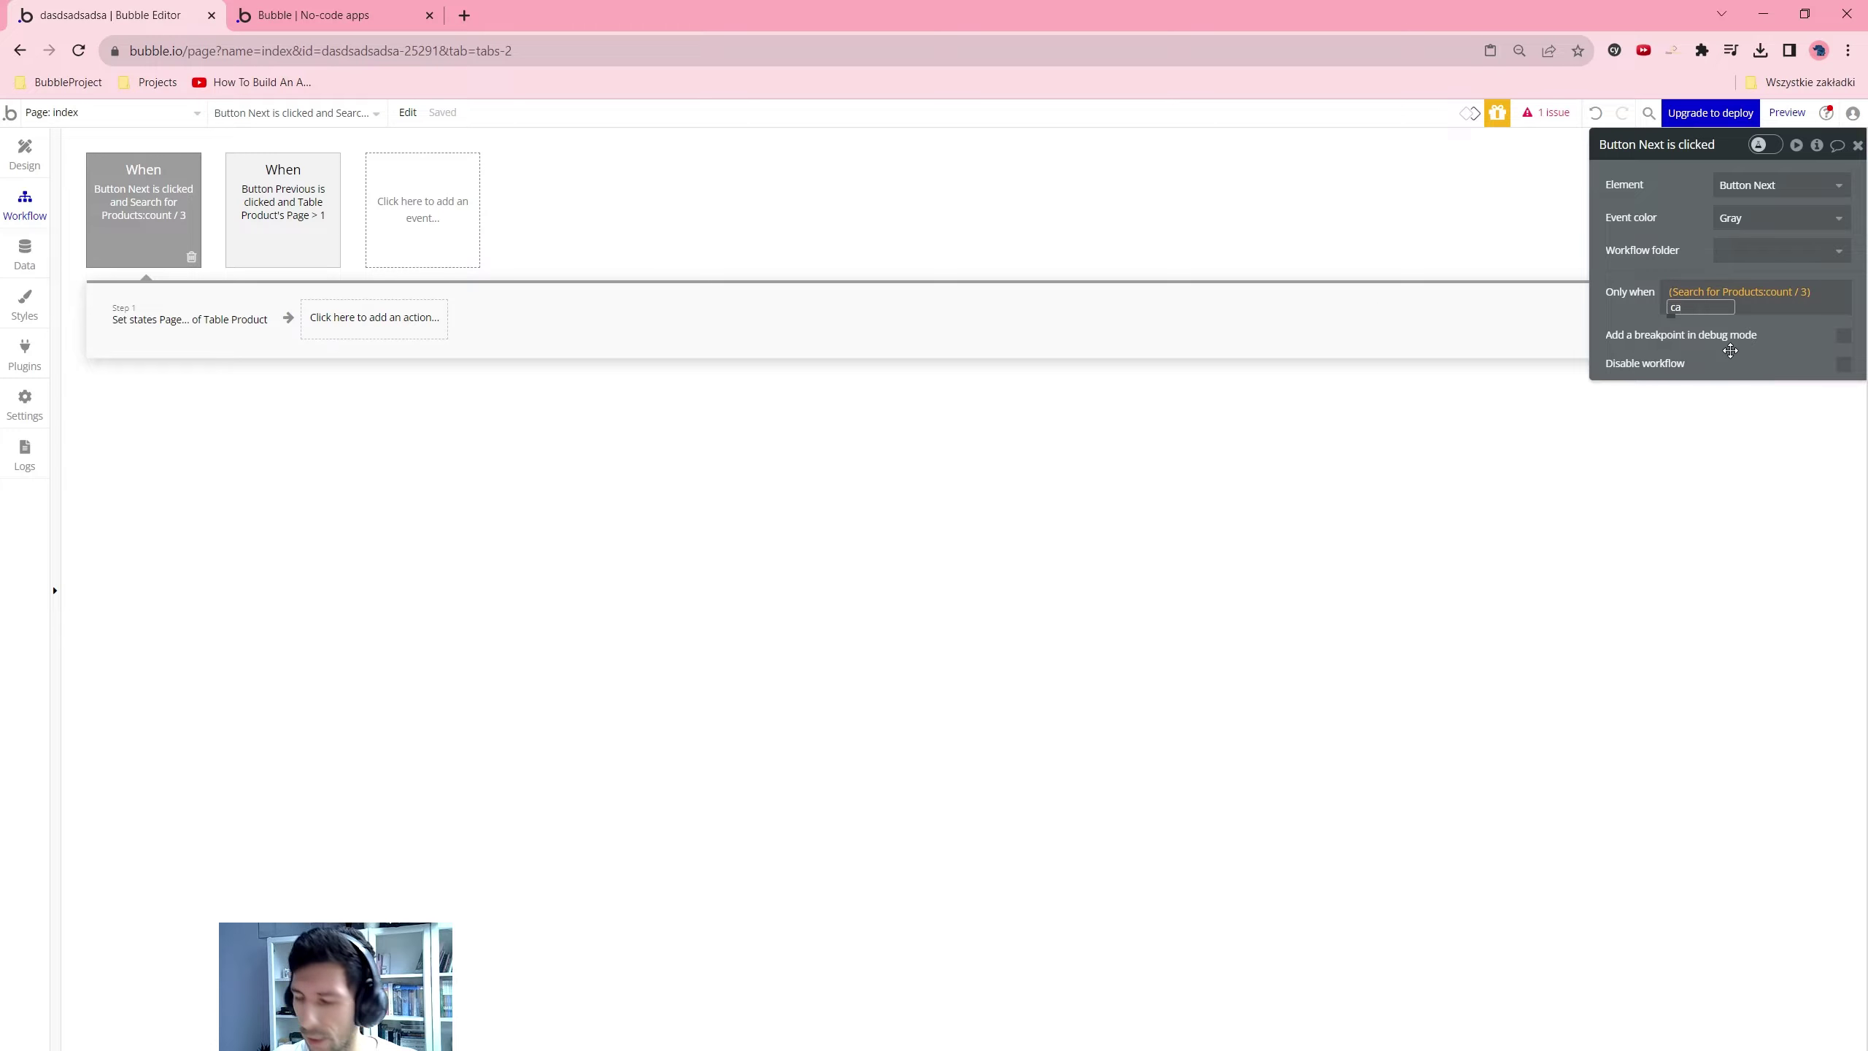
click(1690, 351)
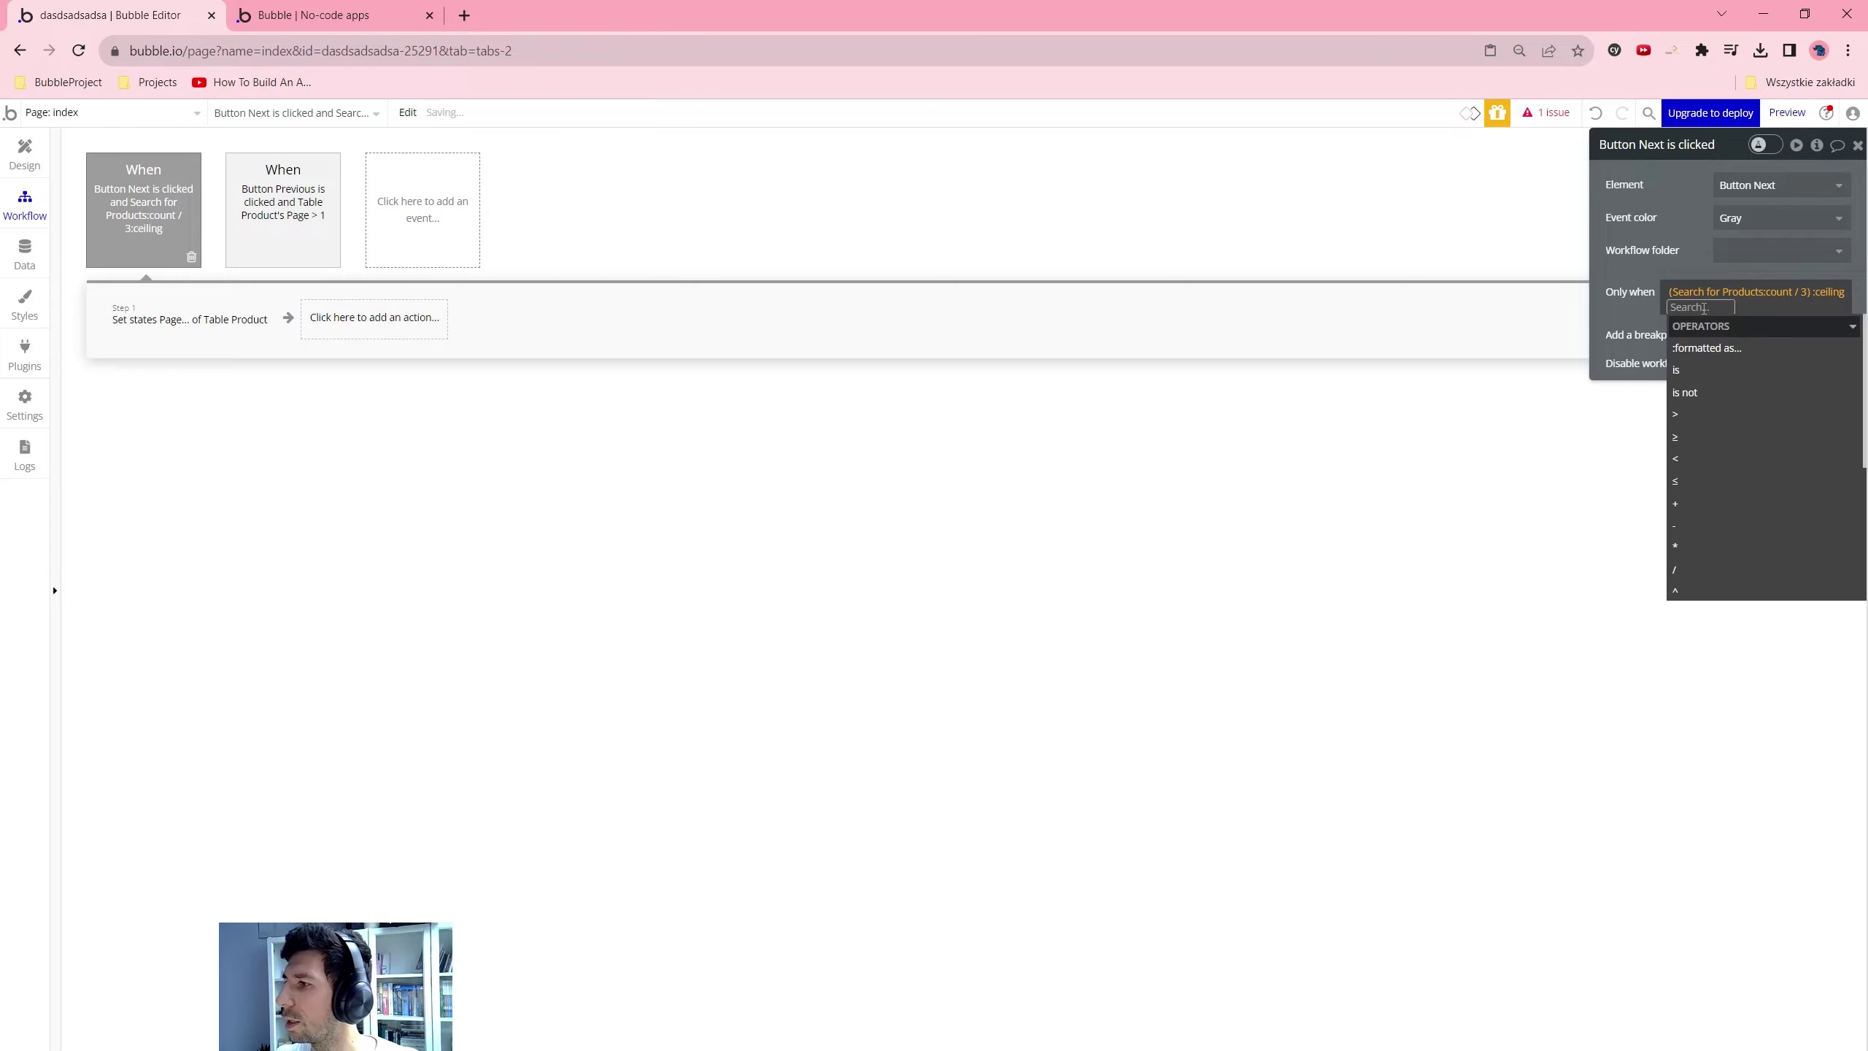
Complete the Button Next condition by requiring the rounded-up page count to be > Table Product's Page
click(1643, 300)
click(1679, 313)
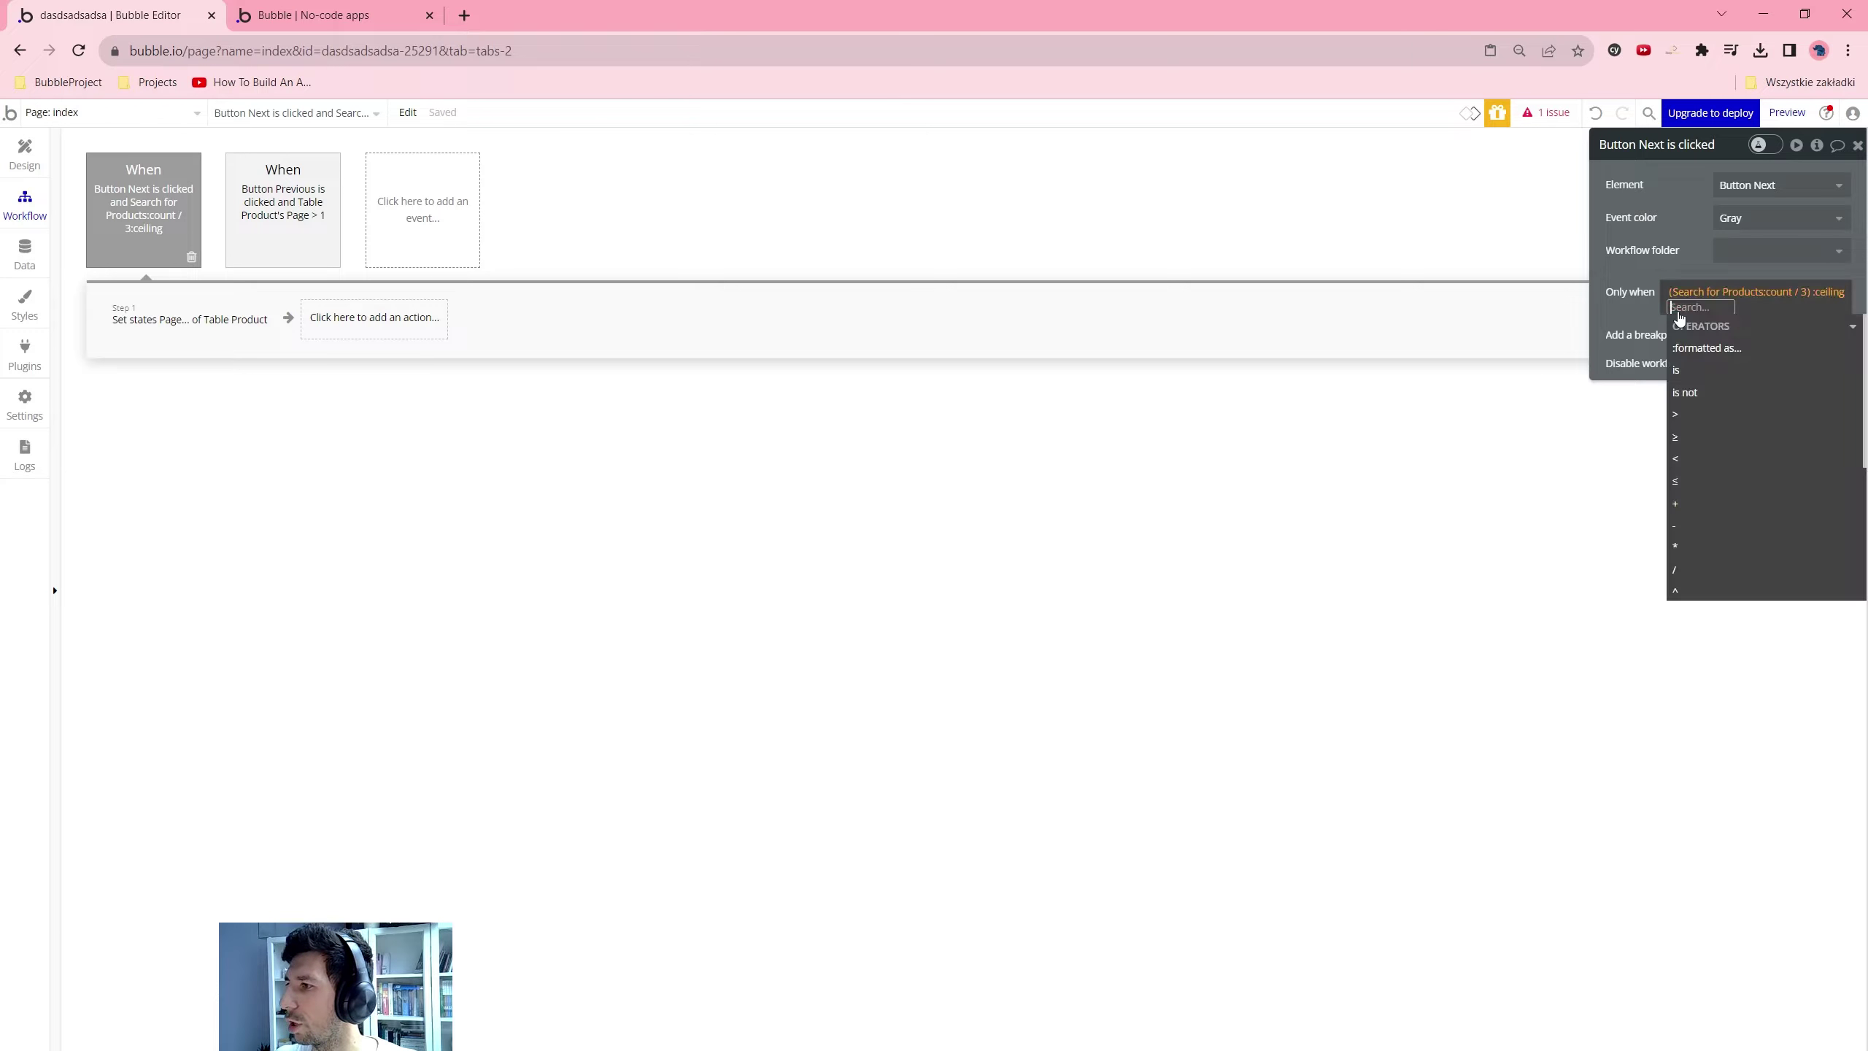
scroll(1699, 445, down, 1)
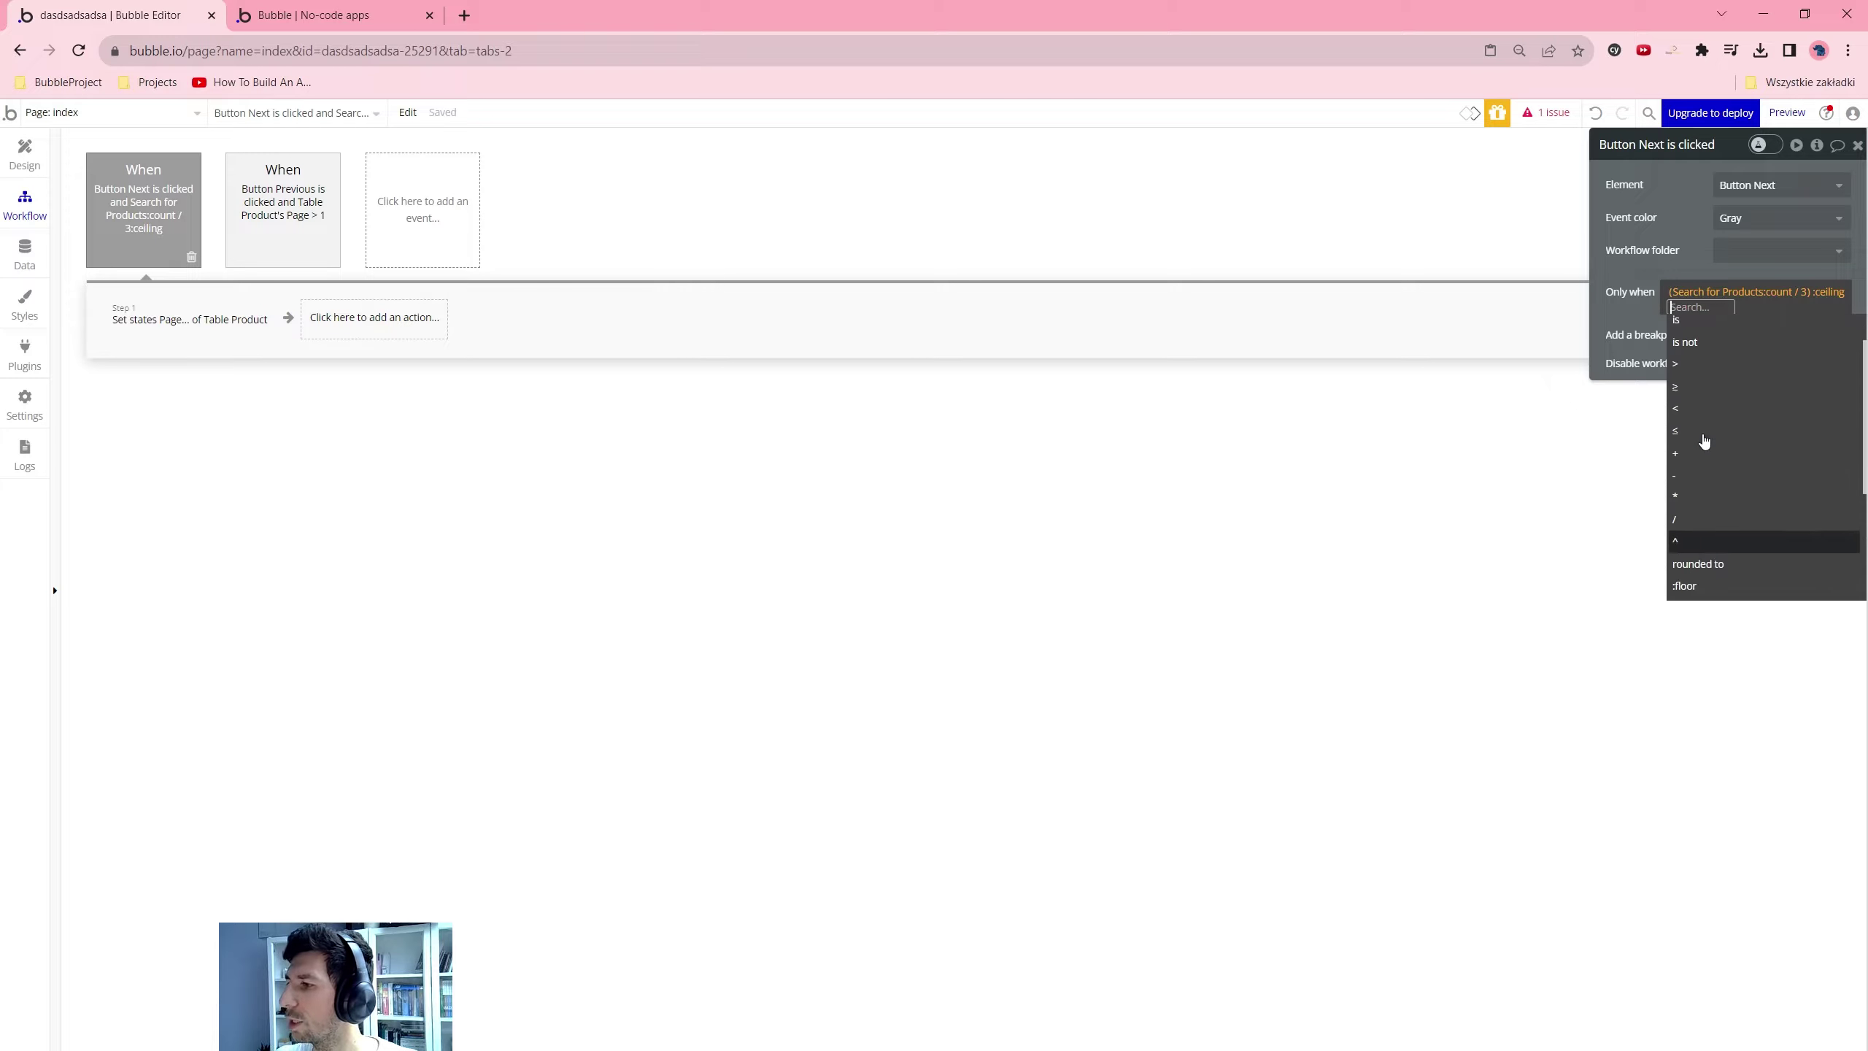
scroll(1705, 440, up, 1)
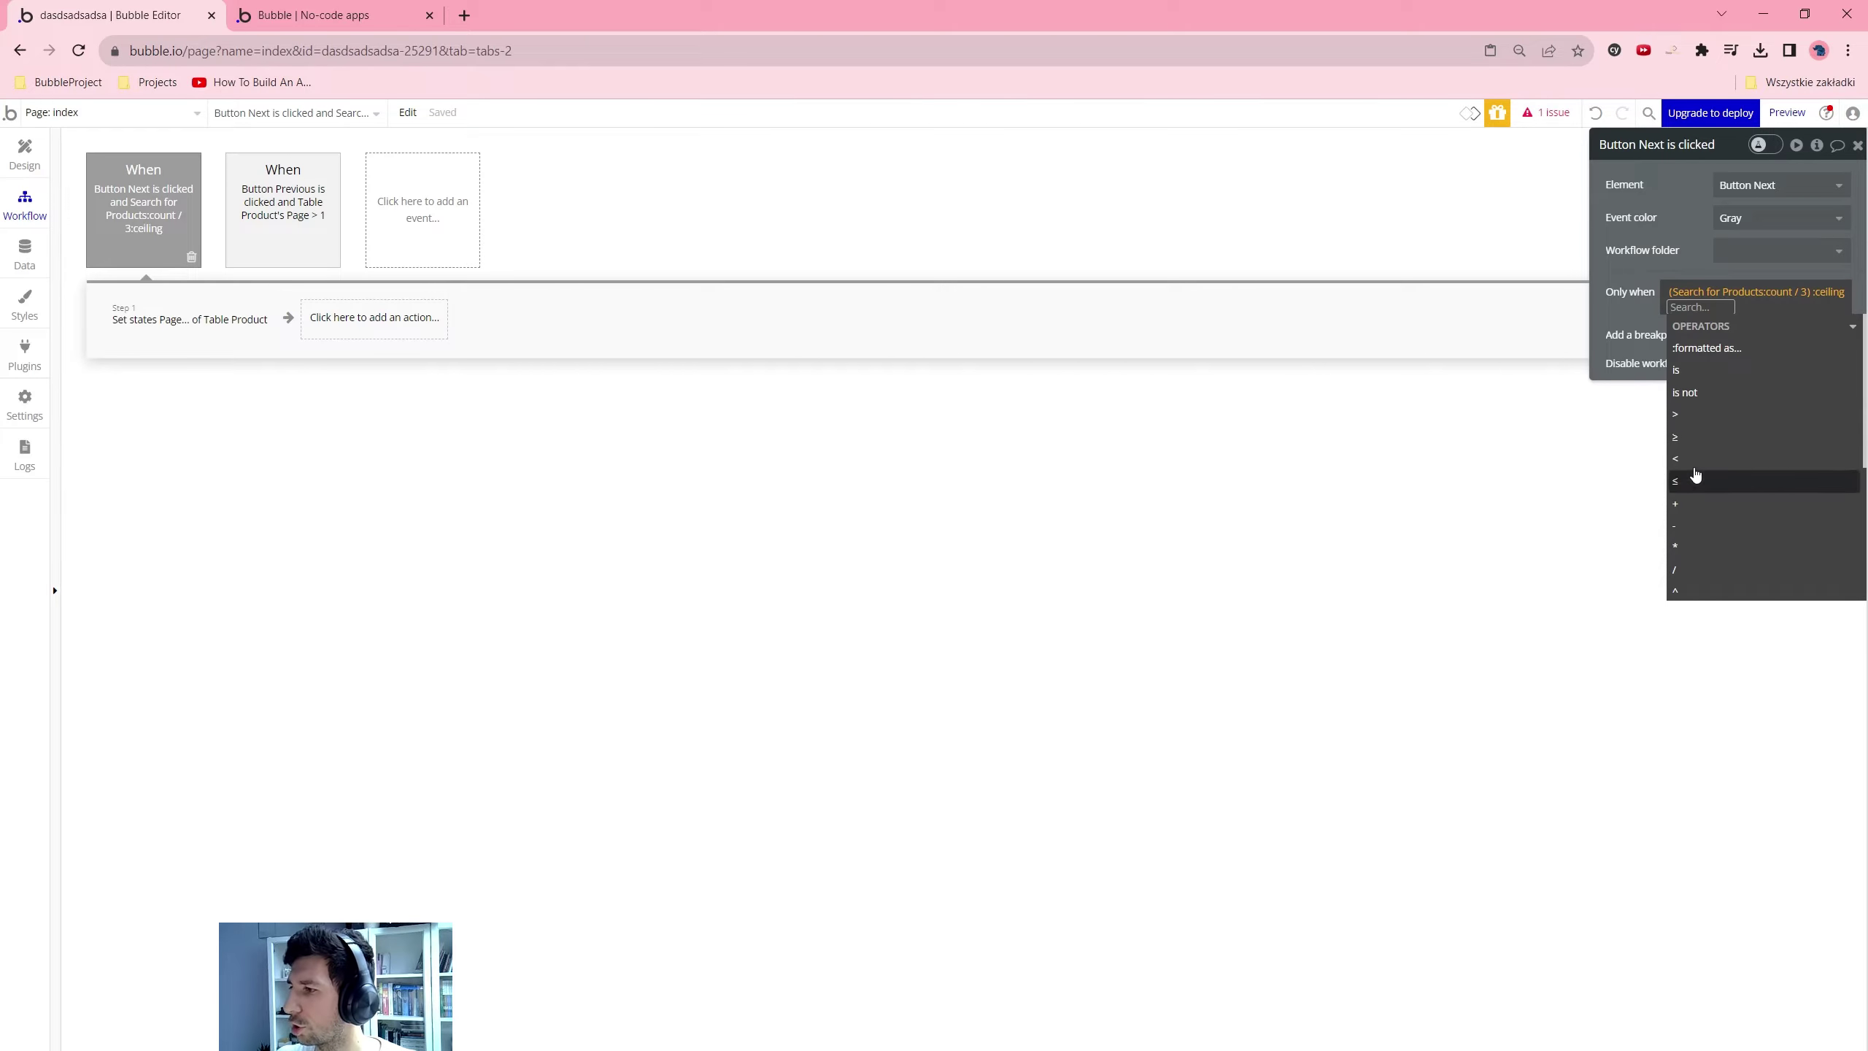
click(1697, 426)
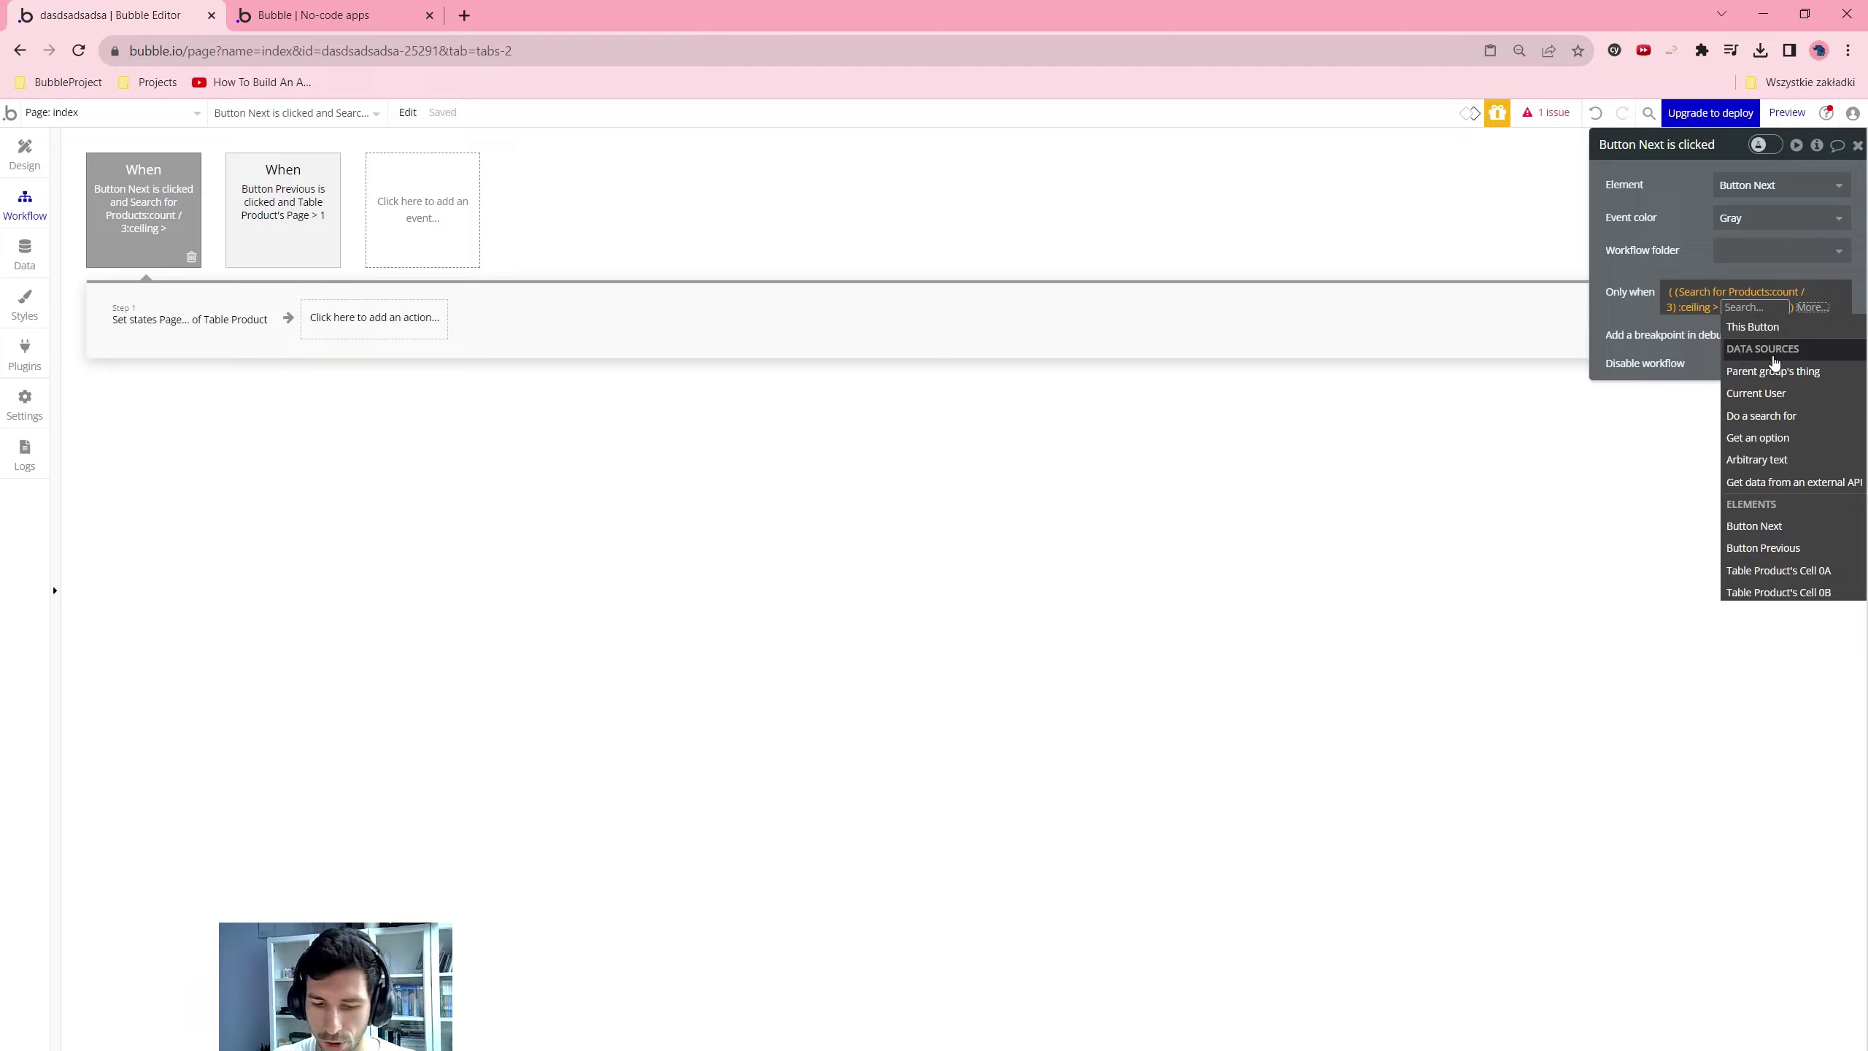
text(tab)
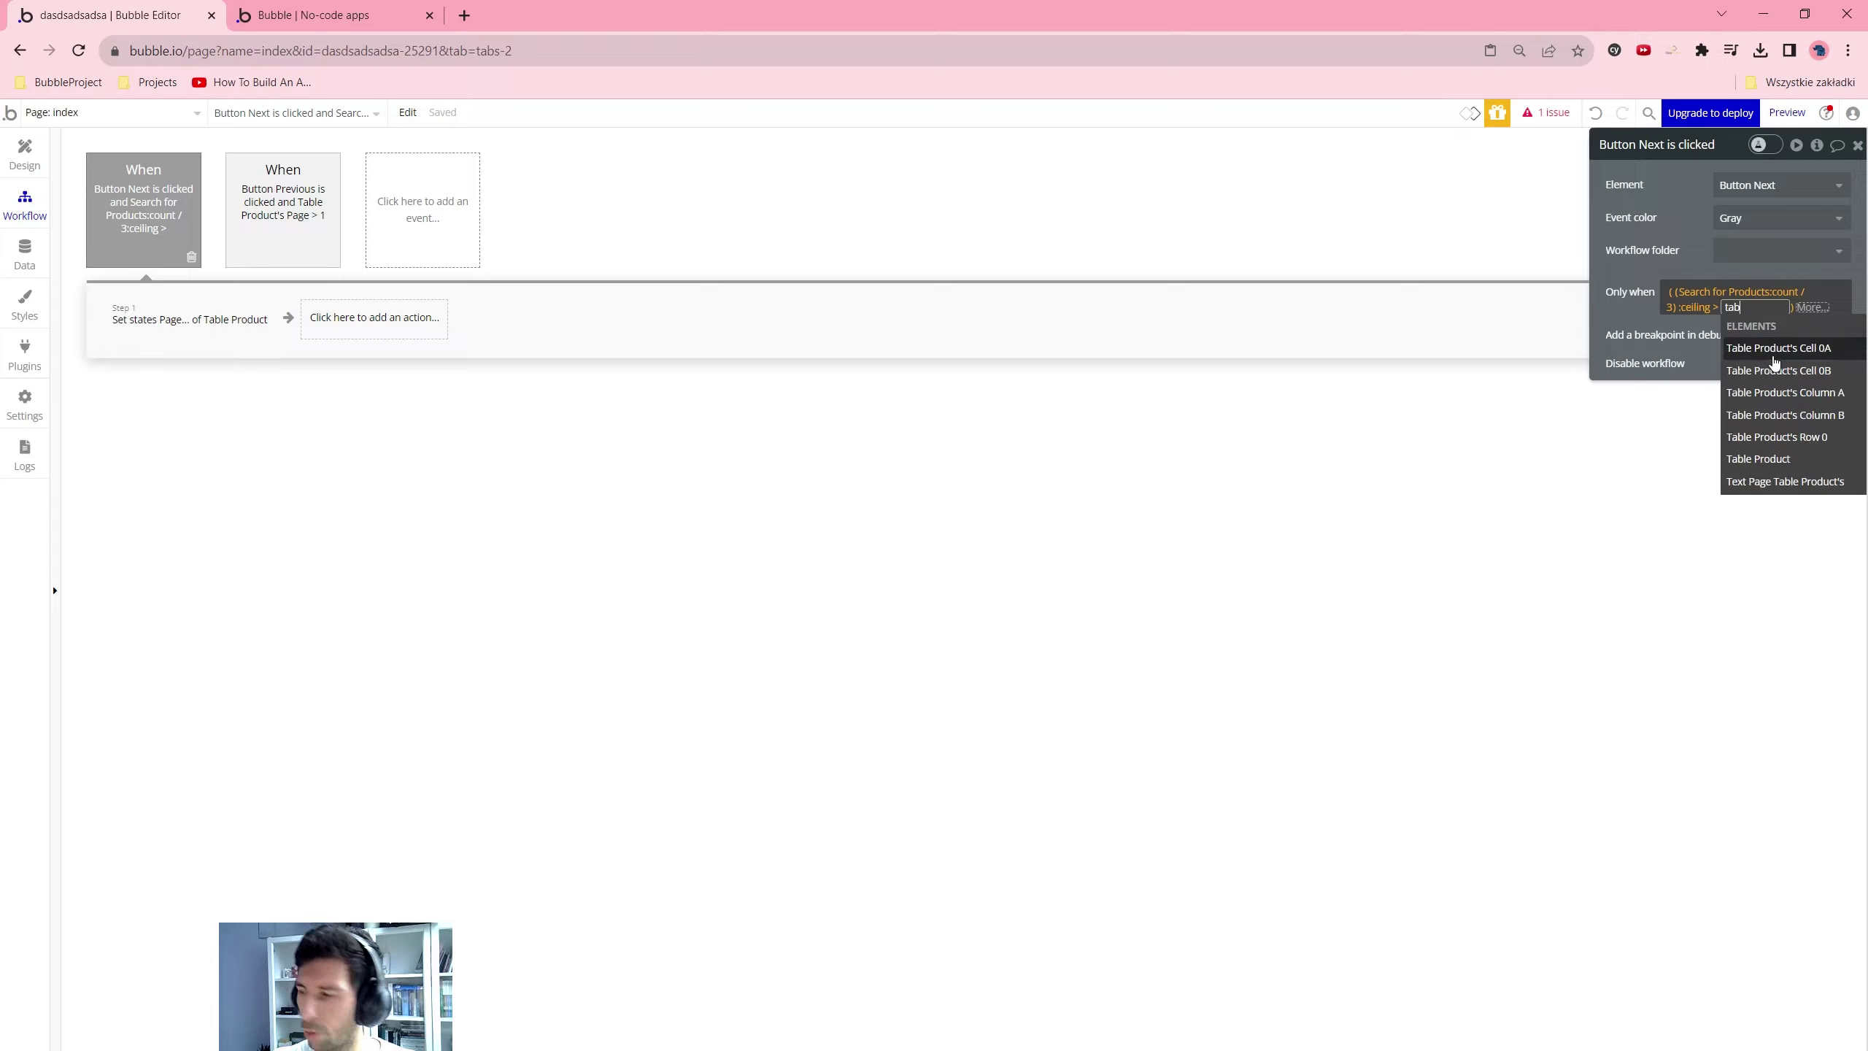
click(1807, 465)
click(1705, 474)
click(1585, 251)
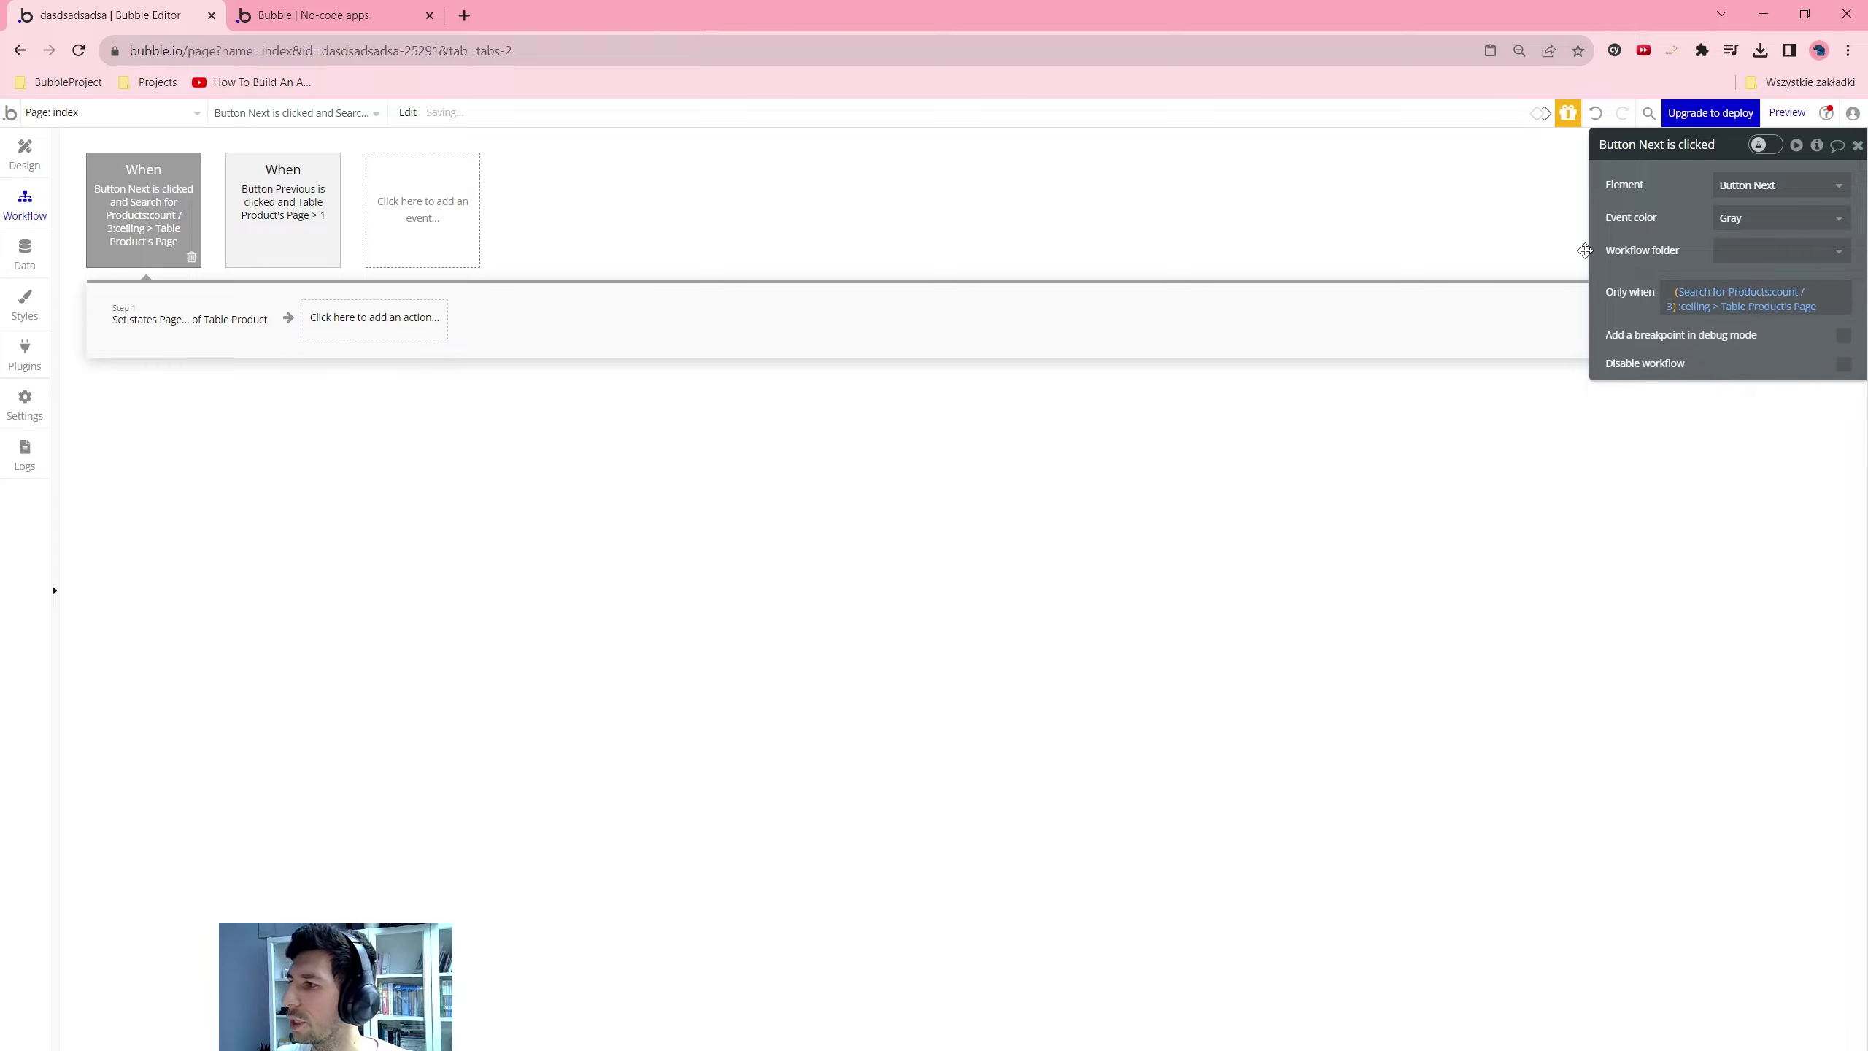
Change the Button Next workflow's Set state value to Table Product's Page + 1
click(189, 320)
click(1816, 251)
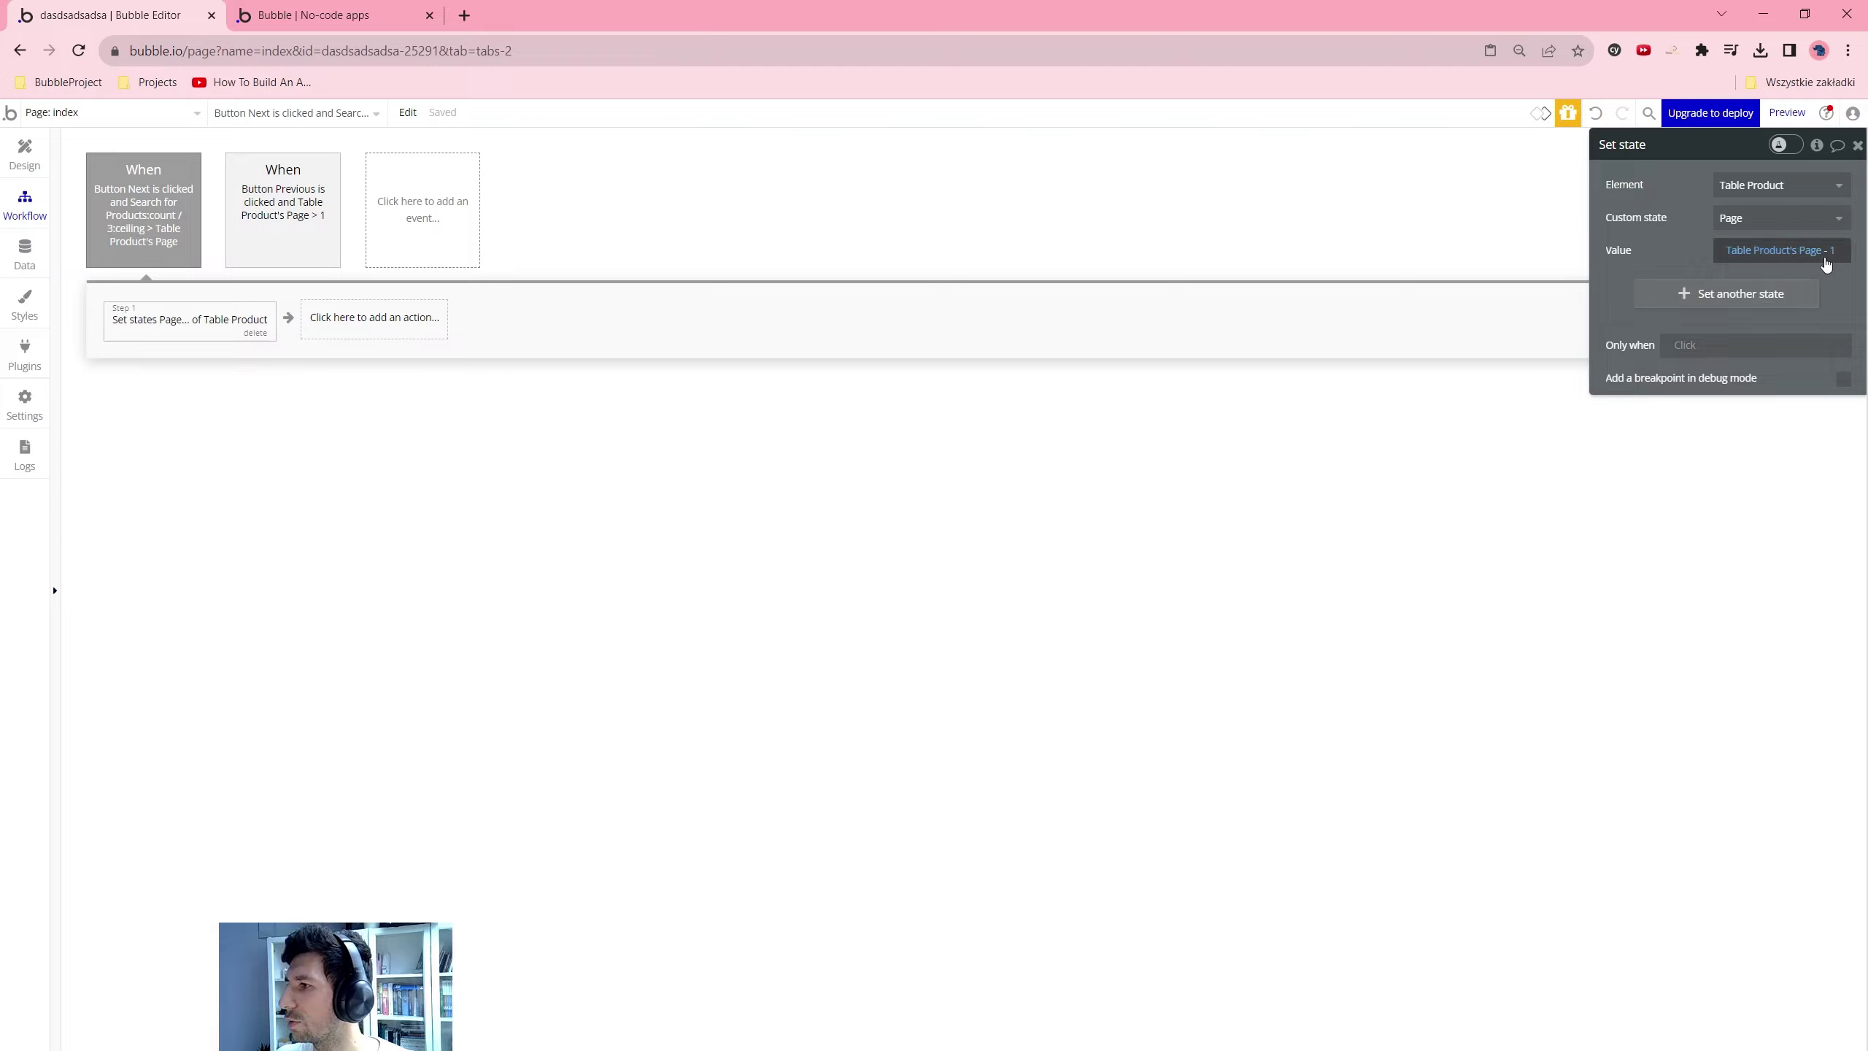
click(1825, 265)
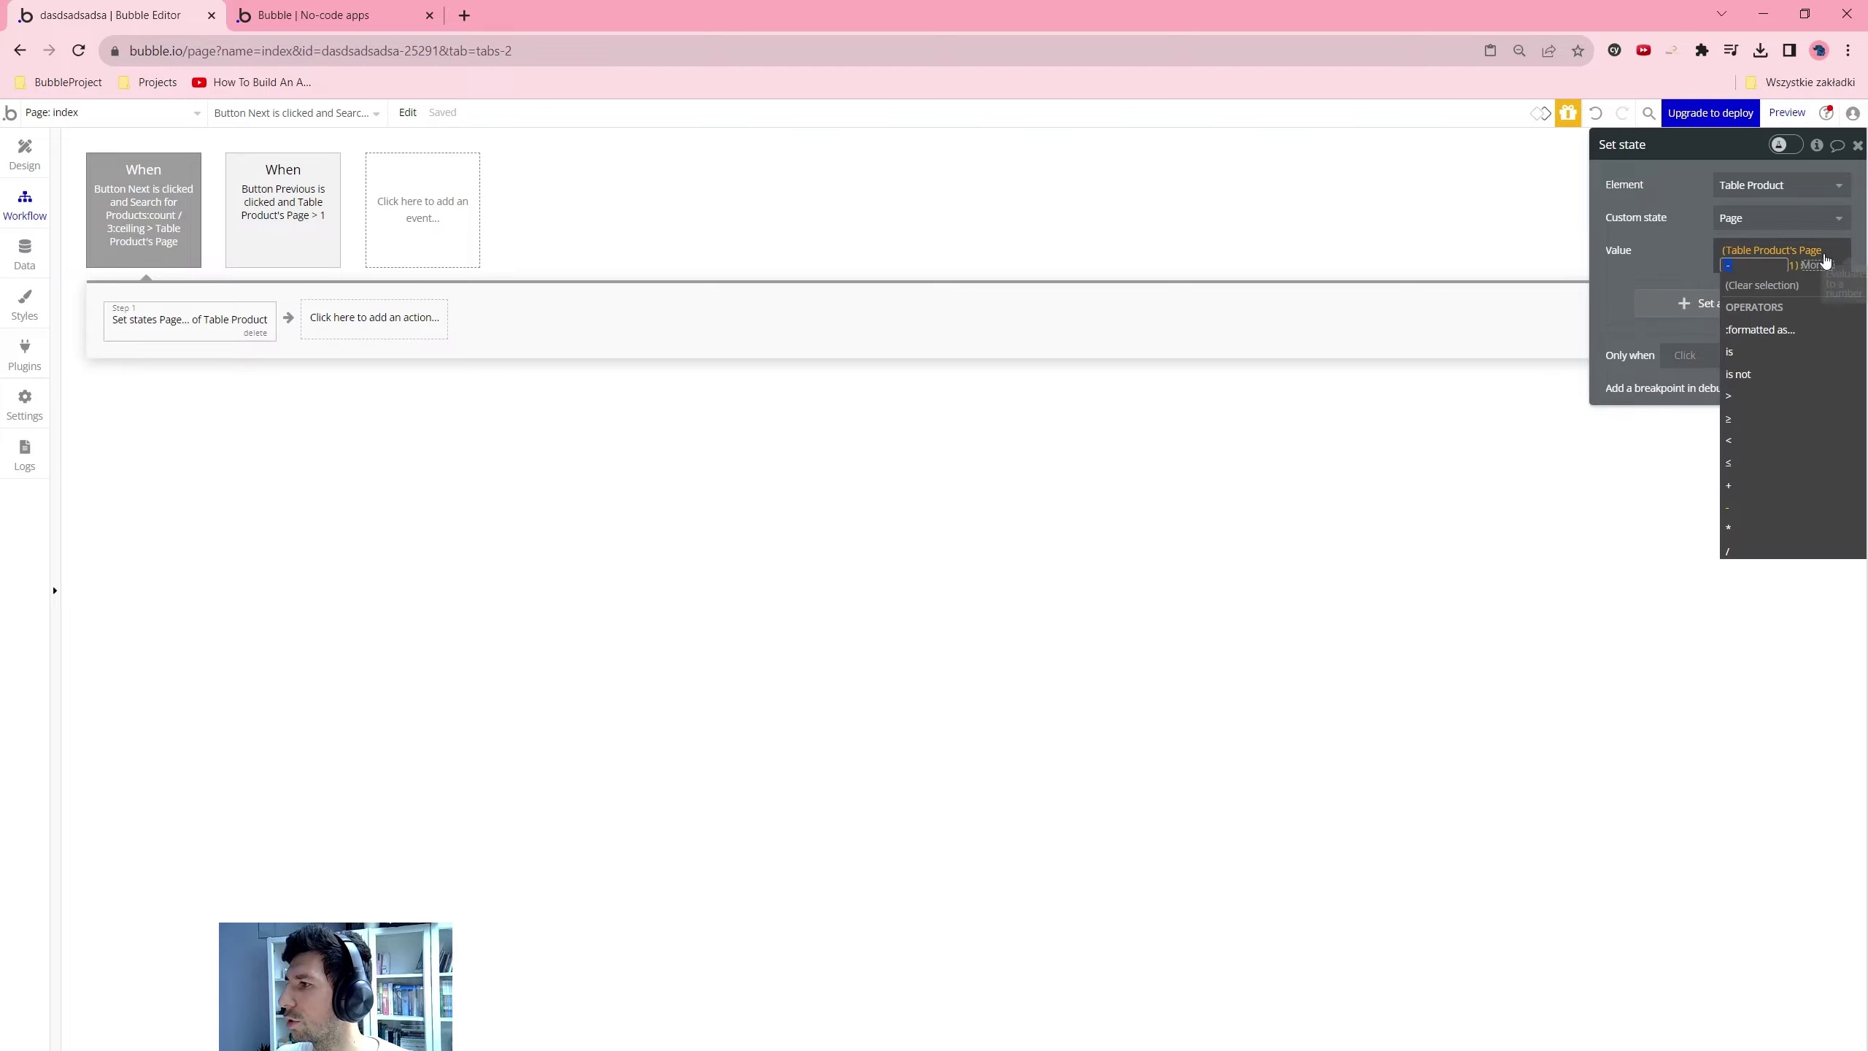
click(1745, 486)
click(1479, 517)
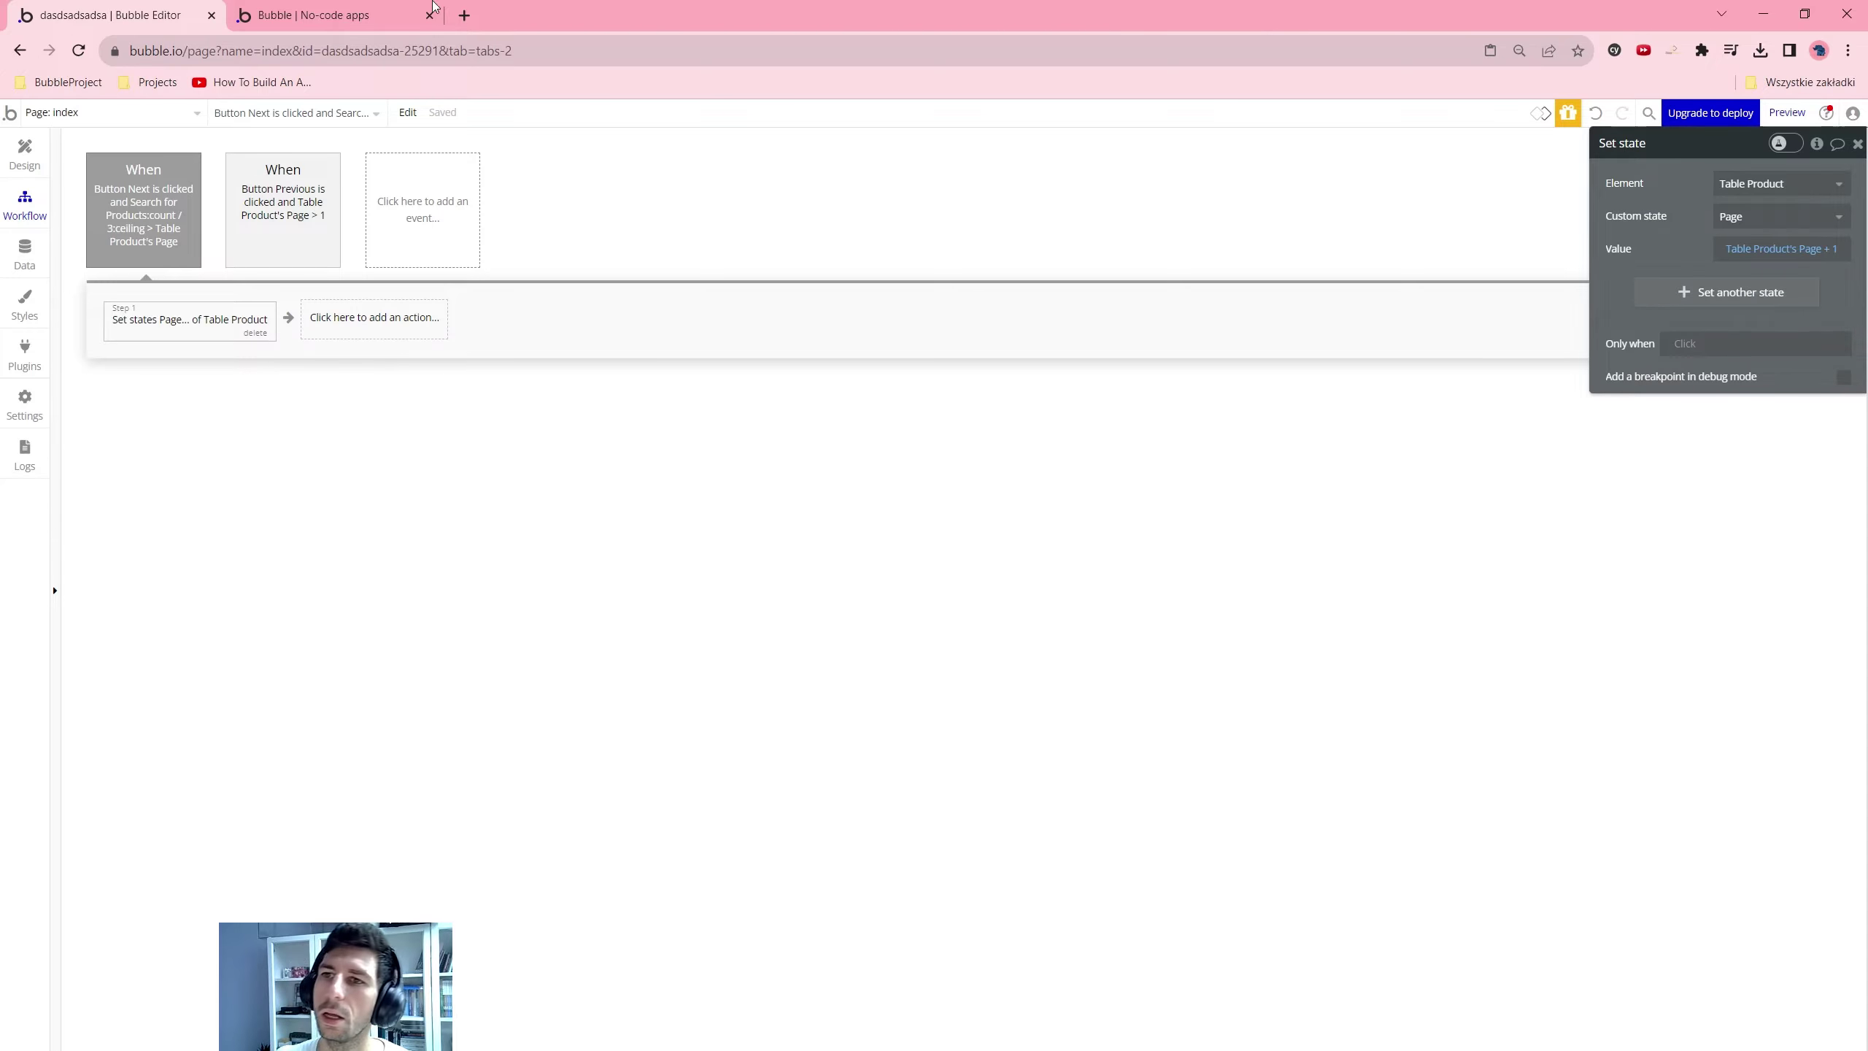
Test the Next button in the app preview and check the page indicator and the listed products
click(342, 15)
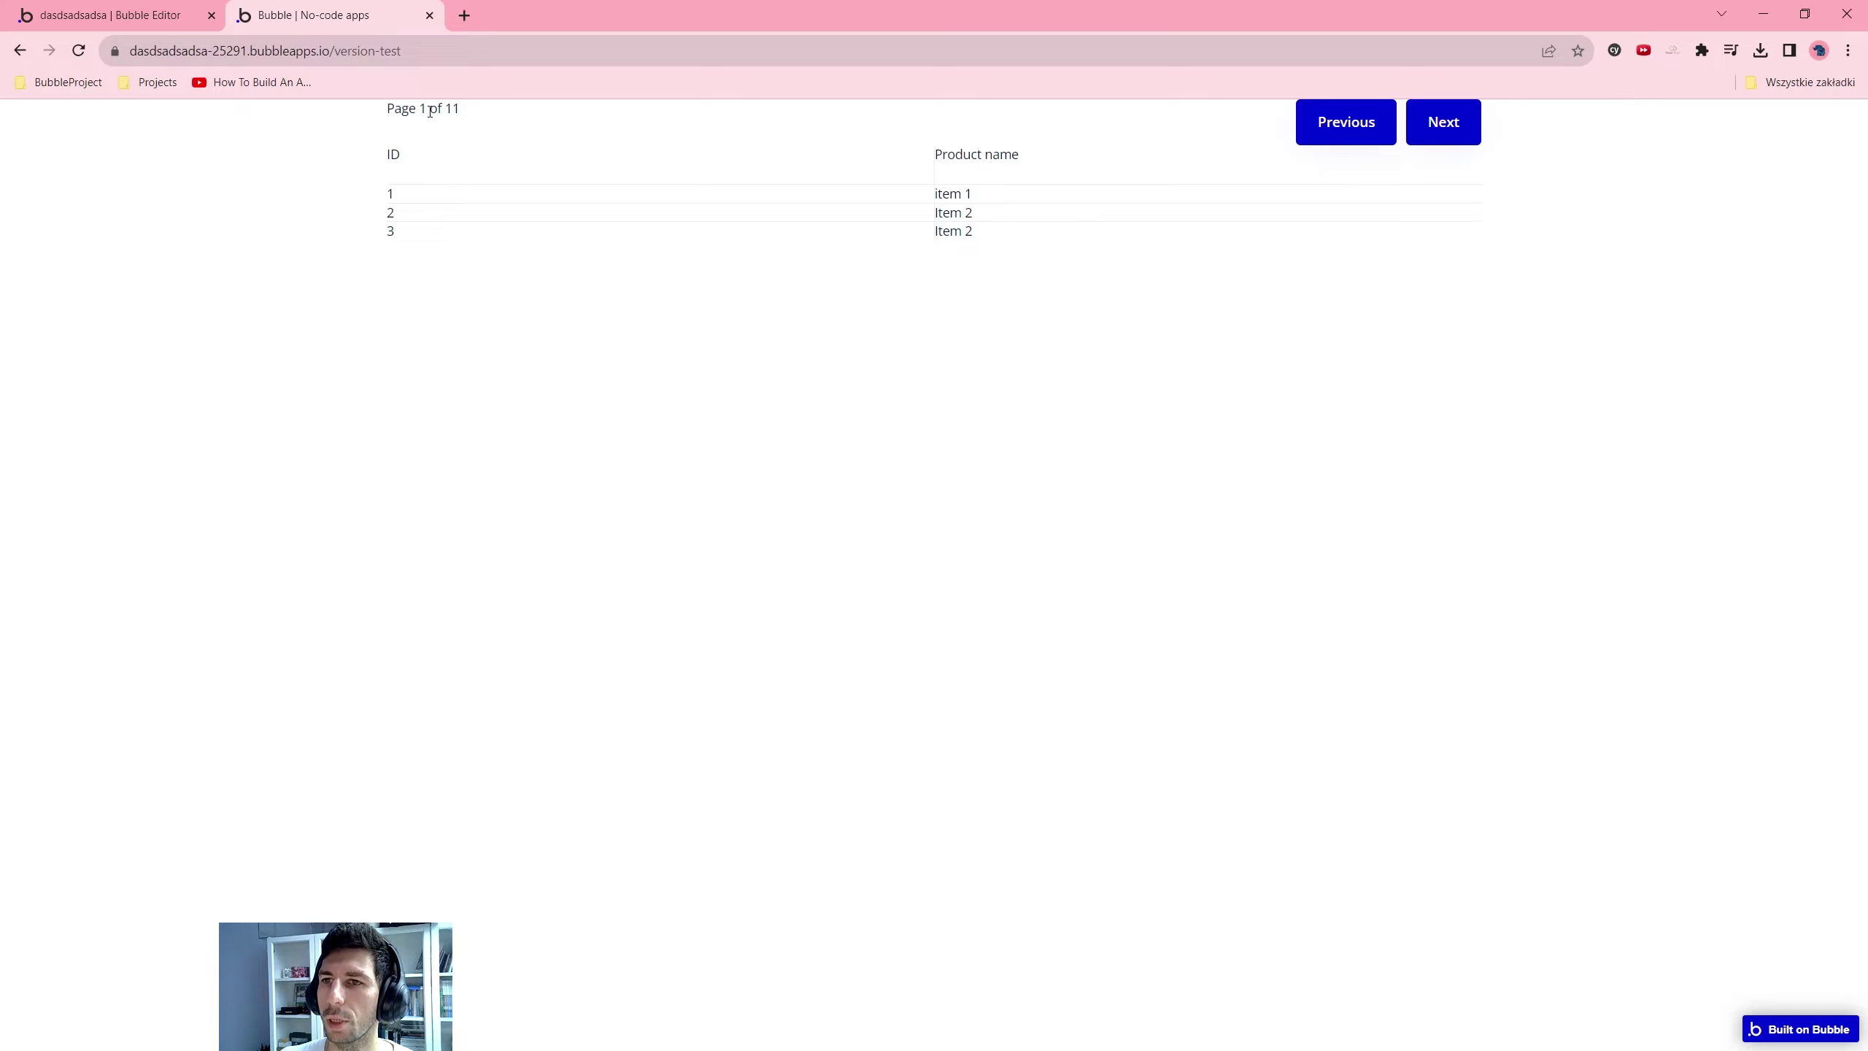
click(1424, 142)
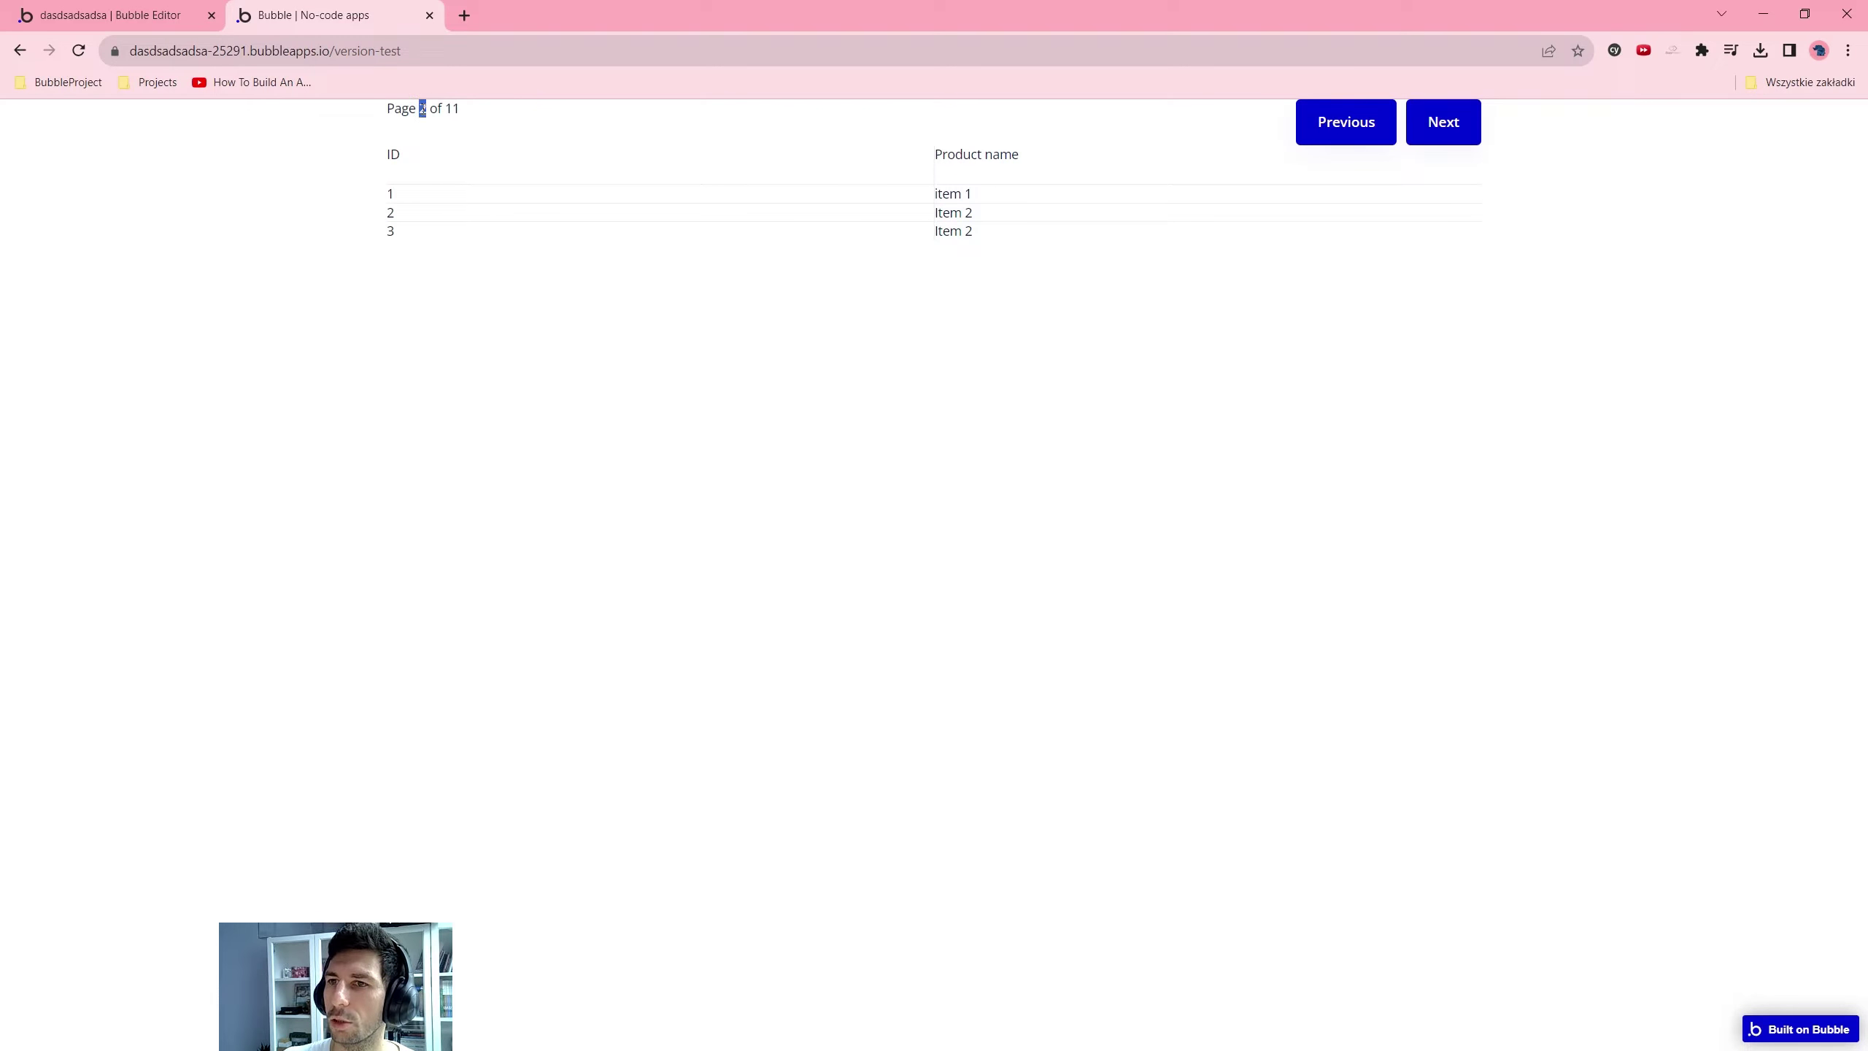
click(1449, 119)
drag(963, 231, 735, 156)
Back in the editor, change the product name cell's text to show Current row's Product's unique id
click(112, 12)
click(24, 155)
click(1124, 248)
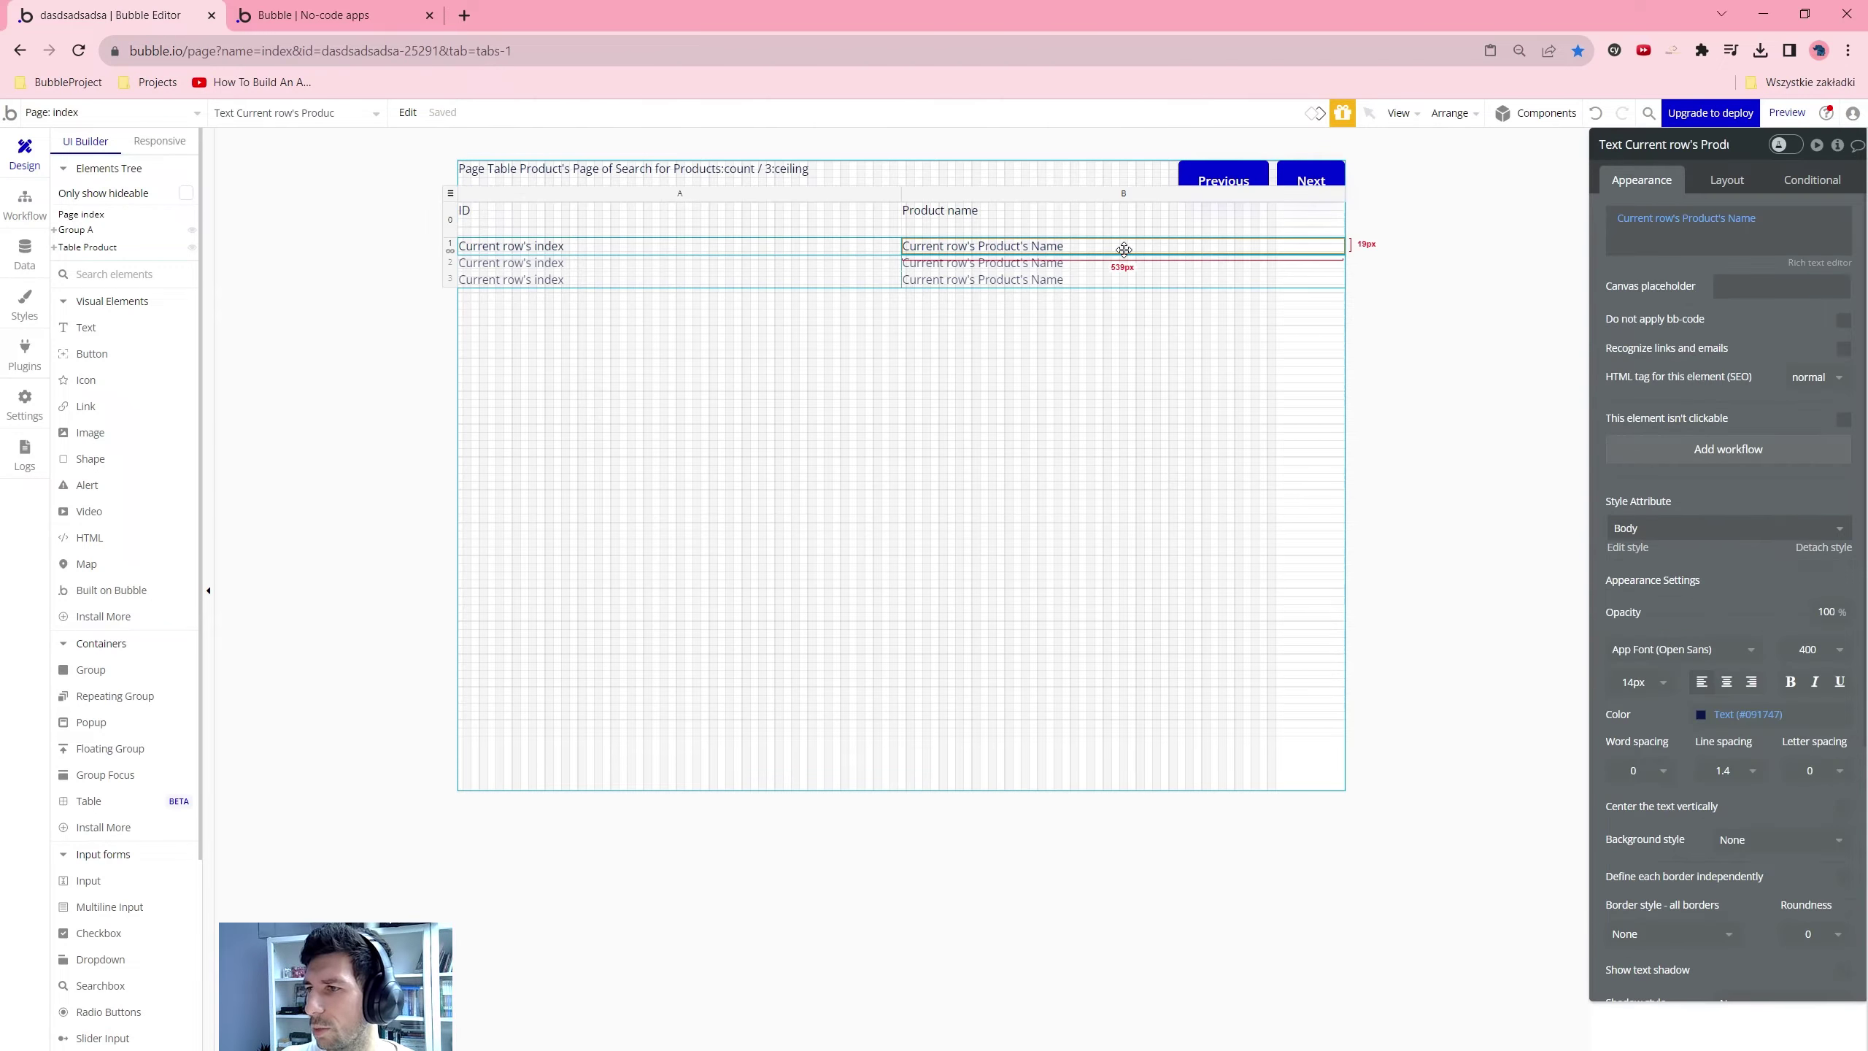
click(1740, 218)
click(1742, 218)
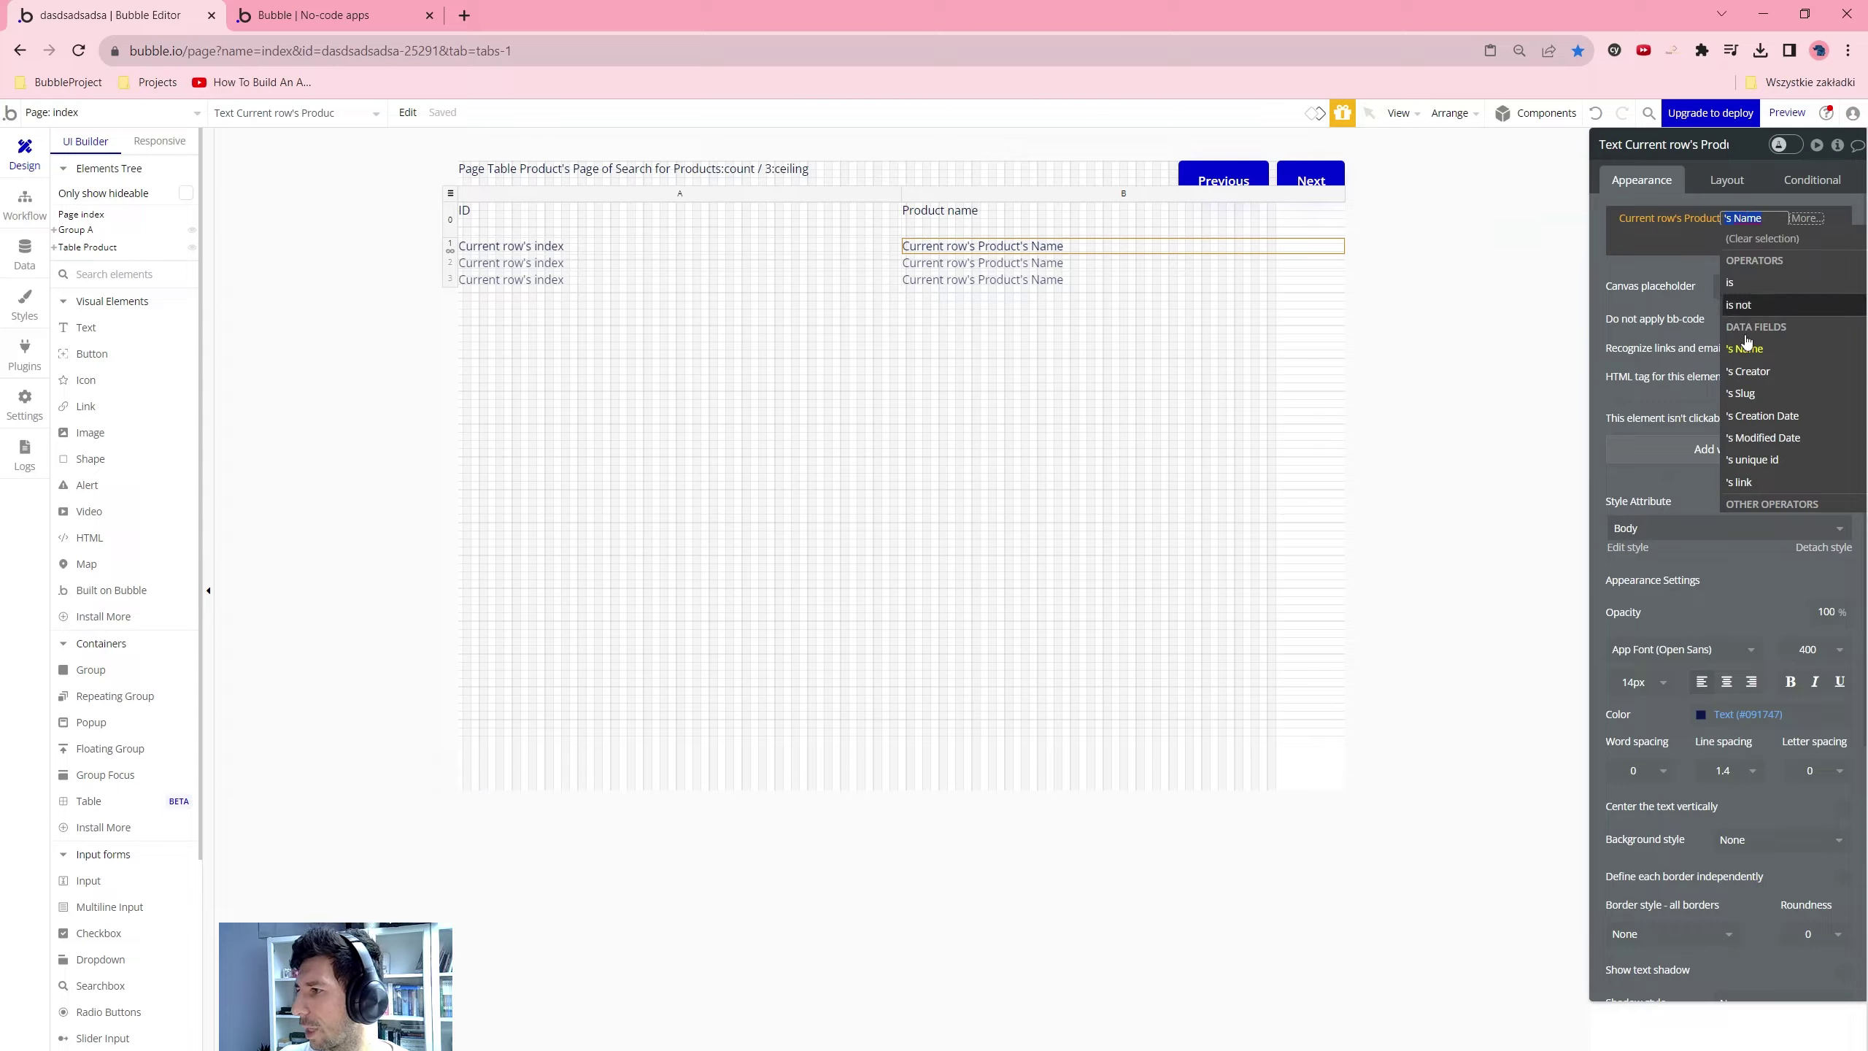
click(1126, 510)
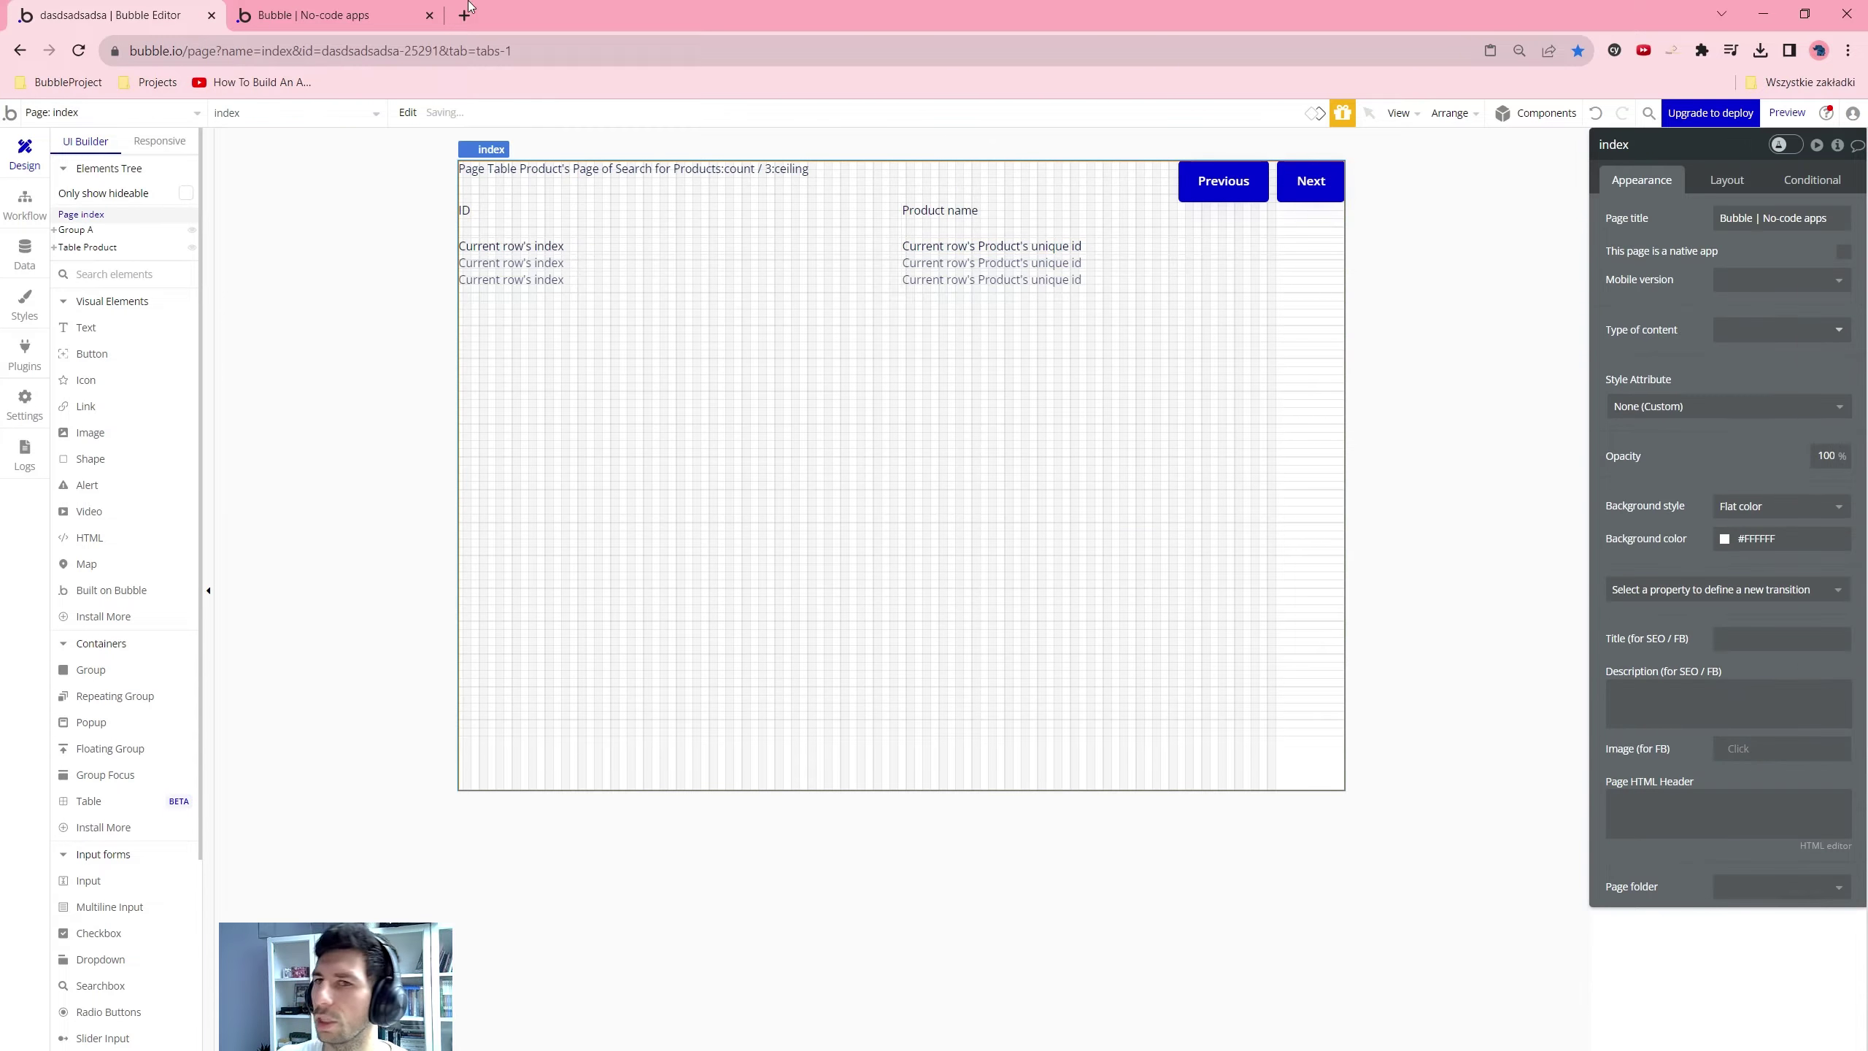
Reload the app preview and search the page for the first listed product's unique id
click(355, 9)
key(F5)
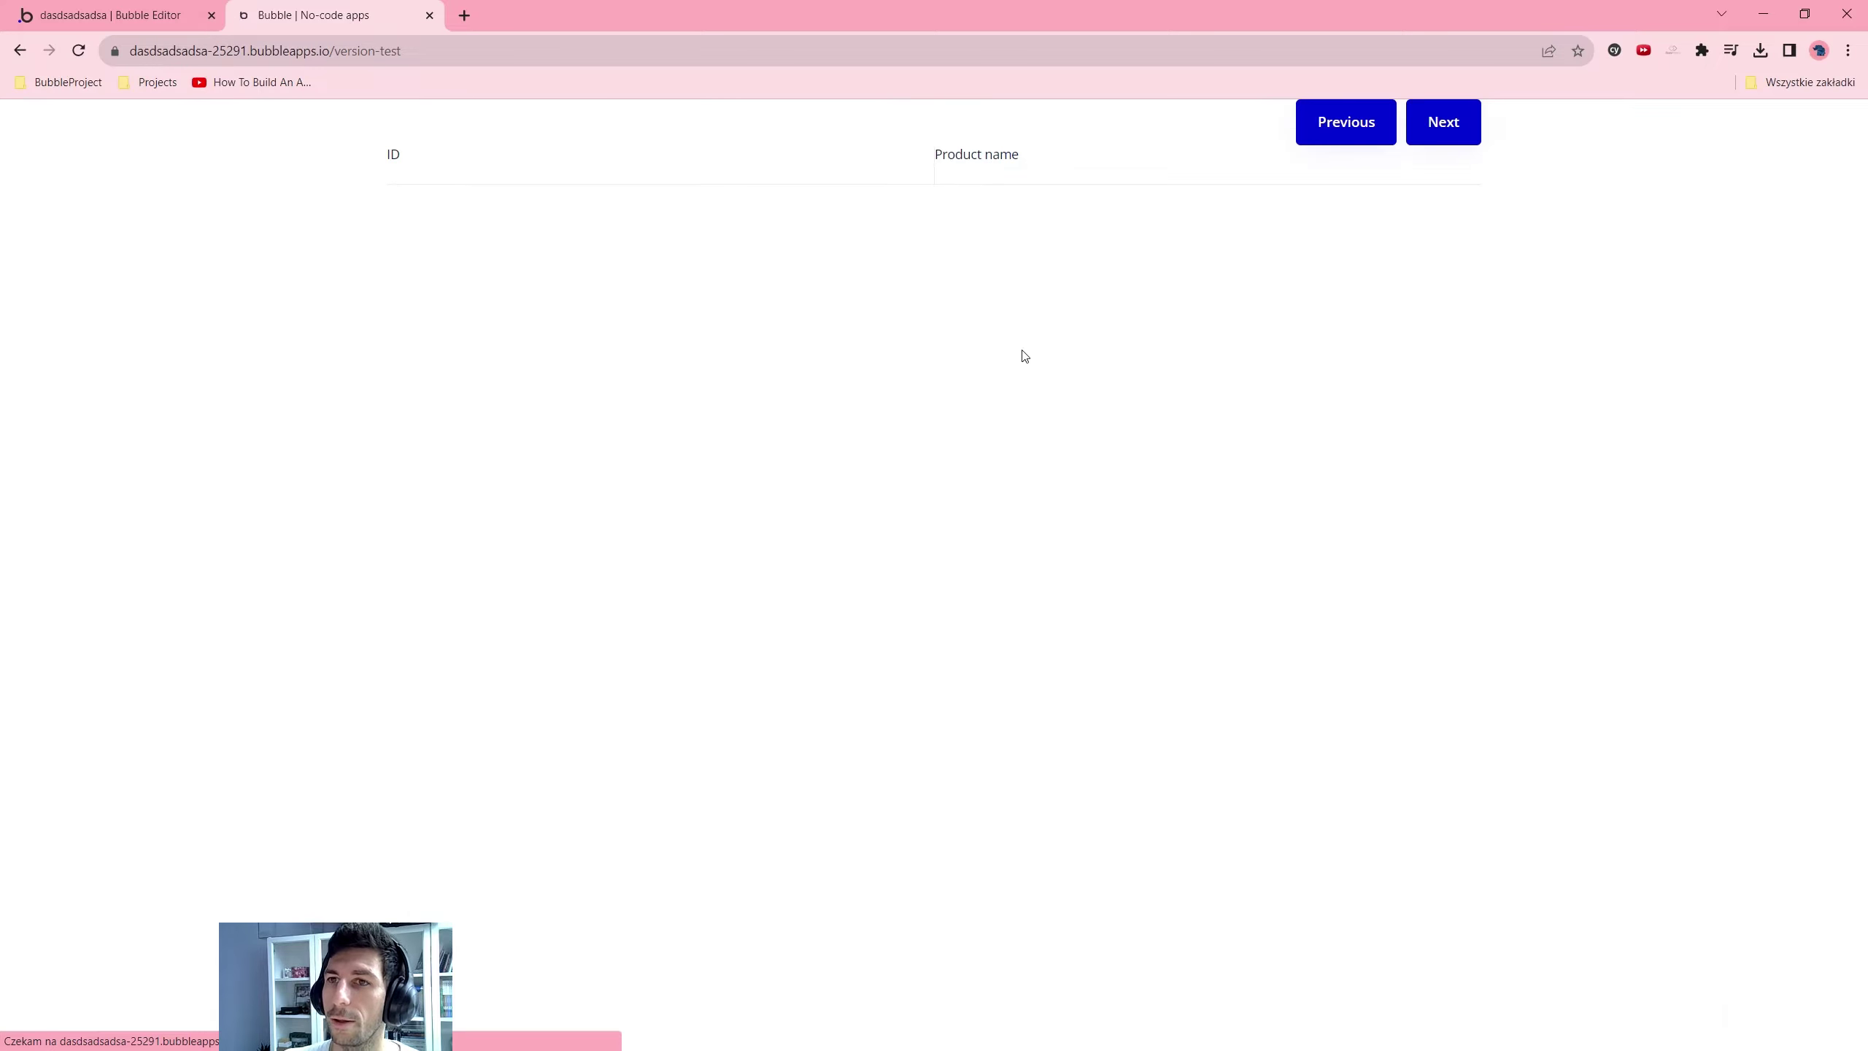
double_click(1119, 193)
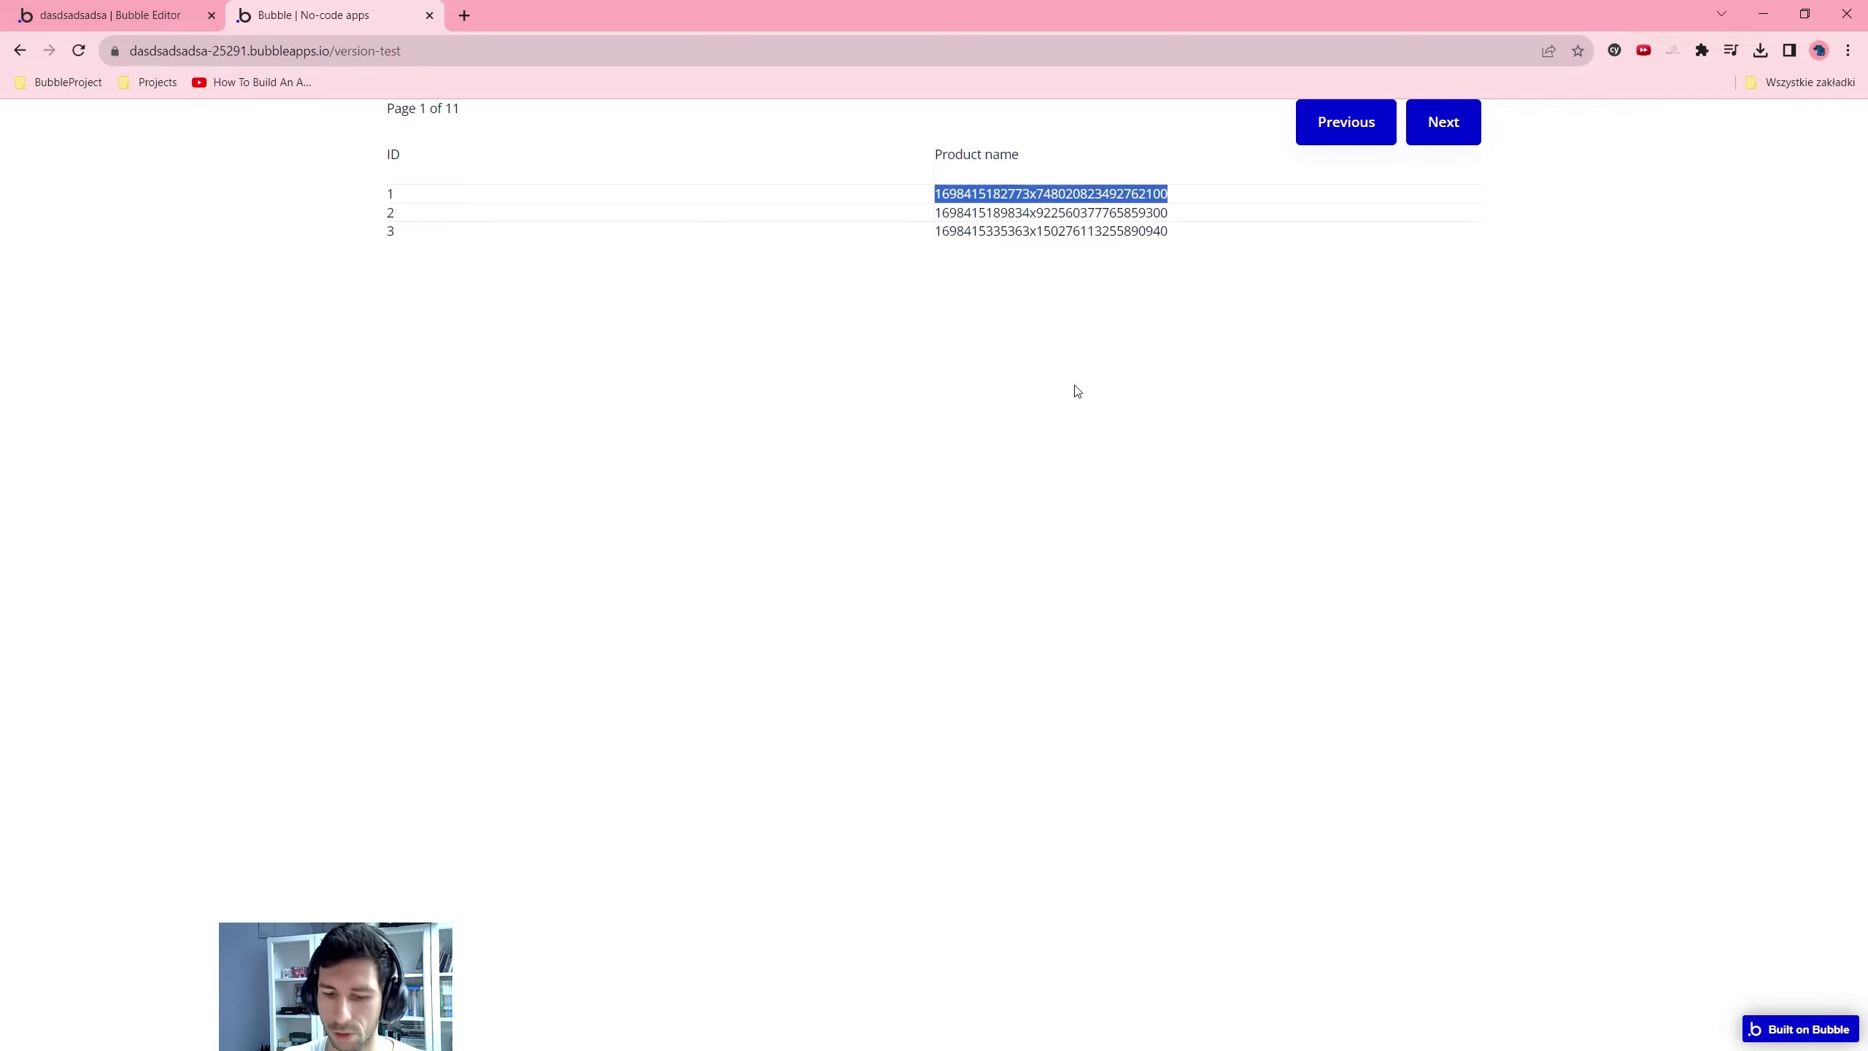
key(ctrl+f)
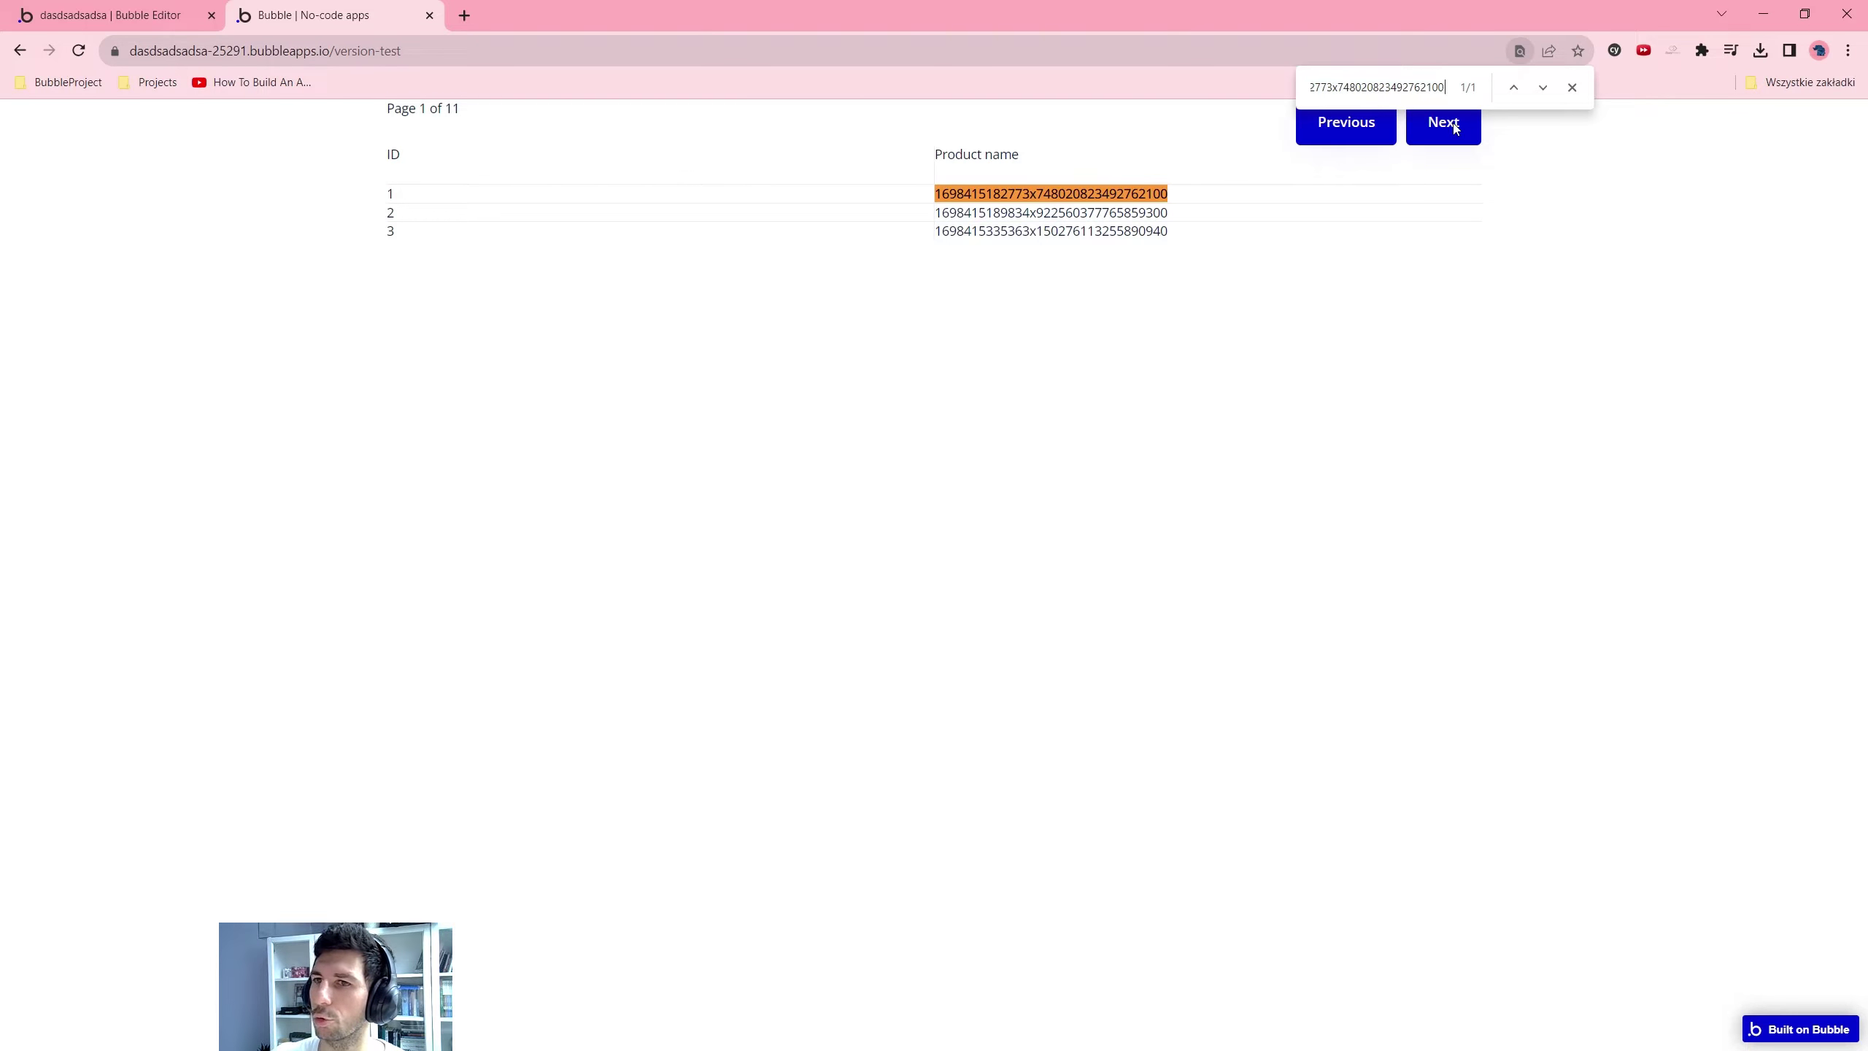
triple_click(1476, 229)
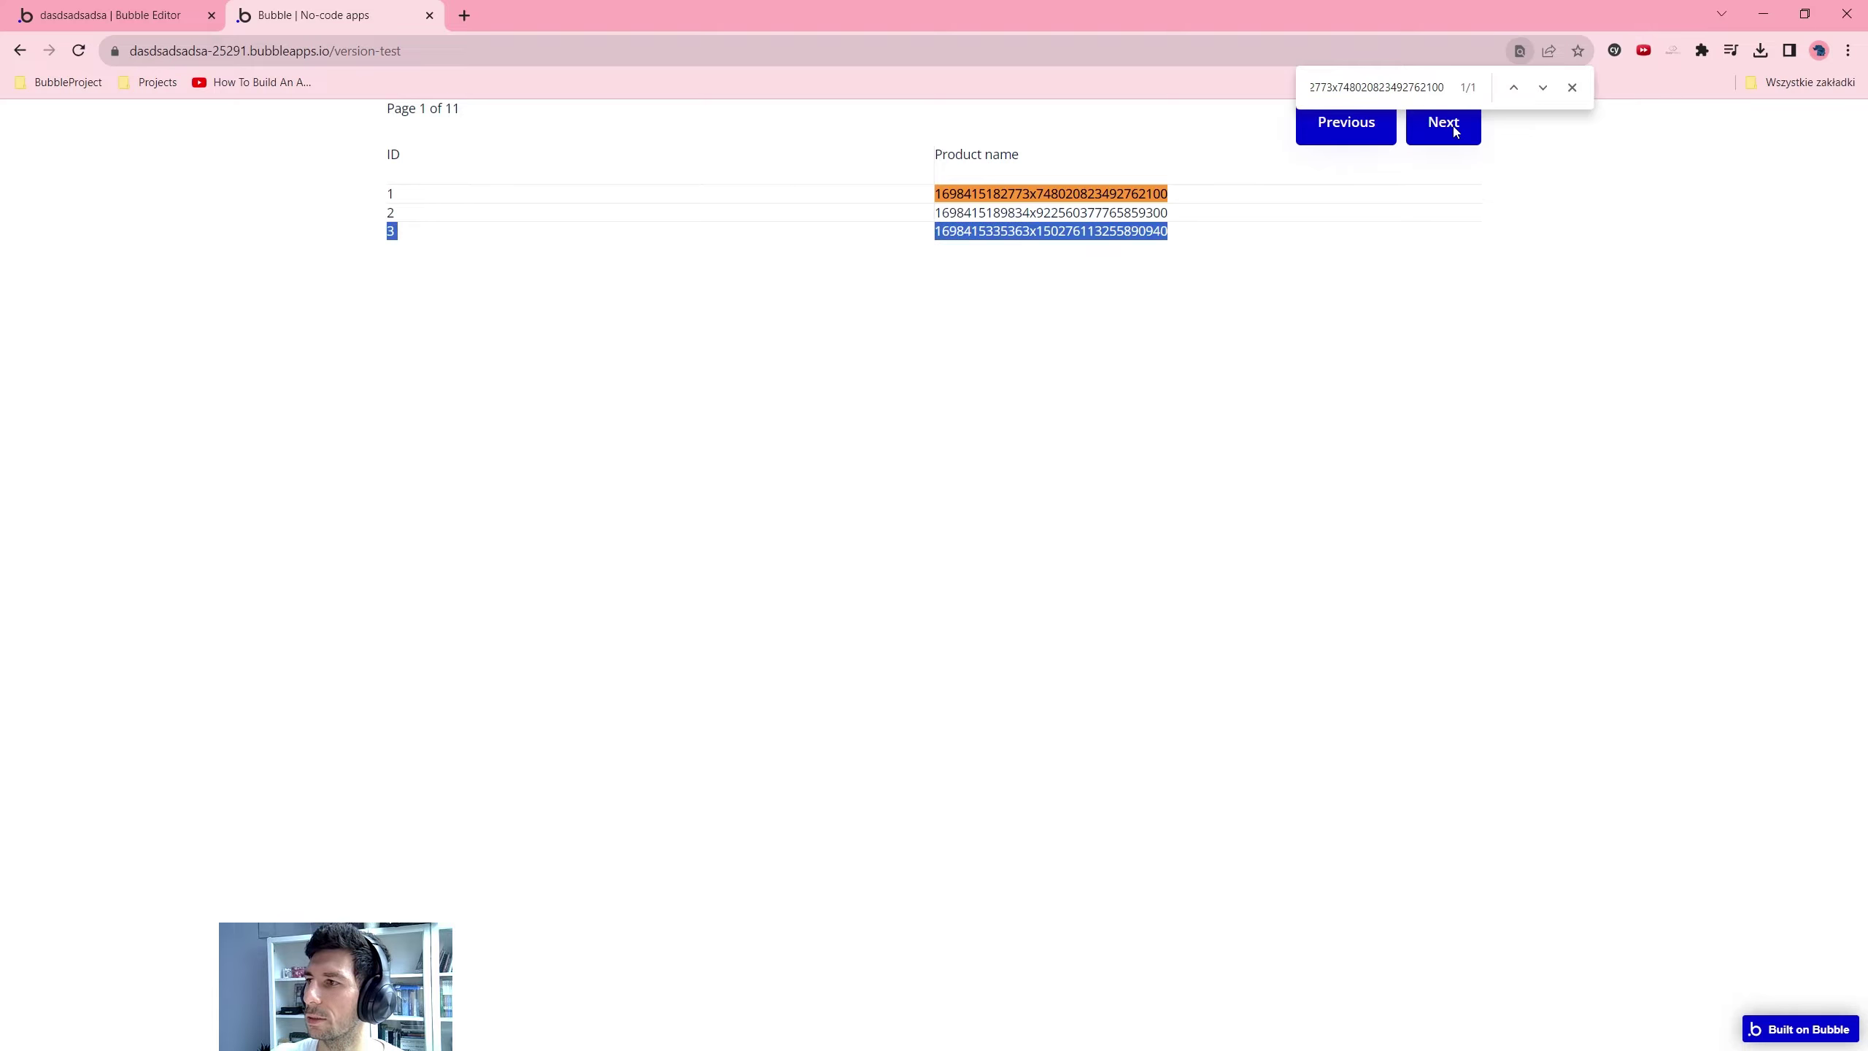
Advance the previewed product table through pages 2 and 3, searching the page for the first product's unique id
click(1572, 92)
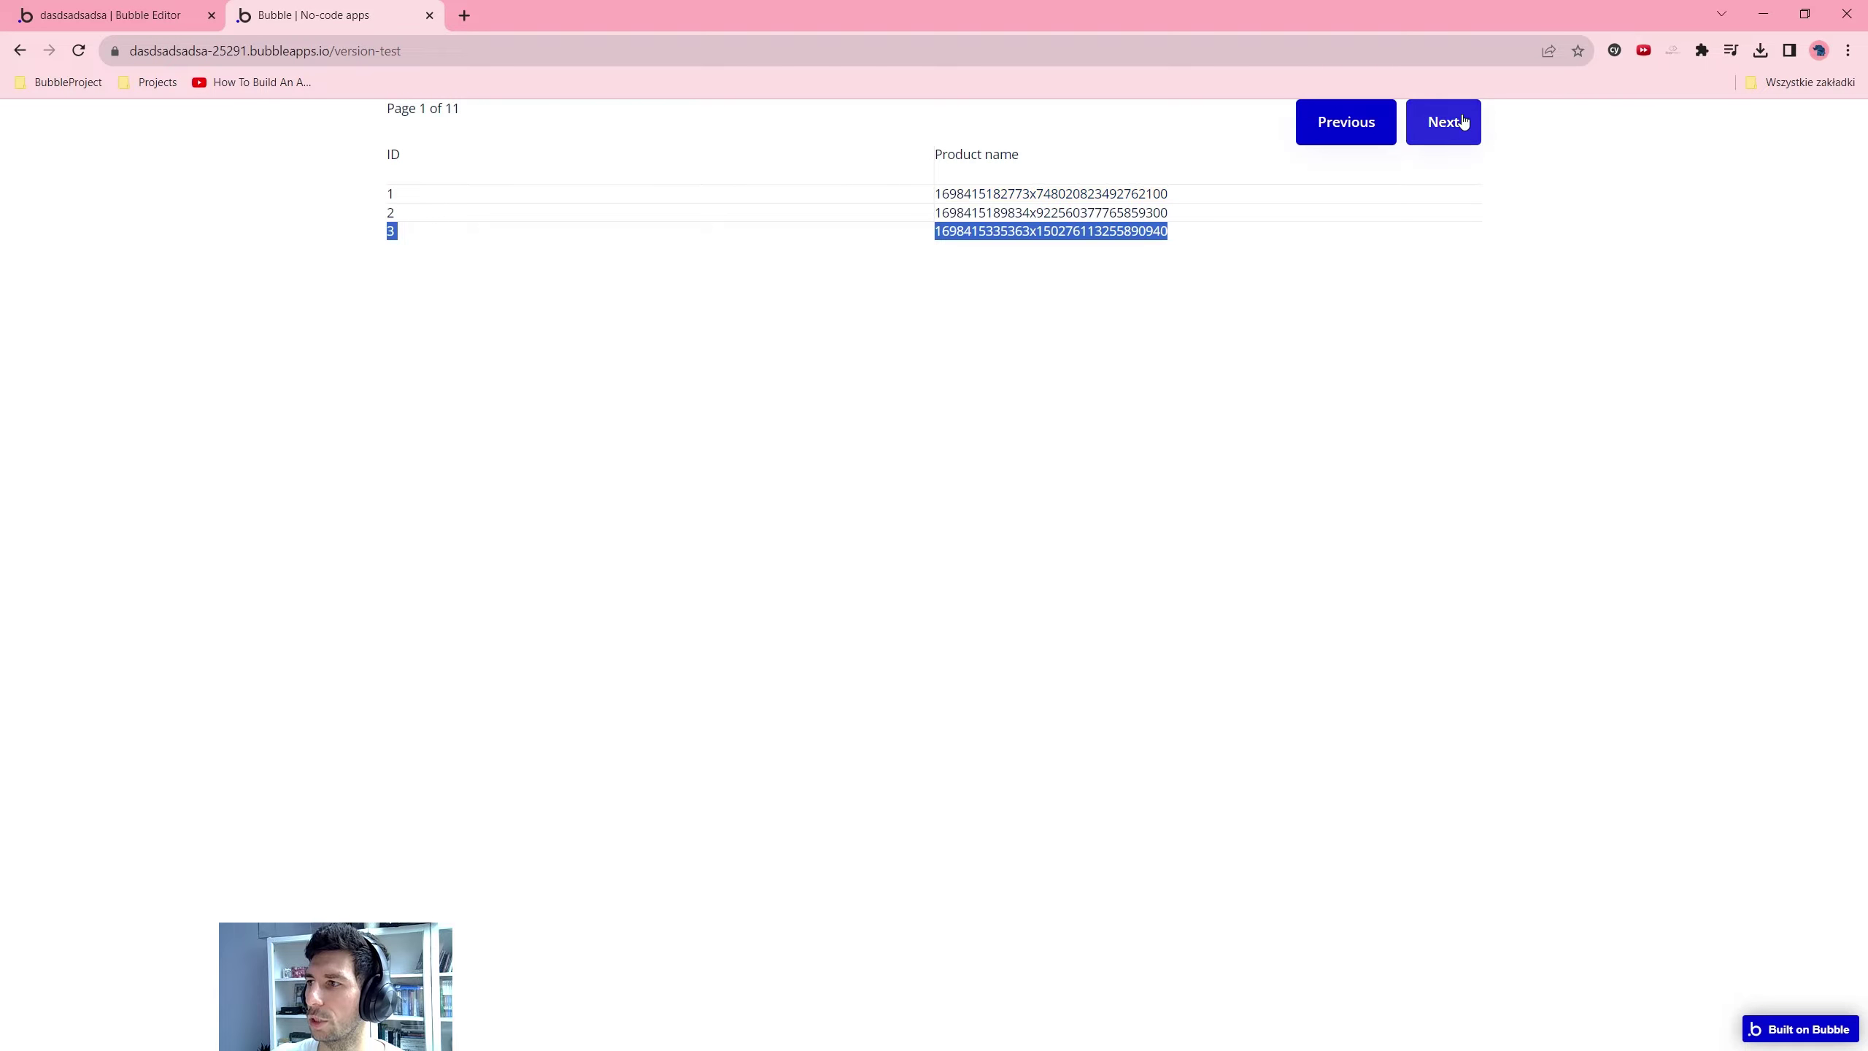
click(1251, 318)
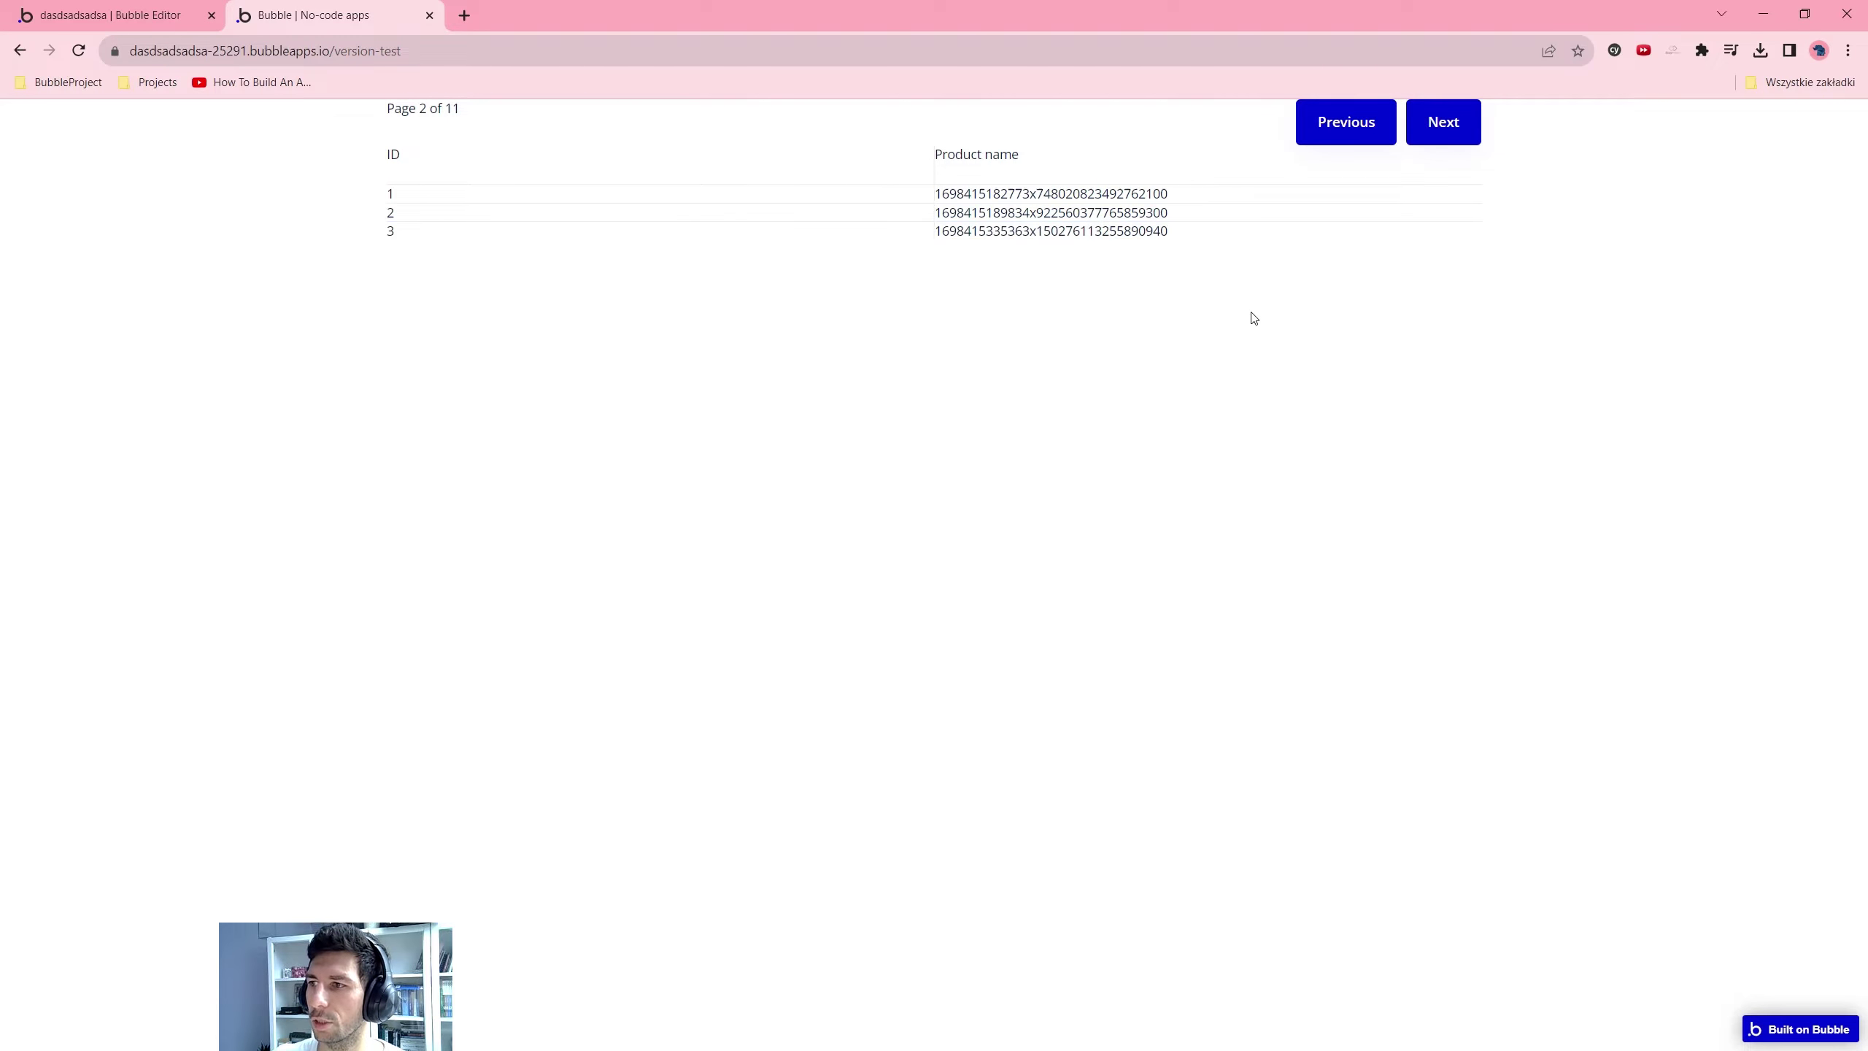
key(ctrl+f)
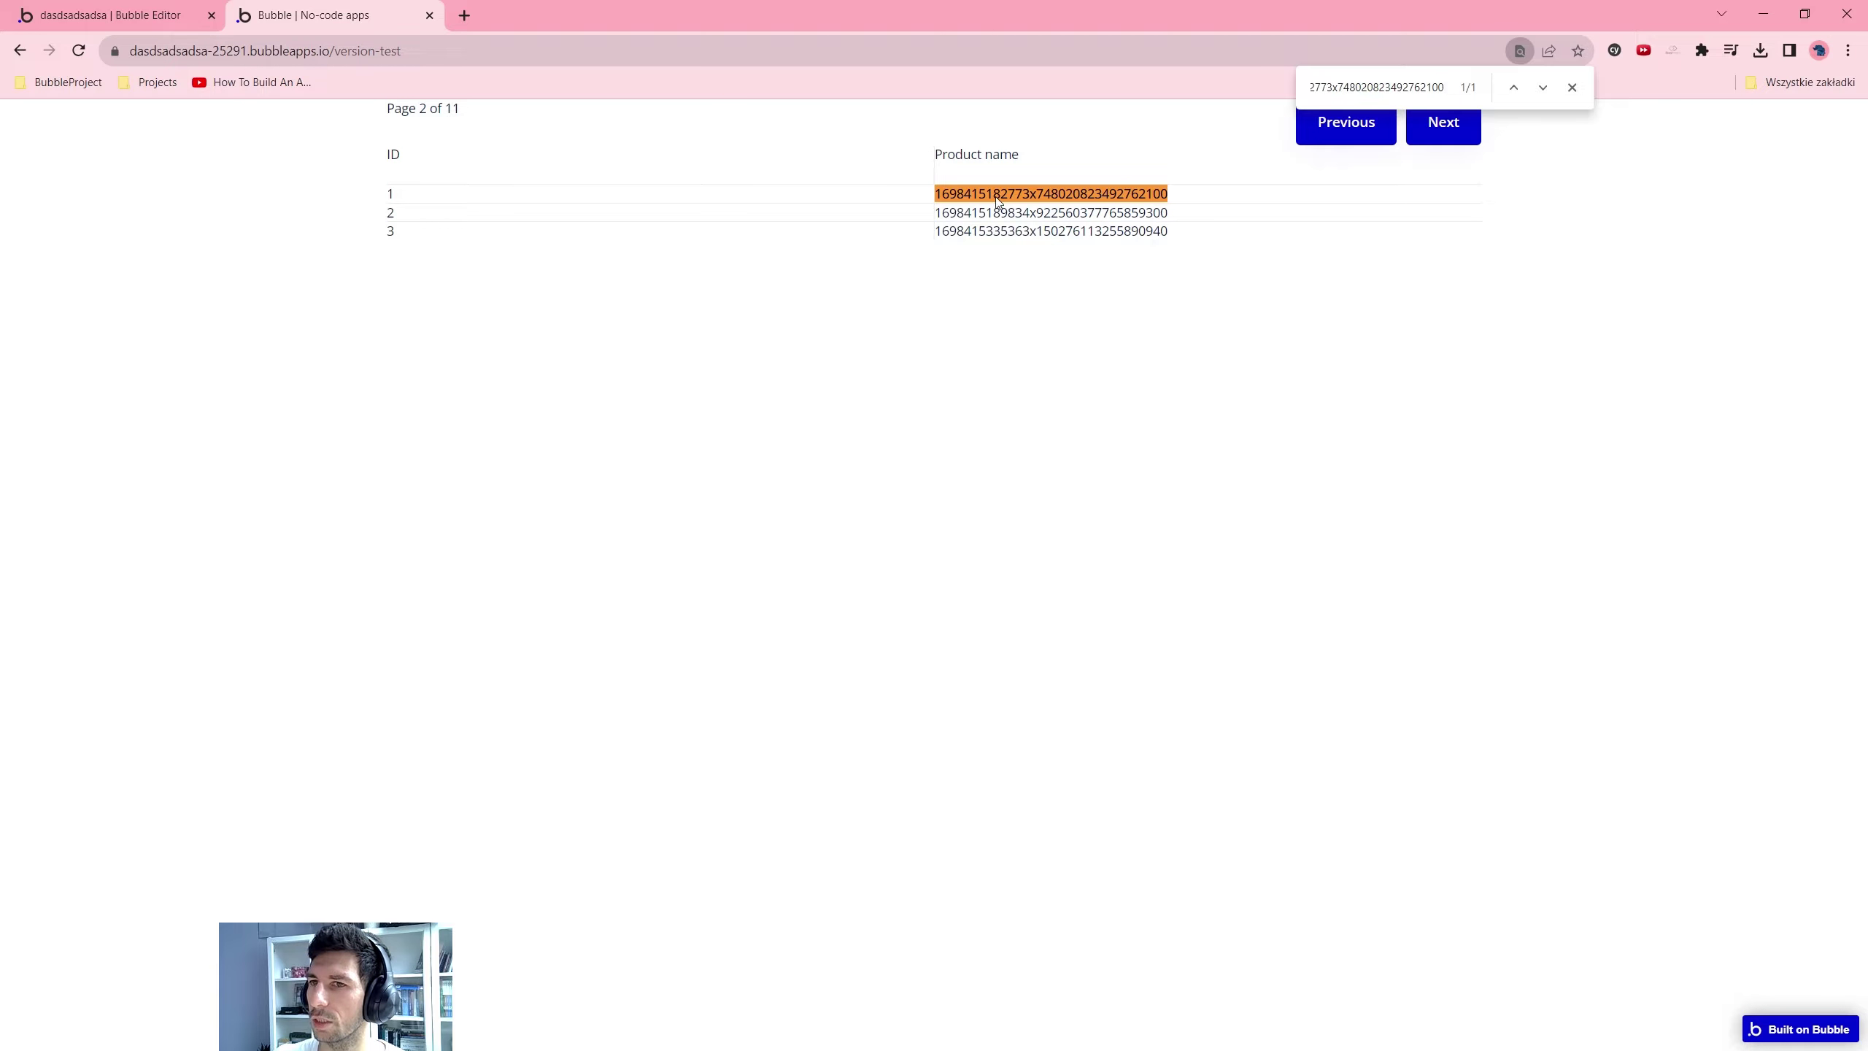
drag(997, 200, 1268, 272)
click(1269, 271)
click(1442, 127)
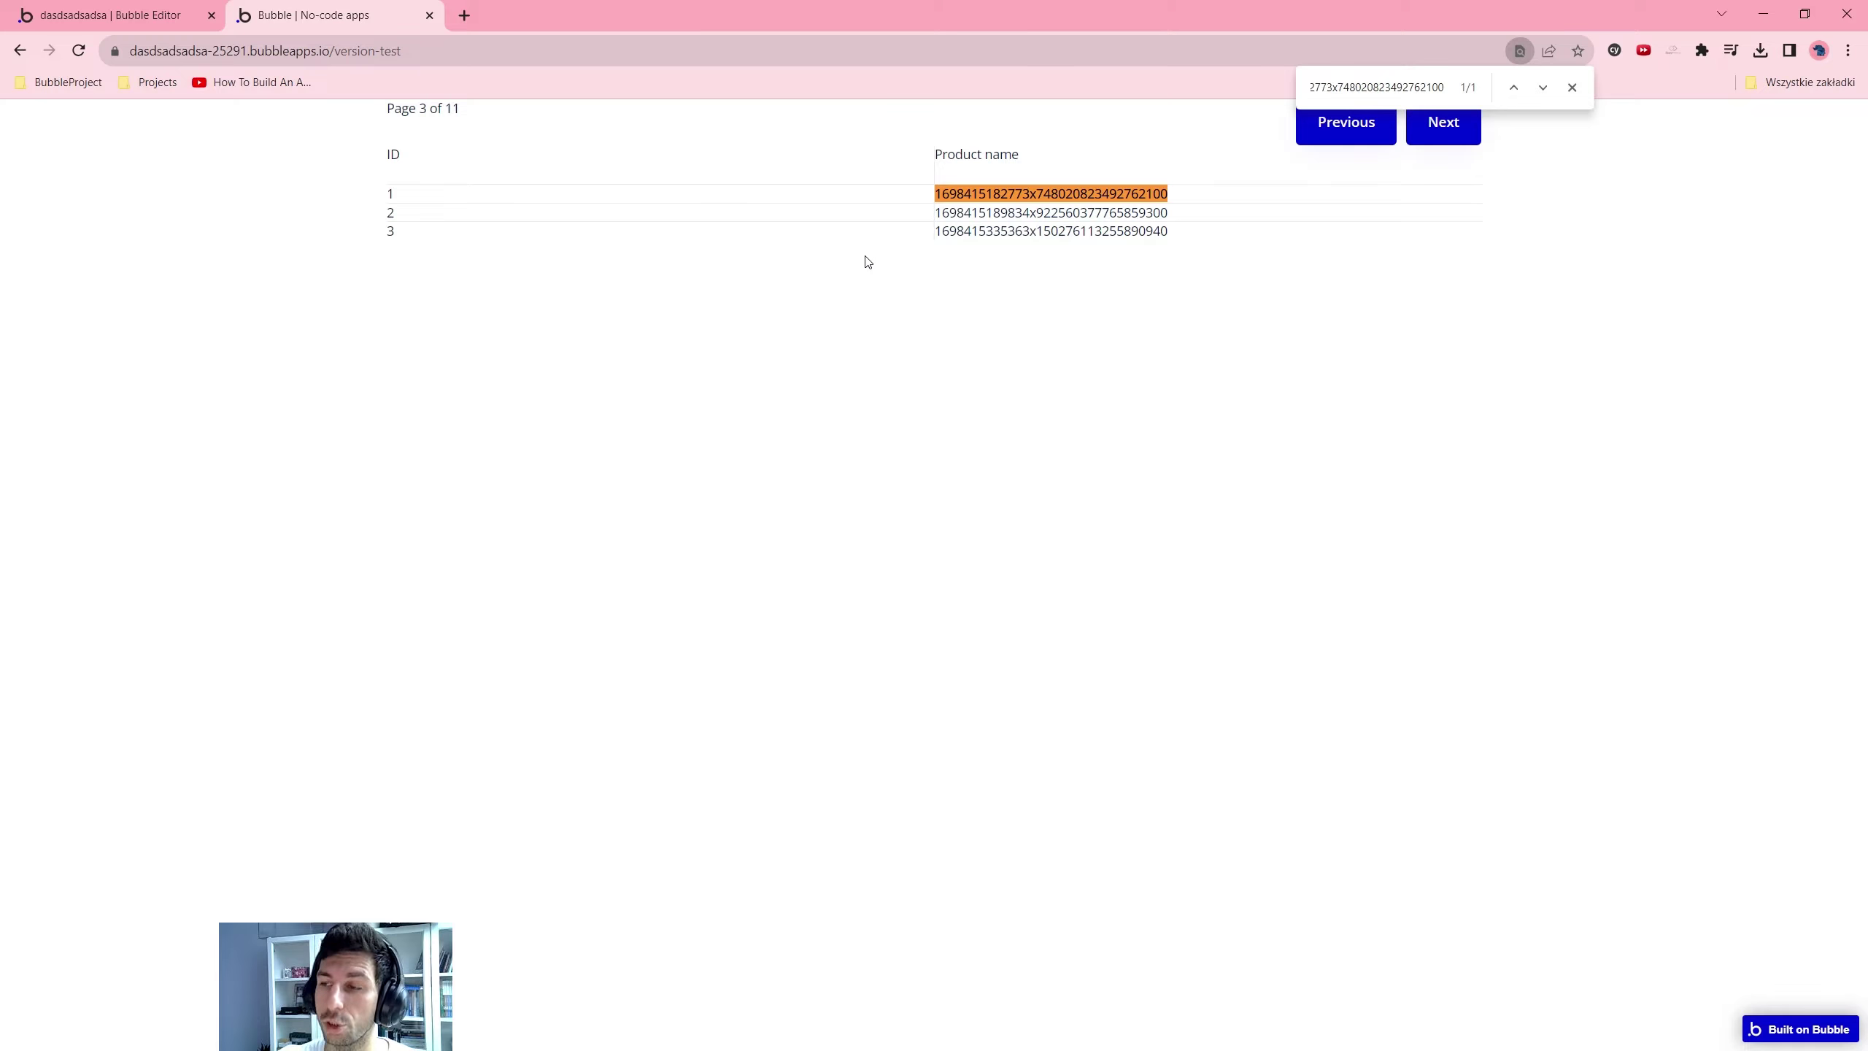
Back in the Bubble editor, examine the settings of Table Product and its repeating Row 1
click(110, 15)
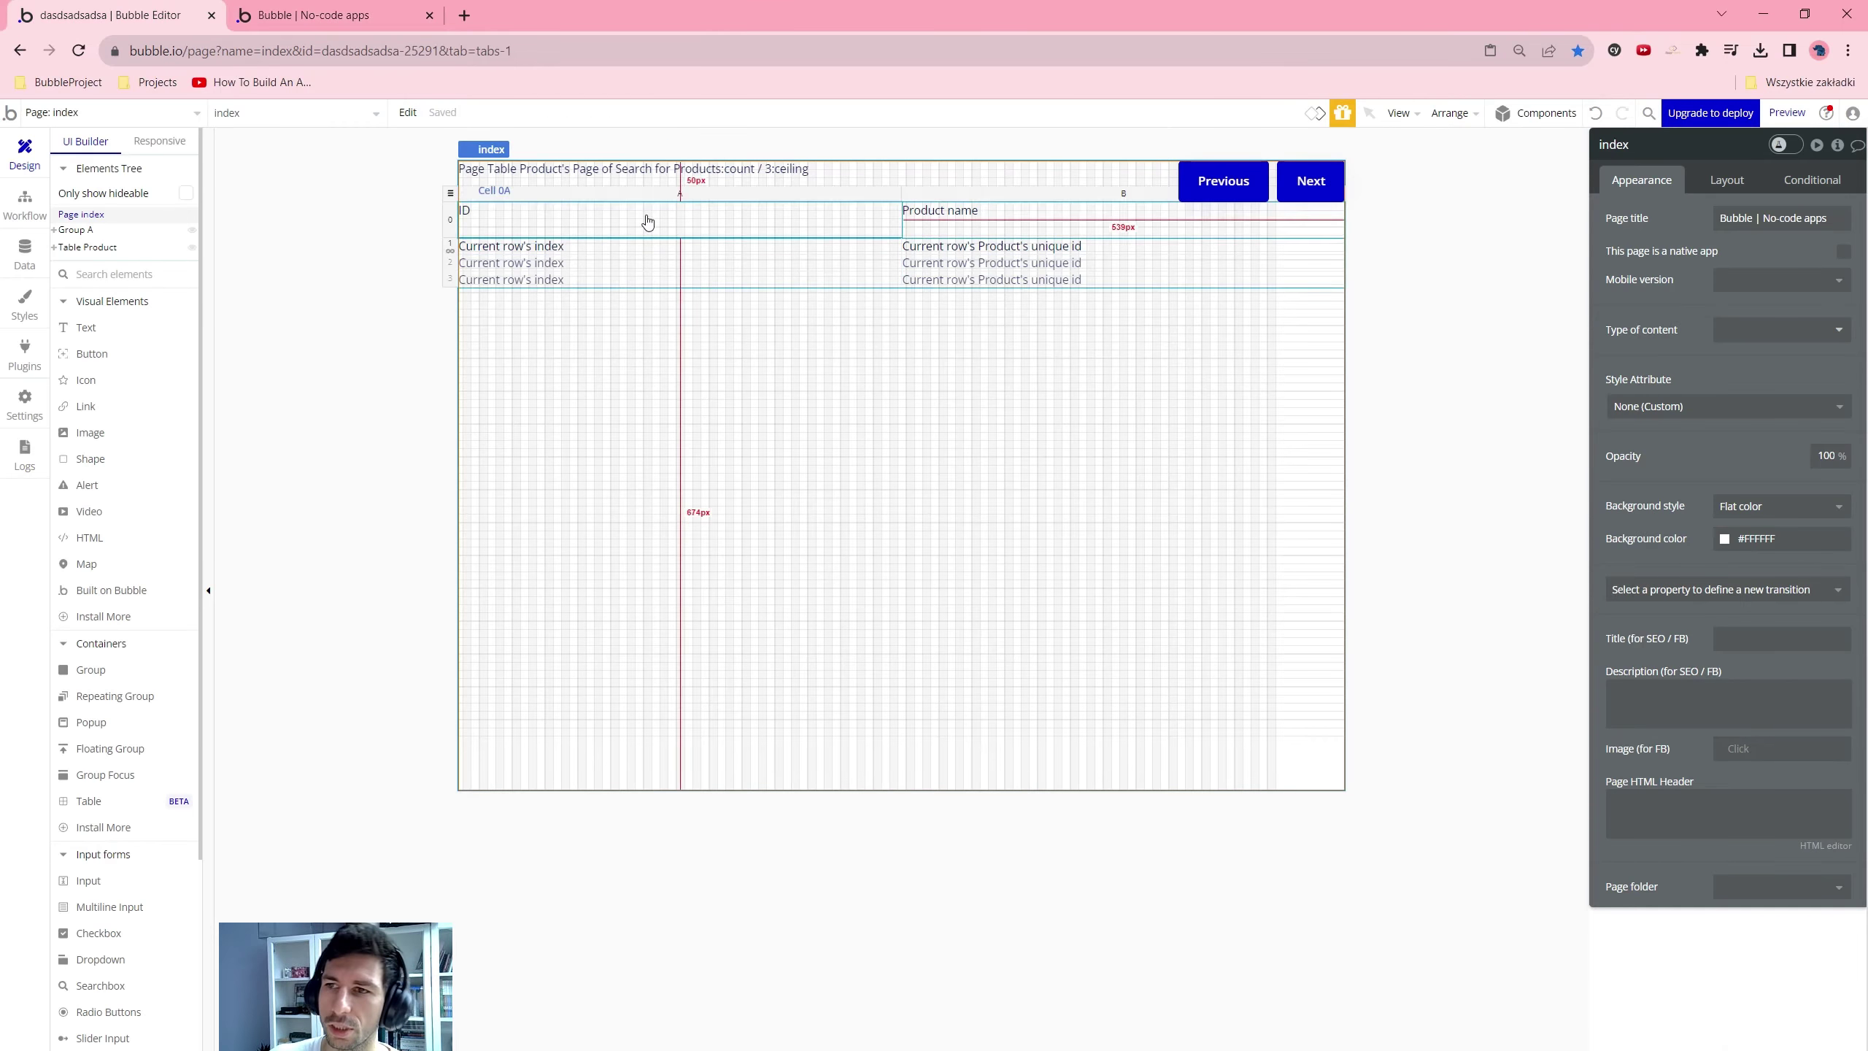
click(88, 249)
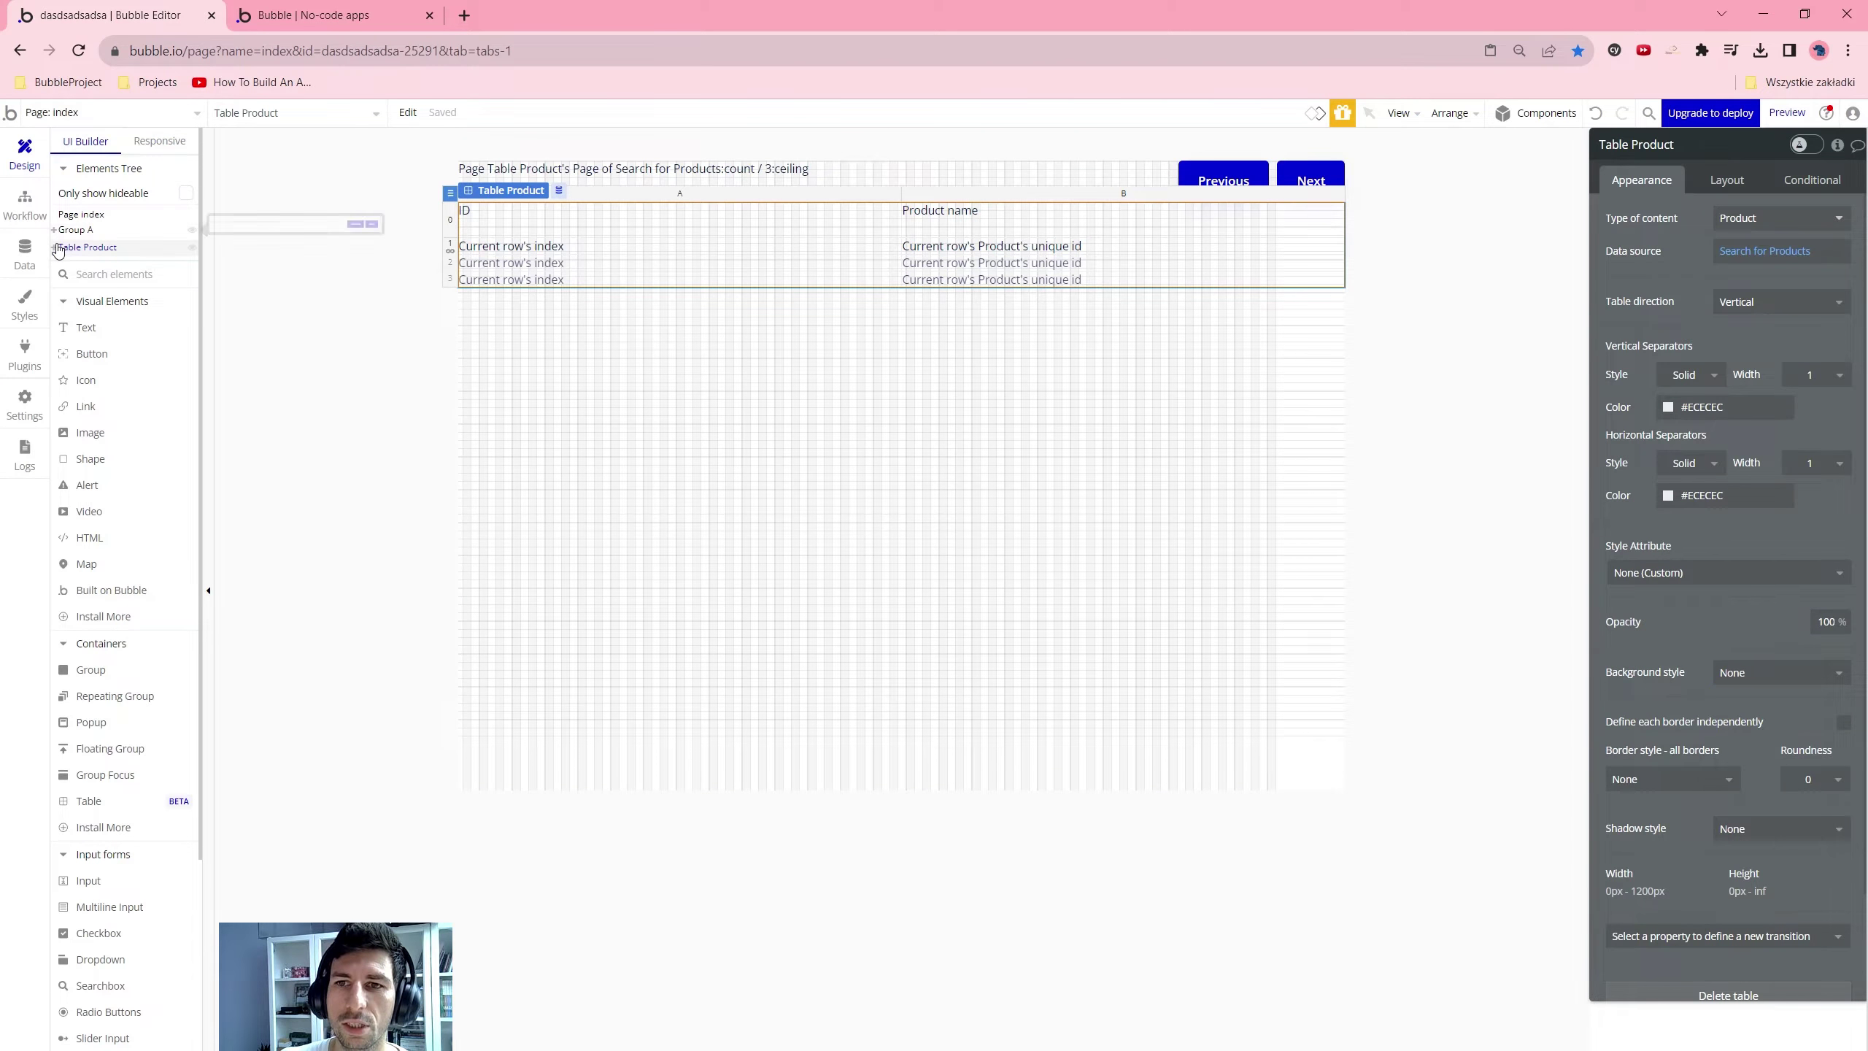
click(54, 247)
click(59, 281)
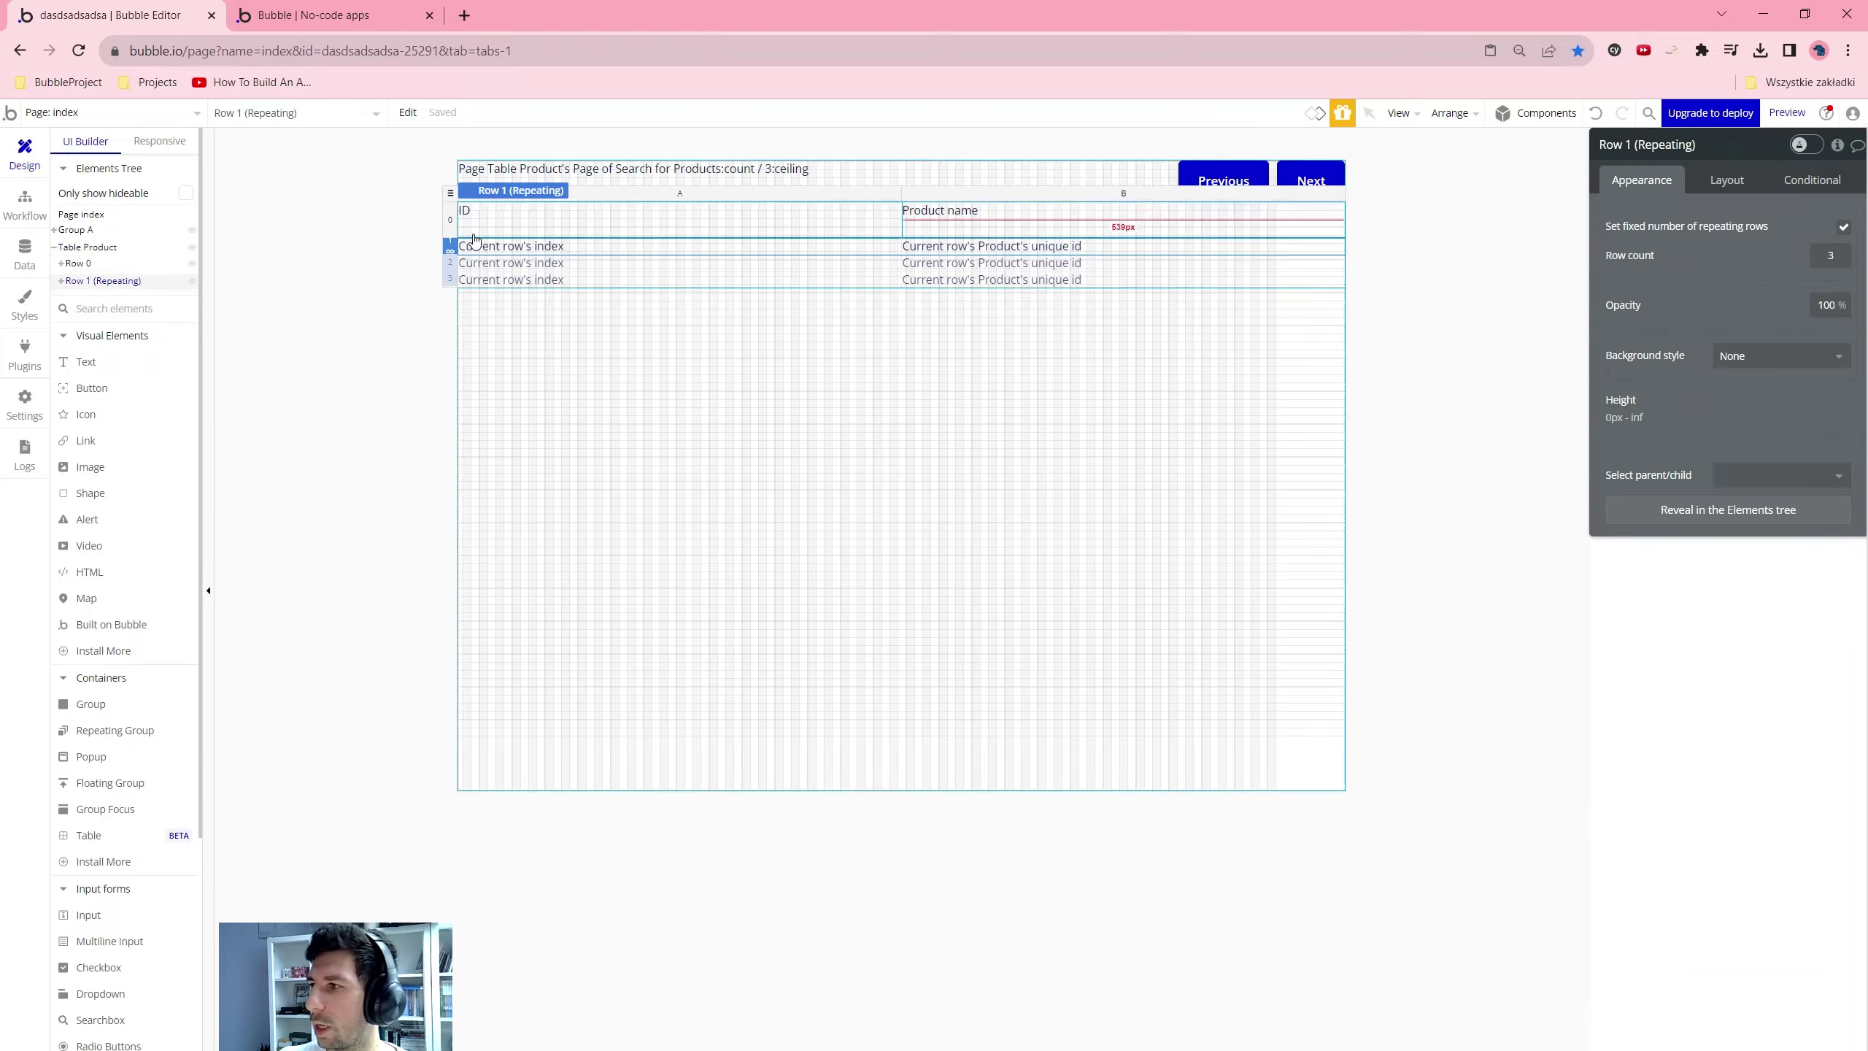
Add the :items from # operator to the Search for Products data source of Table Product
click(177, 249)
click(1764, 251)
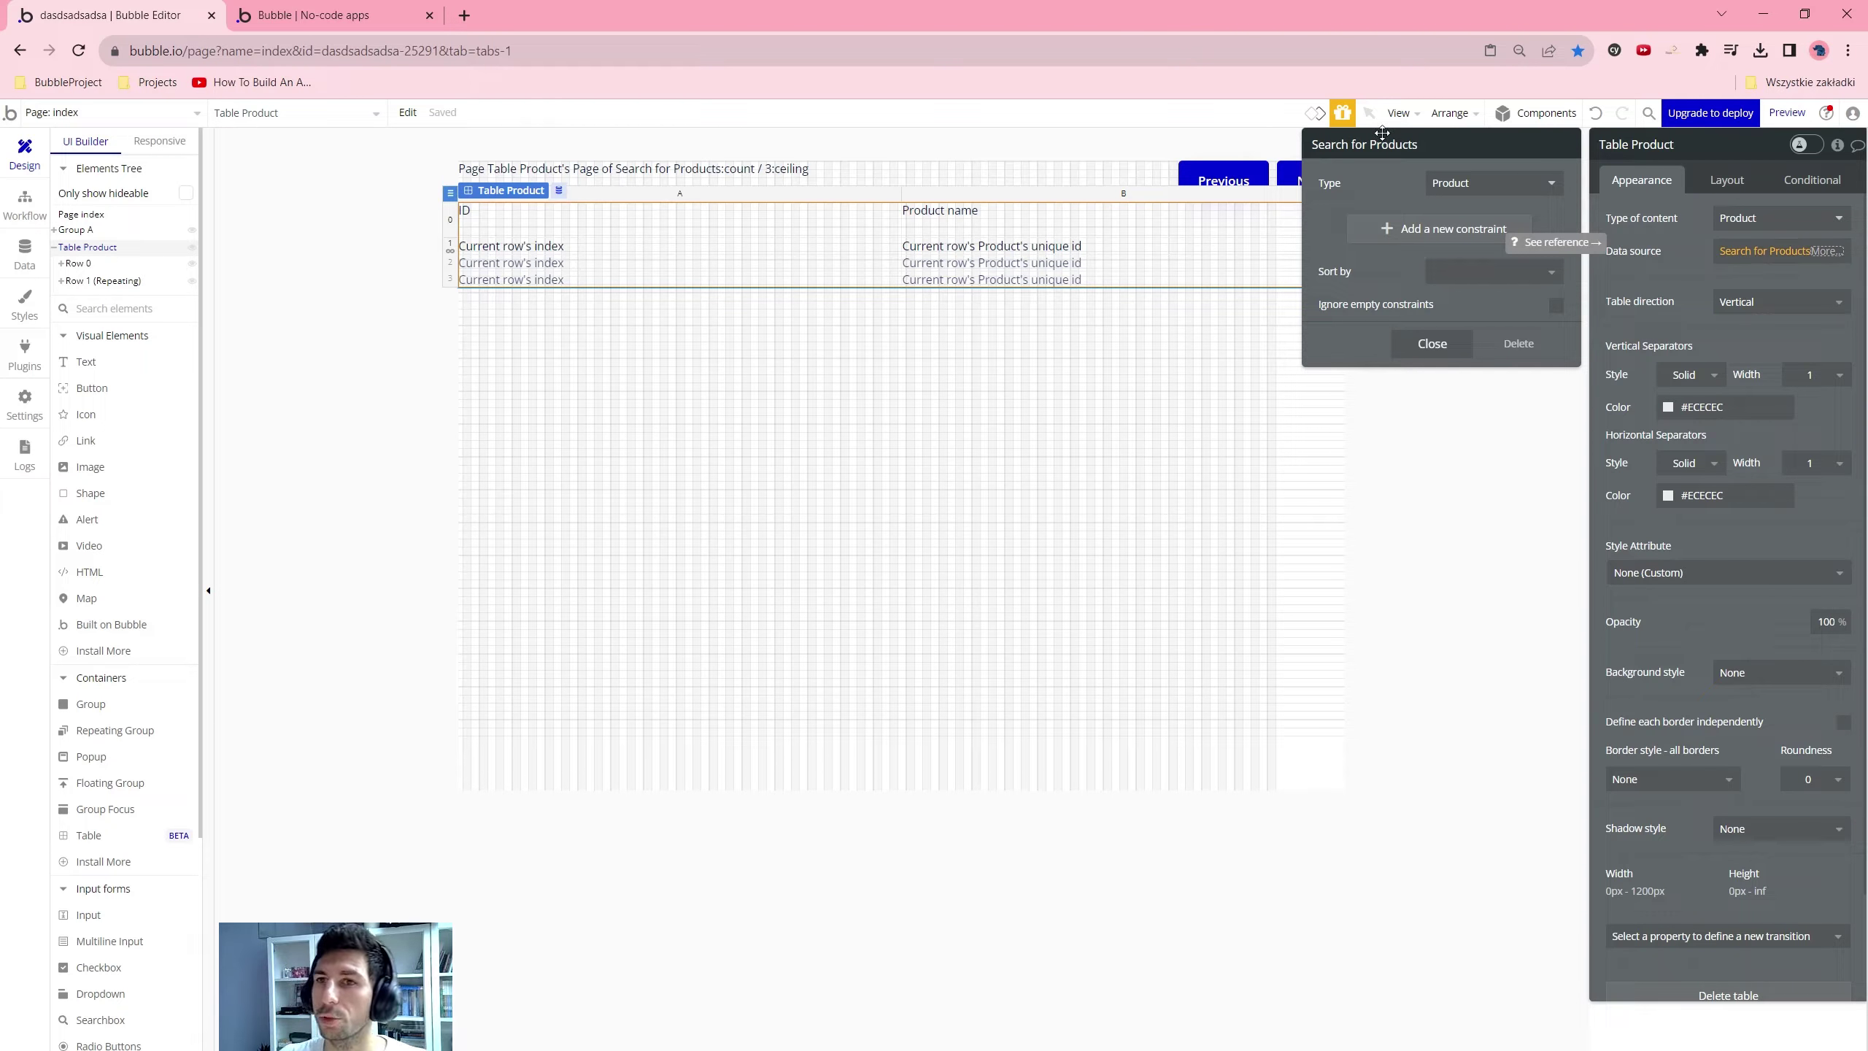
click(1824, 256)
text(sk)
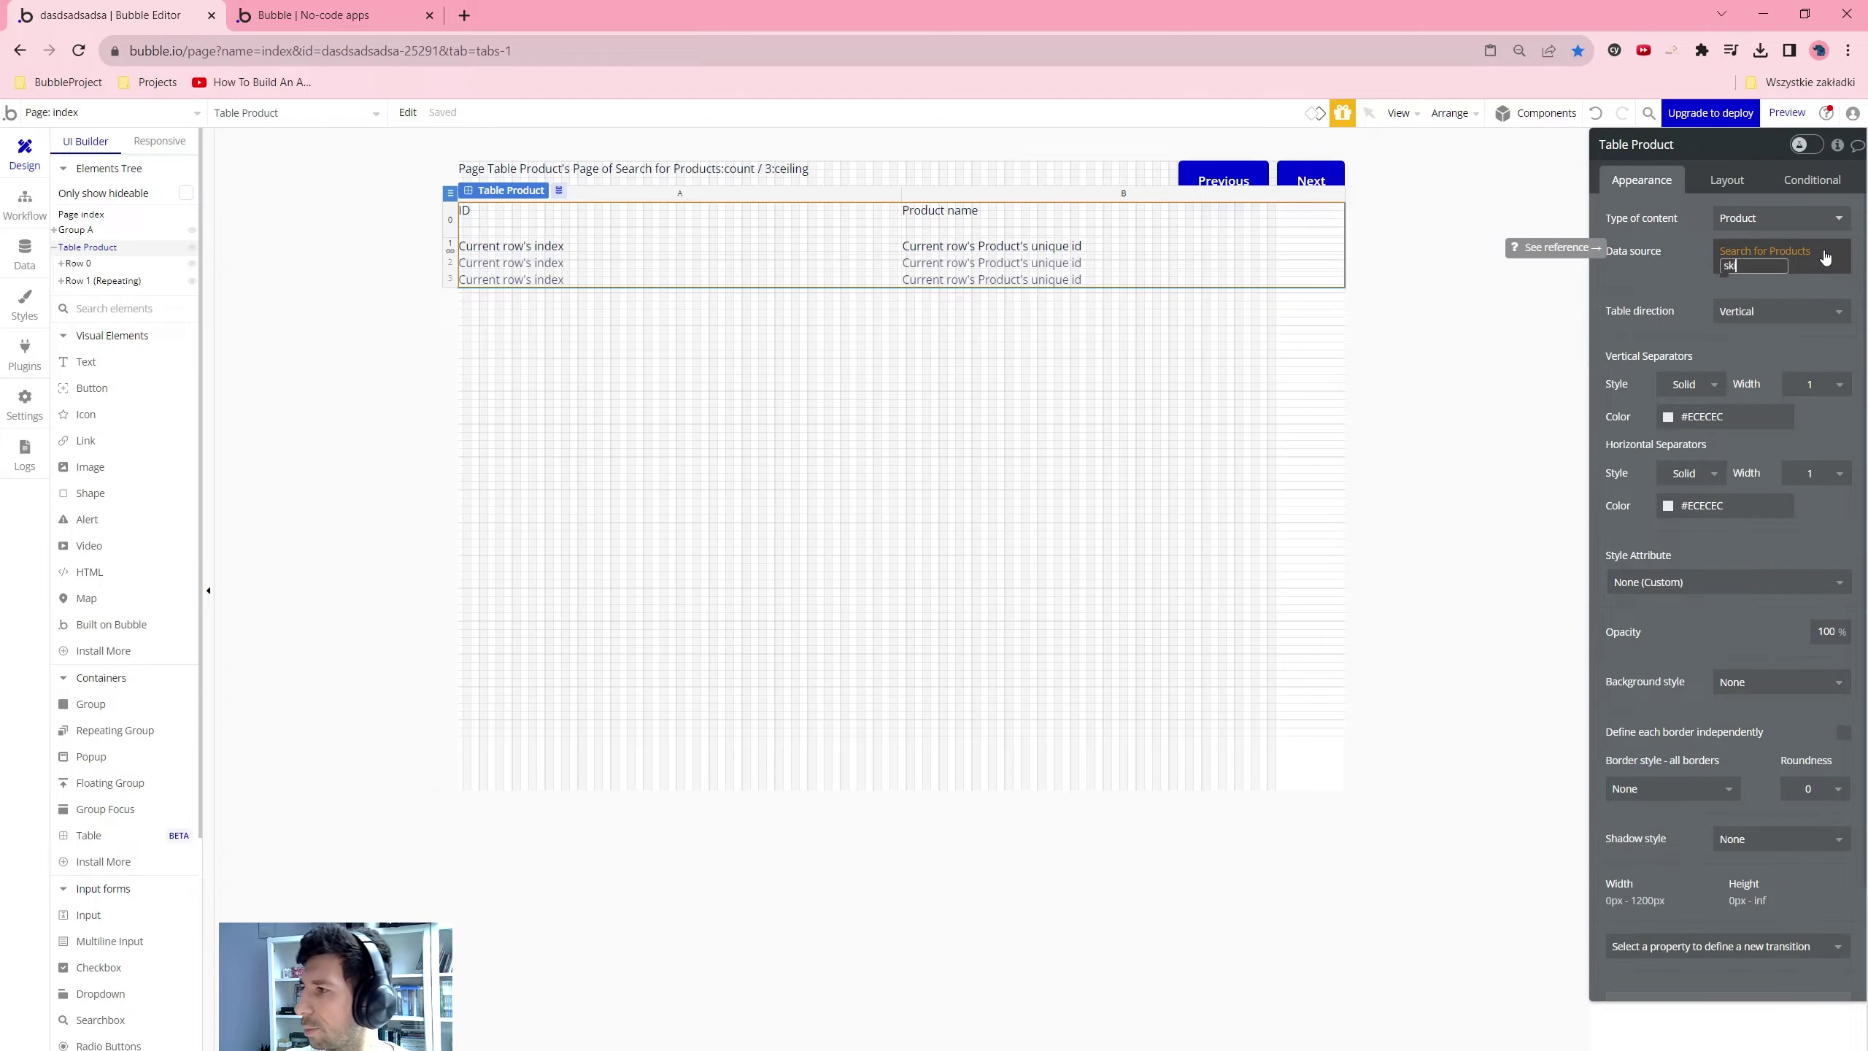
text(i)
key(BackSpace)
key(BackSpace)
key(BackSpace)
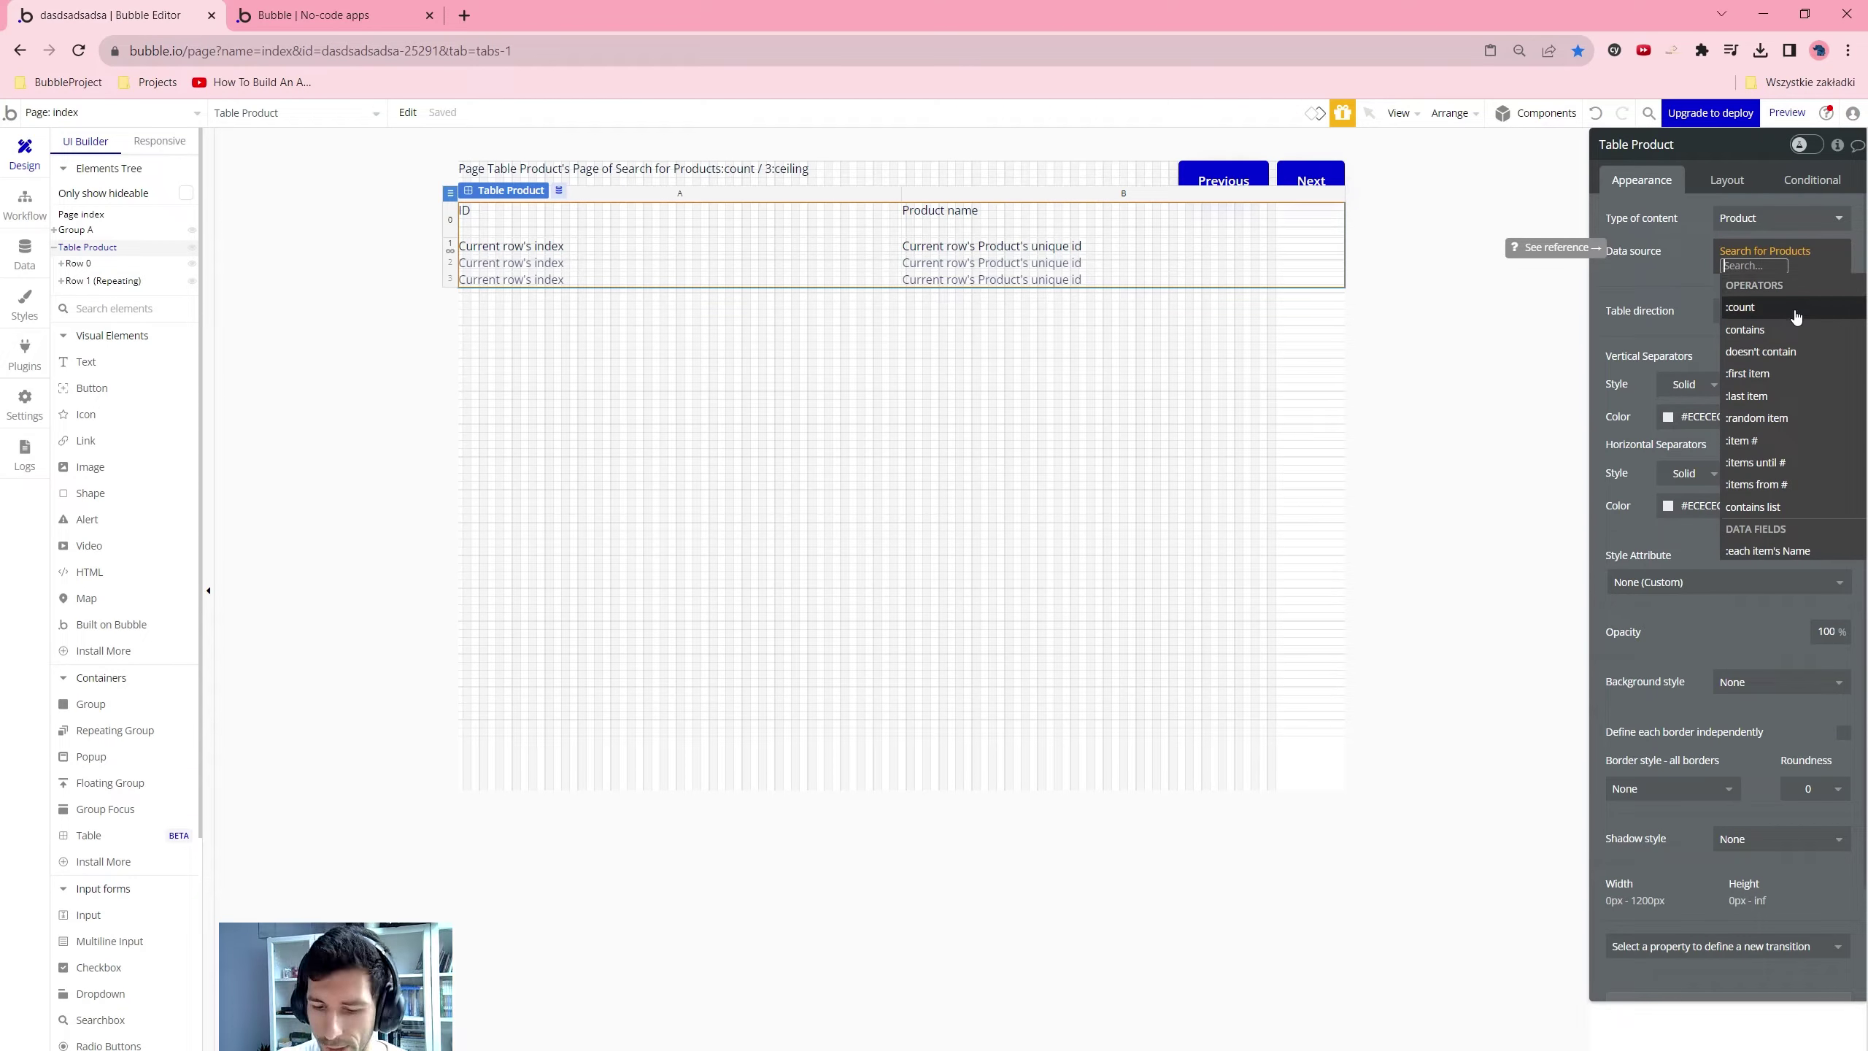
click(1792, 488)
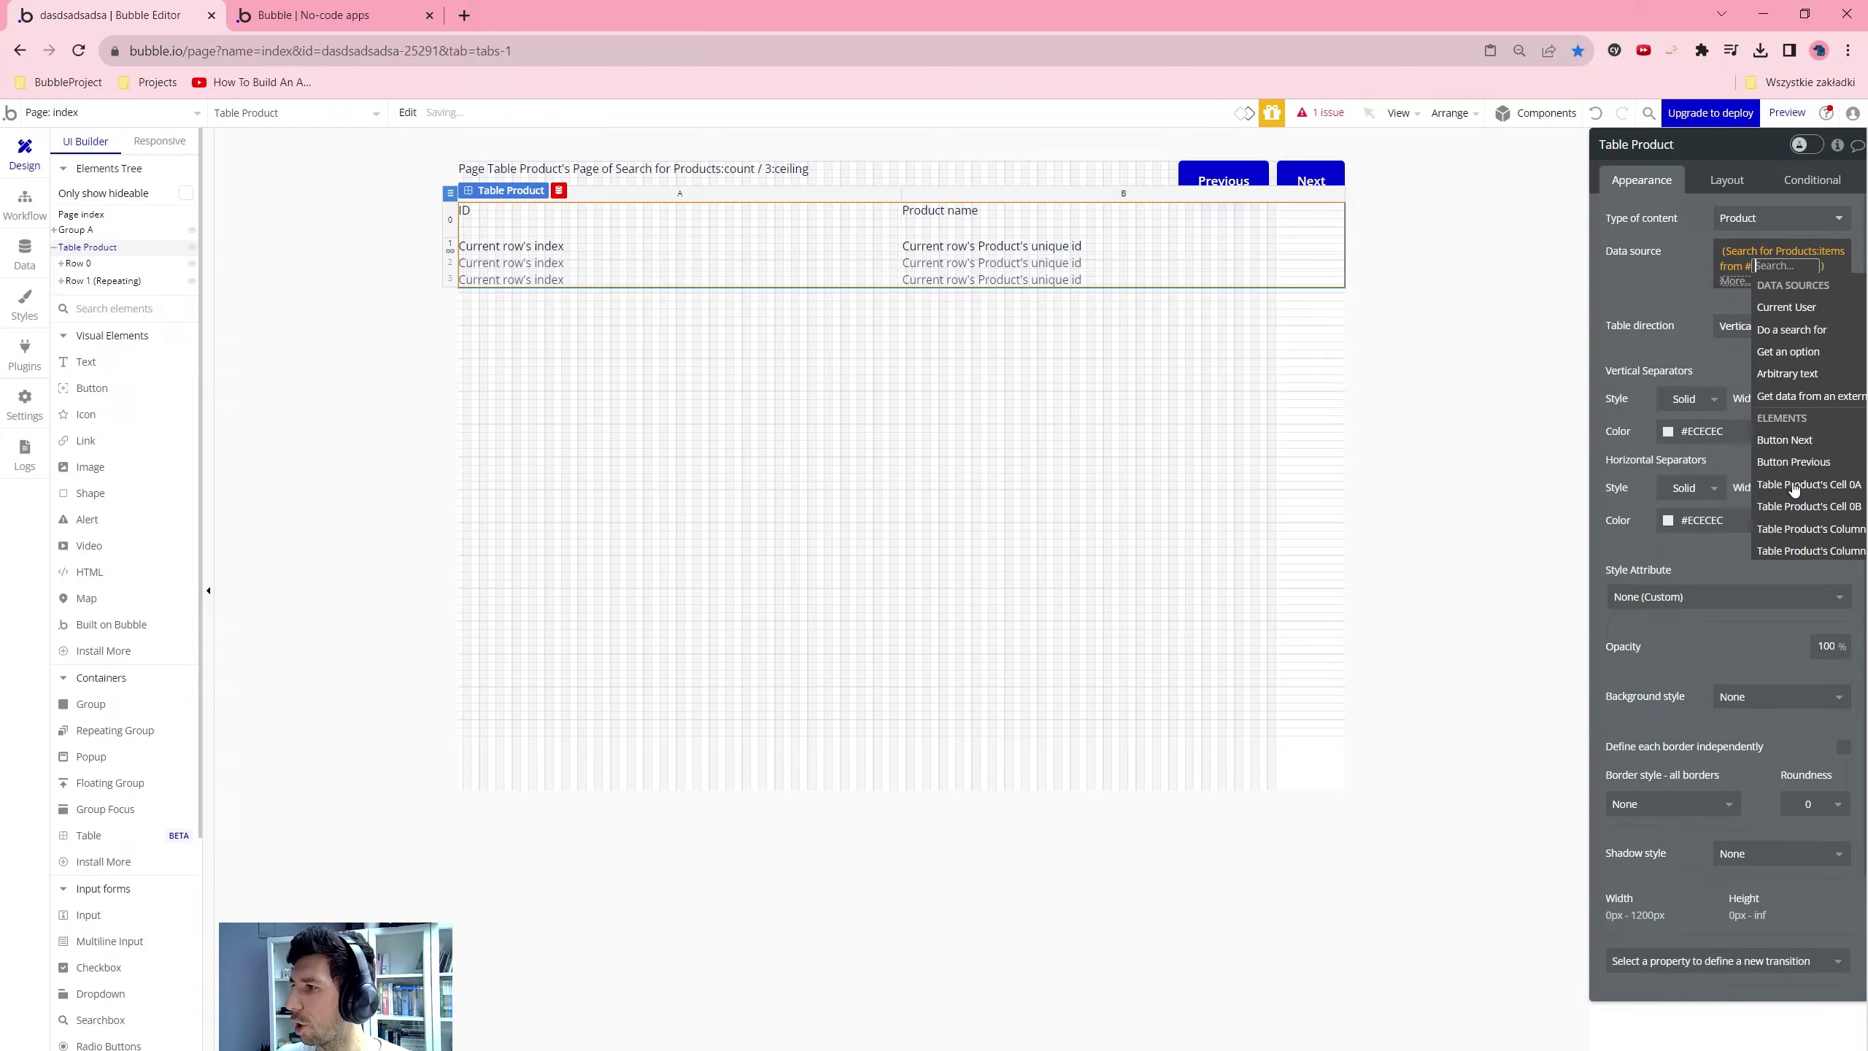
text(3)
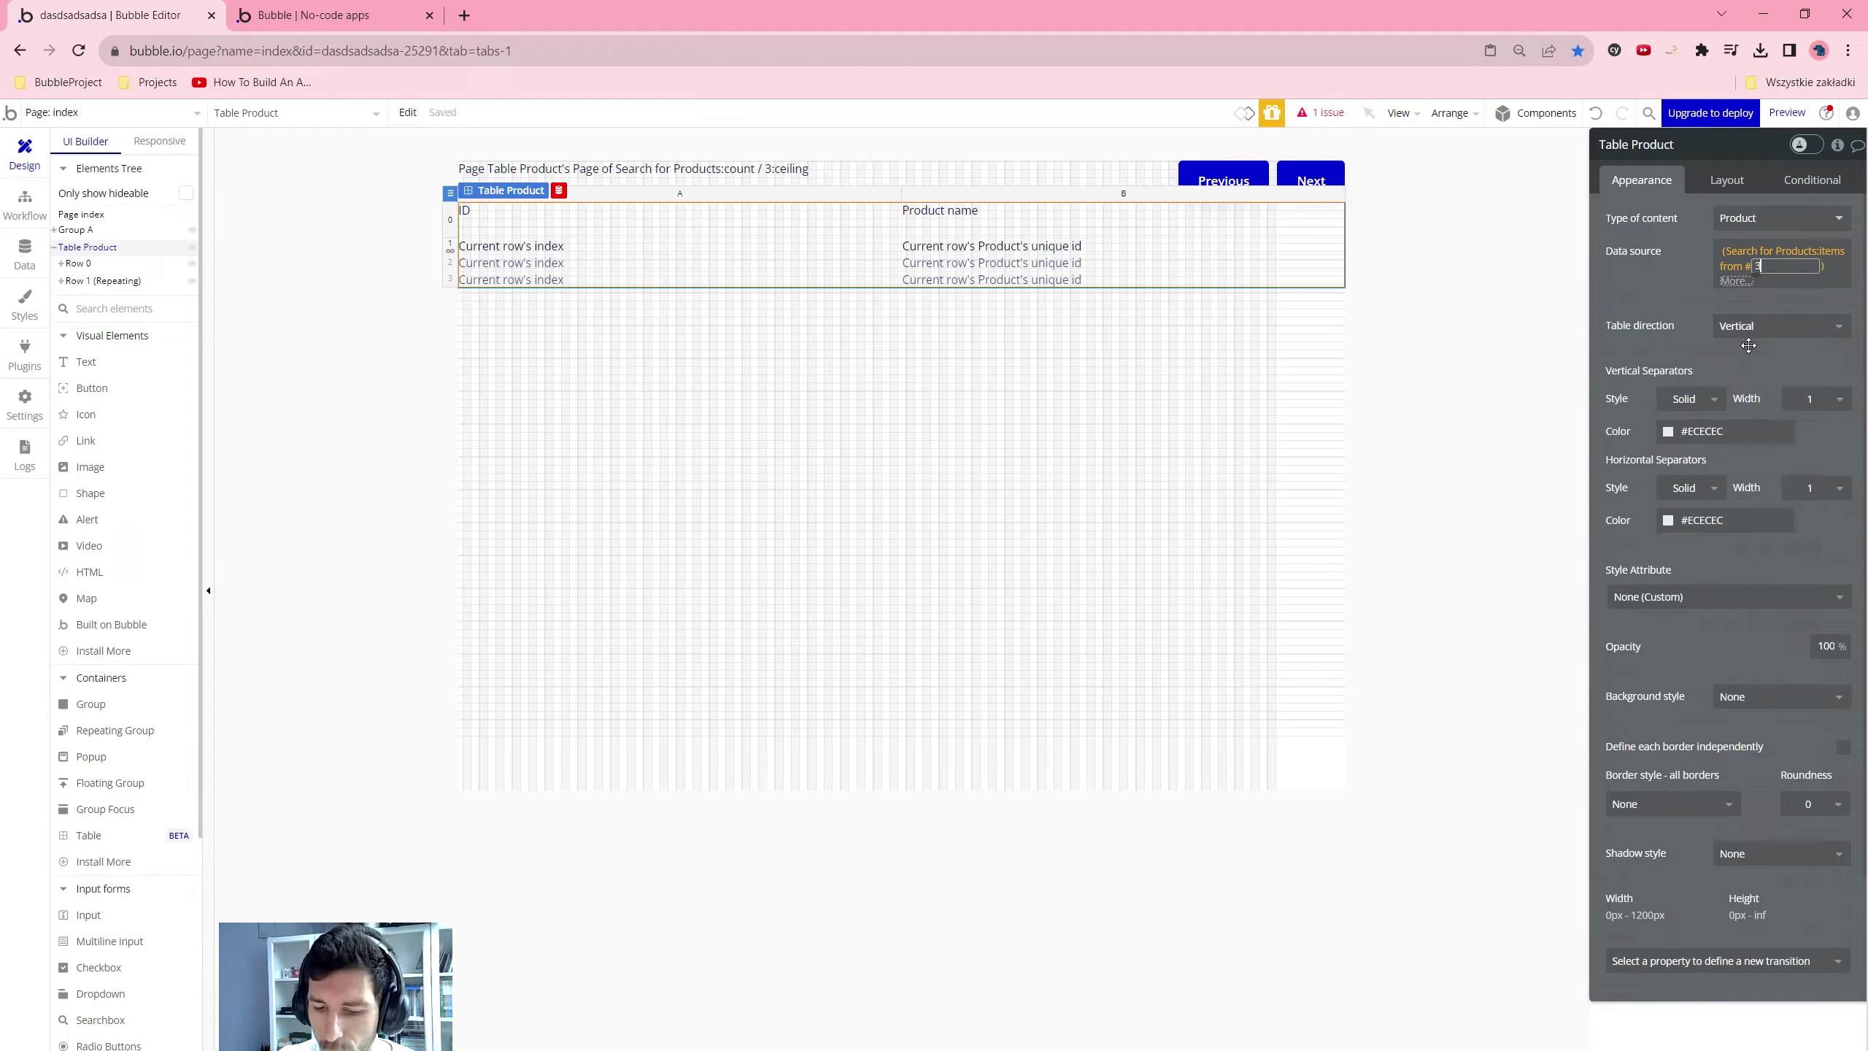
text(*)
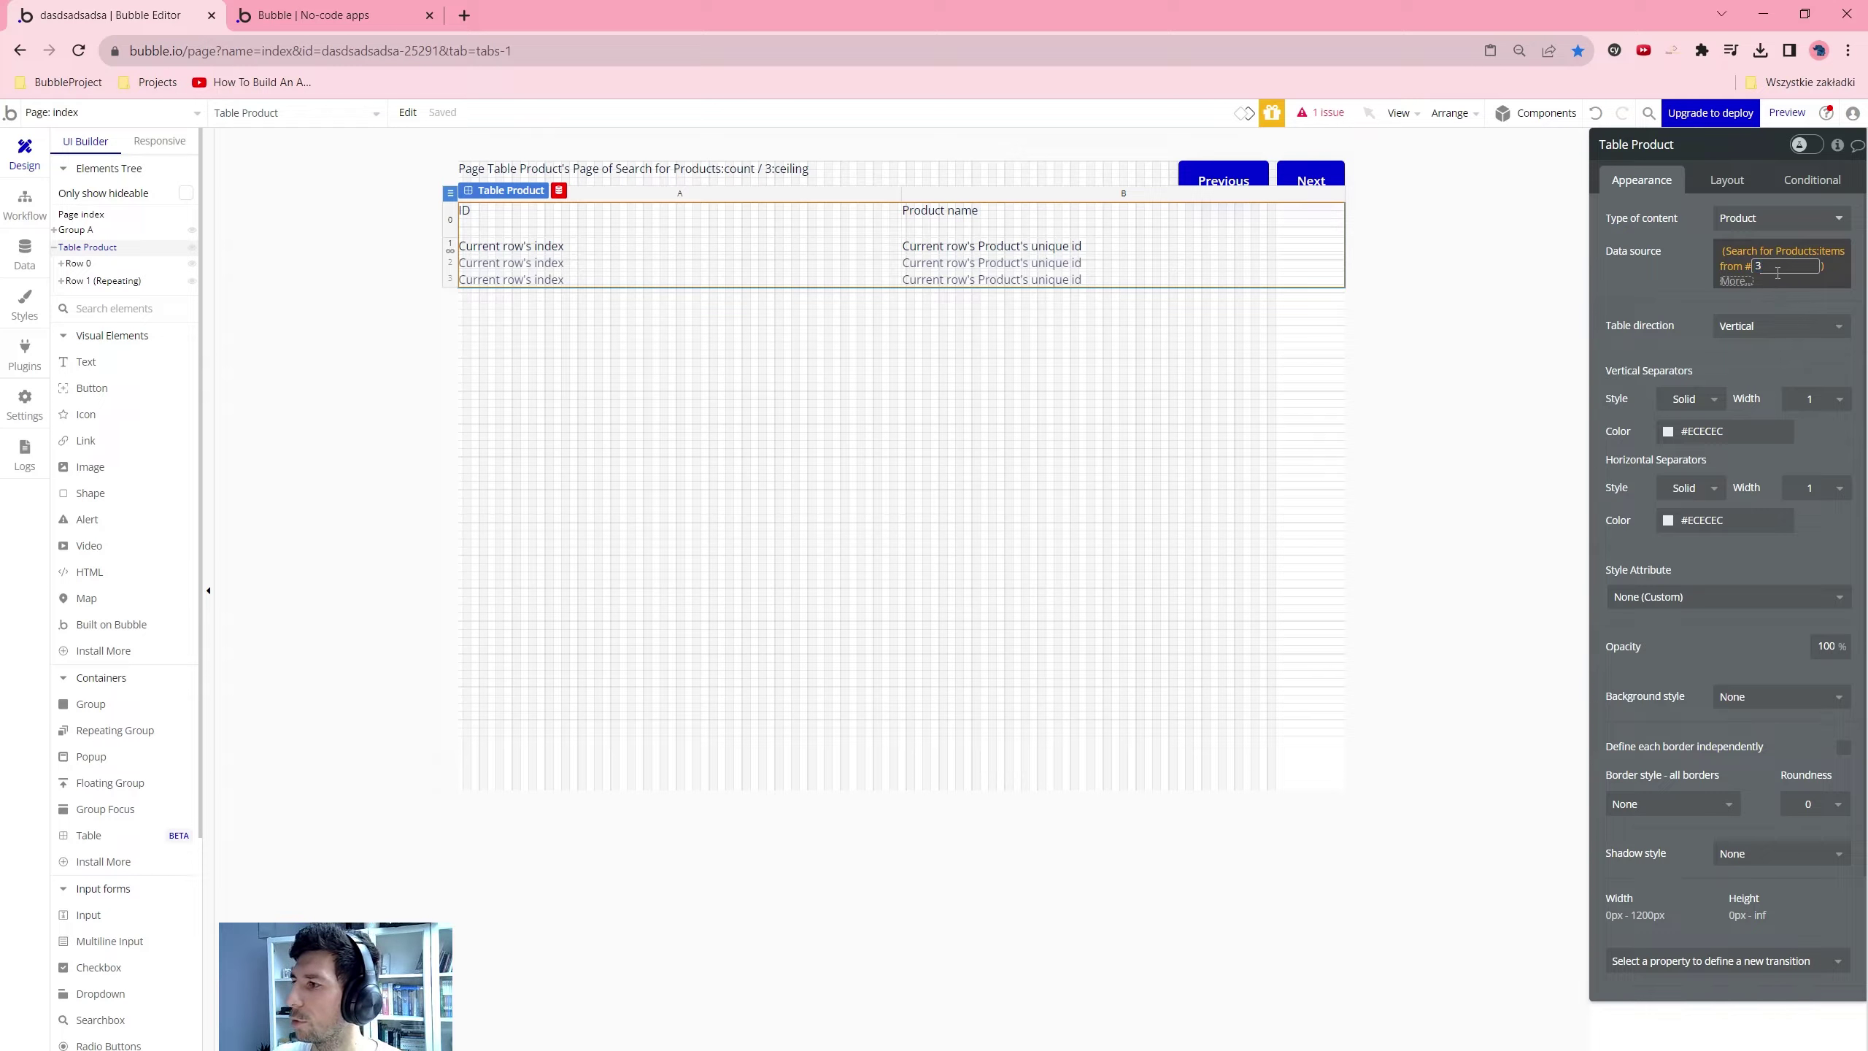
key(BackSpace)
click(1705, 236)
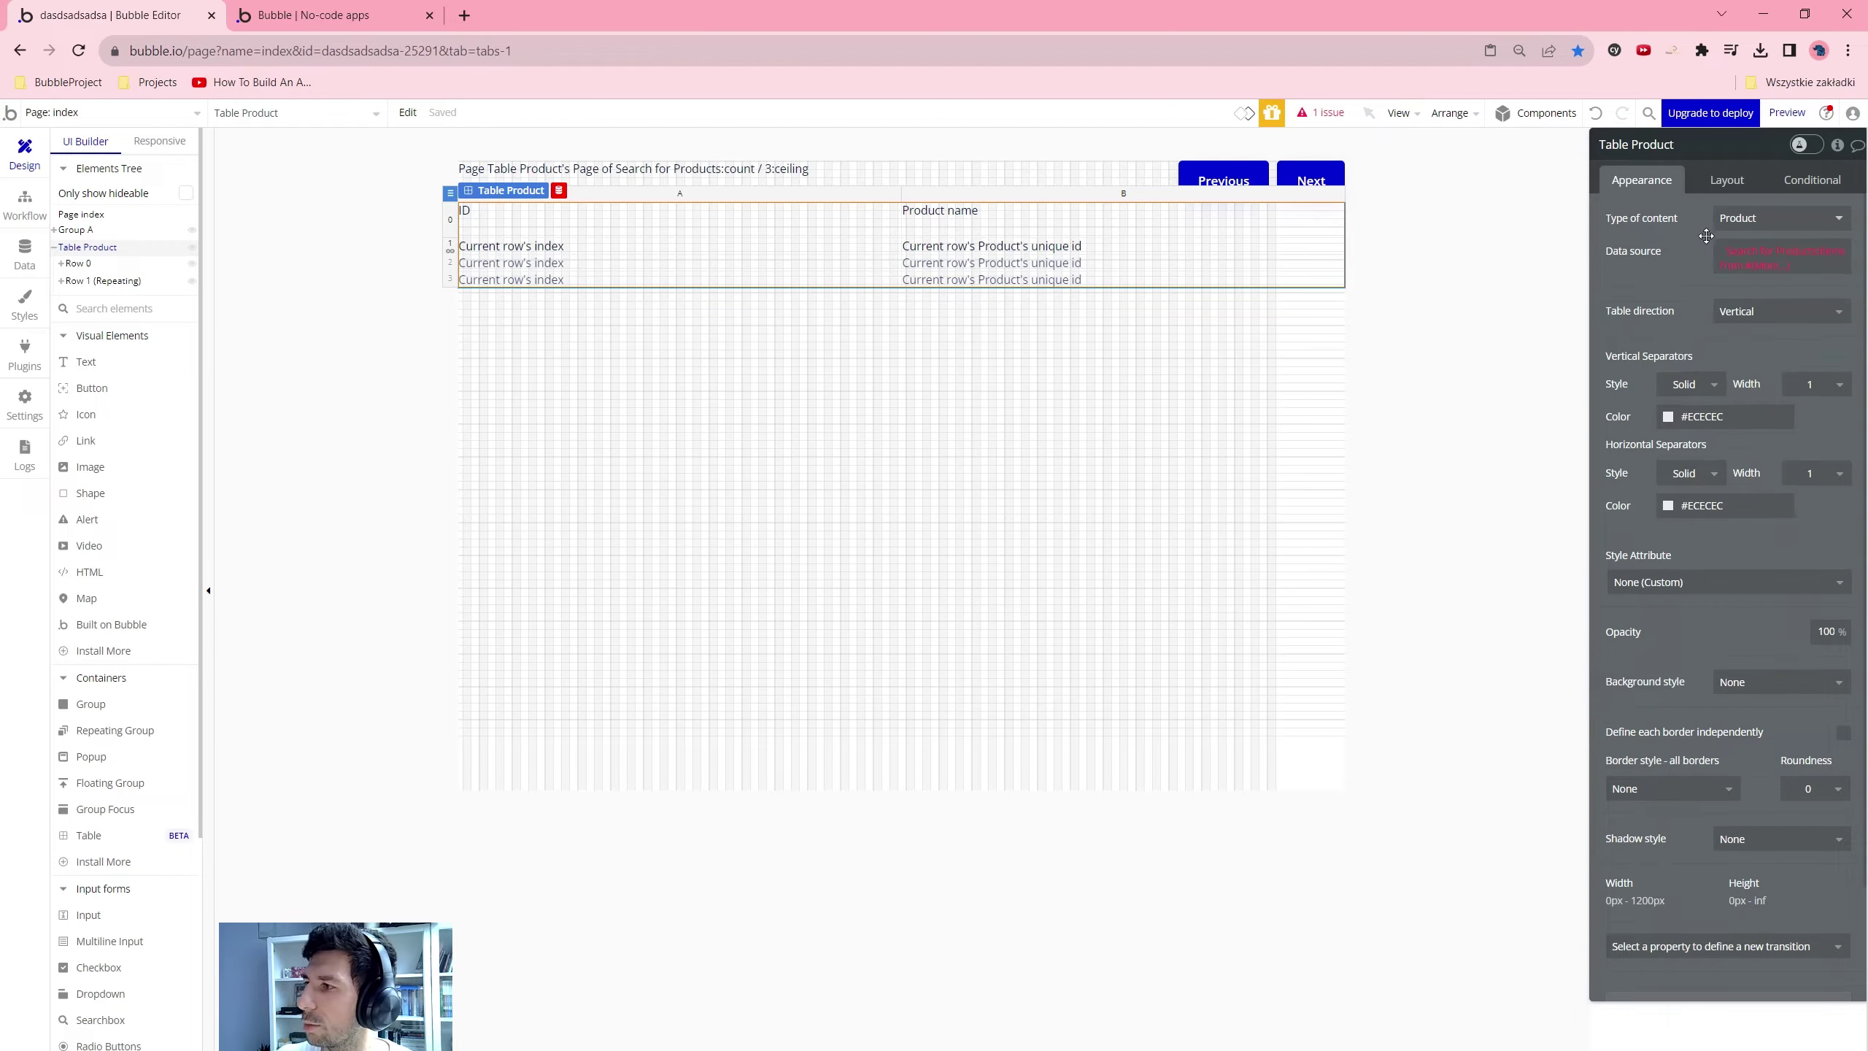
Create a custom state named Items of type number on Table Product, with default value 0
click(1837, 146)
click(1392, 257)
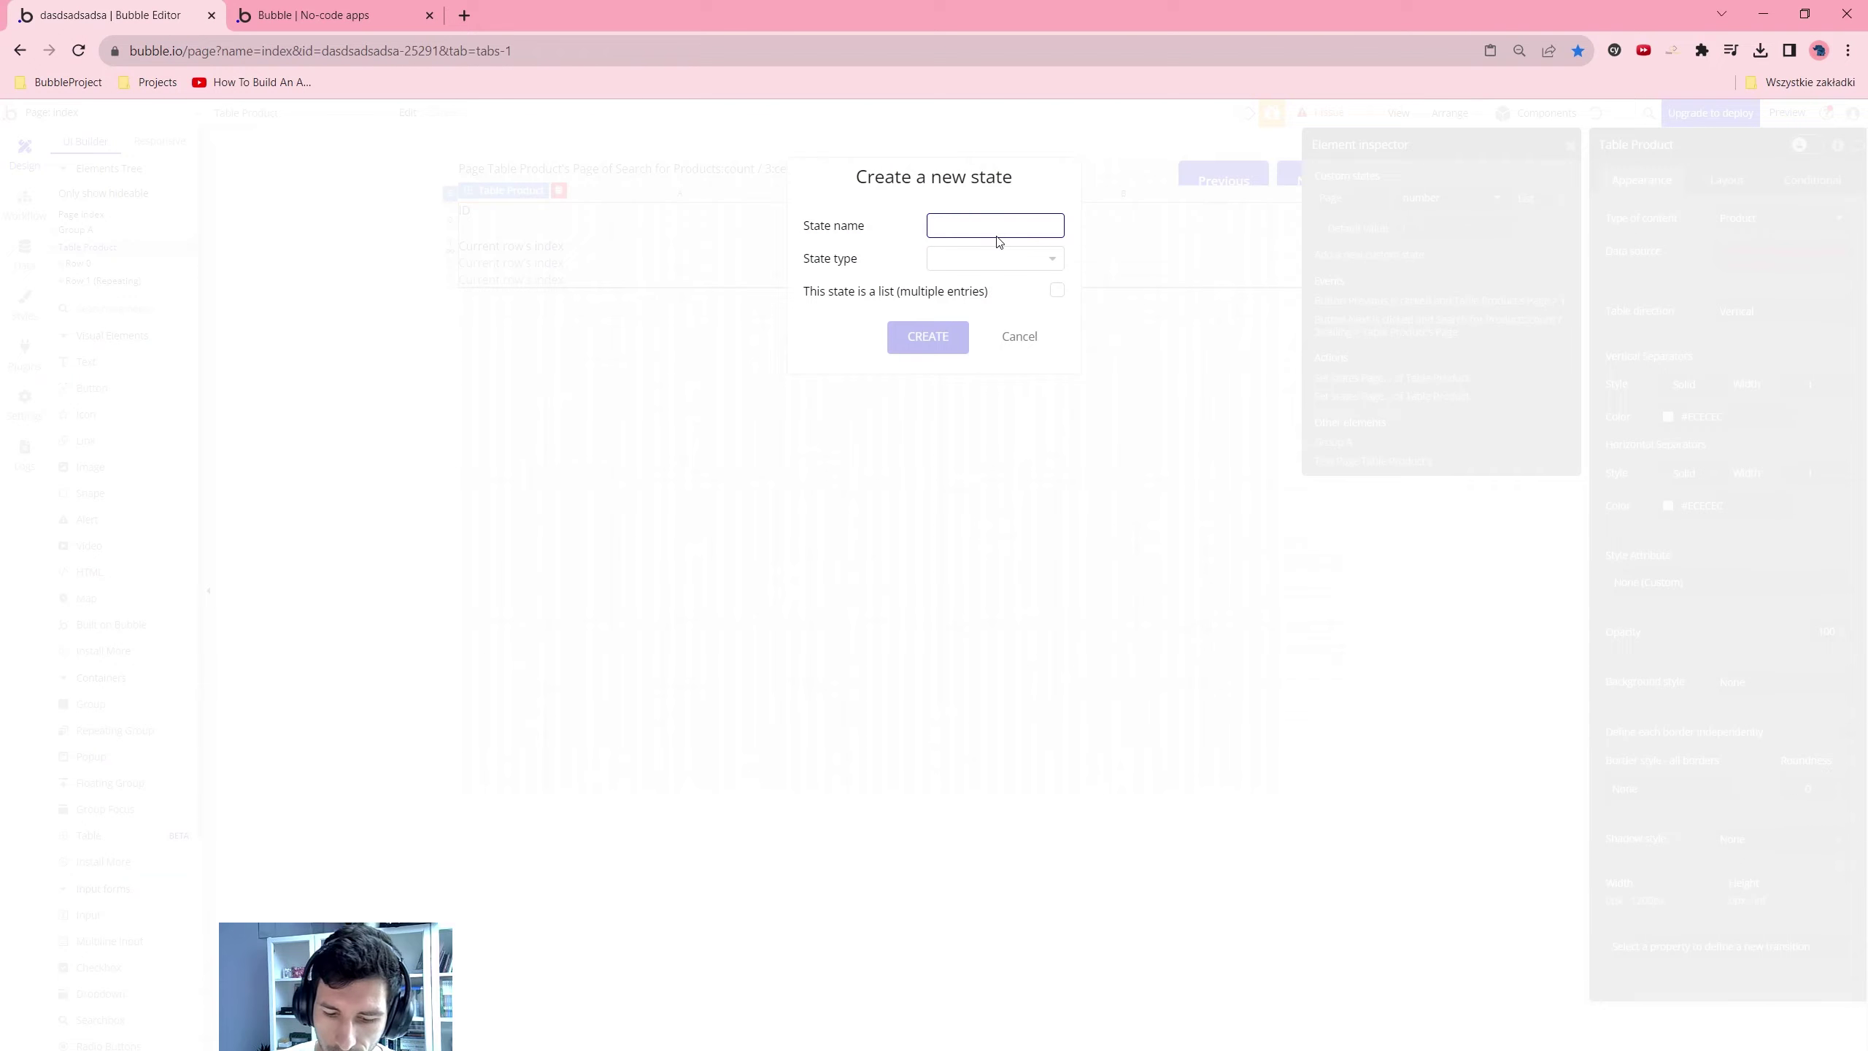
text(Items)
click(960, 258)
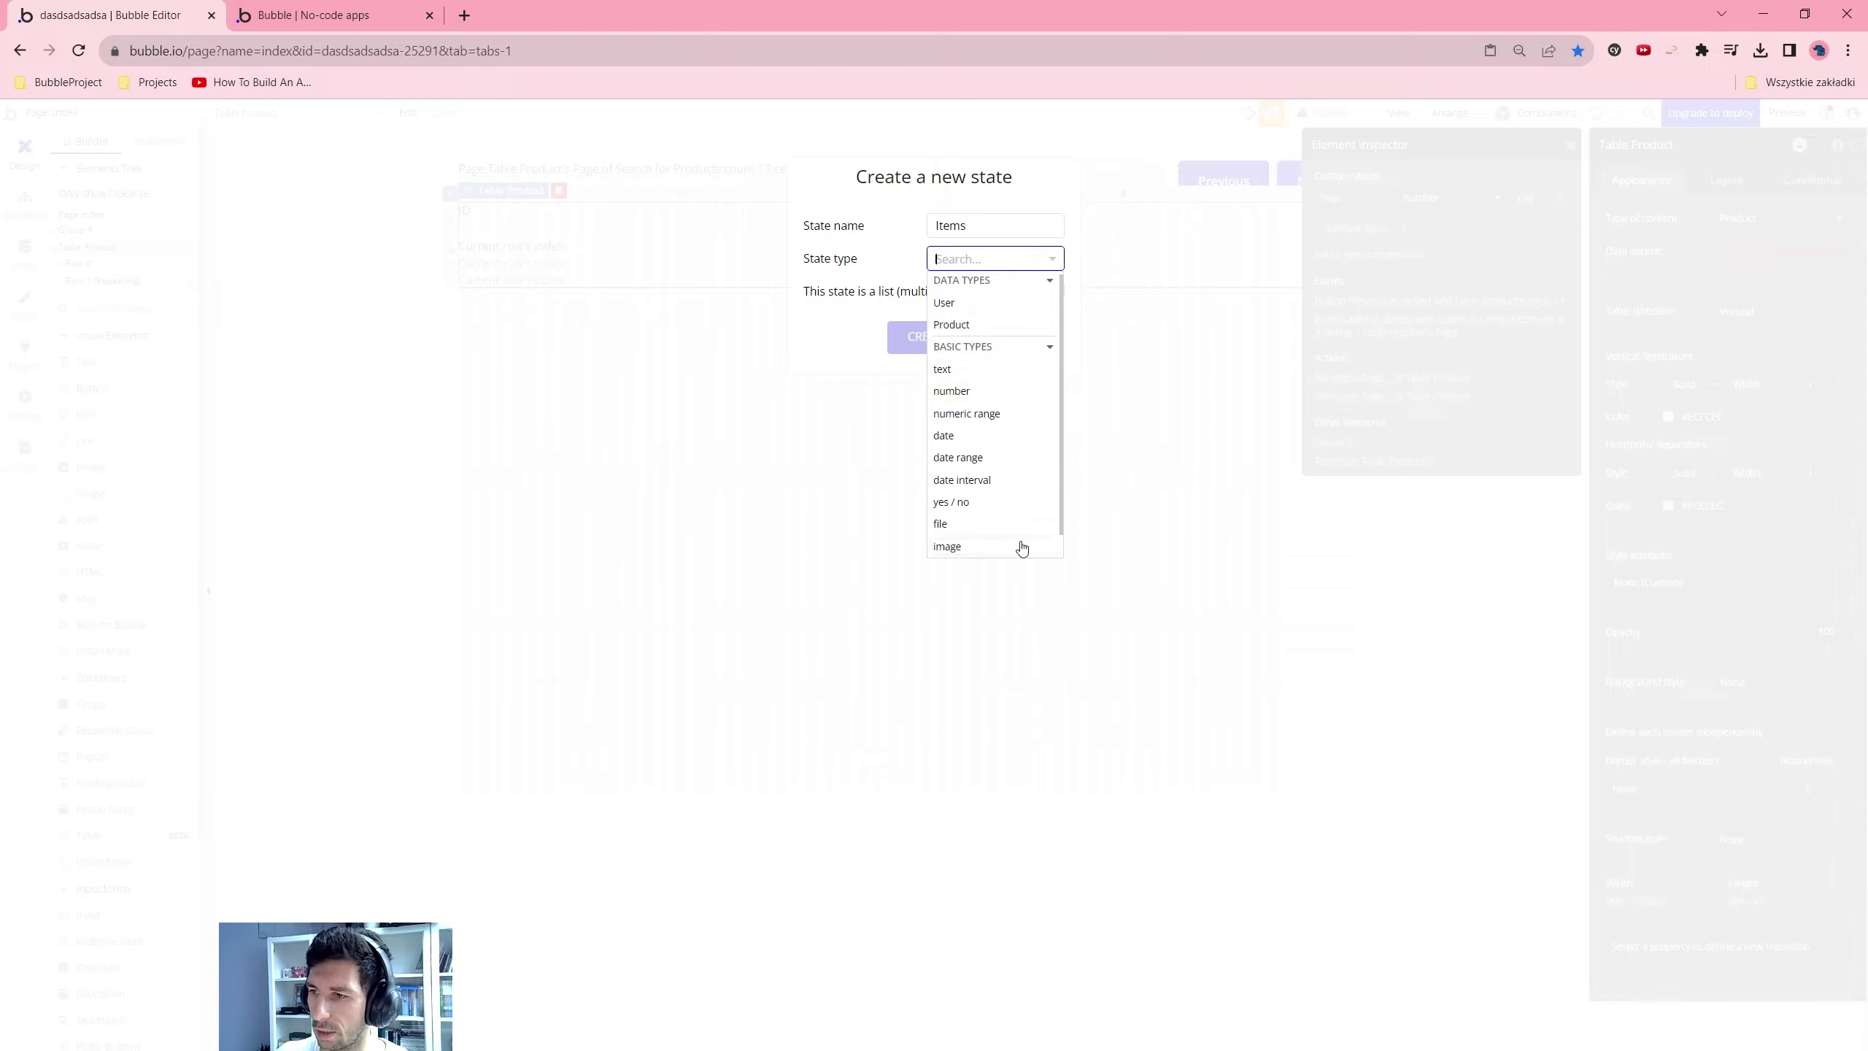
click(944, 372)
click(968, 259)
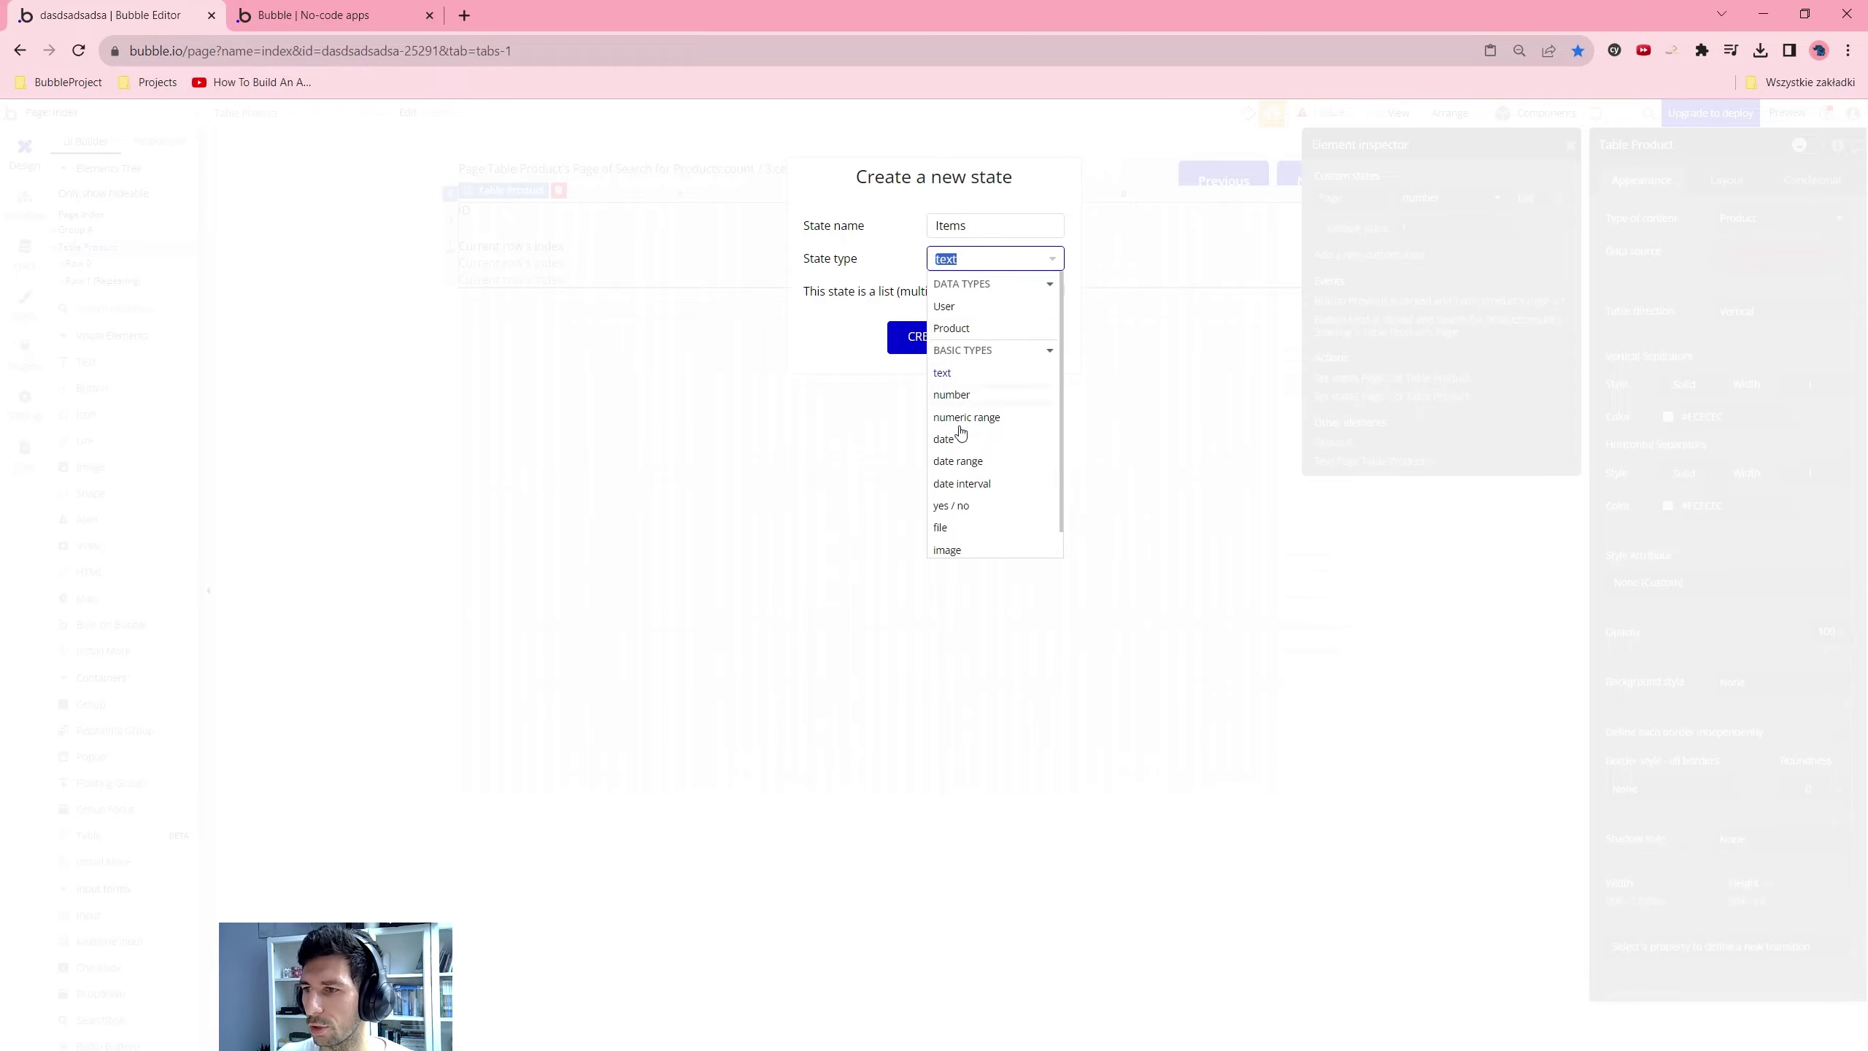
click(963, 398)
click(928, 336)
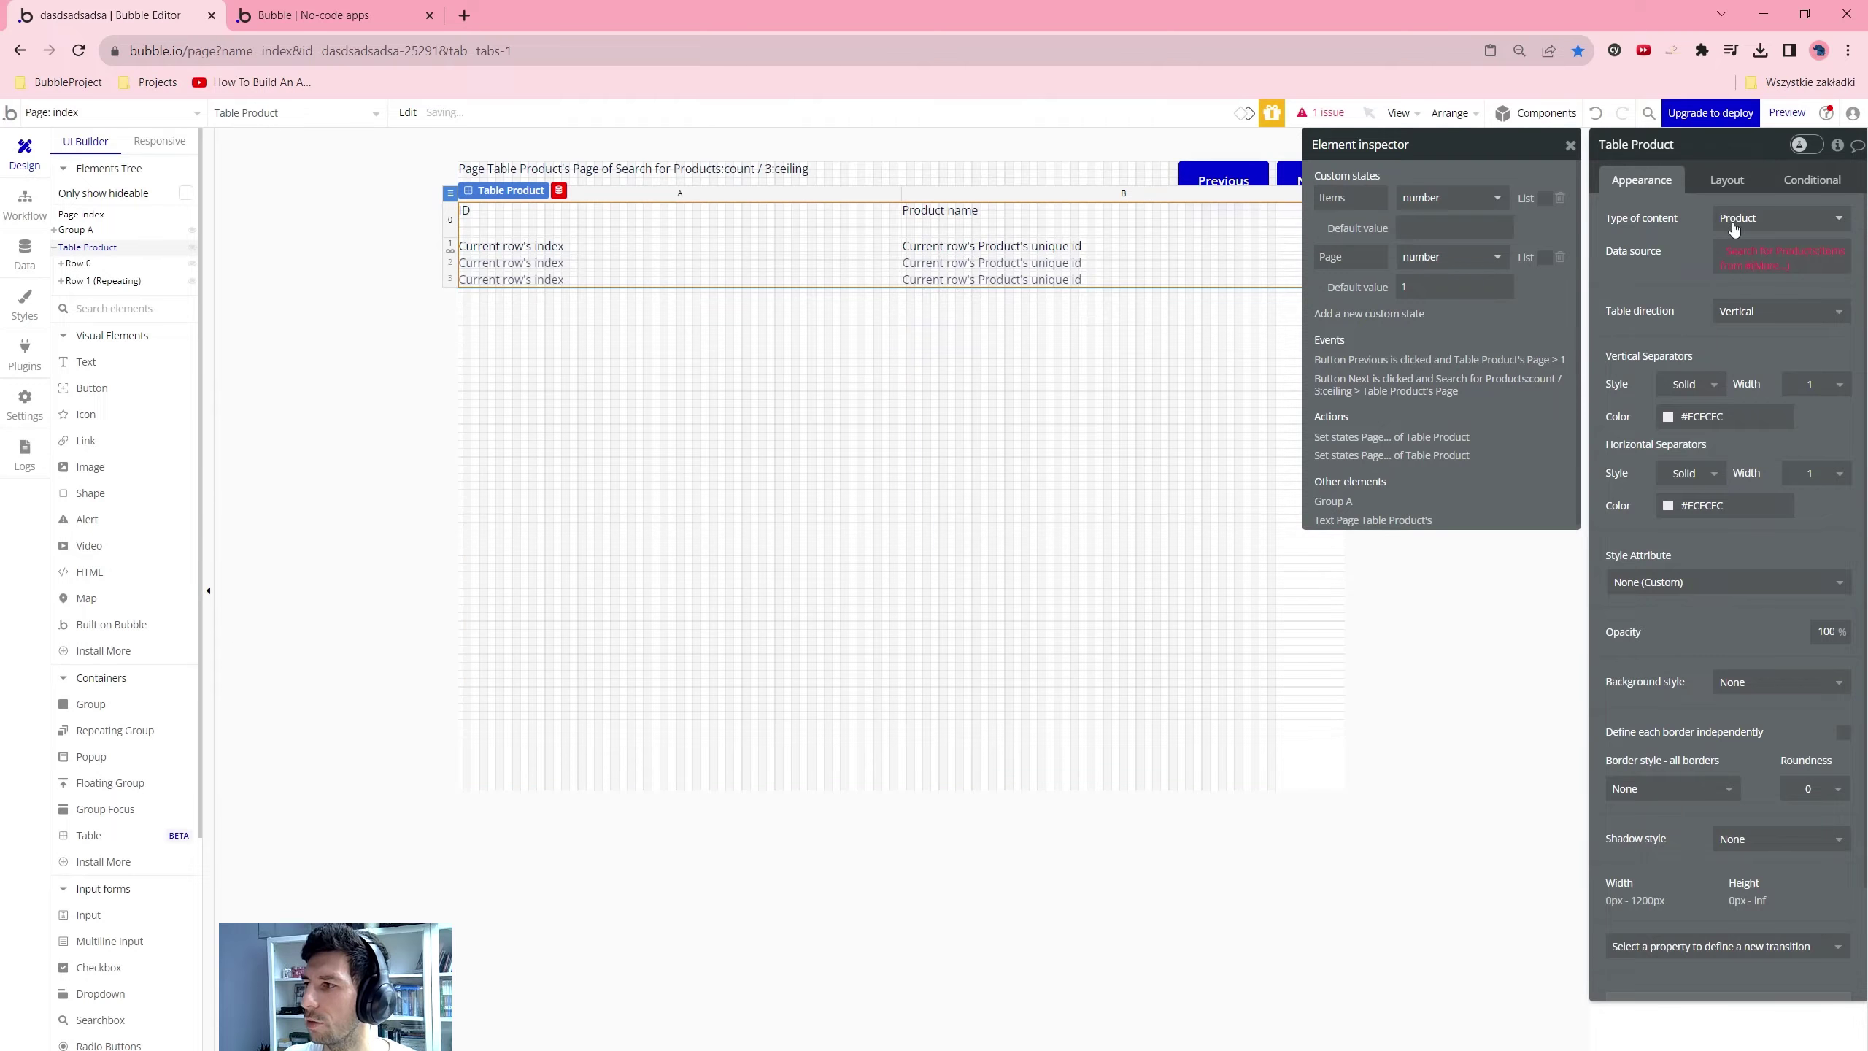
click(1463, 233)
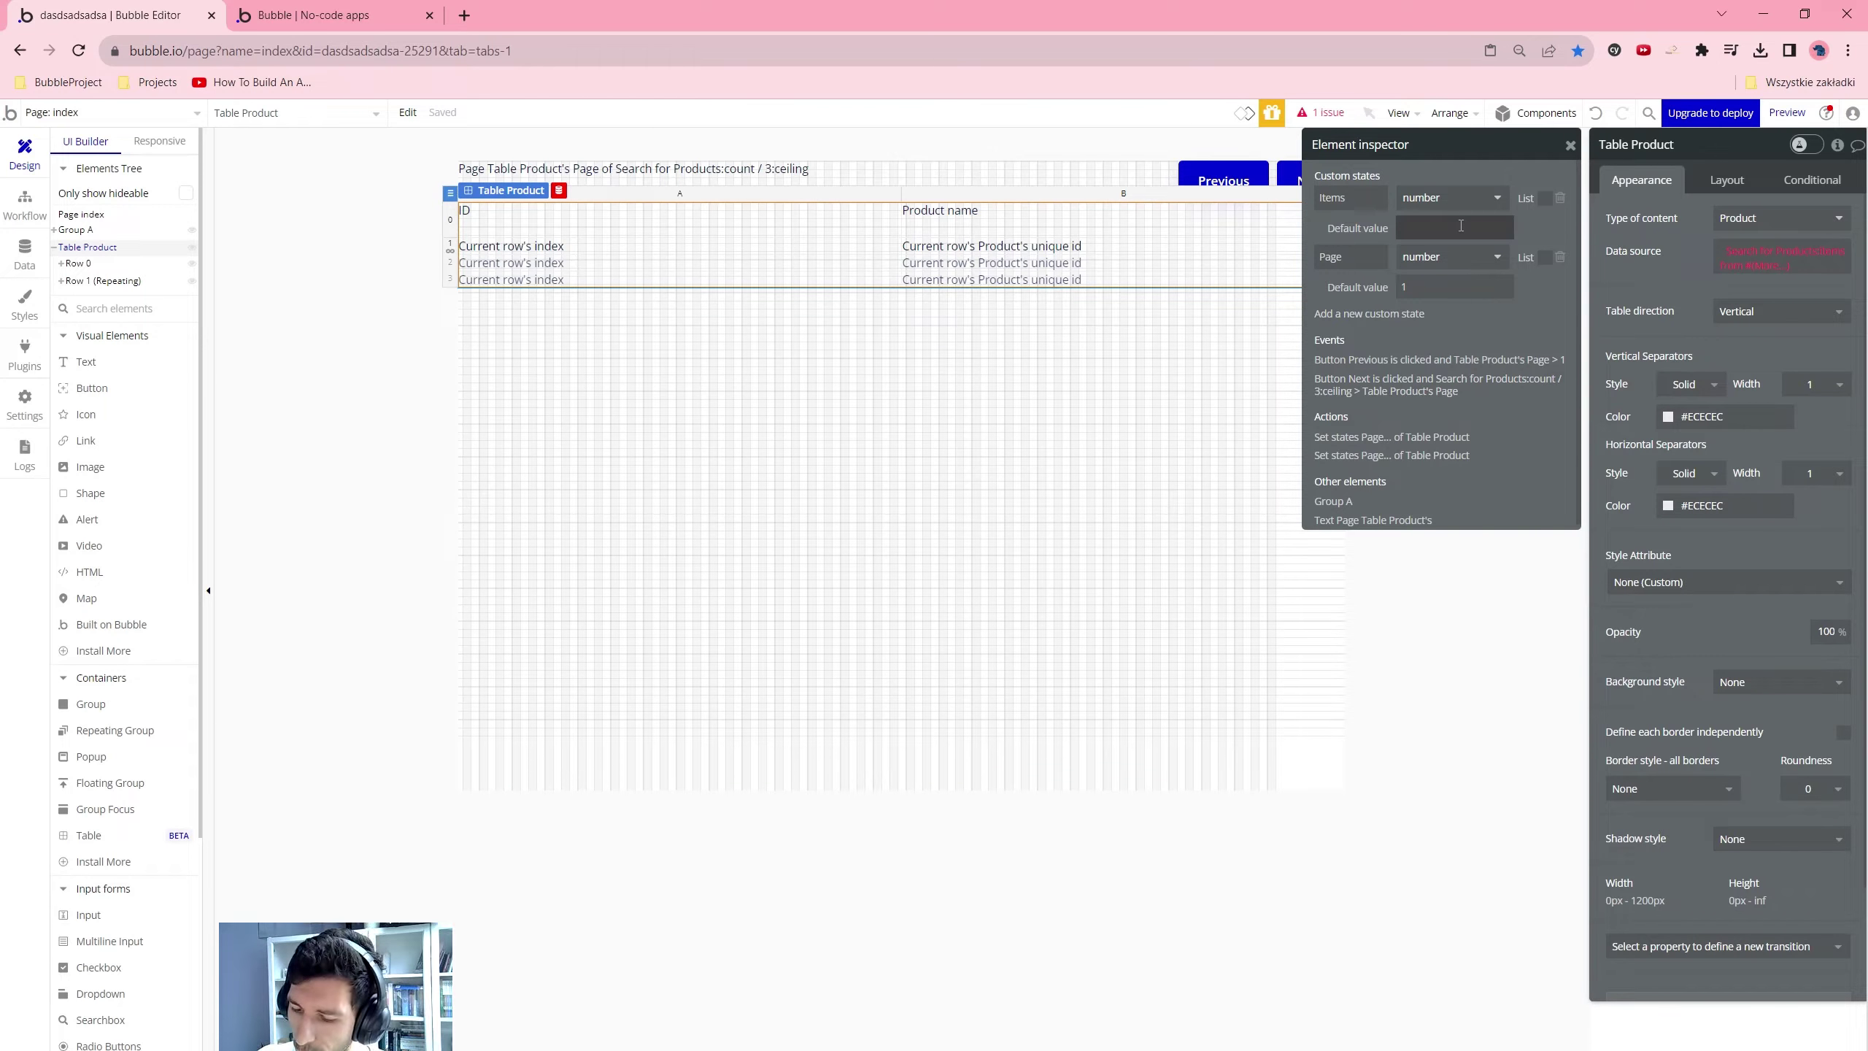
Complete the data source as Search for Products:items from #Table Product's Items, and re-enter 1 as the Page state's default value
click(1765, 278)
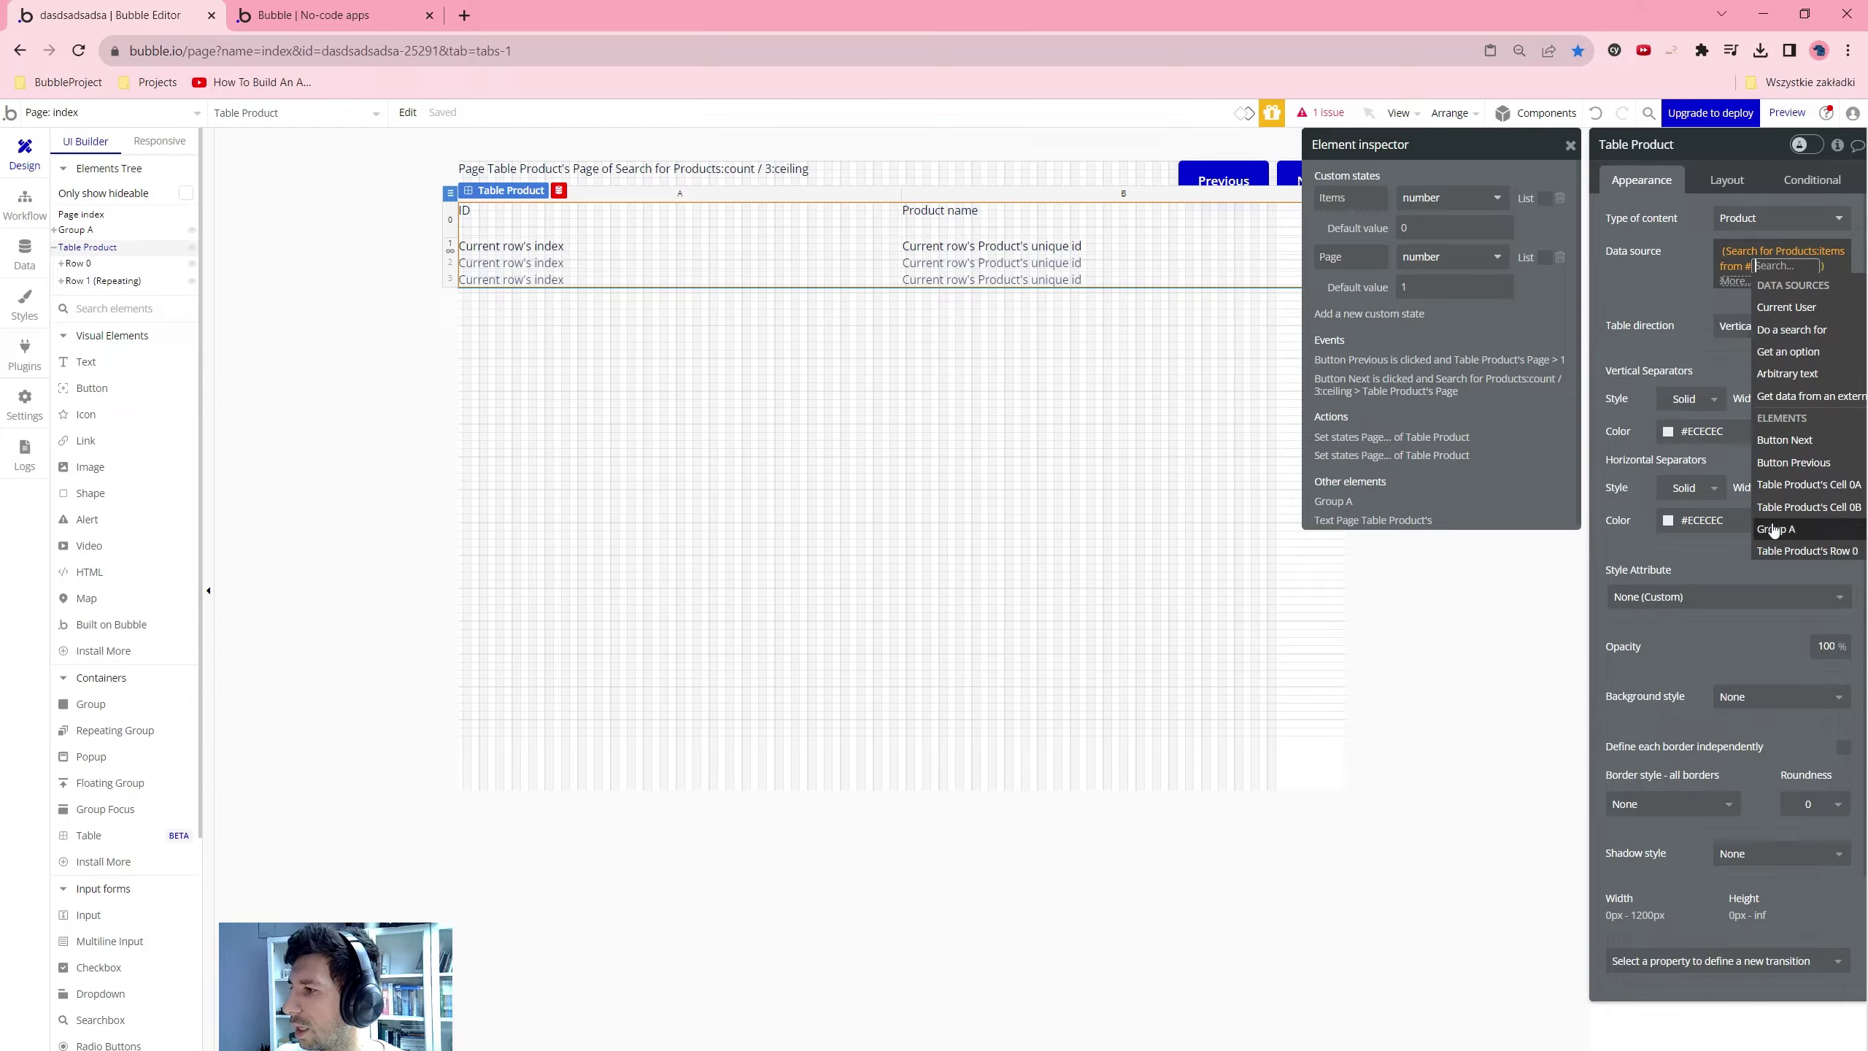
scroll(1802, 507, down, 2)
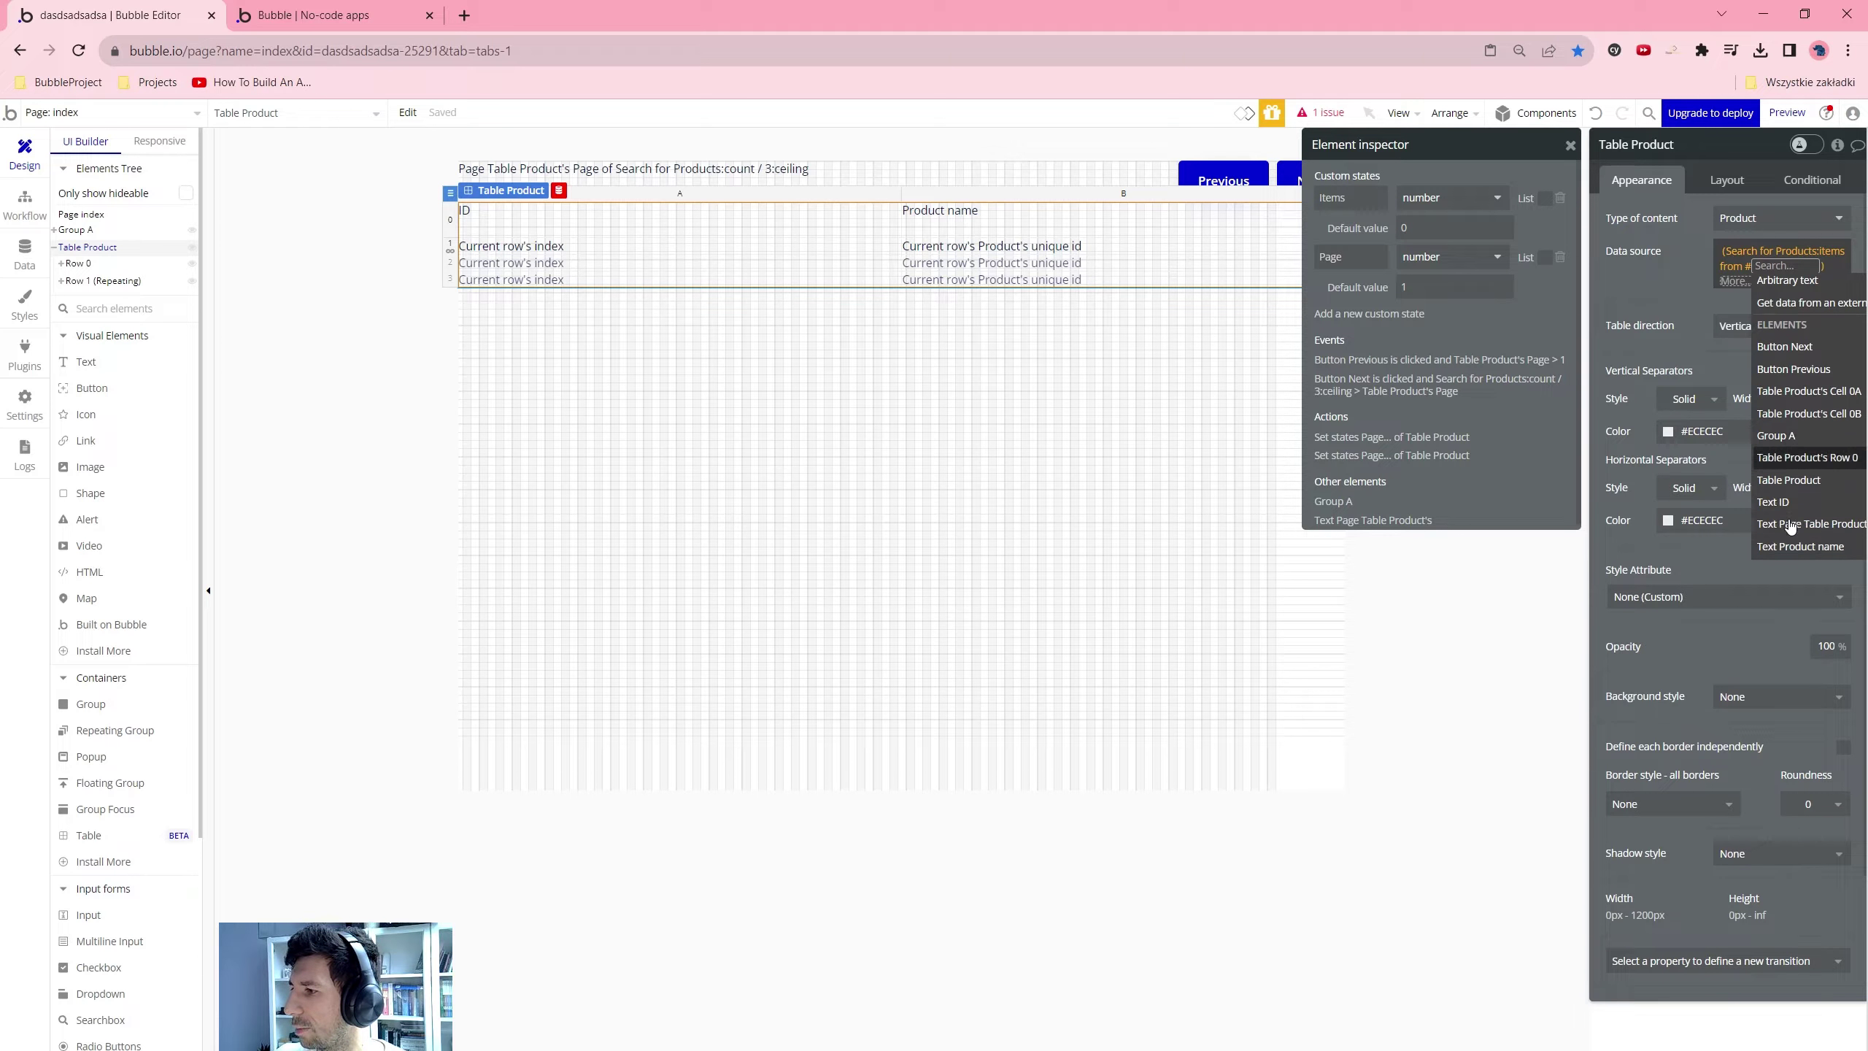
click(1806, 479)
click(1743, 398)
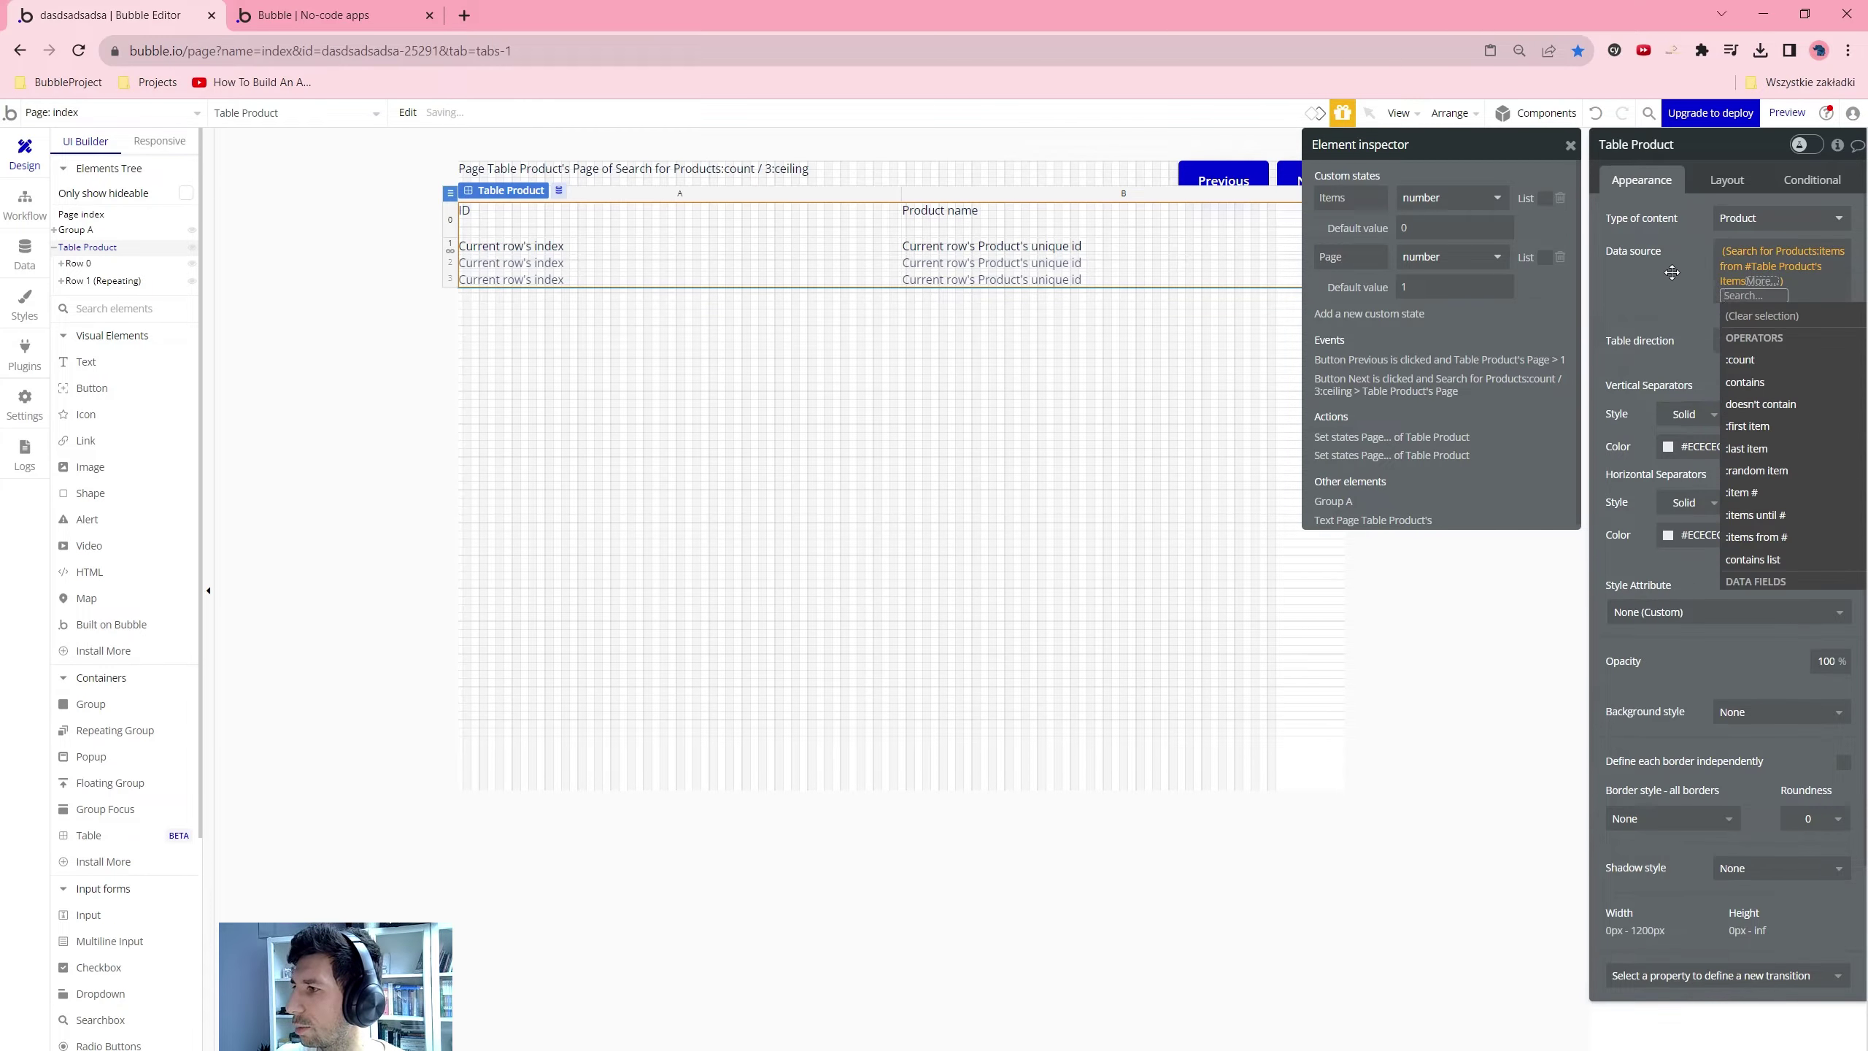
click(1672, 272)
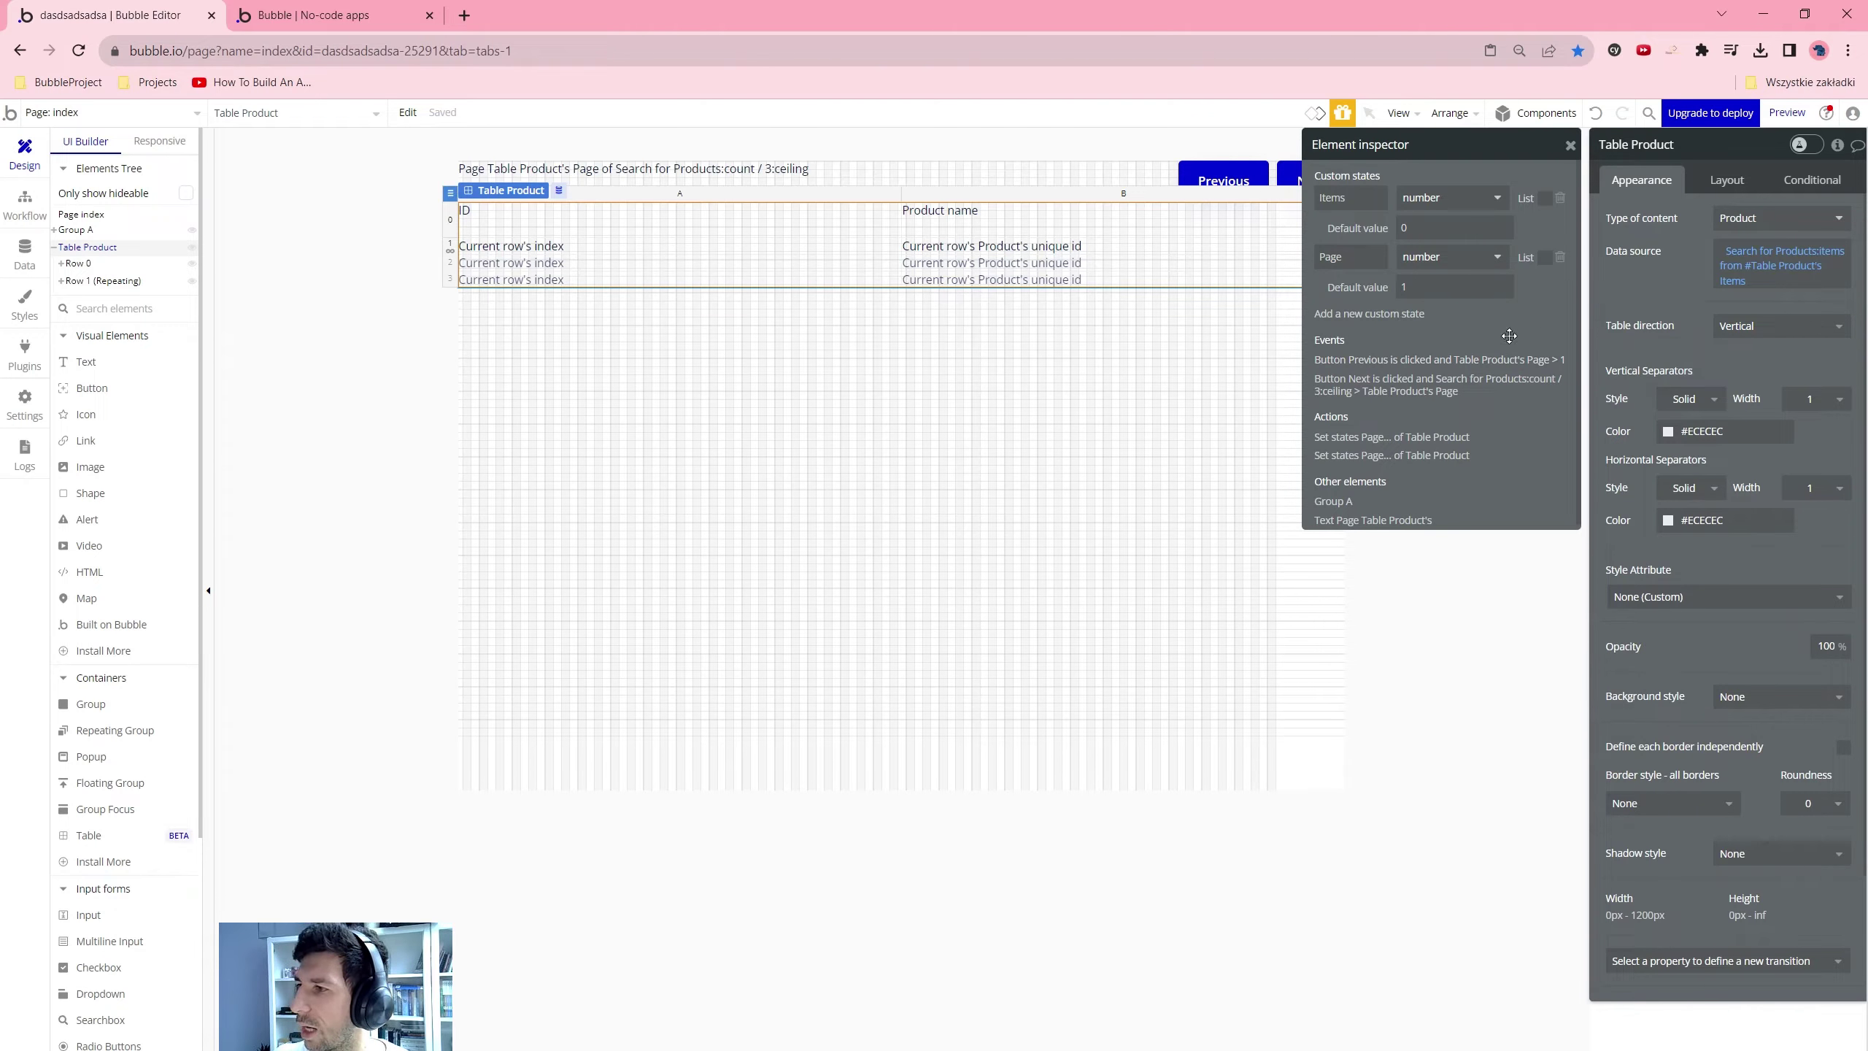
click(1450, 292)
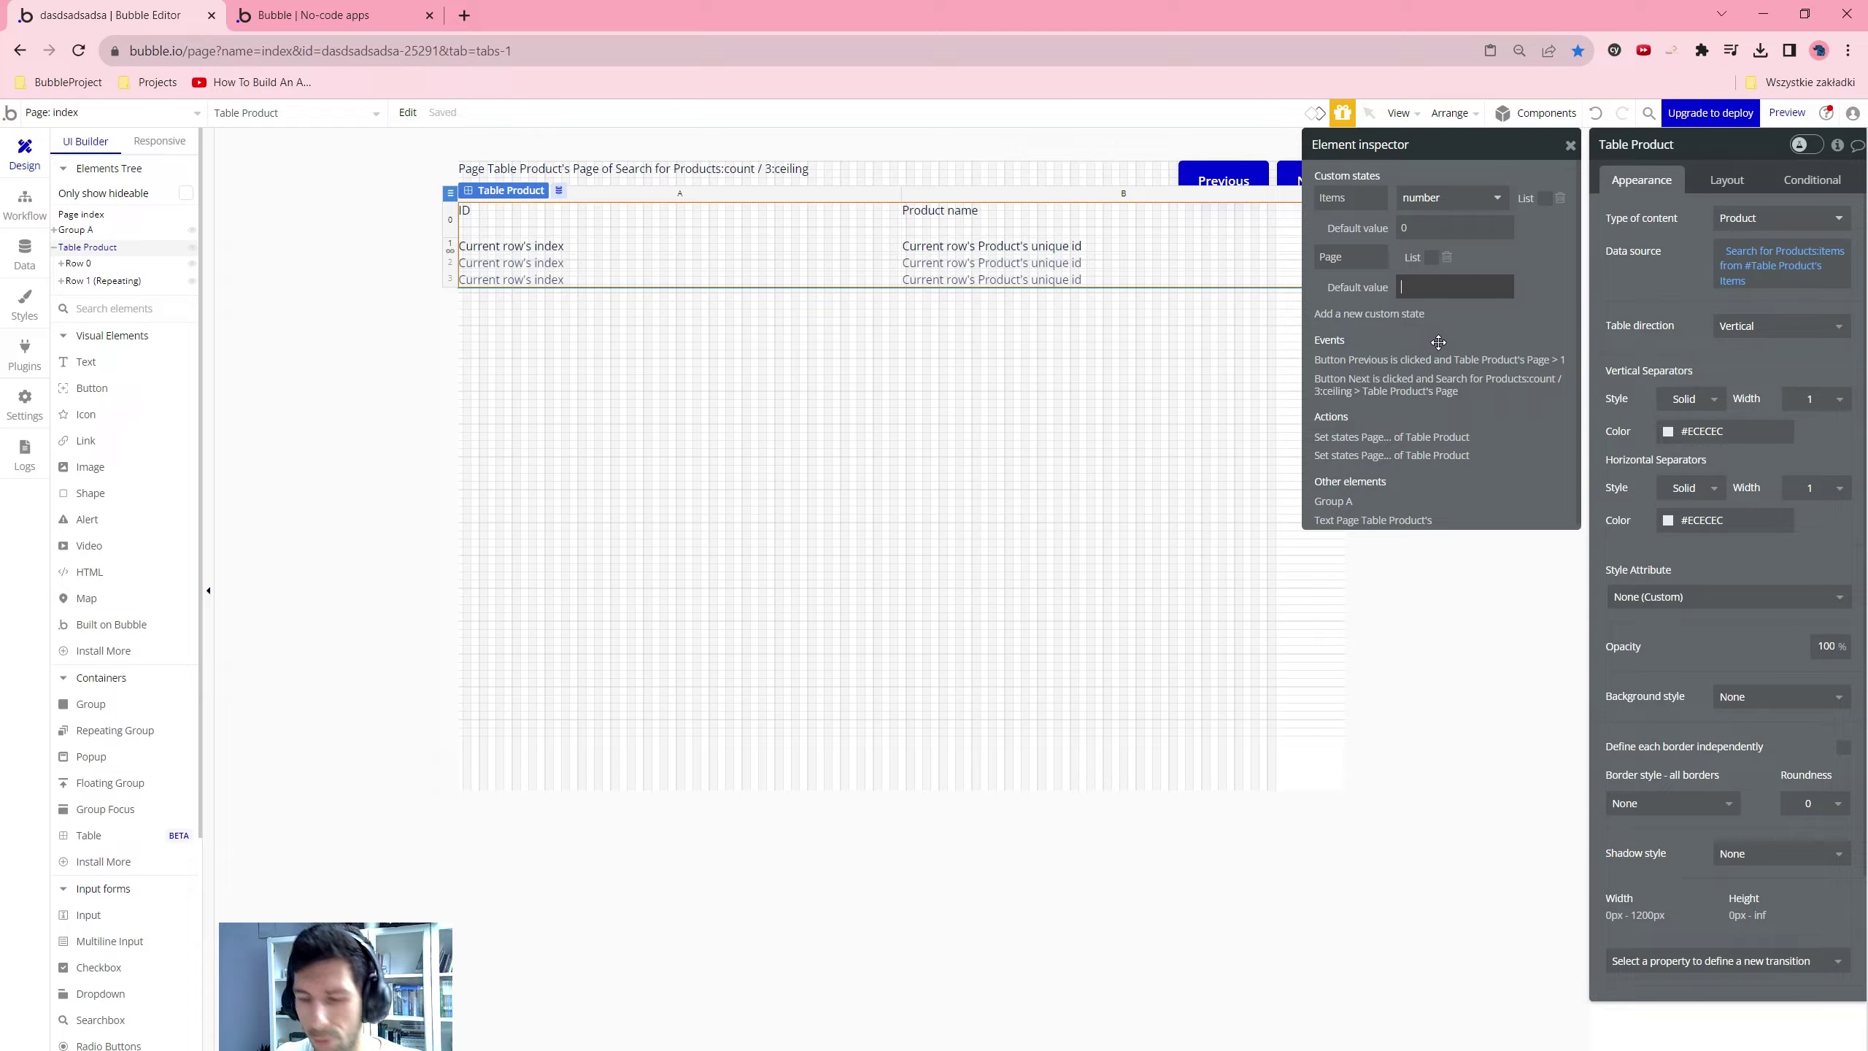
key(Tab)
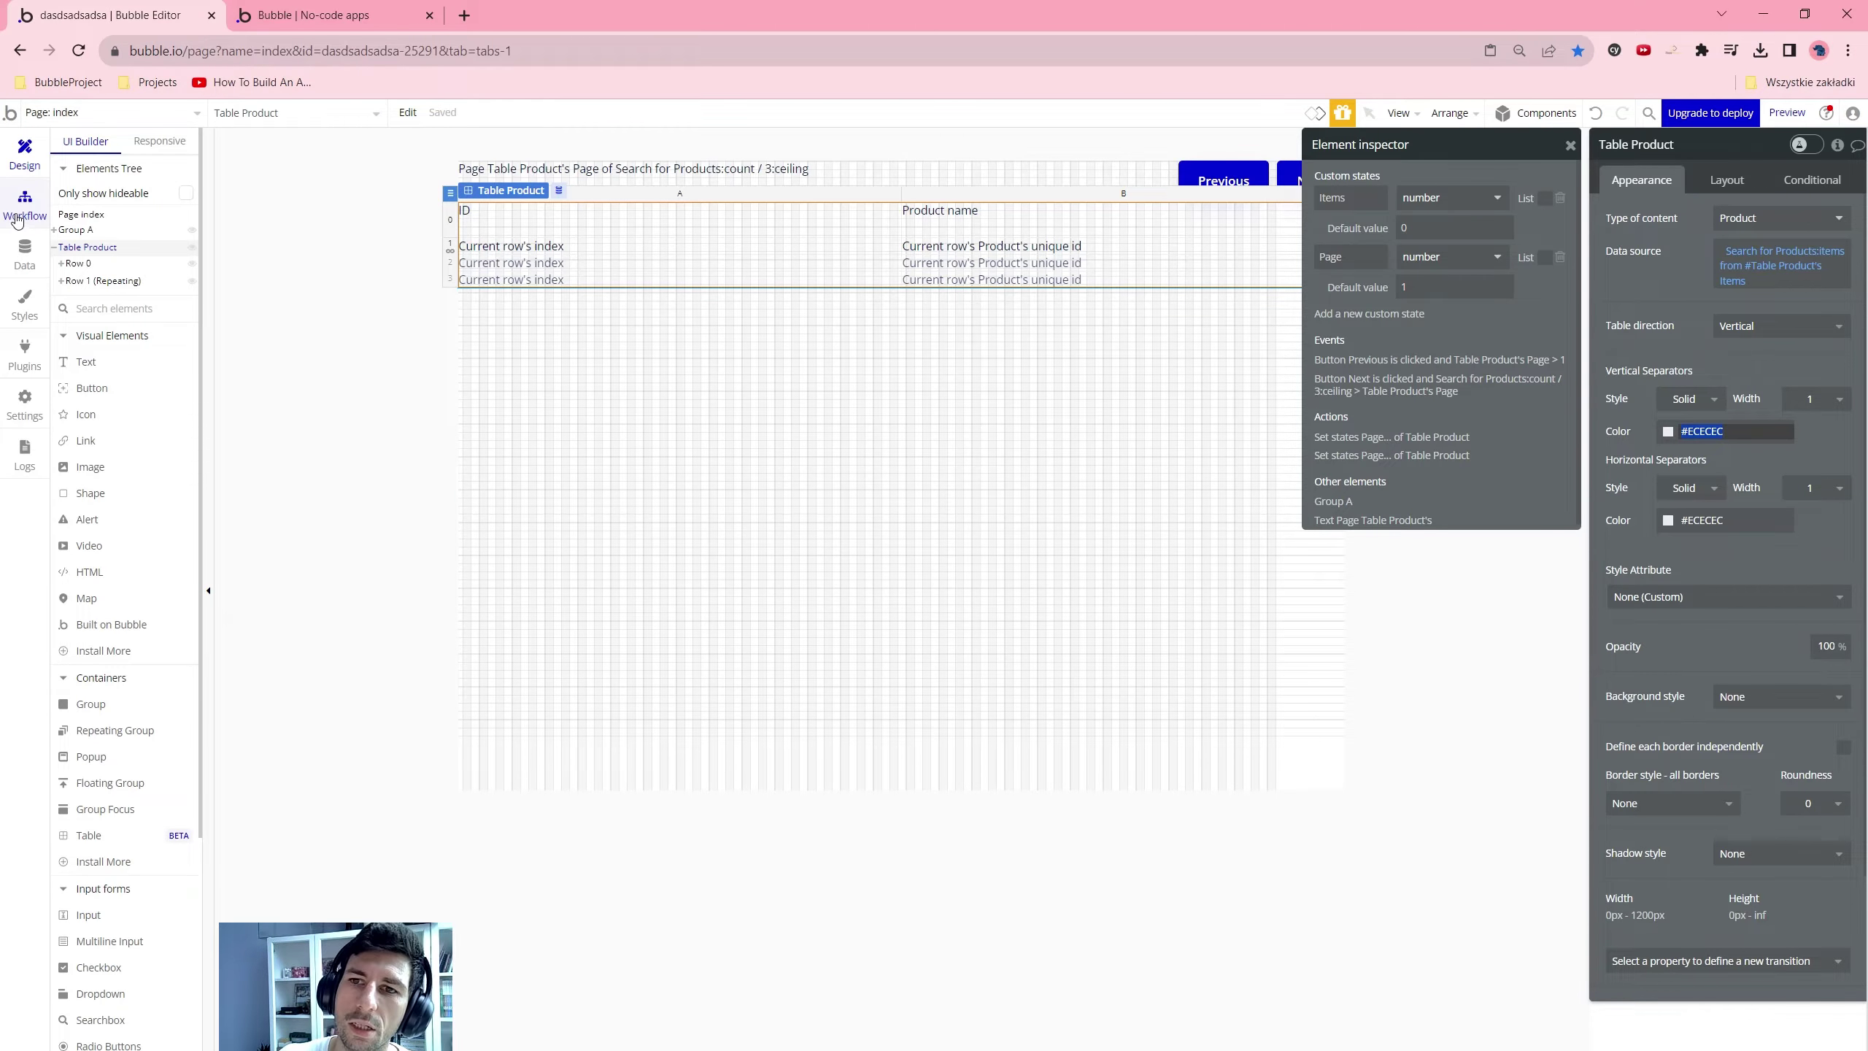
Add the Items custom state to the Button Next workflow's Set state action and open its value for editing
click(24, 254)
click(36, 221)
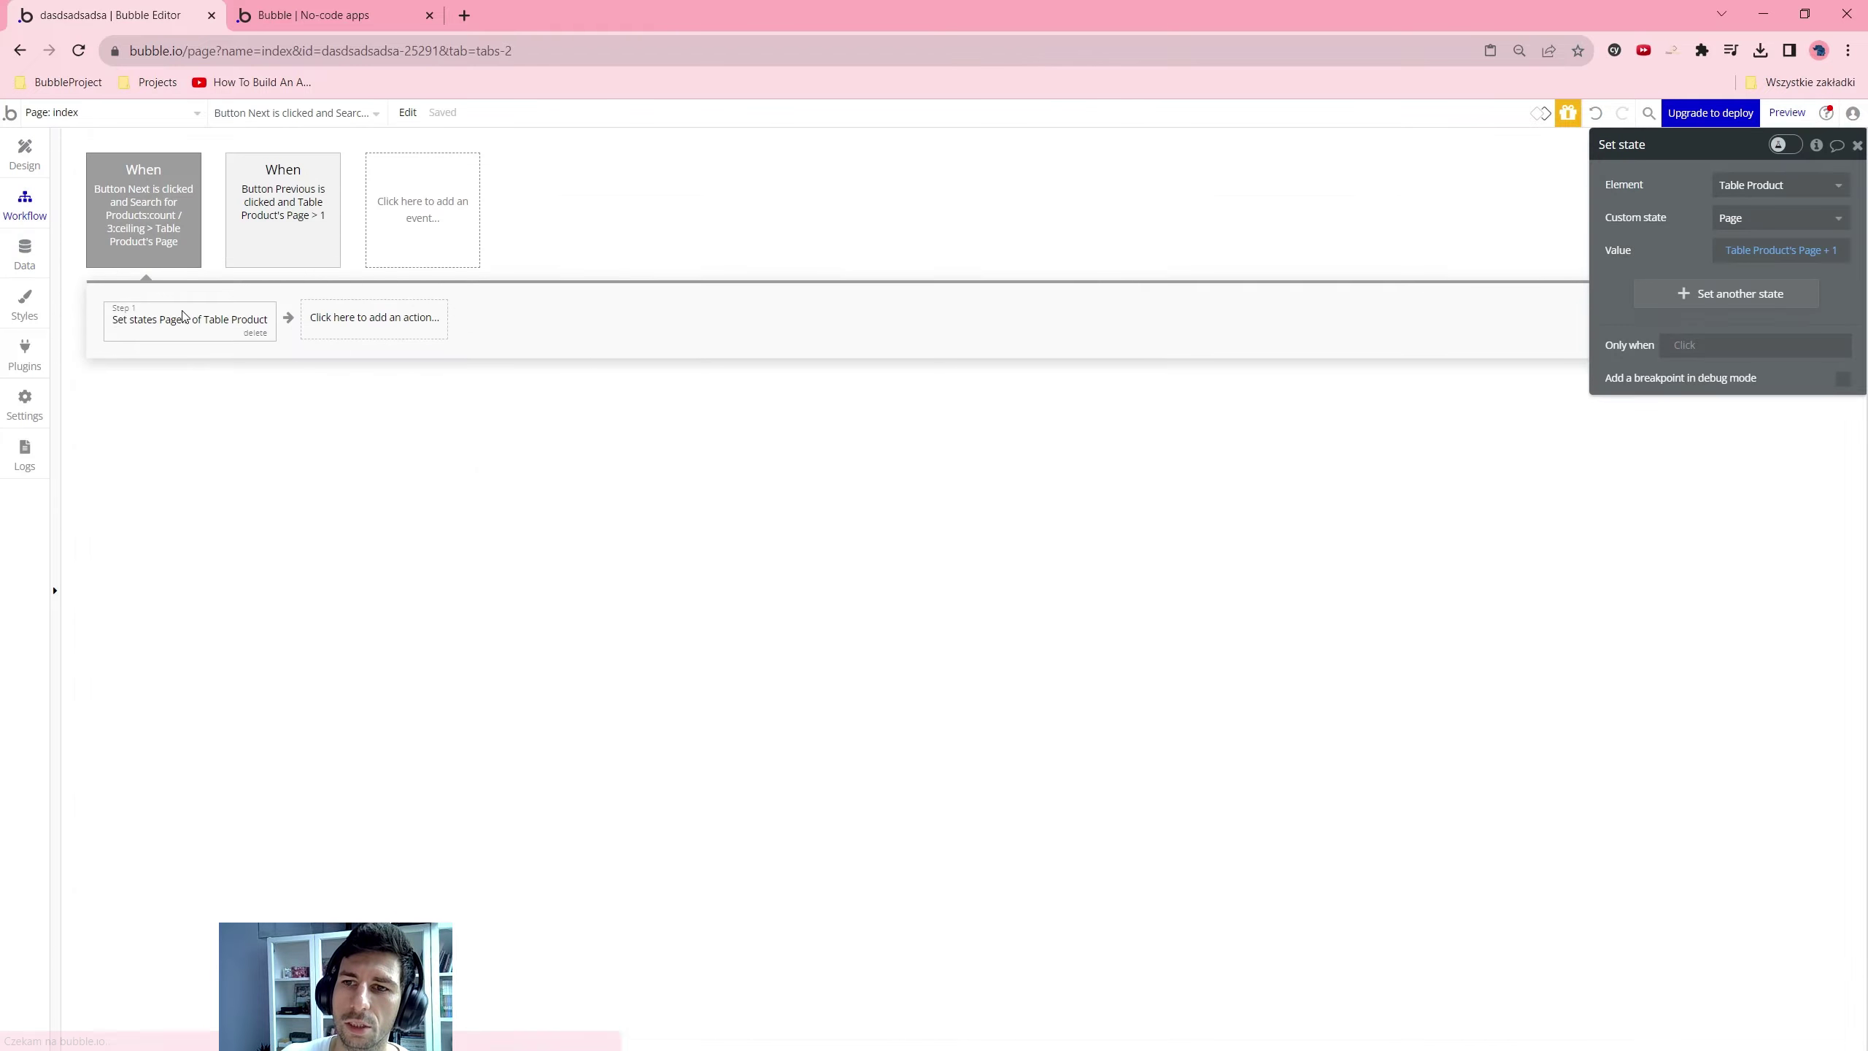
click(1707, 288)
click(1757, 283)
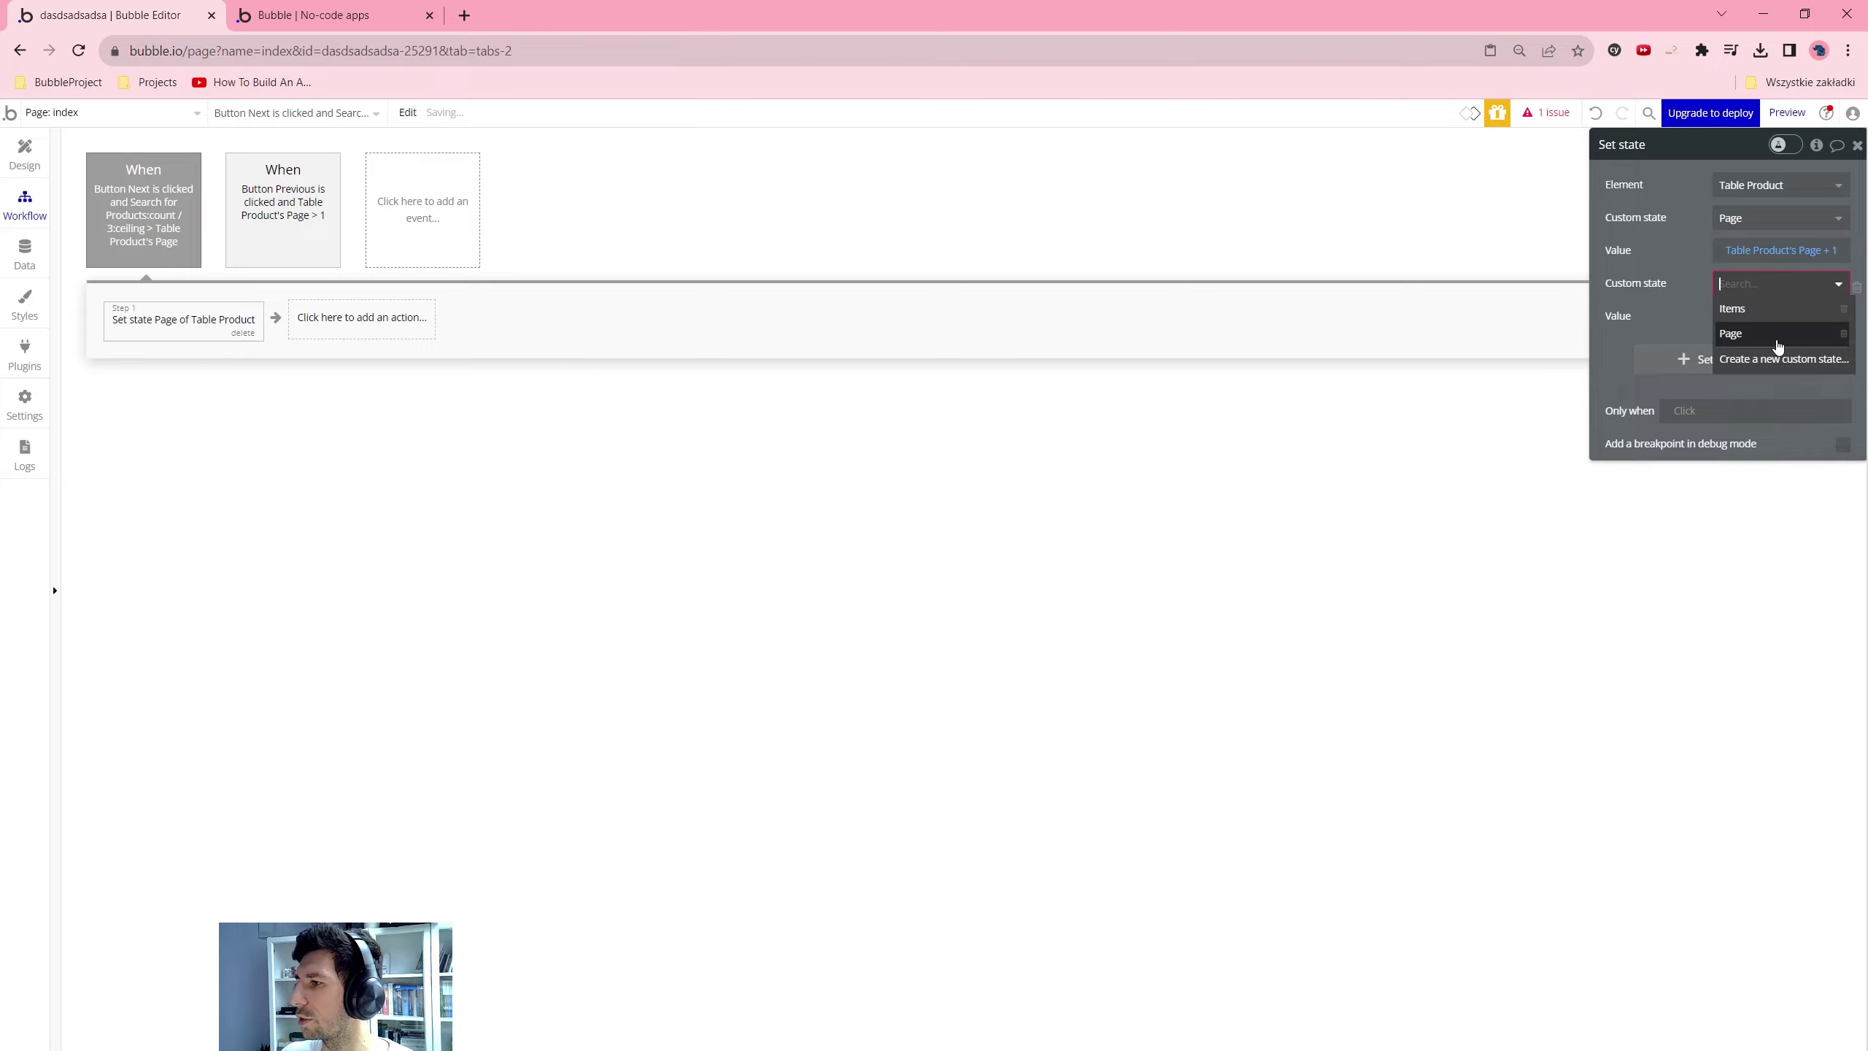
click(1769, 310)
click(1735, 321)
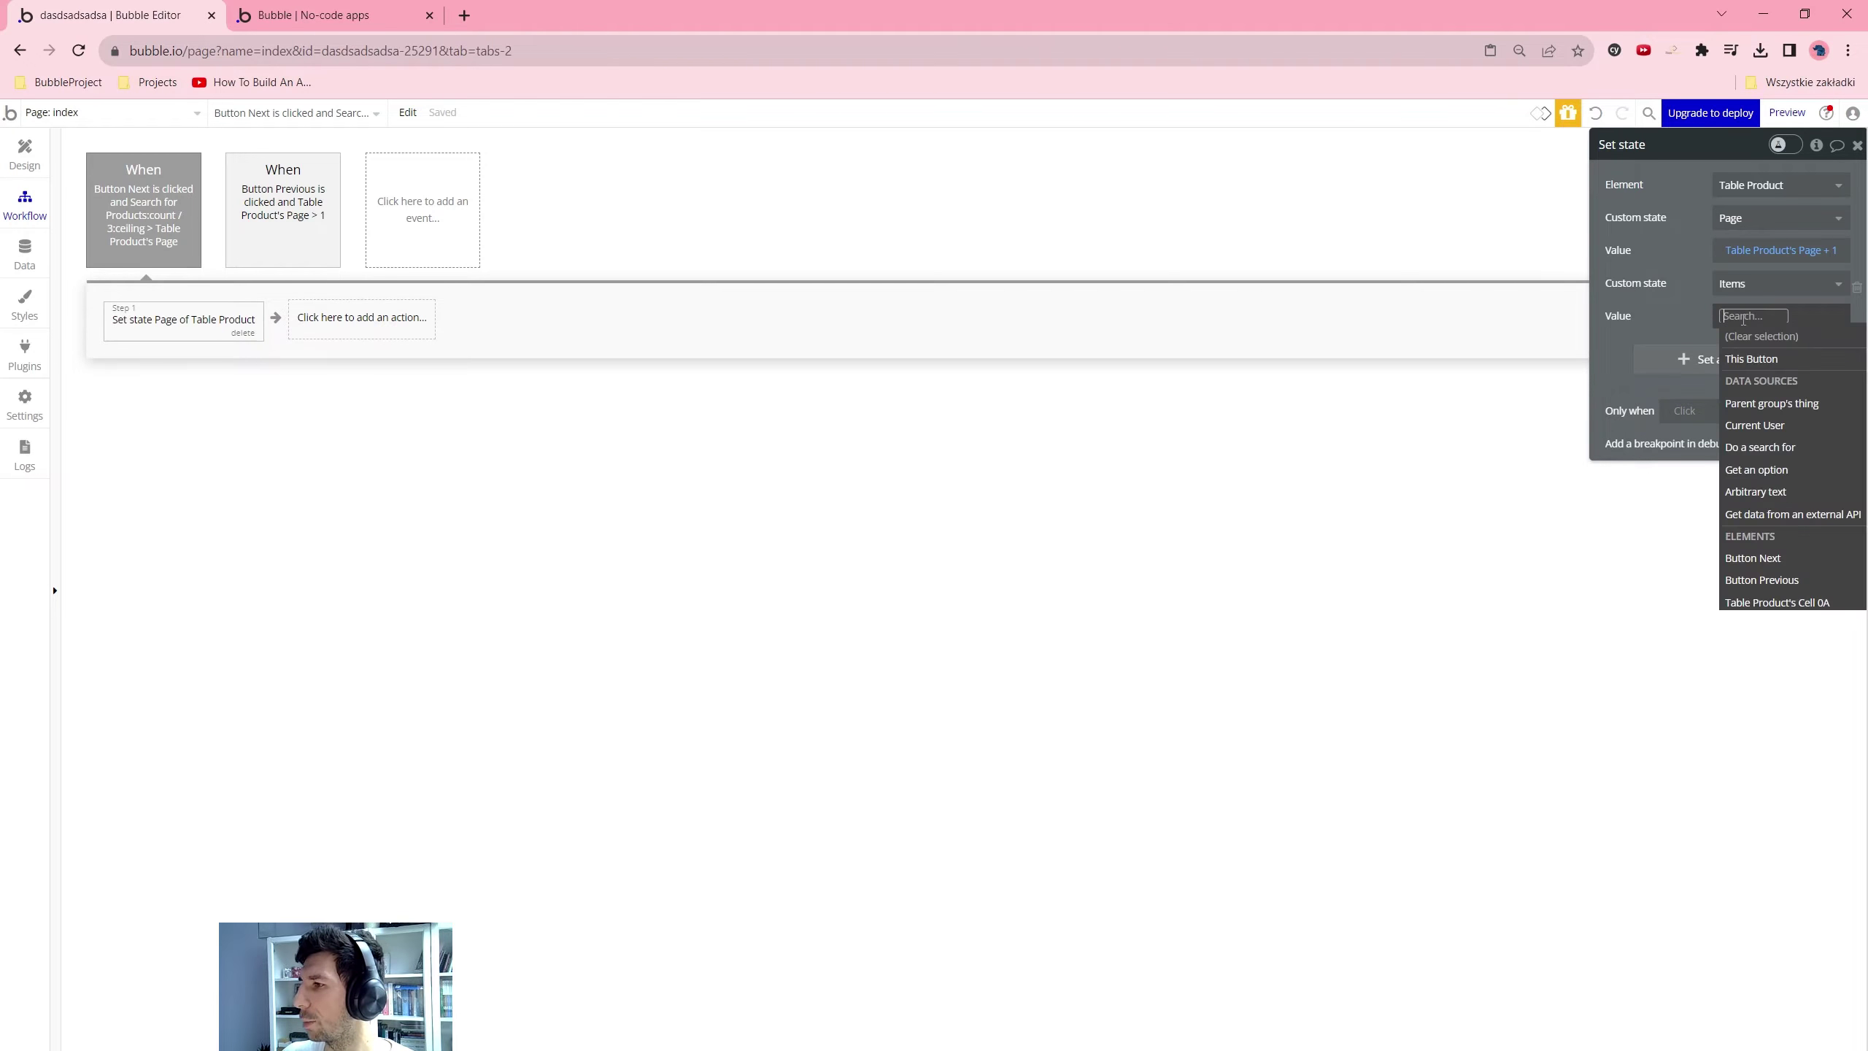
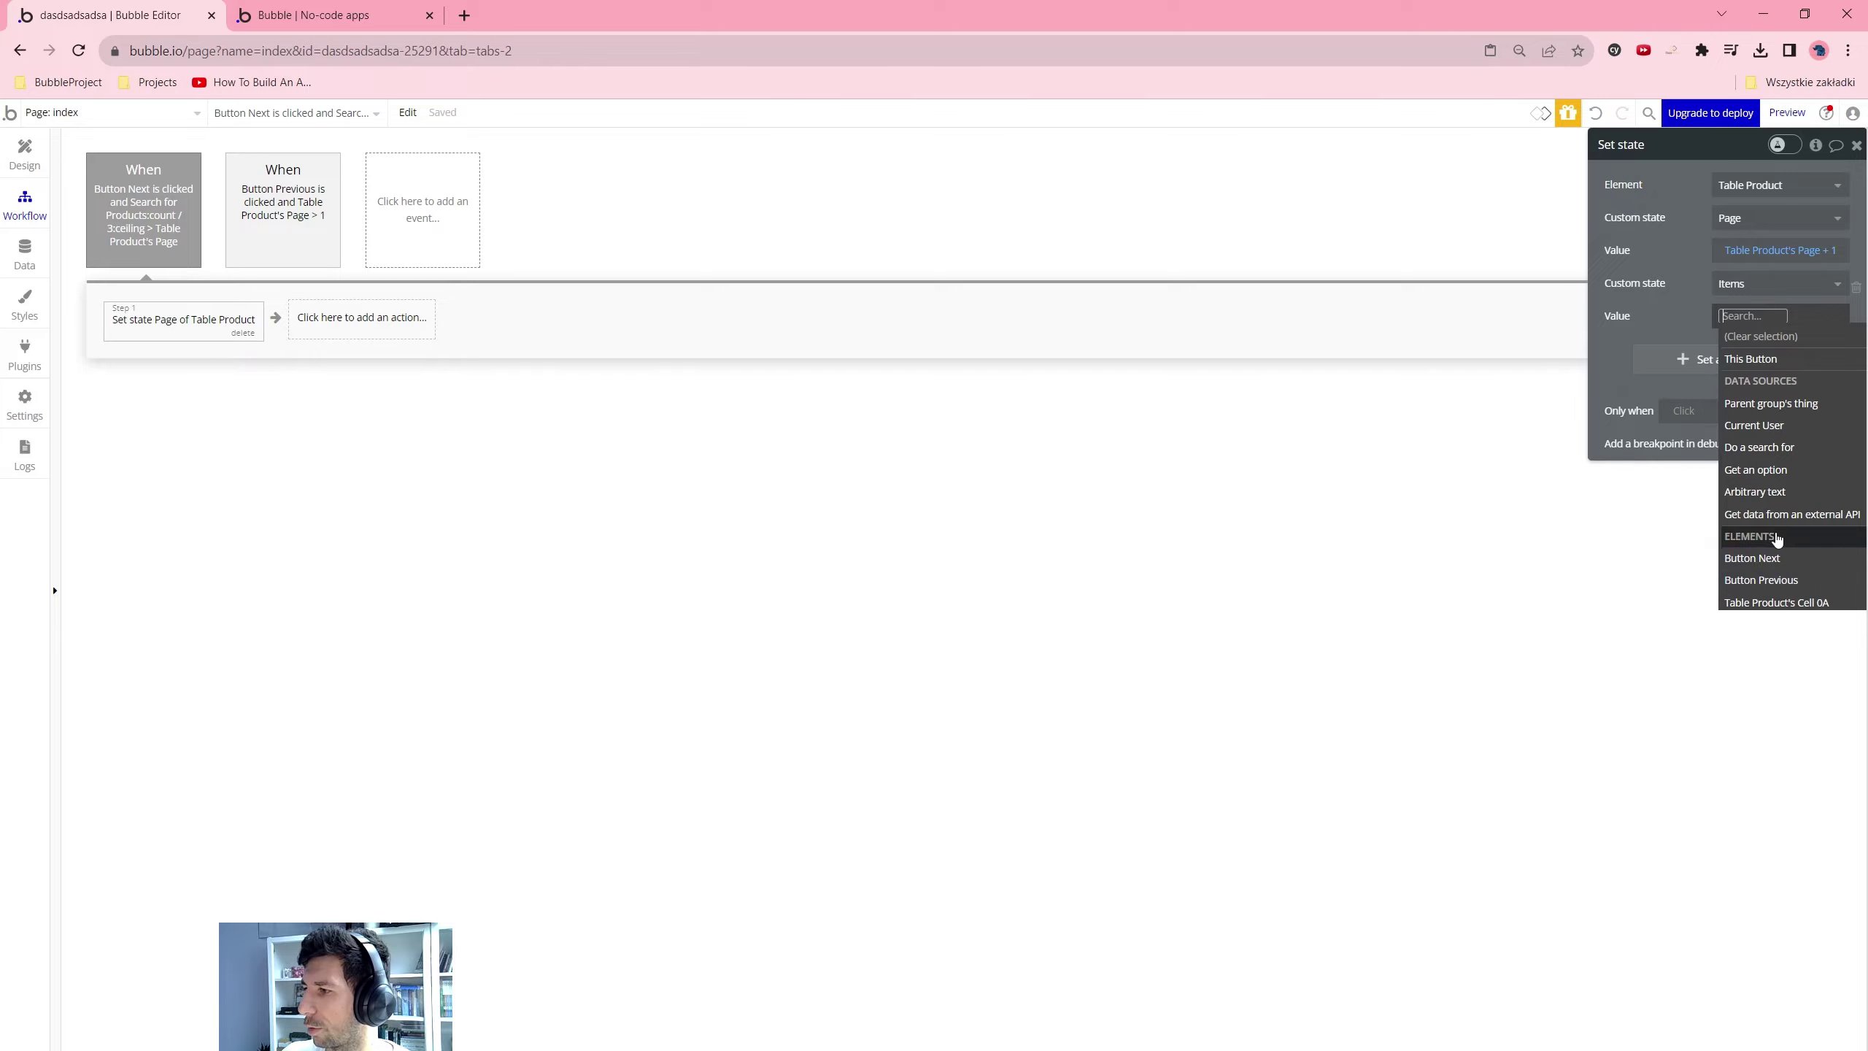
Set the Items state's value to Table Product's Page in the Button Next workflow's Set state action
text(tab)
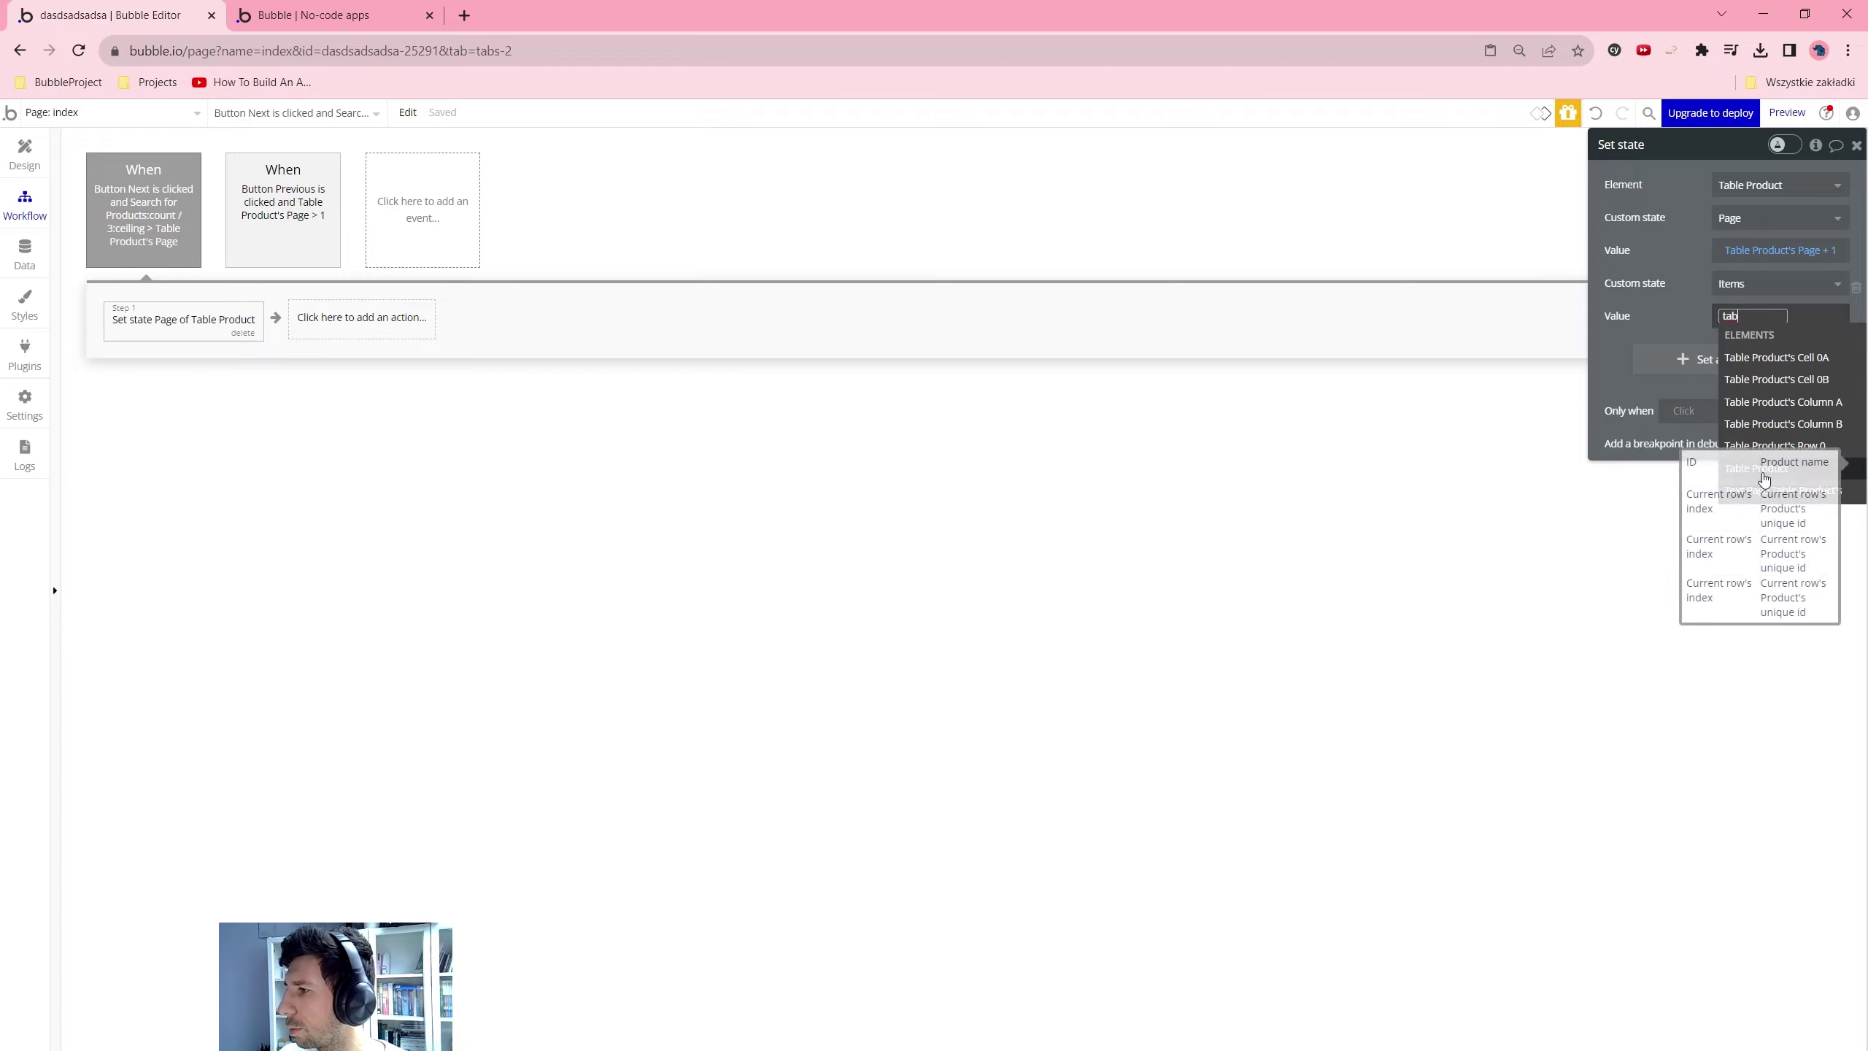
click(1764, 477)
click(1754, 462)
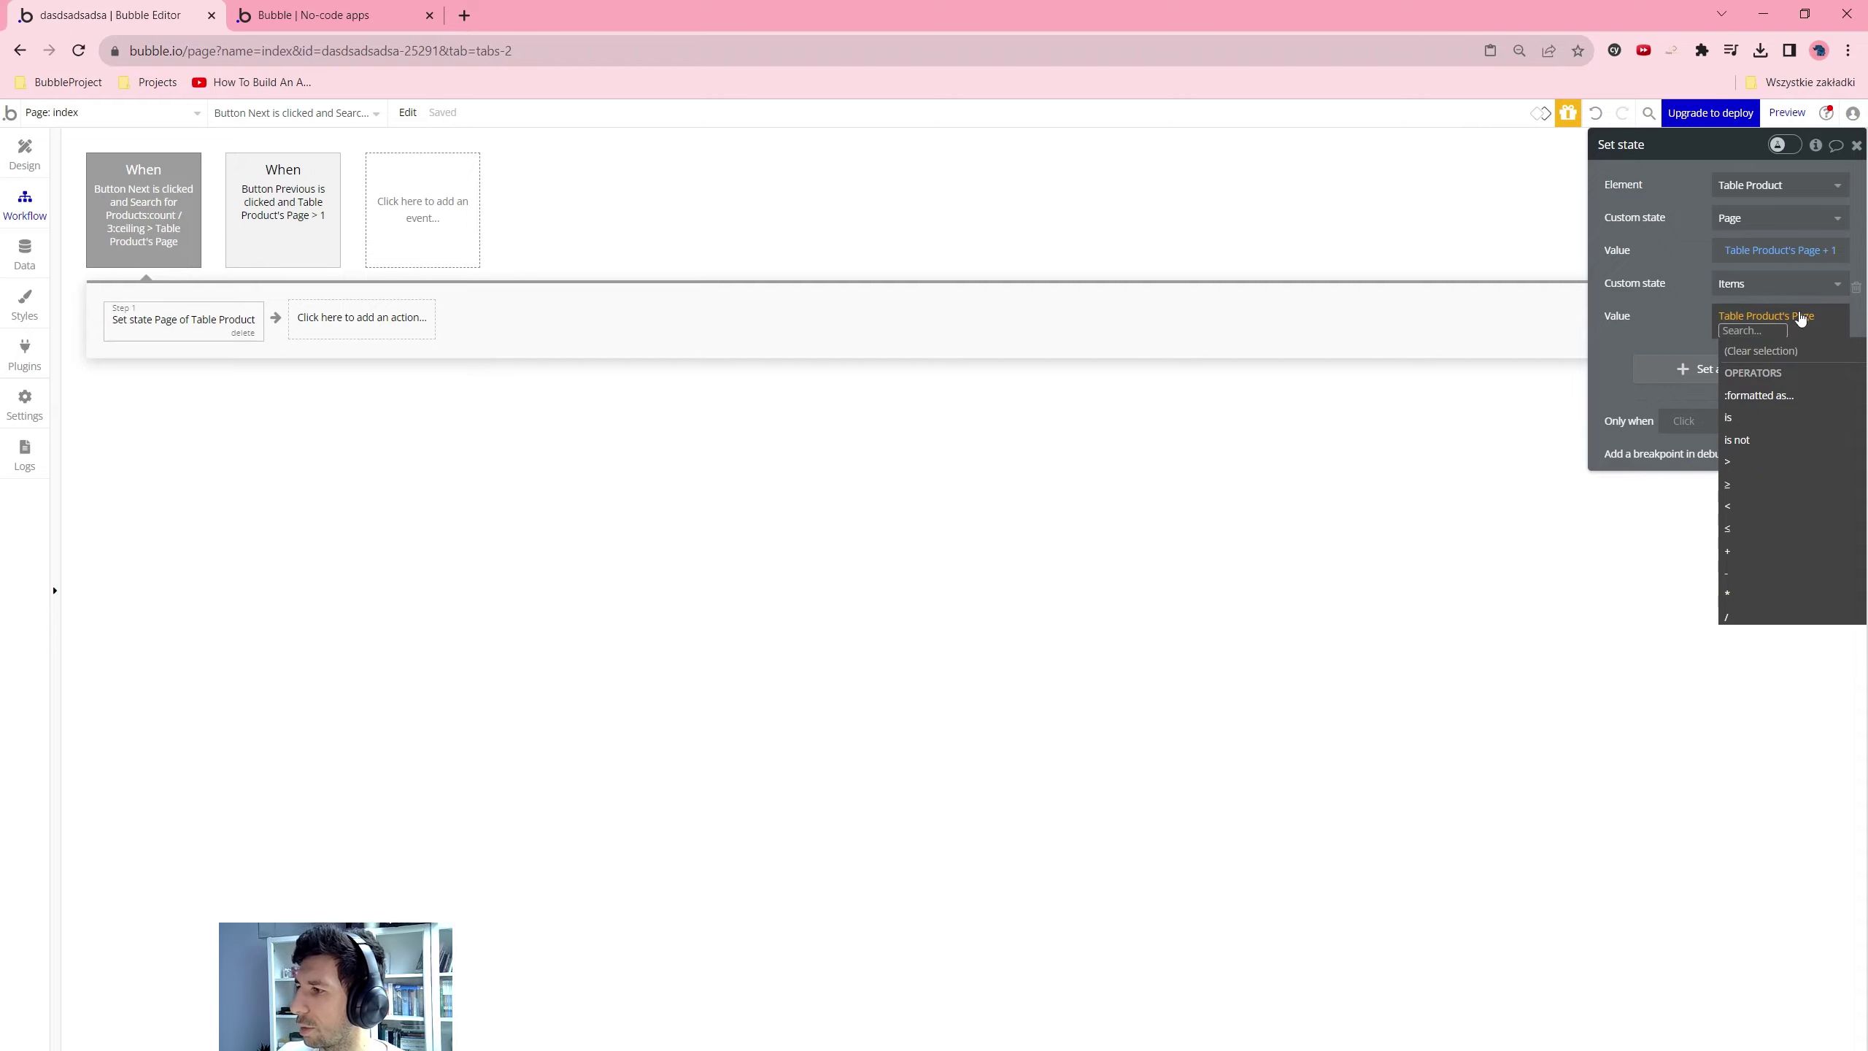
Try extending the Items value to (Table Product's Page + 1) * 3
click(1756, 558)
text(1)
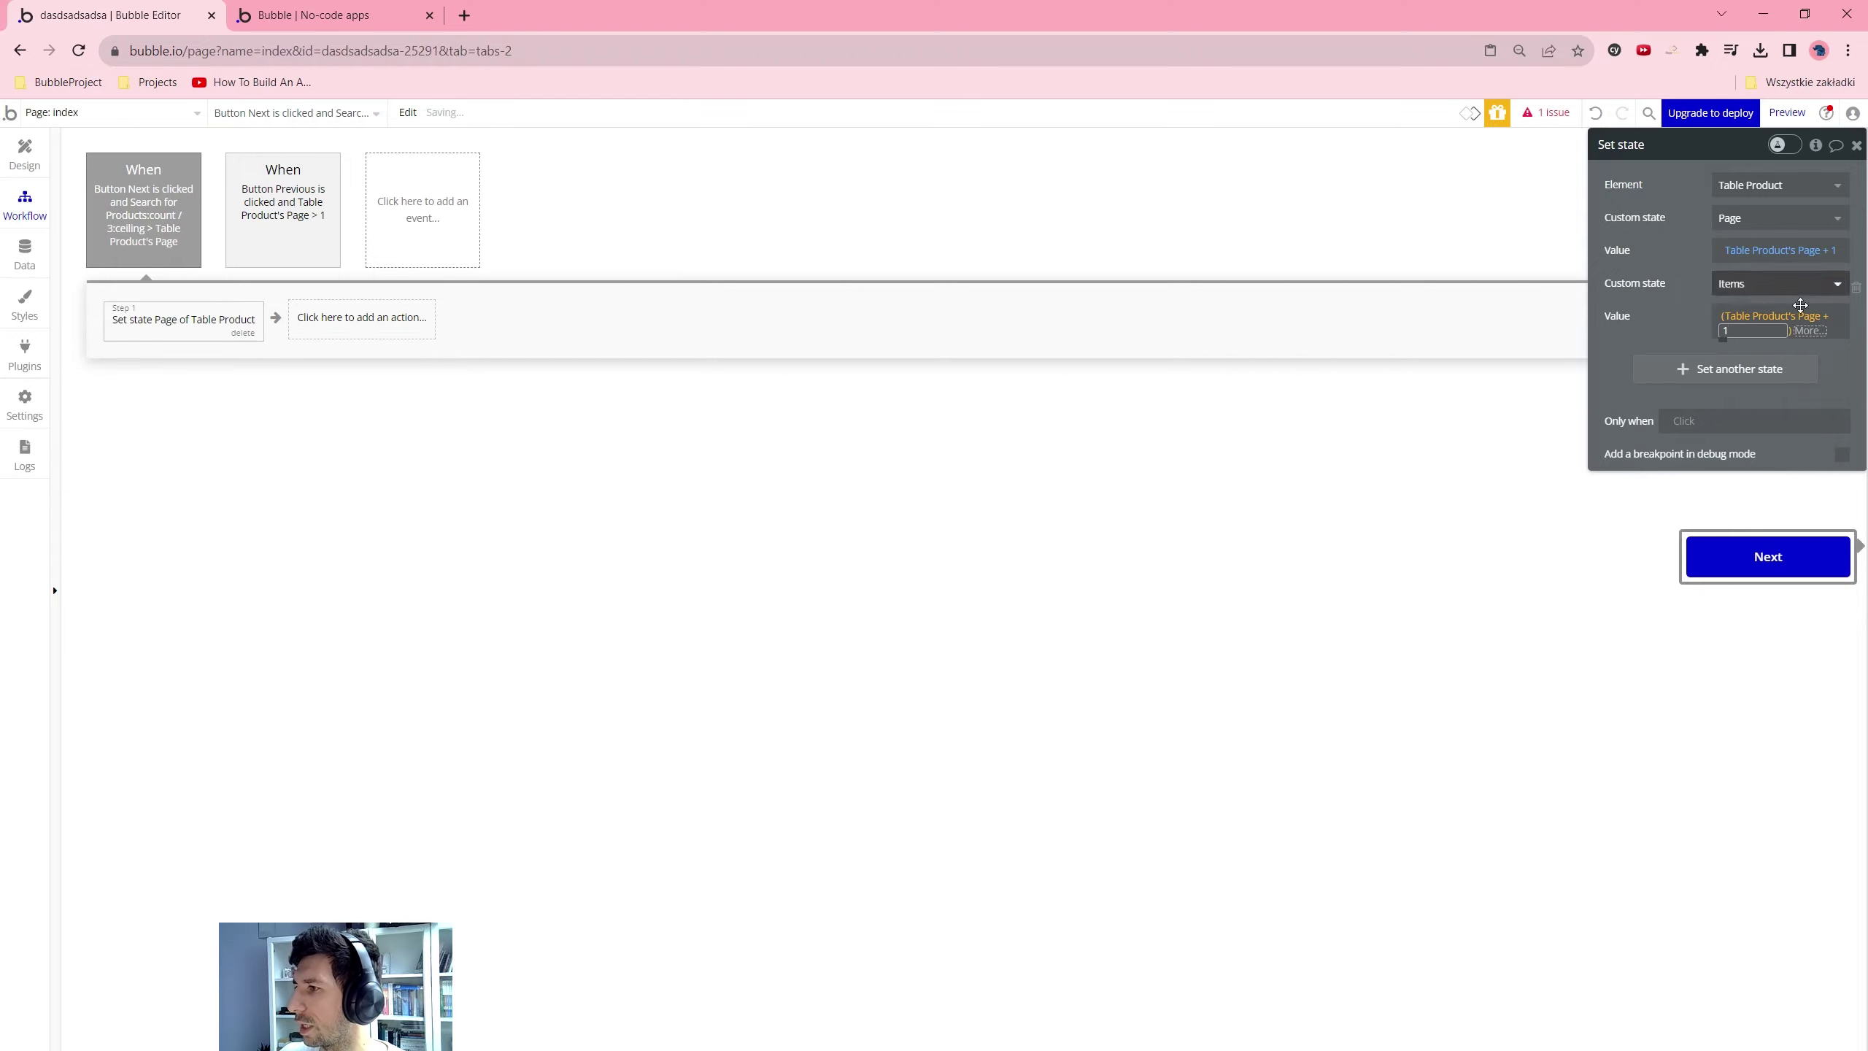
click(1799, 331)
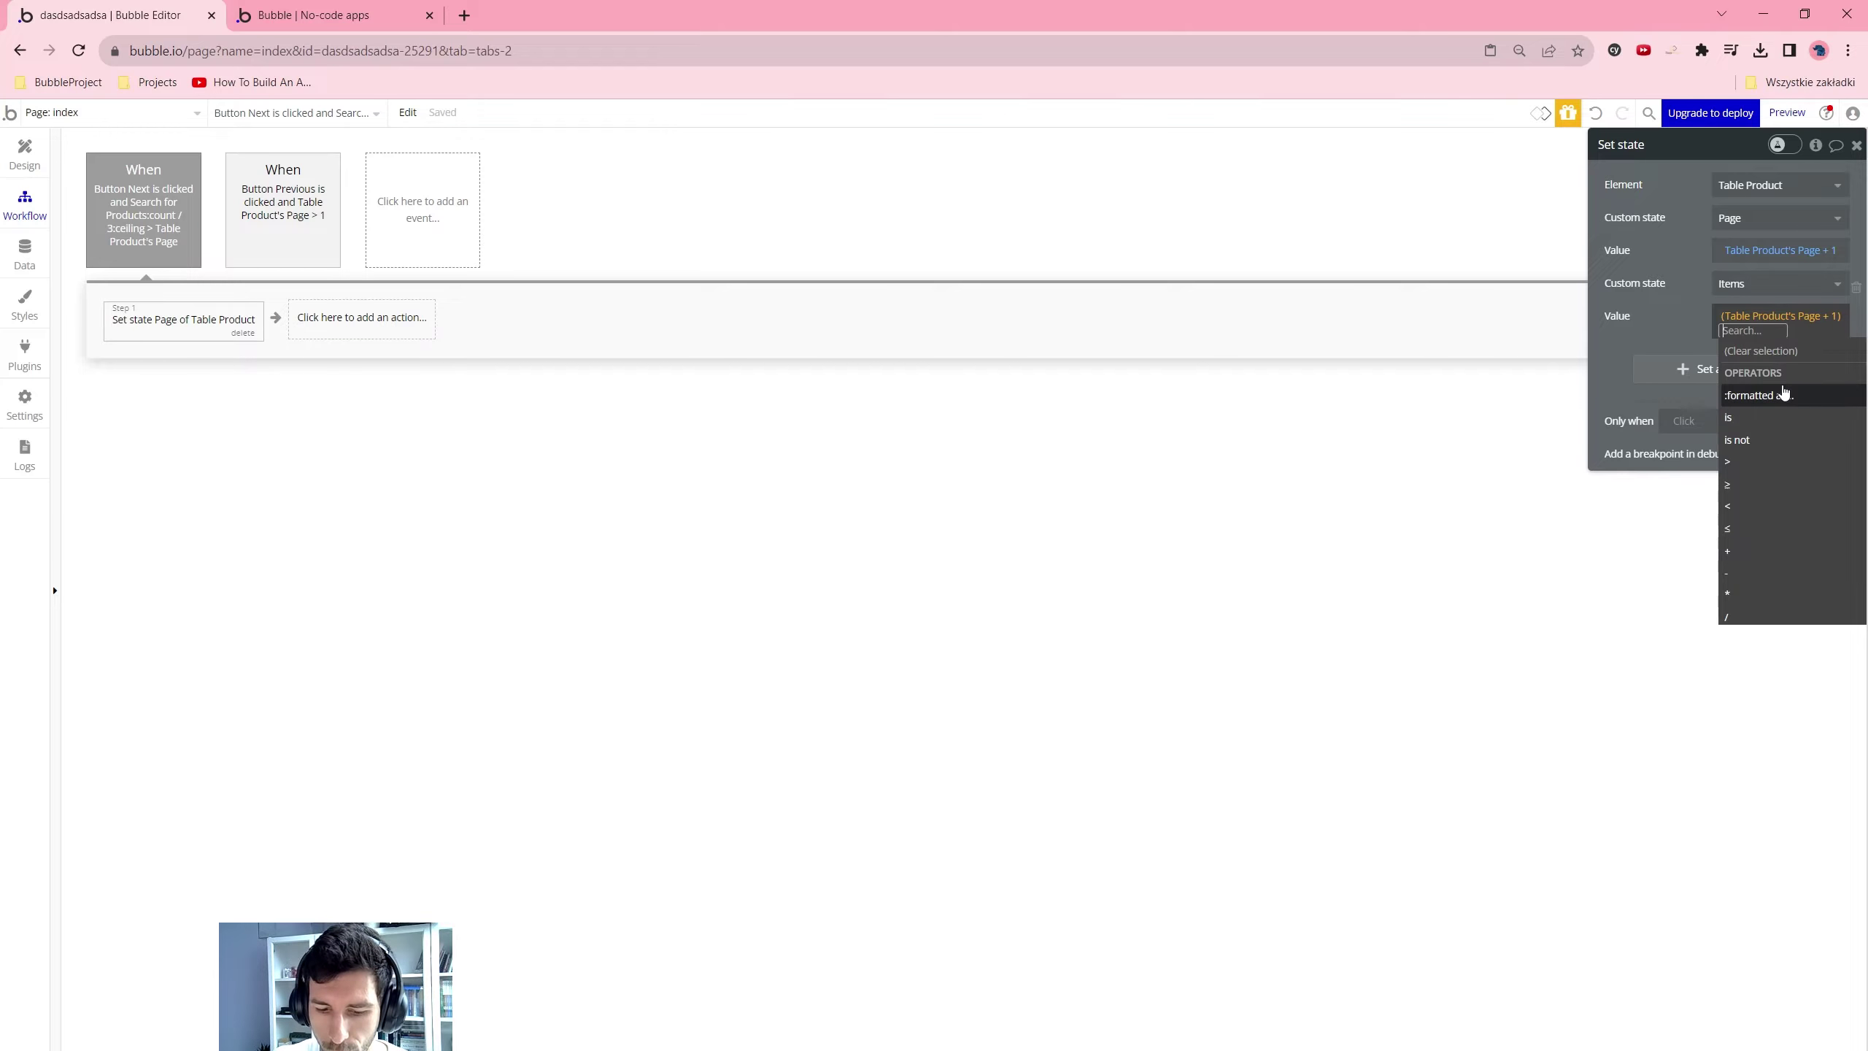
text(*)
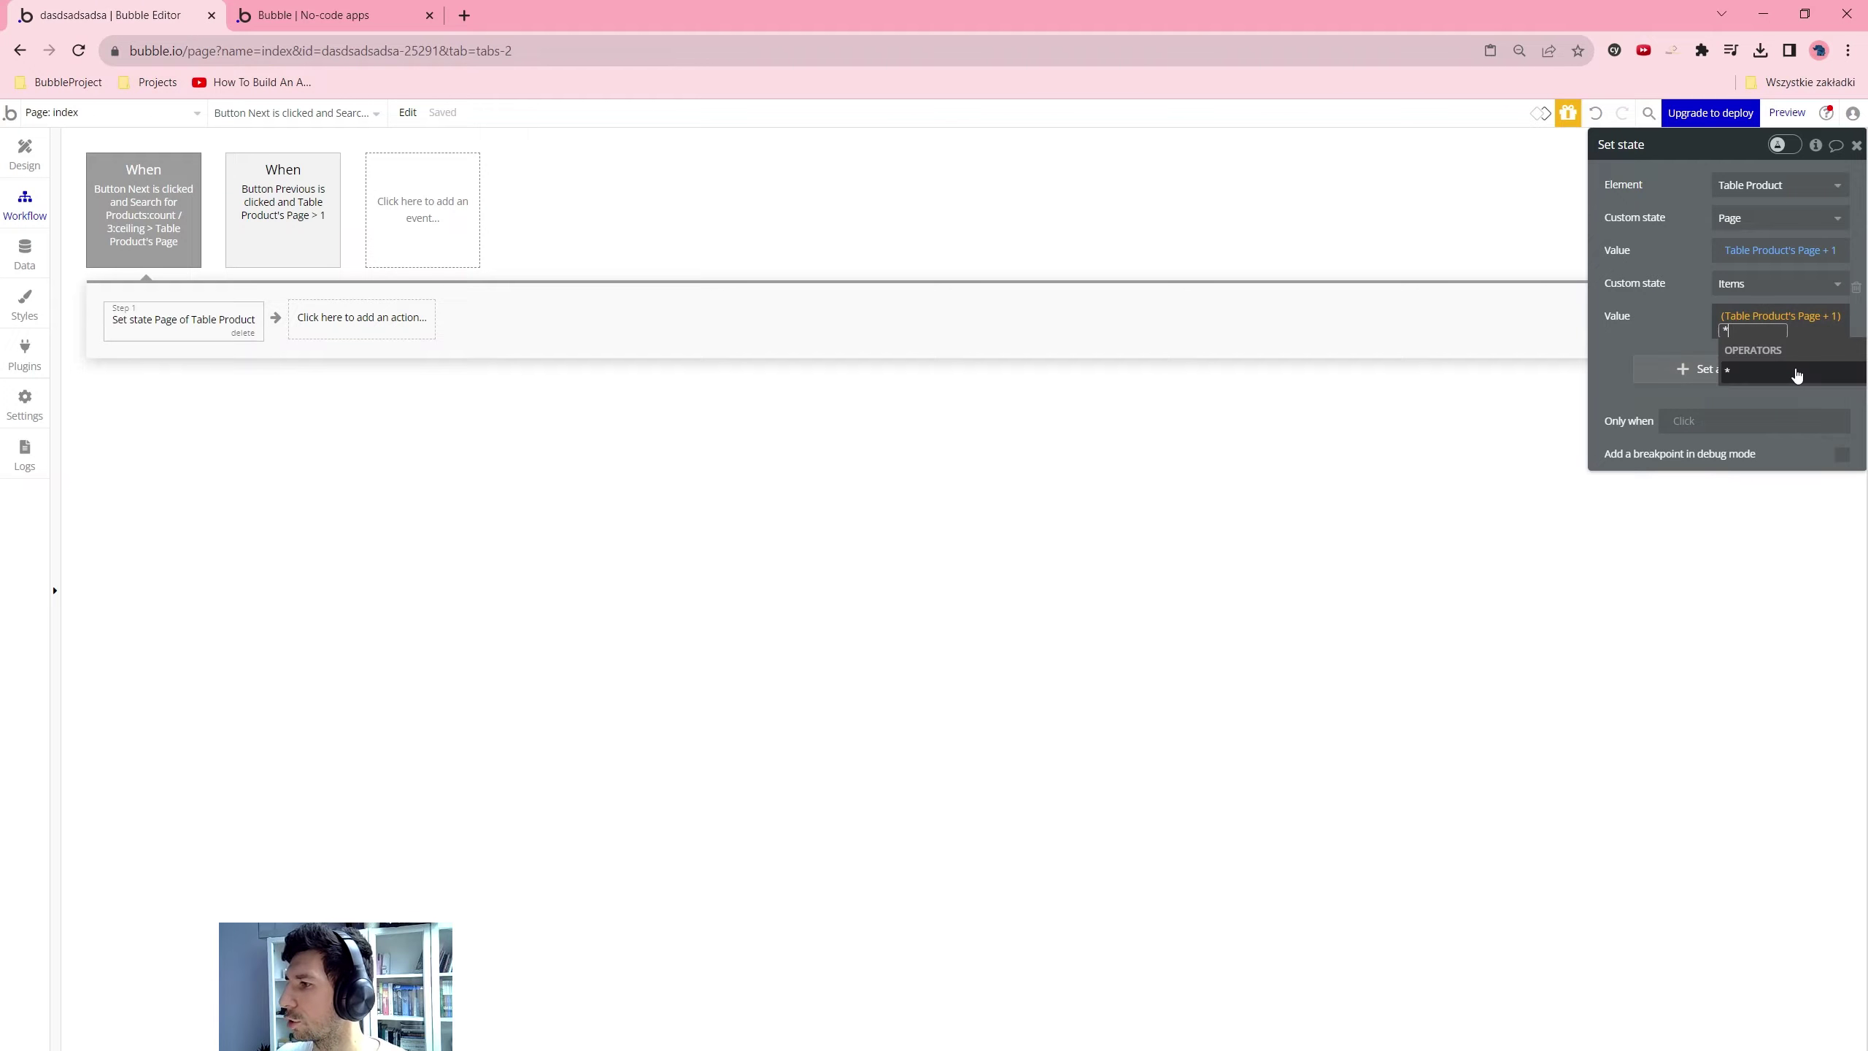
click(1796, 375)
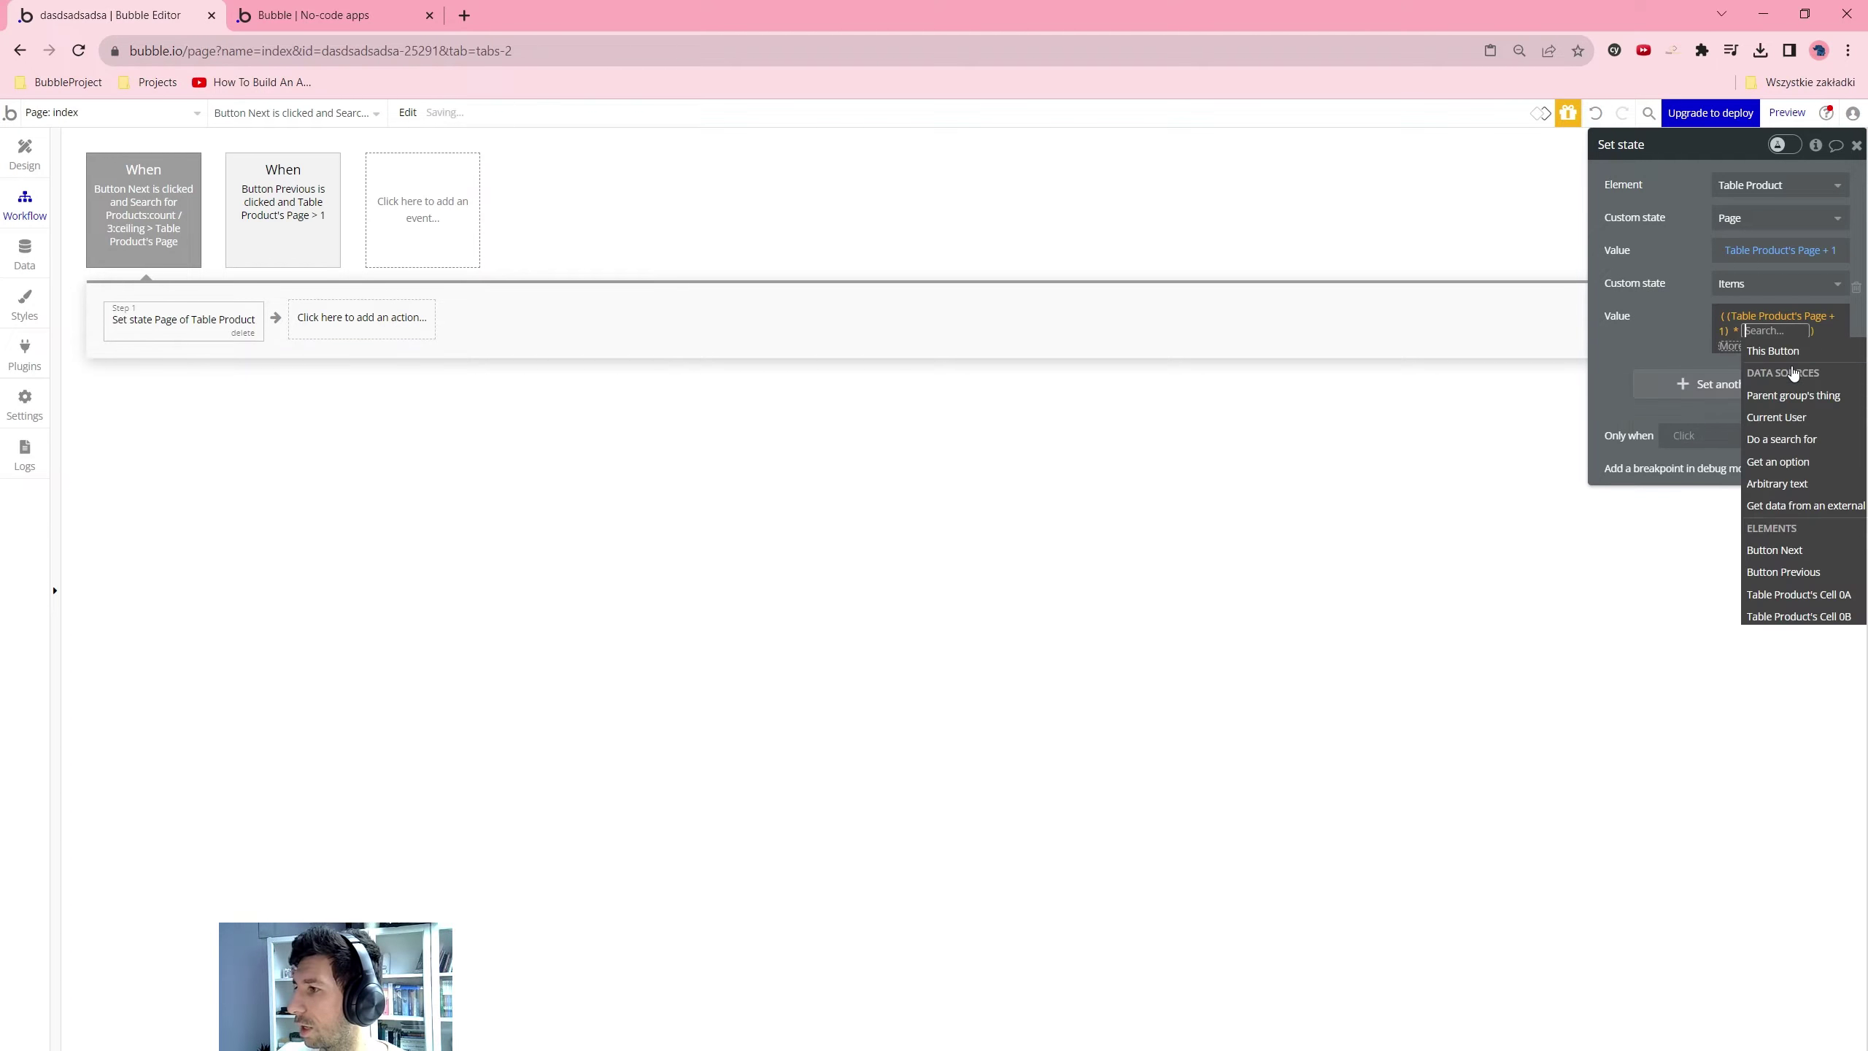
text(3)
click(1723, 330)
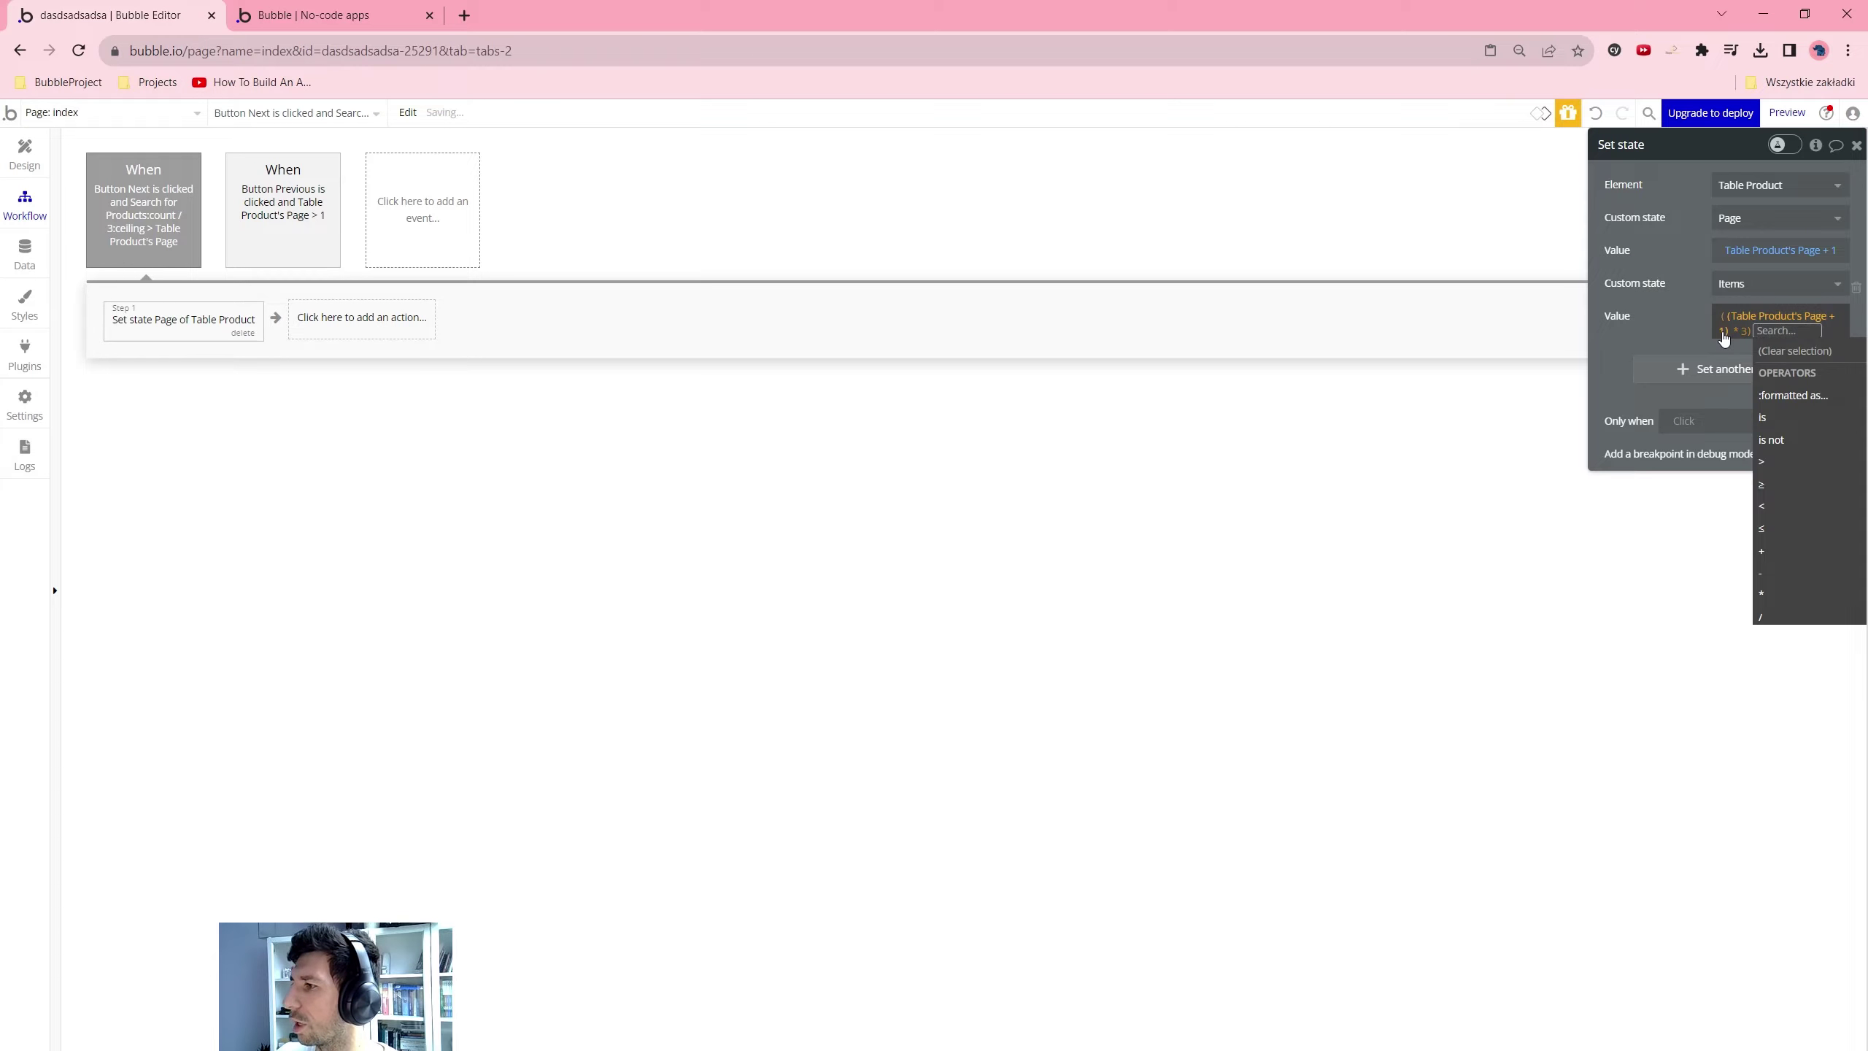
key(Tab)
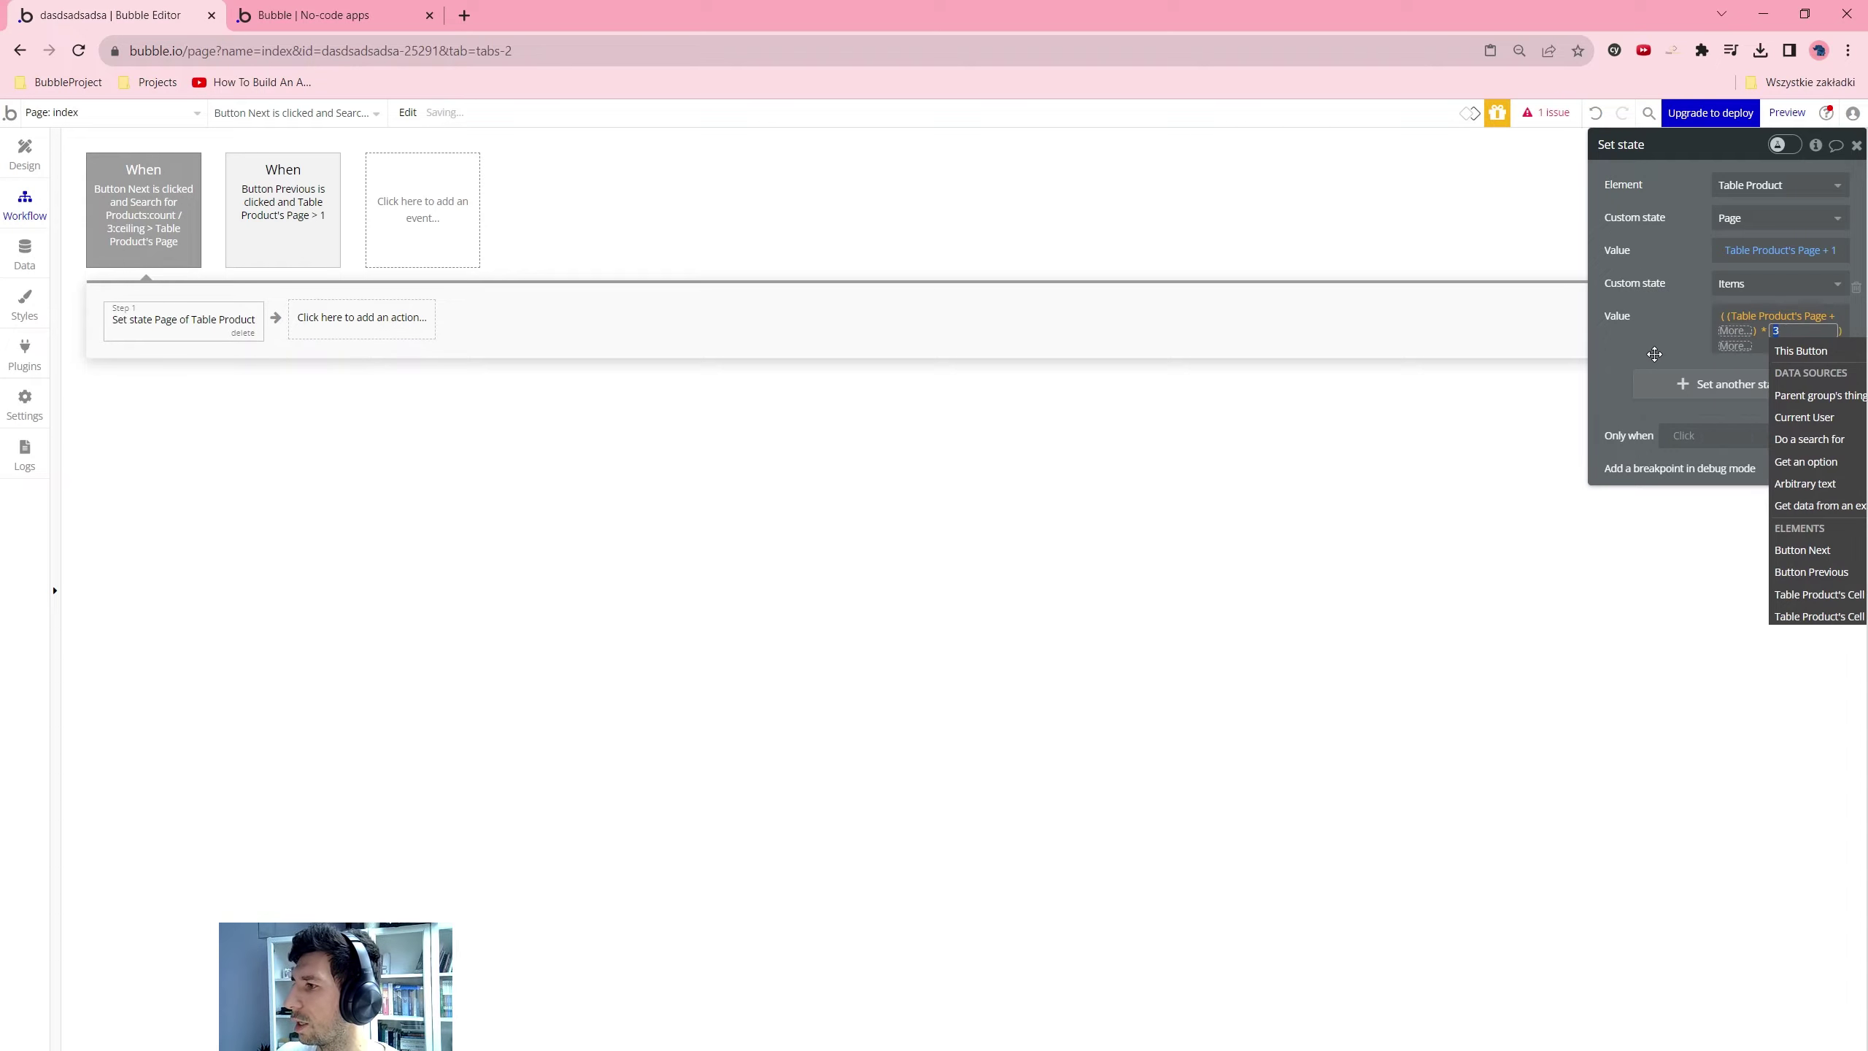
Remove the + 1 and * 3 parts from the Items value, keeping only Table Product's Page
key(BackSpace)
key(BackSpace)
key(BackSpace)
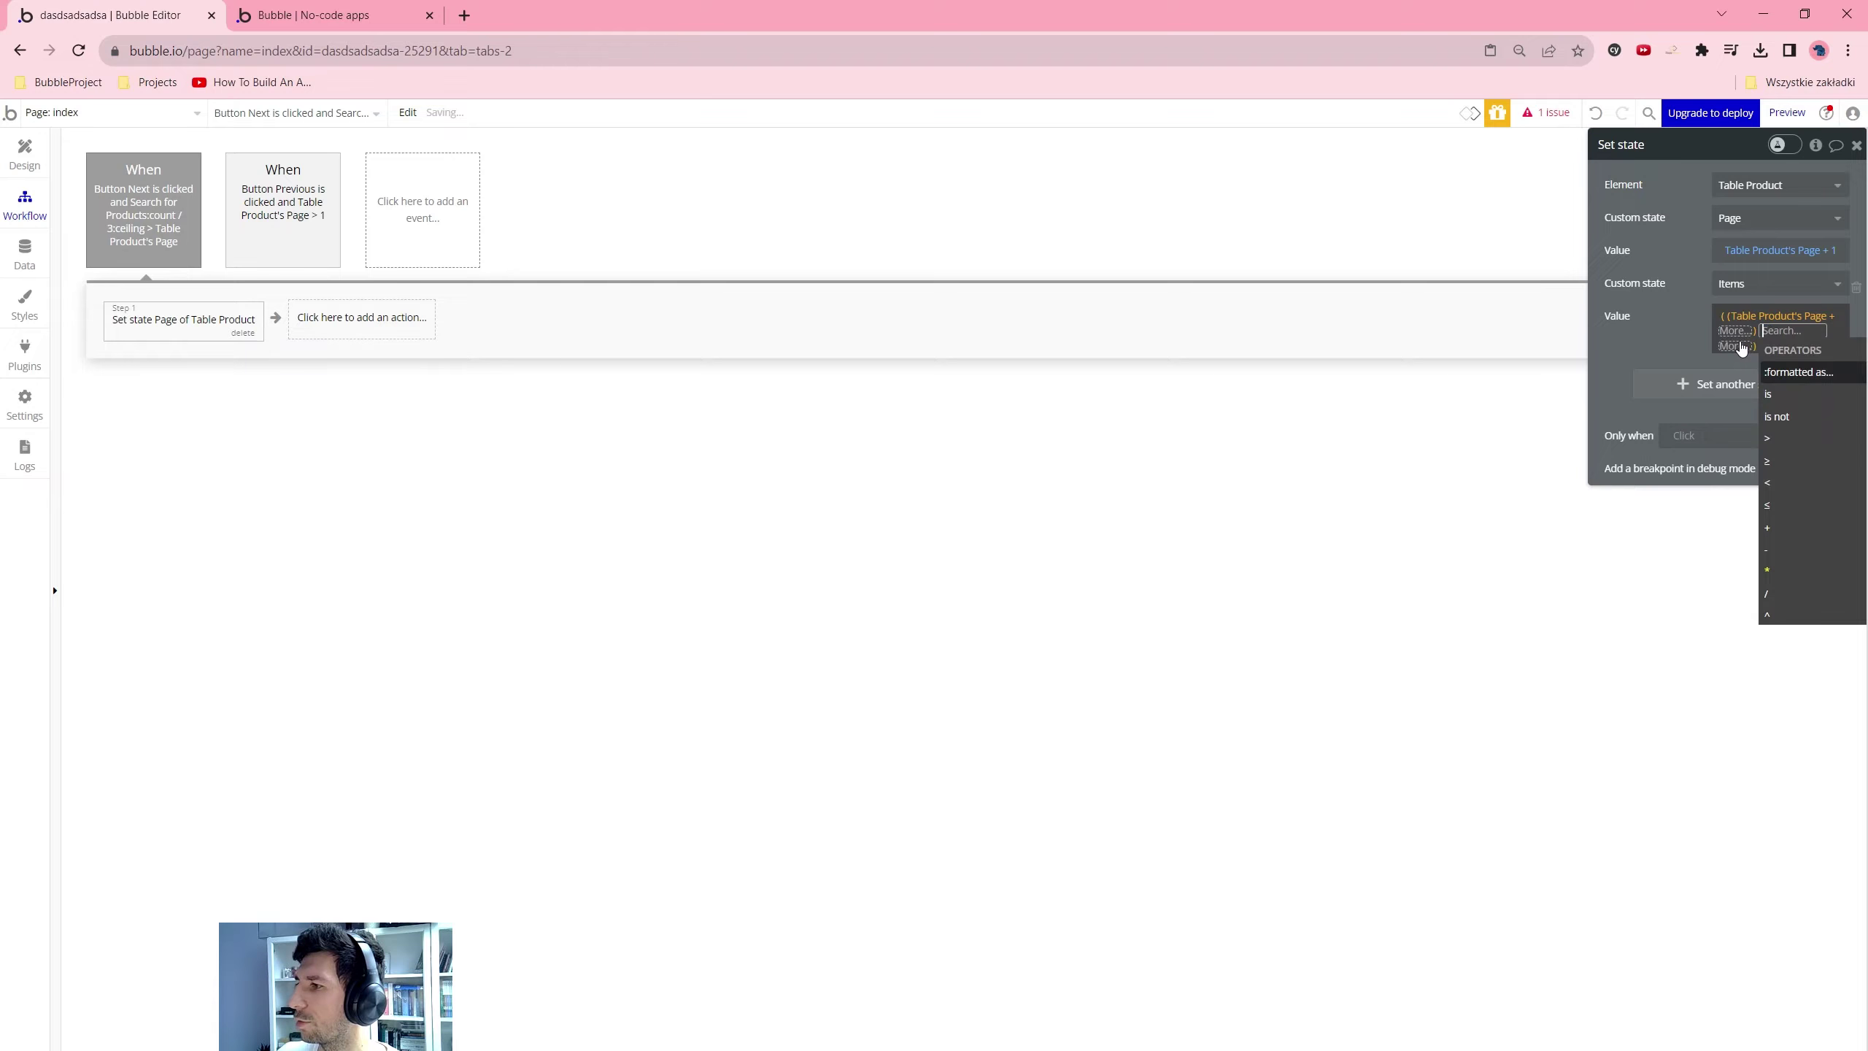
key(BackSpace)
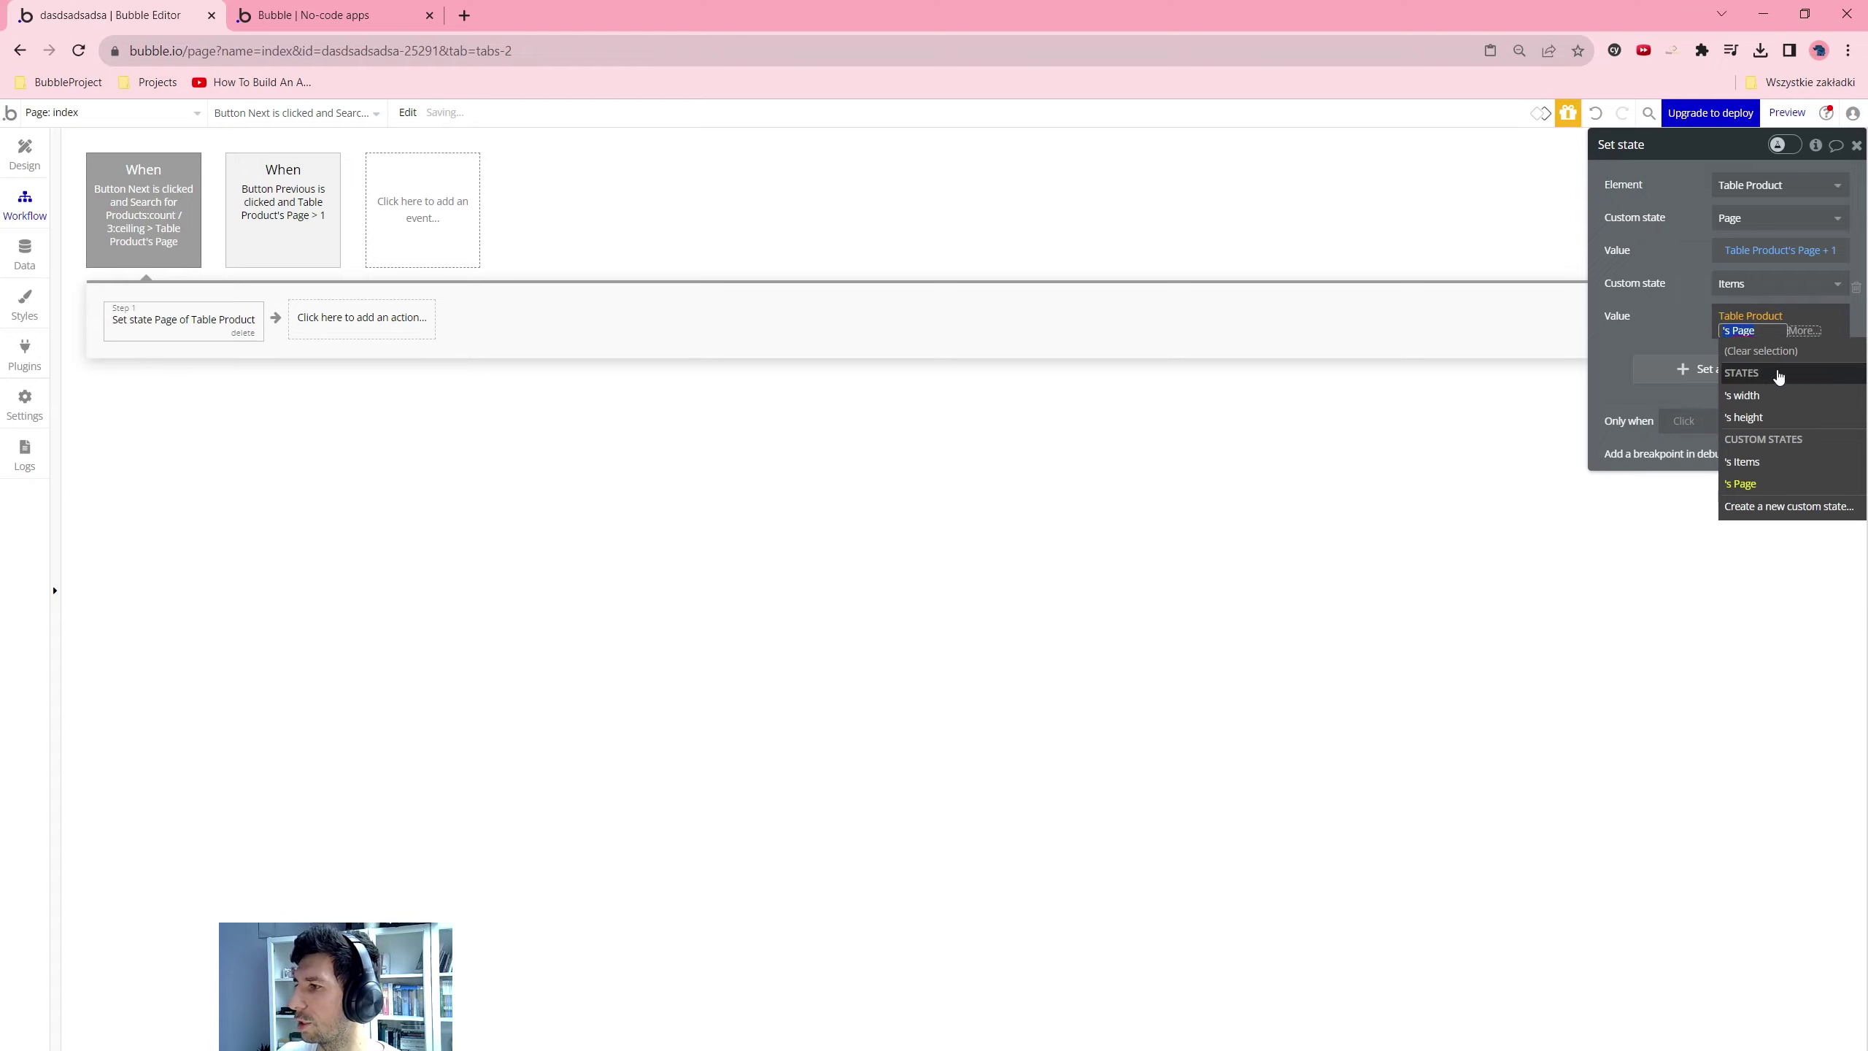
click(1768, 481)
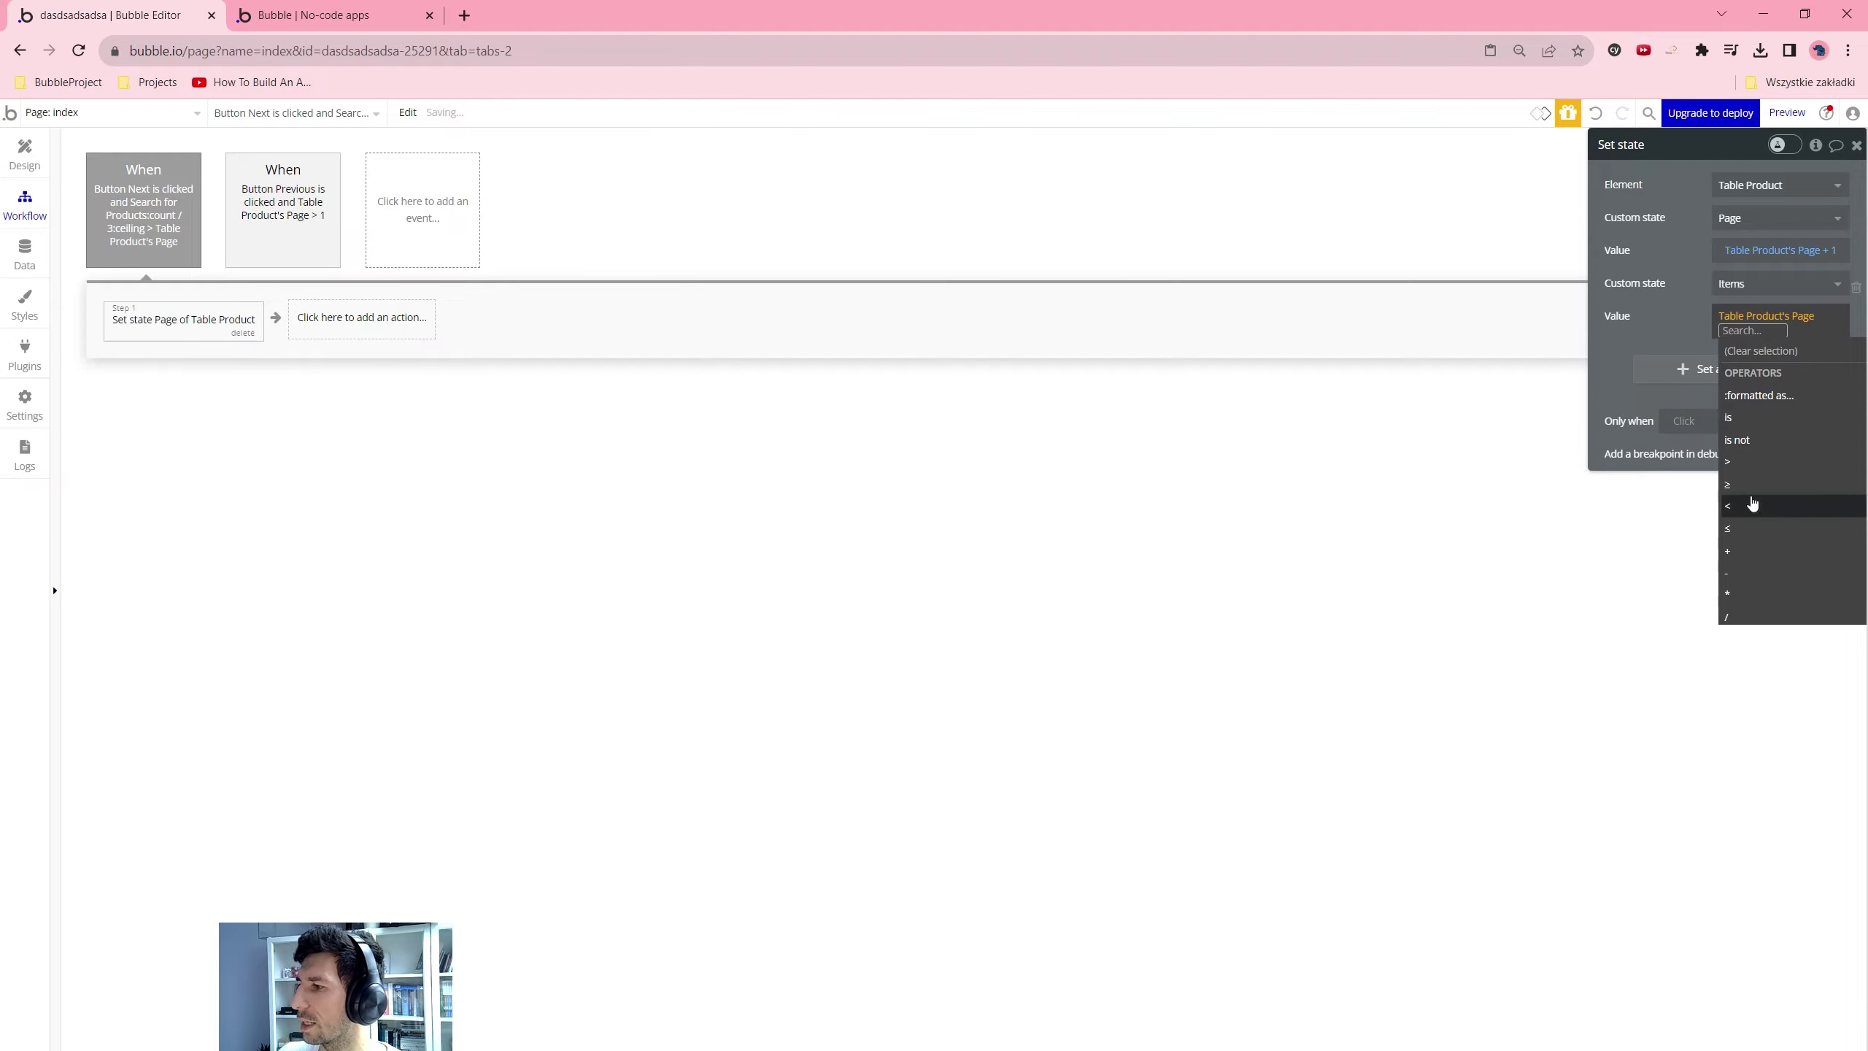
Multiply the Items value by 3 so the expression is Table Product's Page * 3
click(1746, 594)
text(3)
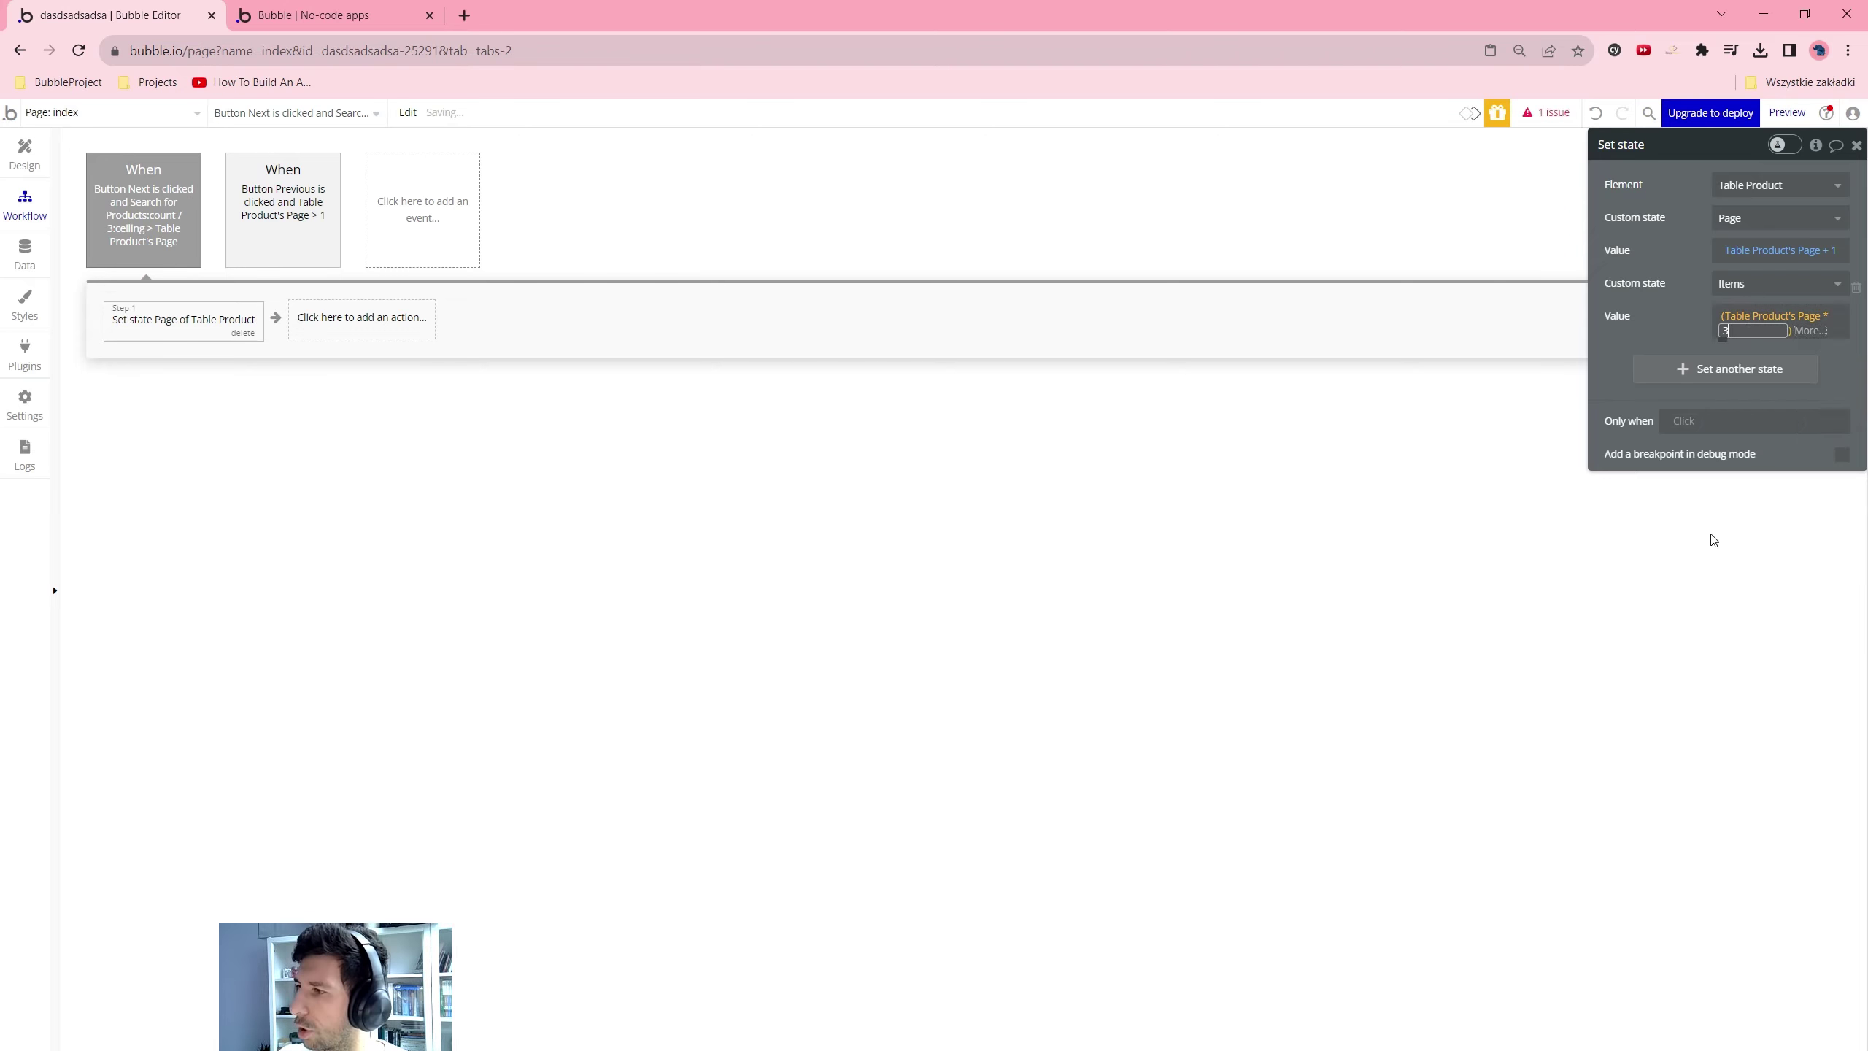
key(Return)
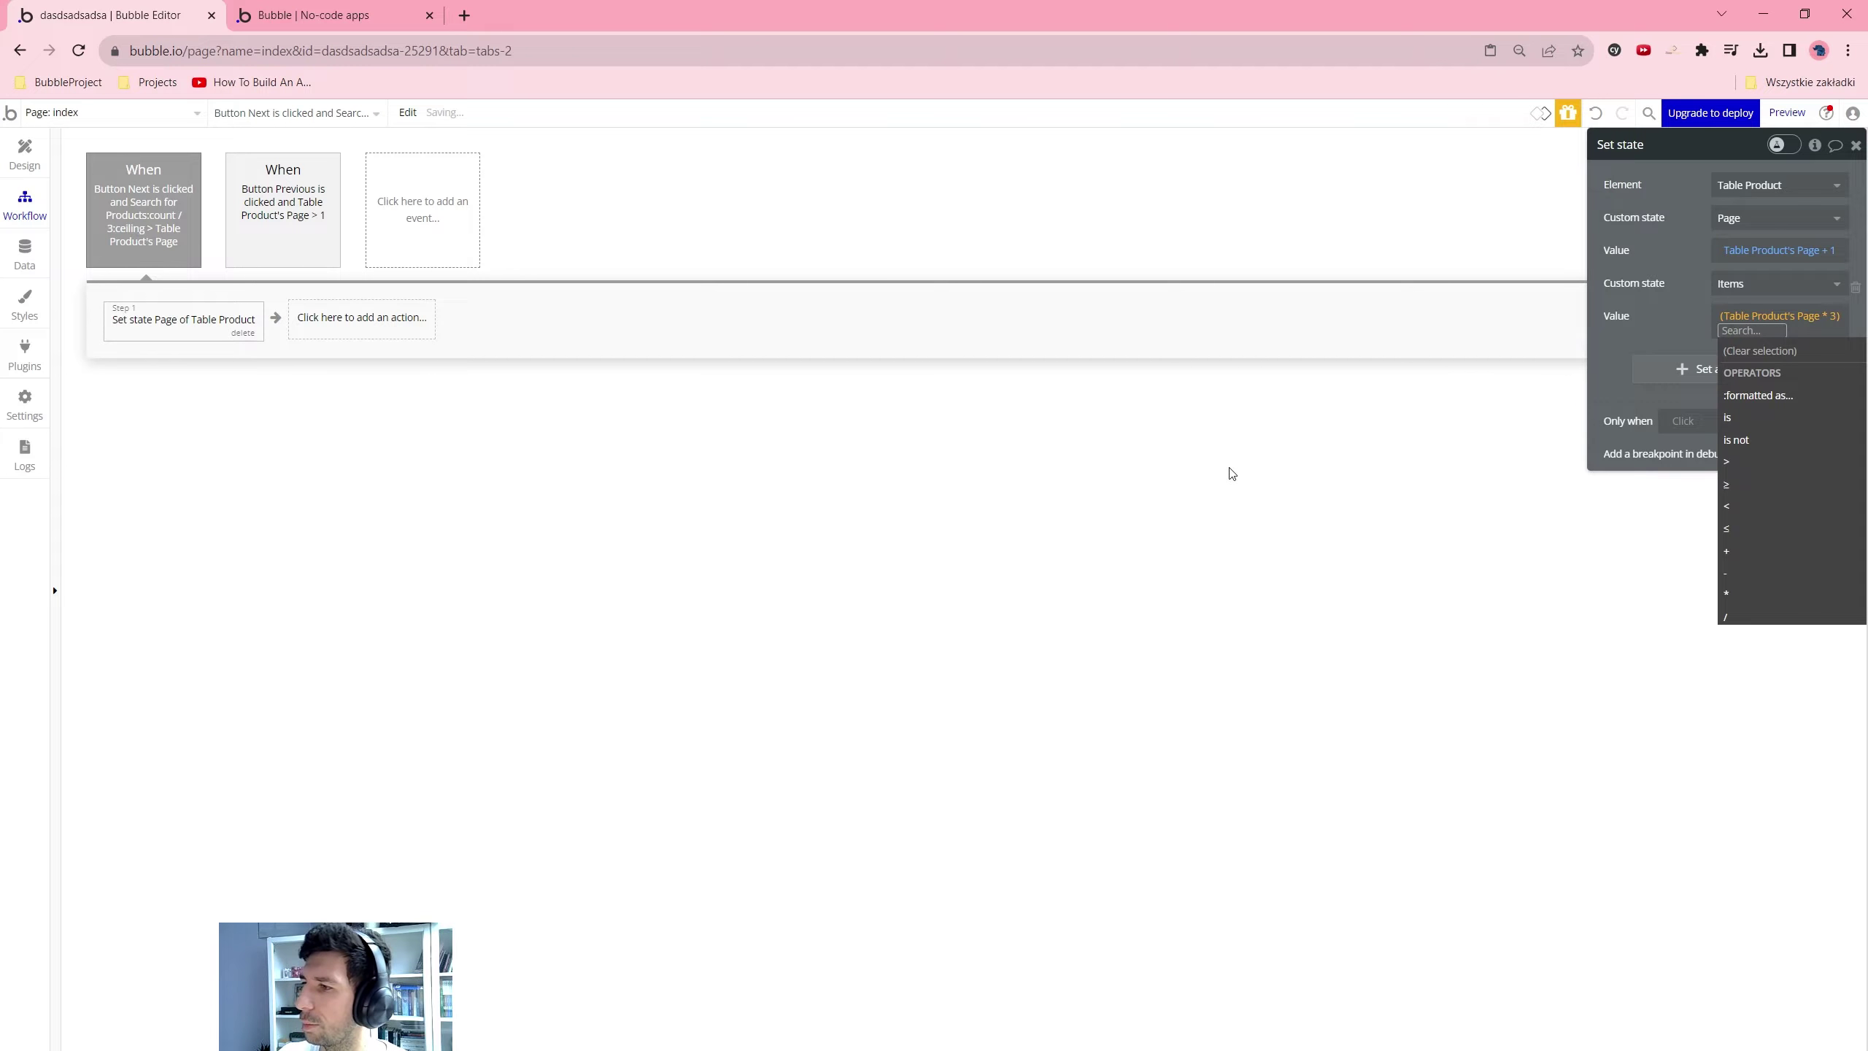
click(1228, 471)
Add the Items custom state to the Set state action of the Button Previous workflow
click(254, 224)
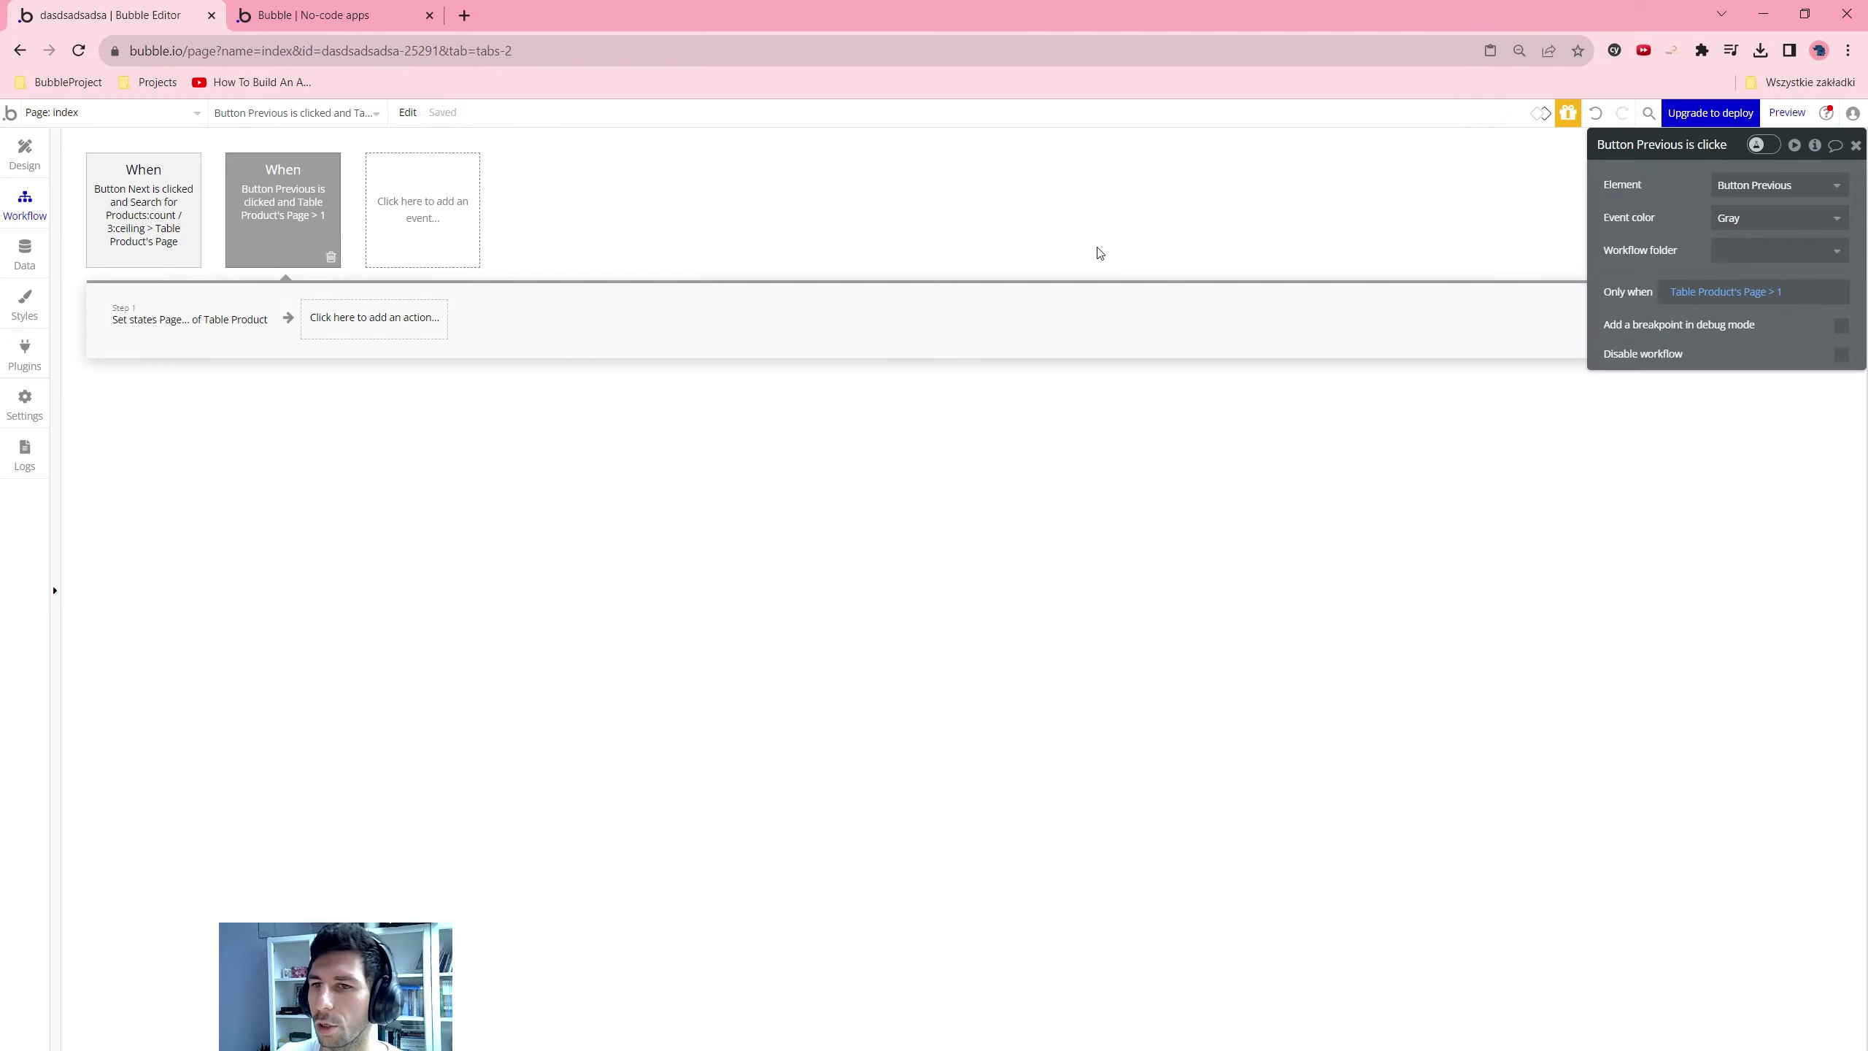
click(111, 330)
click(1766, 306)
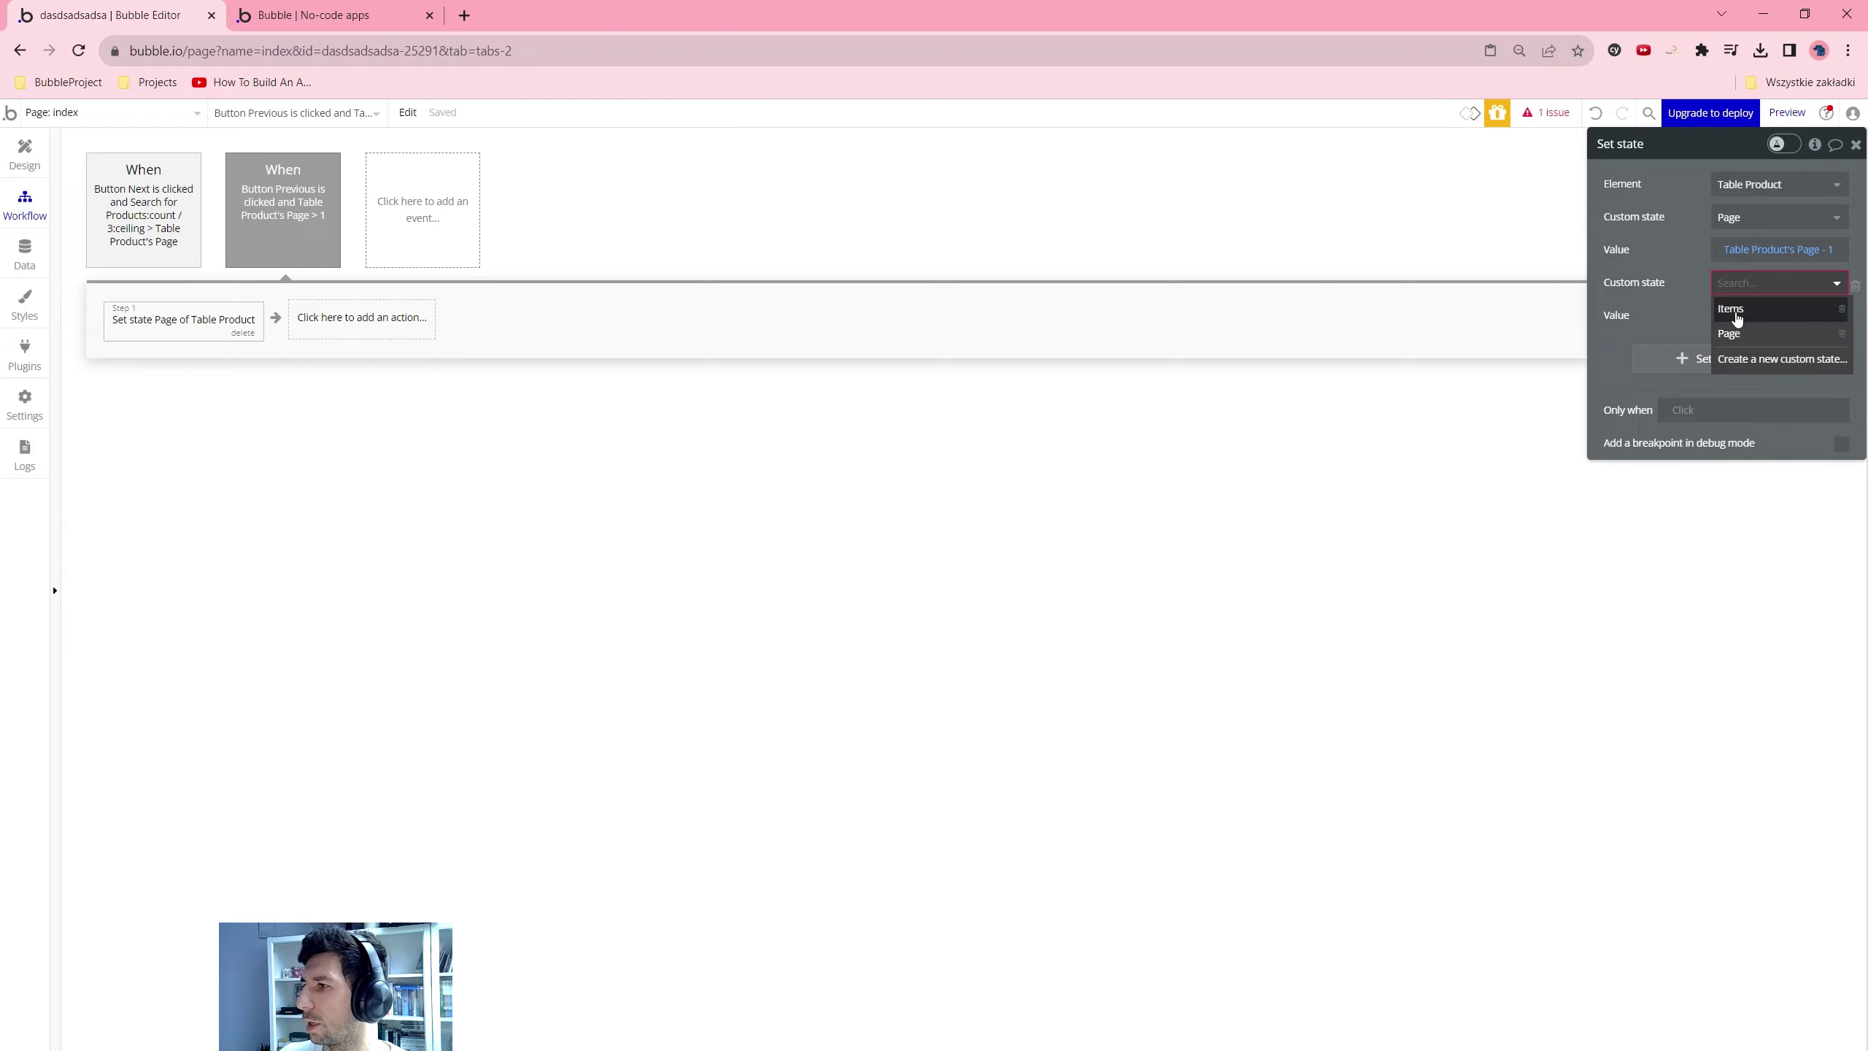
click(1735, 309)
Set the Items value in the Button Previous workflow to Table Product's Page * 3
click(1739, 317)
scroll(1790, 559, down, 3)
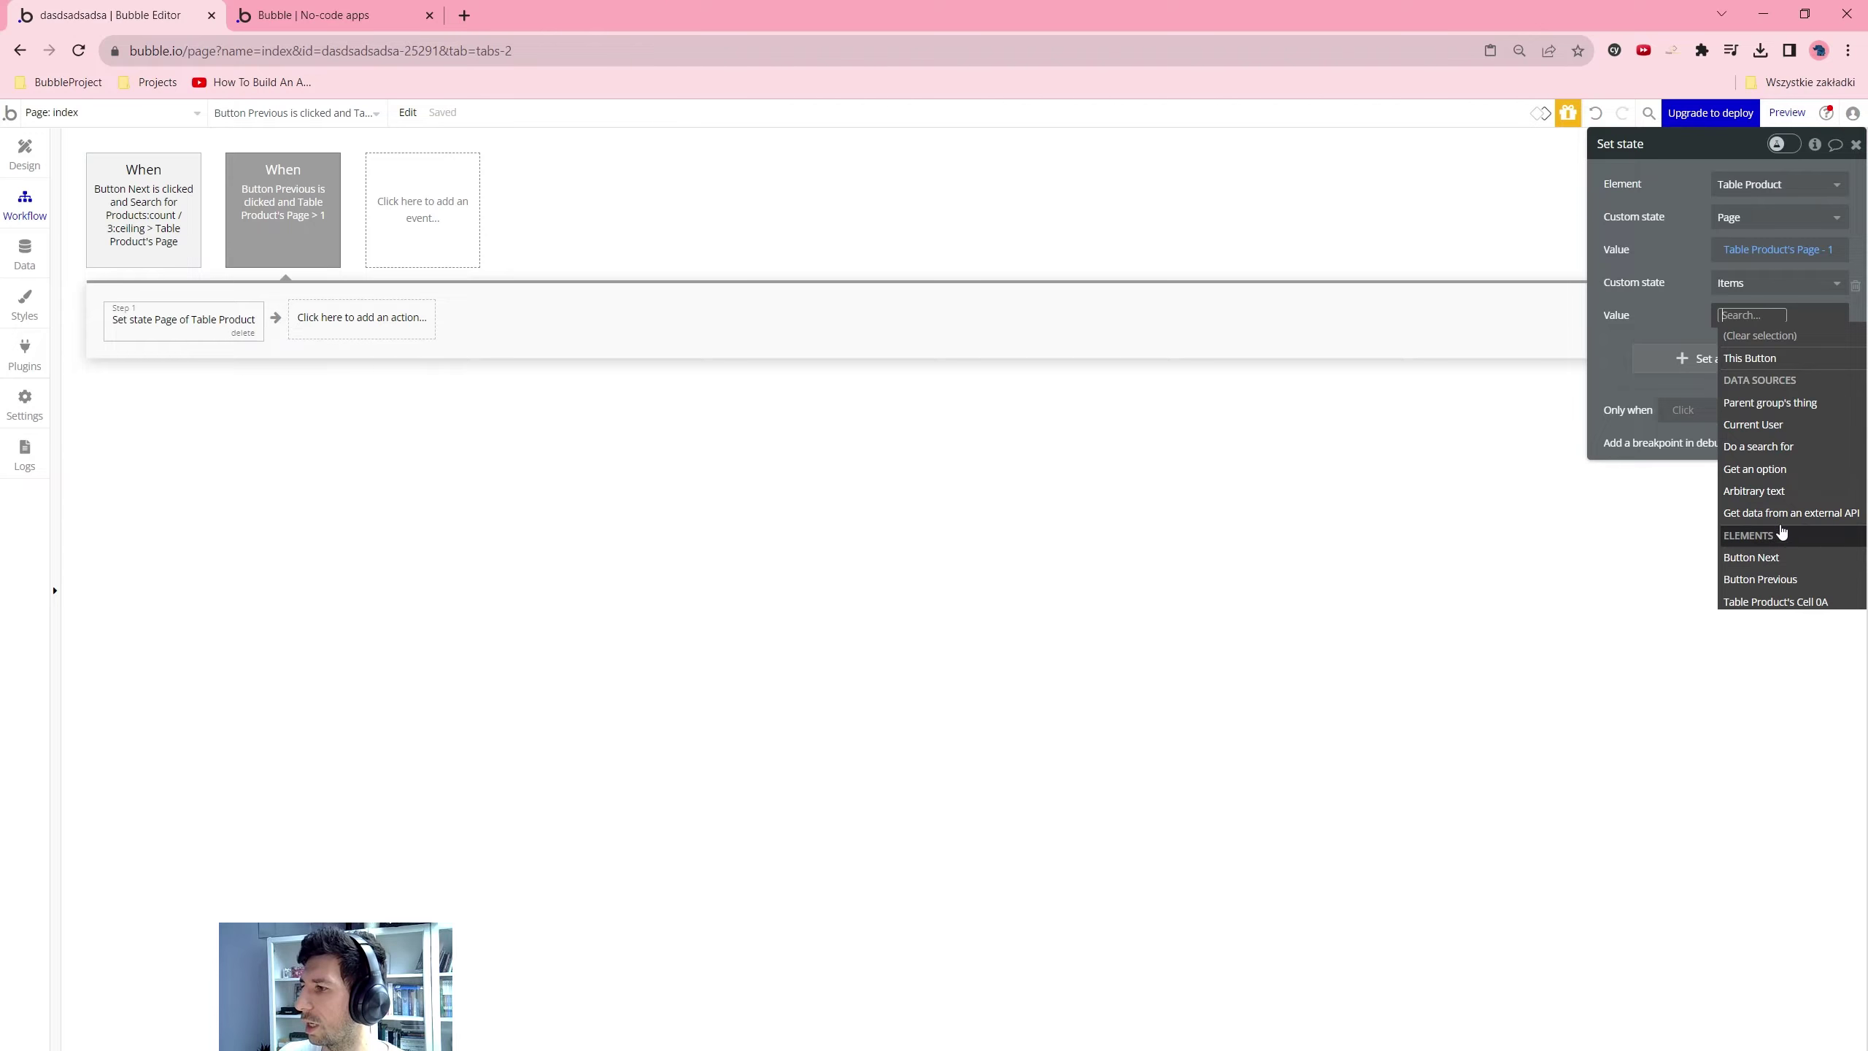
click(1777, 560)
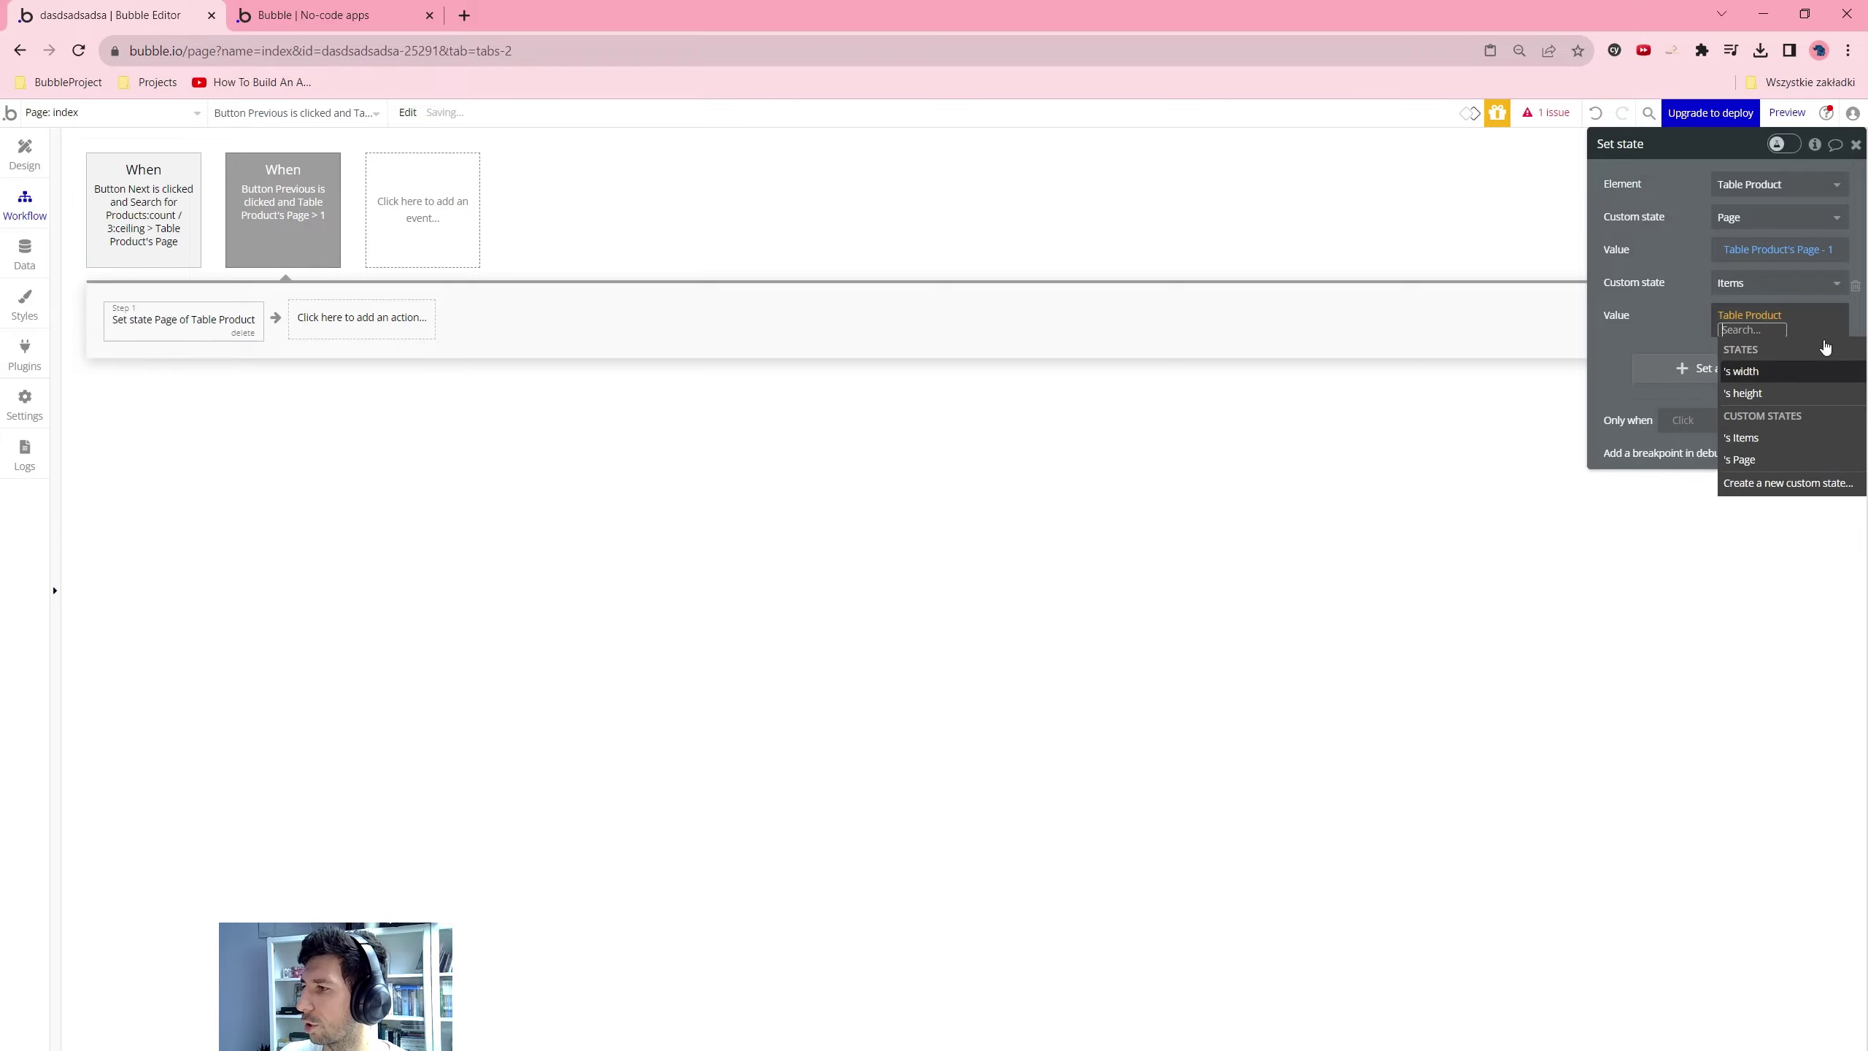
click(1741, 461)
click(1736, 593)
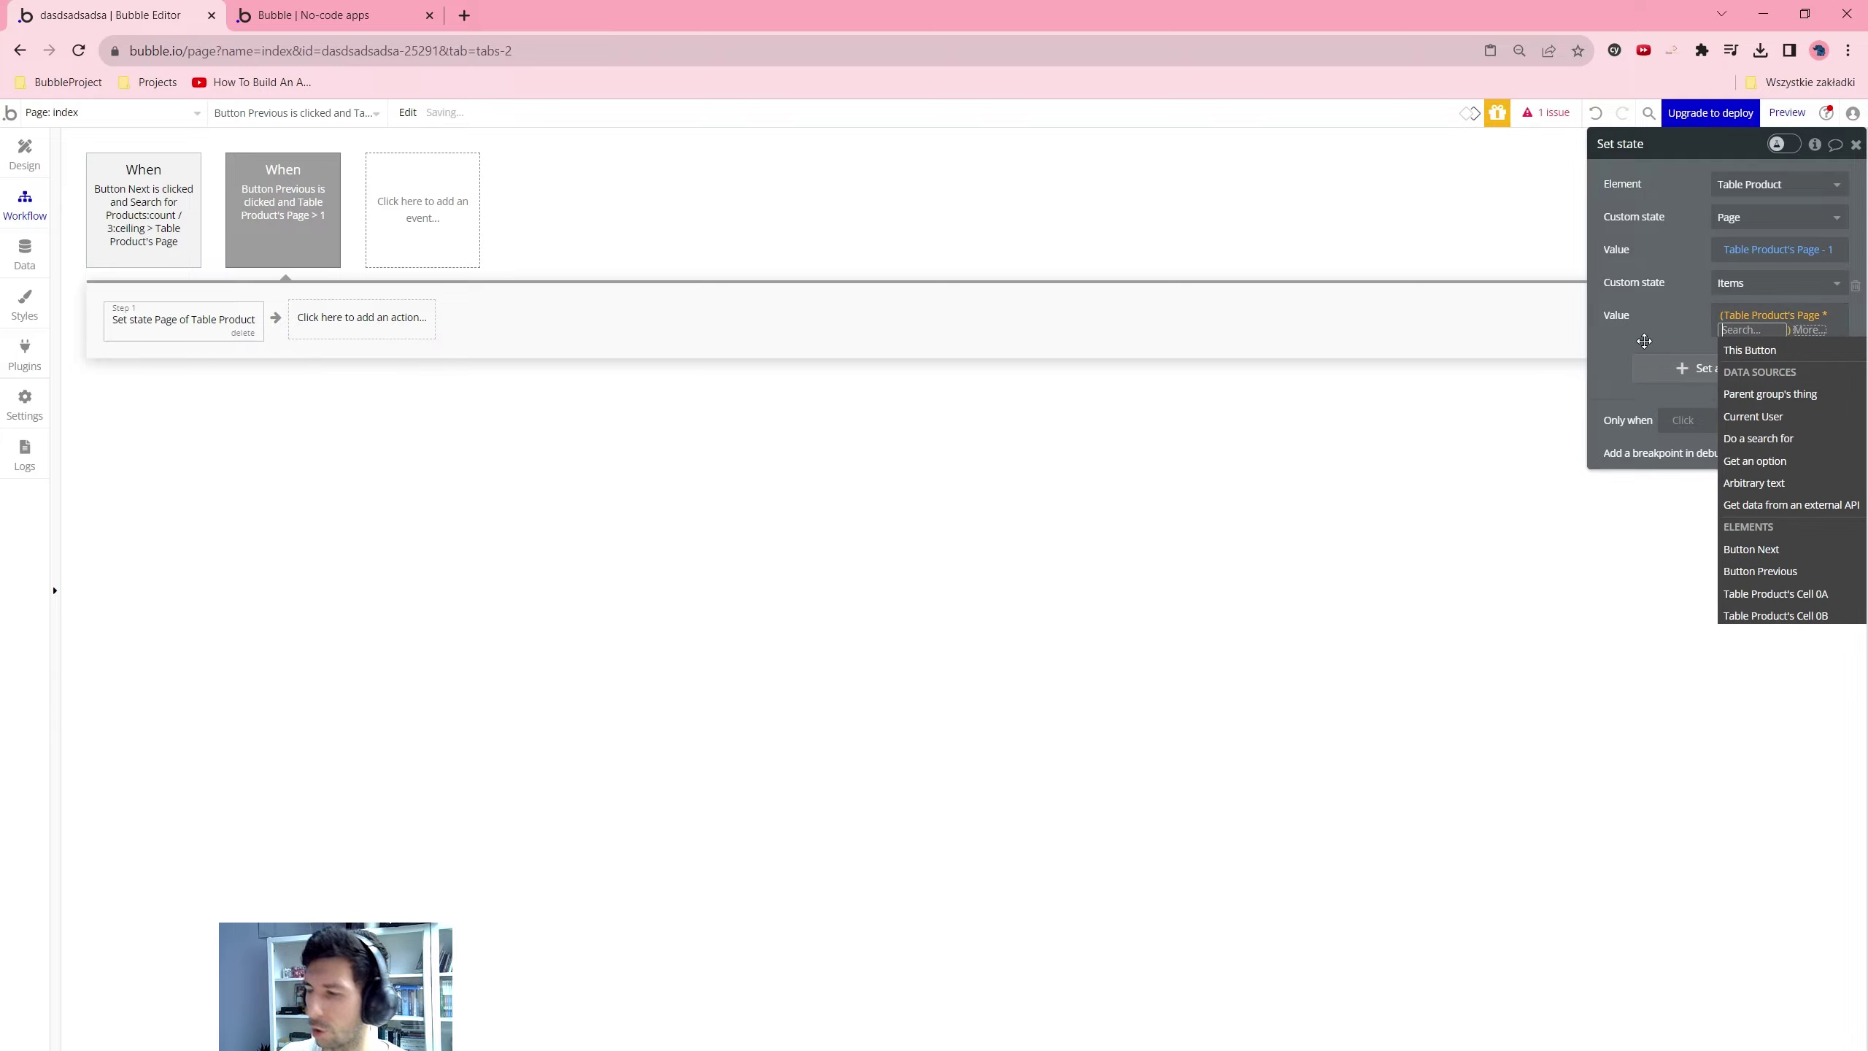
text(3)
click(1622, 594)
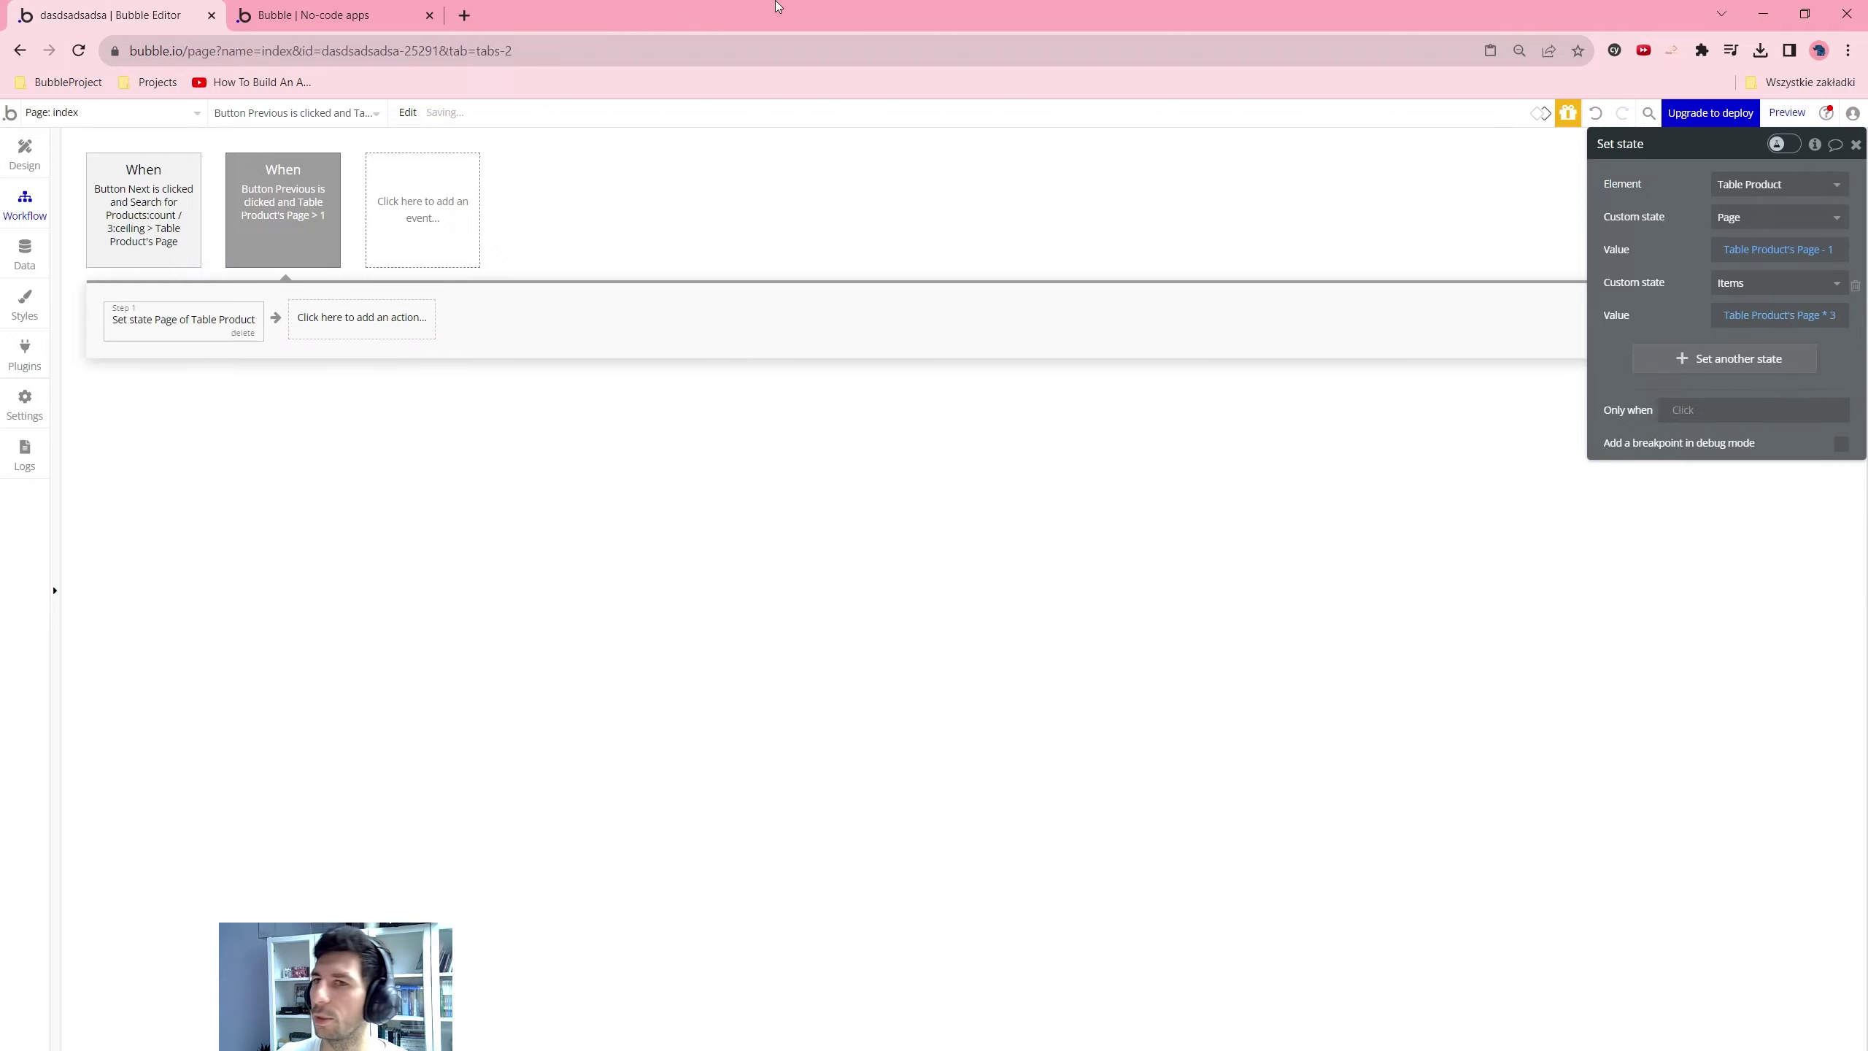
Switch to the app preview, reload it, and search the page for the first product's unique ID
click(373, 9)
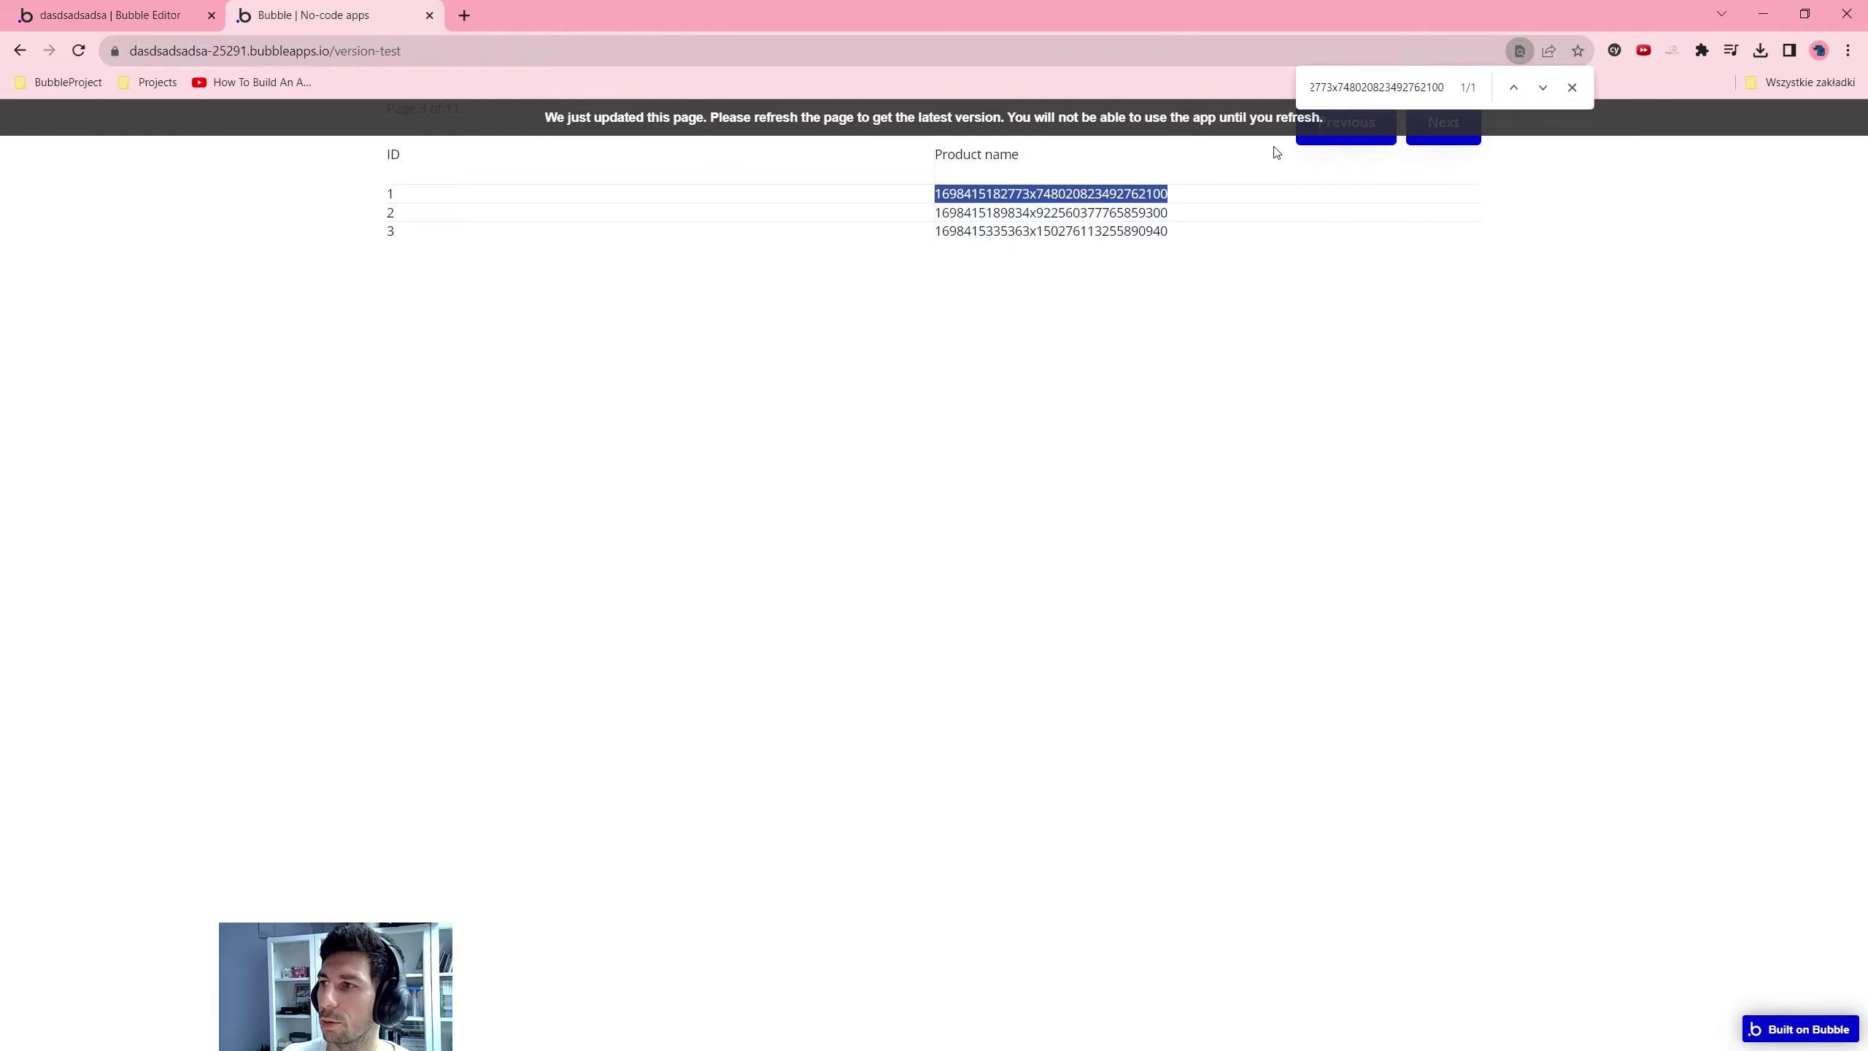
key(F5)
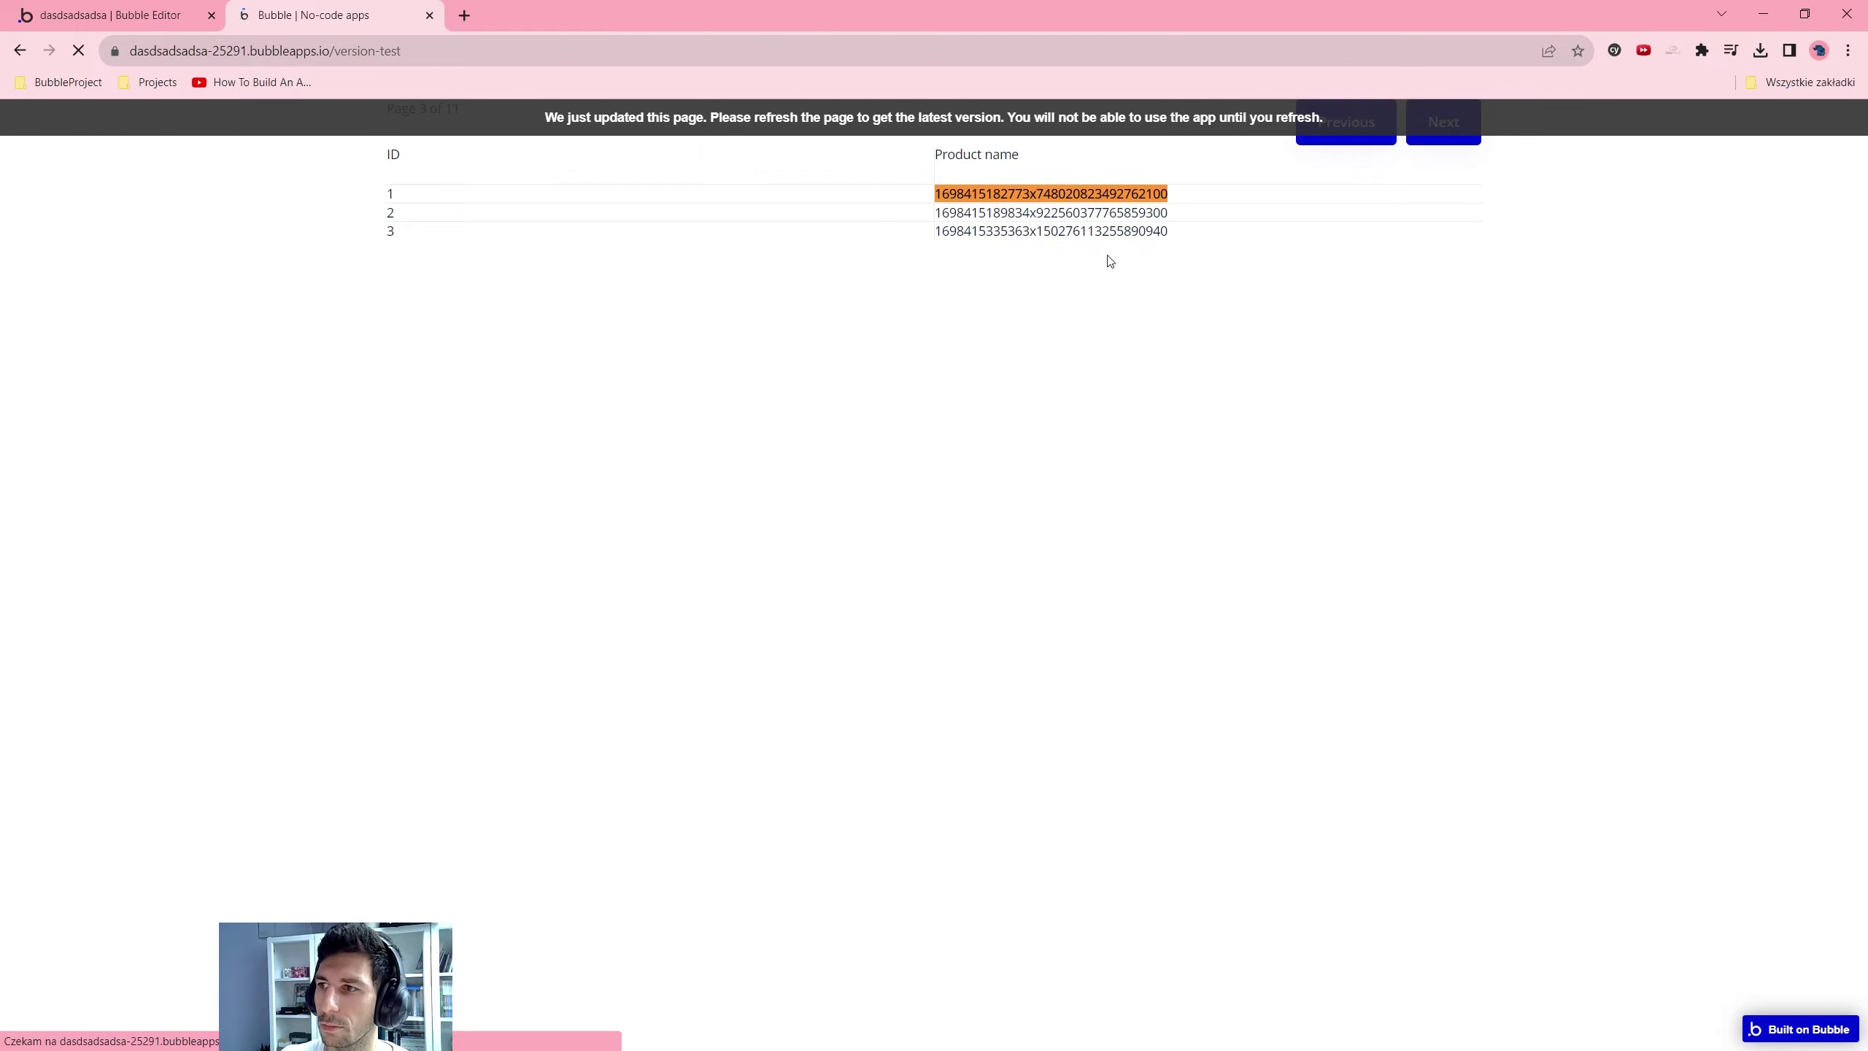
double_click(1061, 193)
key(ctrl+f)
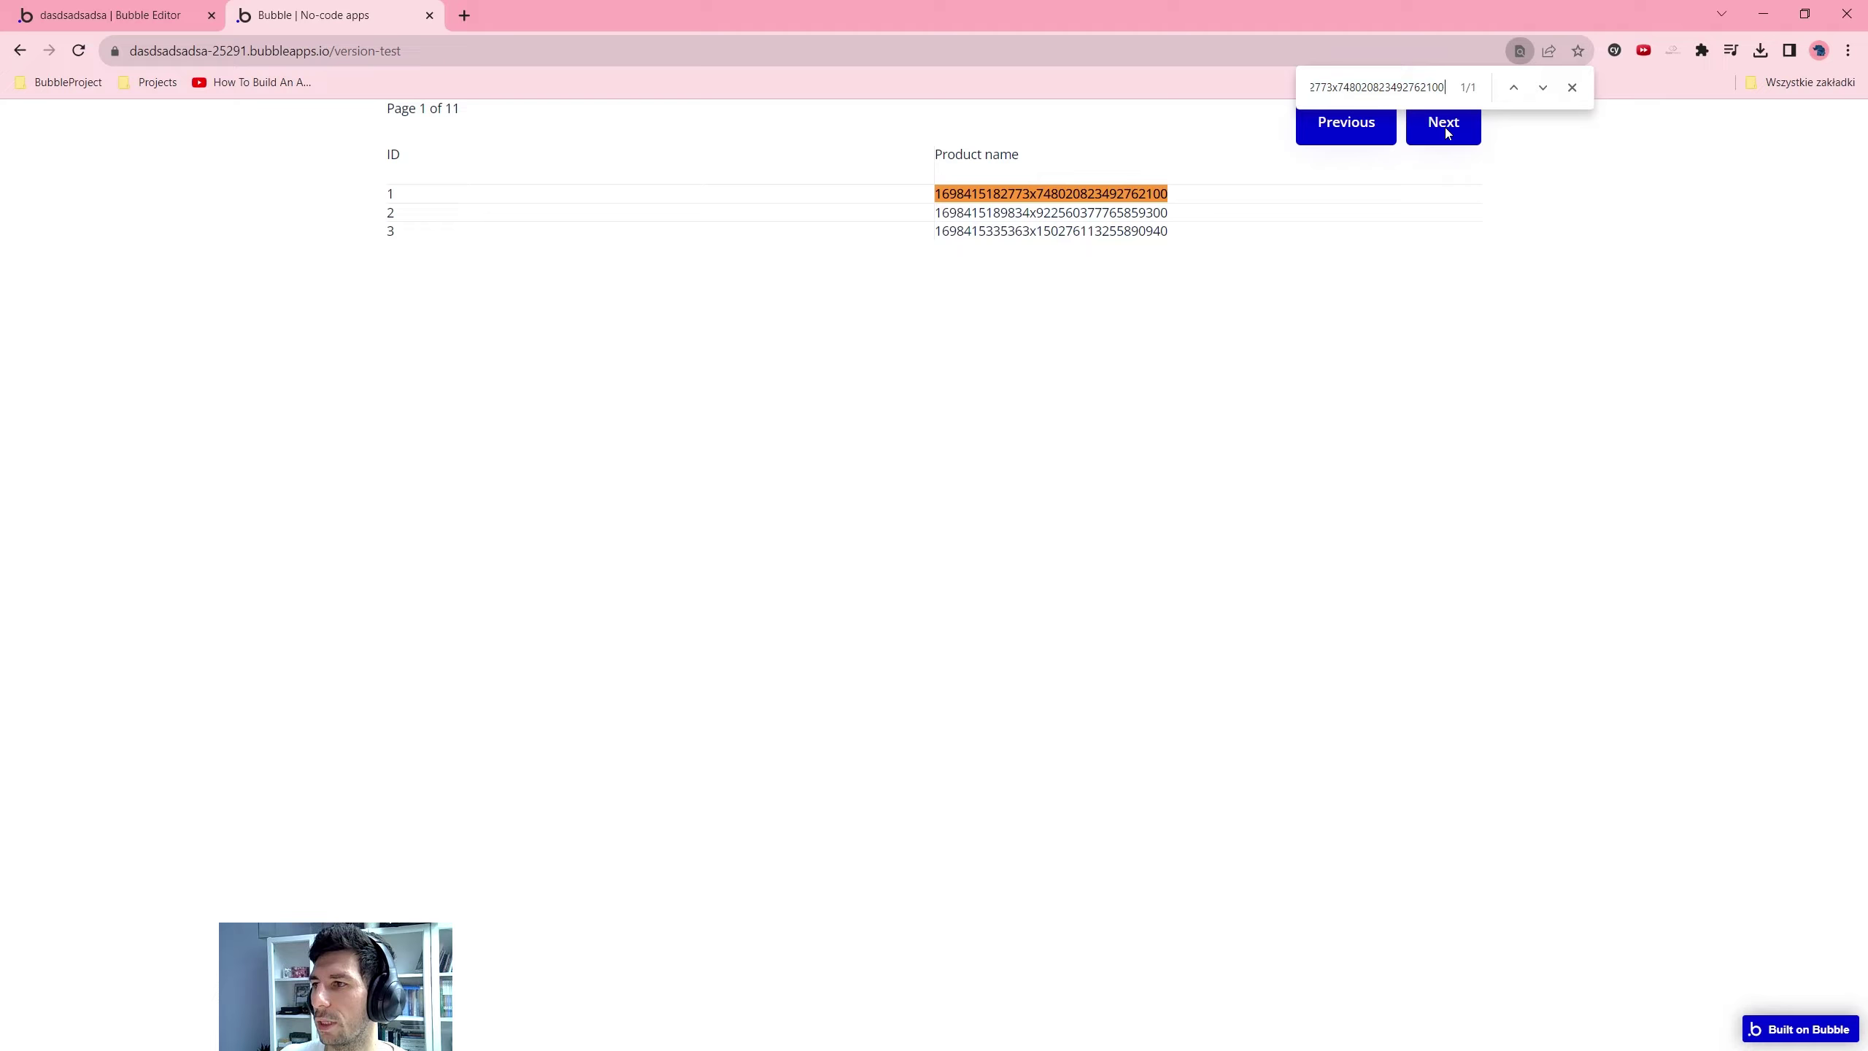
click(1574, 88)
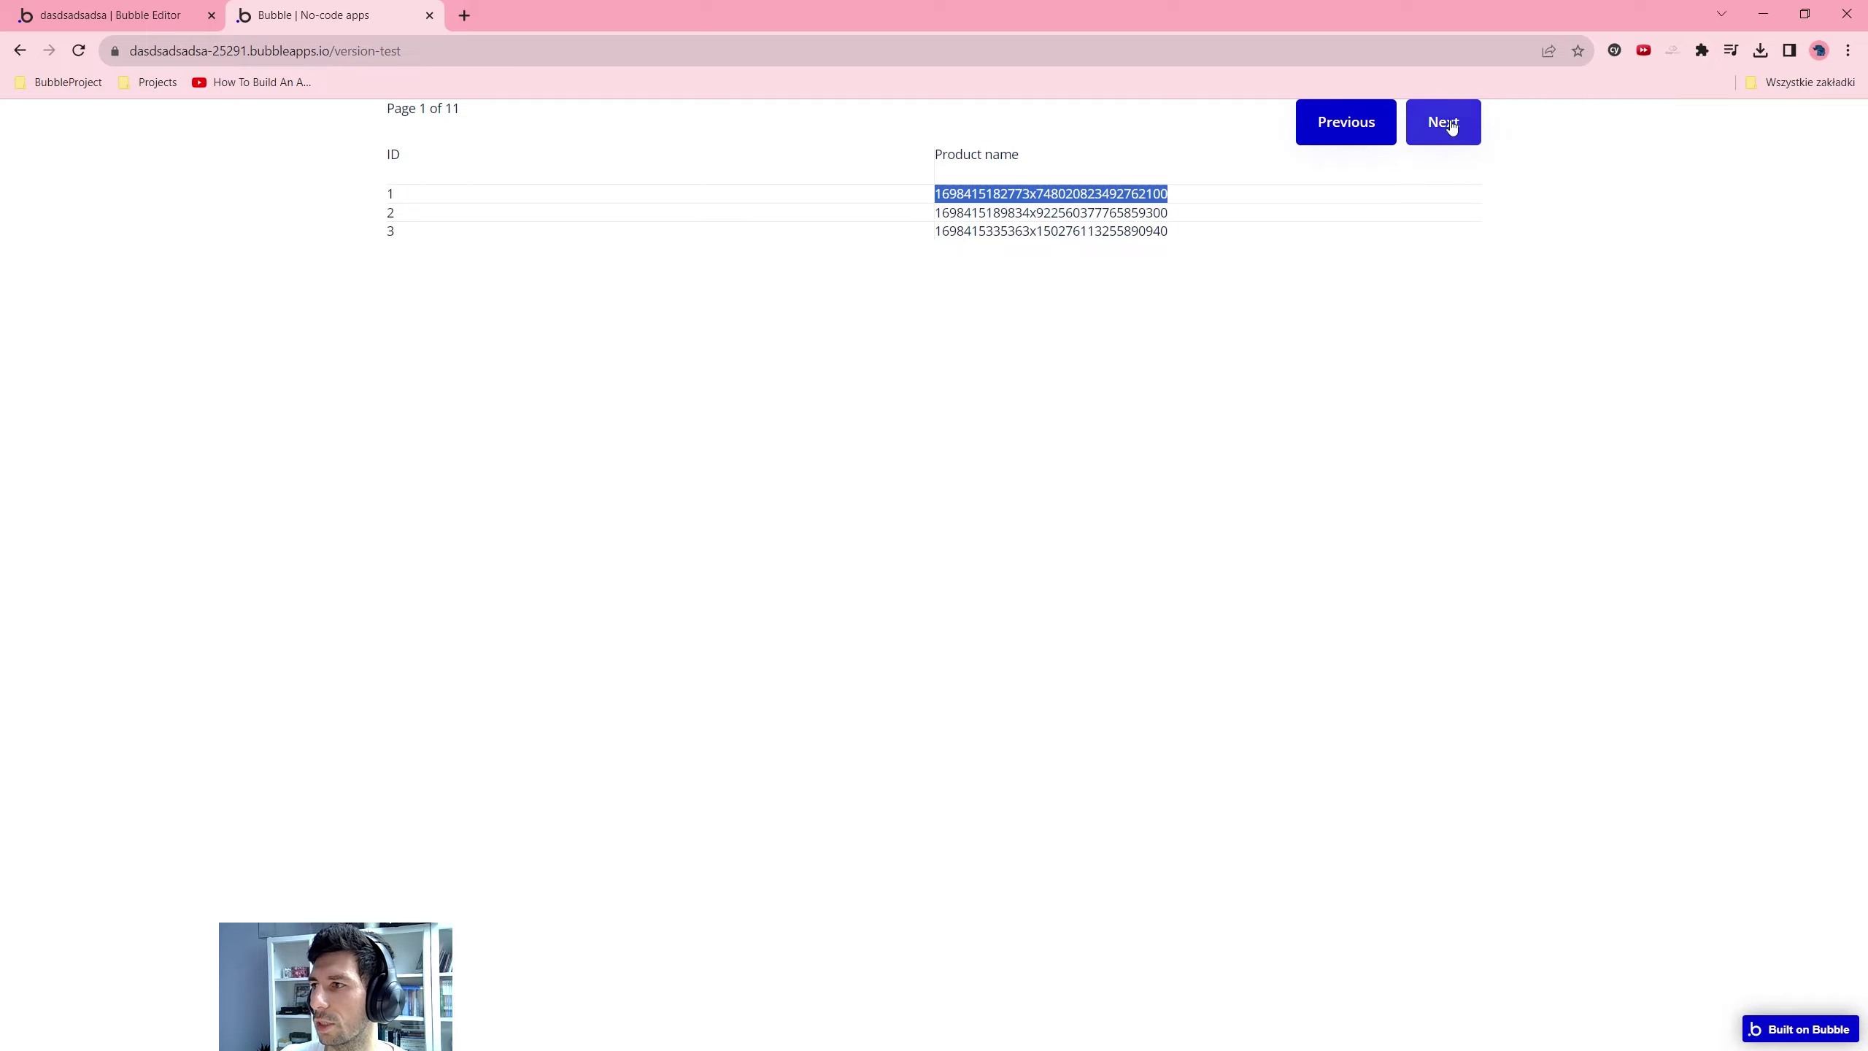
Return to the Bubble editor's design view and set Group A's top margin to 100 px
click(144, 5)
click(28, 156)
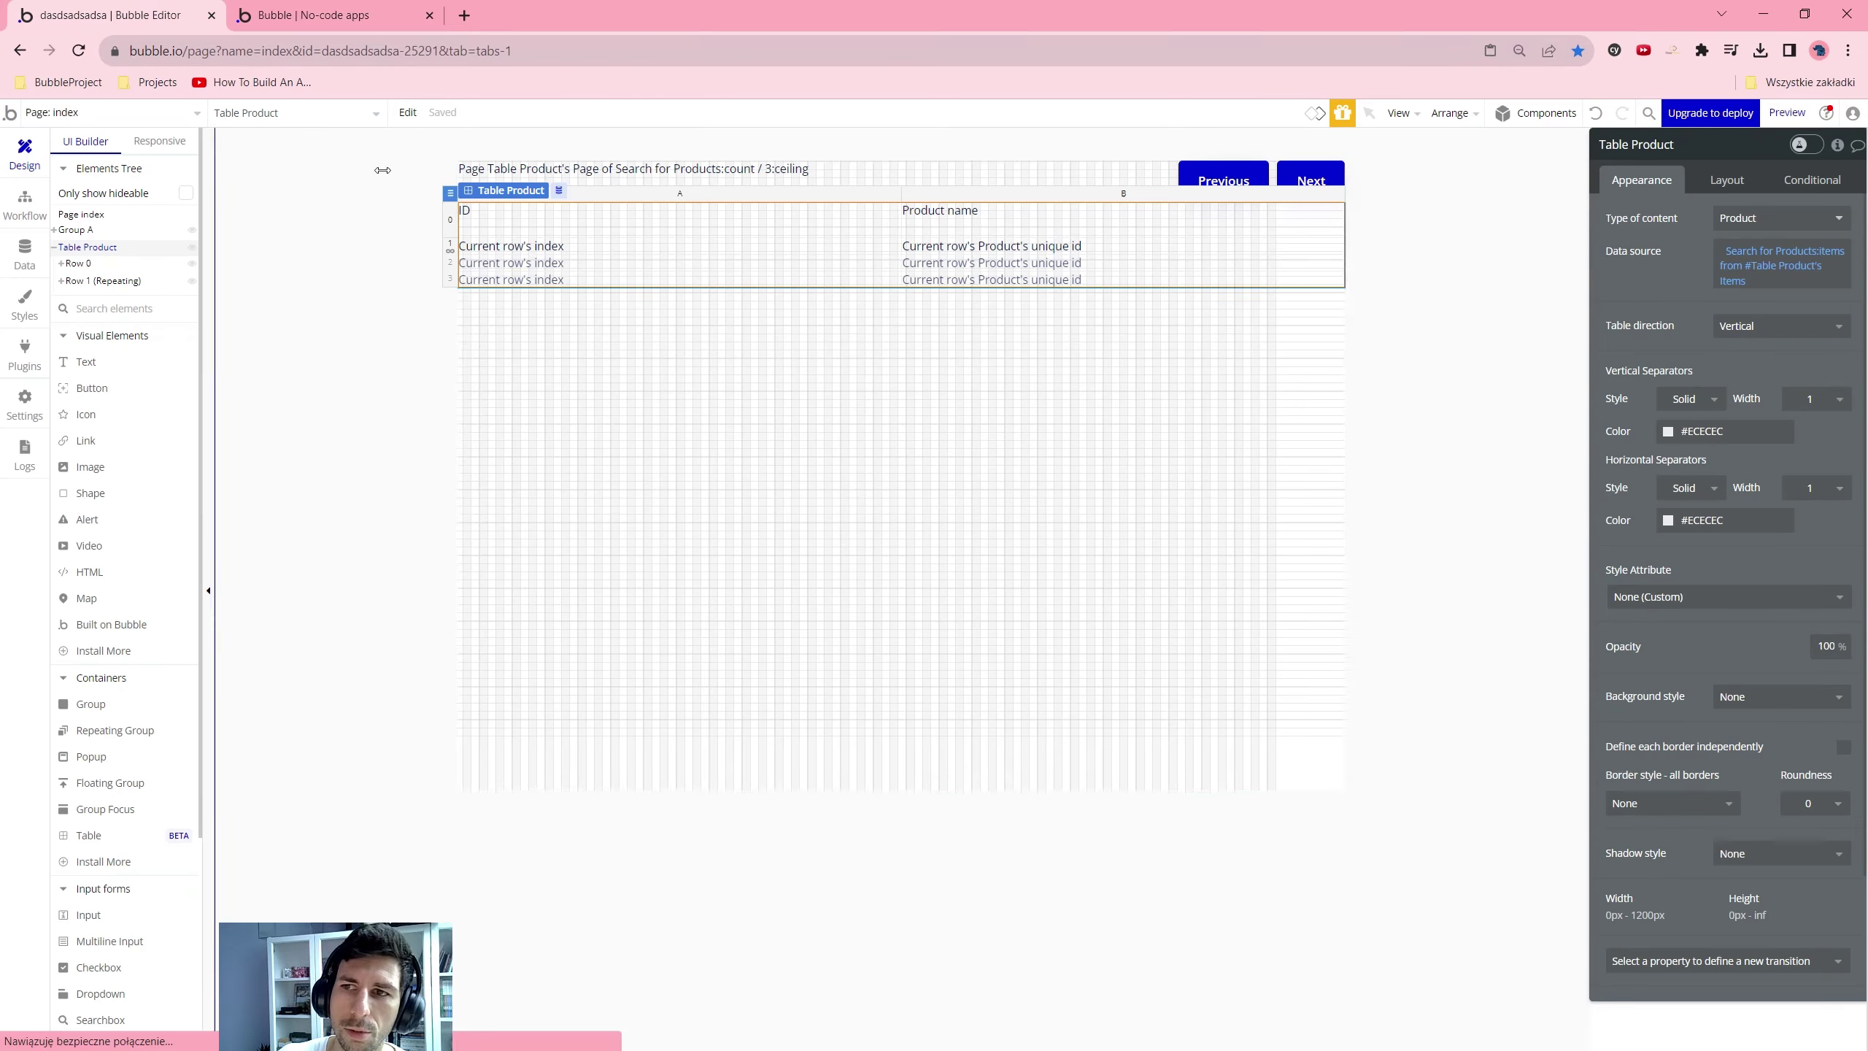
click(76, 230)
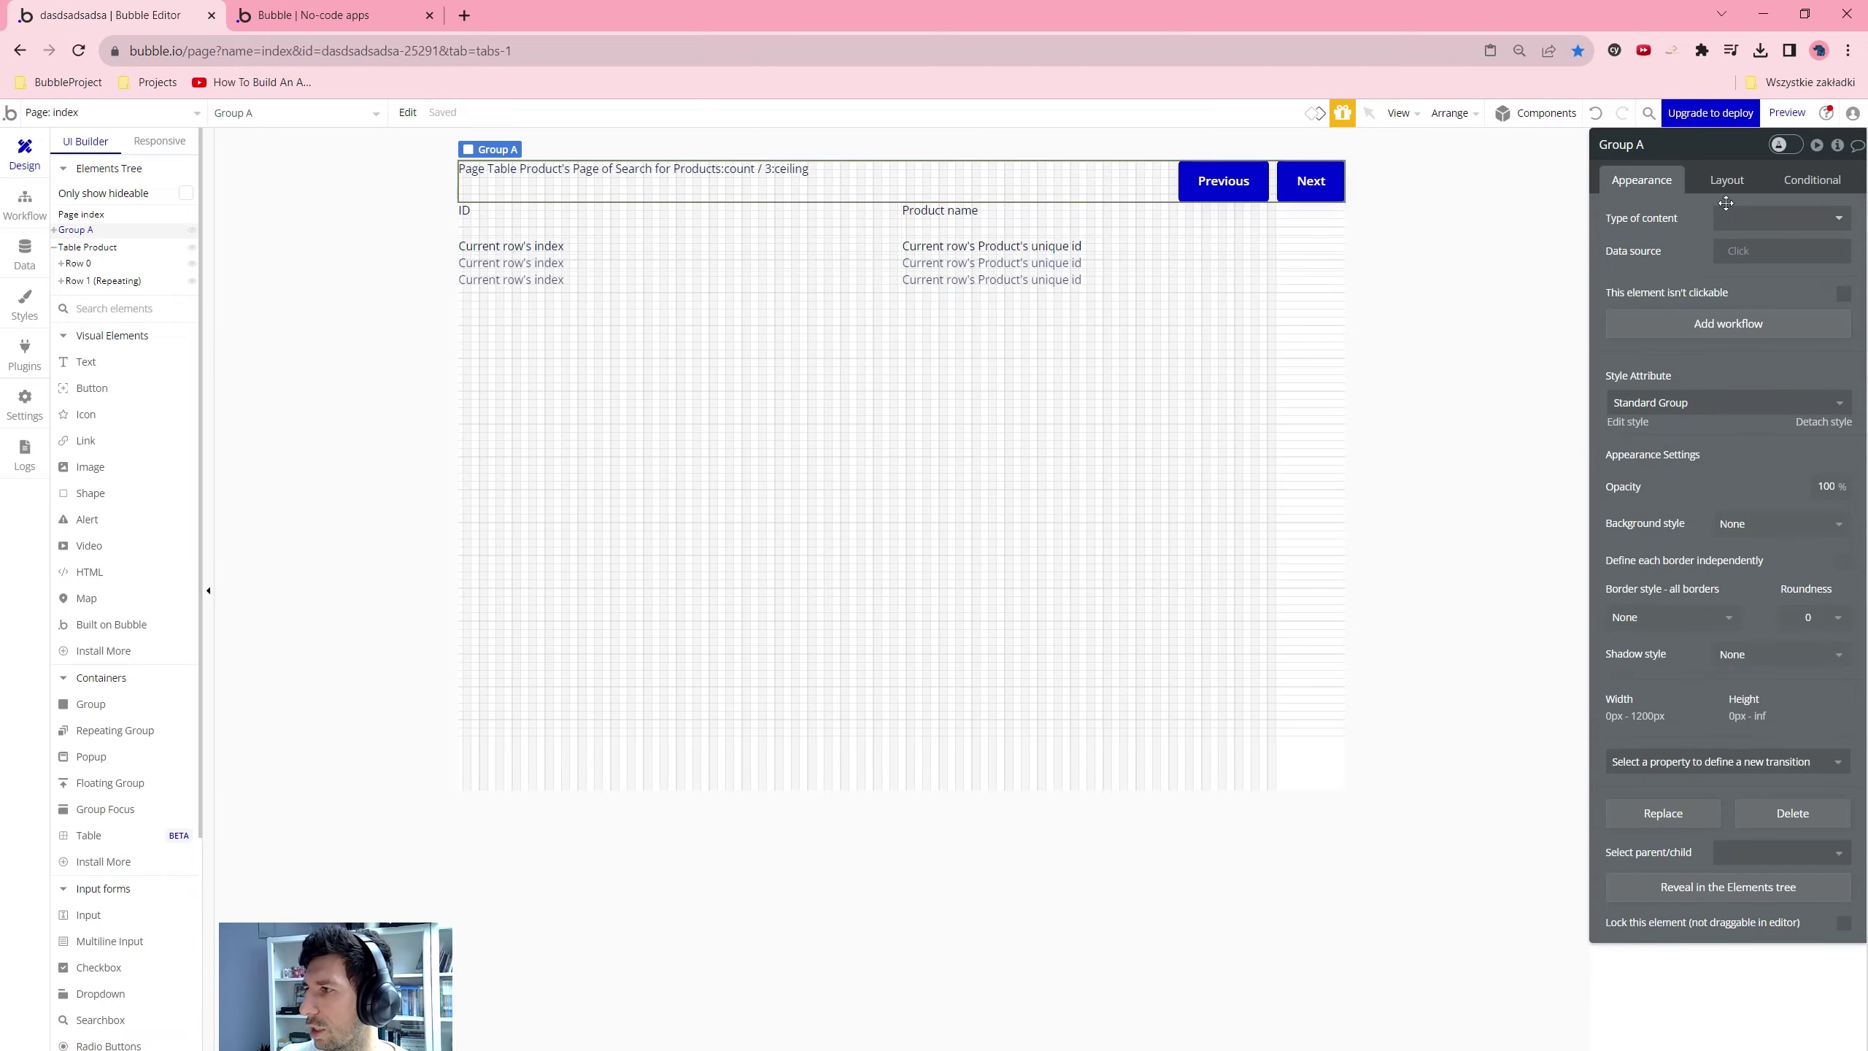
click(1726, 179)
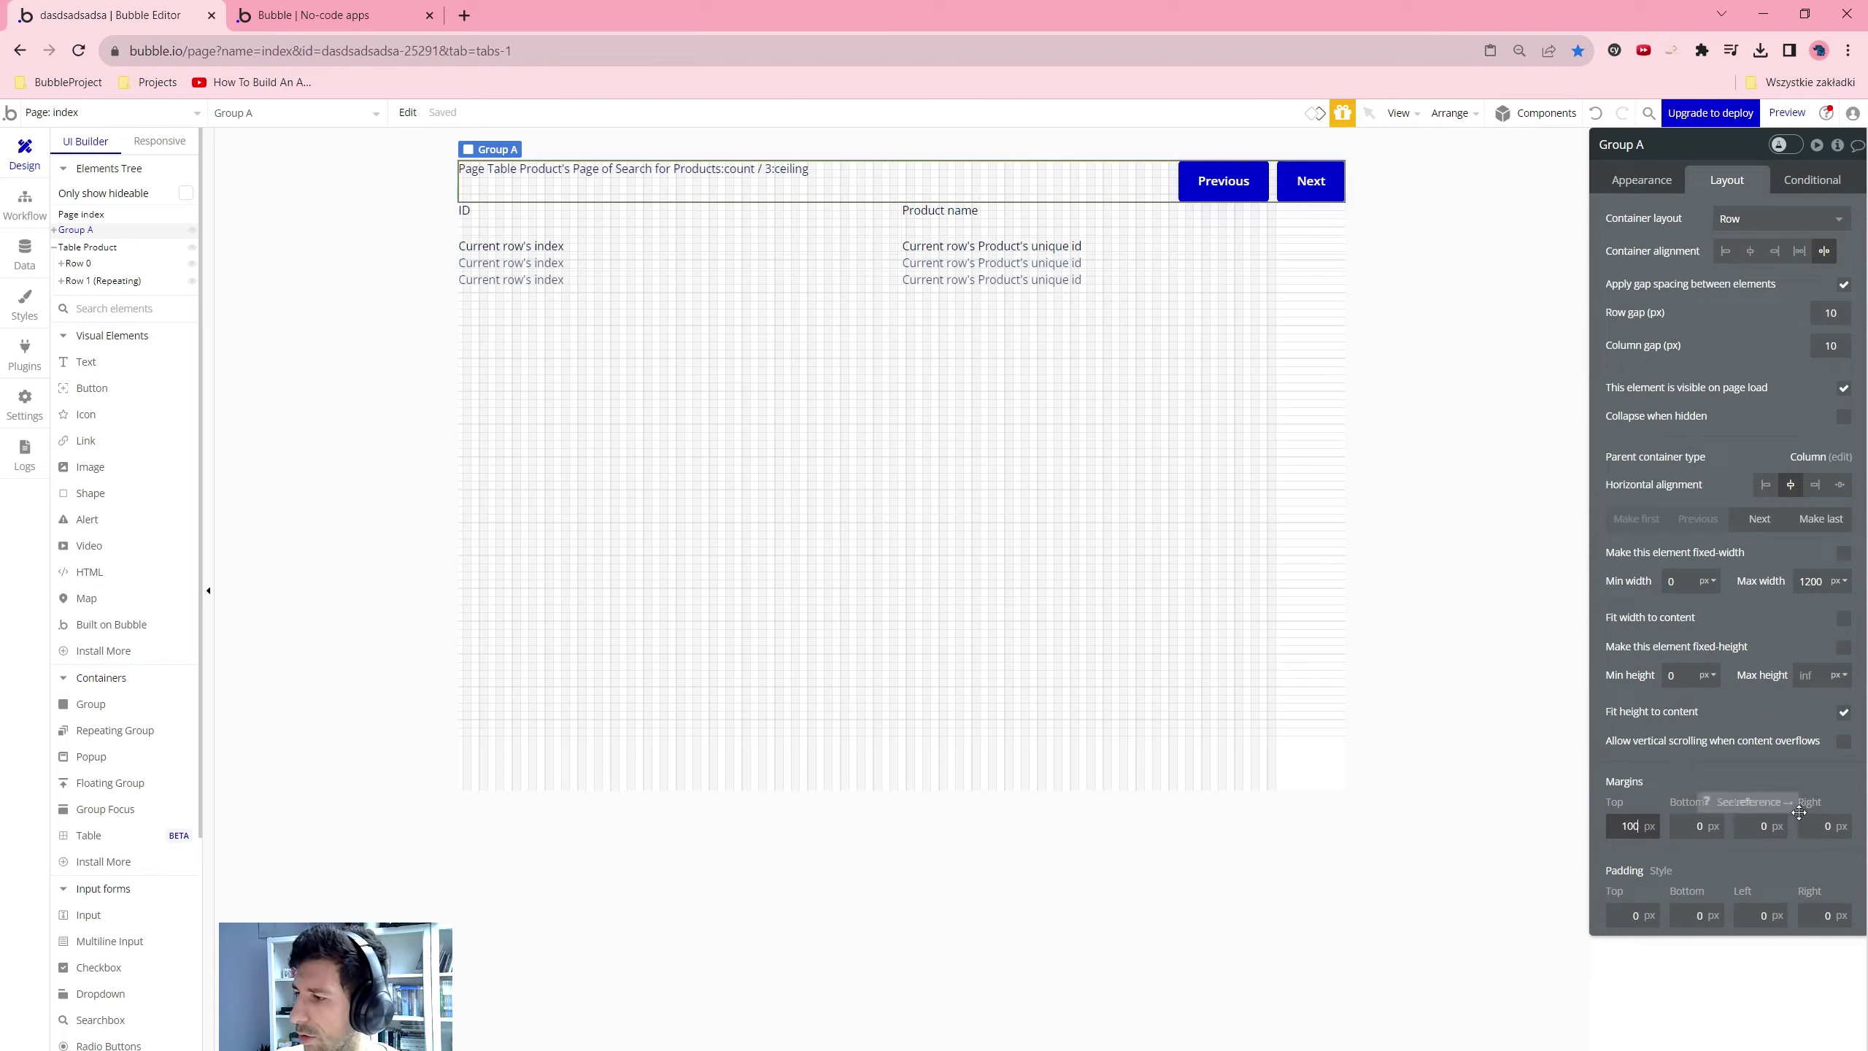
In the app preview, search for the first product's unique ID, then test going to page 2 and back to page 1
click(285, 6)
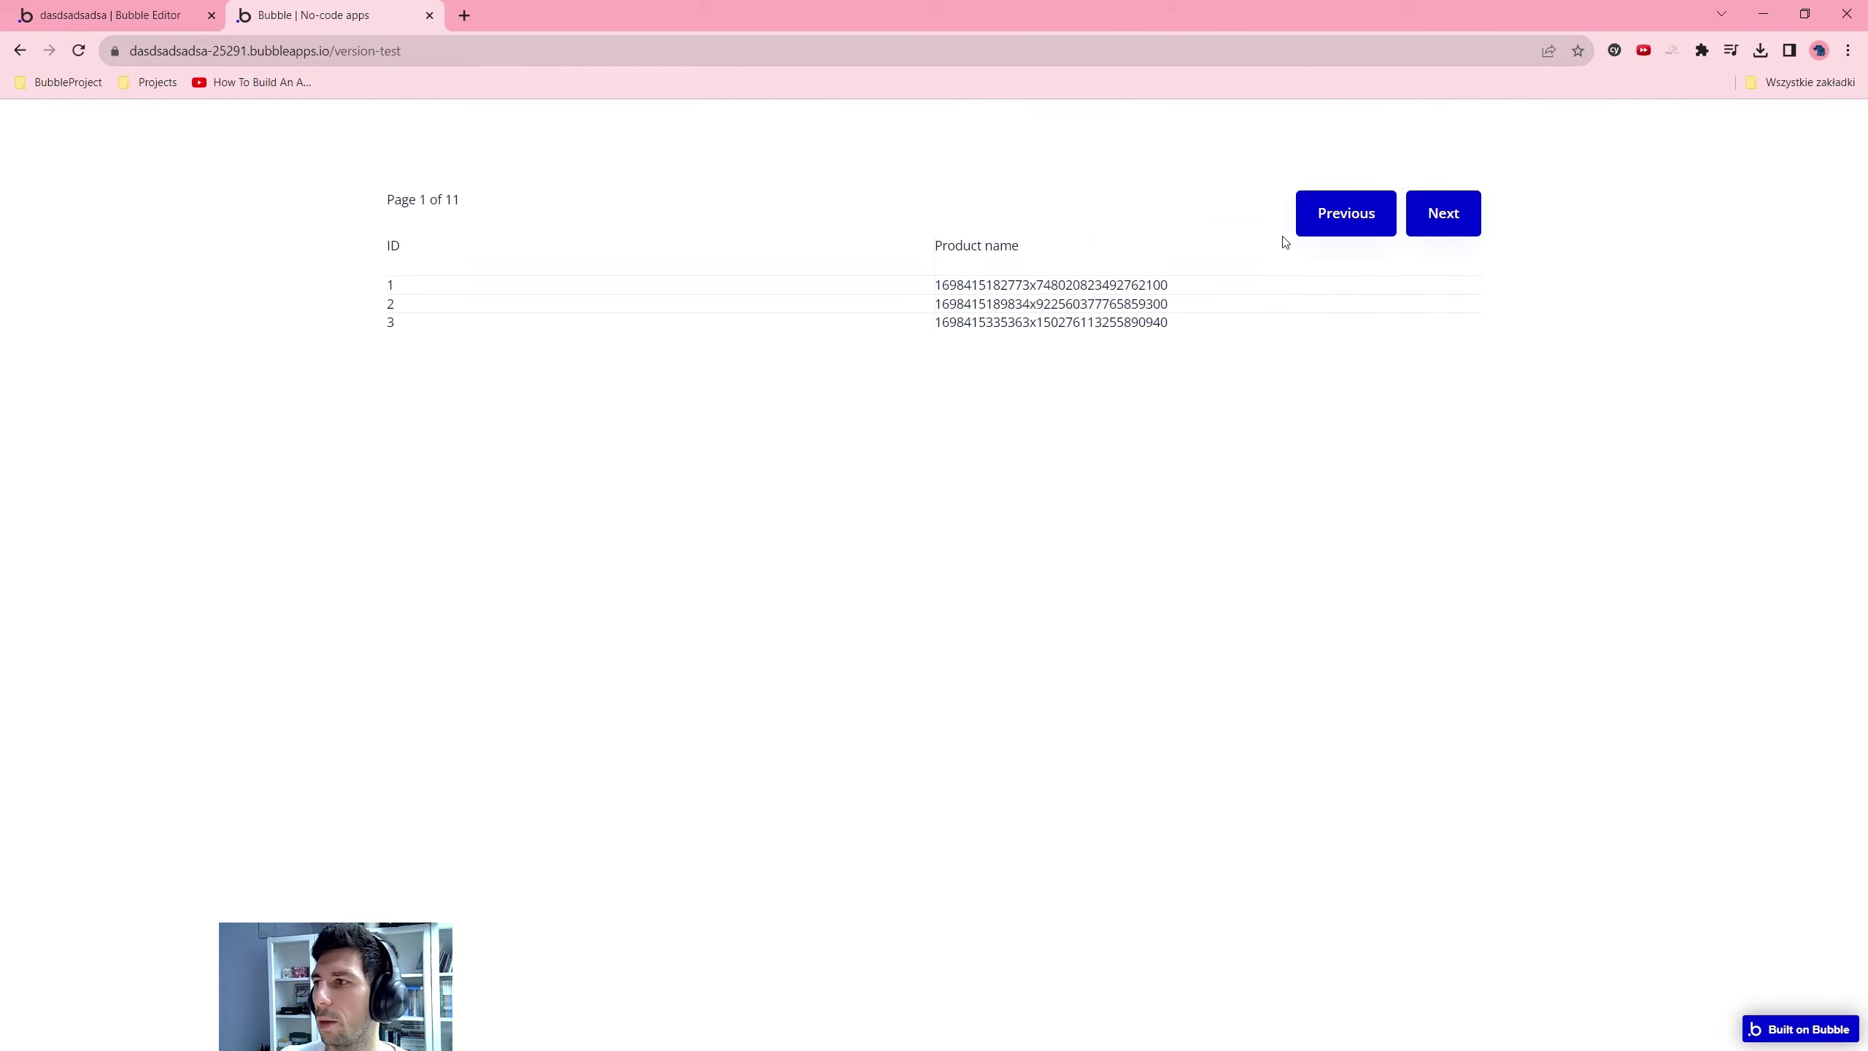
double_click(968, 284)
key(ctrl+f)
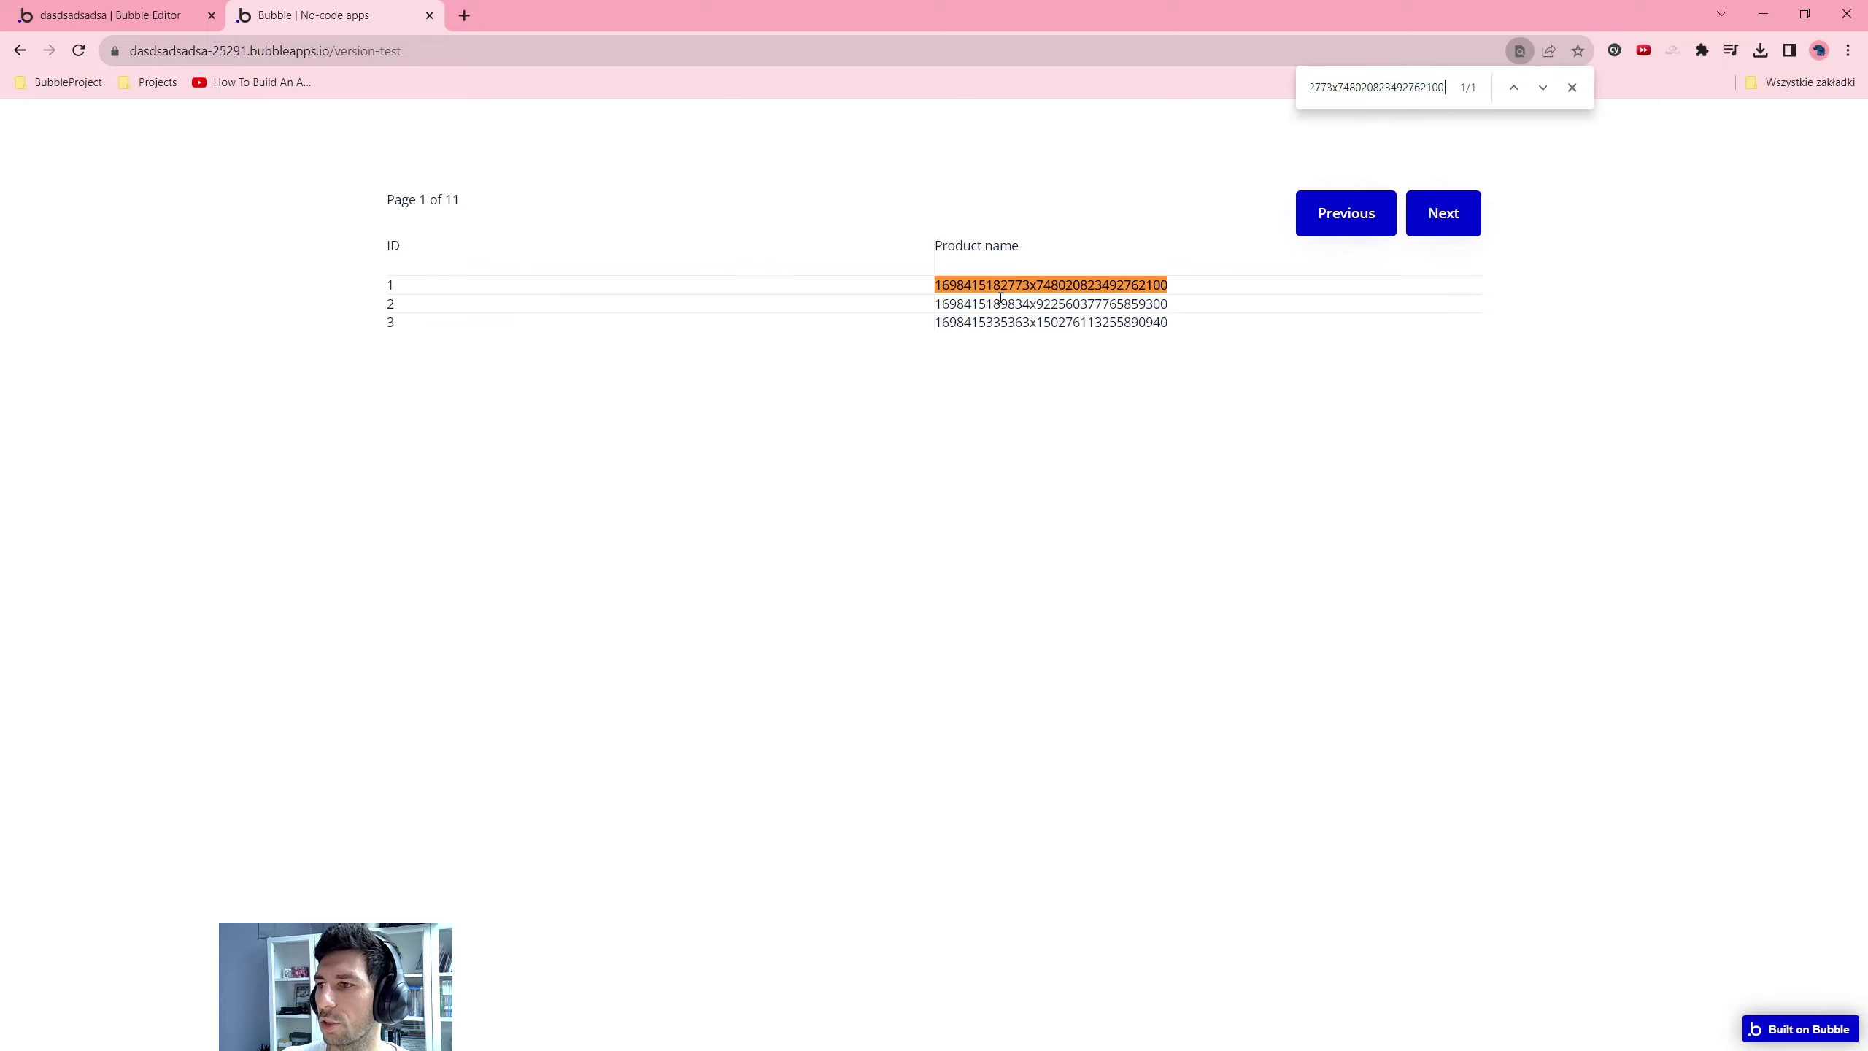
click(1453, 225)
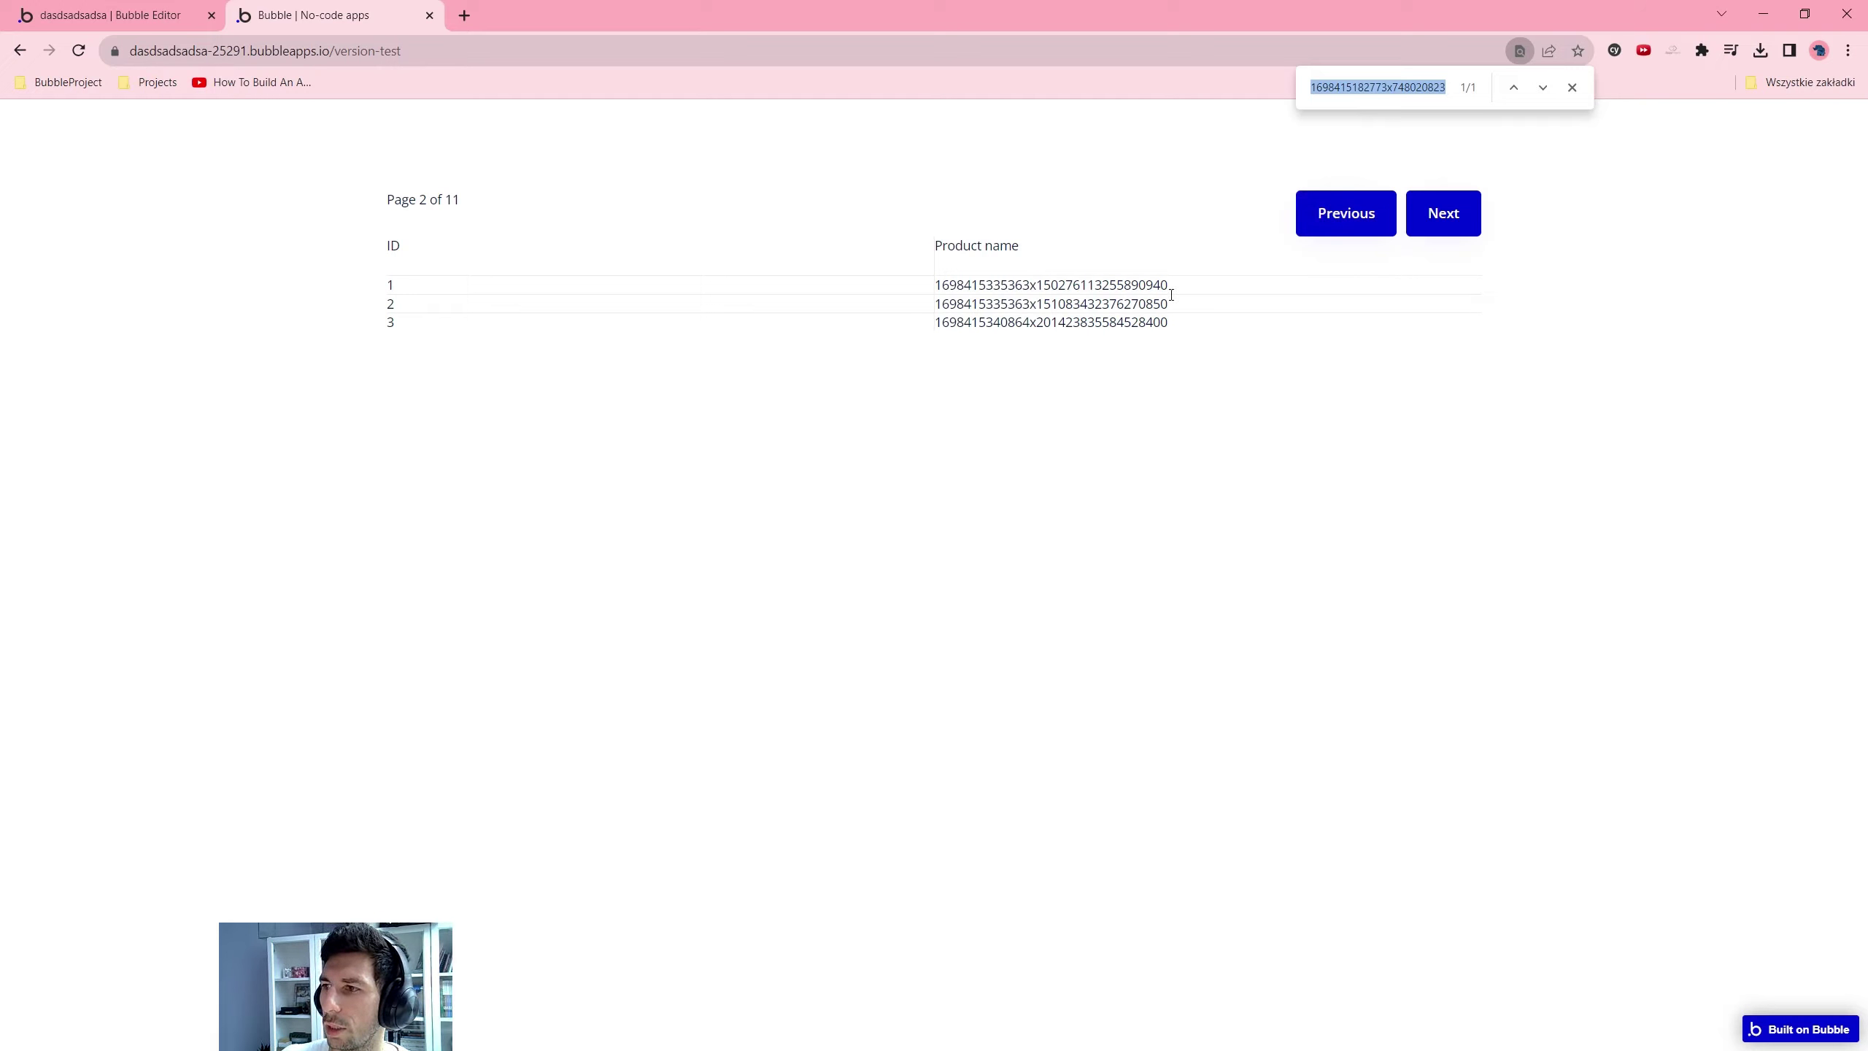
click(1361, 218)
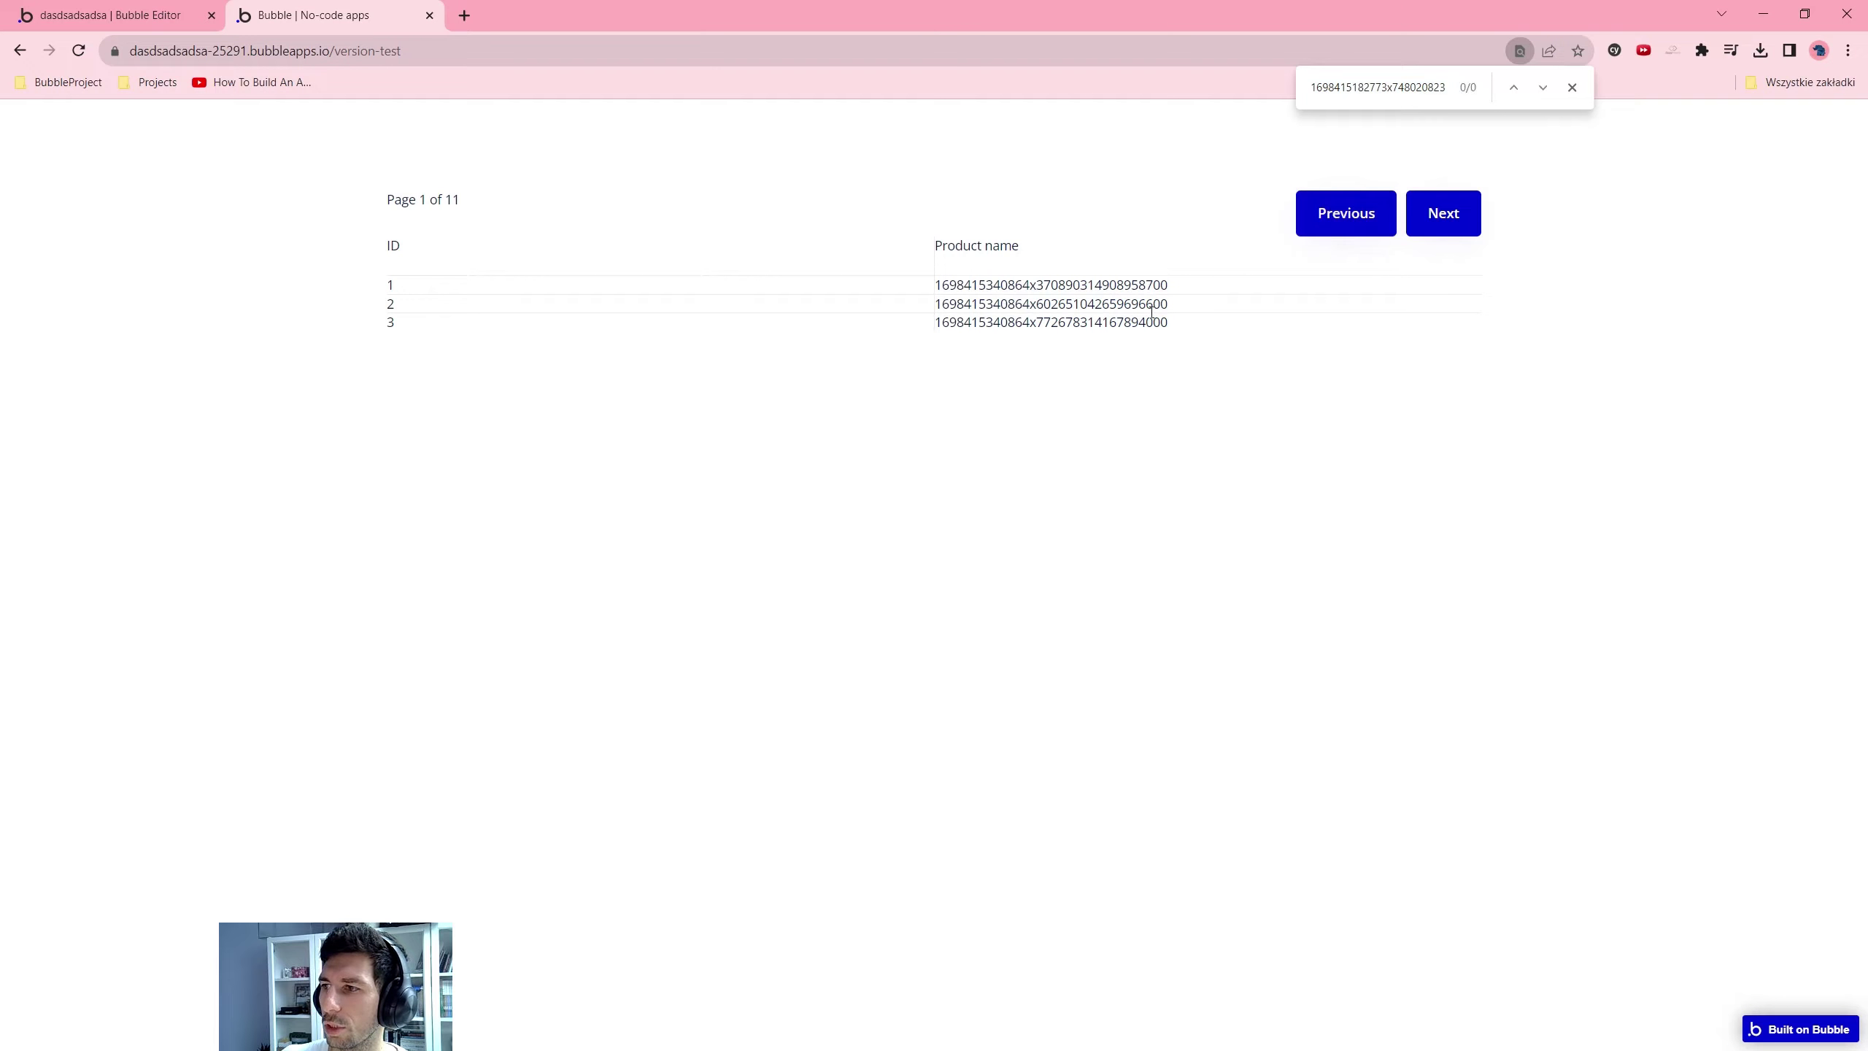
Reload the preview and retest moving to page 2 and back, searching for page 1's first product ID along the way
key(F5)
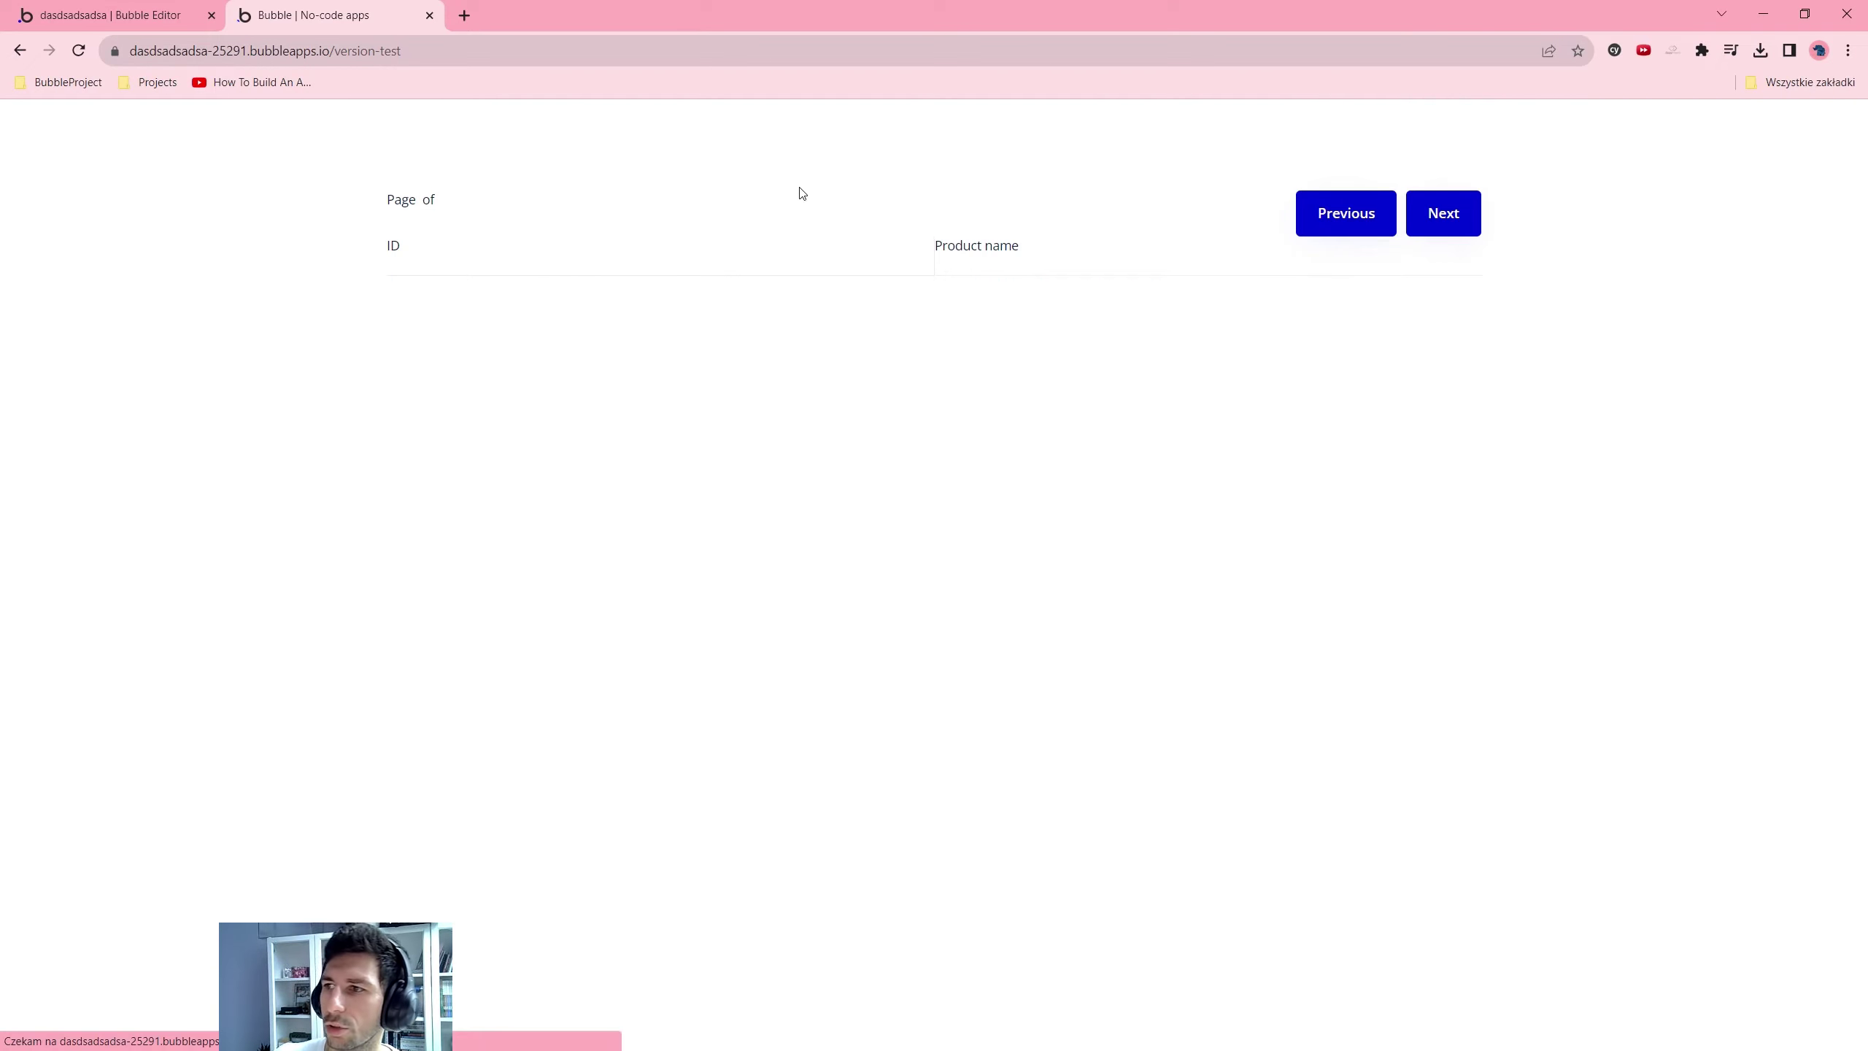
double_click(1124, 287)
key(ctrl+c)
key(ctrl+f)
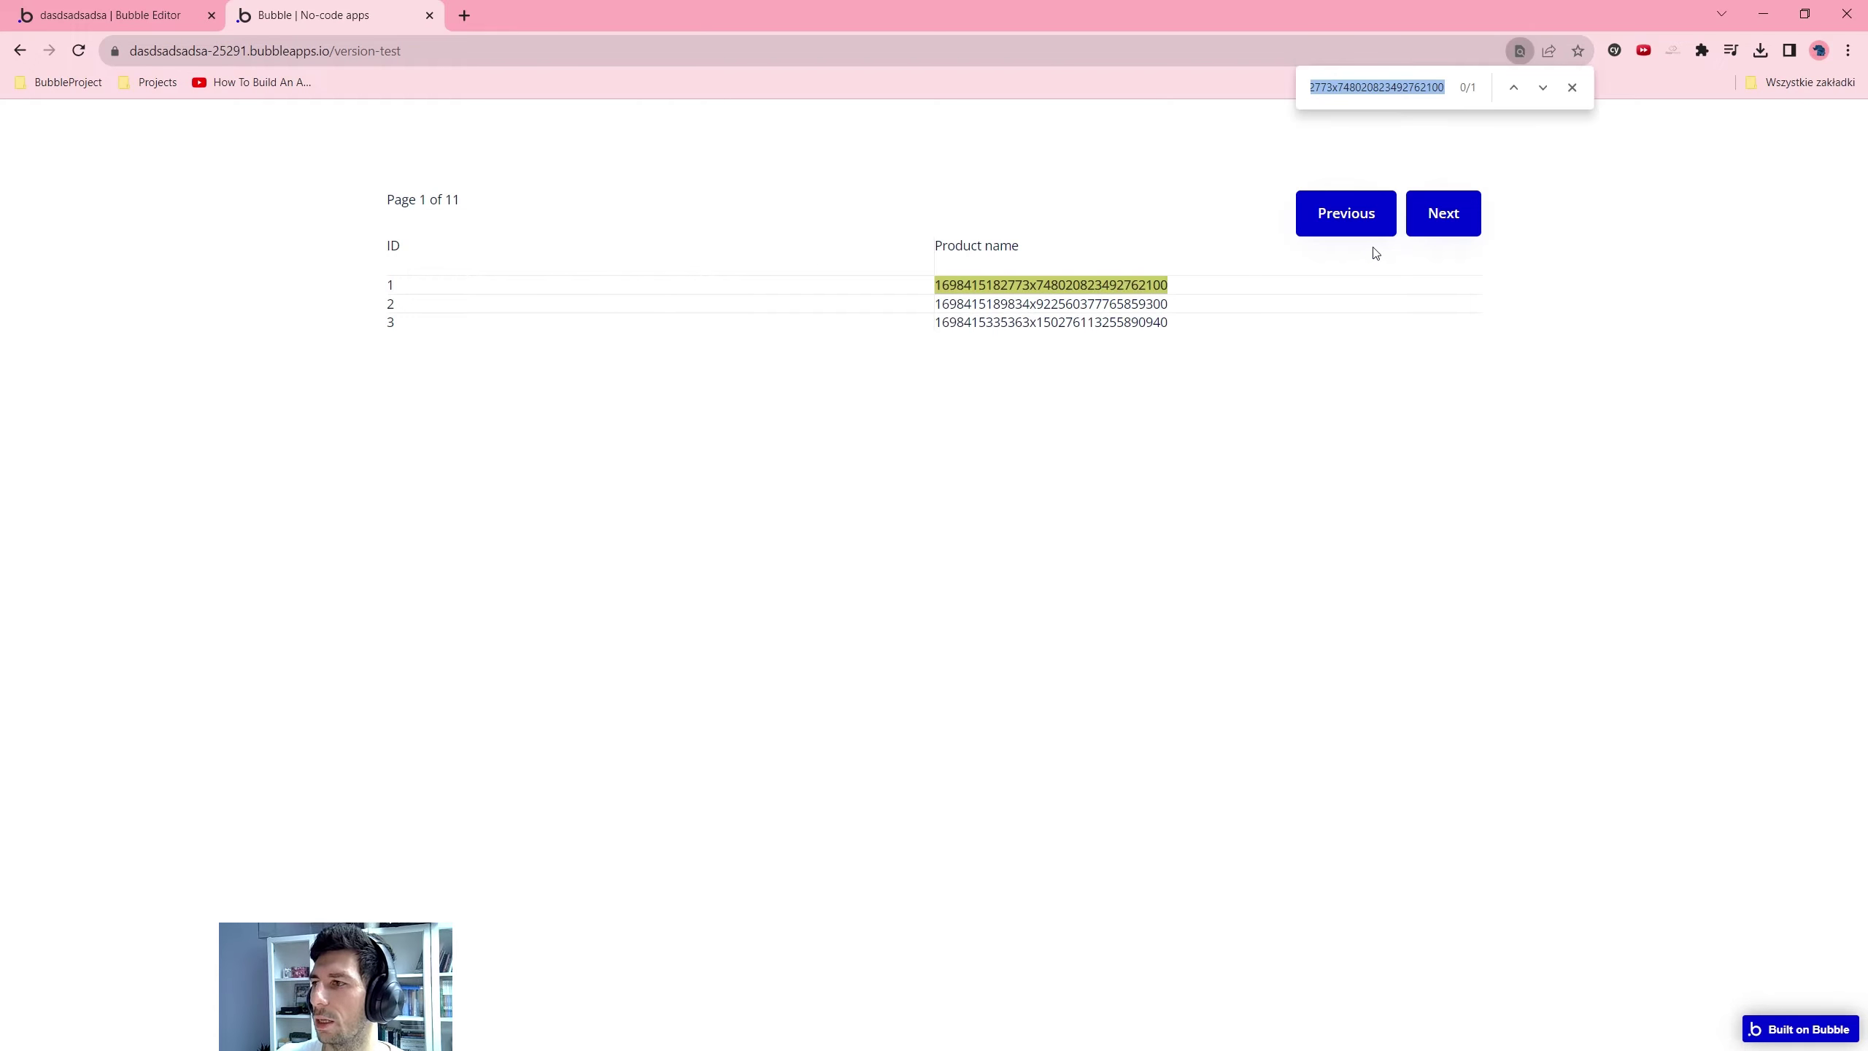
click(1439, 235)
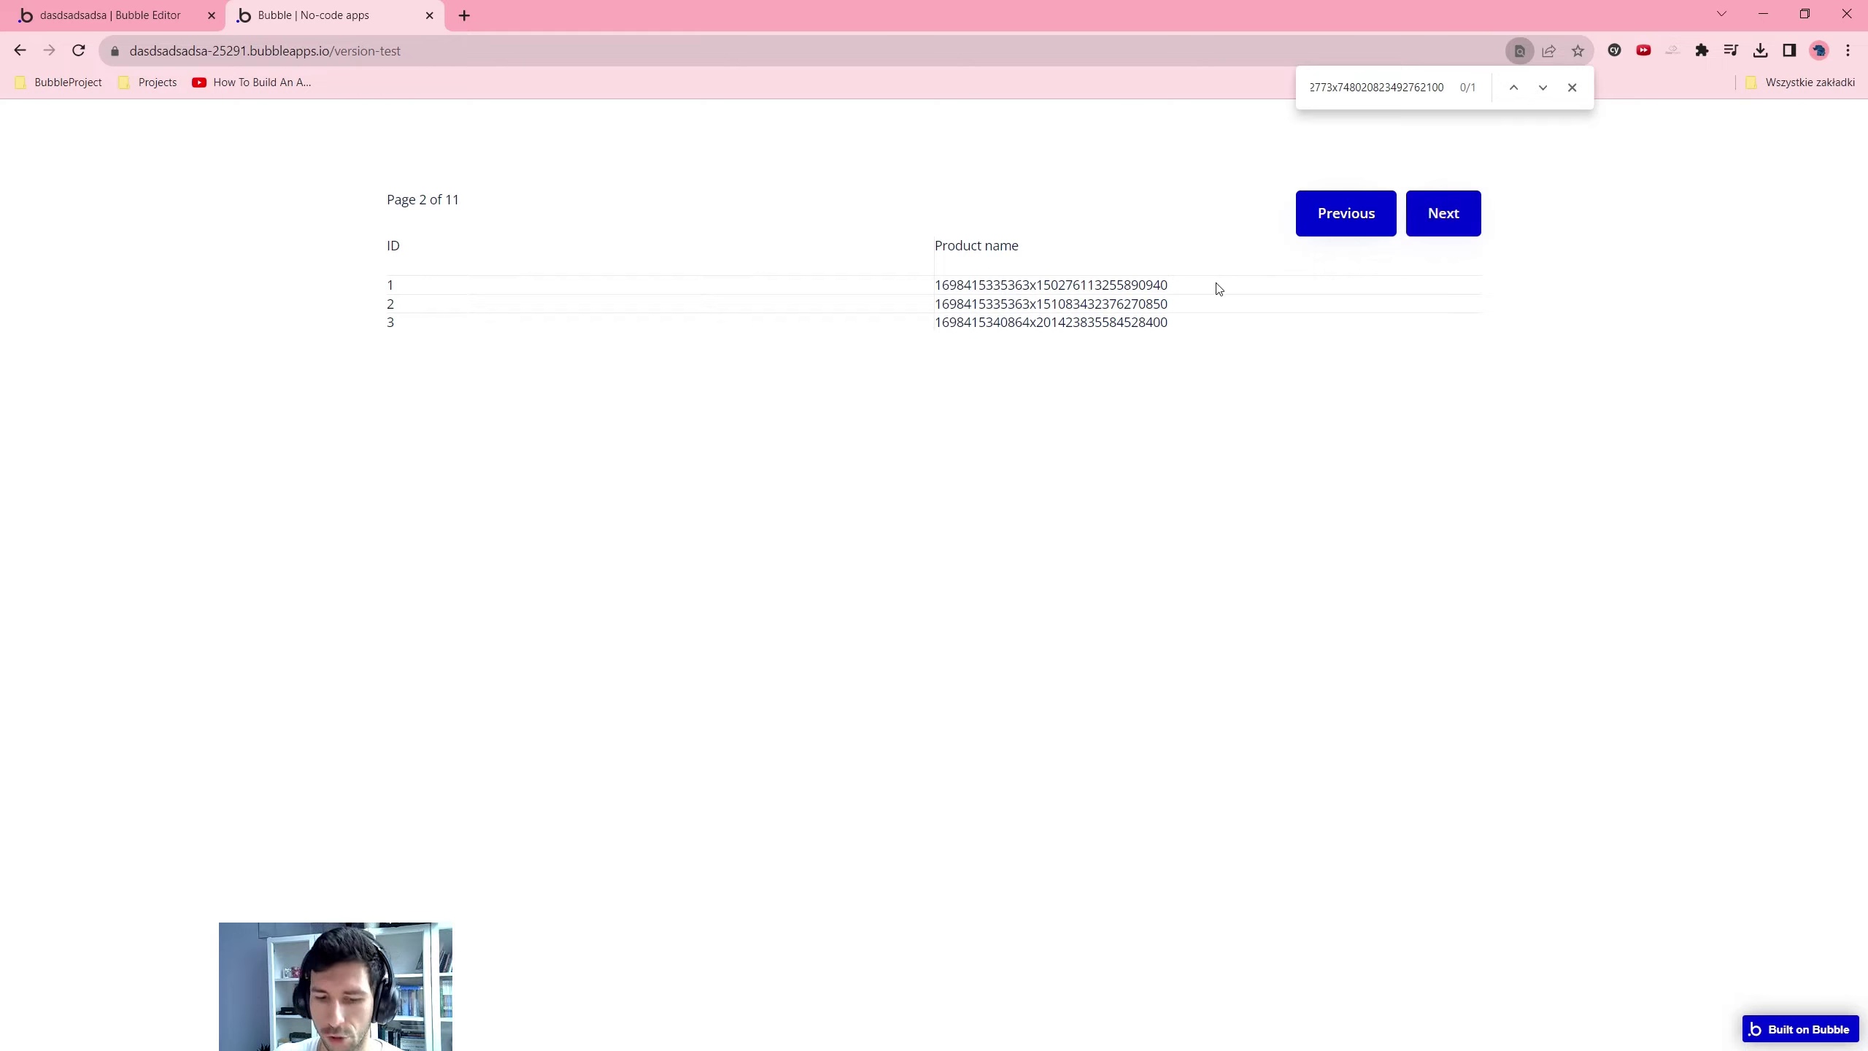
key(ctrl+f)
key(ctrl+v)
key(ctrl+f)
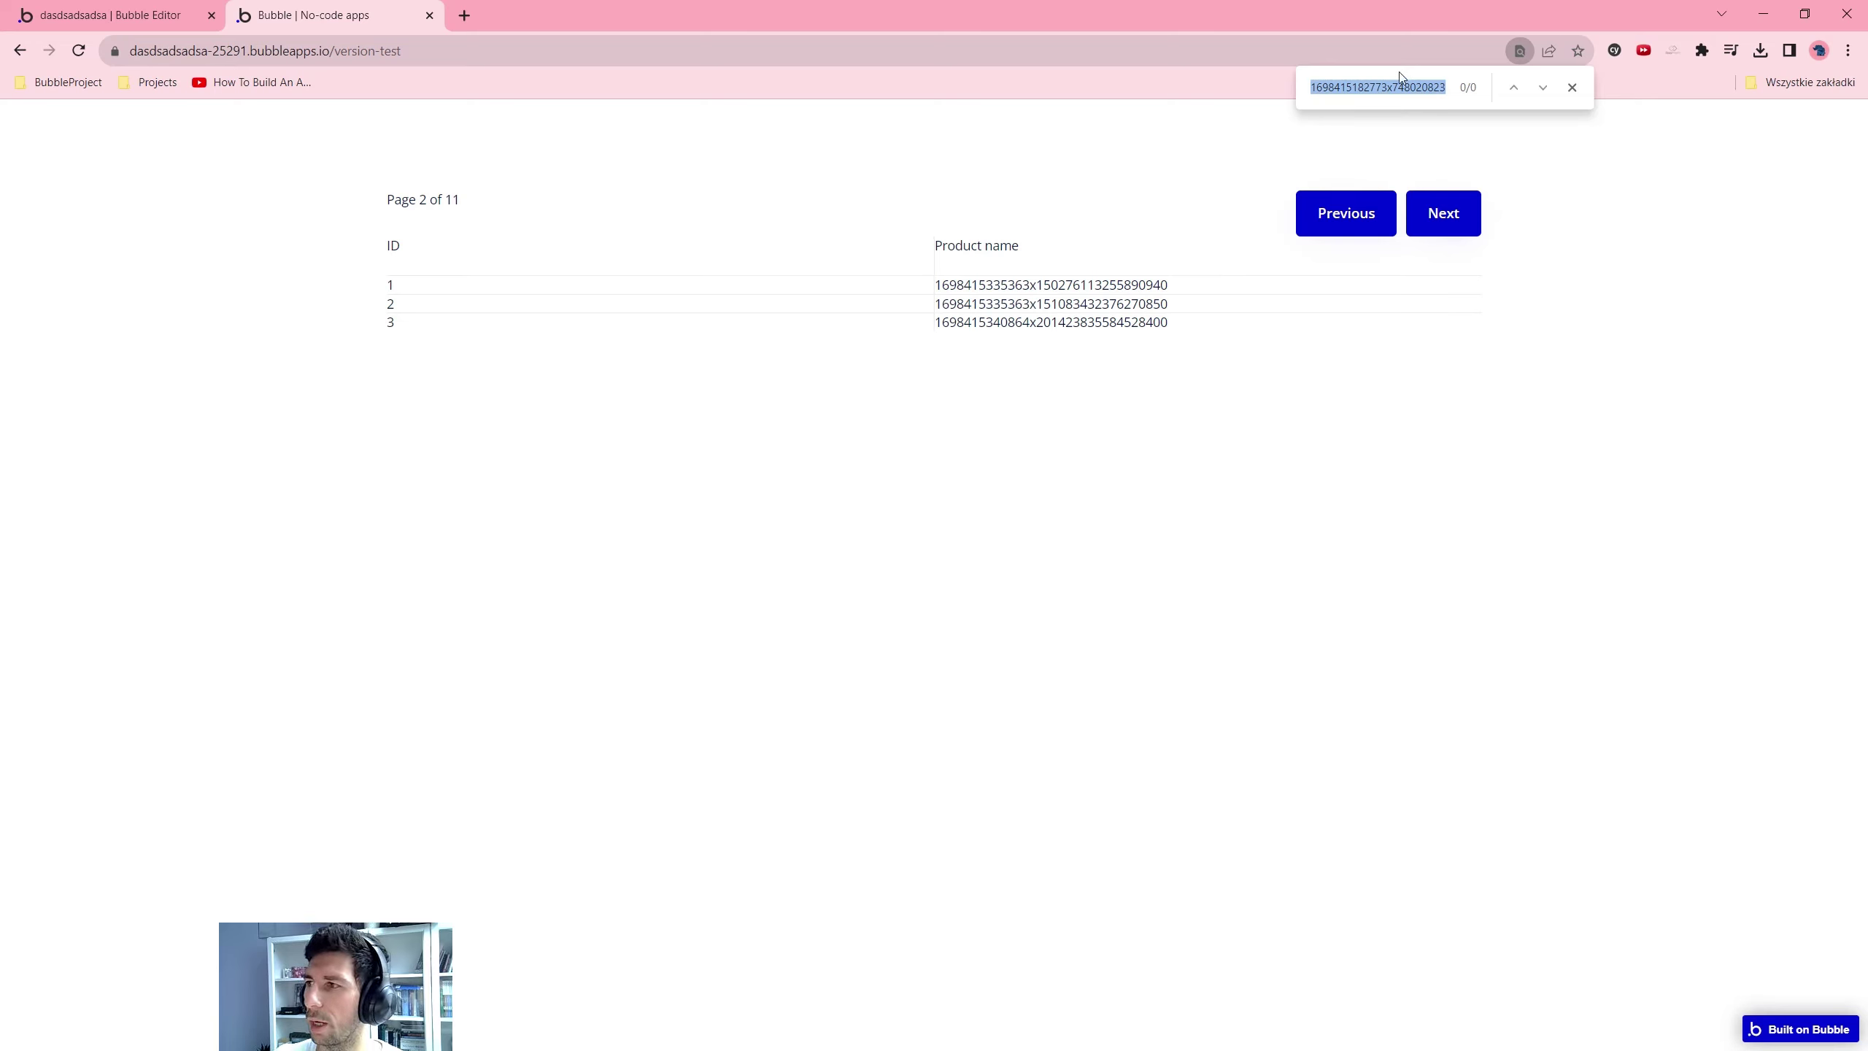
click(1358, 218)
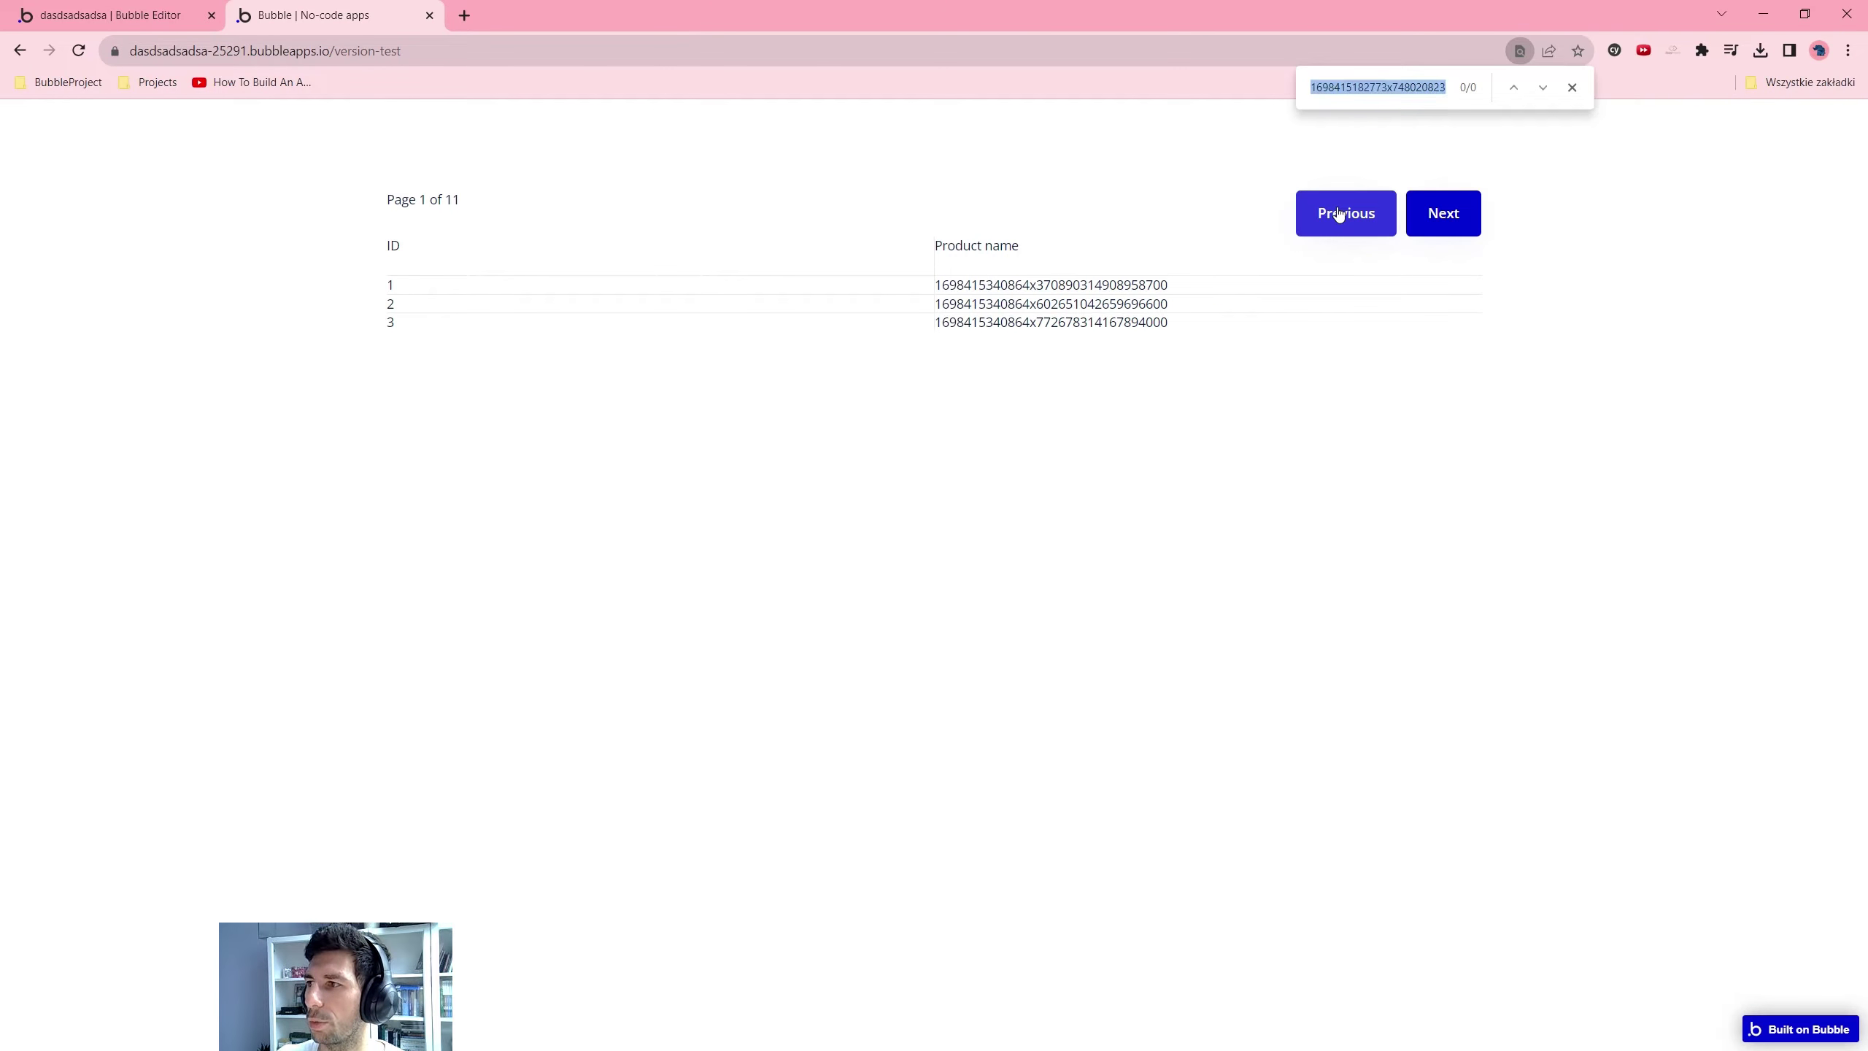
Reload the app preview in debug mode by adding ?debug_mode=true to the version-test URL
right_click(775, 398)
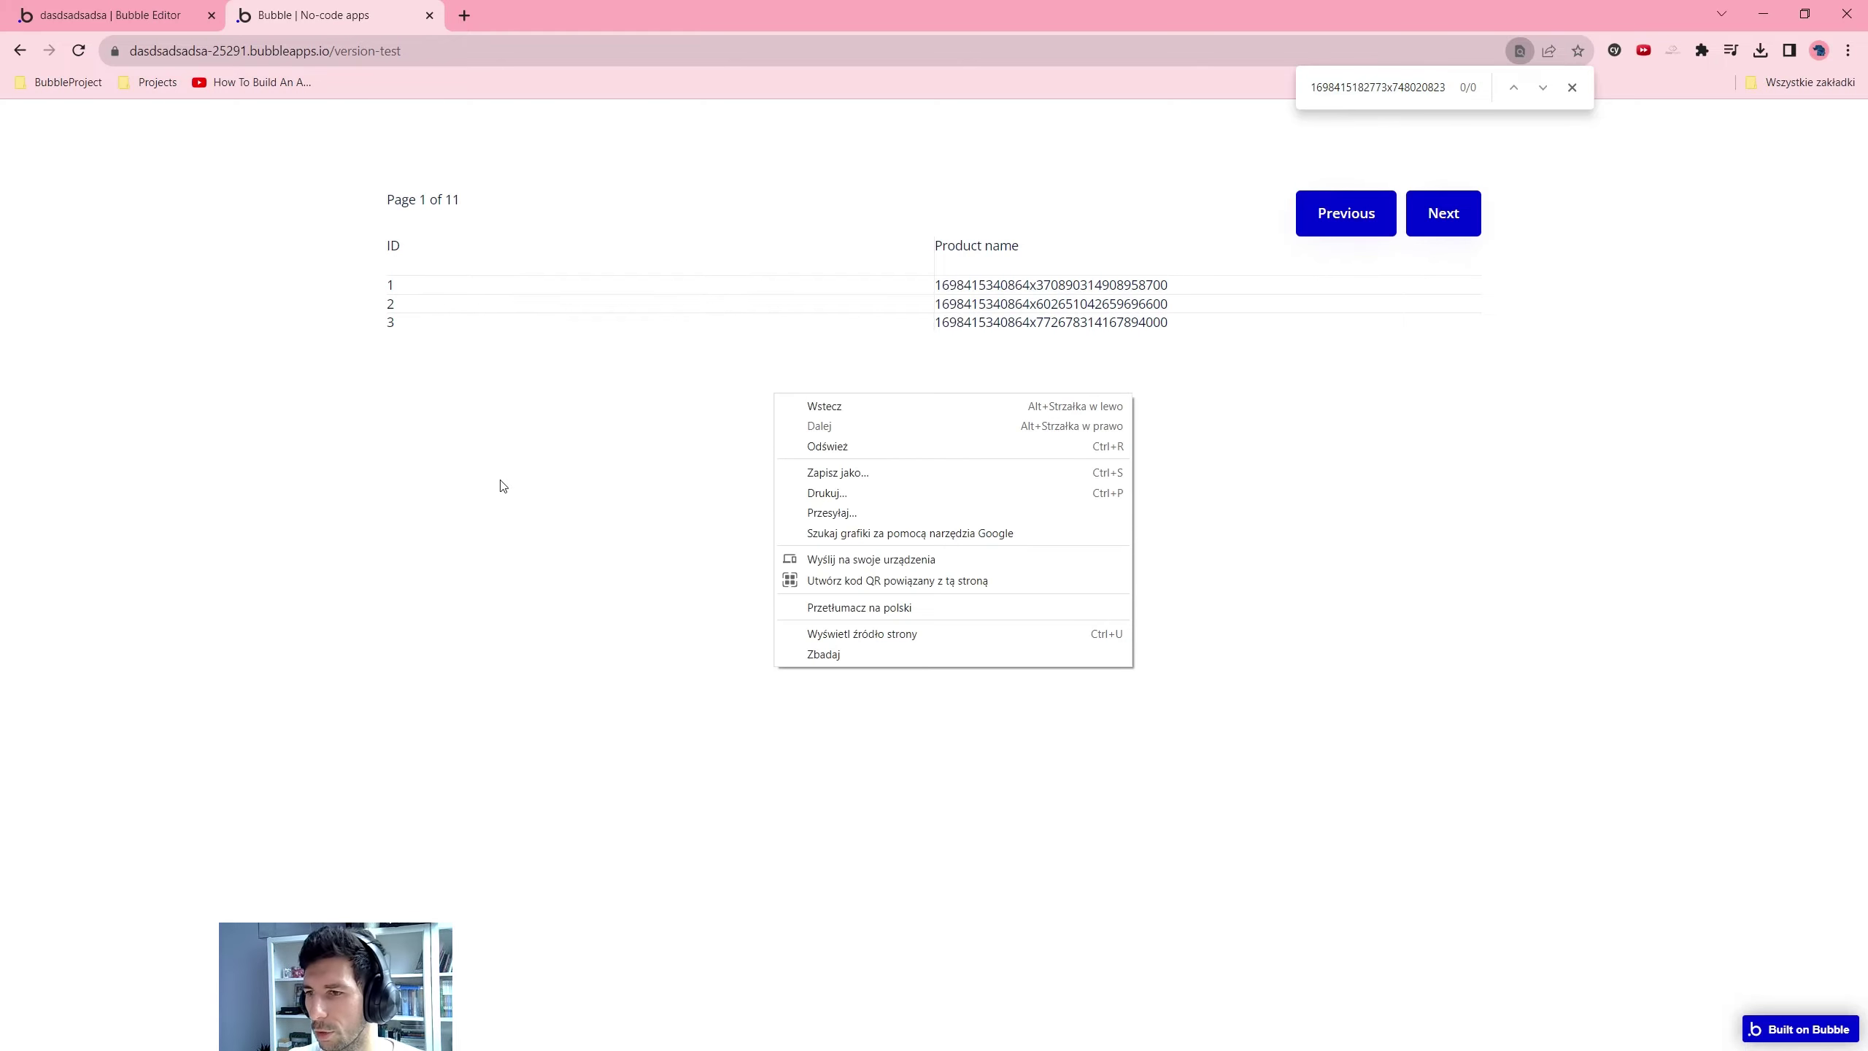
click(439, 54)
key(End)
text(?)
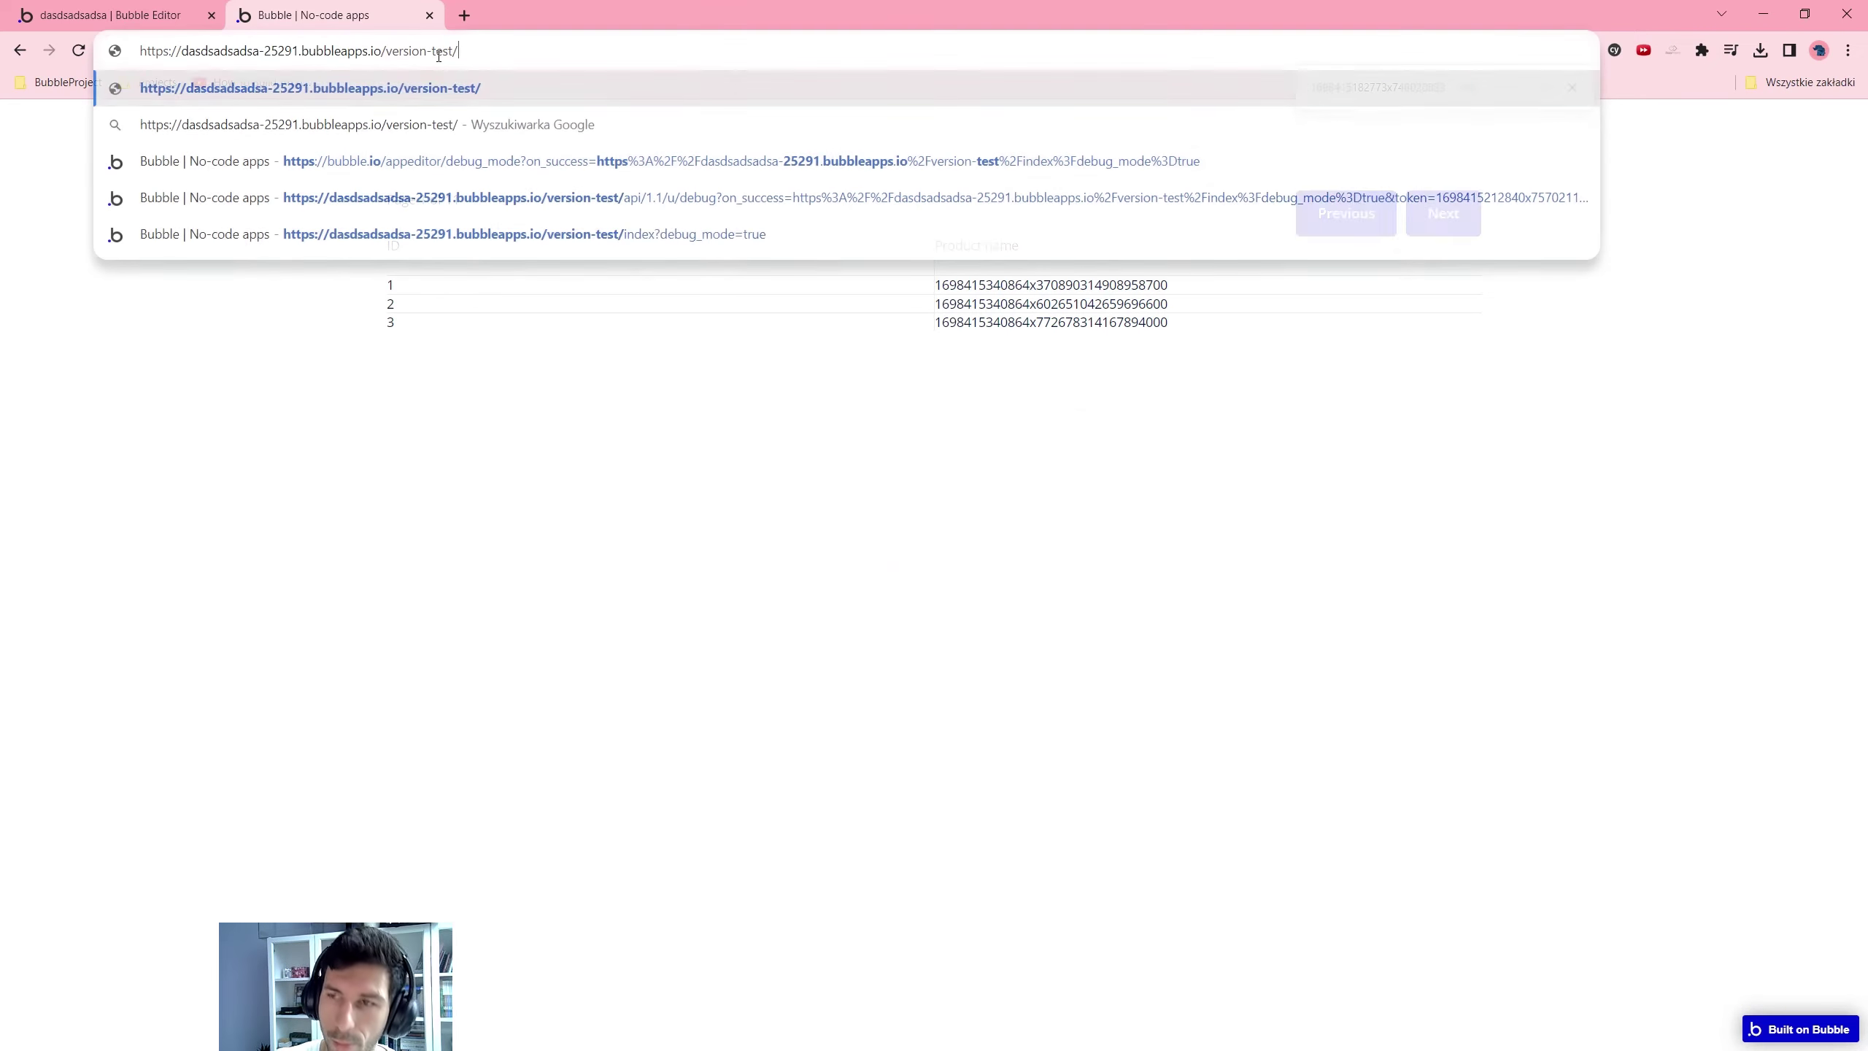
text(version)
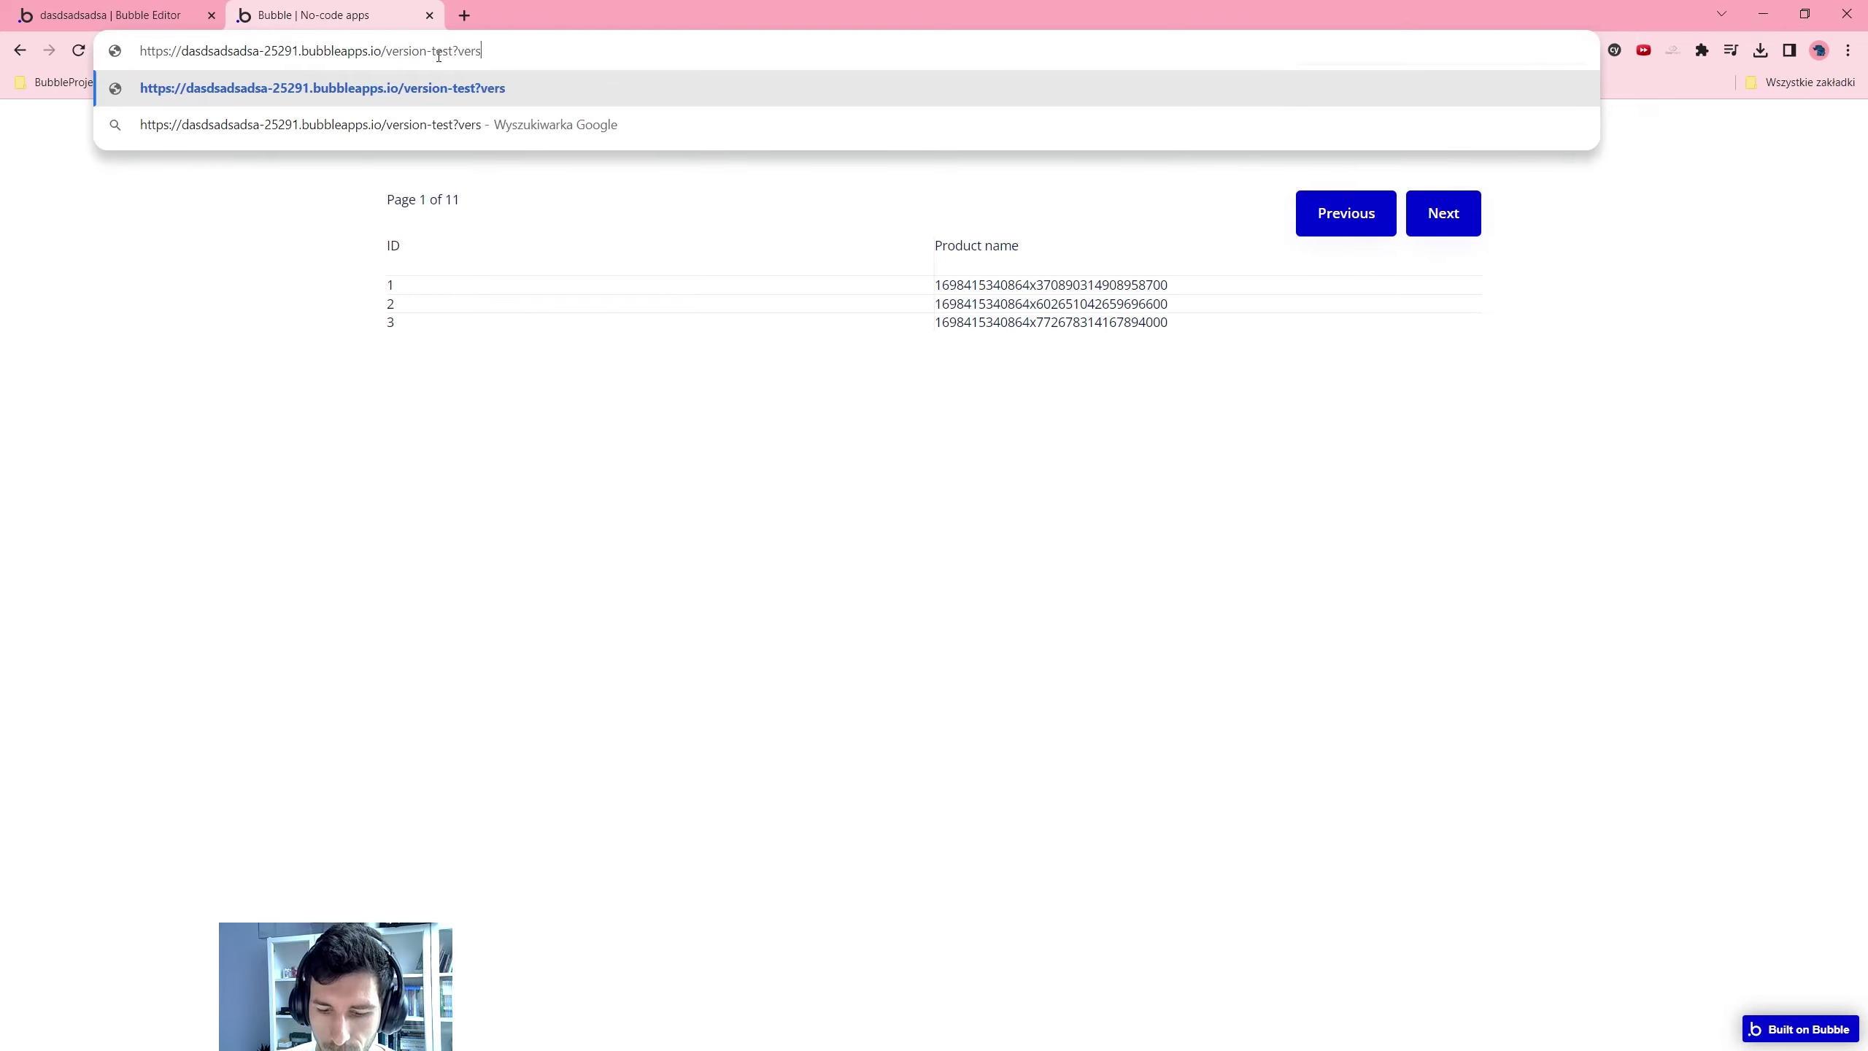
key(ctrl+shift+Left)
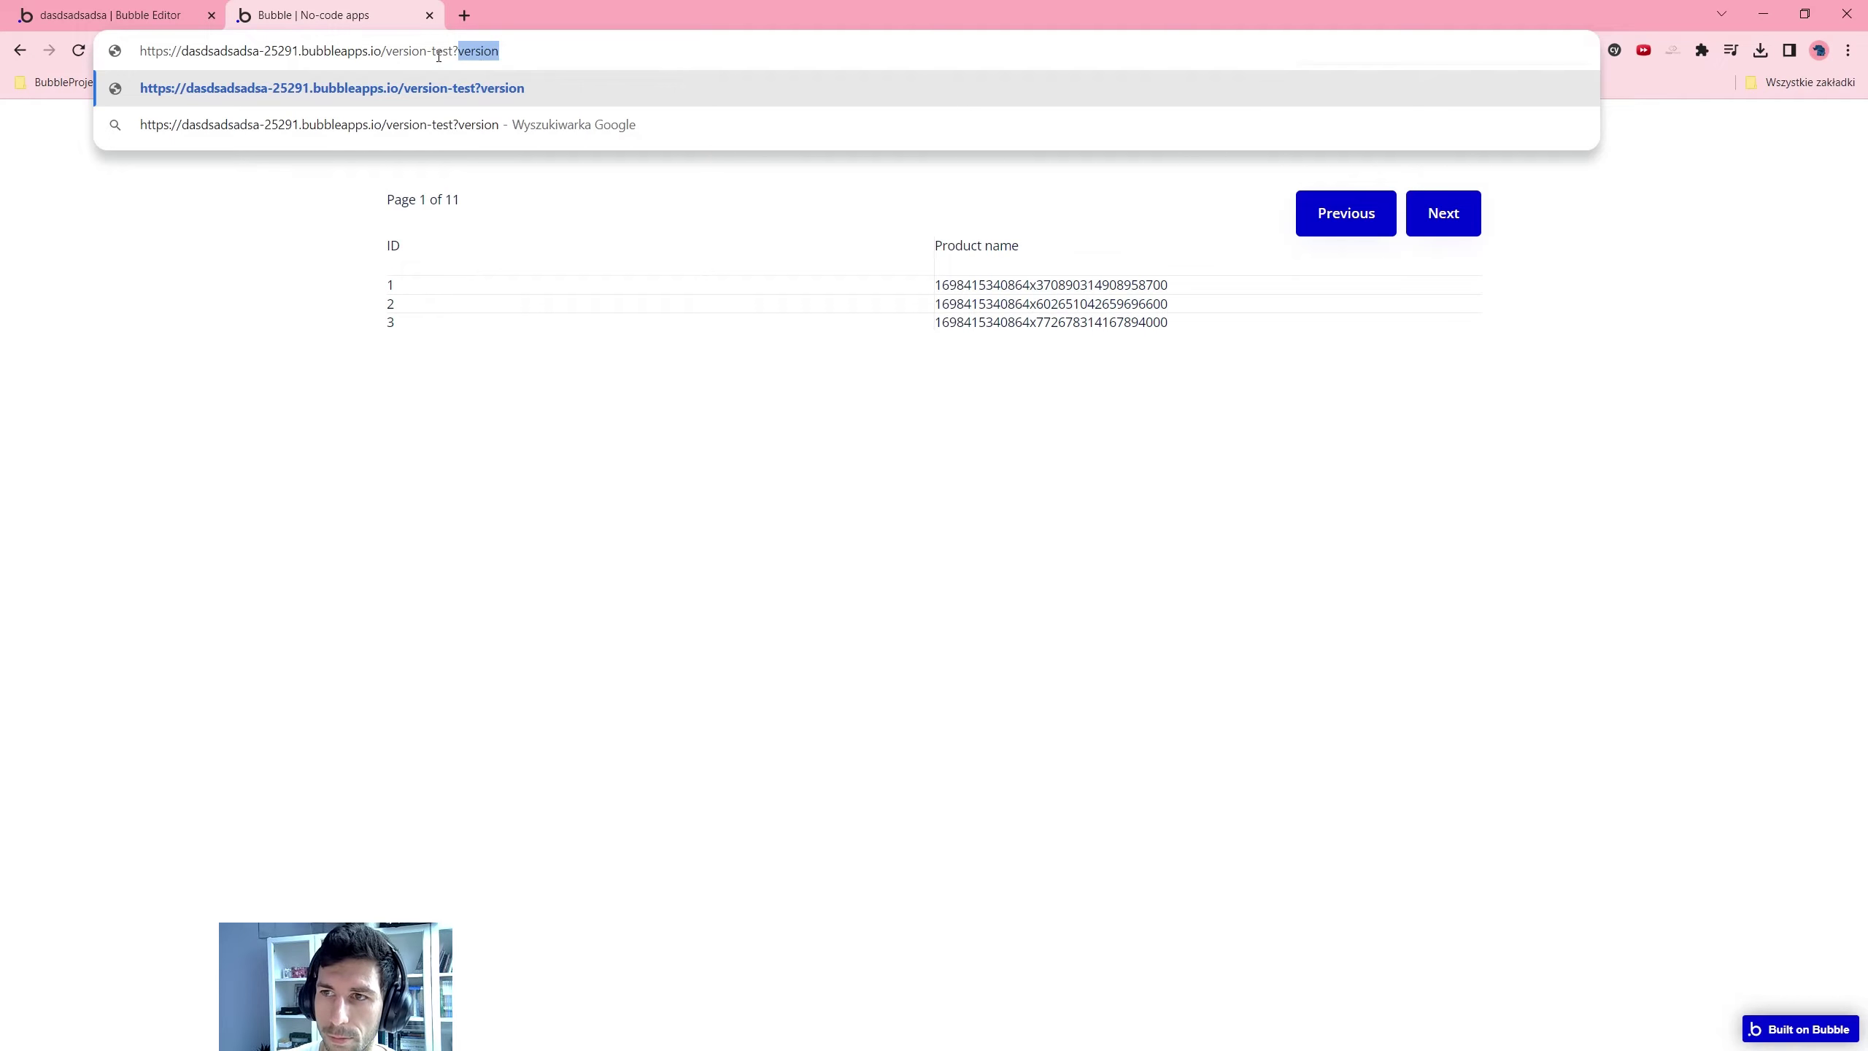
text(debug_)
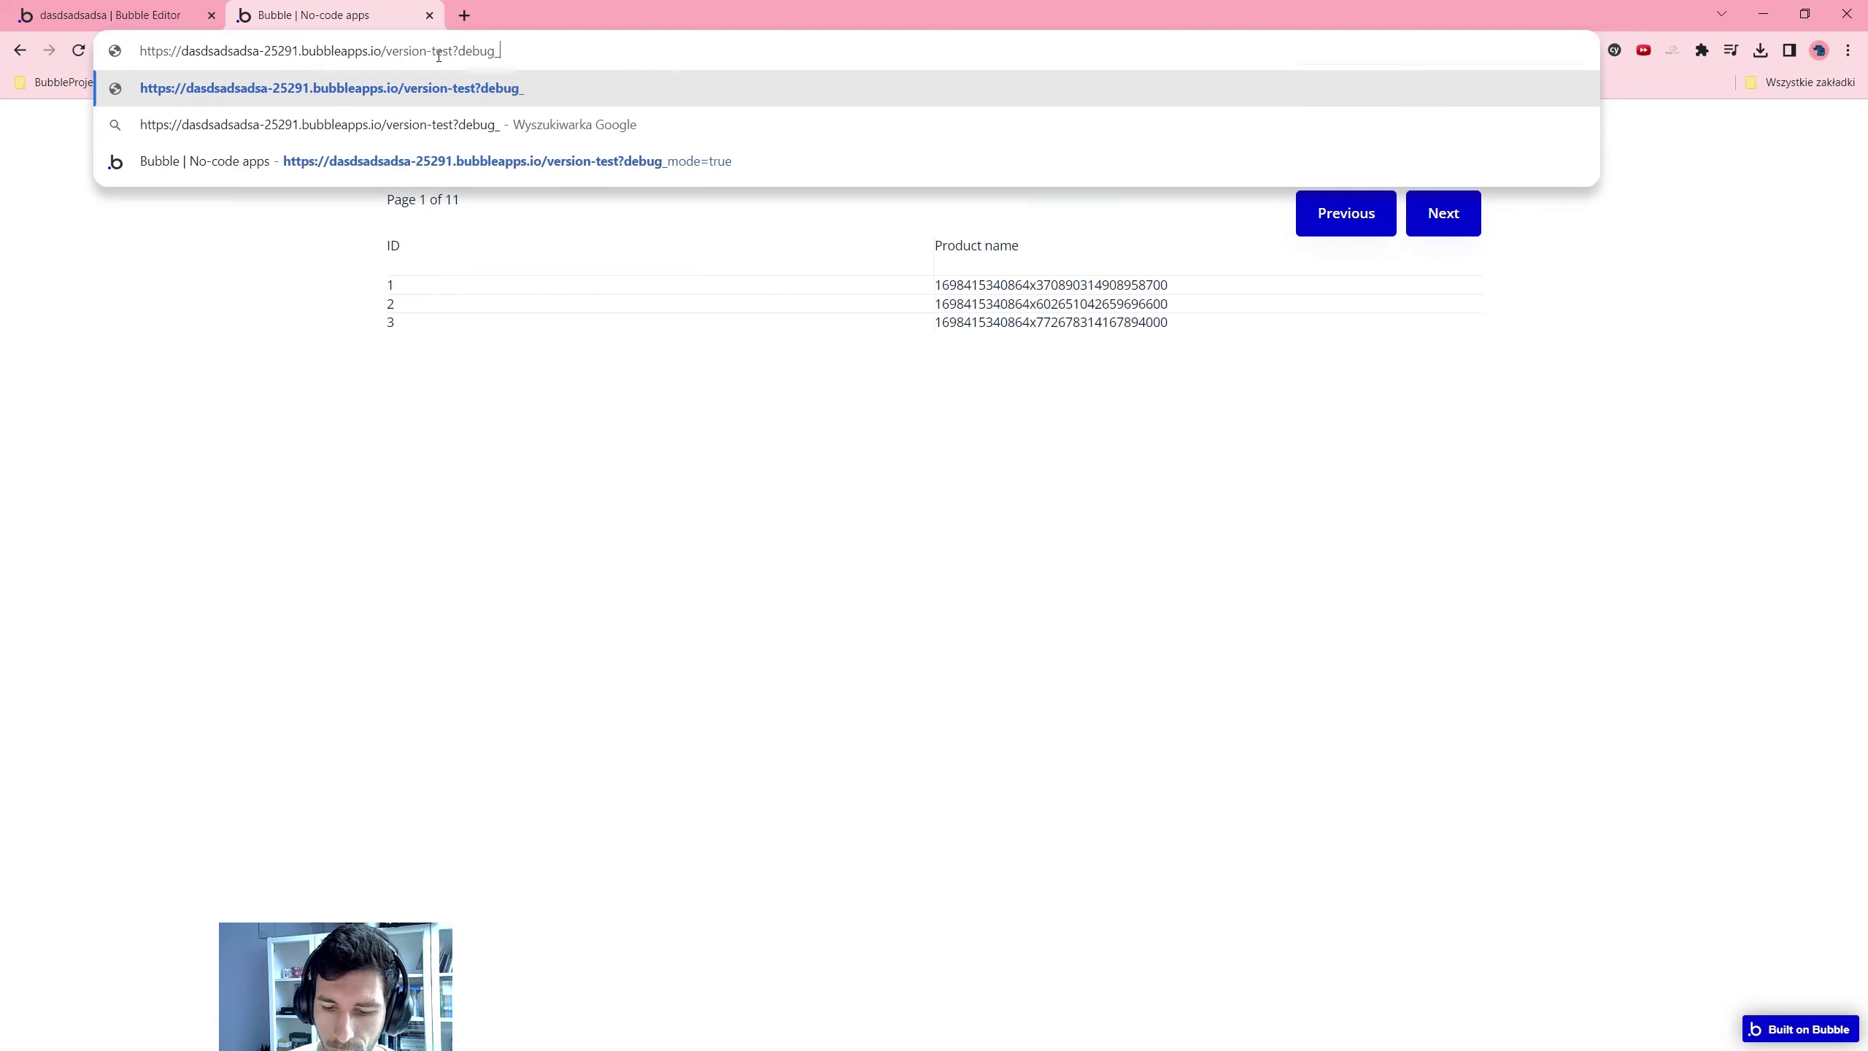
text(mode=true)
key(Return)
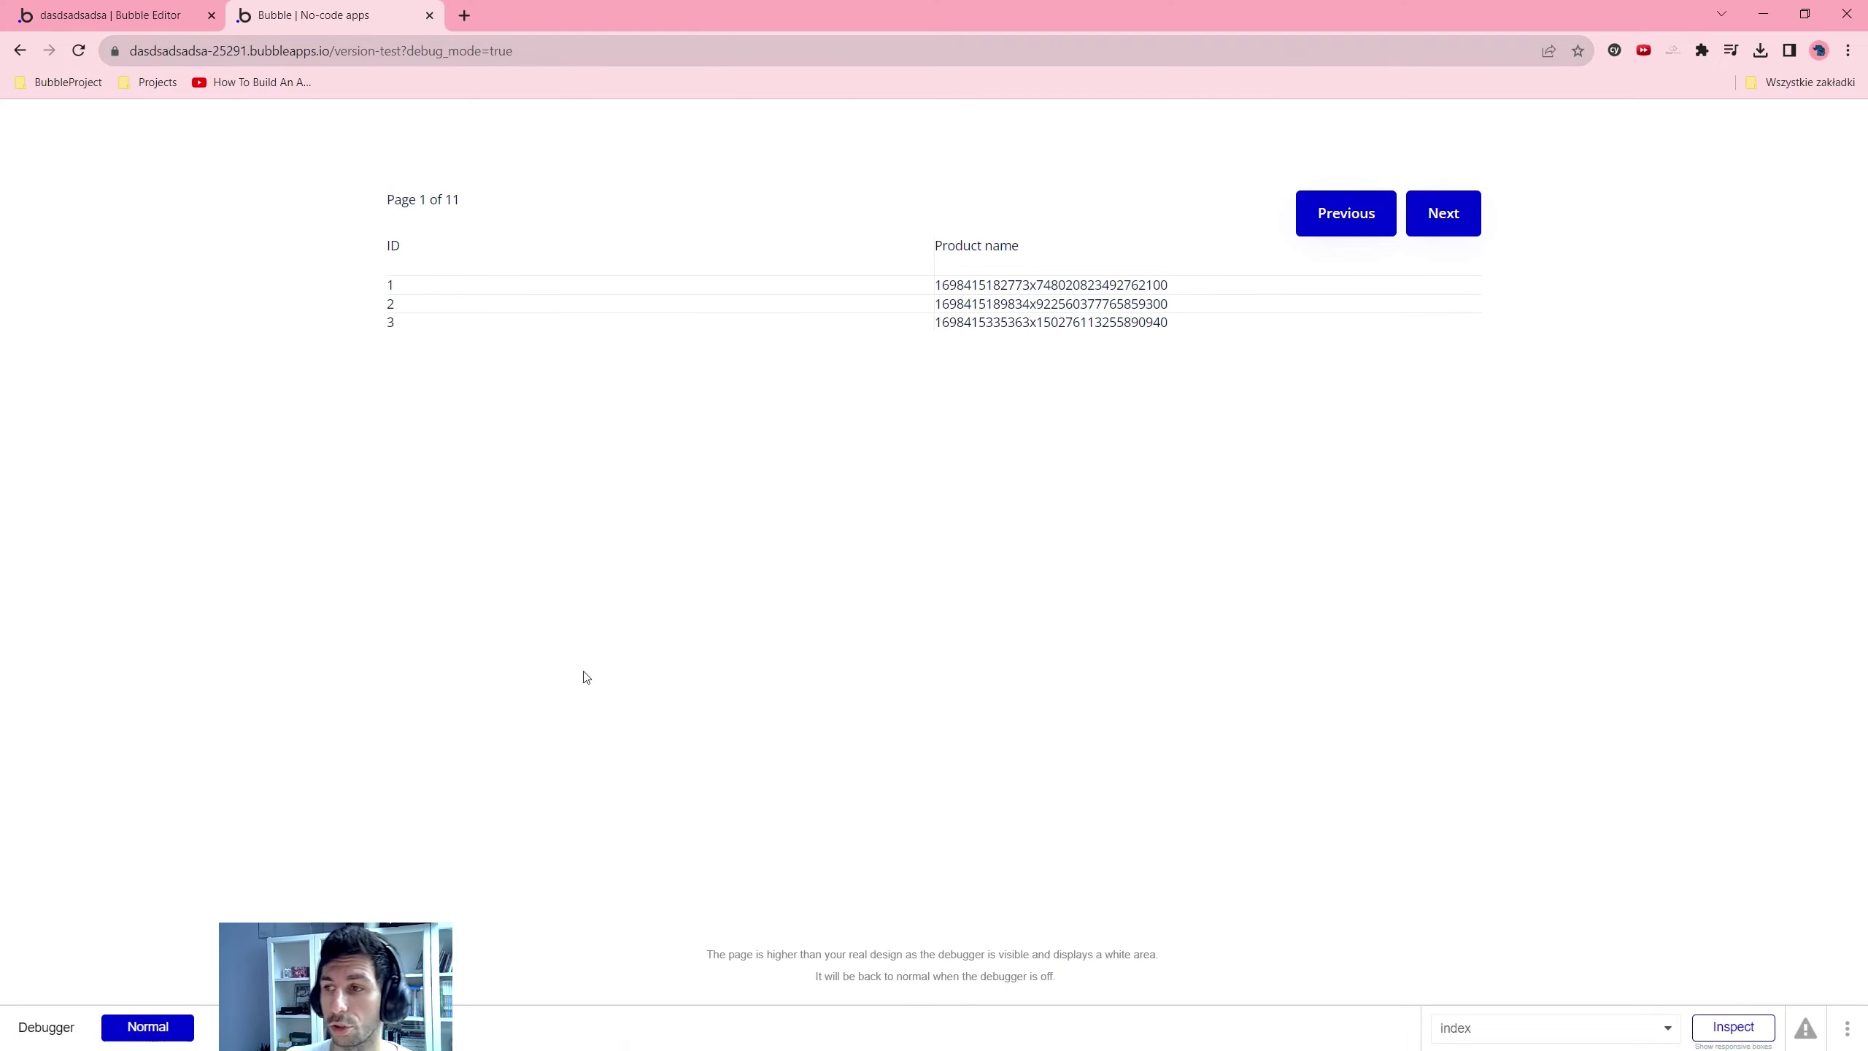
Reload the debug preview and inspect Table Product's custom states on page 1 in the debugger
click(1350, 234)
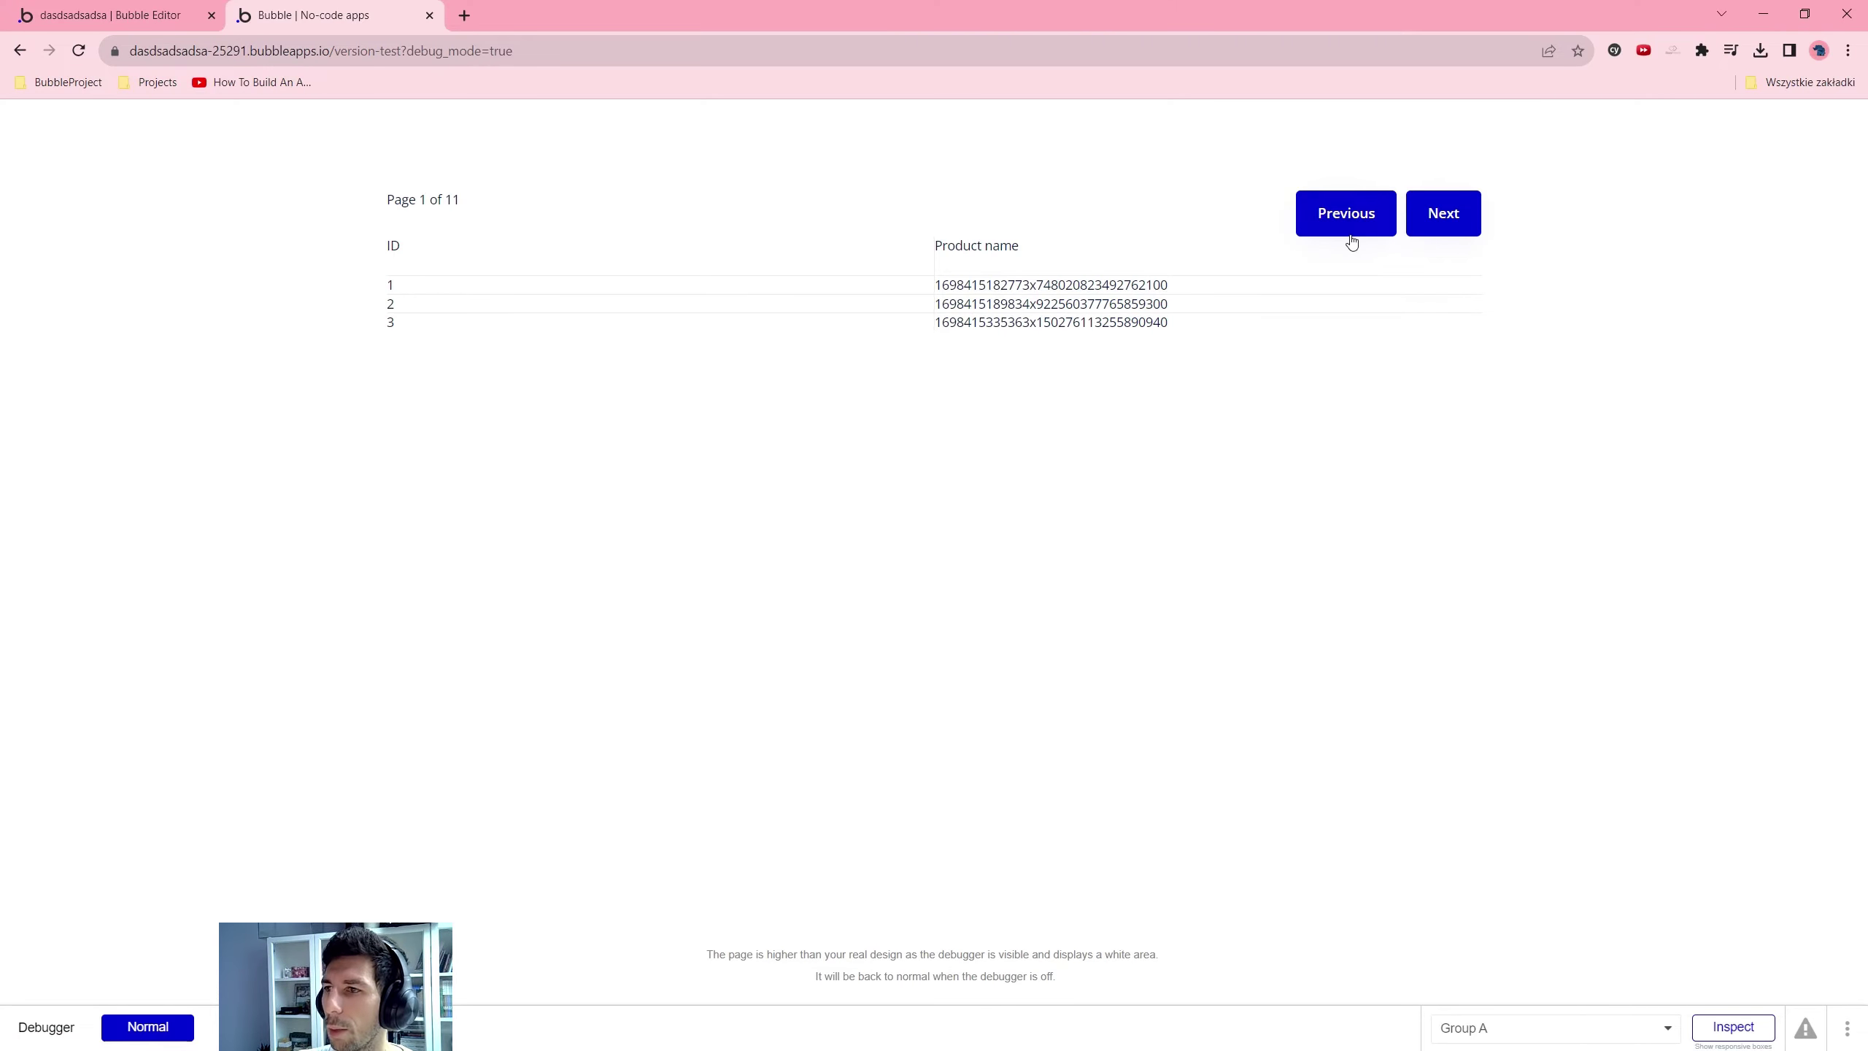
key(F5)
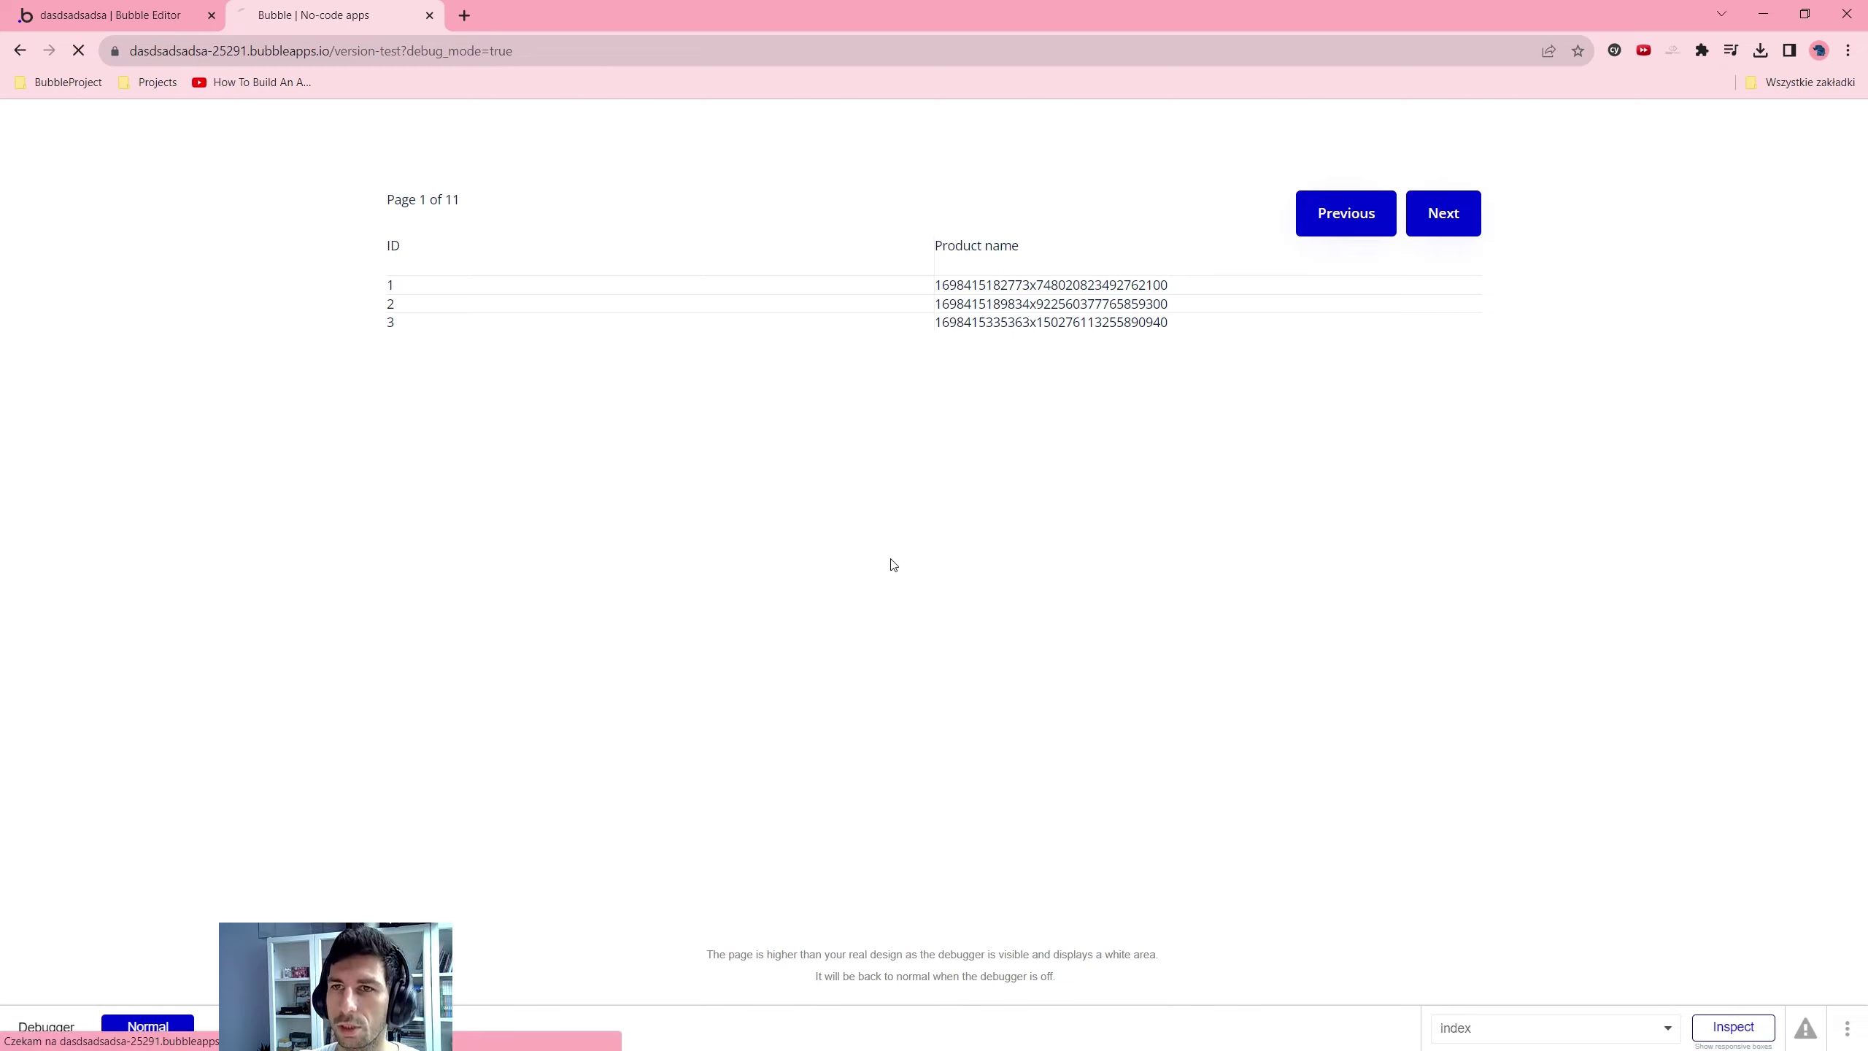
click(1733, 1026)
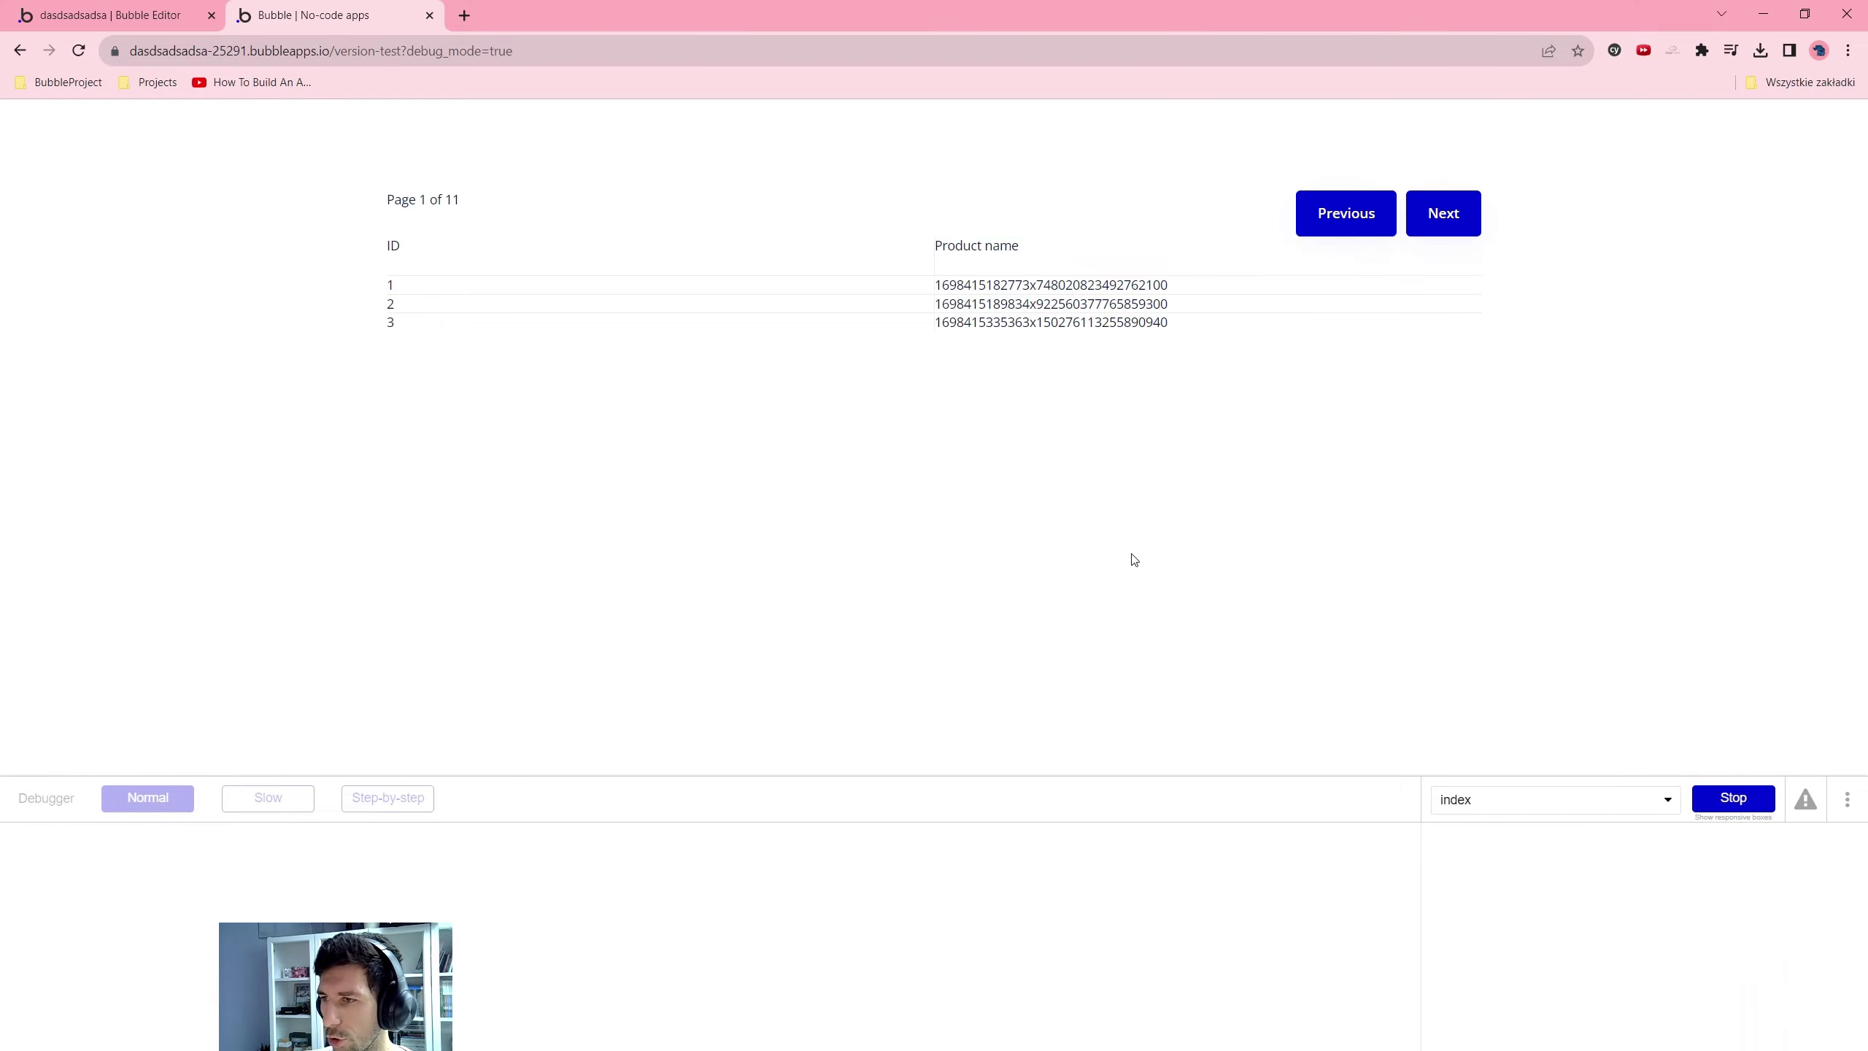
click(418, 272)
scroll(177, 913, down, 1)
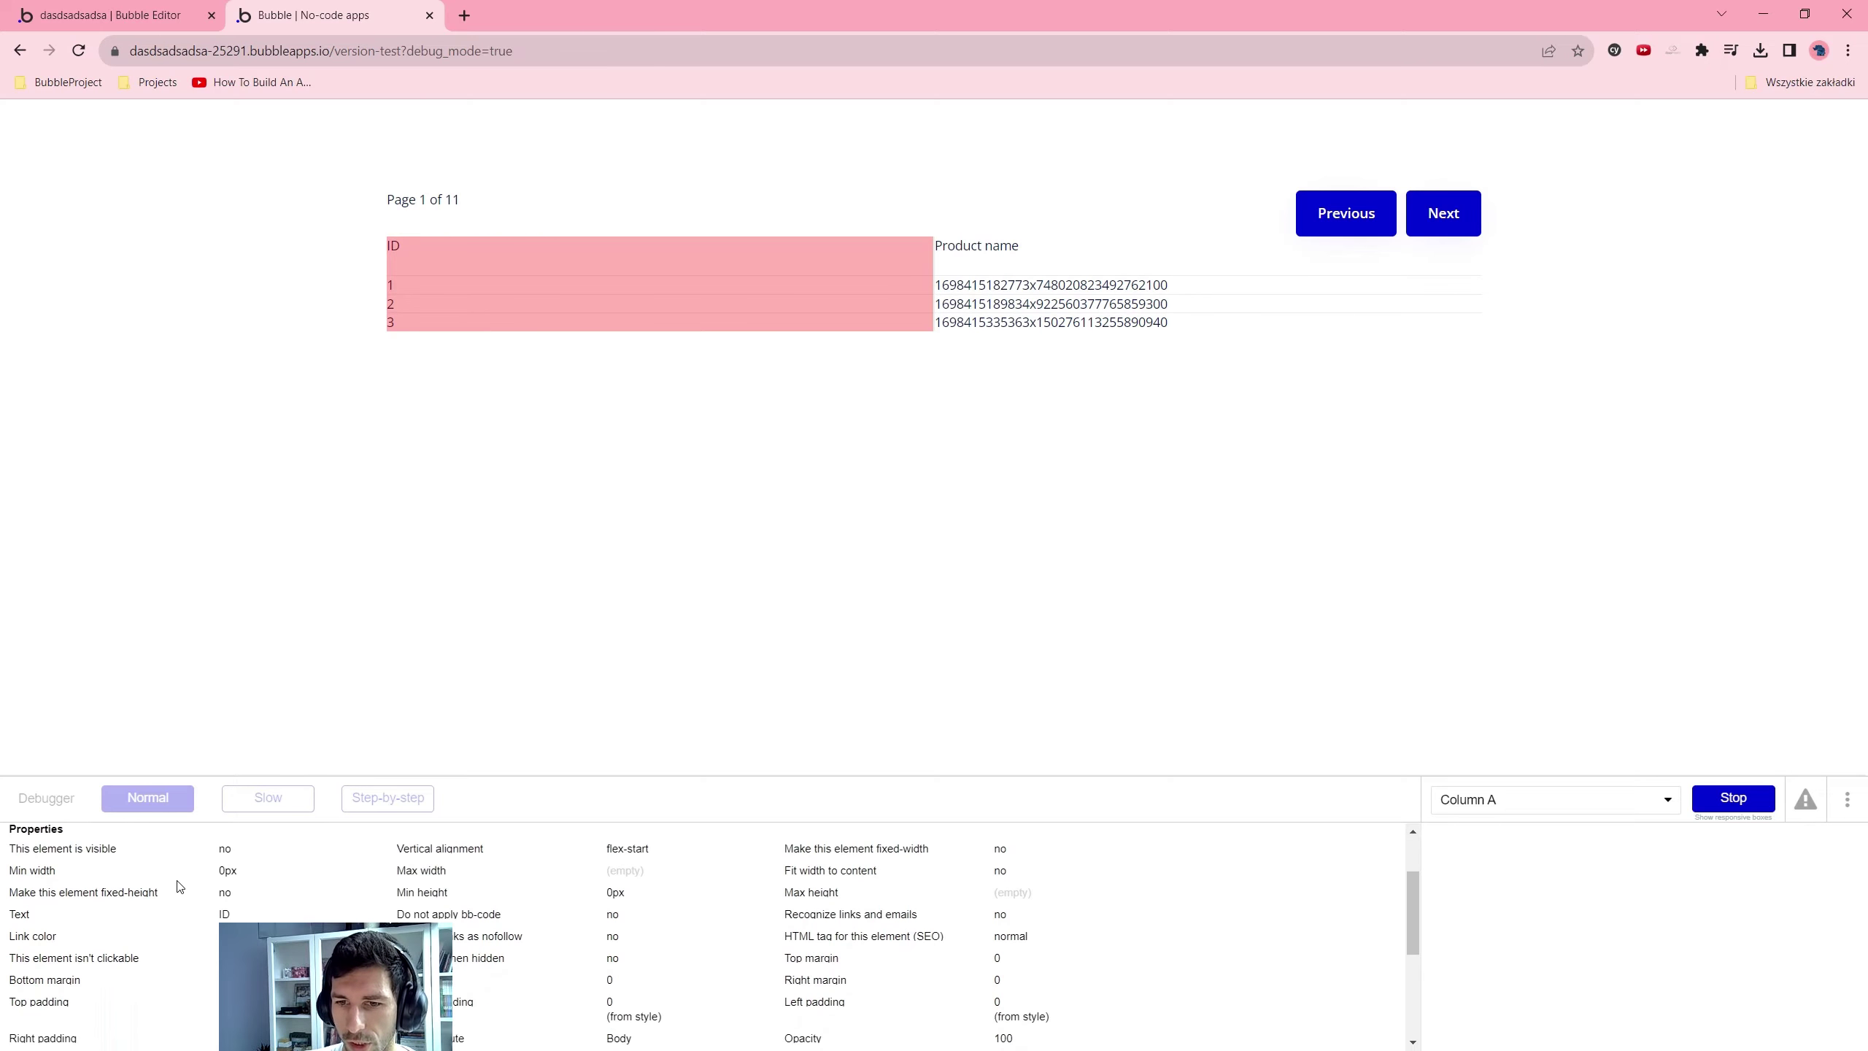
scroll(179, 884, up, 1)
click(1443, 793)
text(ta)
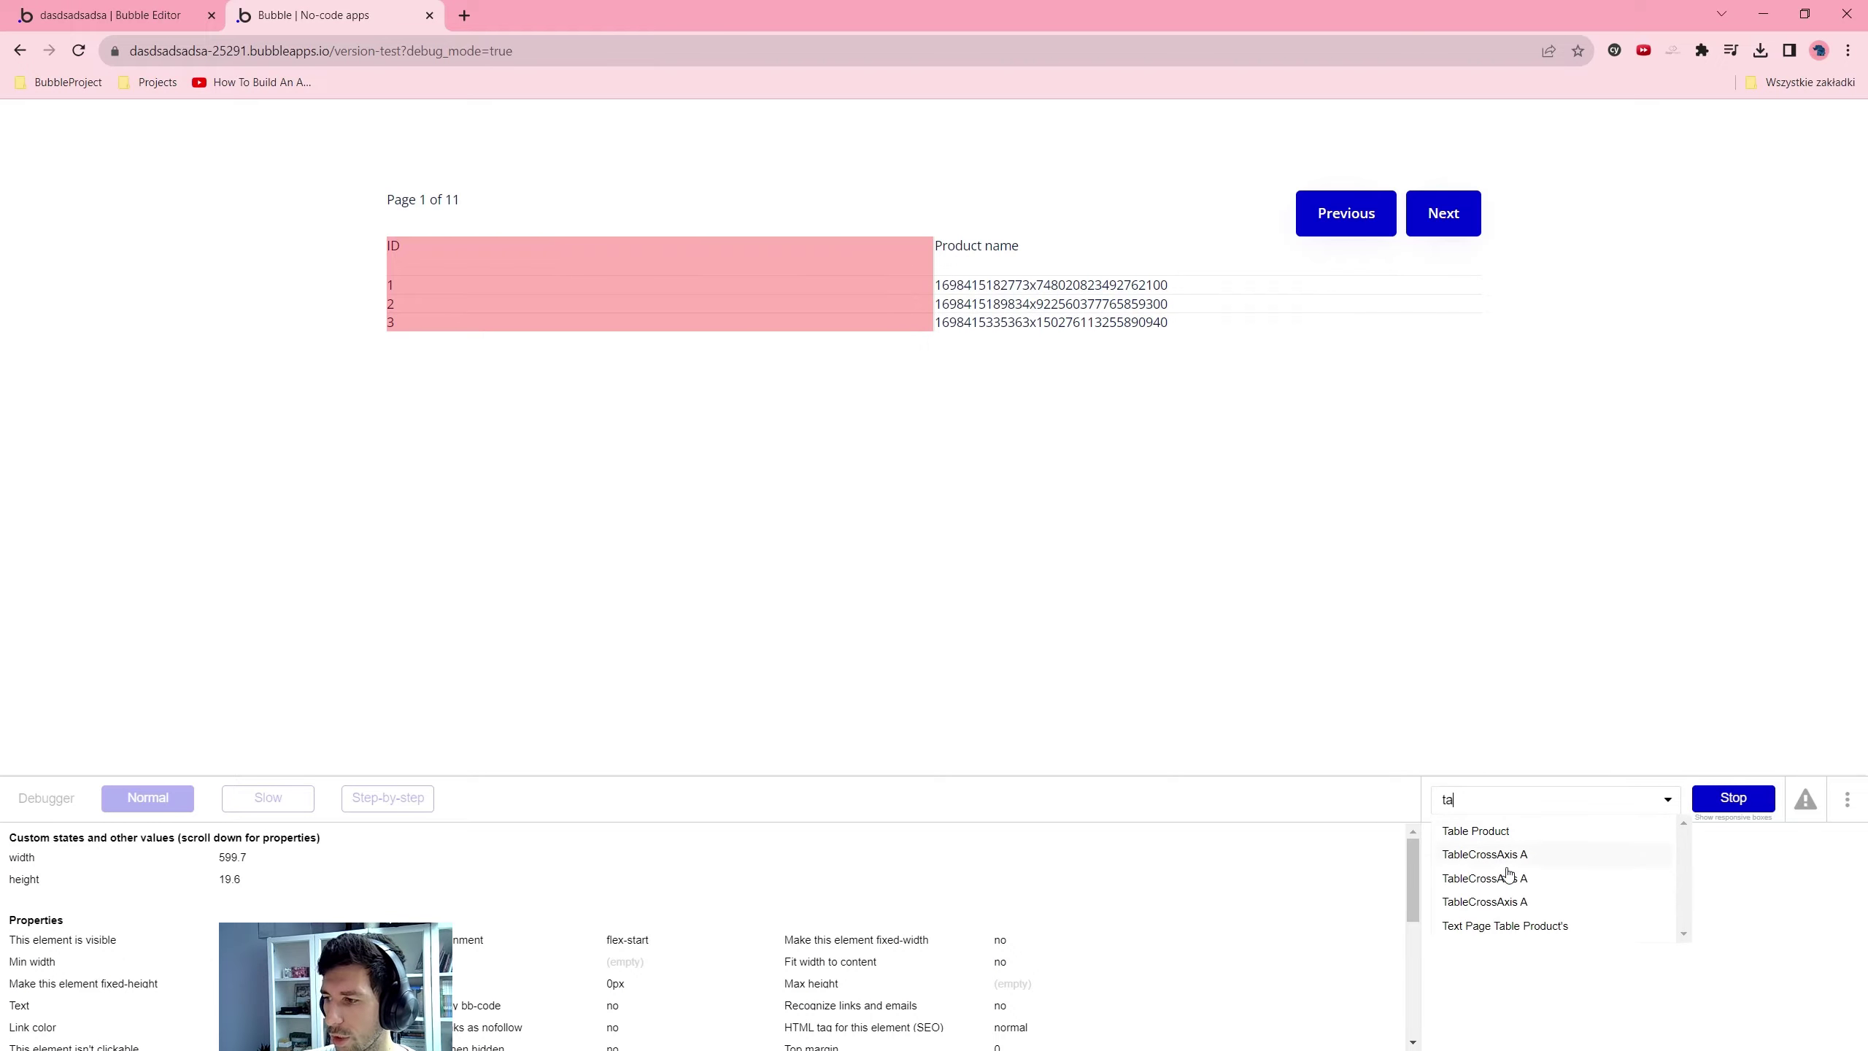
click(1553, 837)
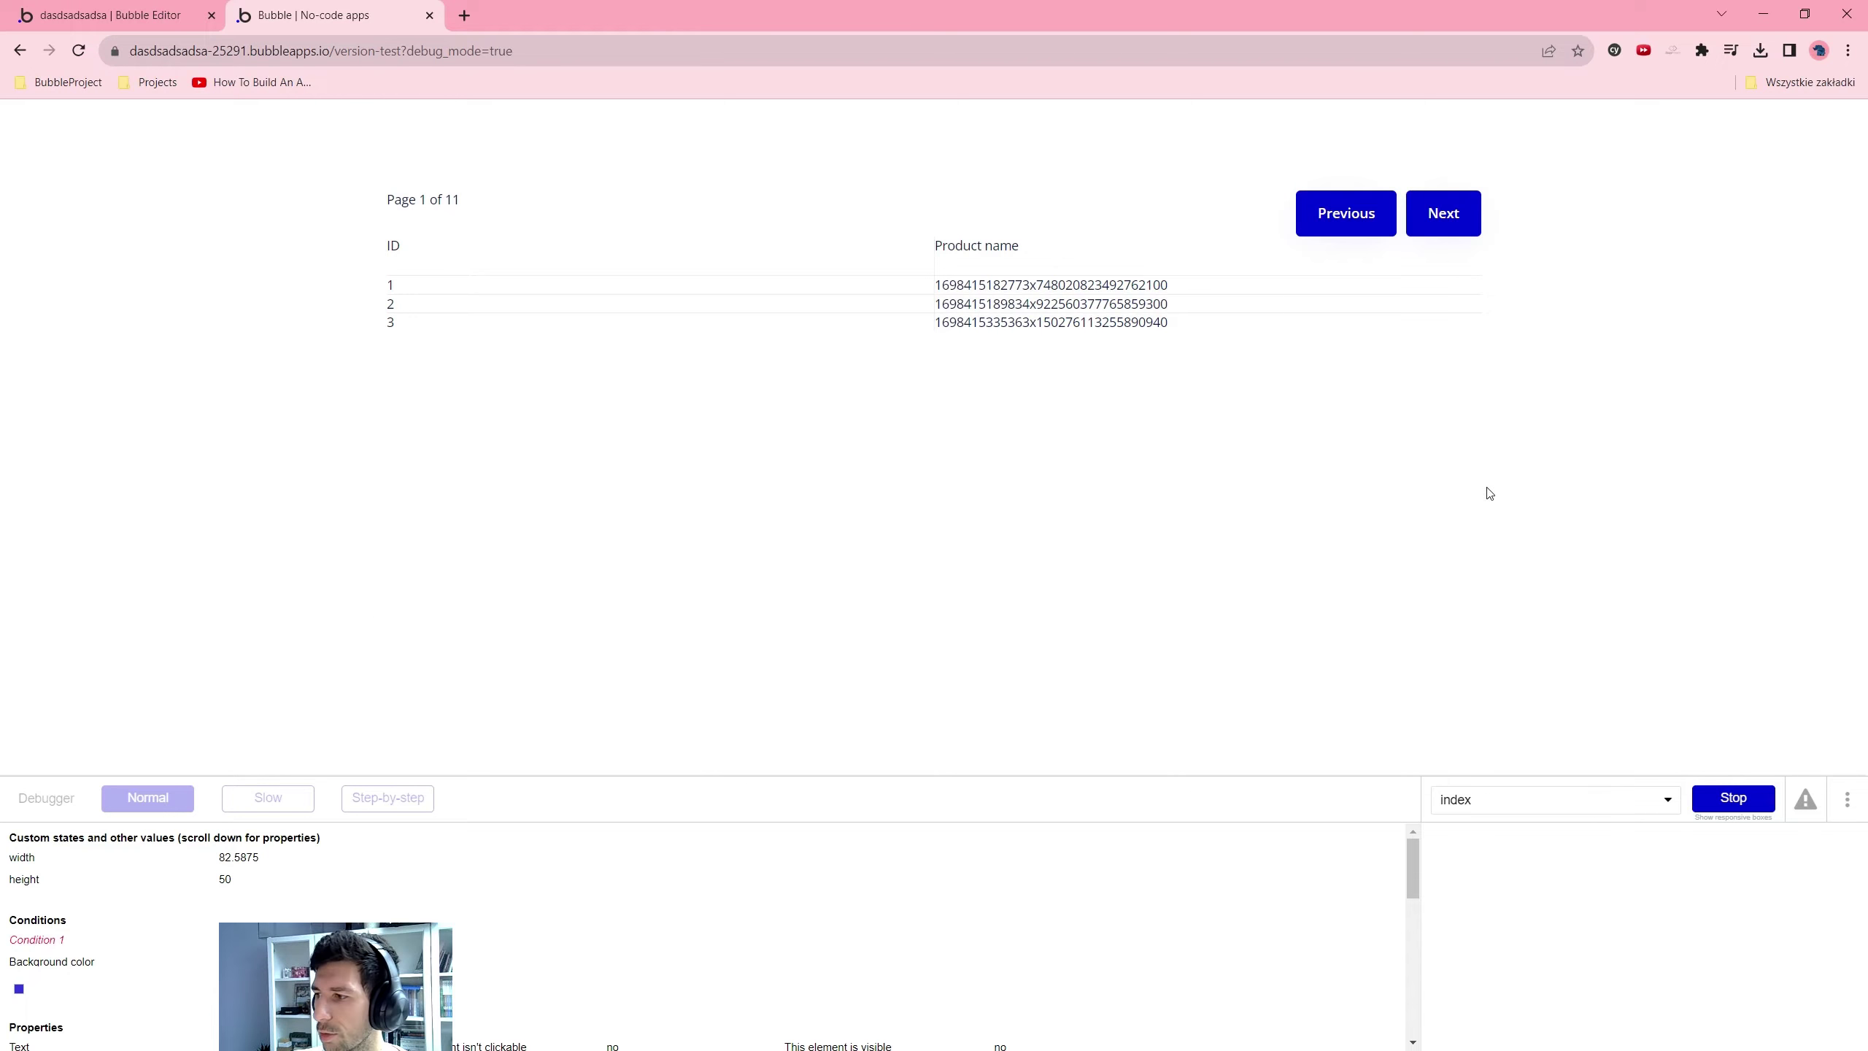
Stop inspecting, advance the table to page 2, and inspect Table Product's custom states there
click(1734, 801)
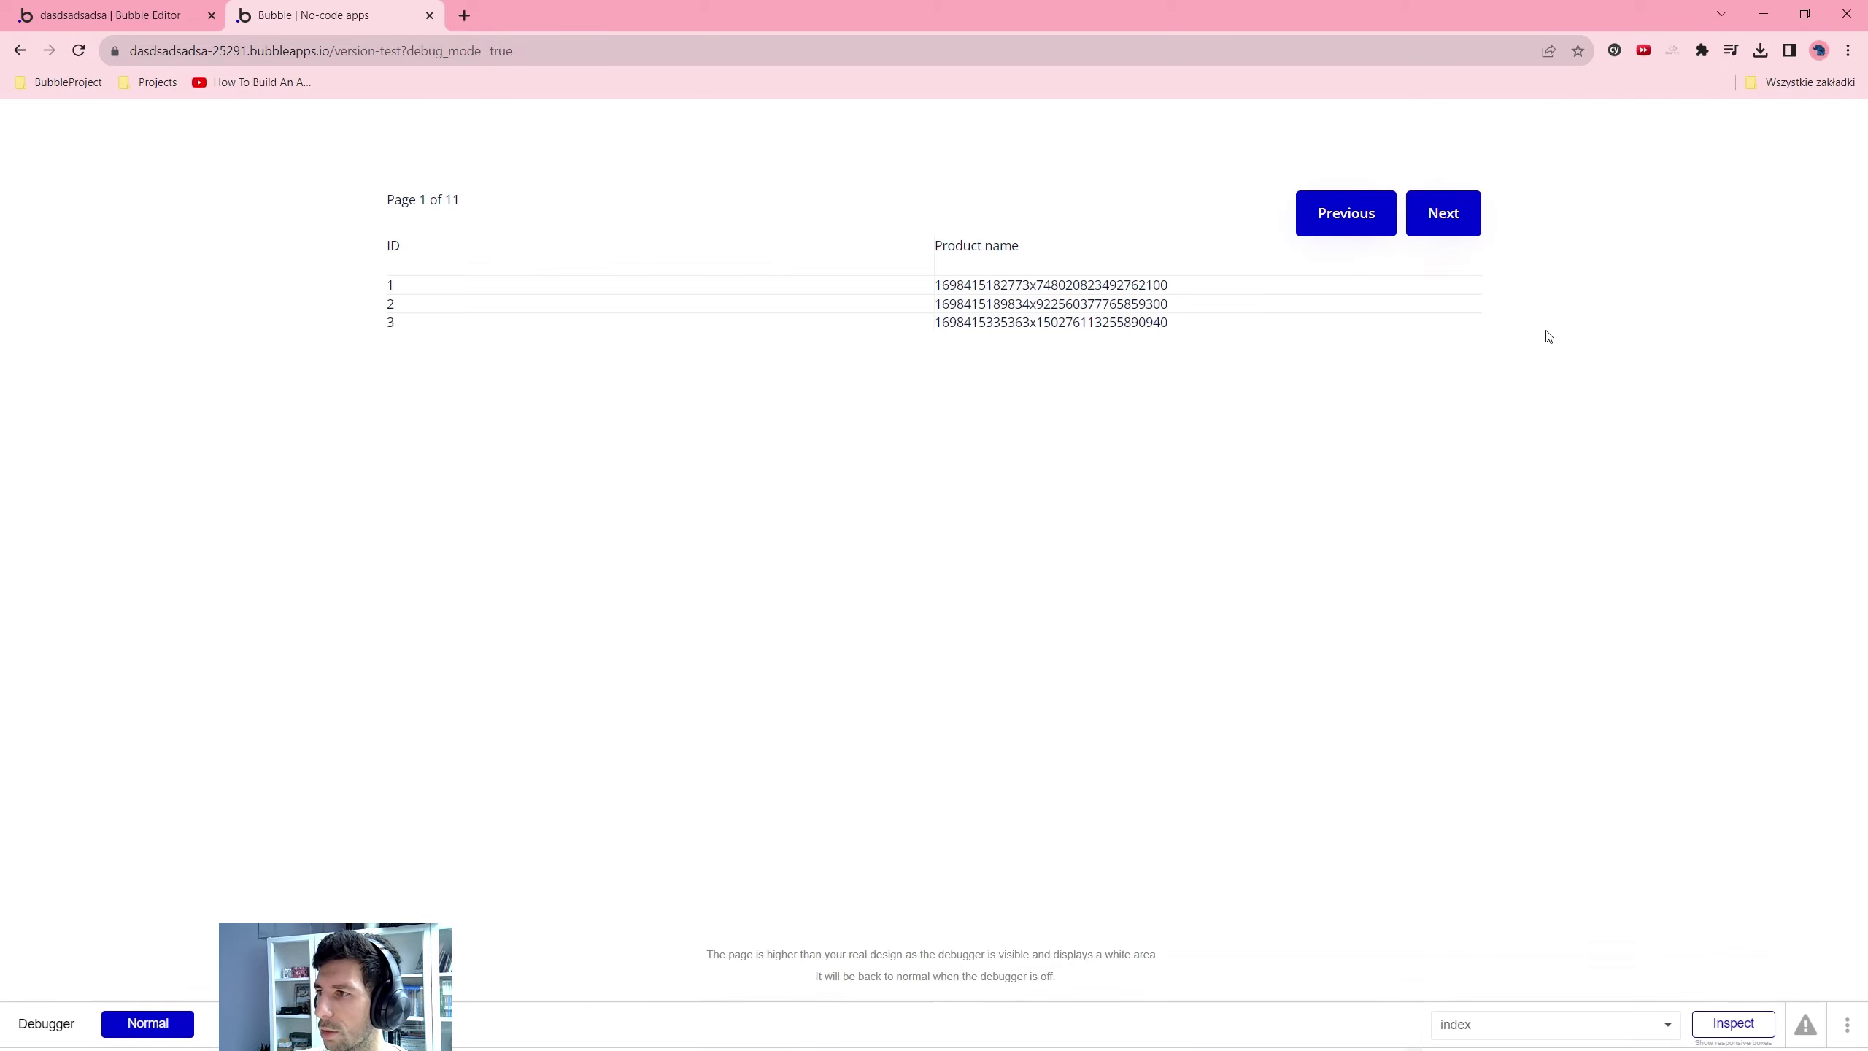
click(1443, 215)
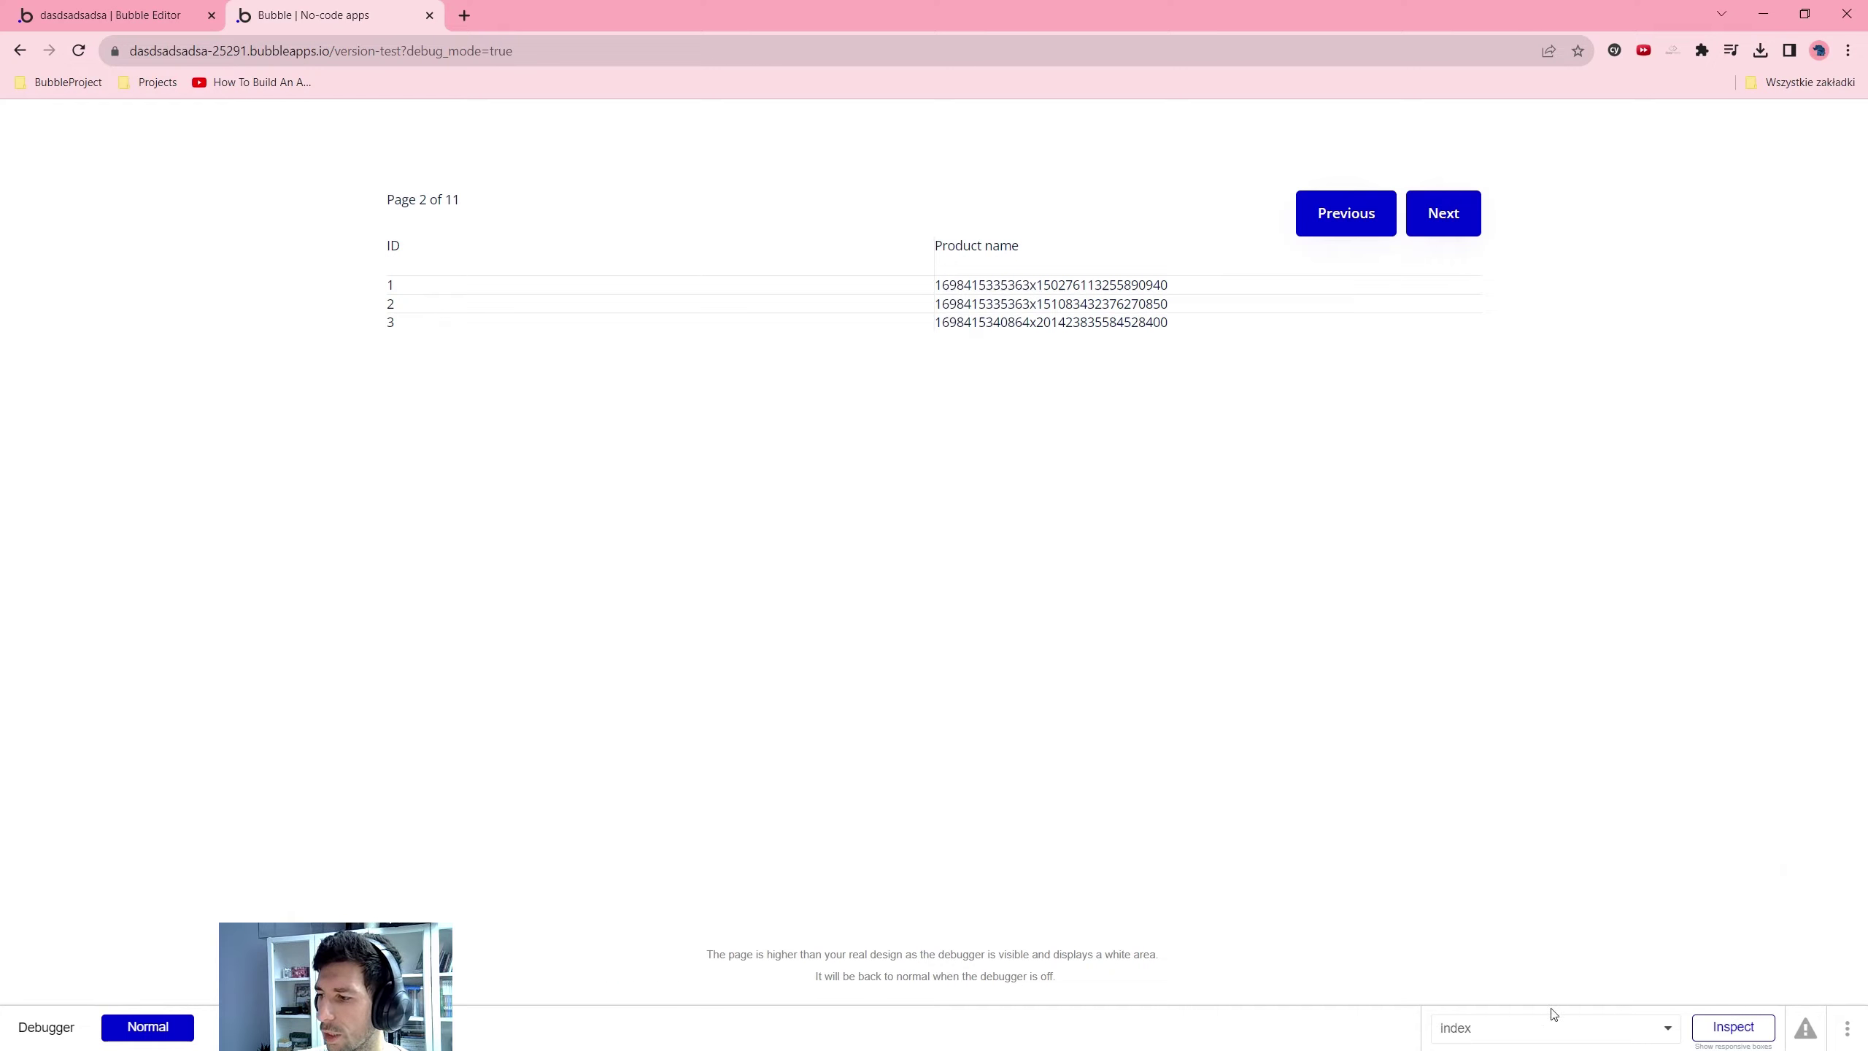
click(1733, 1027)
click(1491, 800)
text(ta)
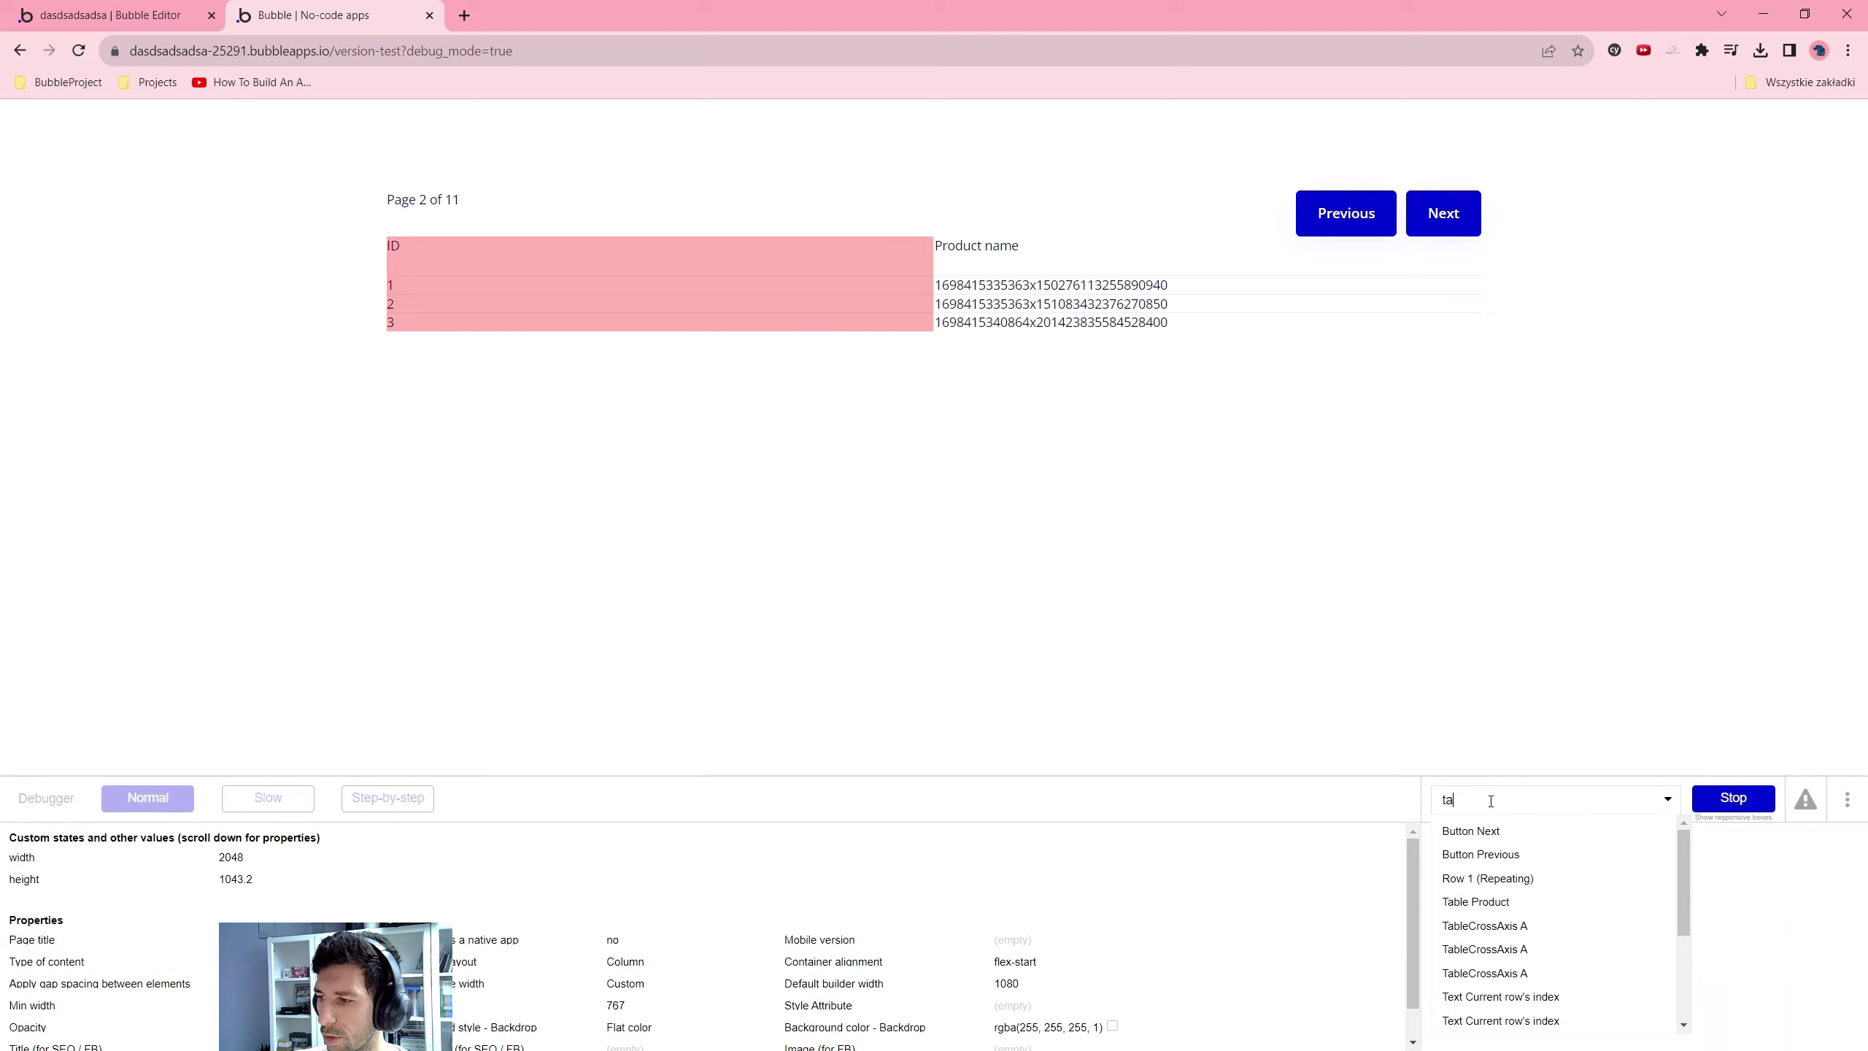
click(1514, 836)
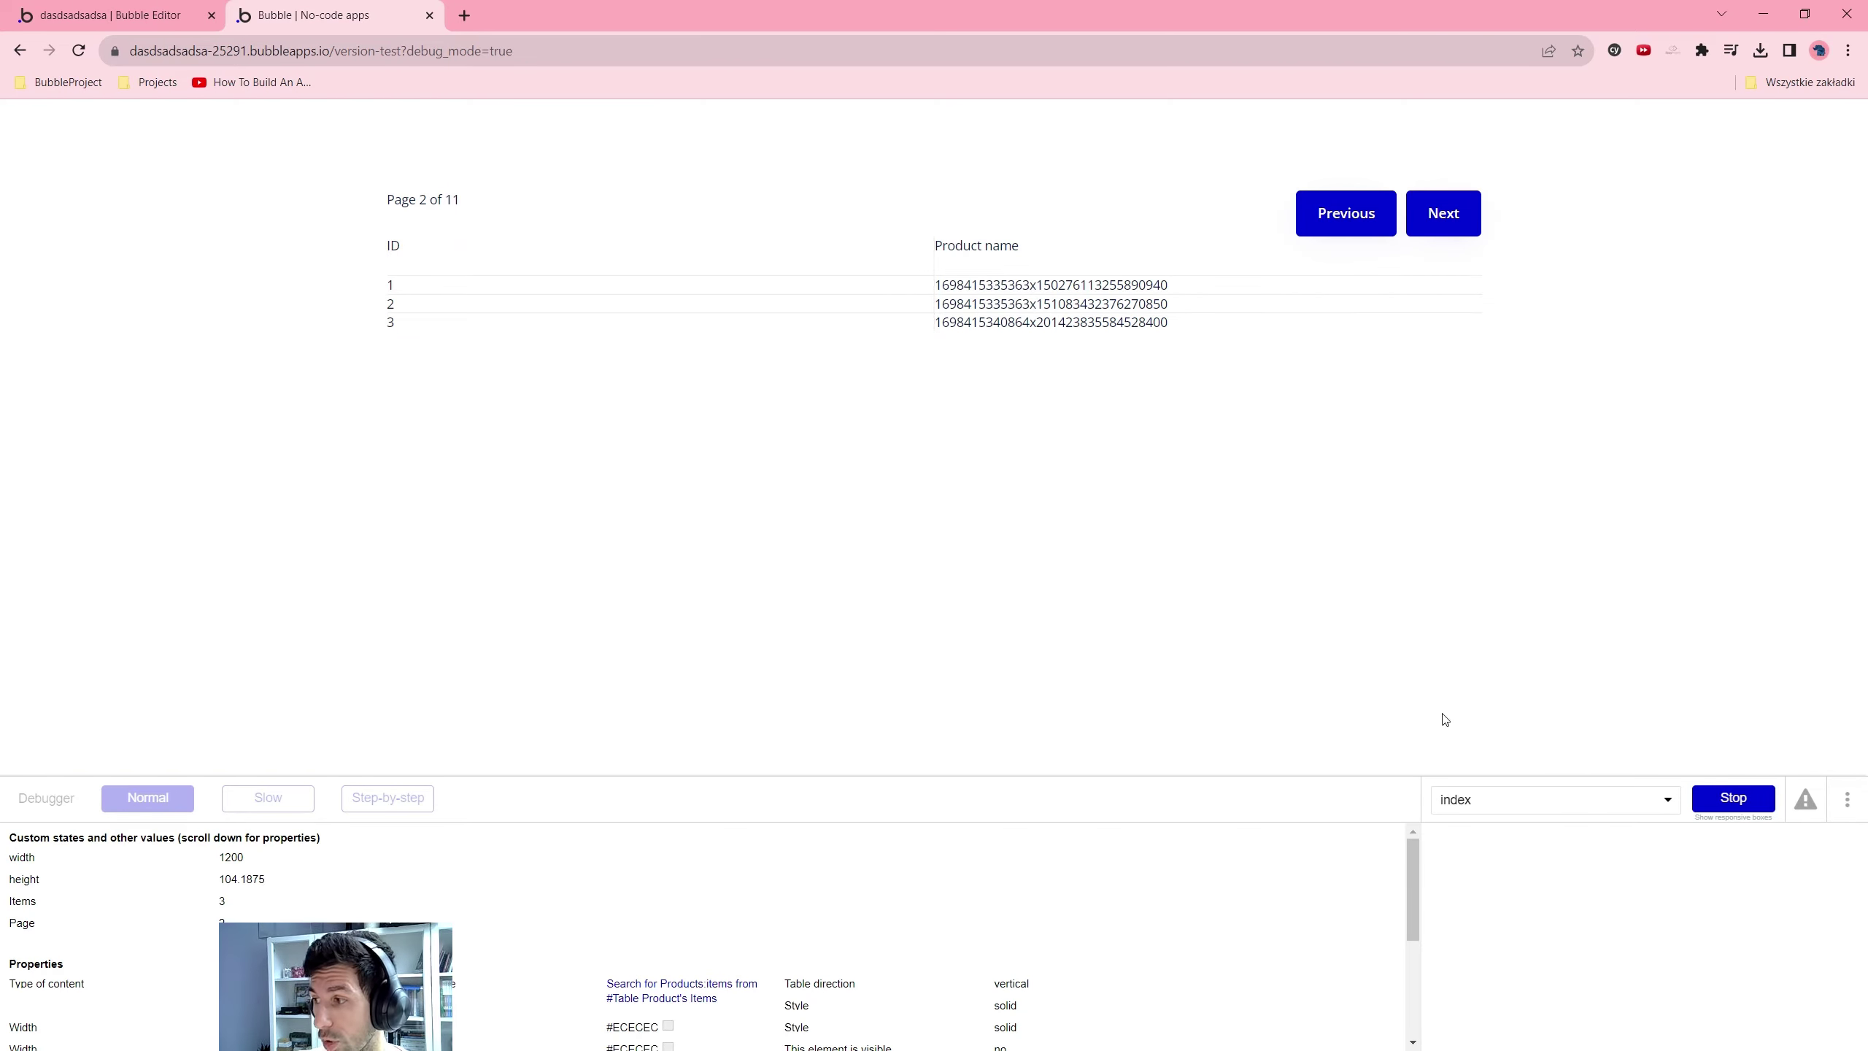
Go back from page 2 to page 1 and inspect Table Product's Items and Page states again
click(1734, 798)
click(1360, 224)
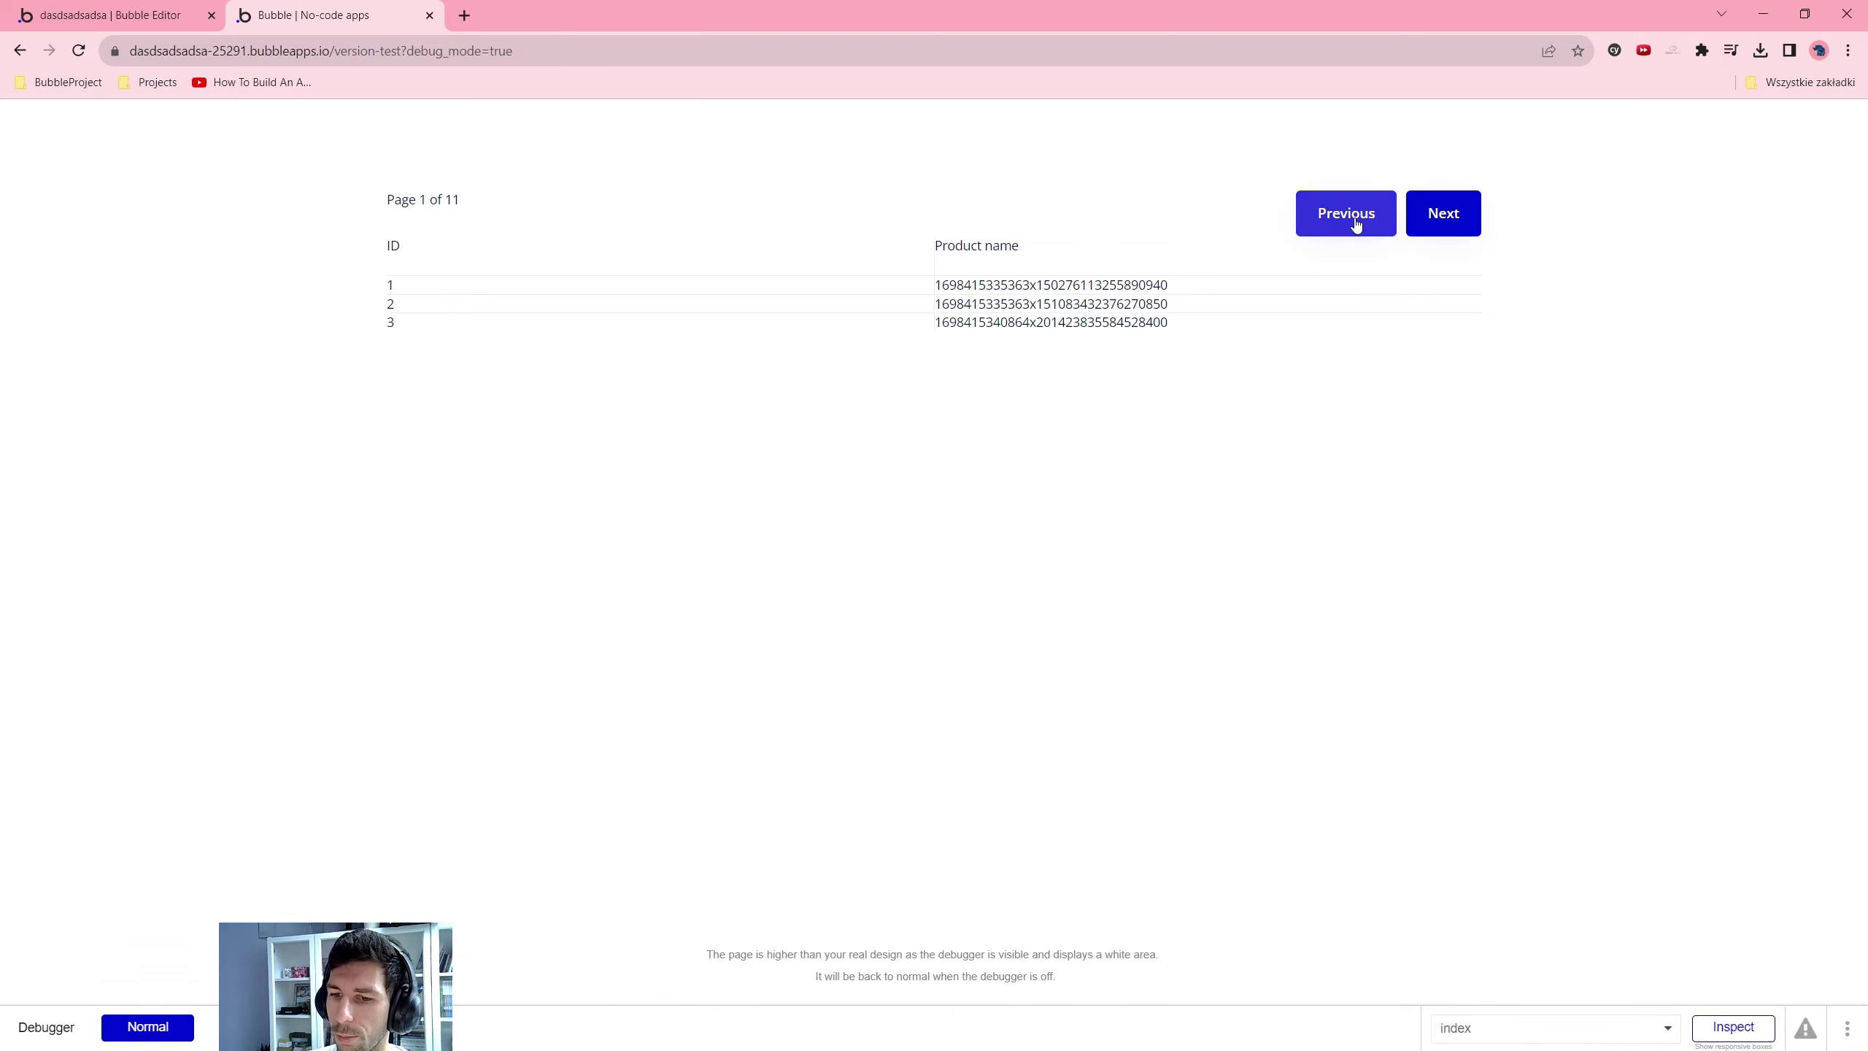
click(1734, 1026)
click(1493, 801)
text(ta)
click(1504, 832)
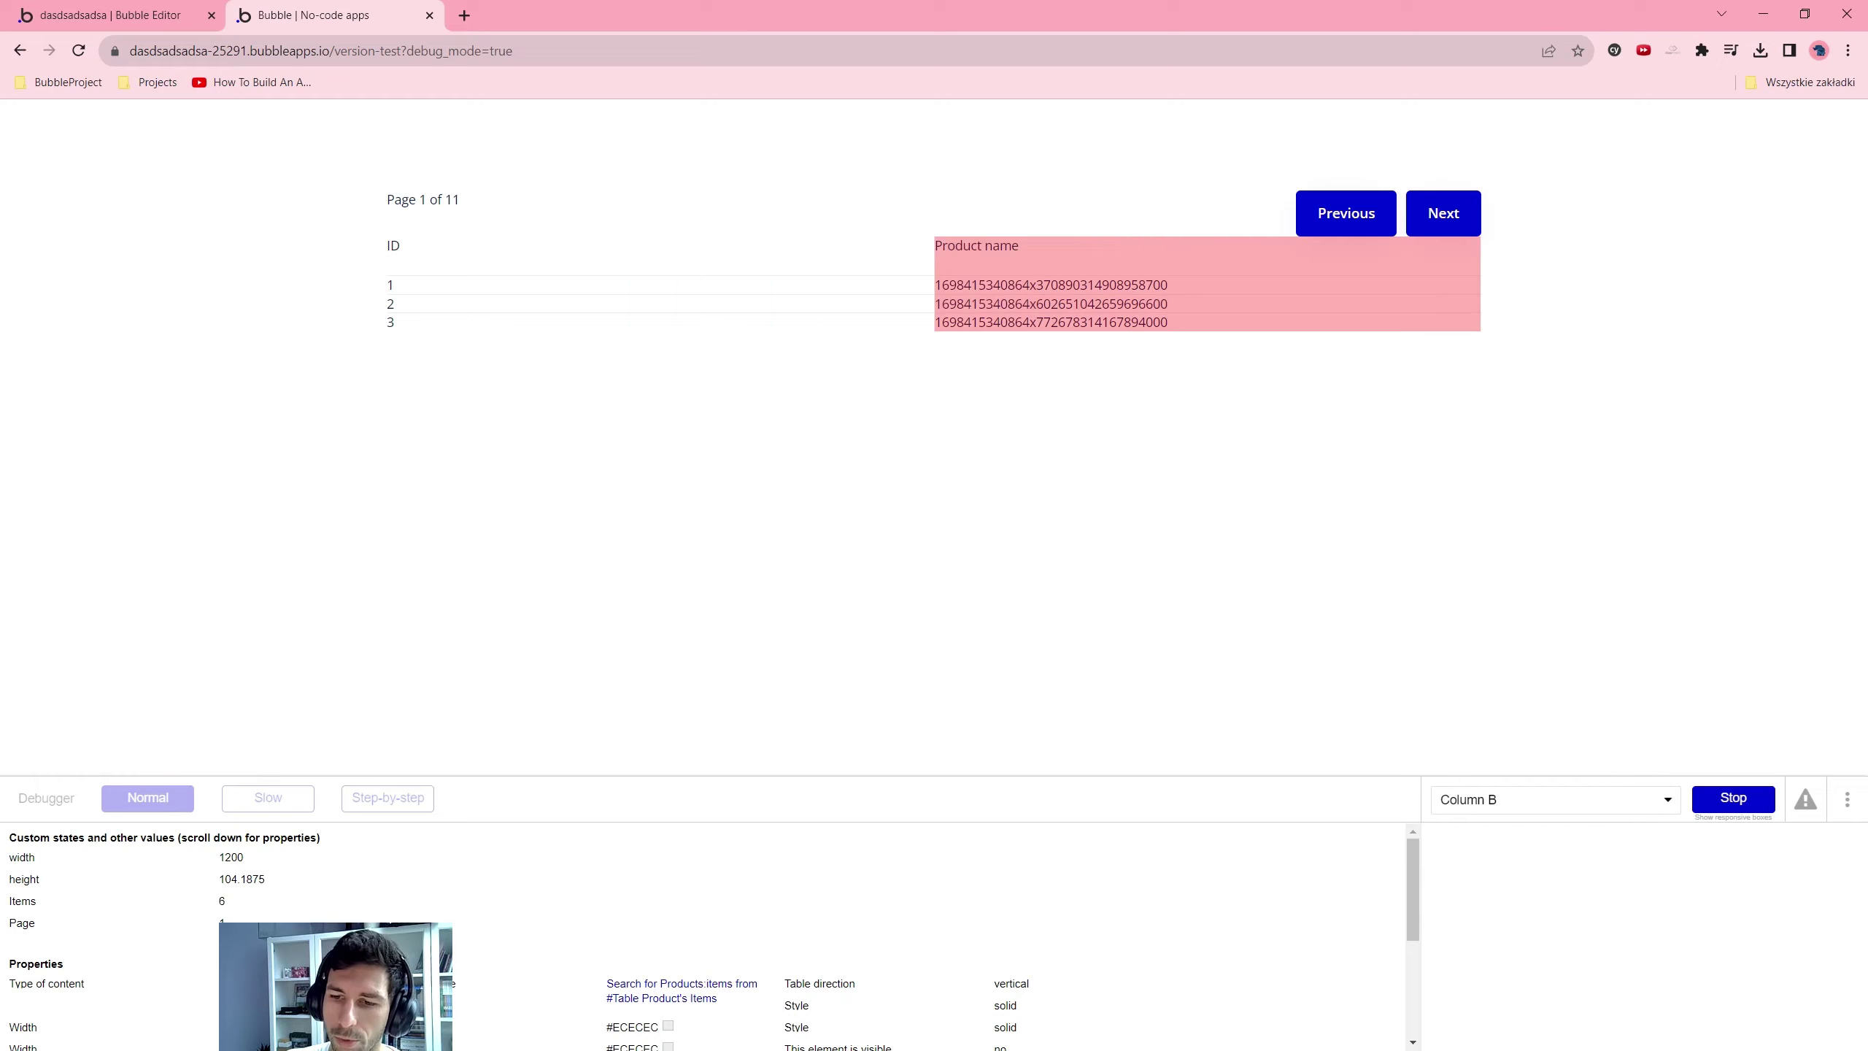
Switch to the Bubble editor's workflow view and open the Set state action in the Previous button's workflow
click(137, 6)
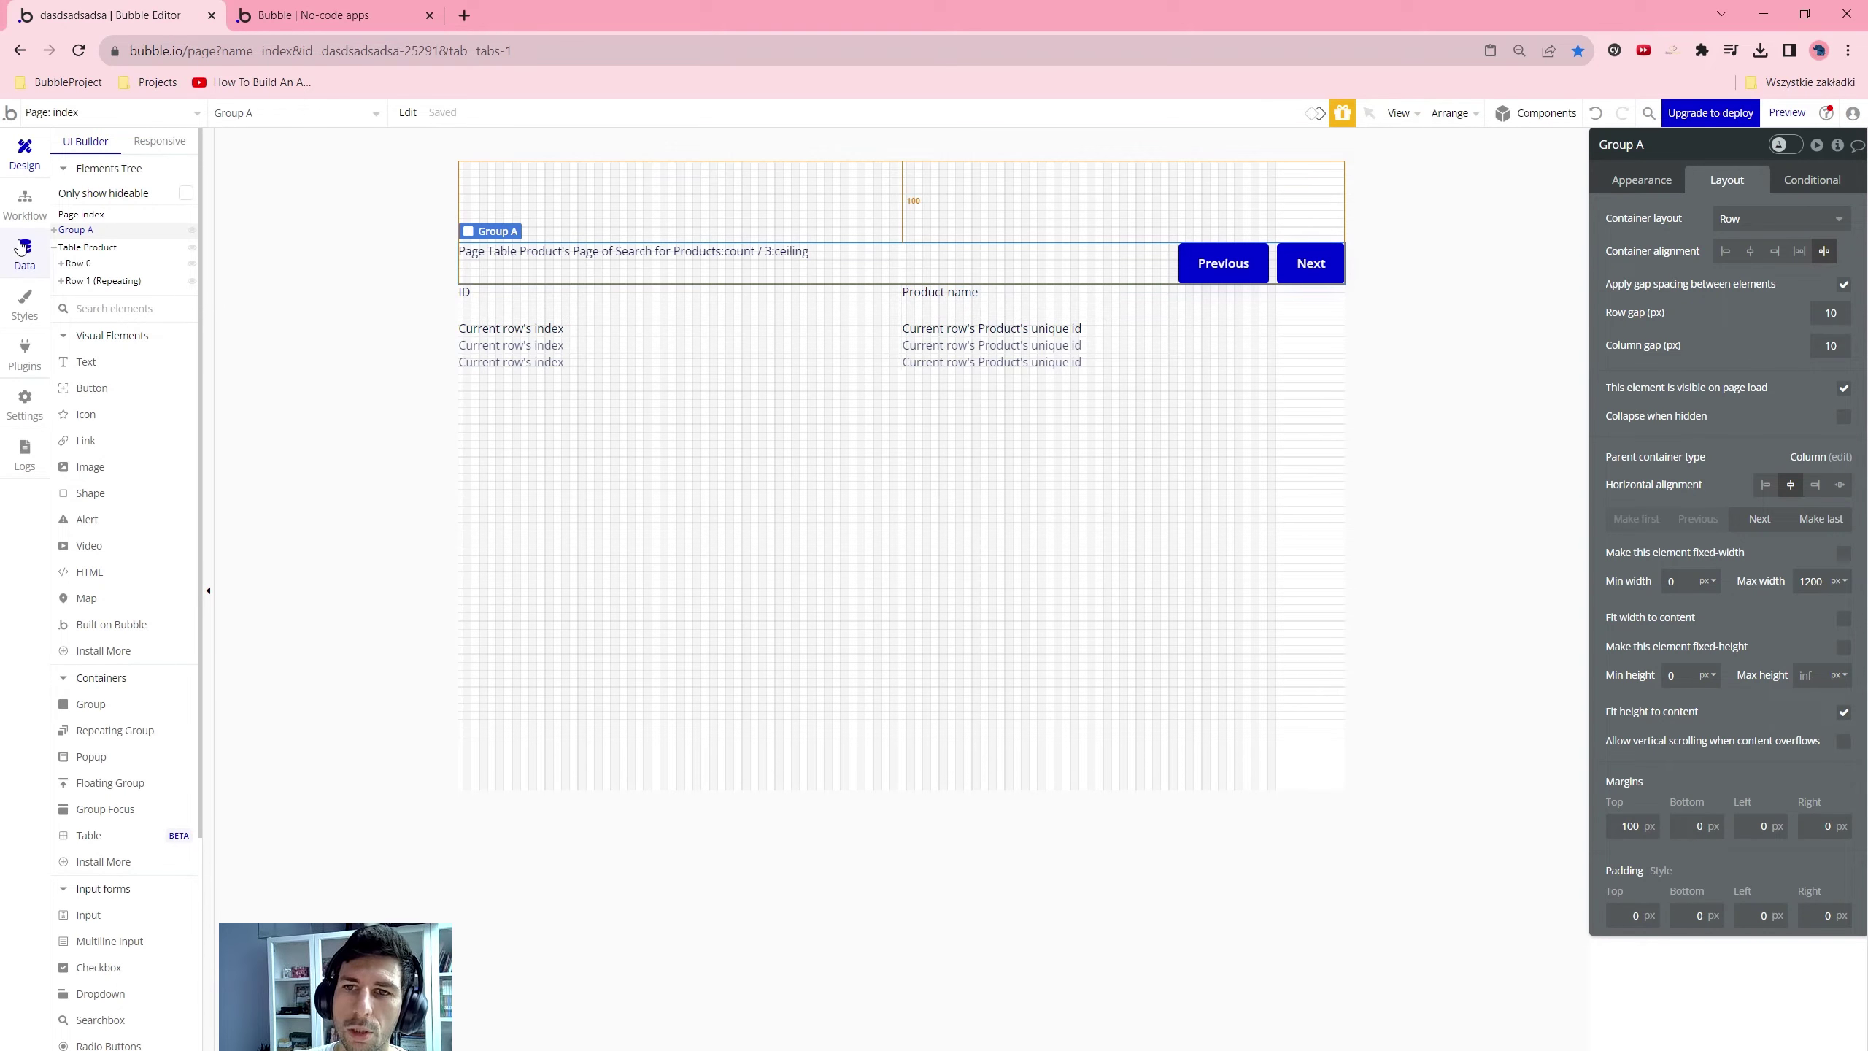
click(25, 203)
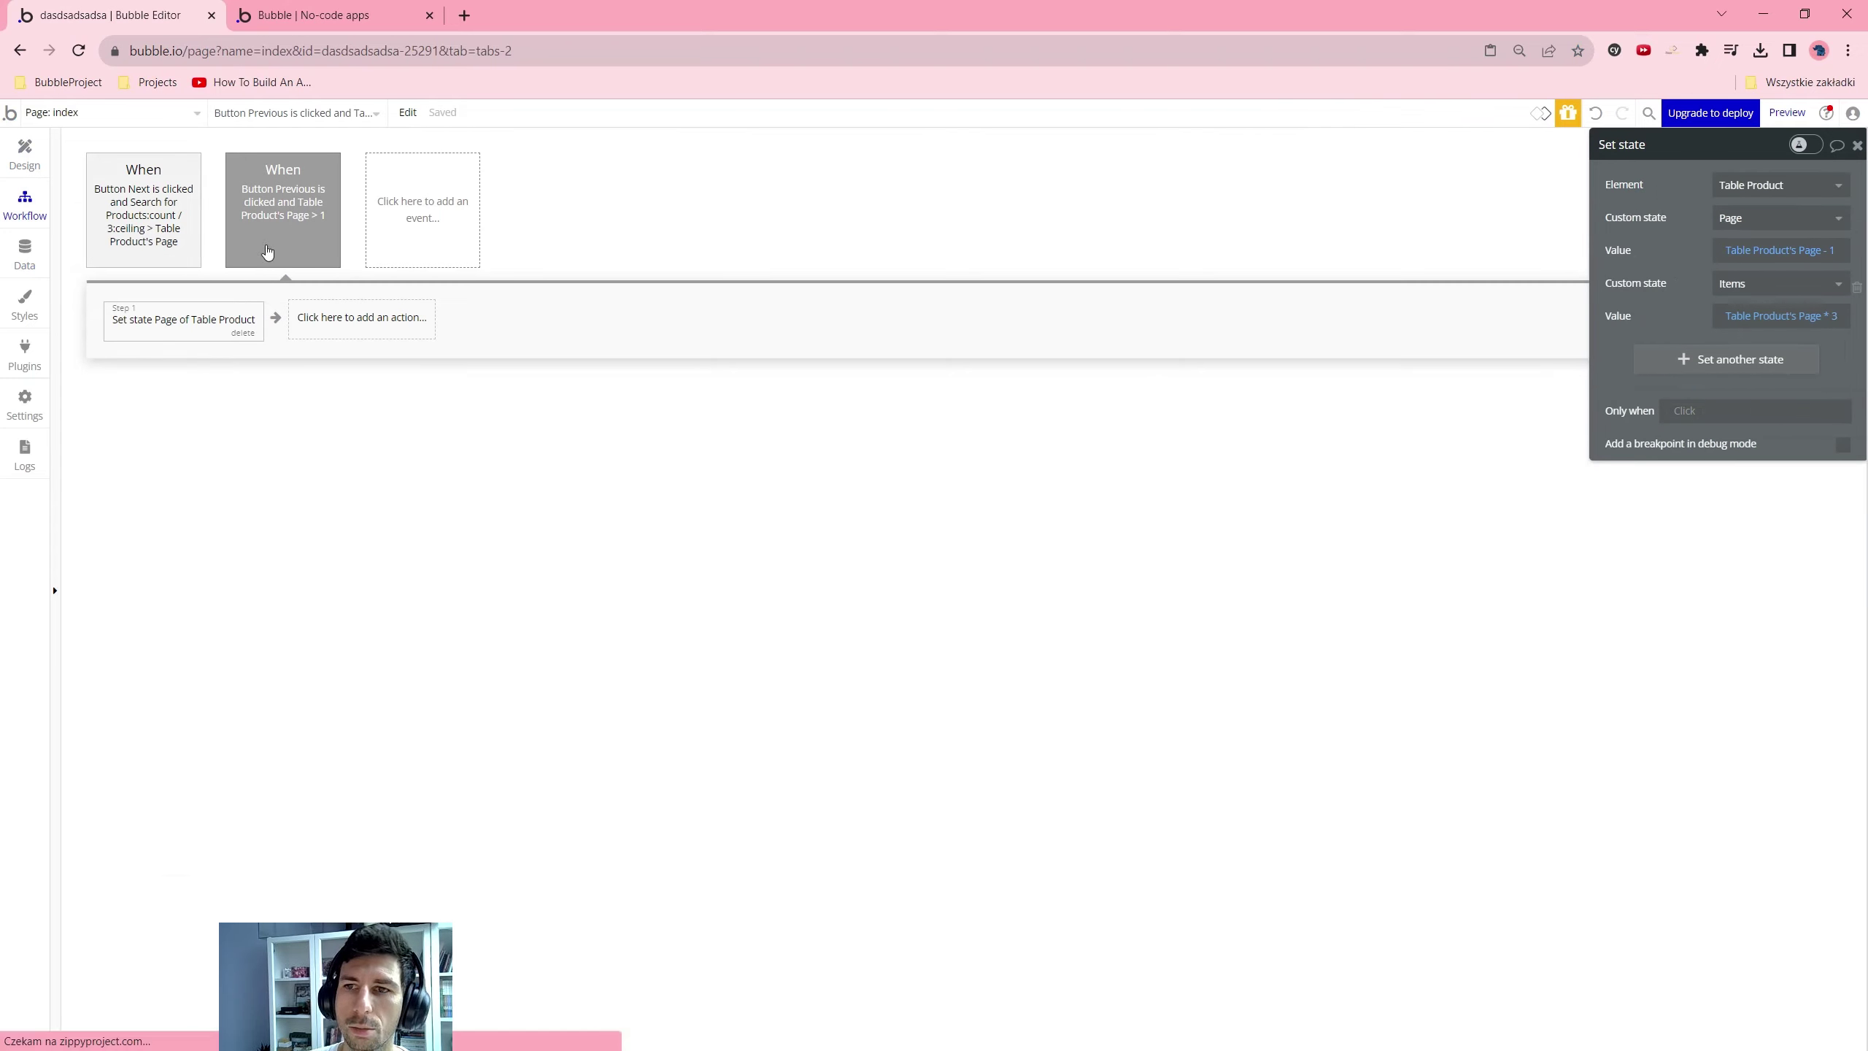
click(177, 229)
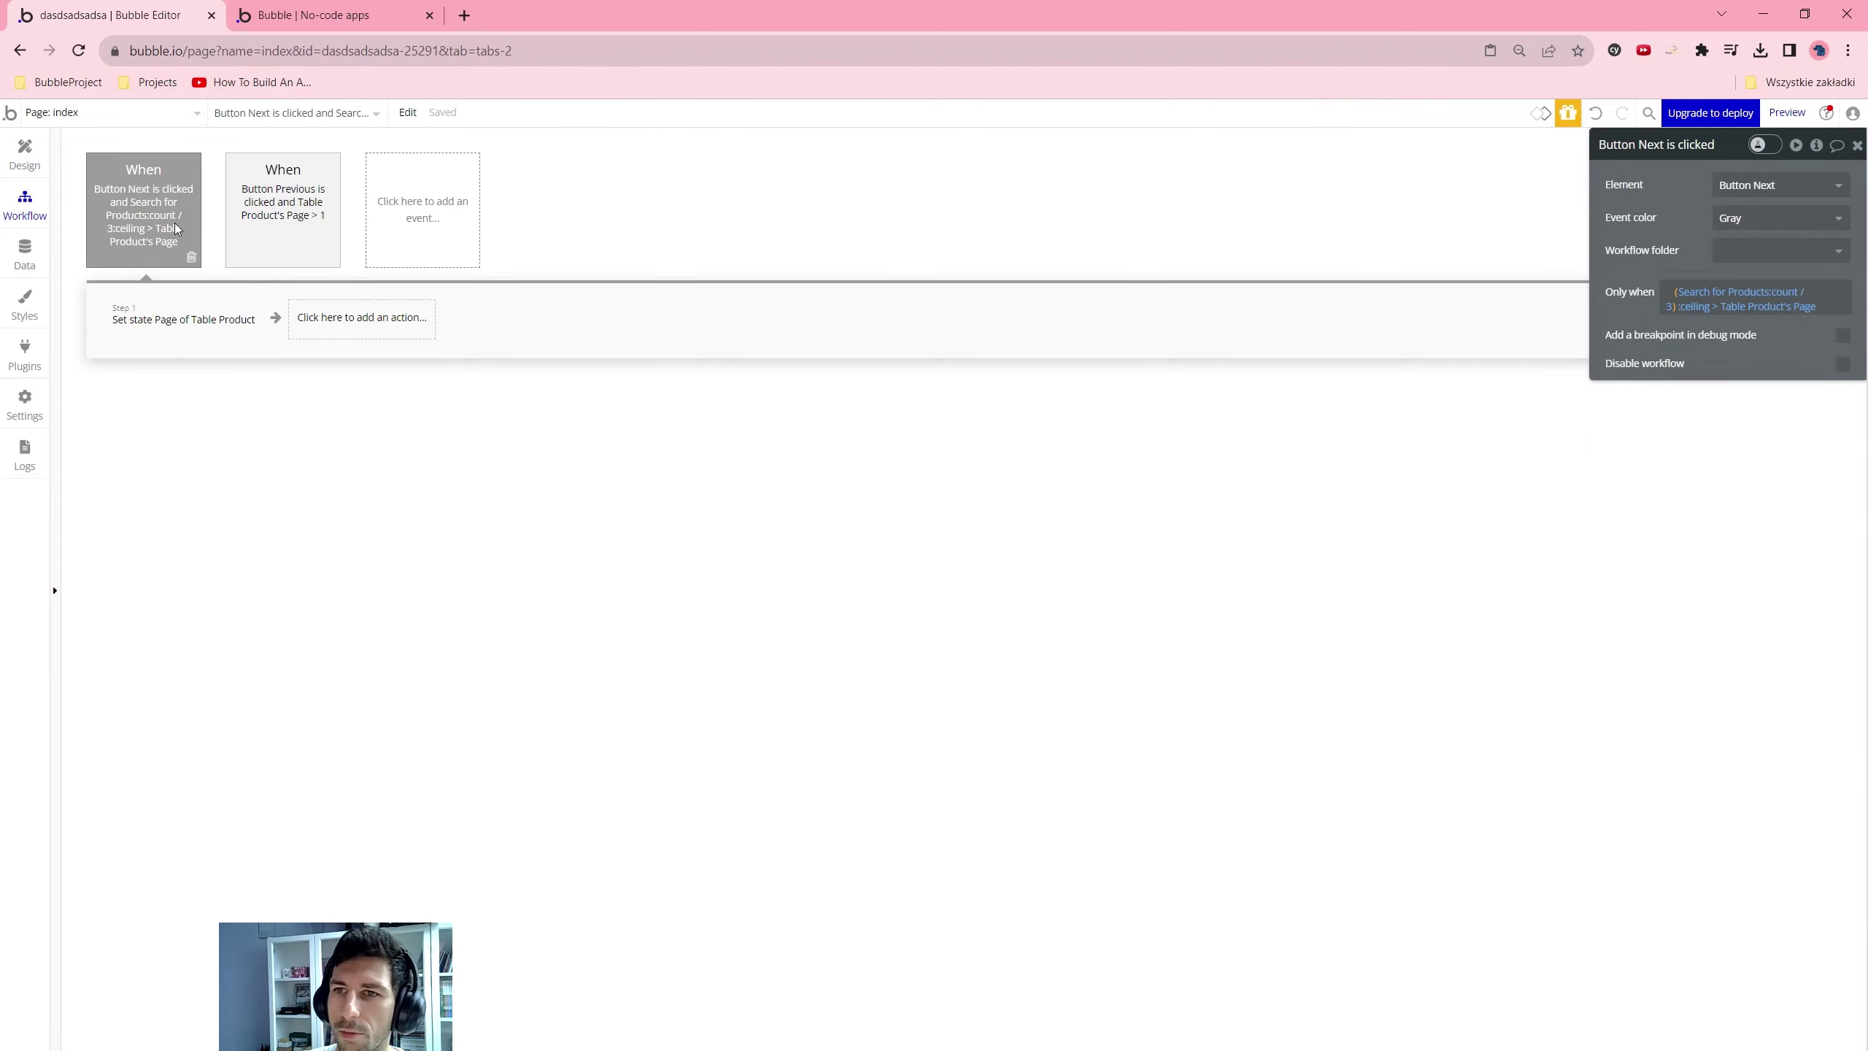
click(258, 193)
click(184, 319)
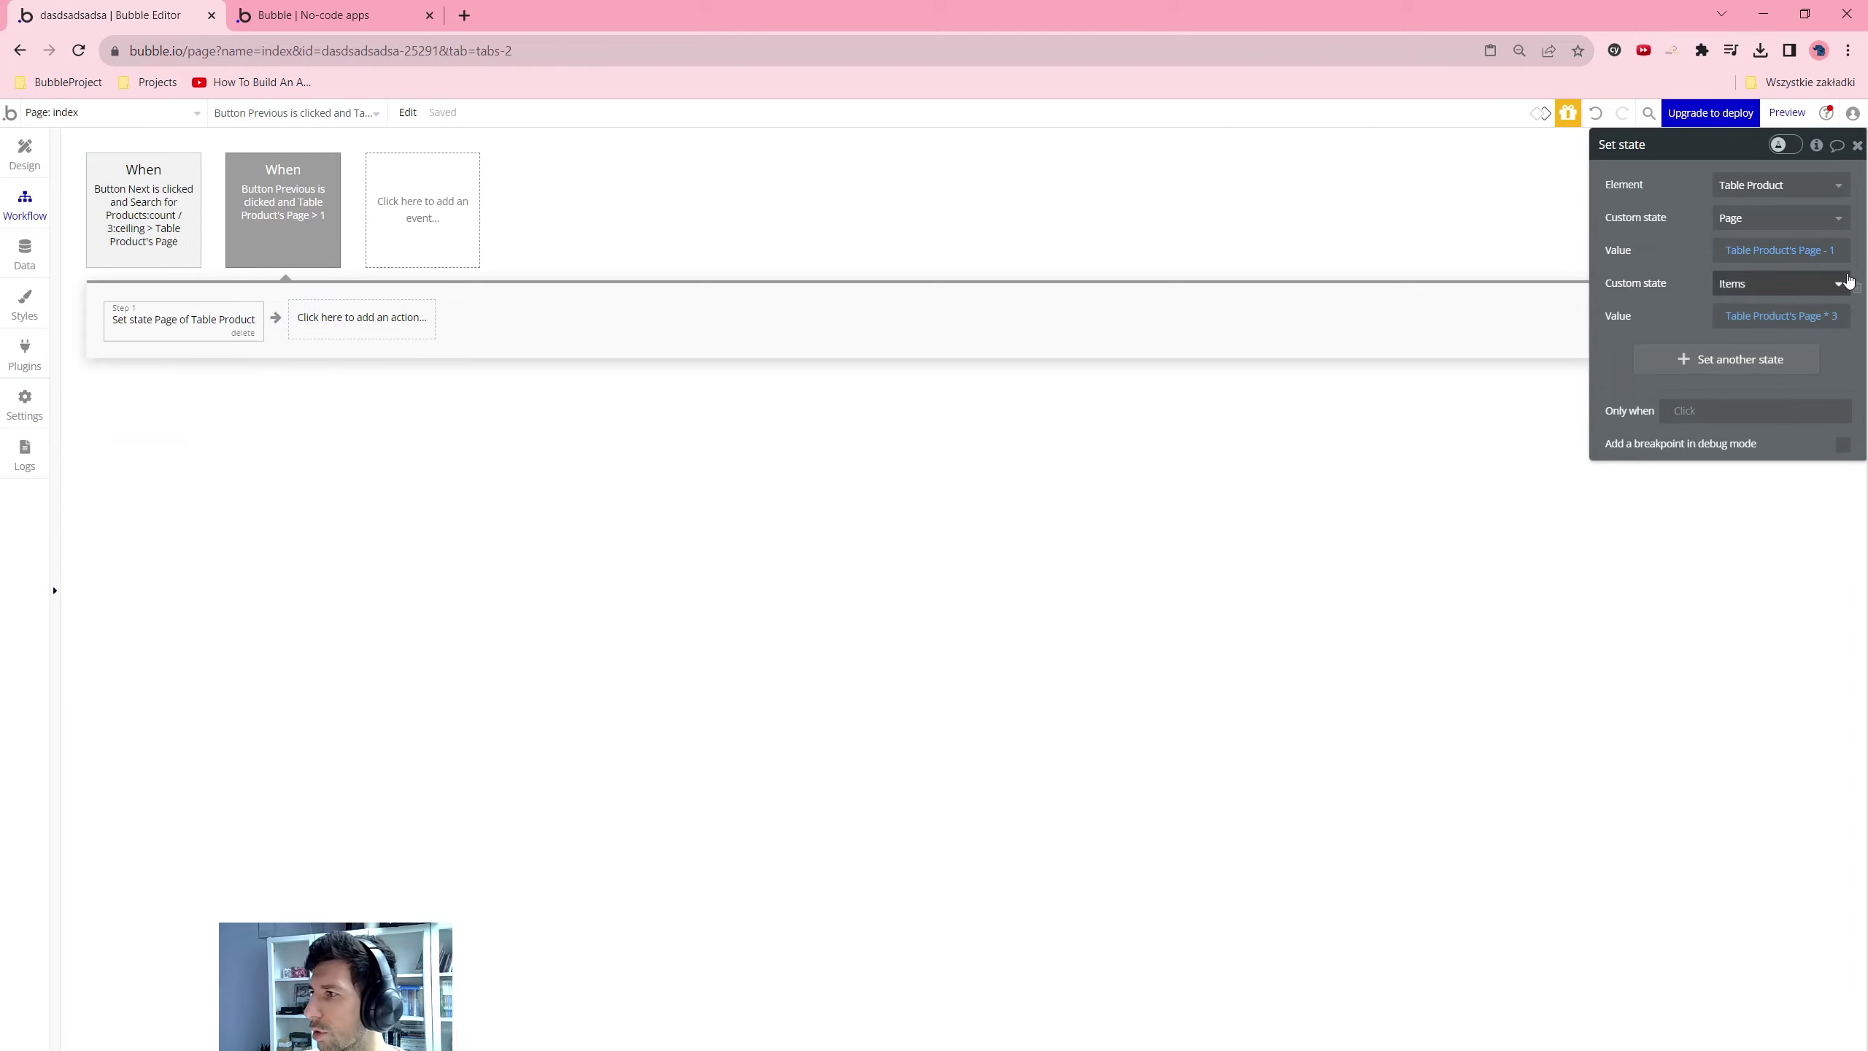
Change the Items value in the Previous button's Set state action to (Table Product's Page - 2) * 3
click(1825, 321)
text(-)
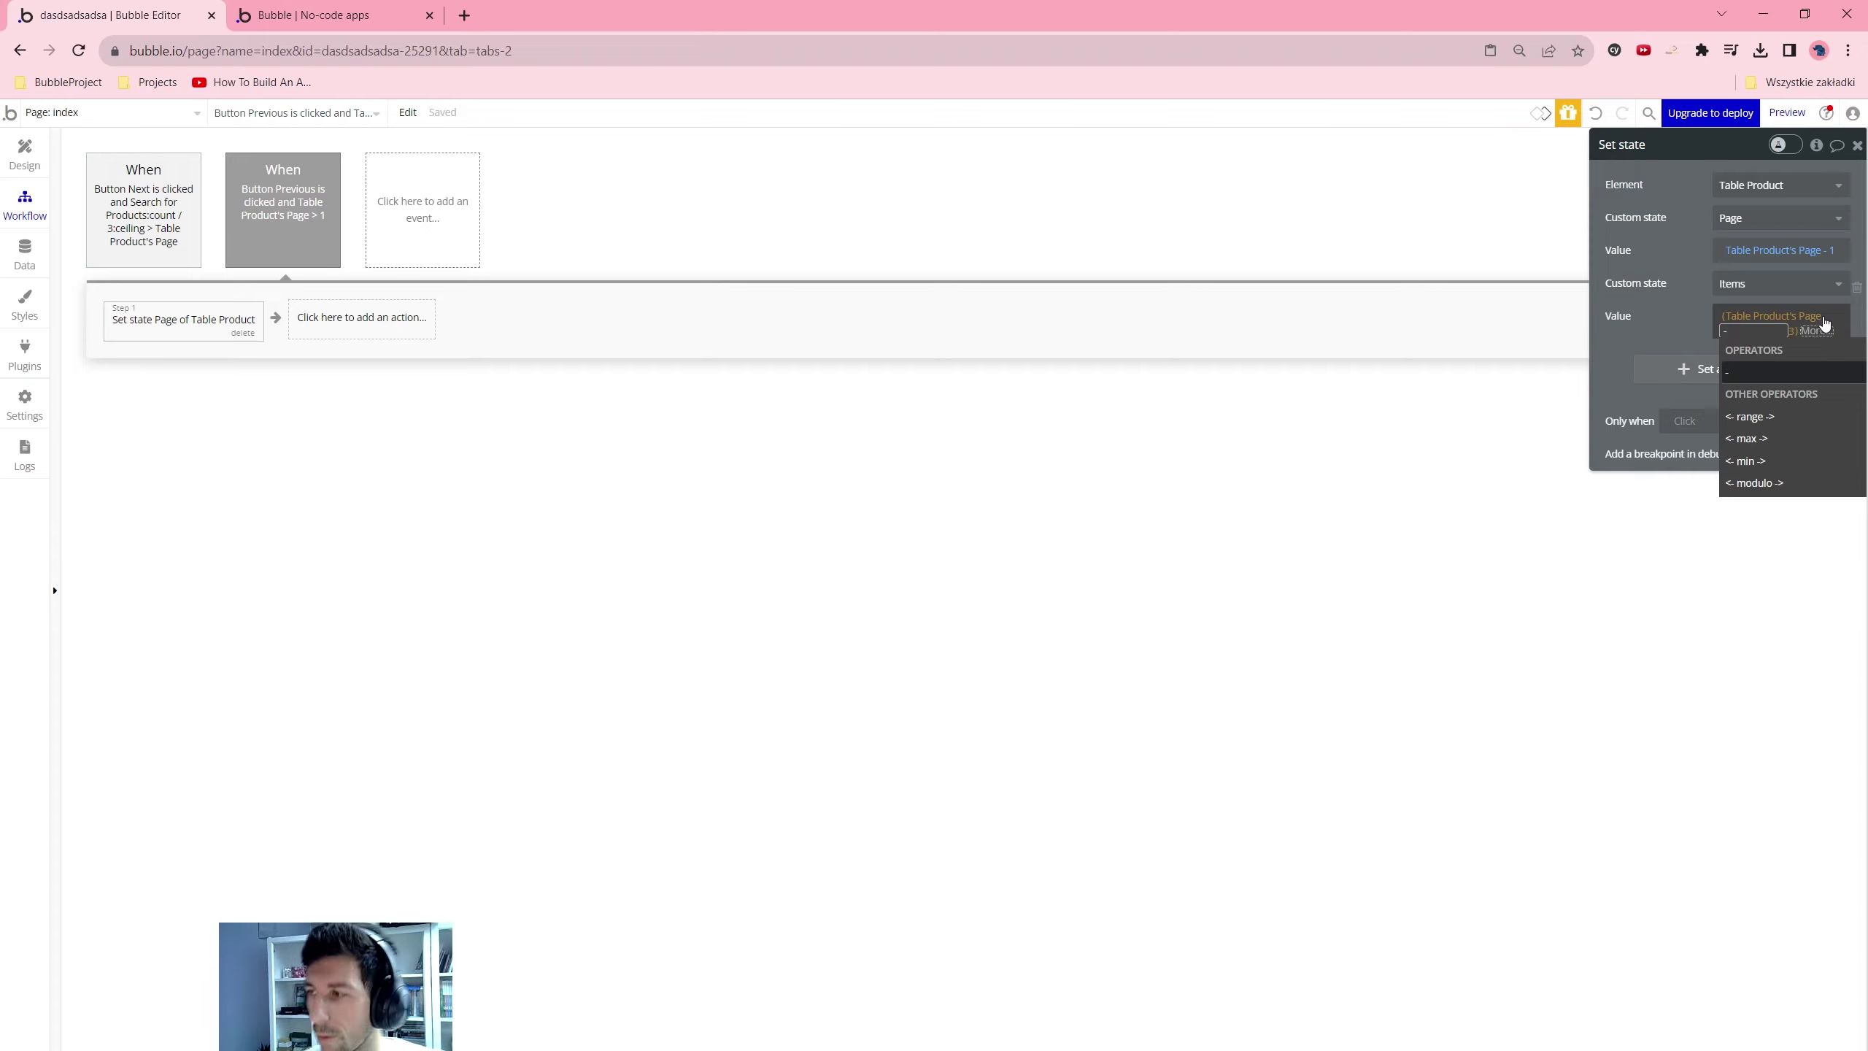
click(1795, 371)
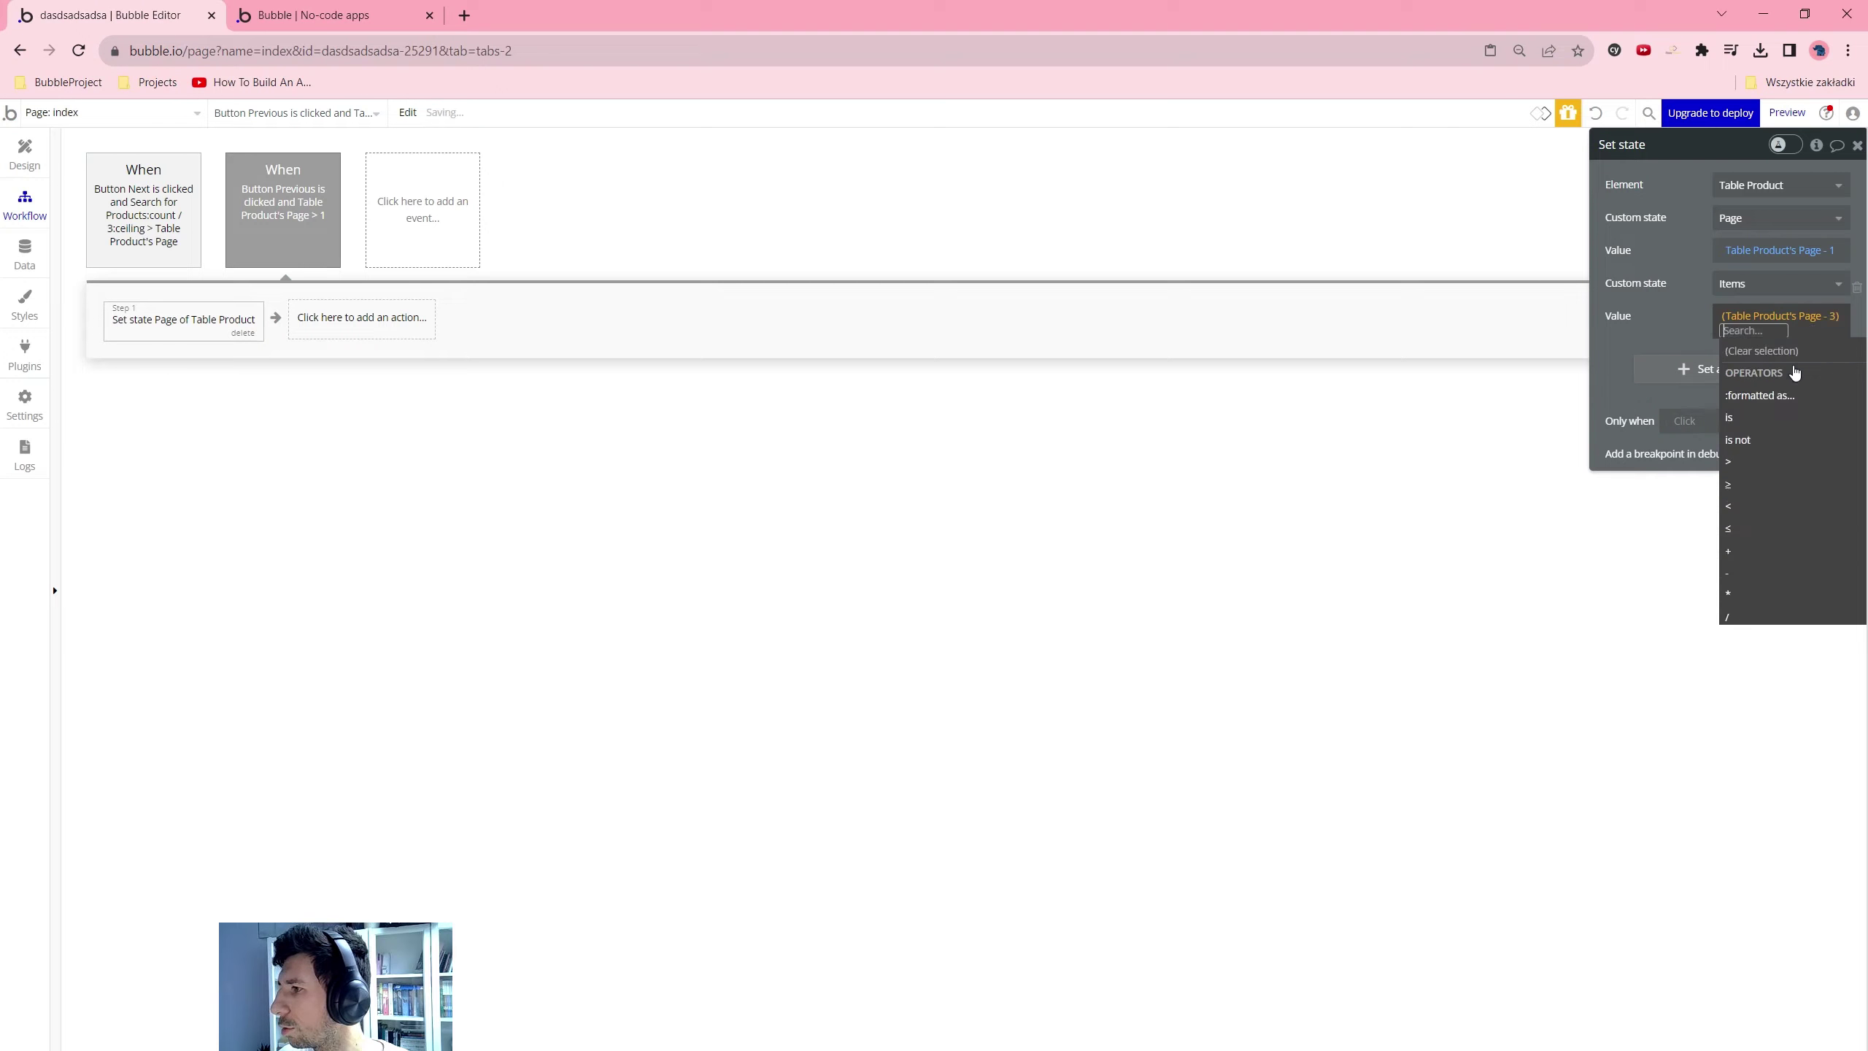
click(1832, 322)
text(2)
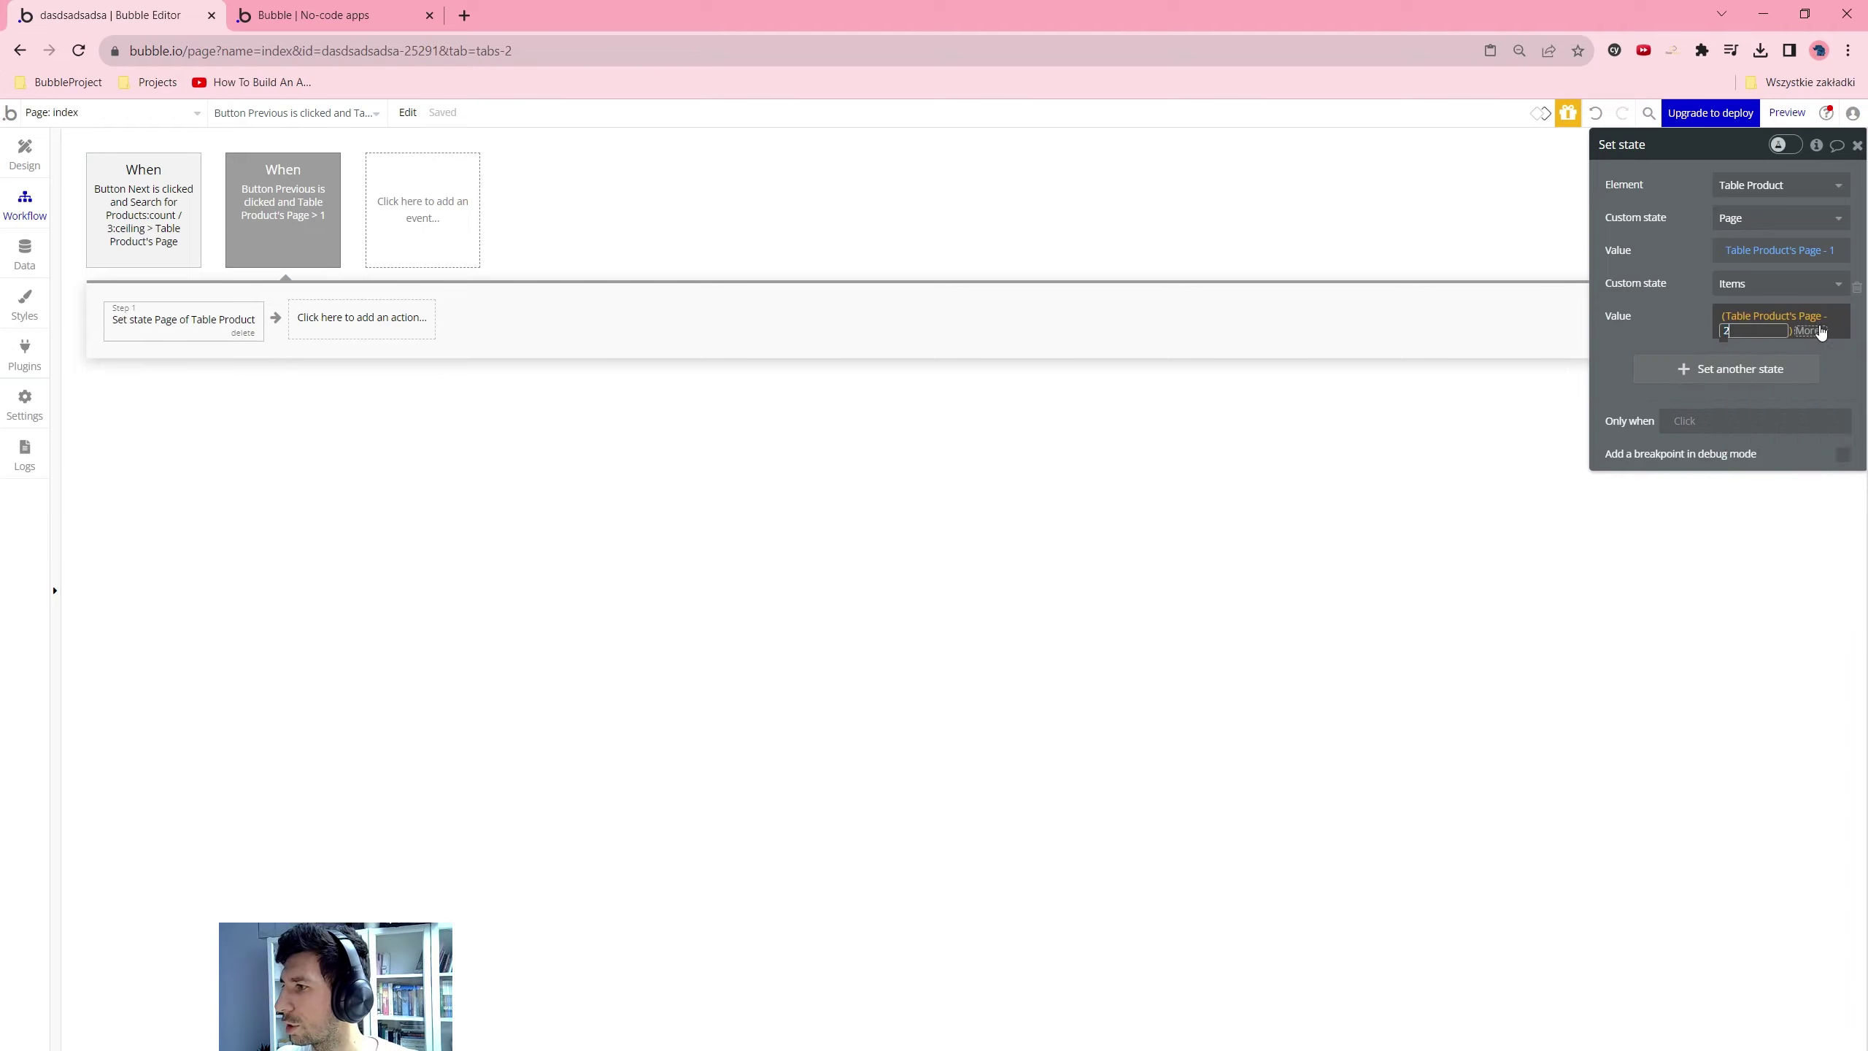
click(1813, 335)
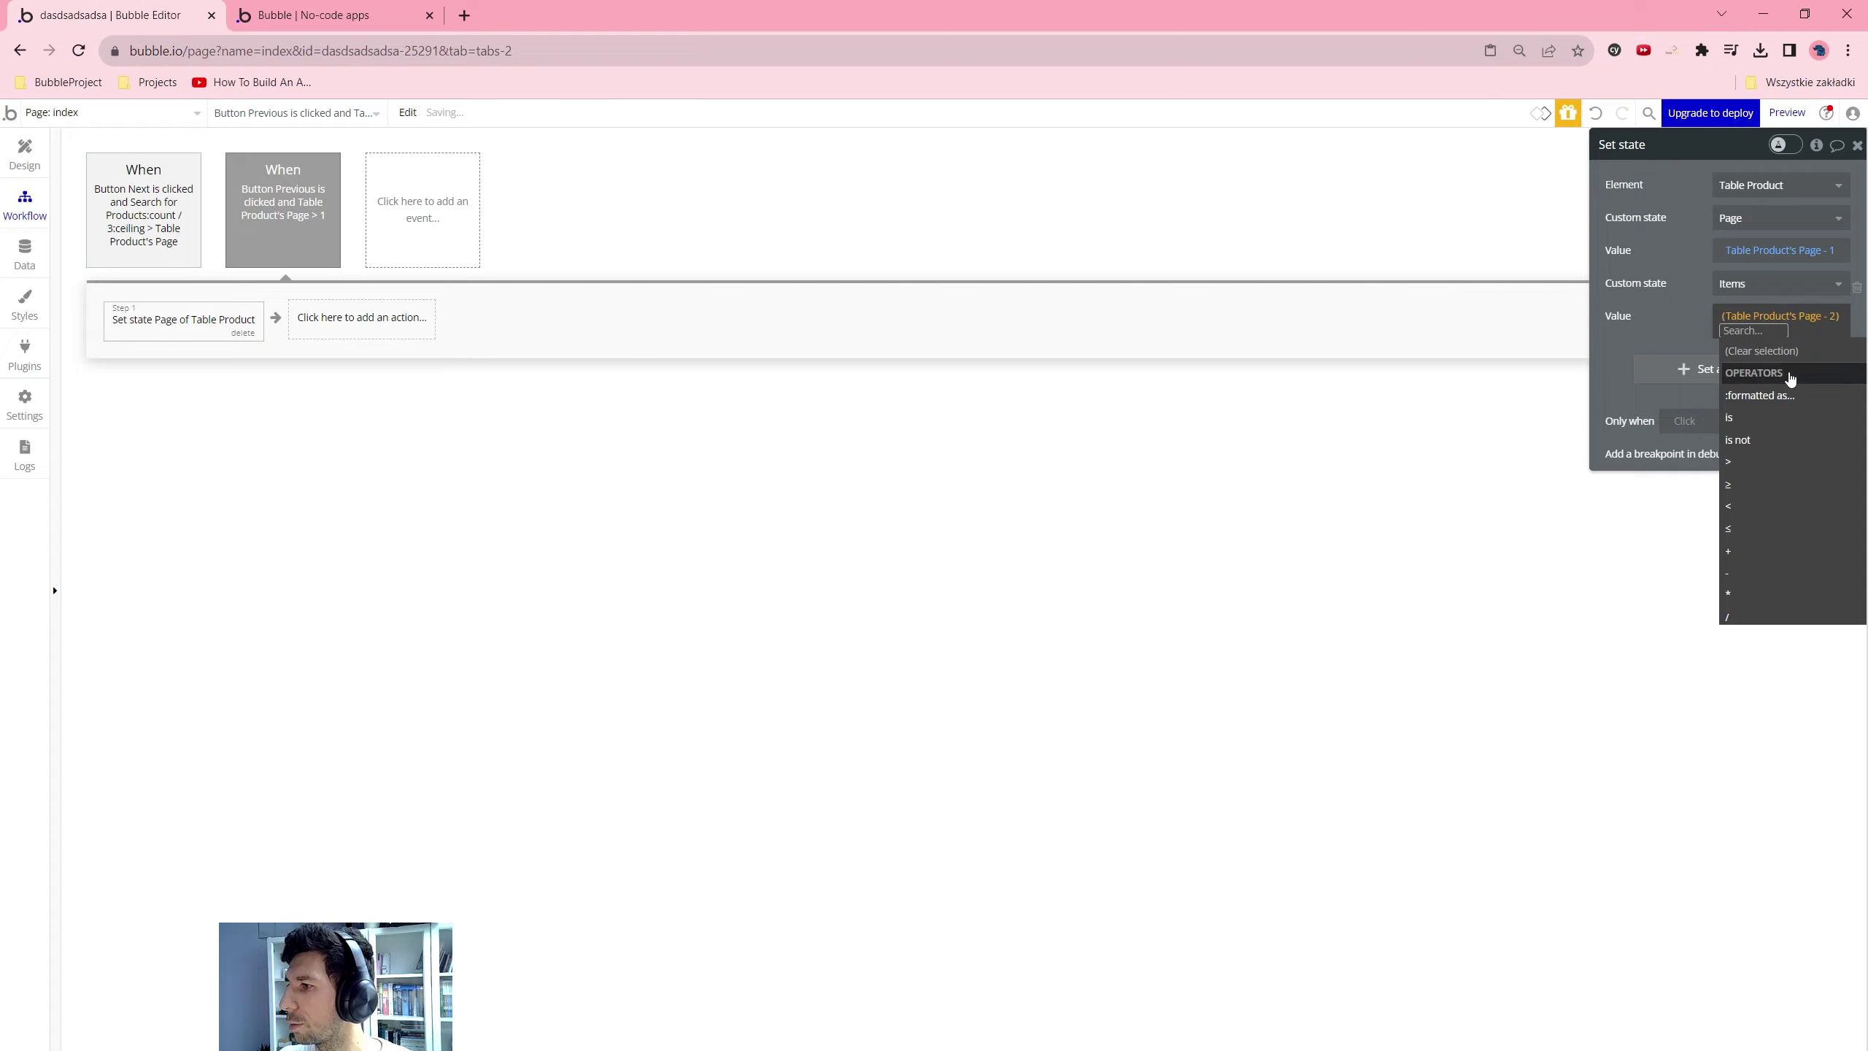
click(1730, 594)
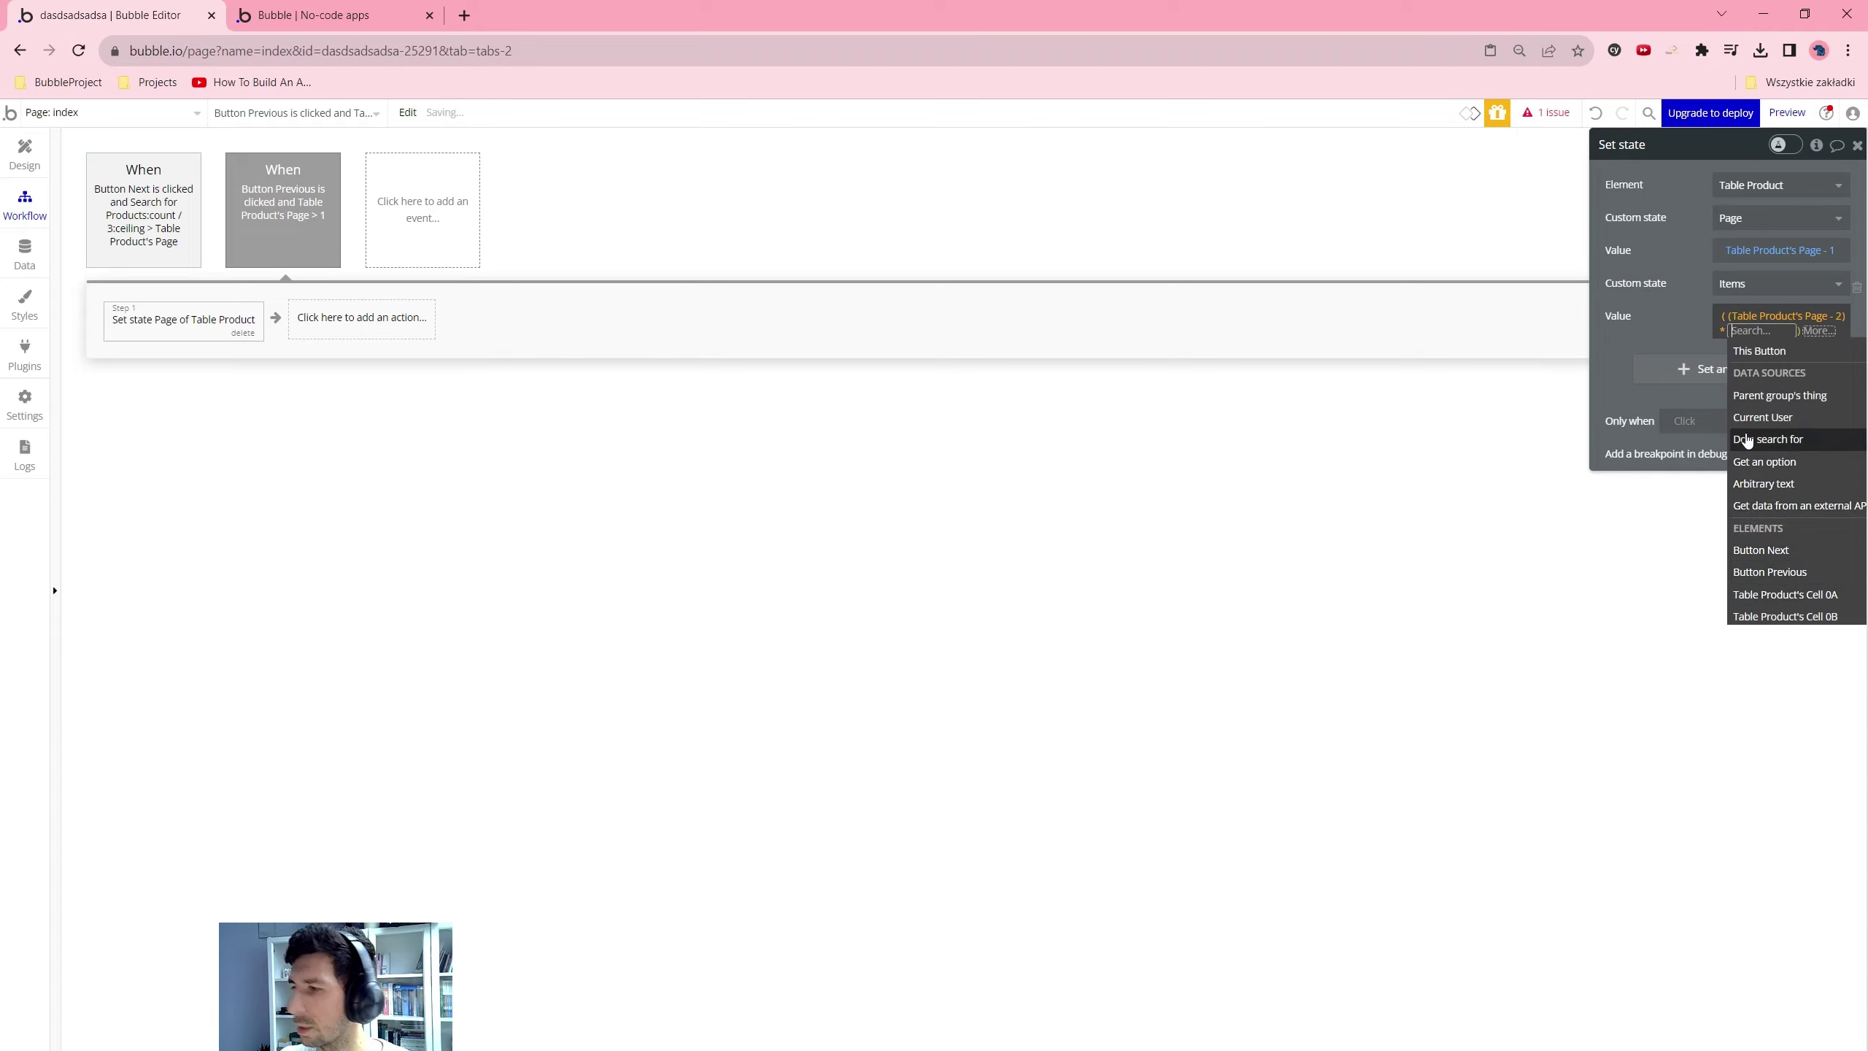
text(3)
click(1556, 542)
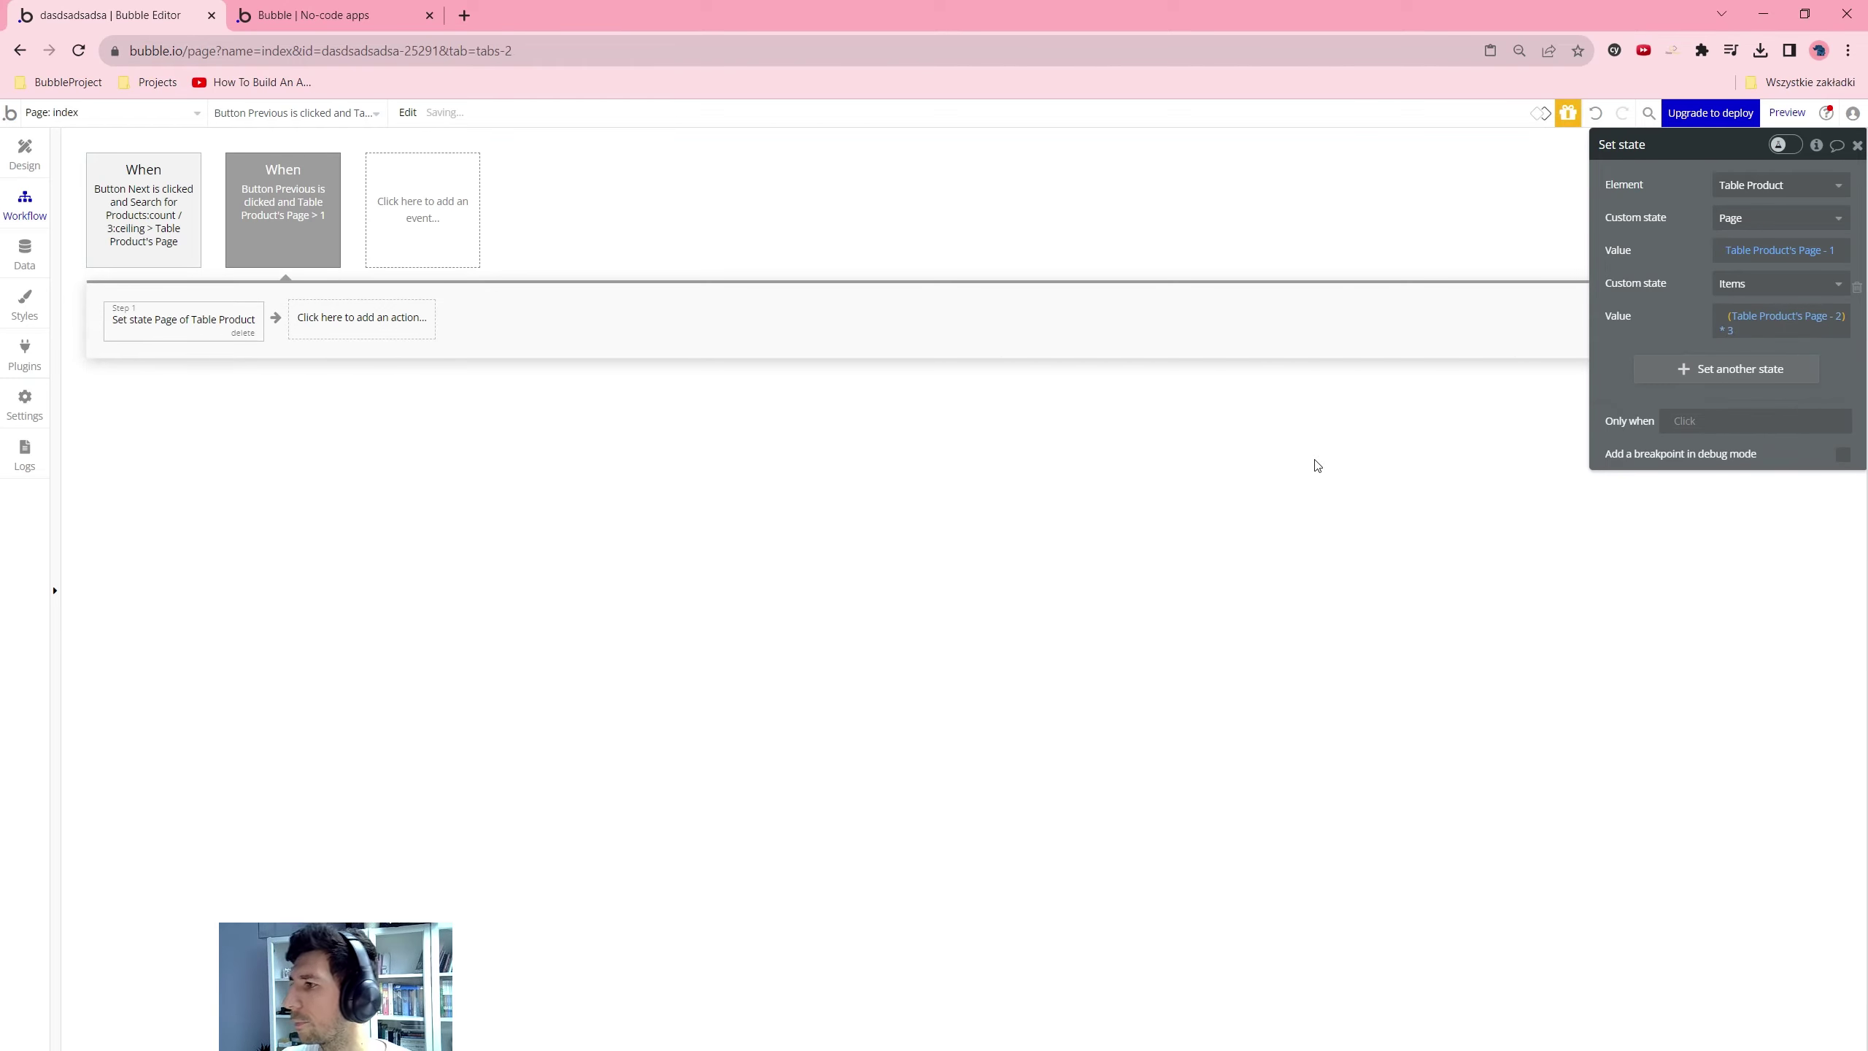
Switch to the app preview to check the product table, then return to the Bubble editor
click(346, 15)
click(504, 129)
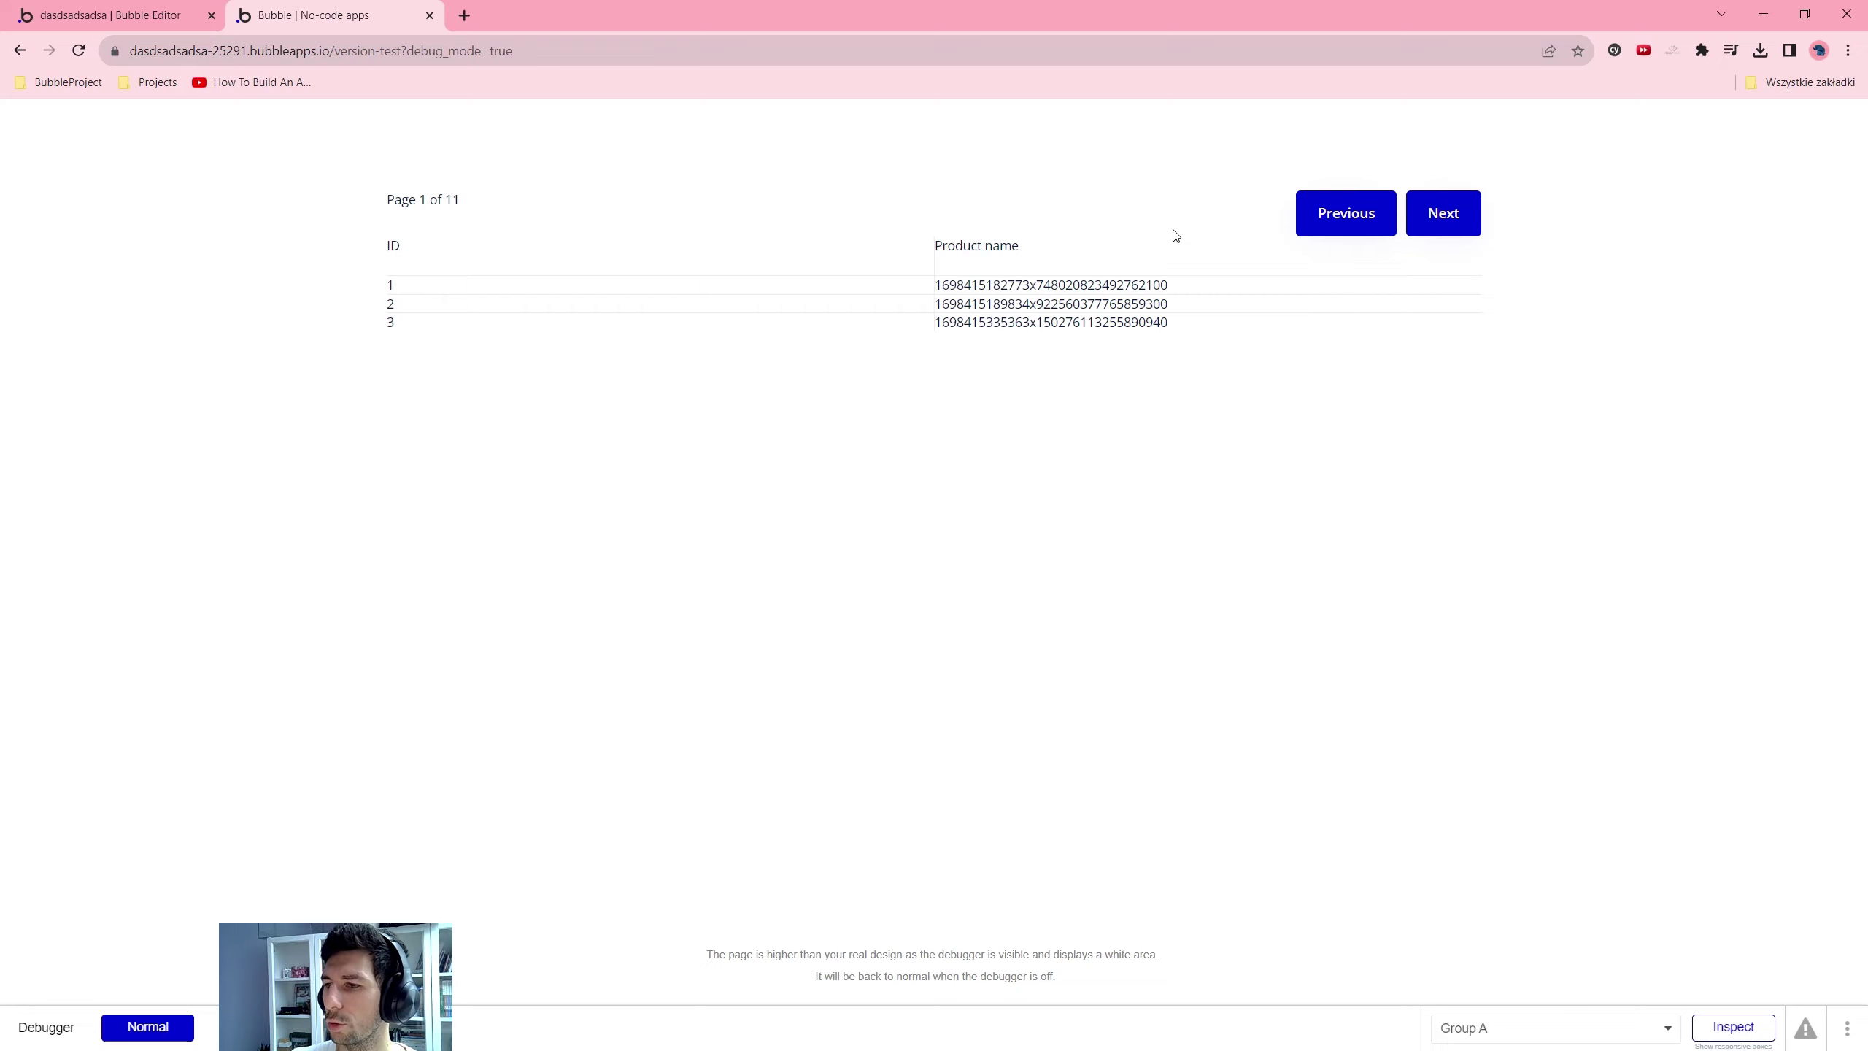
click(73, 9)
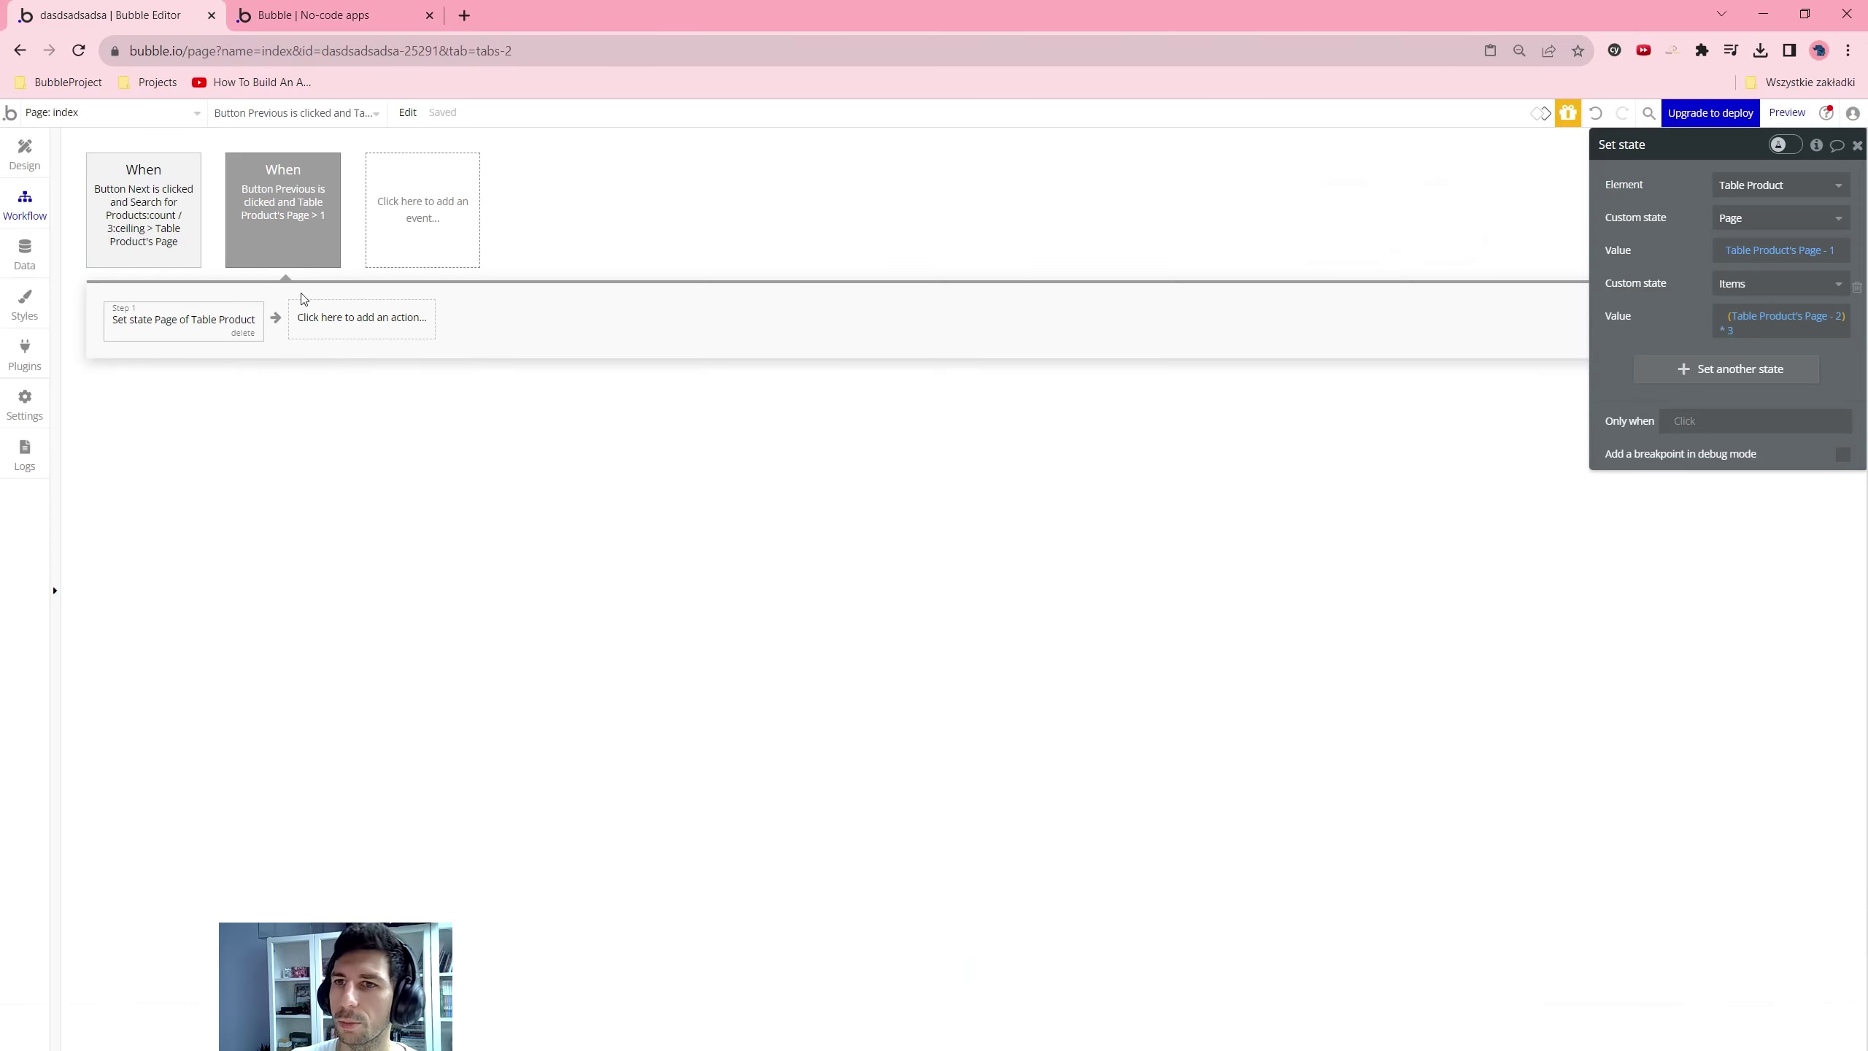
In the design view, add a text element below the product table with fixed width off and minimum width and height of 0 px
click(24, 155)
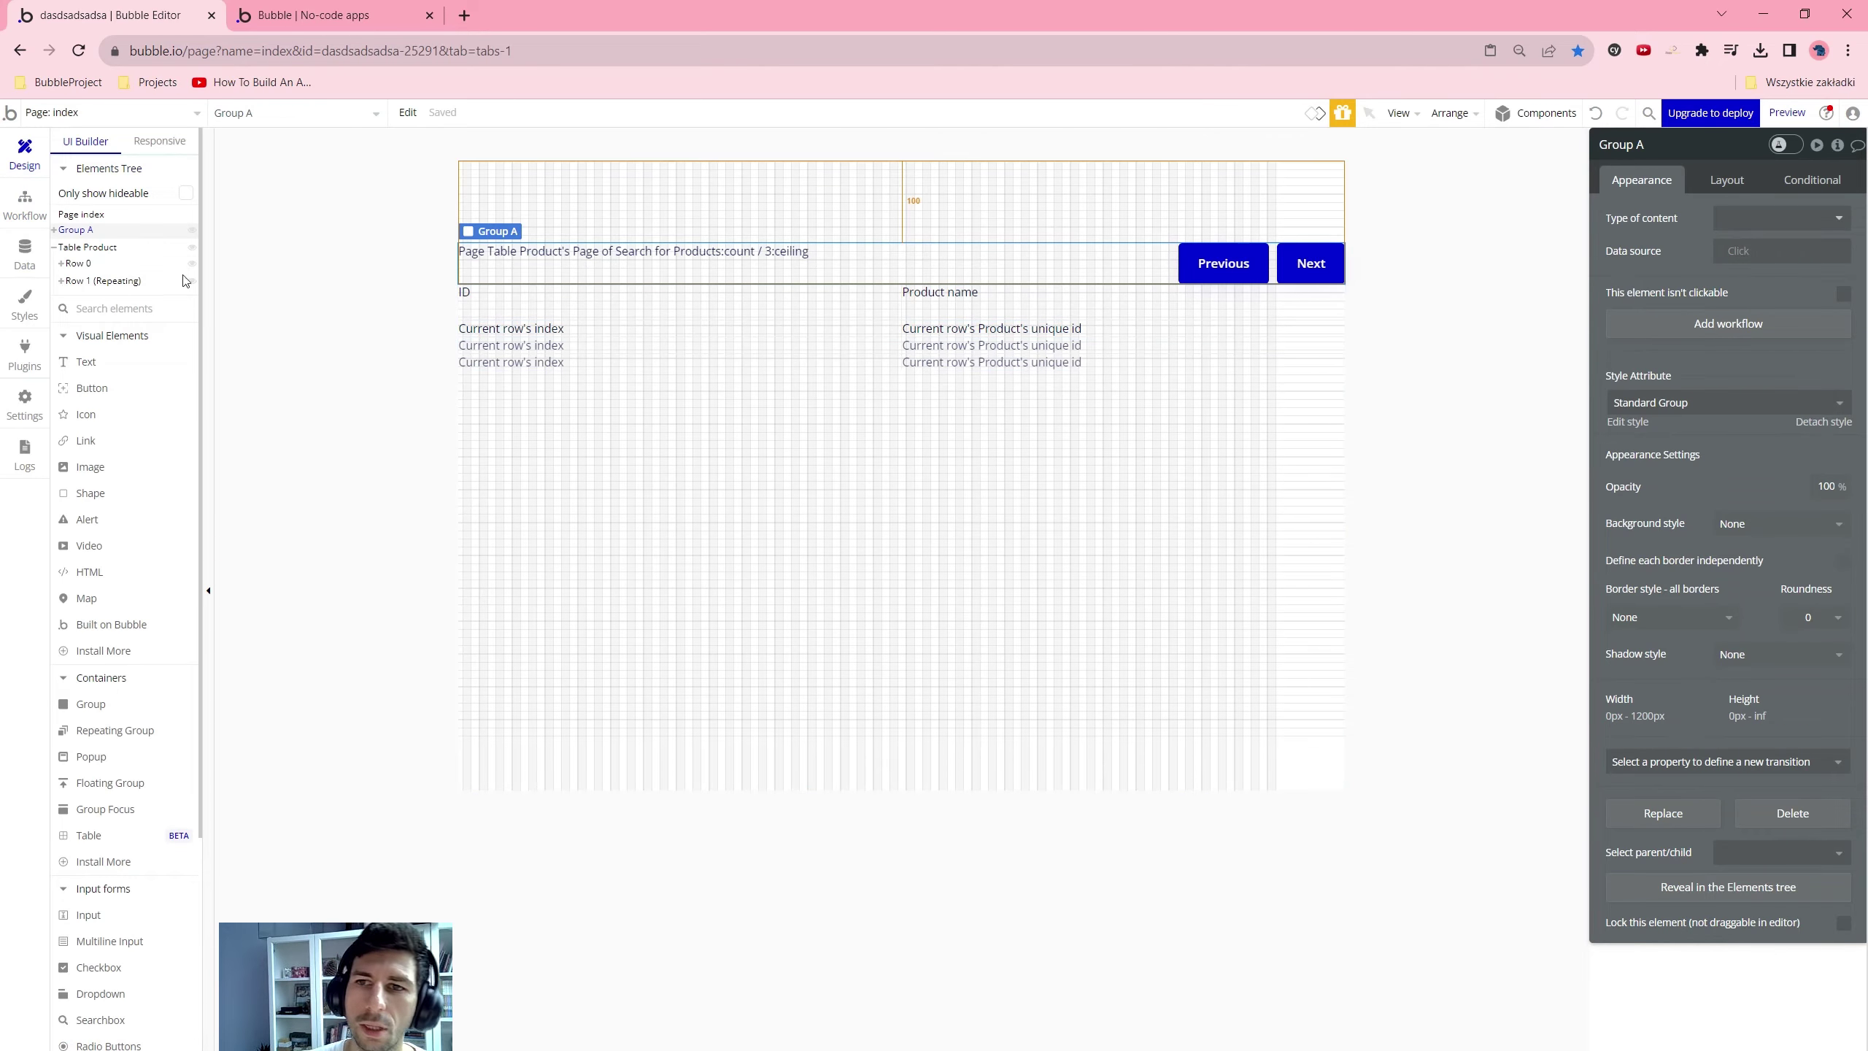
click(86, 361)
drag(584, 458, 656, 519)
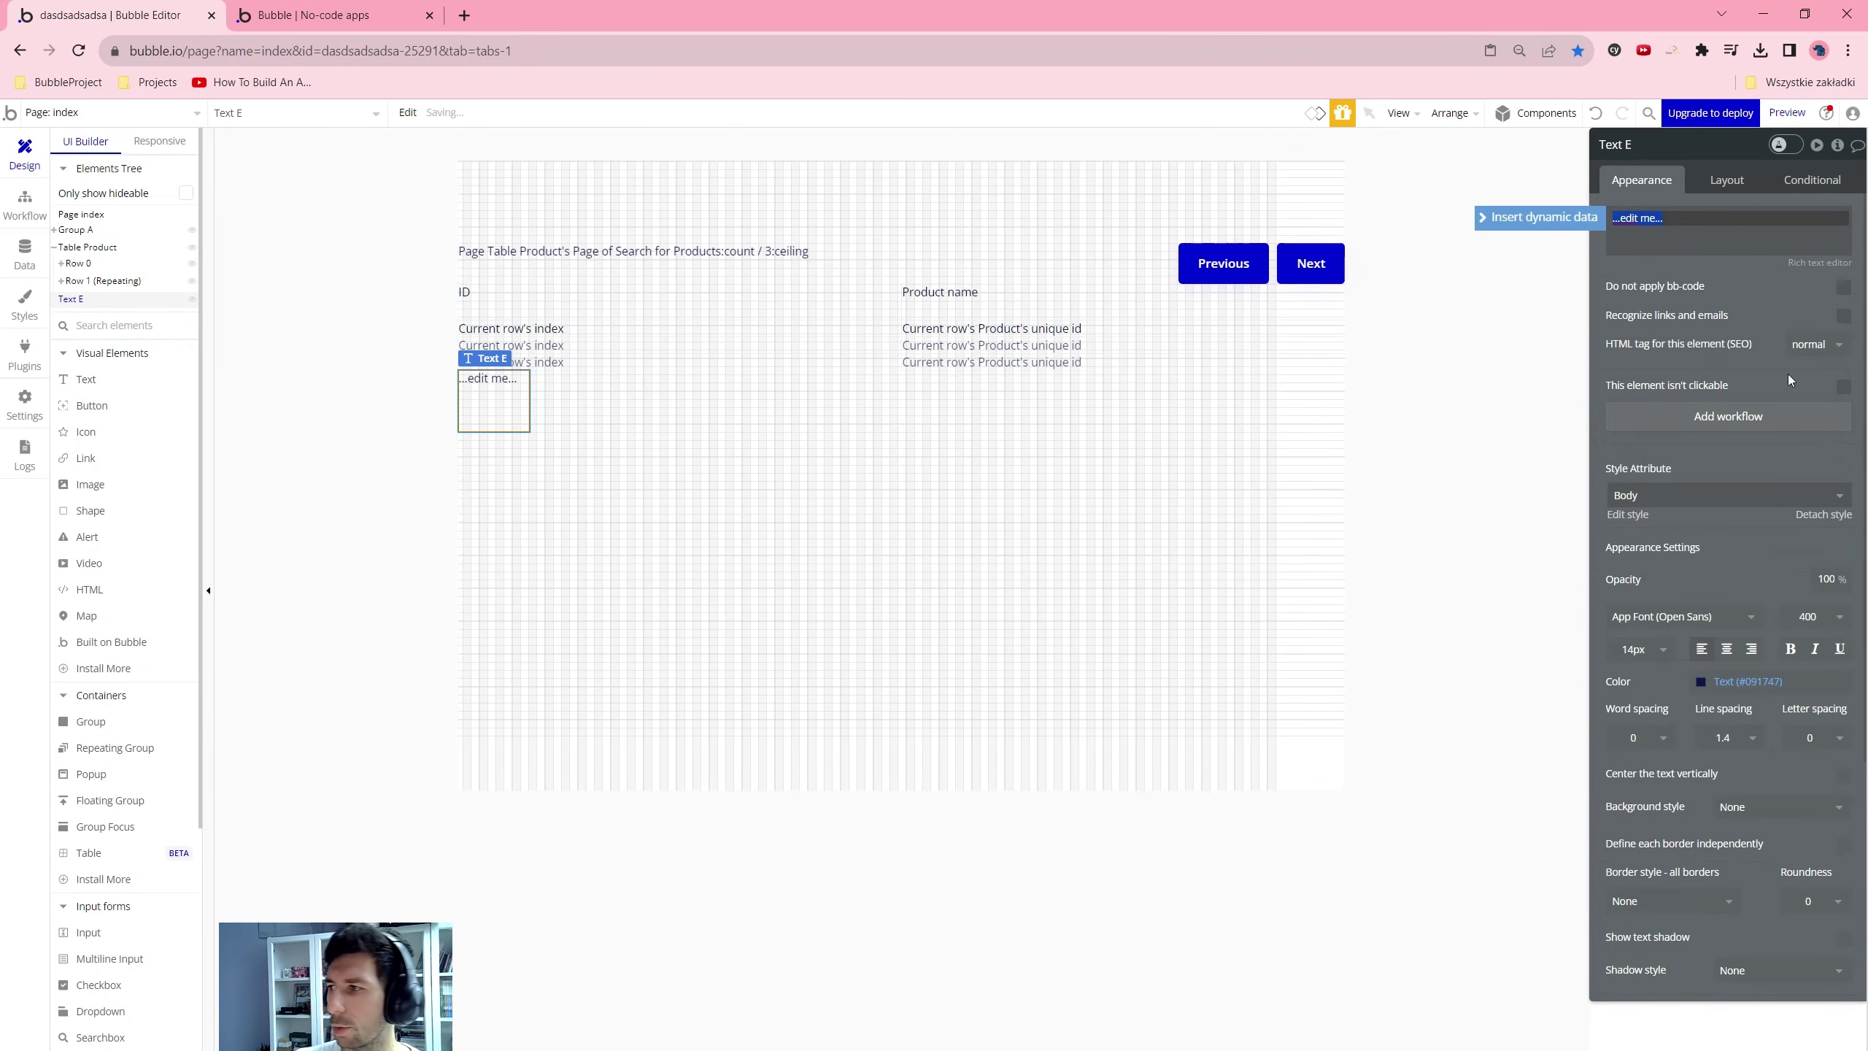
click(1726, 179)
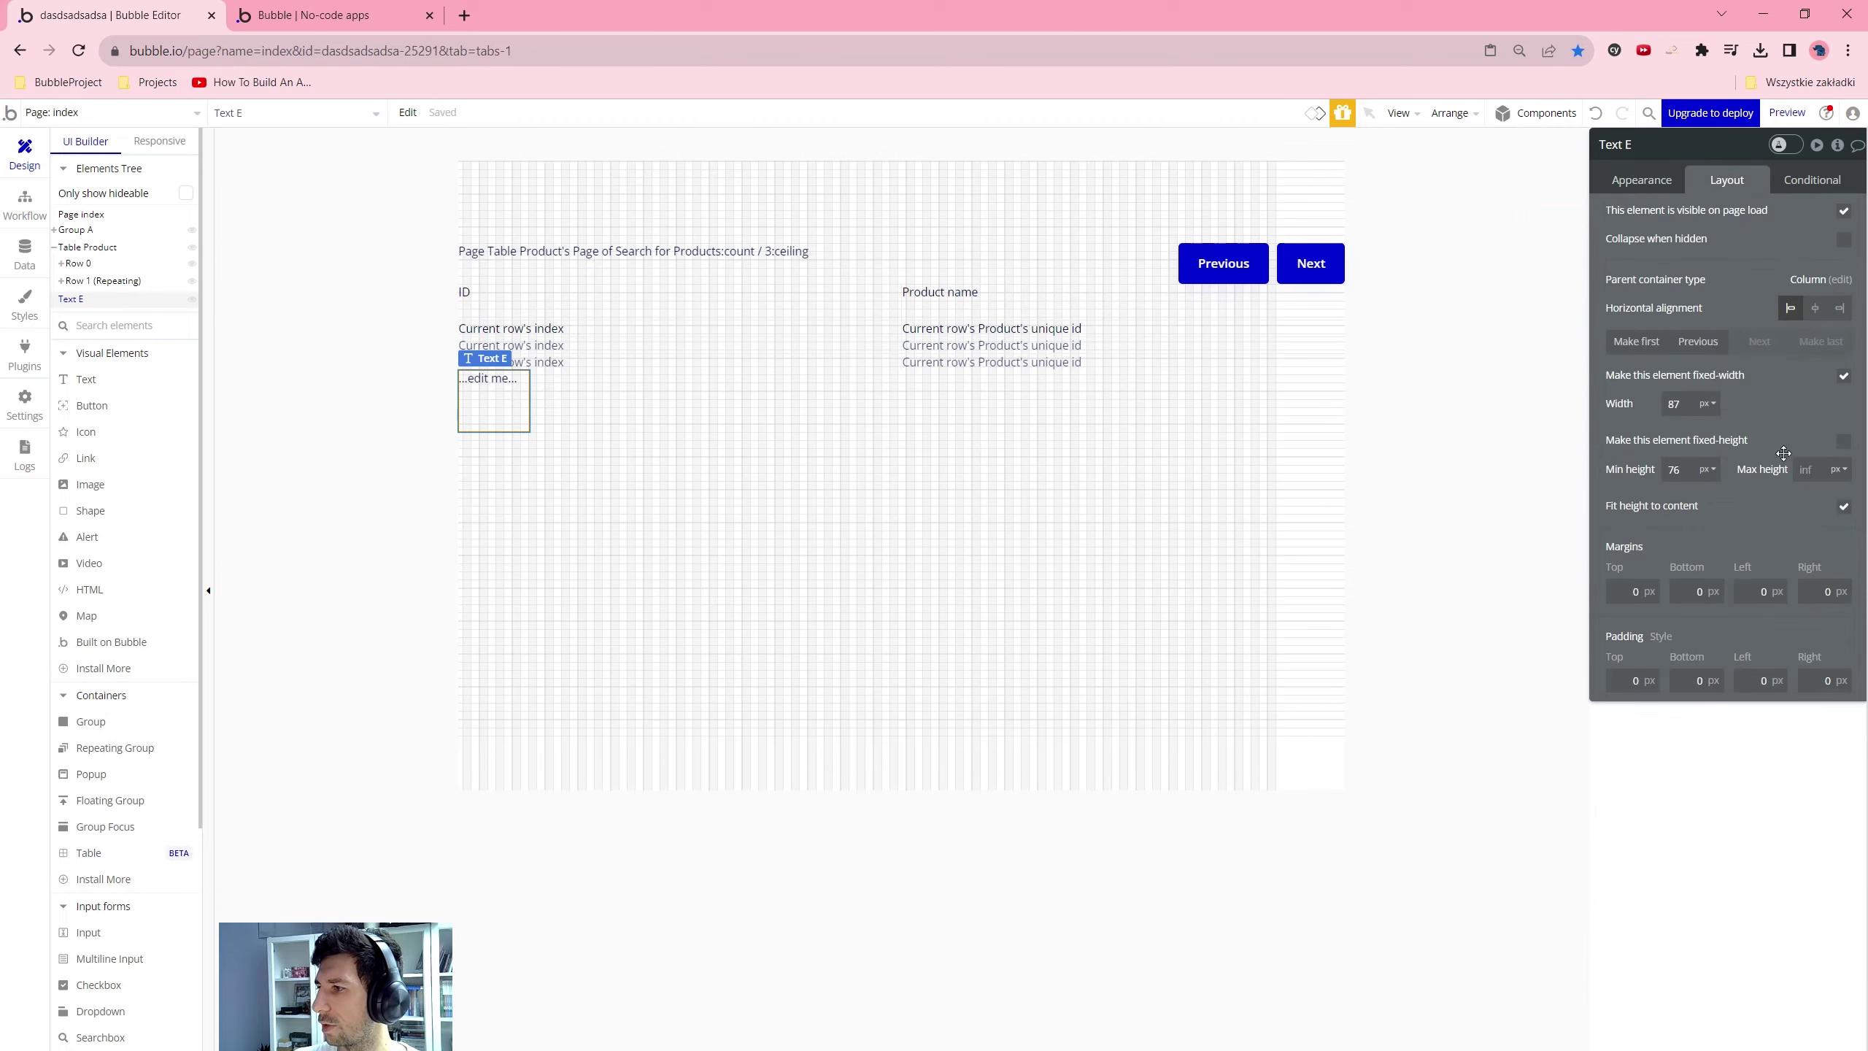
click(1843, 375)
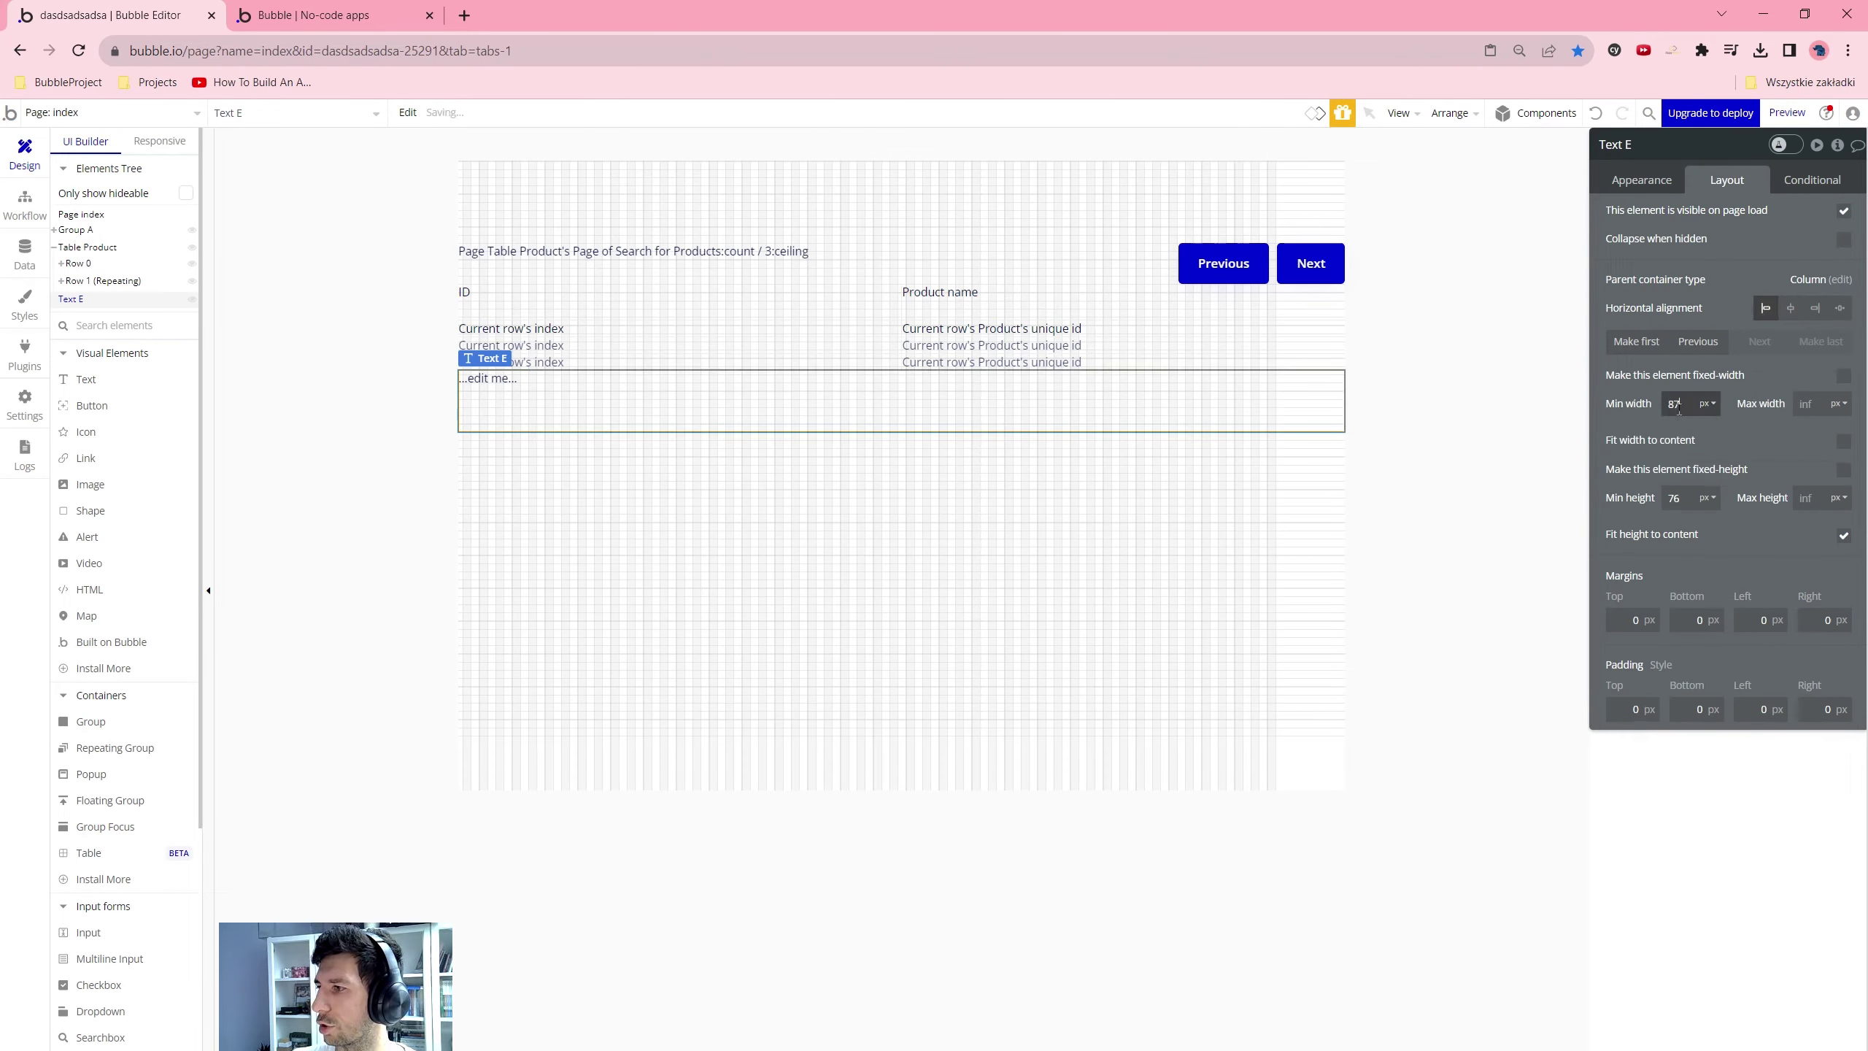
key(Tab)
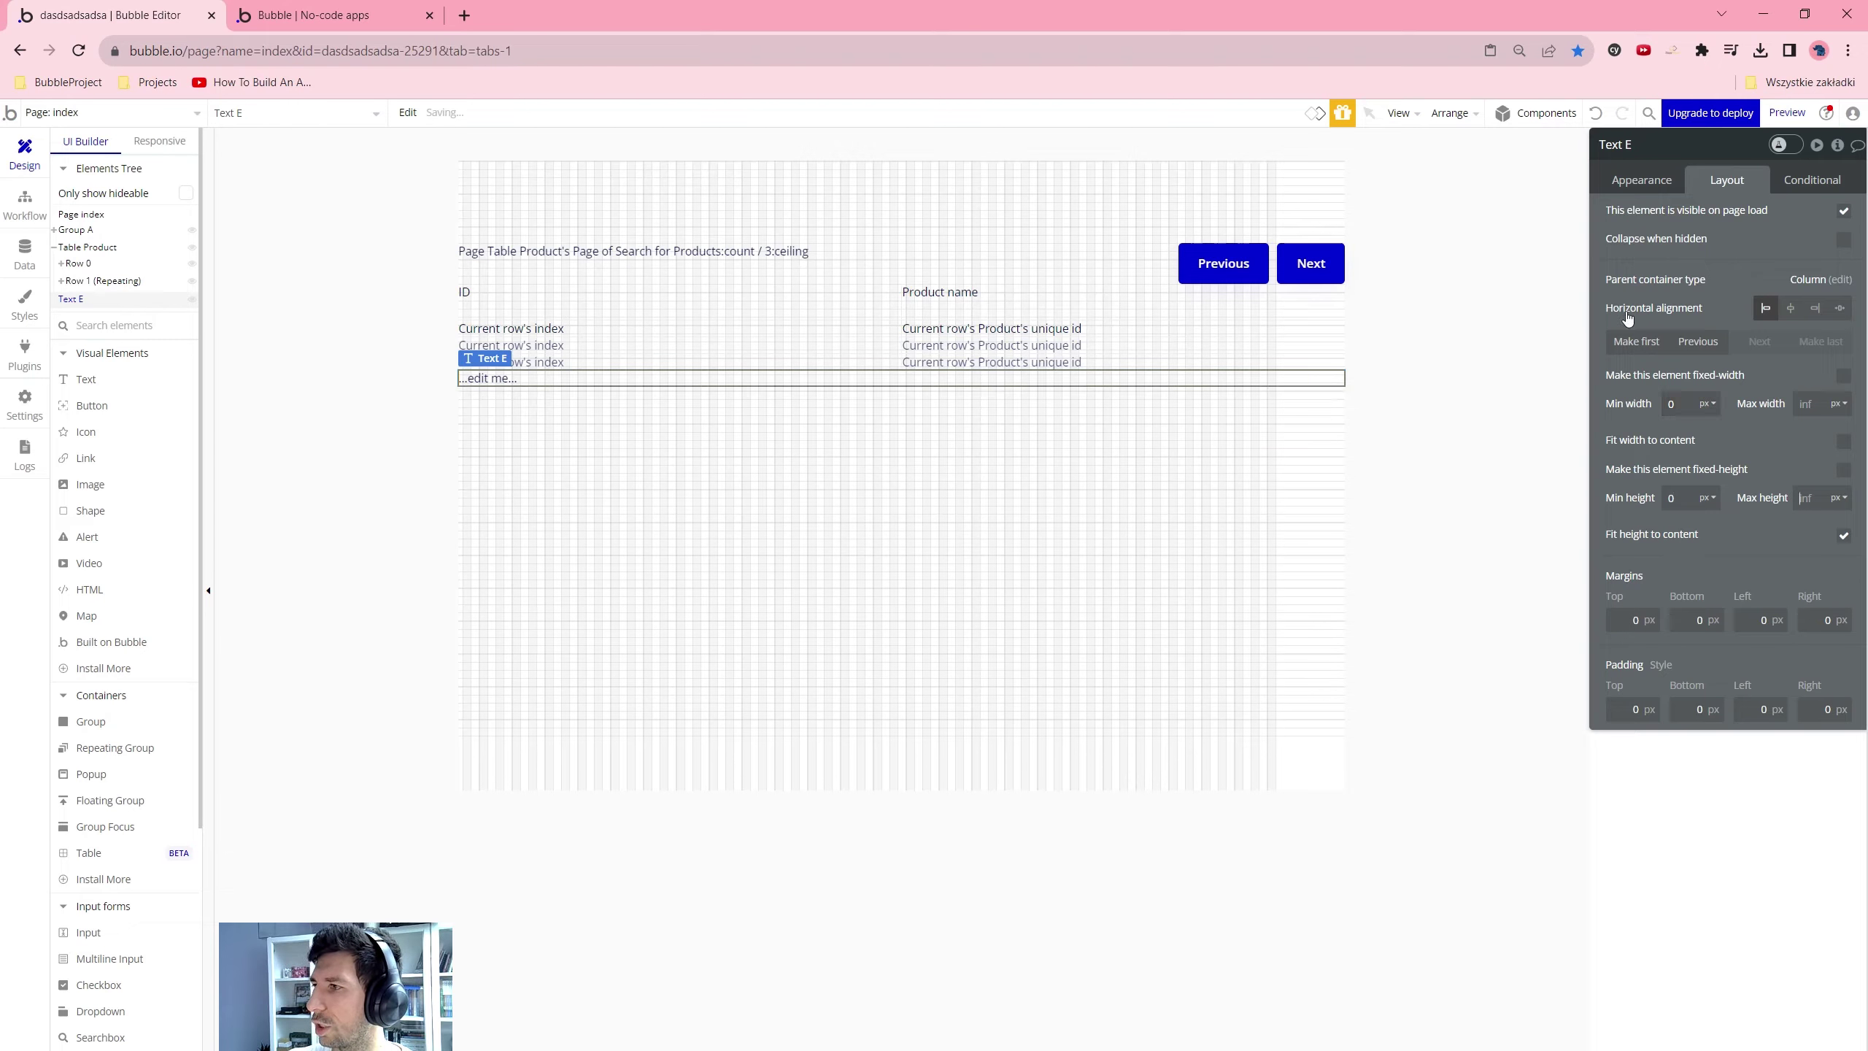
Set the new text element's content to the dynamic expression Table Product's Page
click(1640, 180)
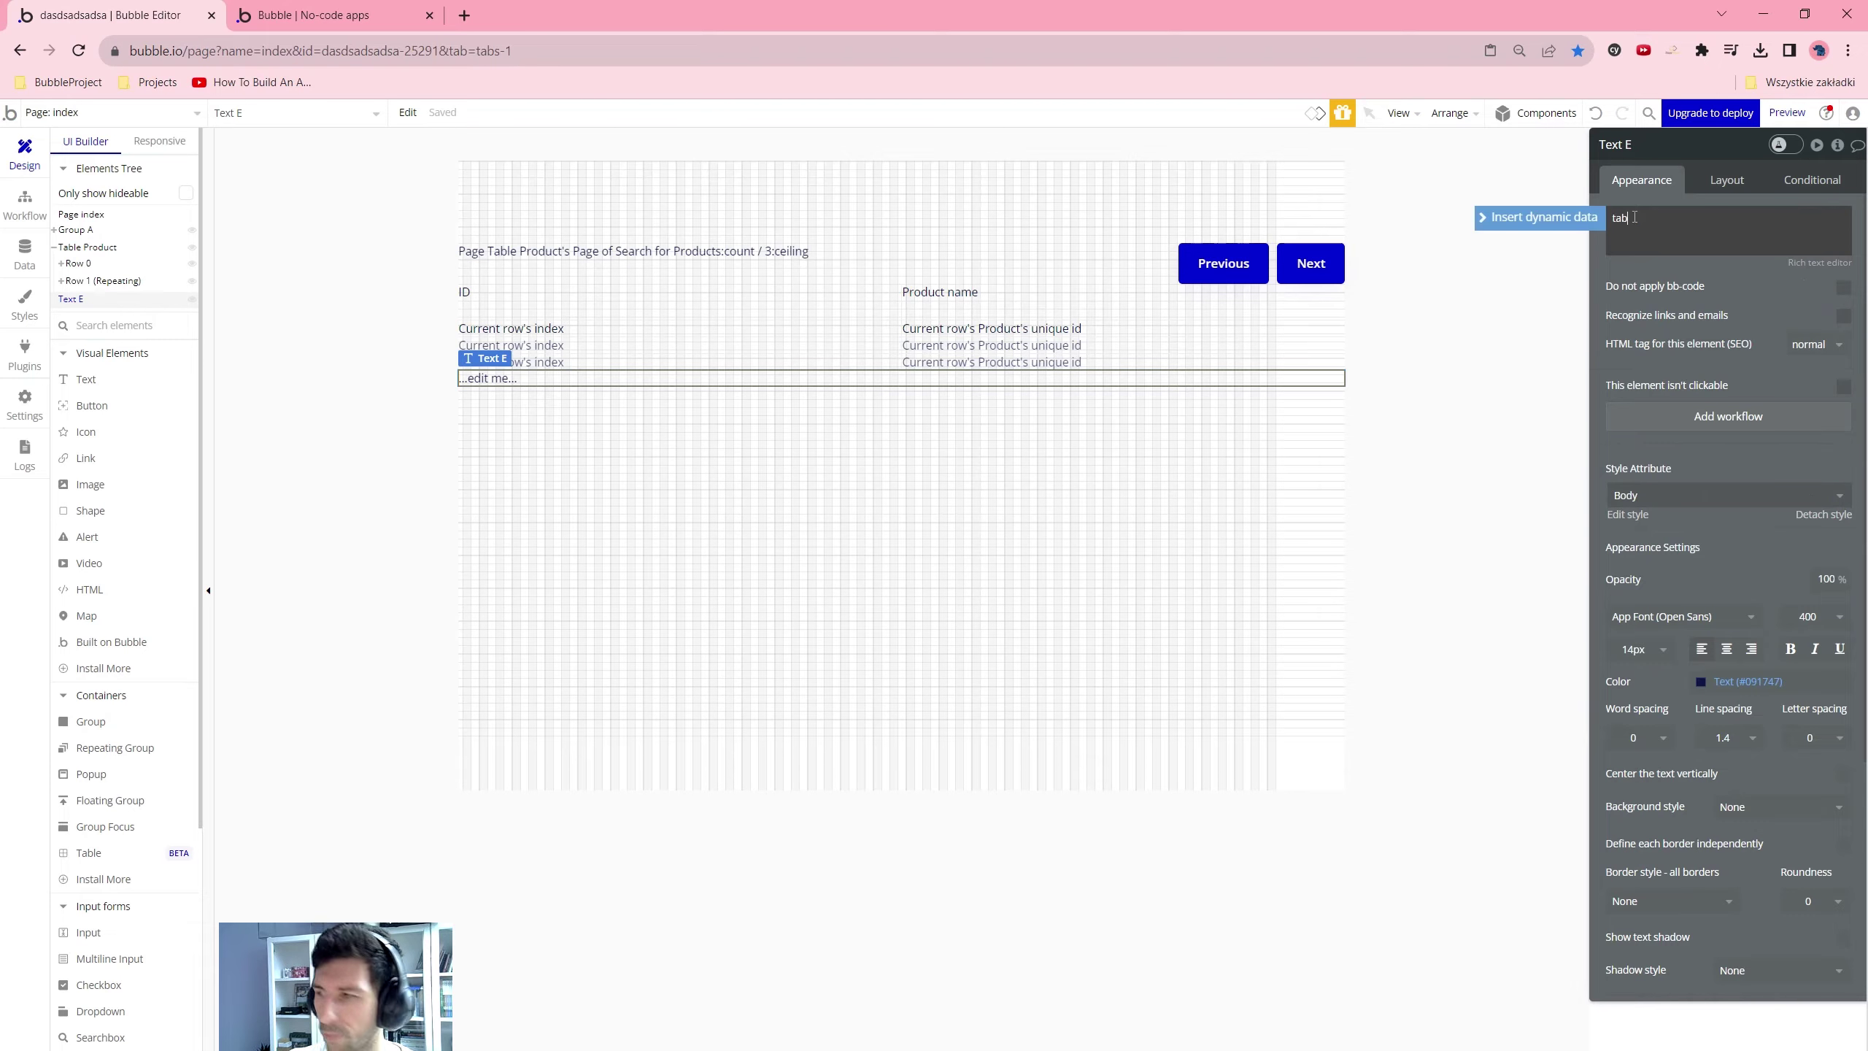
click(1596, 218)
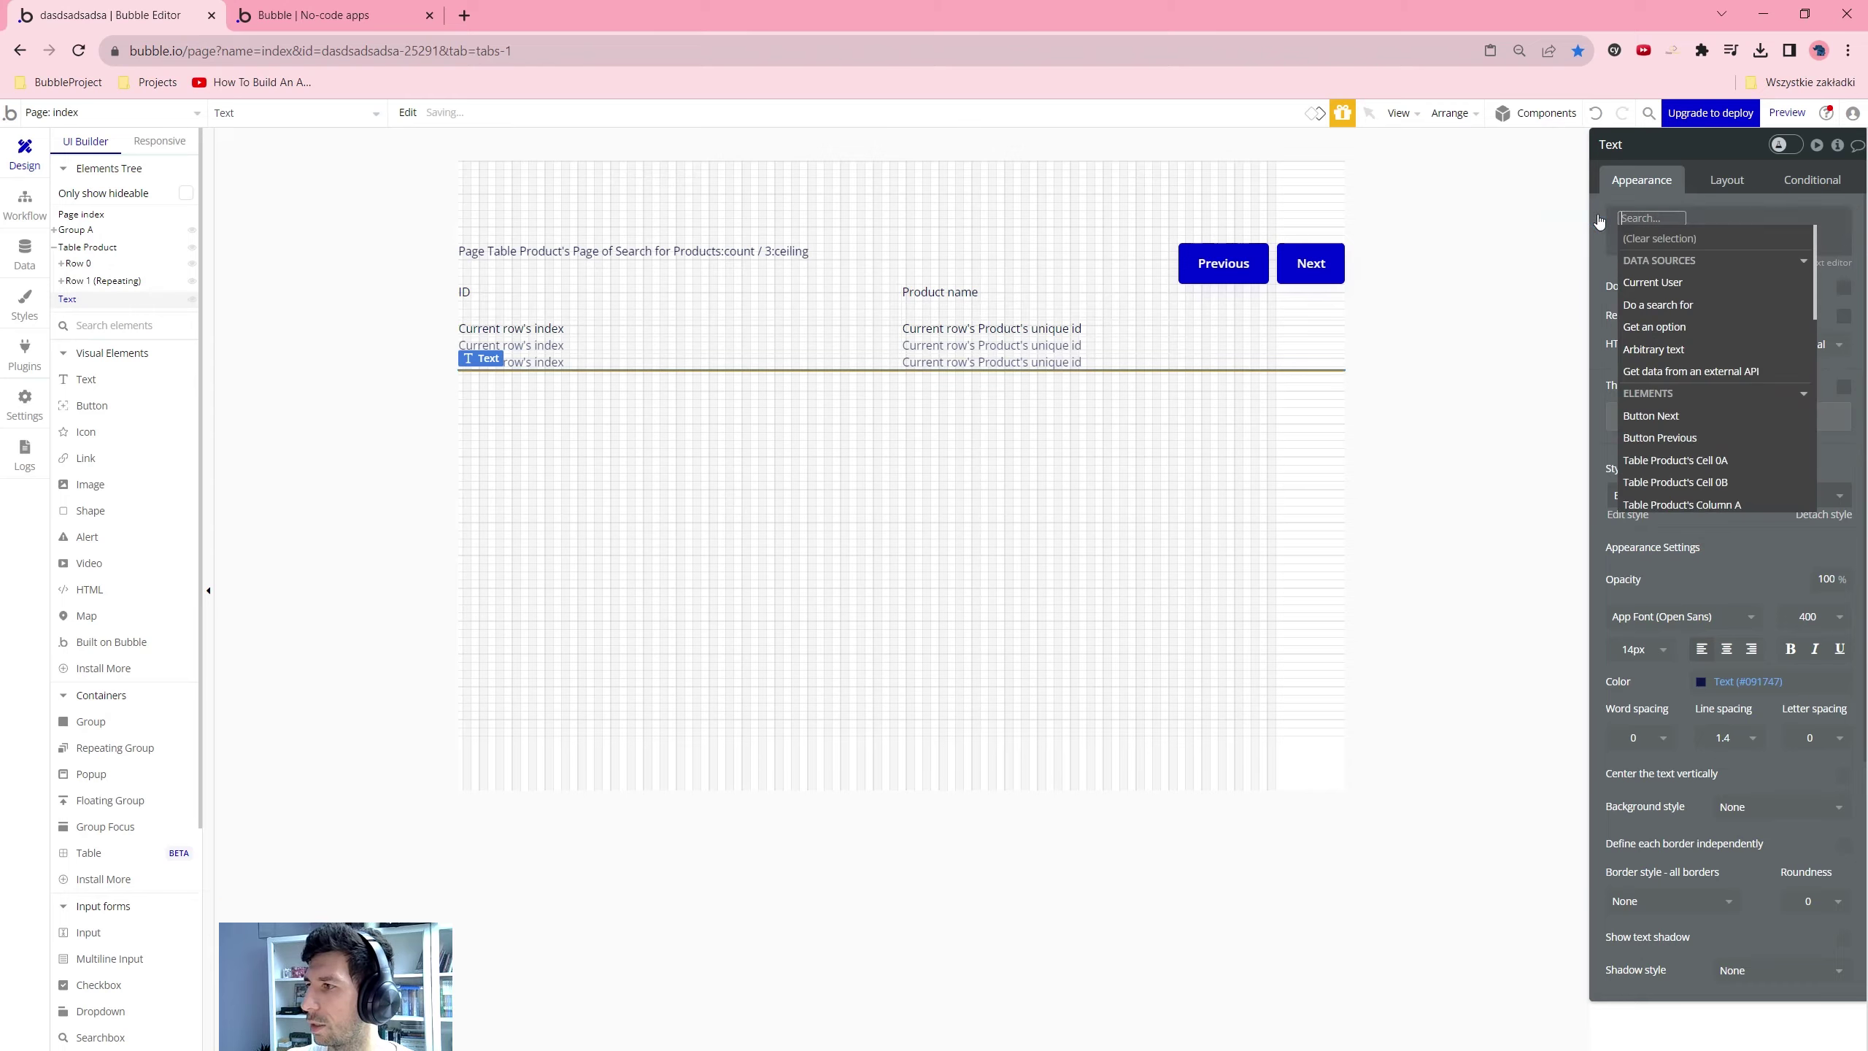
text(tab)
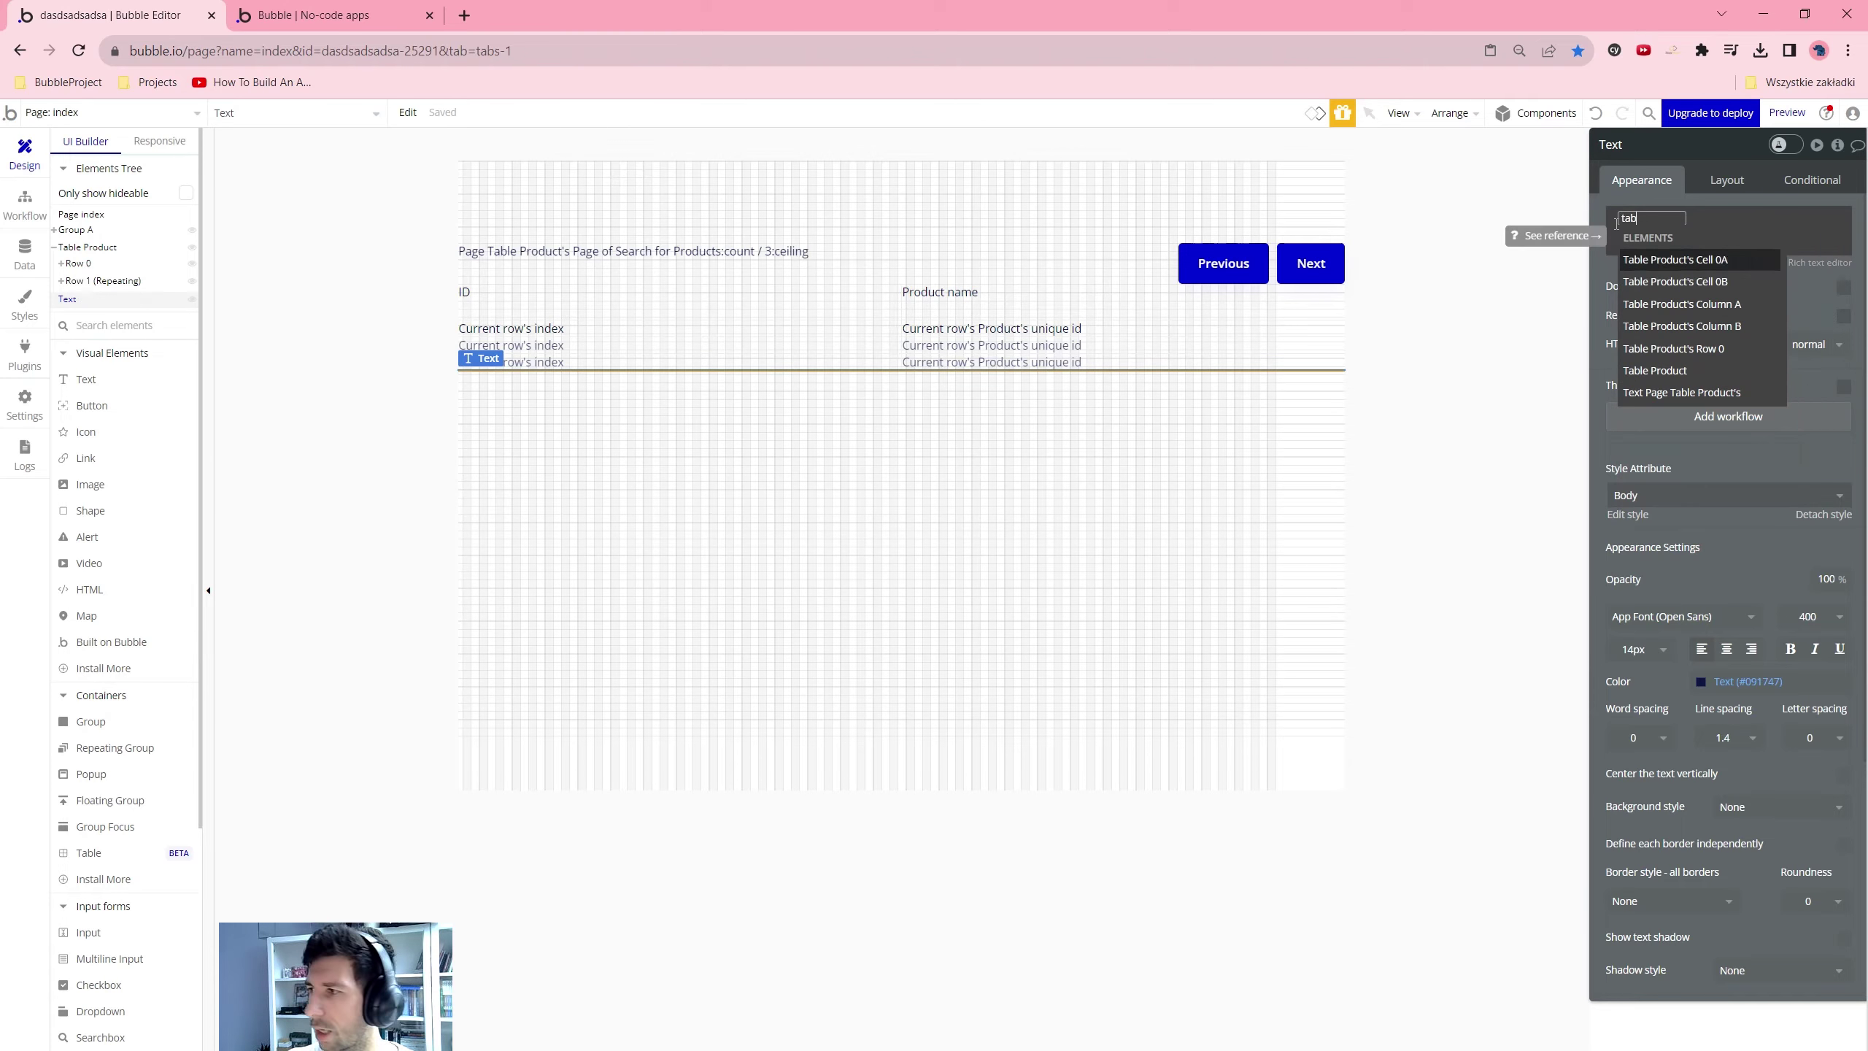
click(1683, 370)
click(1720, 347)
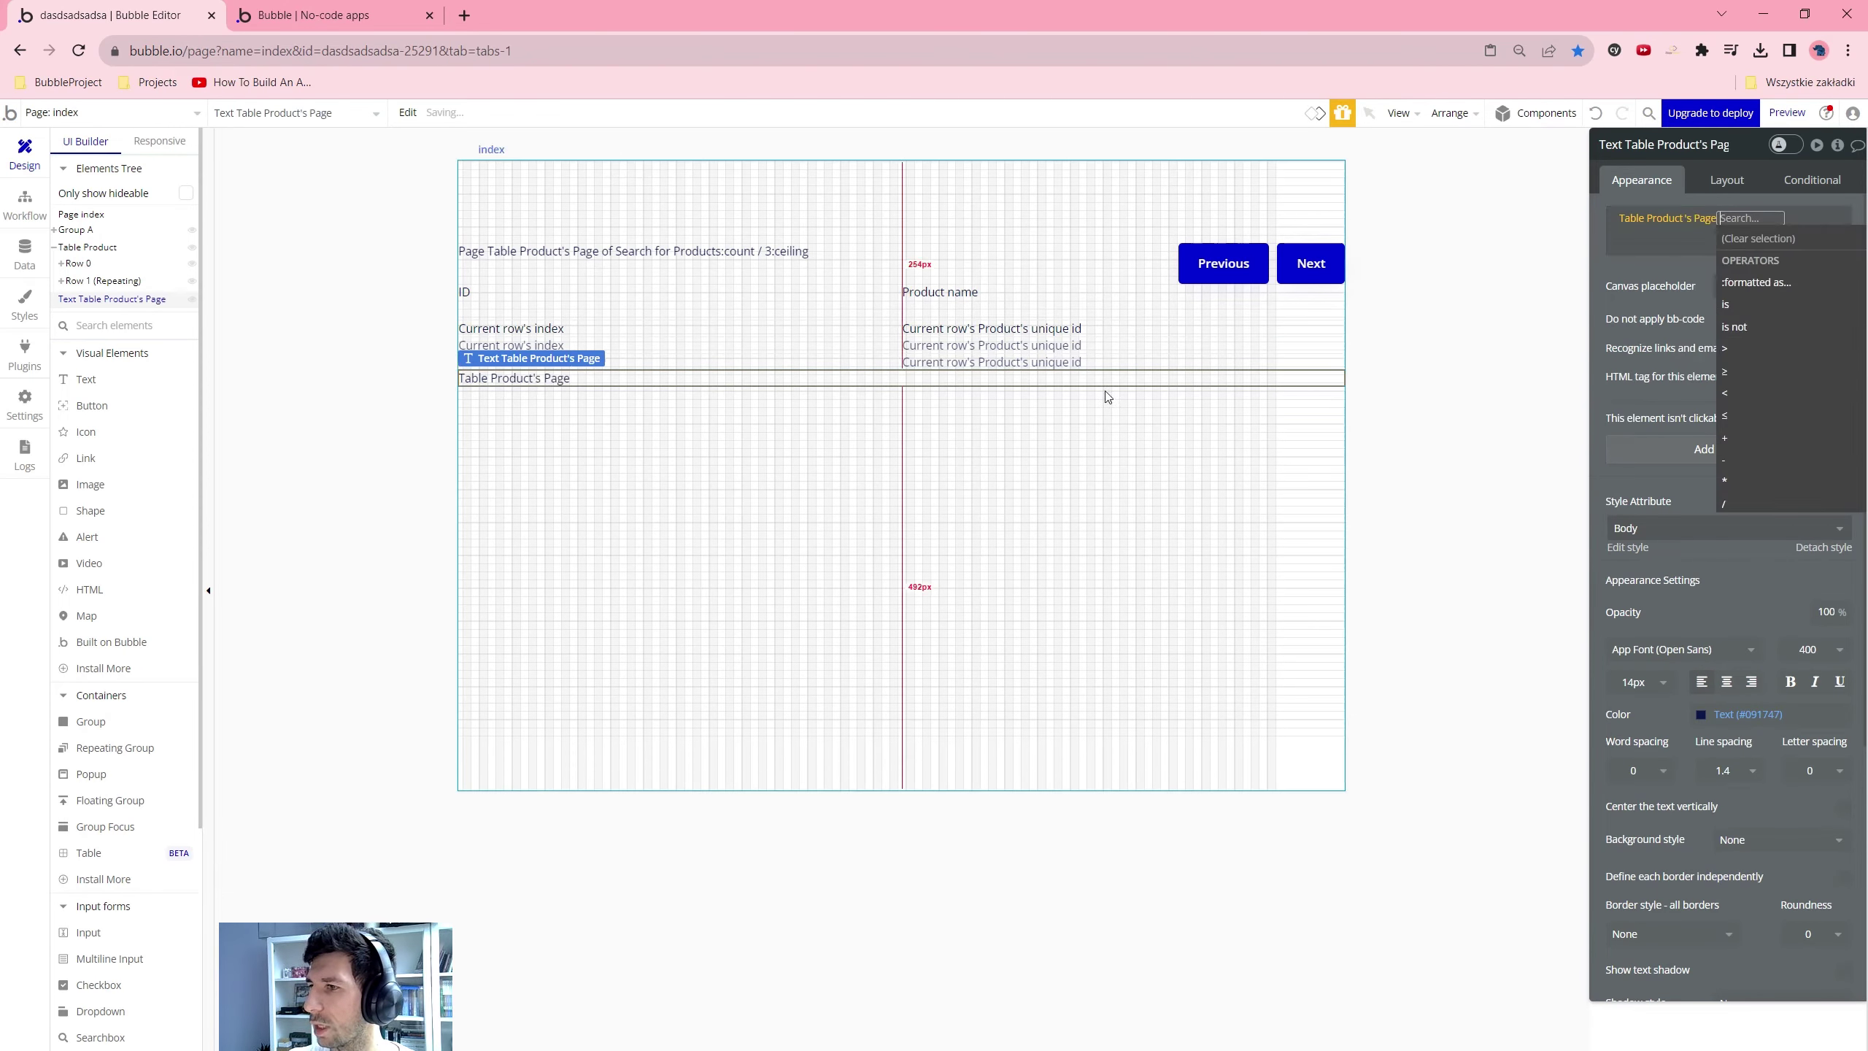
click(1105, 399)
Duplicate the Table Product's Page text below itself and change the copy's expression to Table Product's Items
click(722, 376)
key(ctrl+c)
key(ctrl+v)
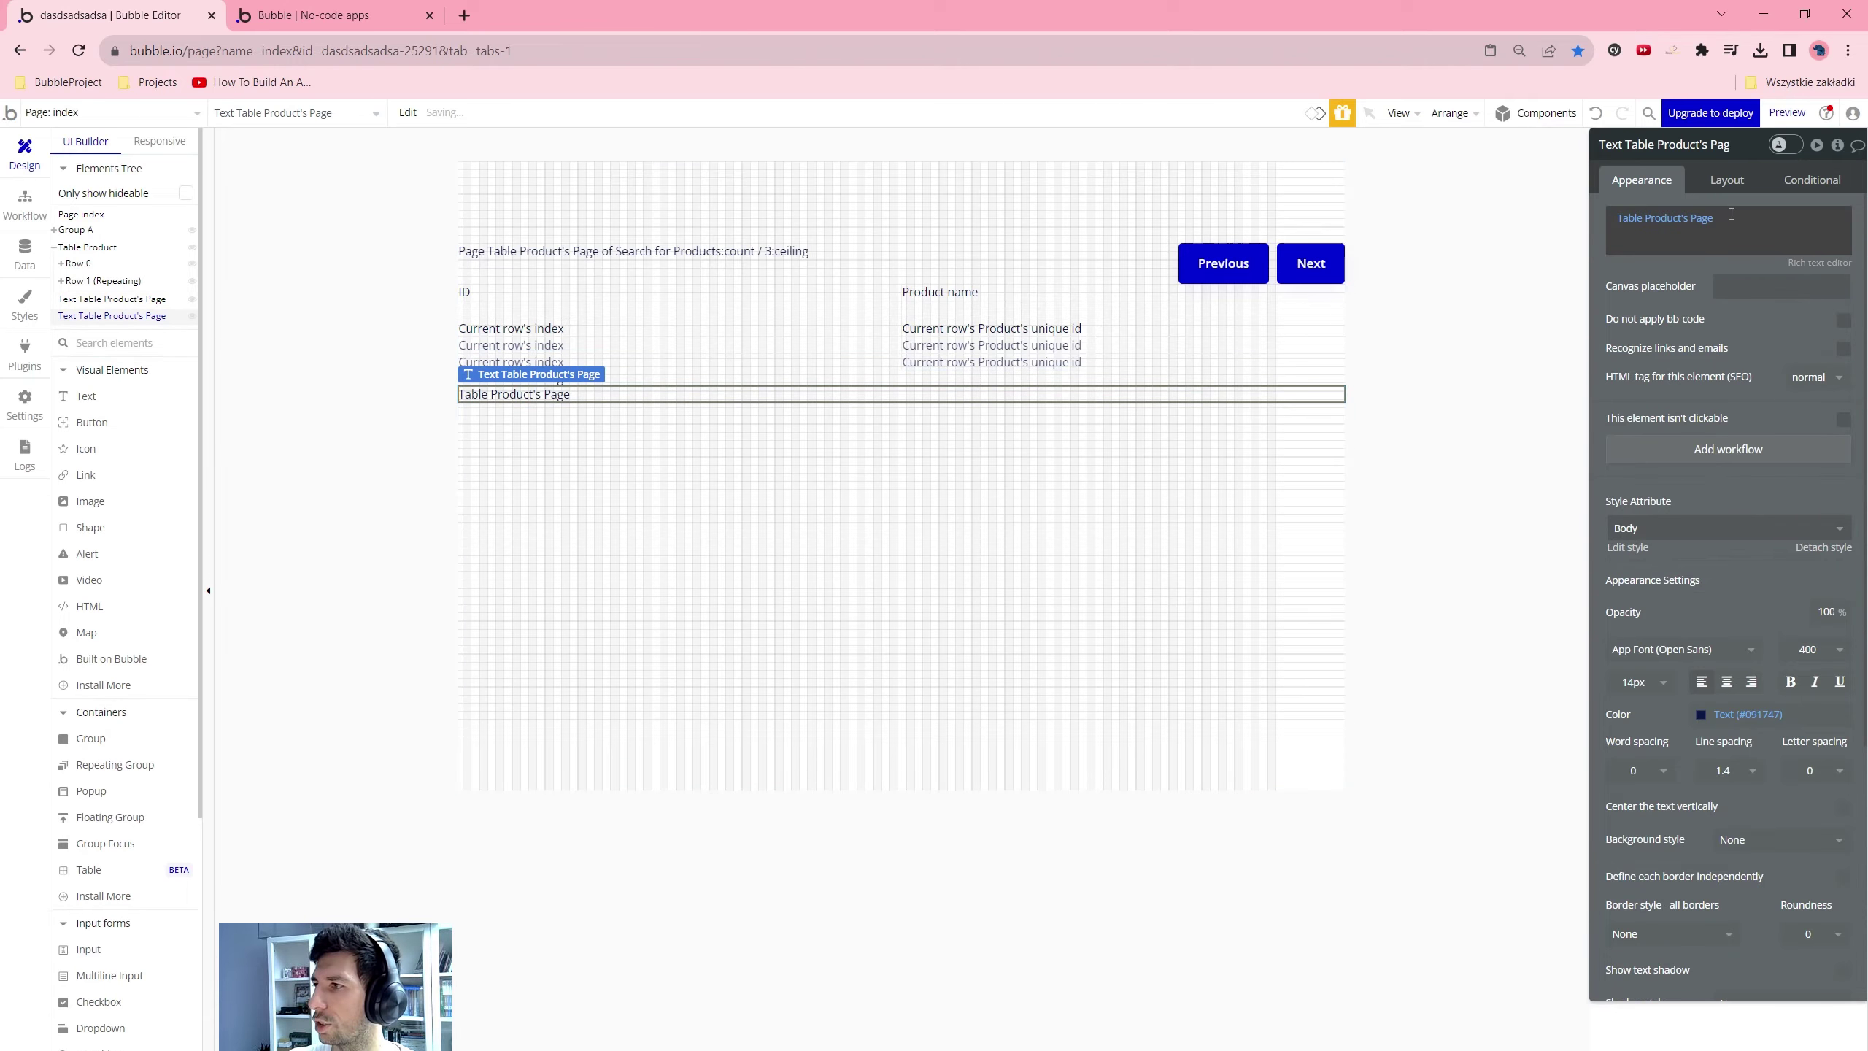
click(1692, 217)
click(1743, 367)
click(1187, 657)
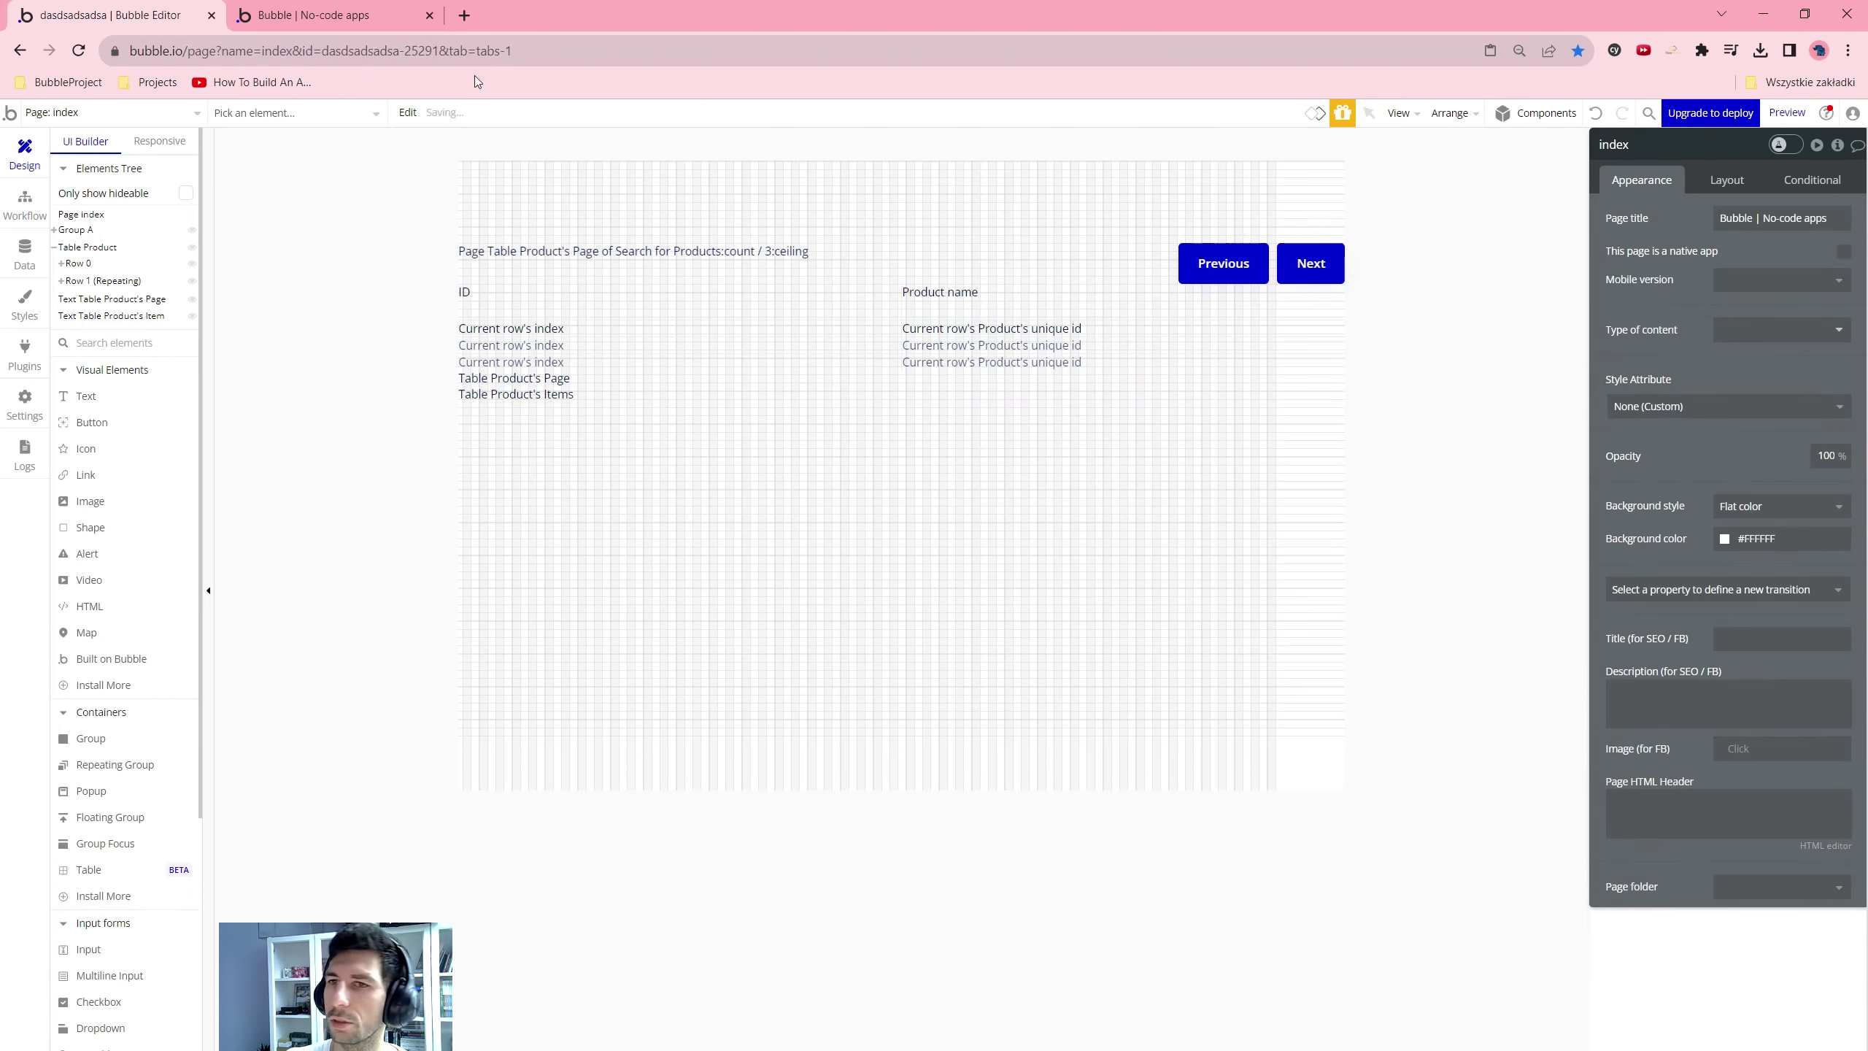
Reload the app preview and compare its Page and Items values with the editor's text elements, advancing the table one page
click(378, 12)
key(F5)
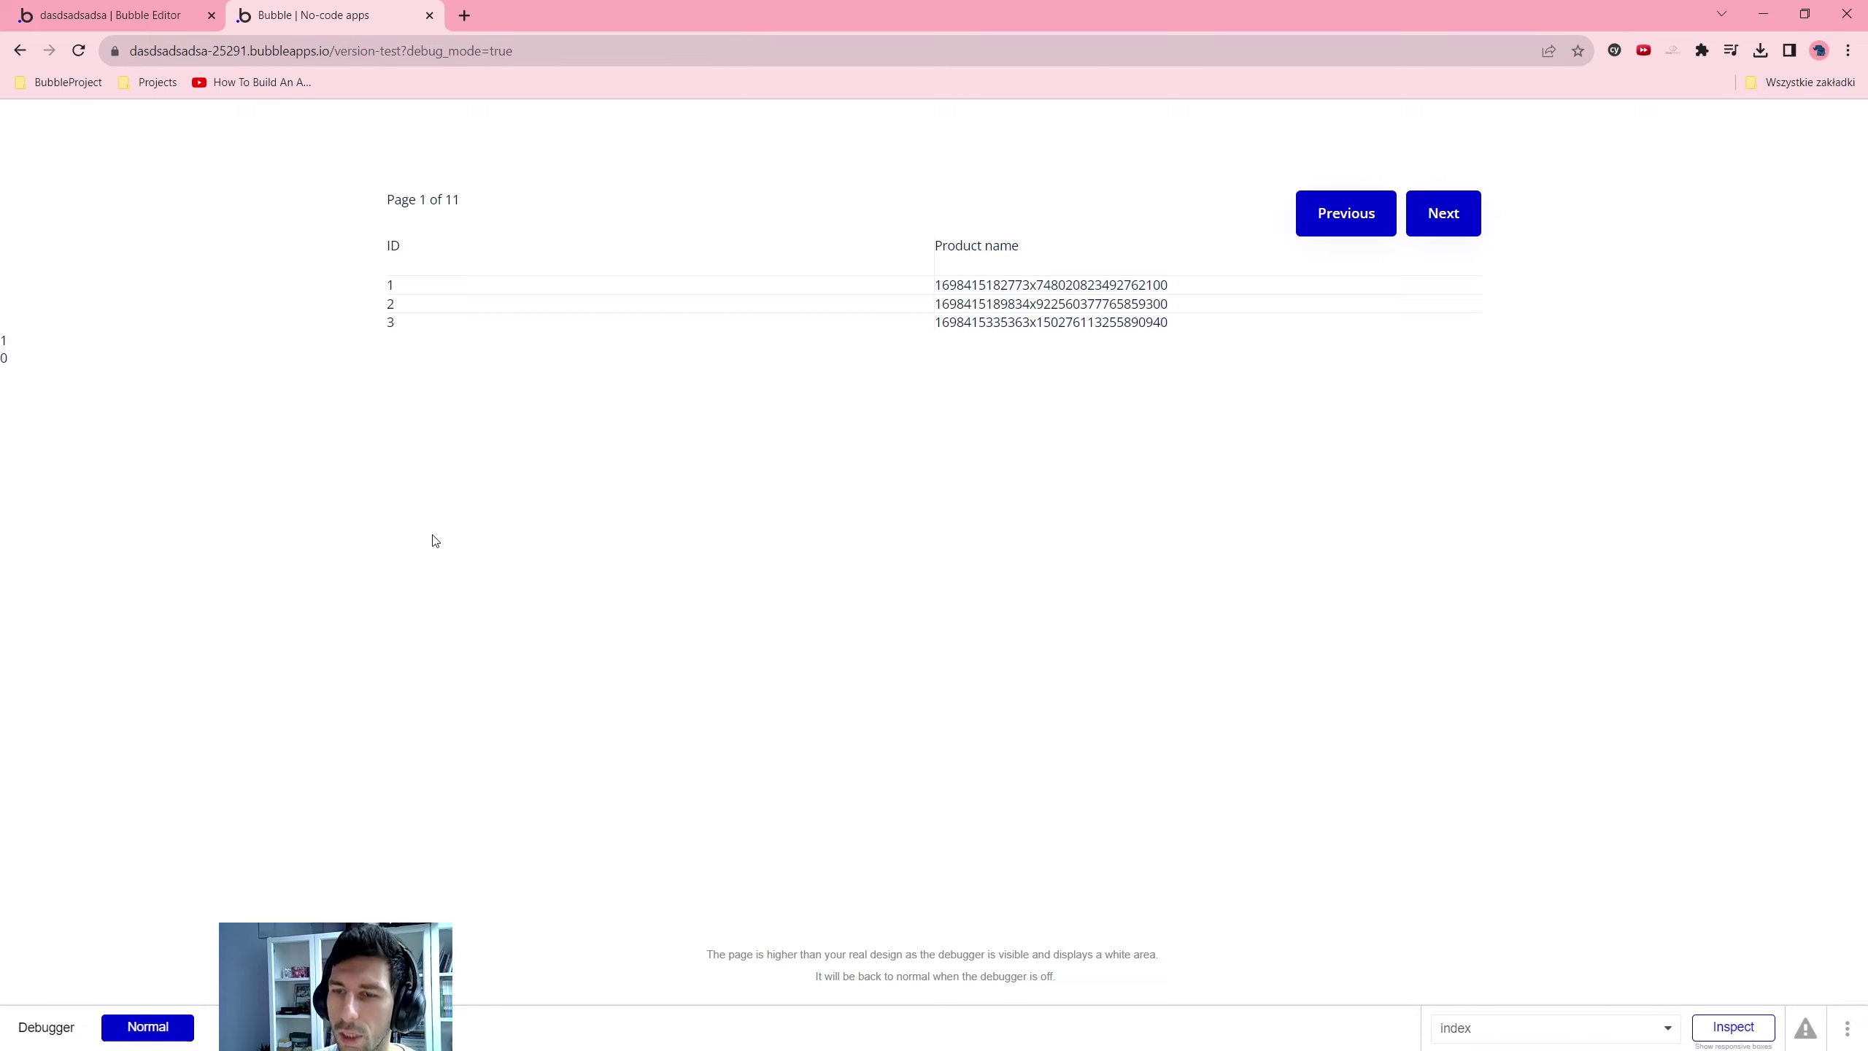
key(F5)
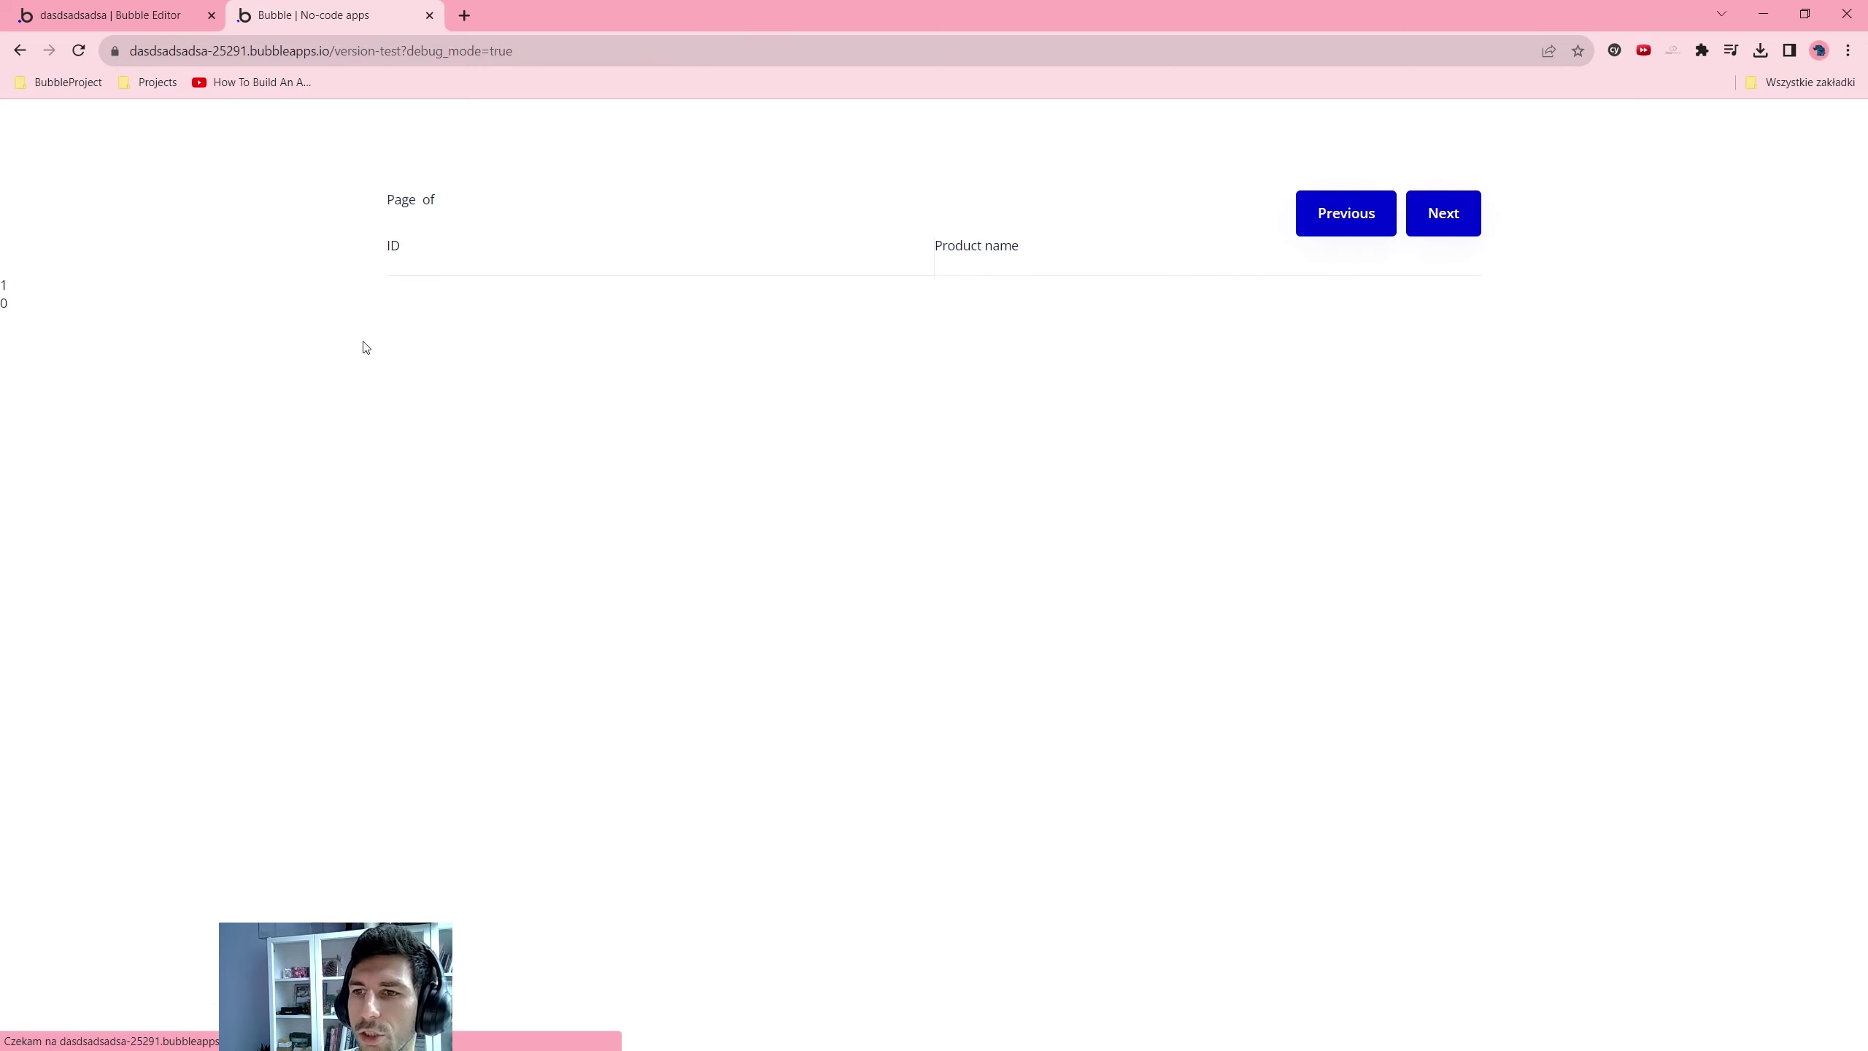
click(121, 9)
click(515, 377)
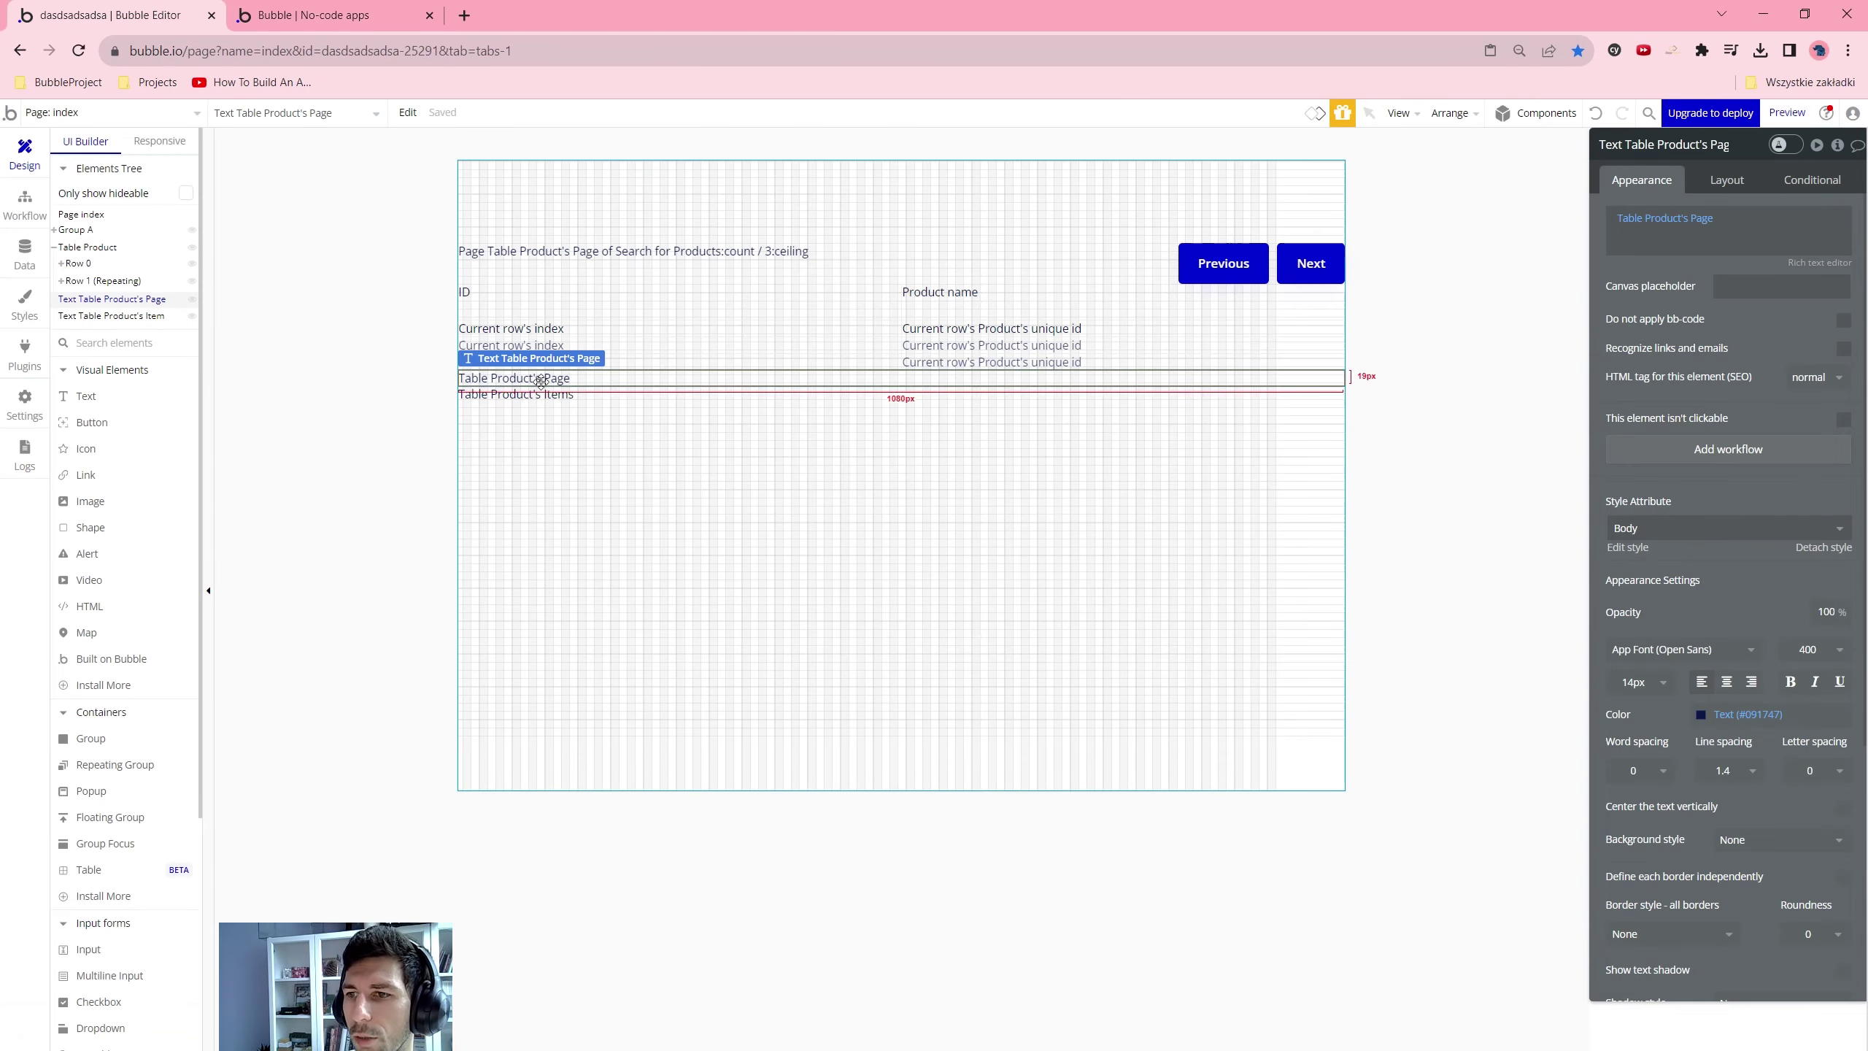
click(331, 14)
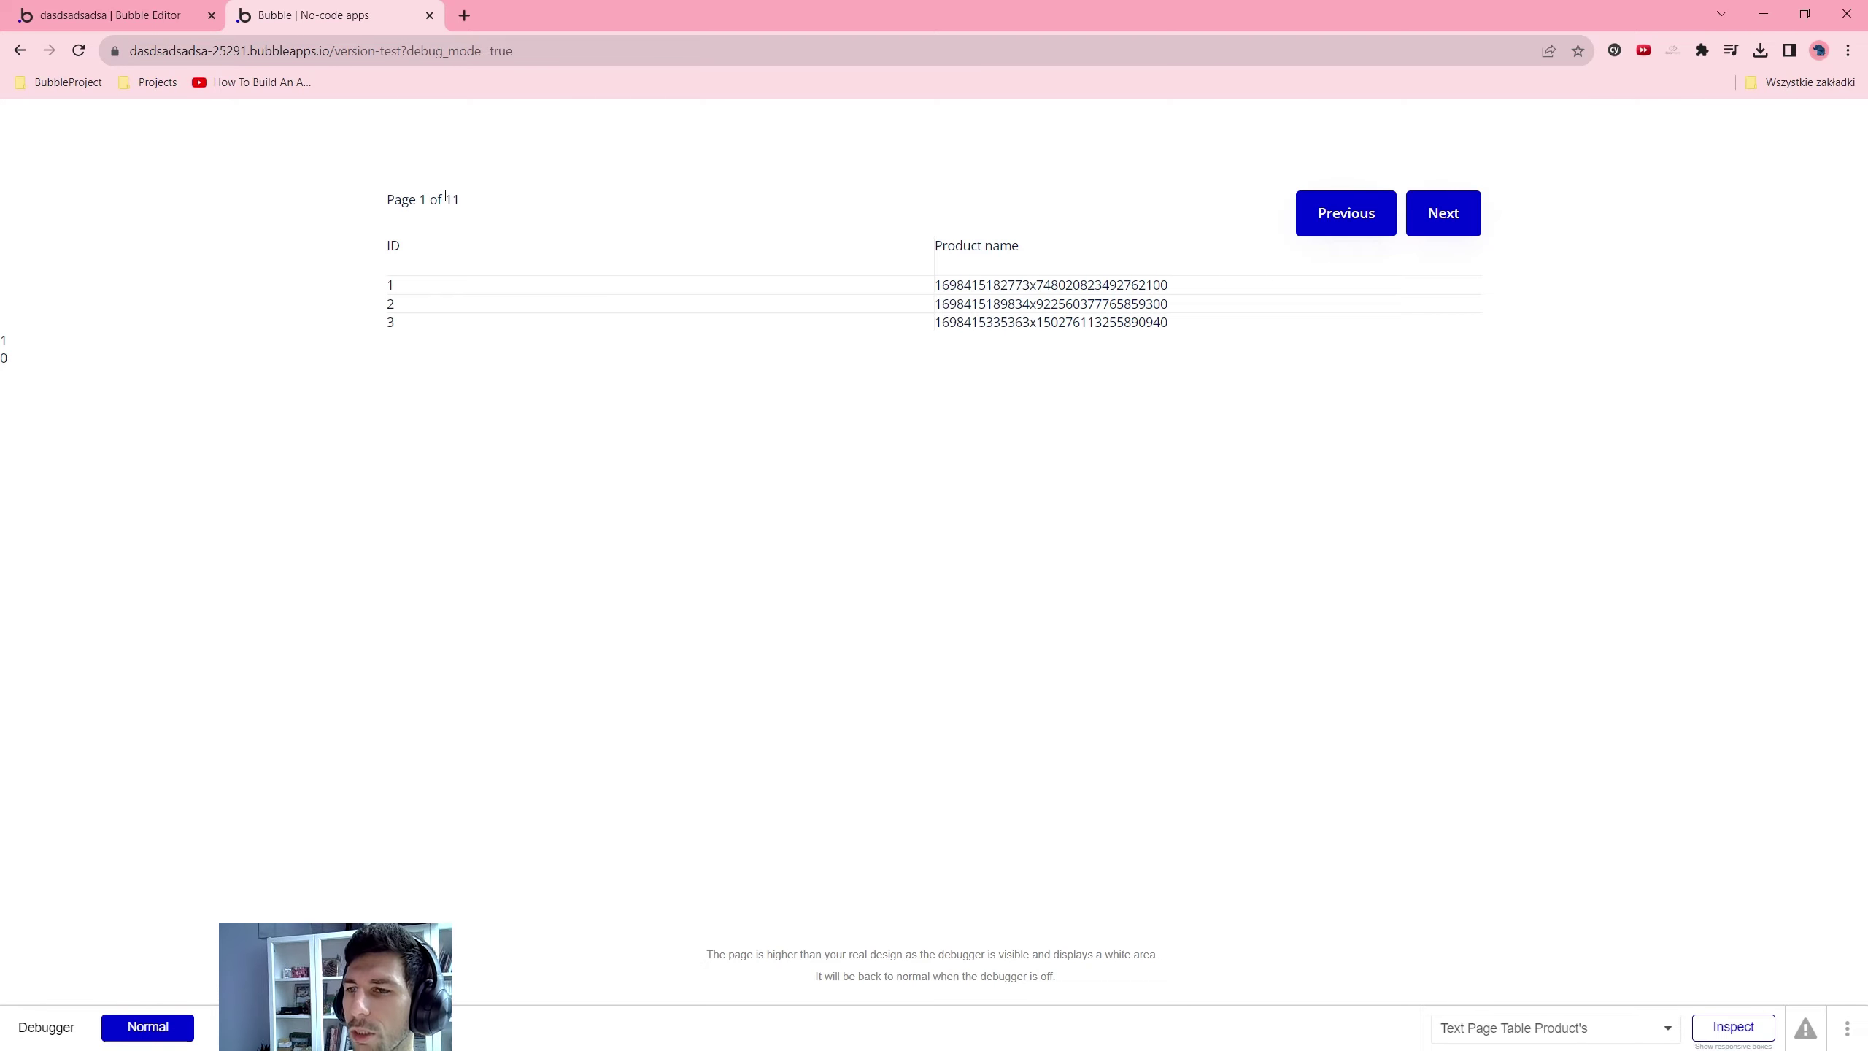
click(176, 14)
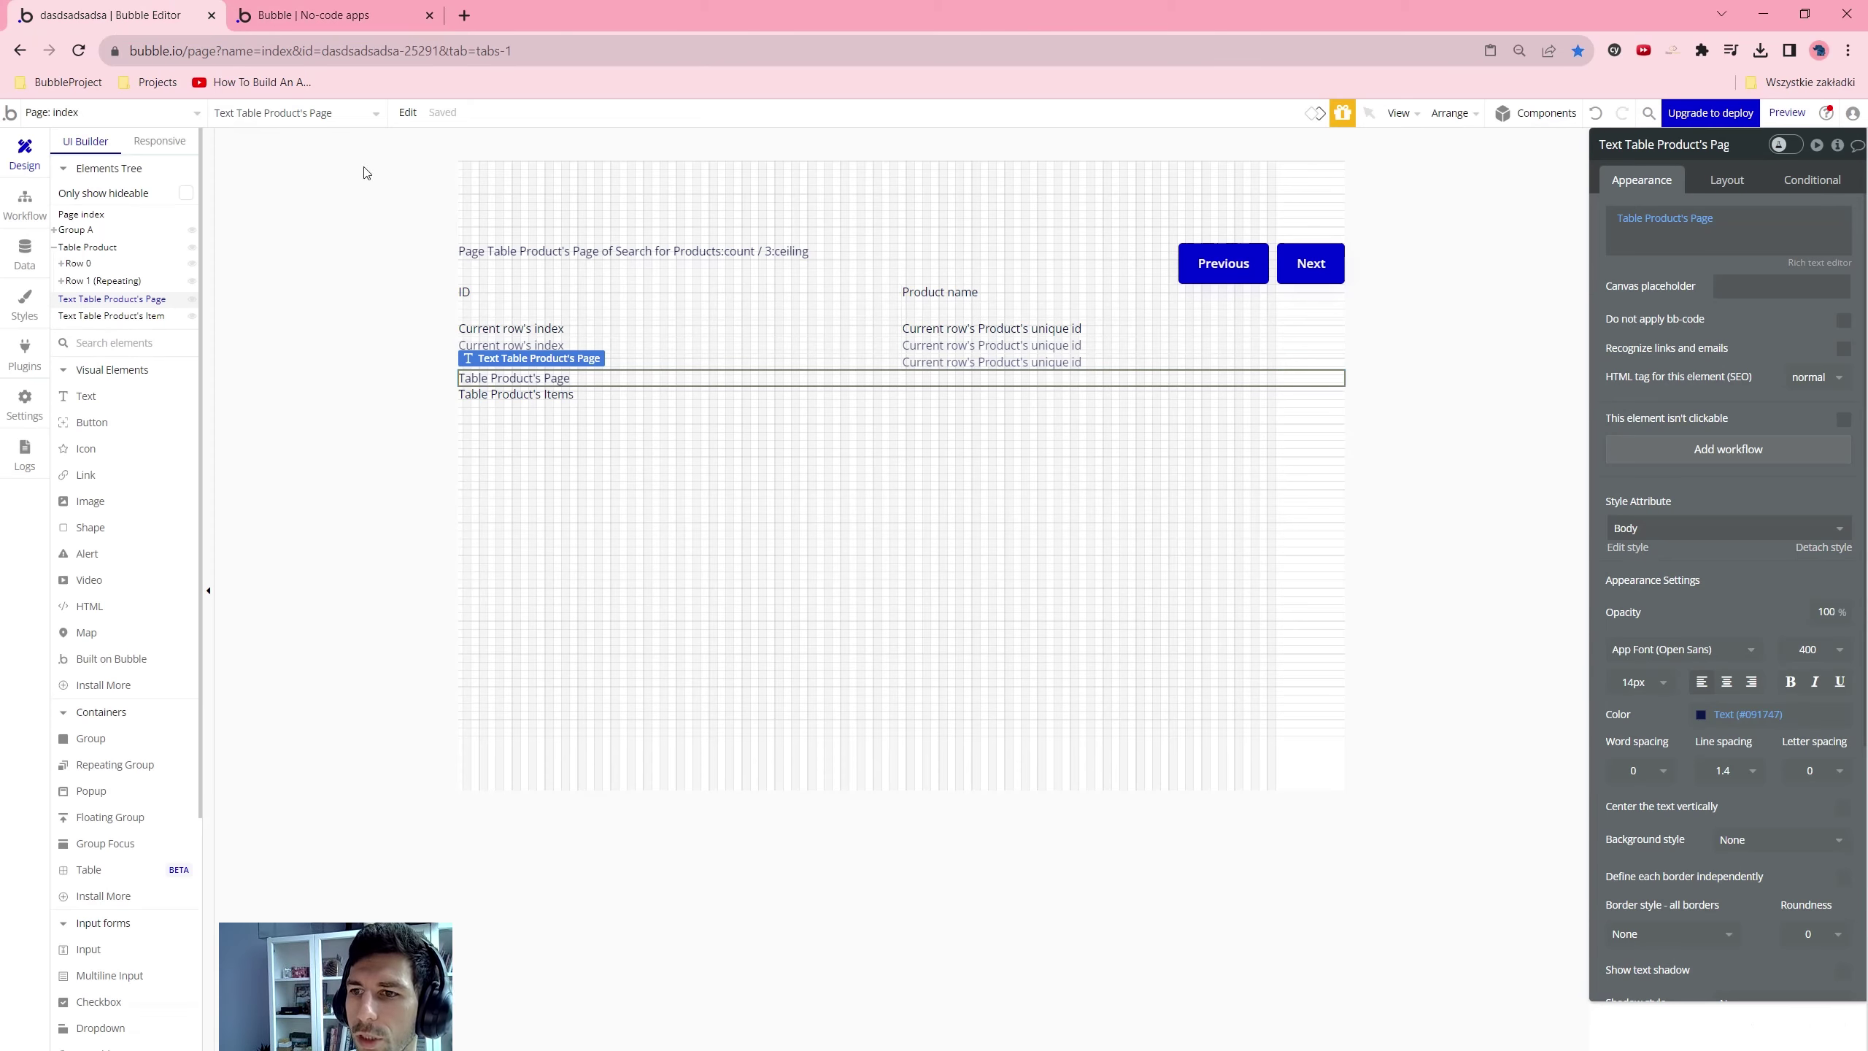
click(91, 311)
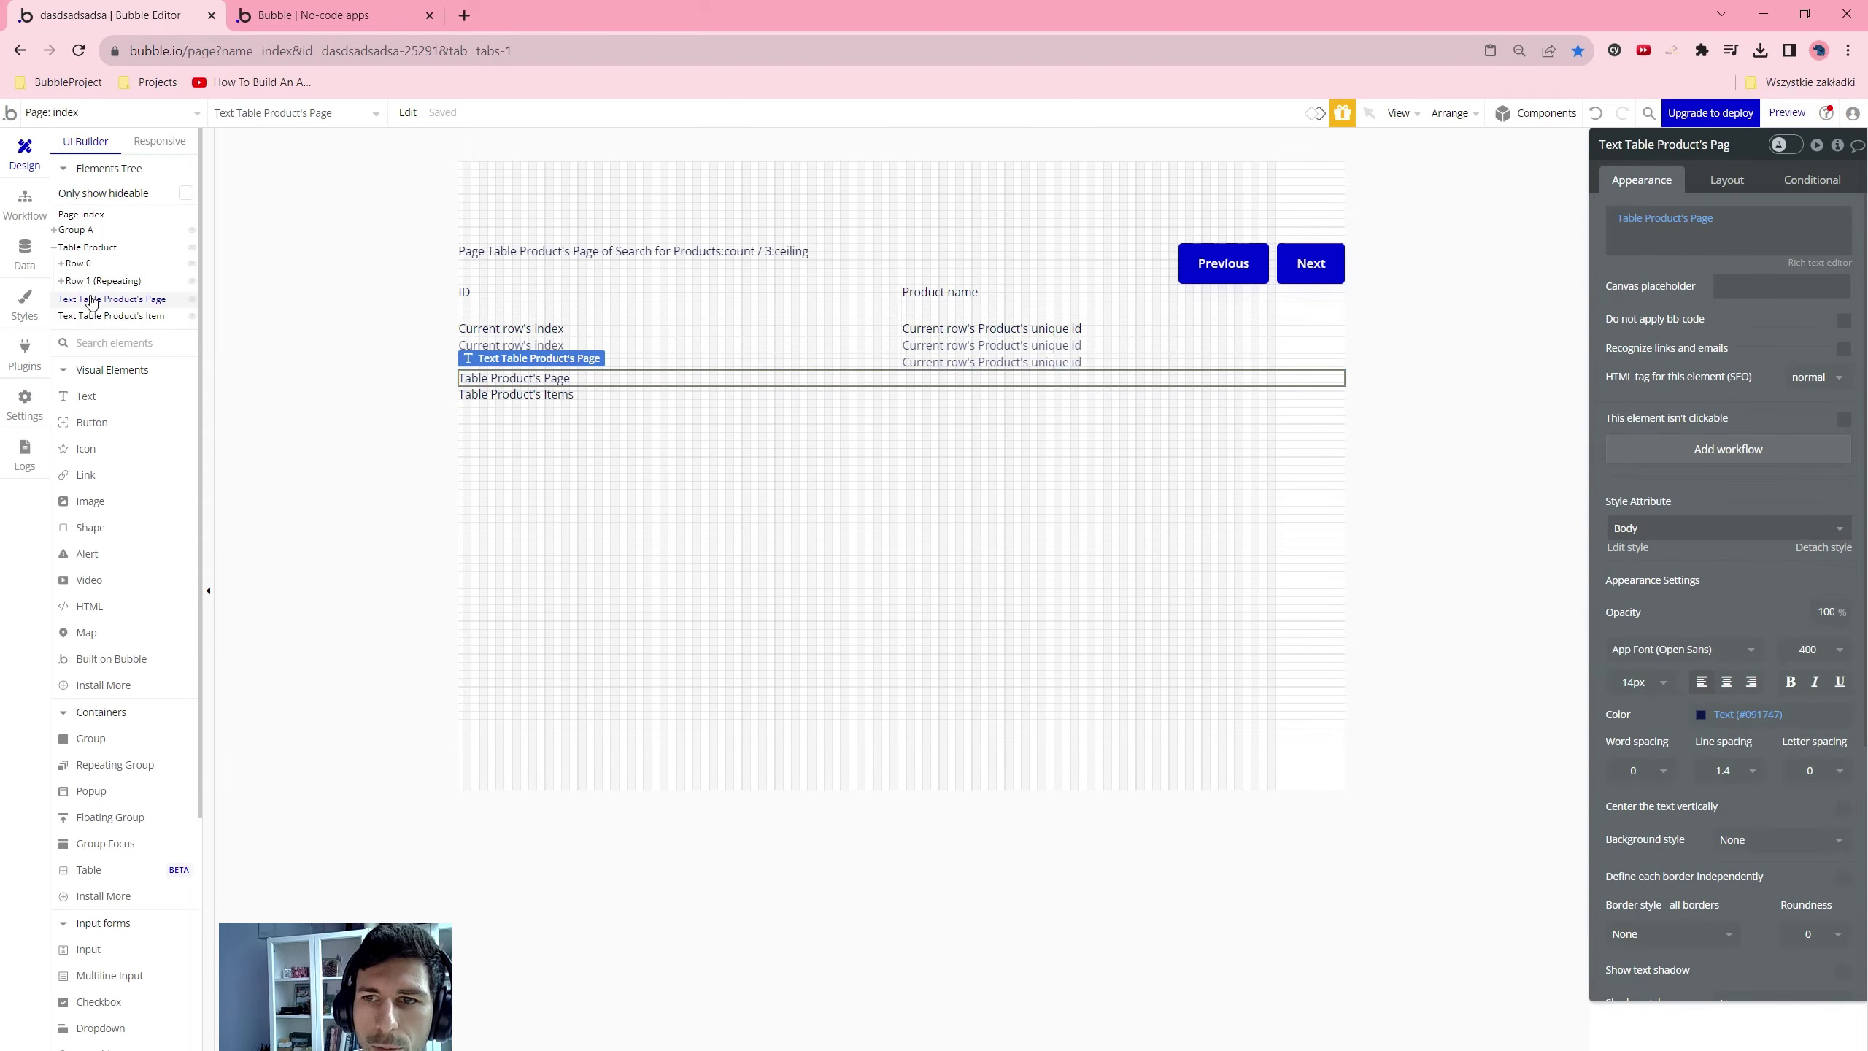
click(251, 8)
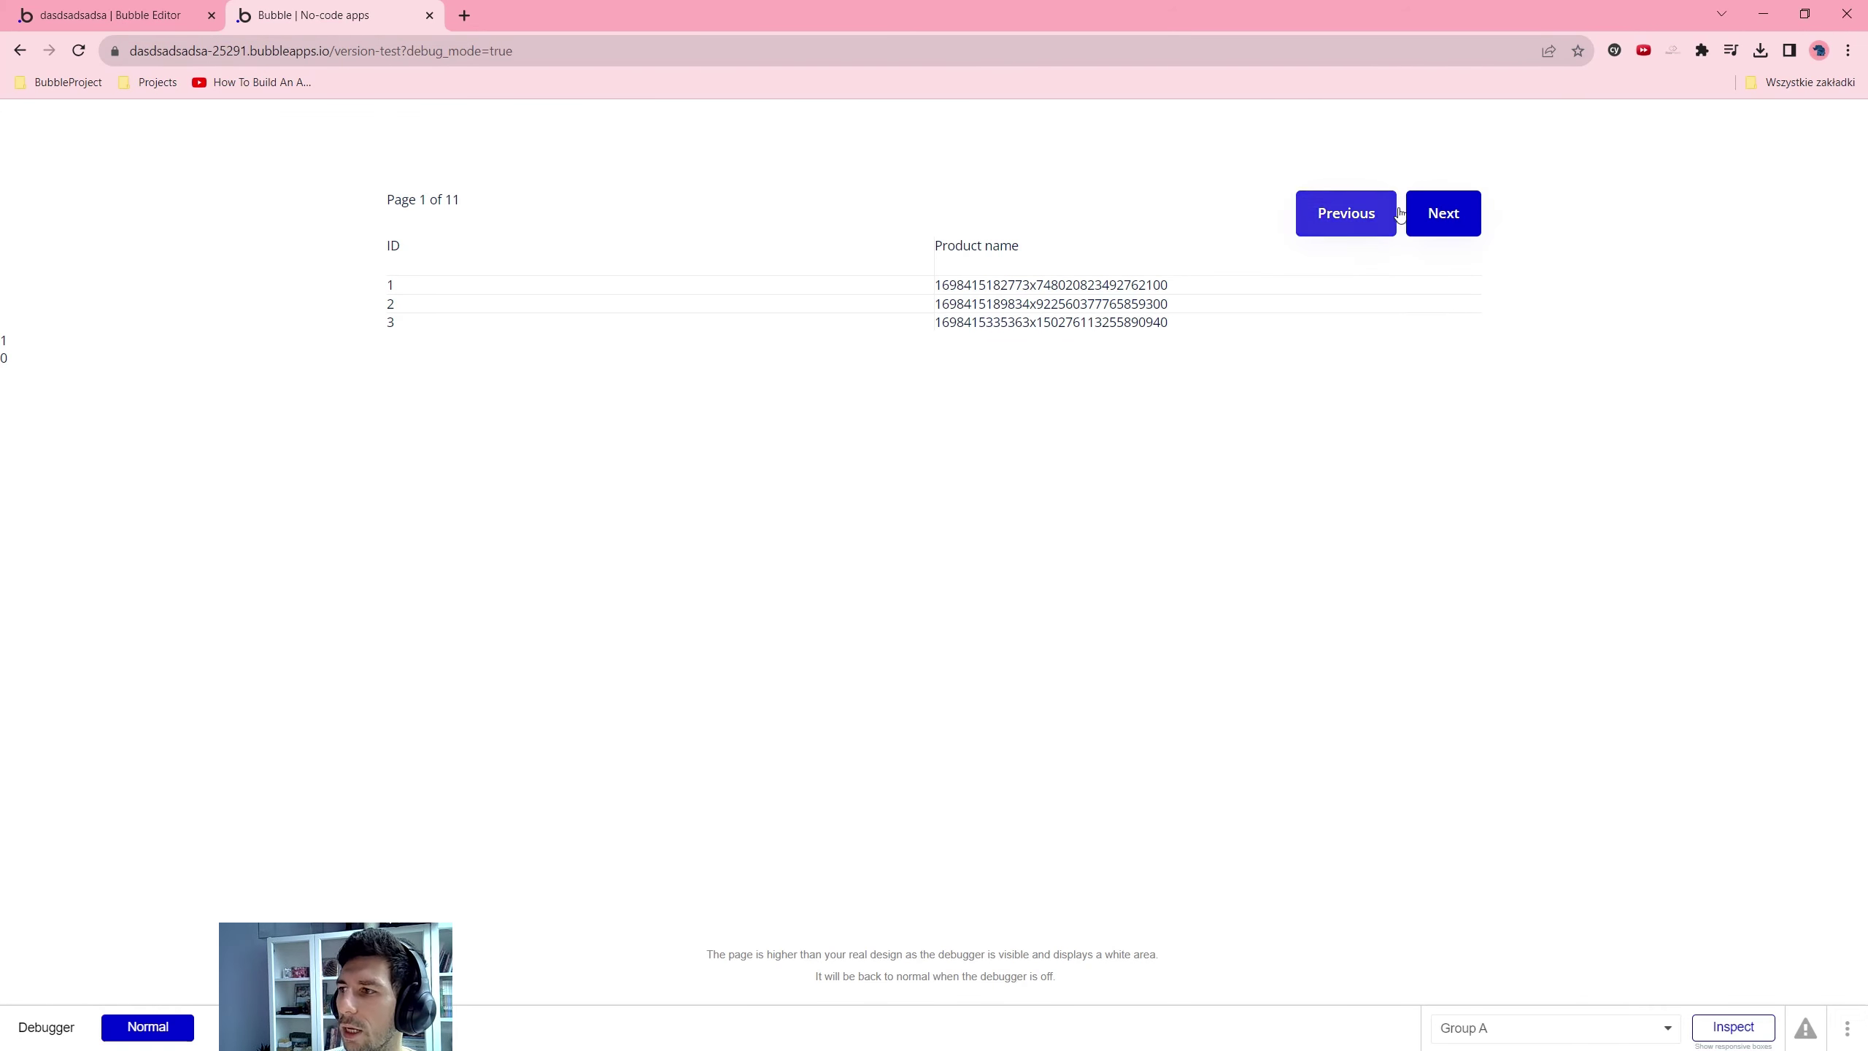
click(1431, 211)
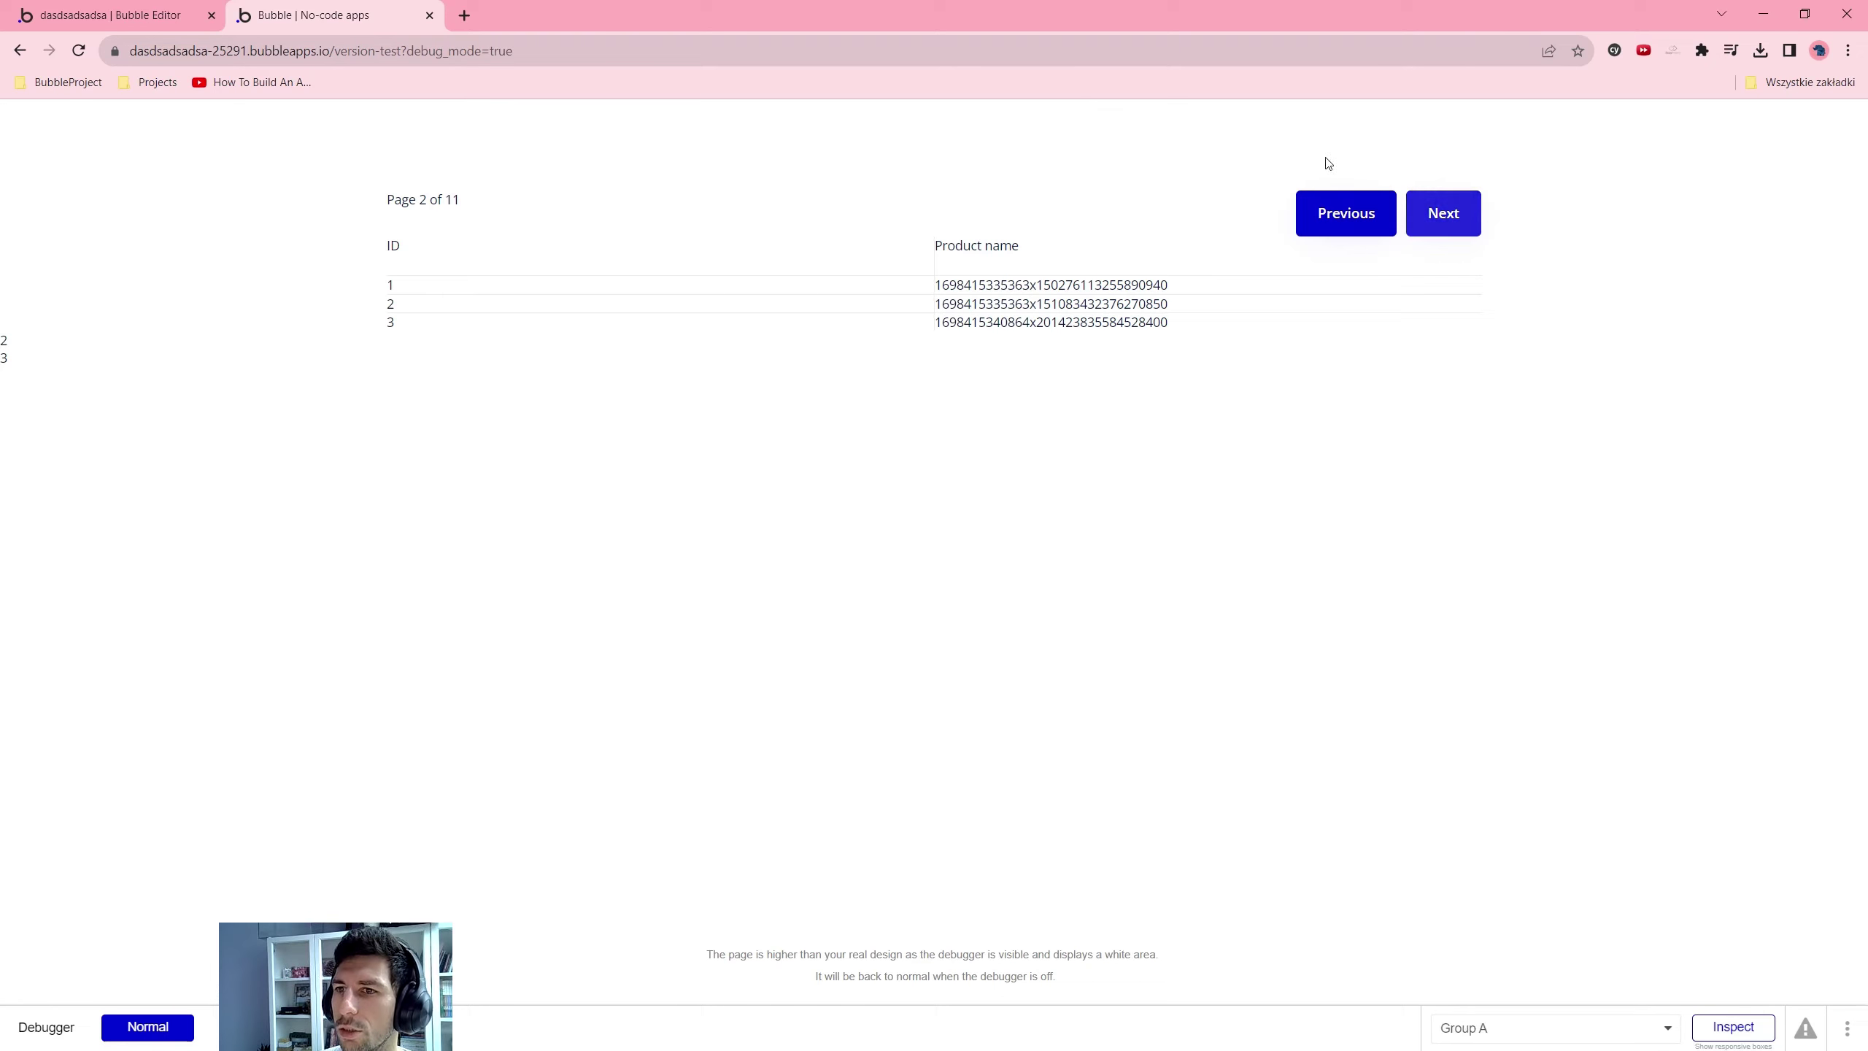
Return to the Bubble editor and examine which custom state the Page text element's expression uses
click(133, 6)
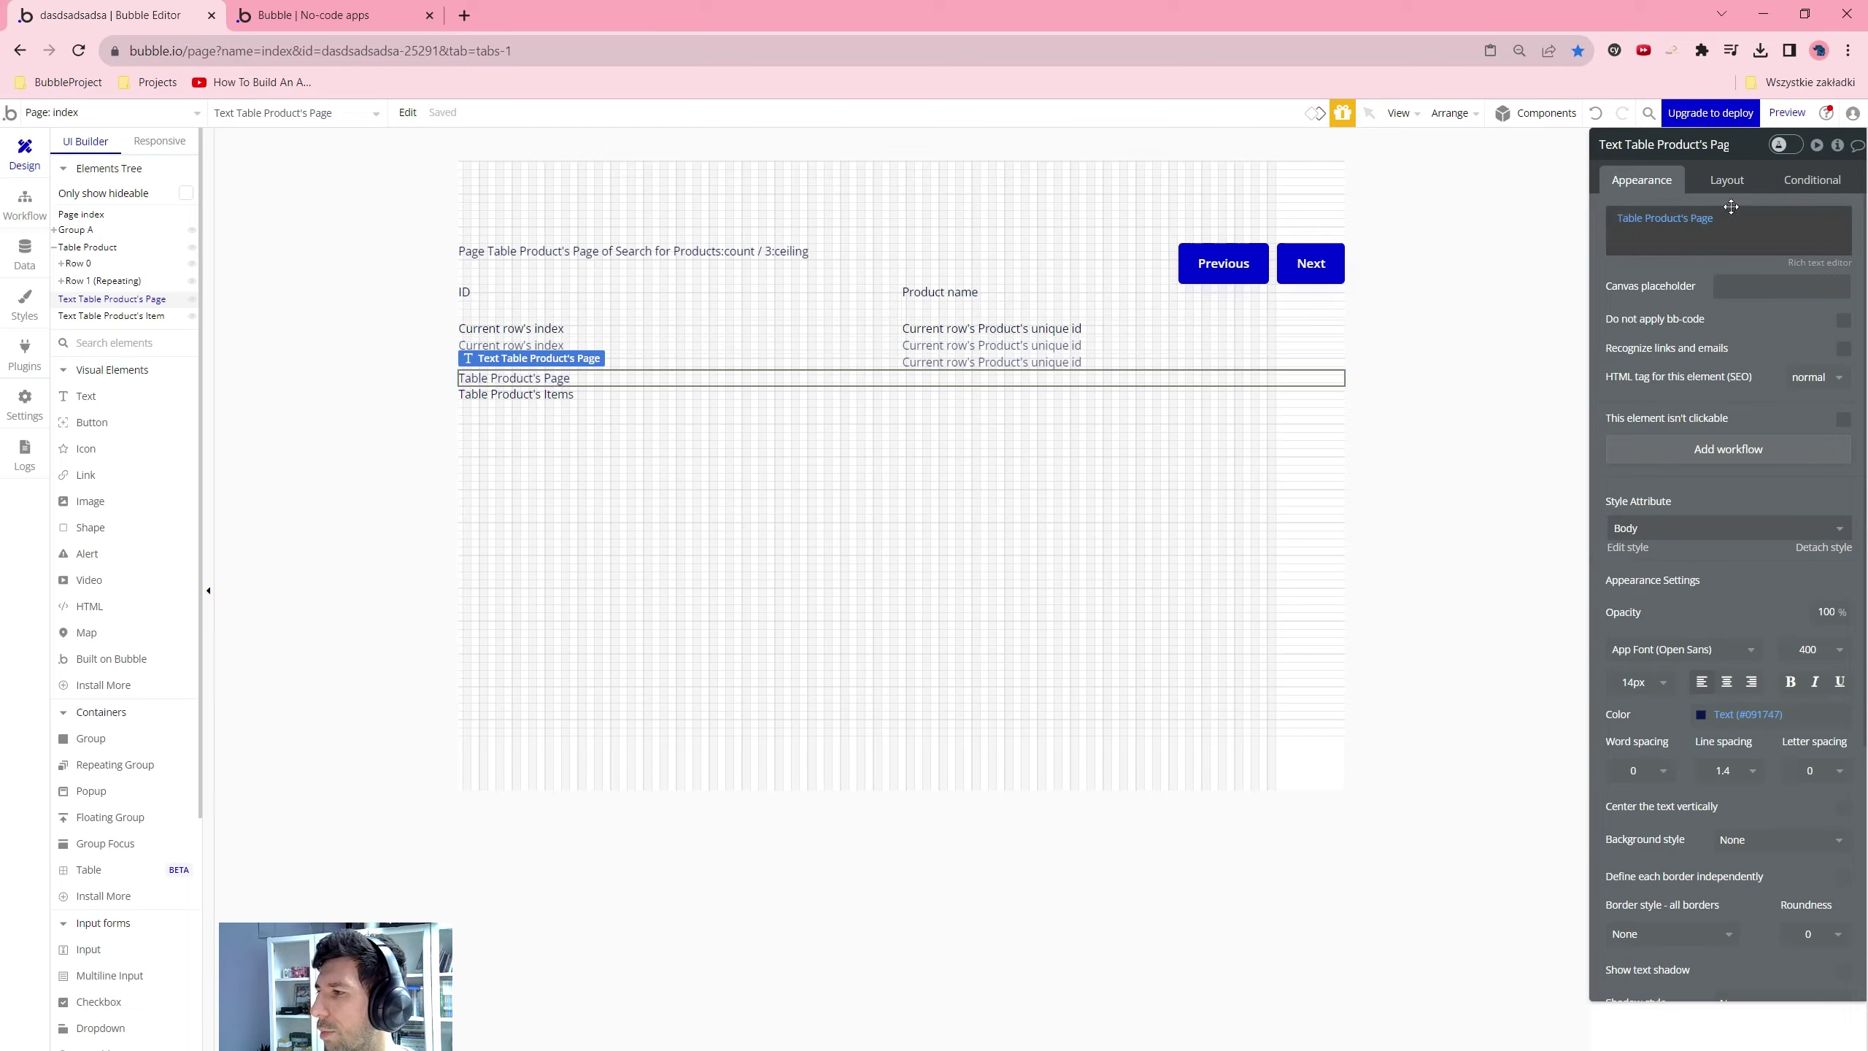
click(1712, 221)
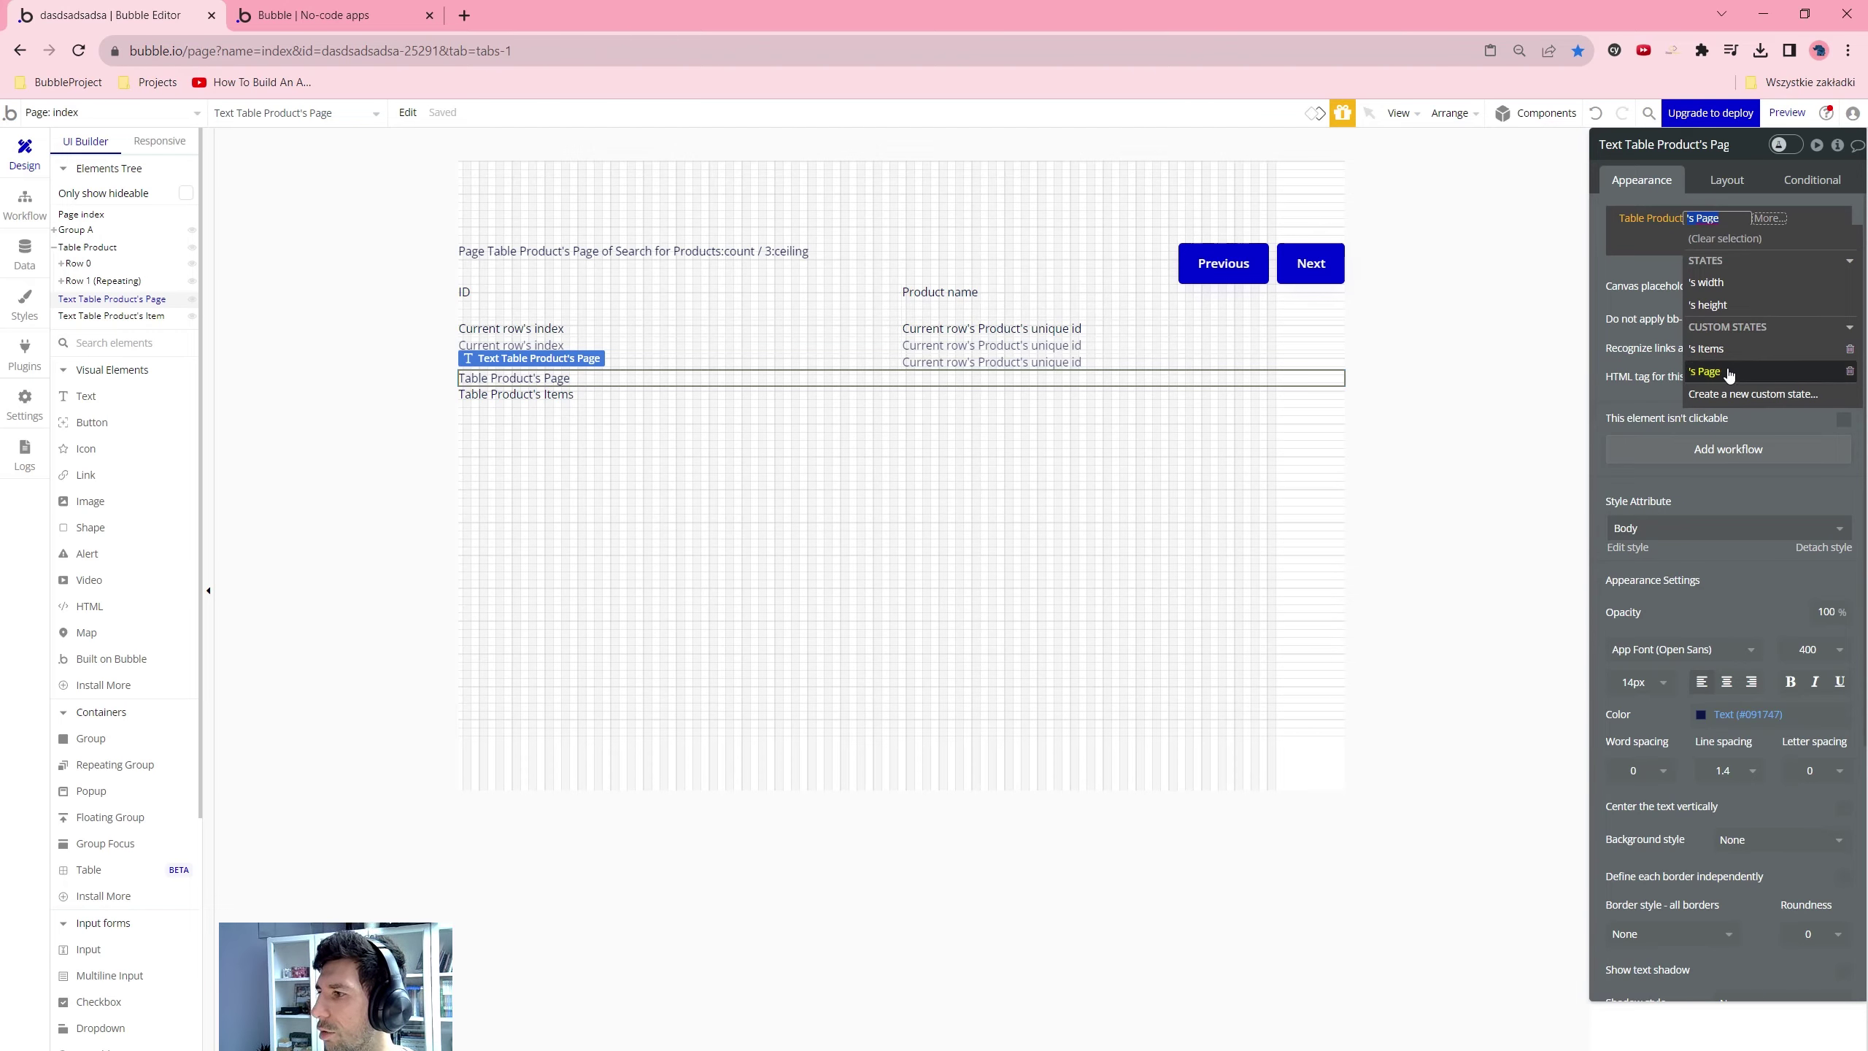
click(1704, 371)
click(1678, 247)
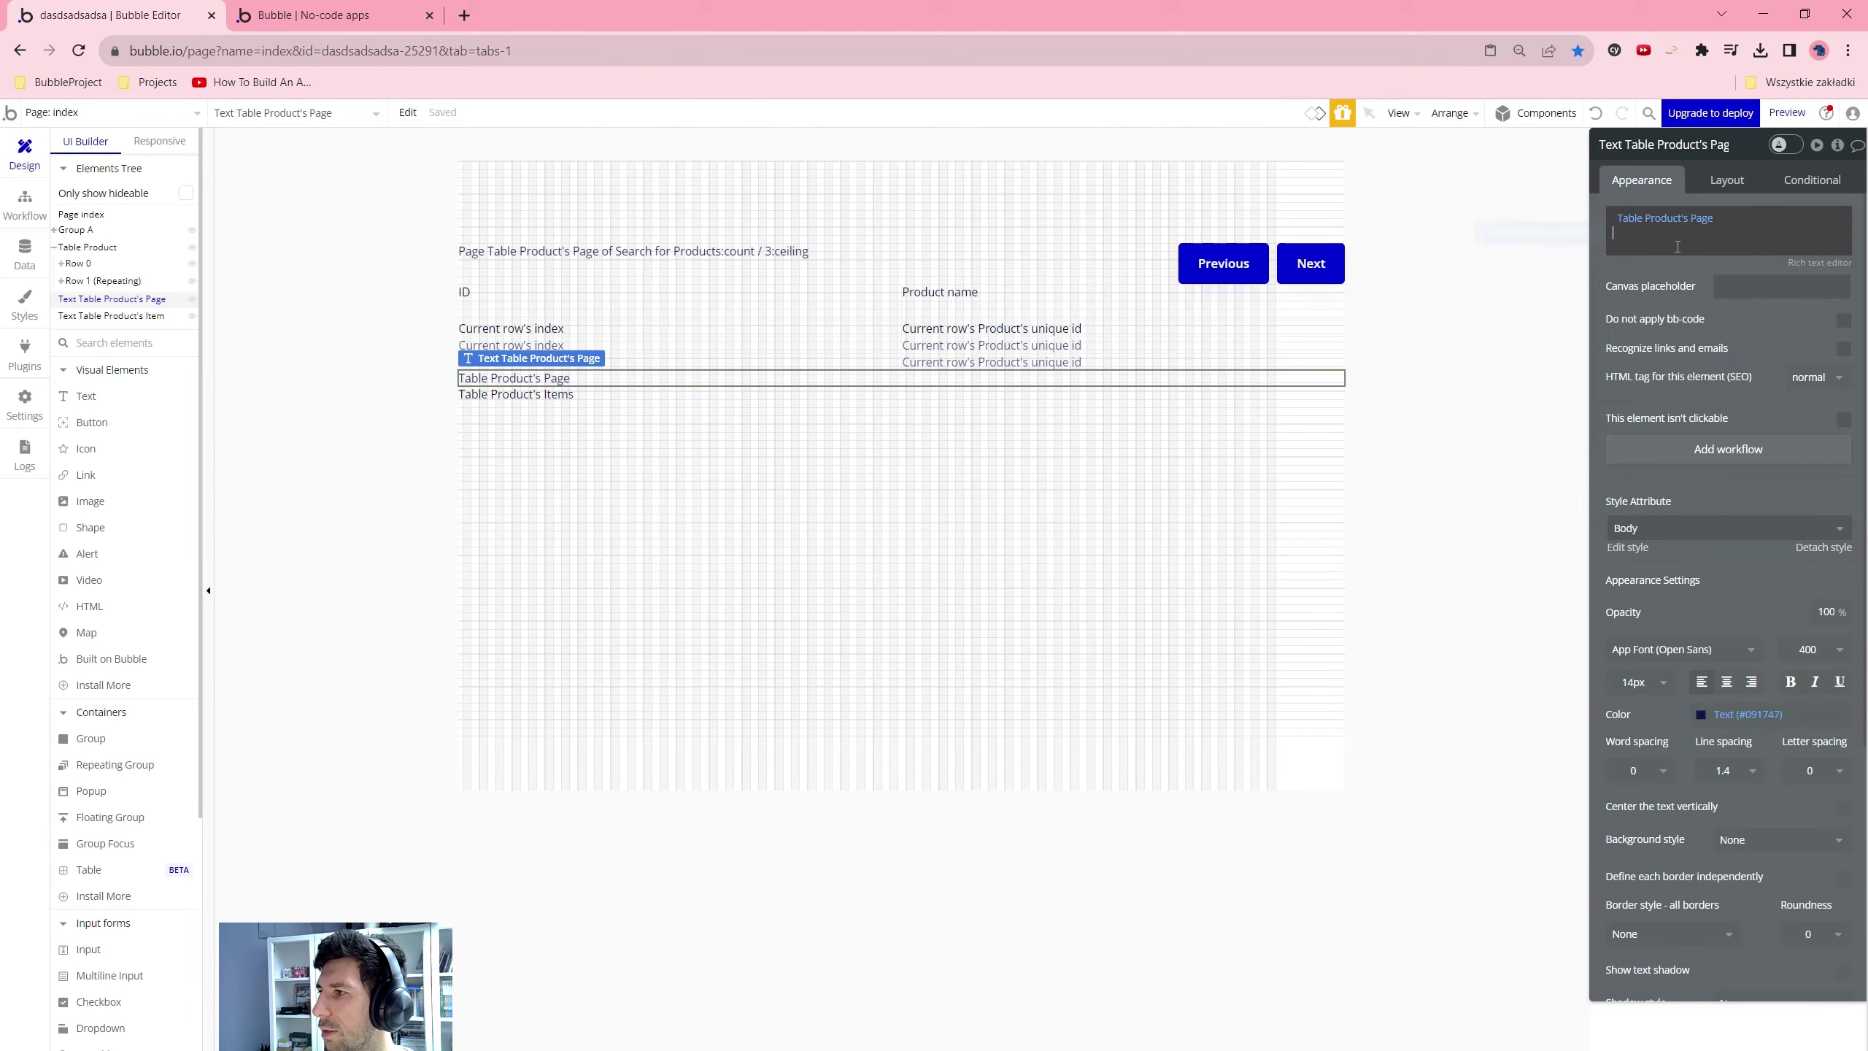
click(1093, 183)
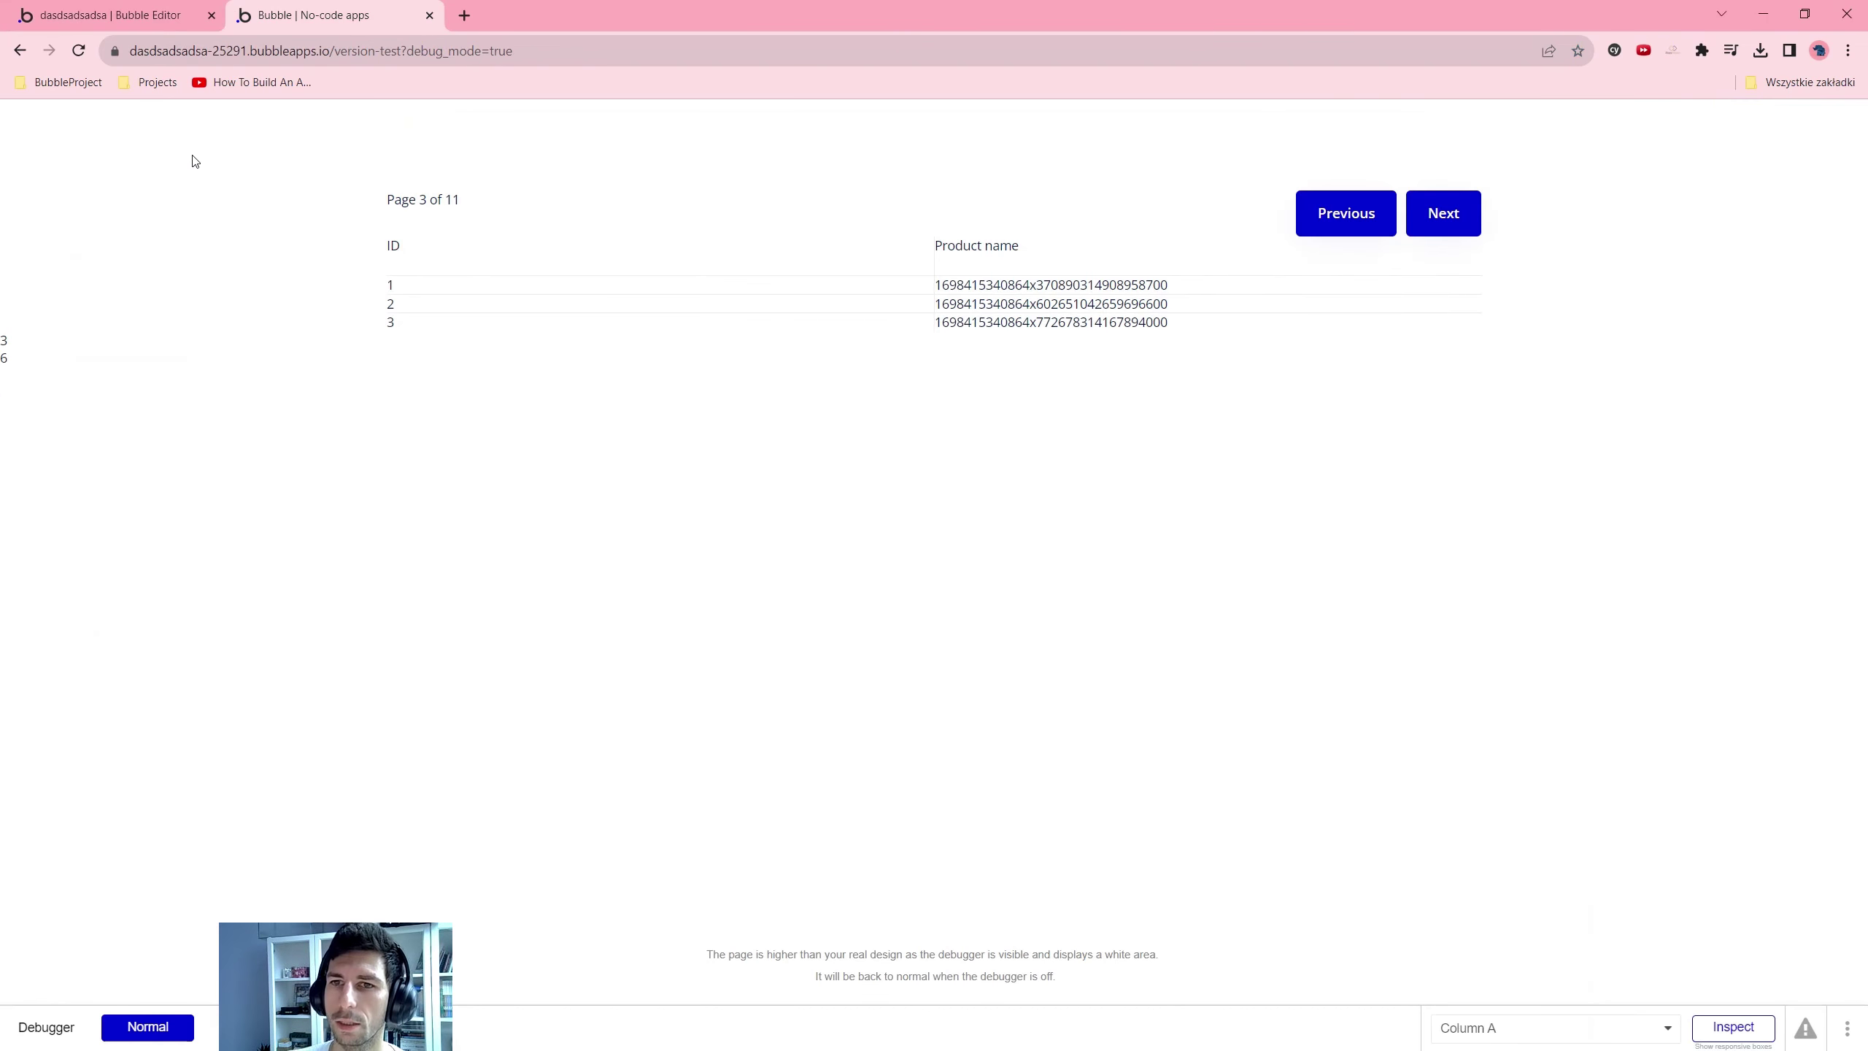
In the app preview, advance the product table from page 1 to page 3 while checking the Page and Items values
drag(129, 359, 2, 349)
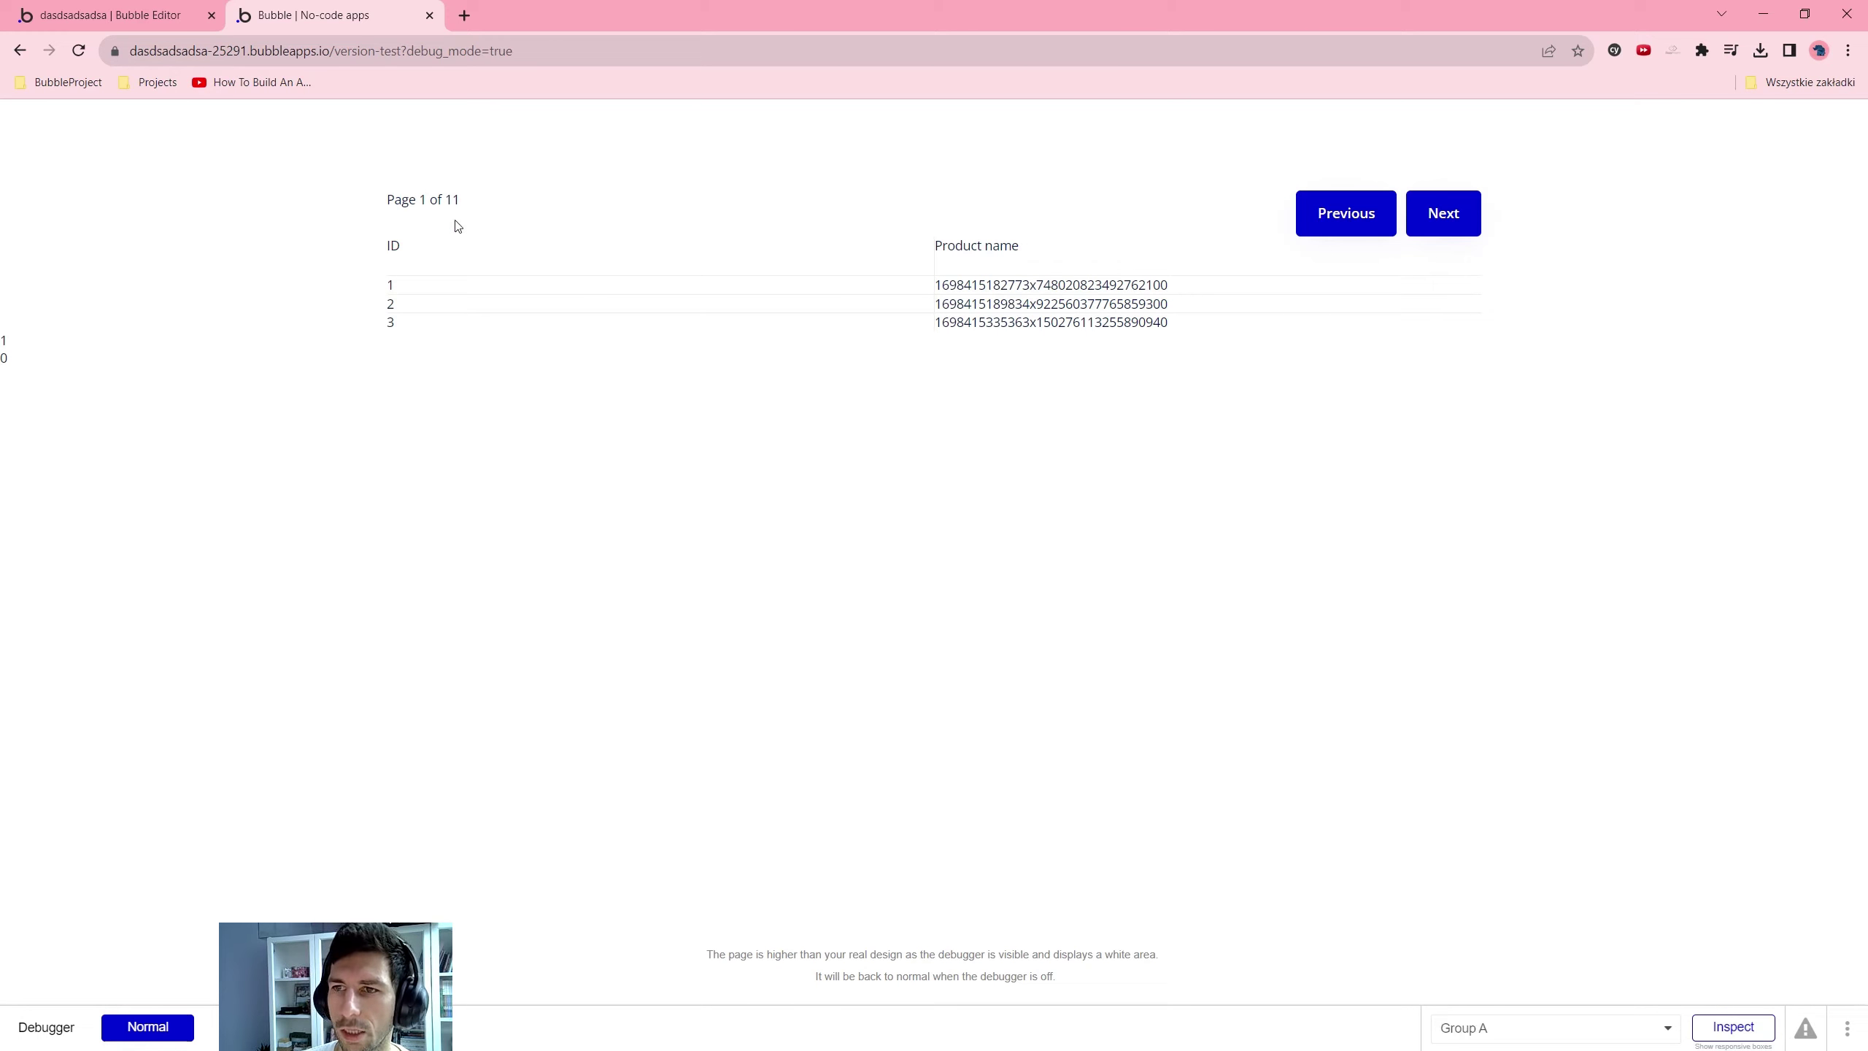
drag(124, 331, 4, 339)
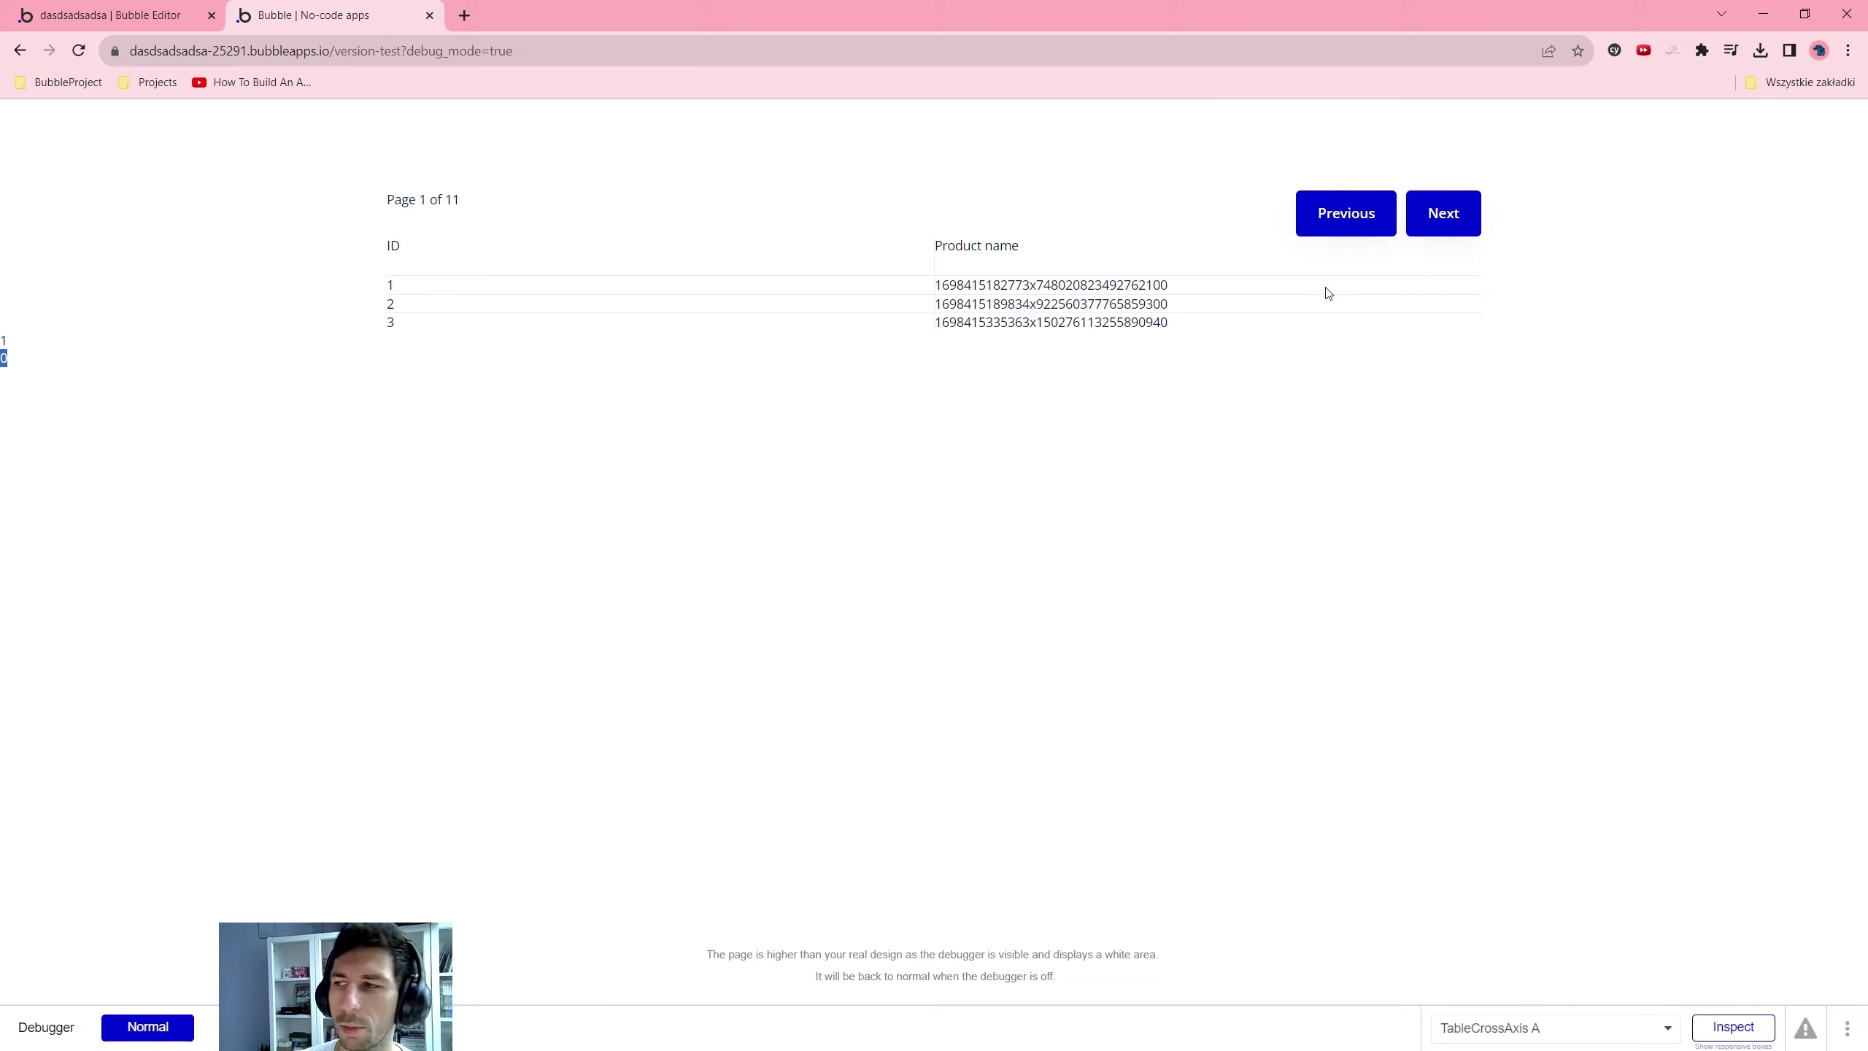
click(1445, 225)
double_click(4, 341)
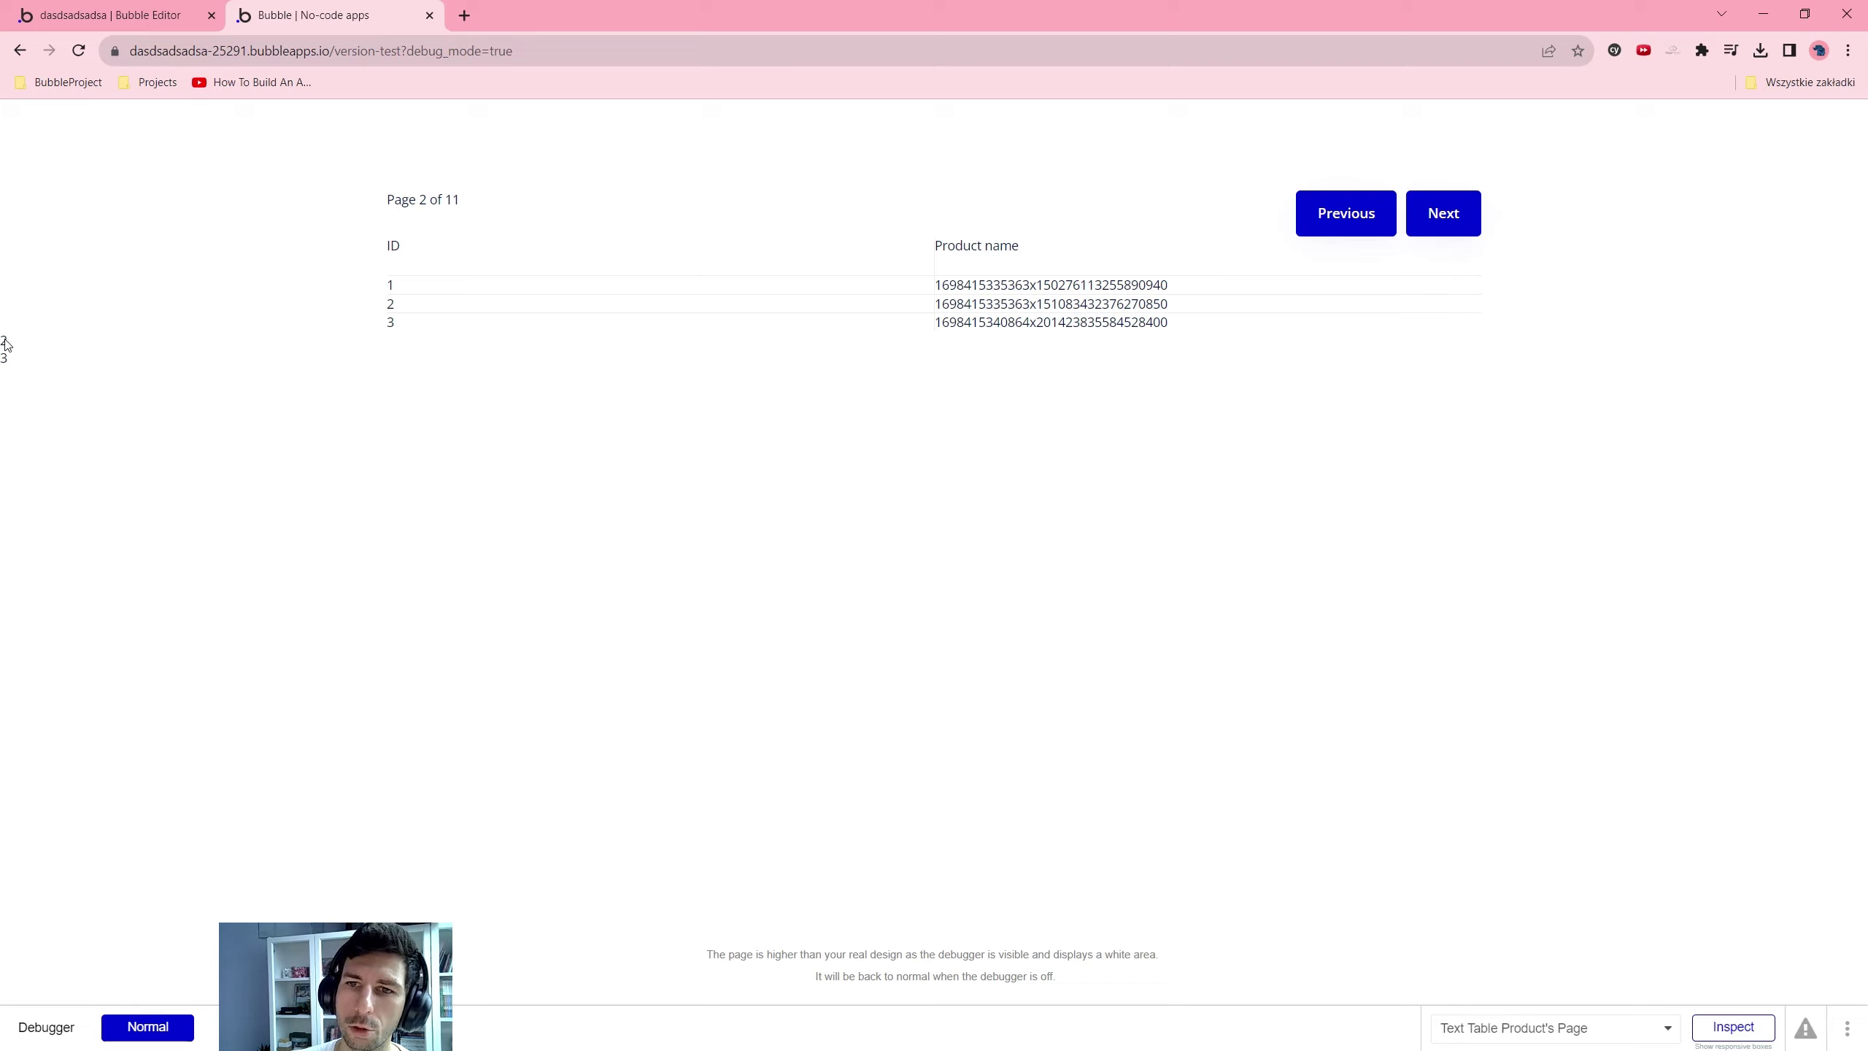
click(1442, 213)
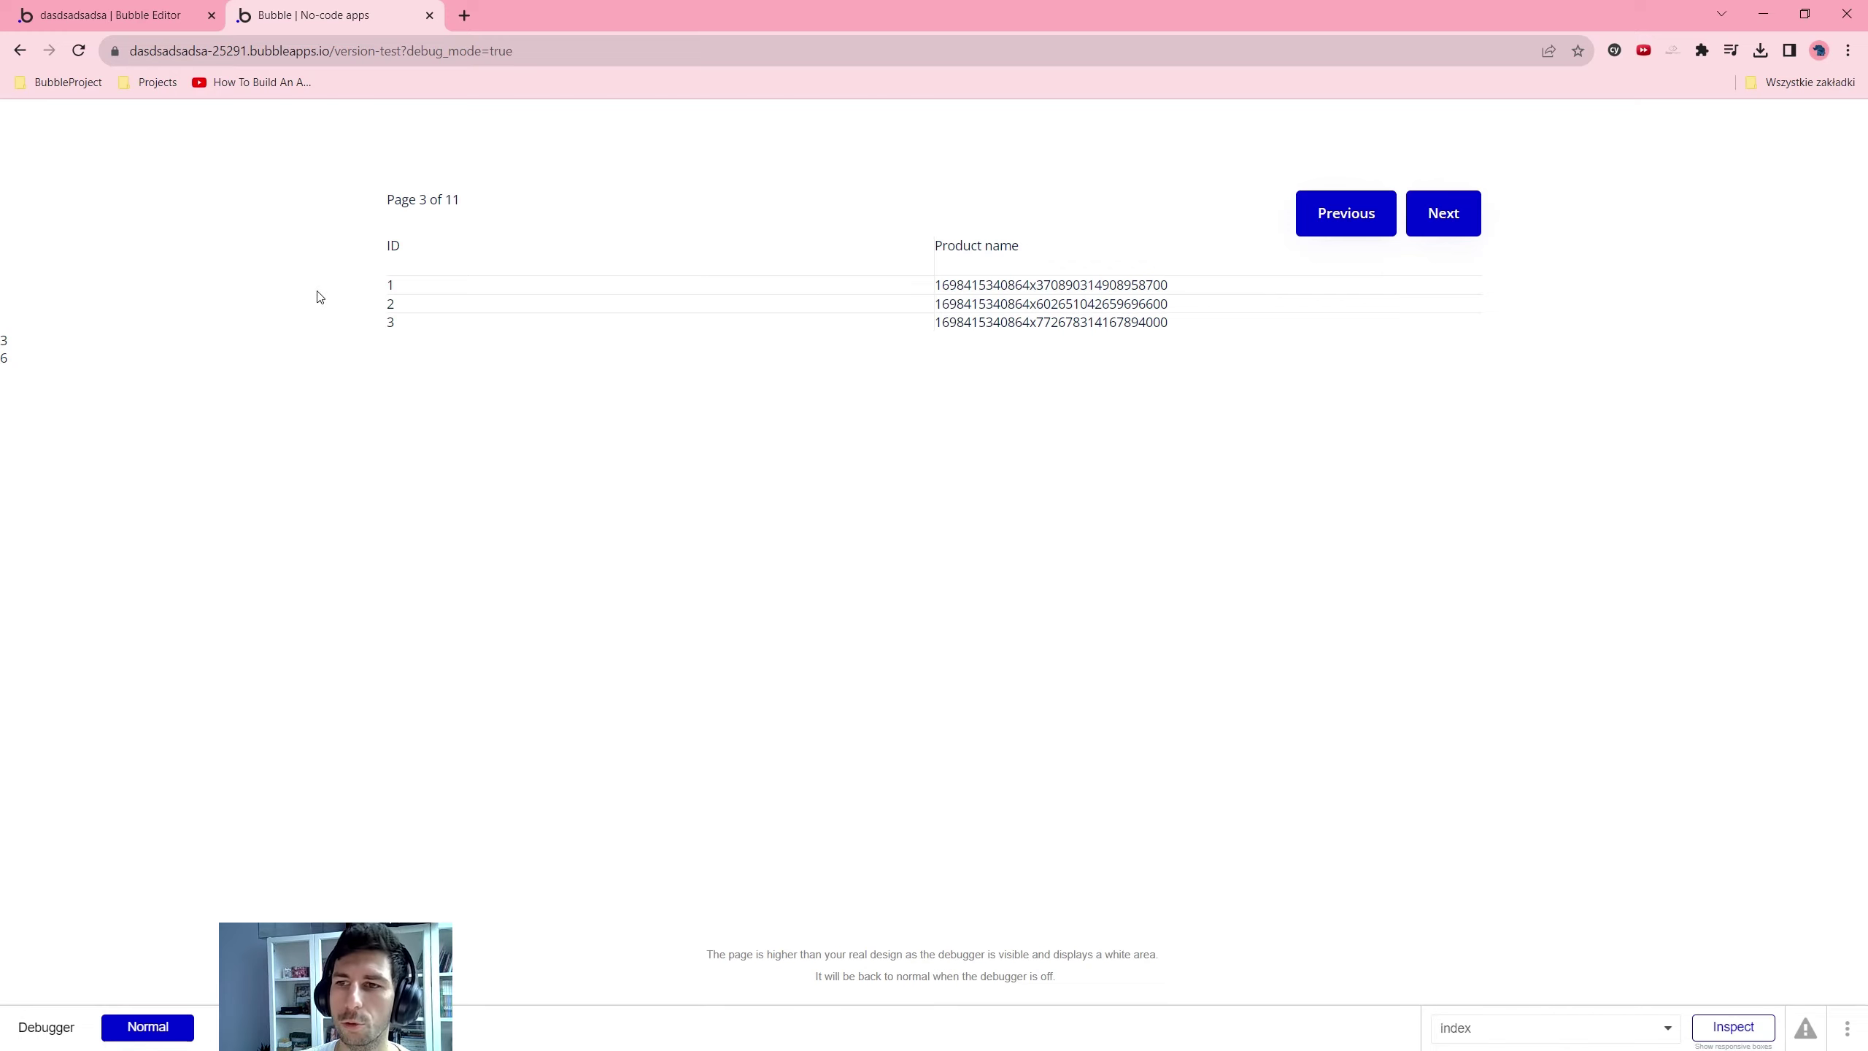
Advance the product table to page 11 and check the Items value there
click(1451, 215)
click(1452, 220)
click(1452, 218)
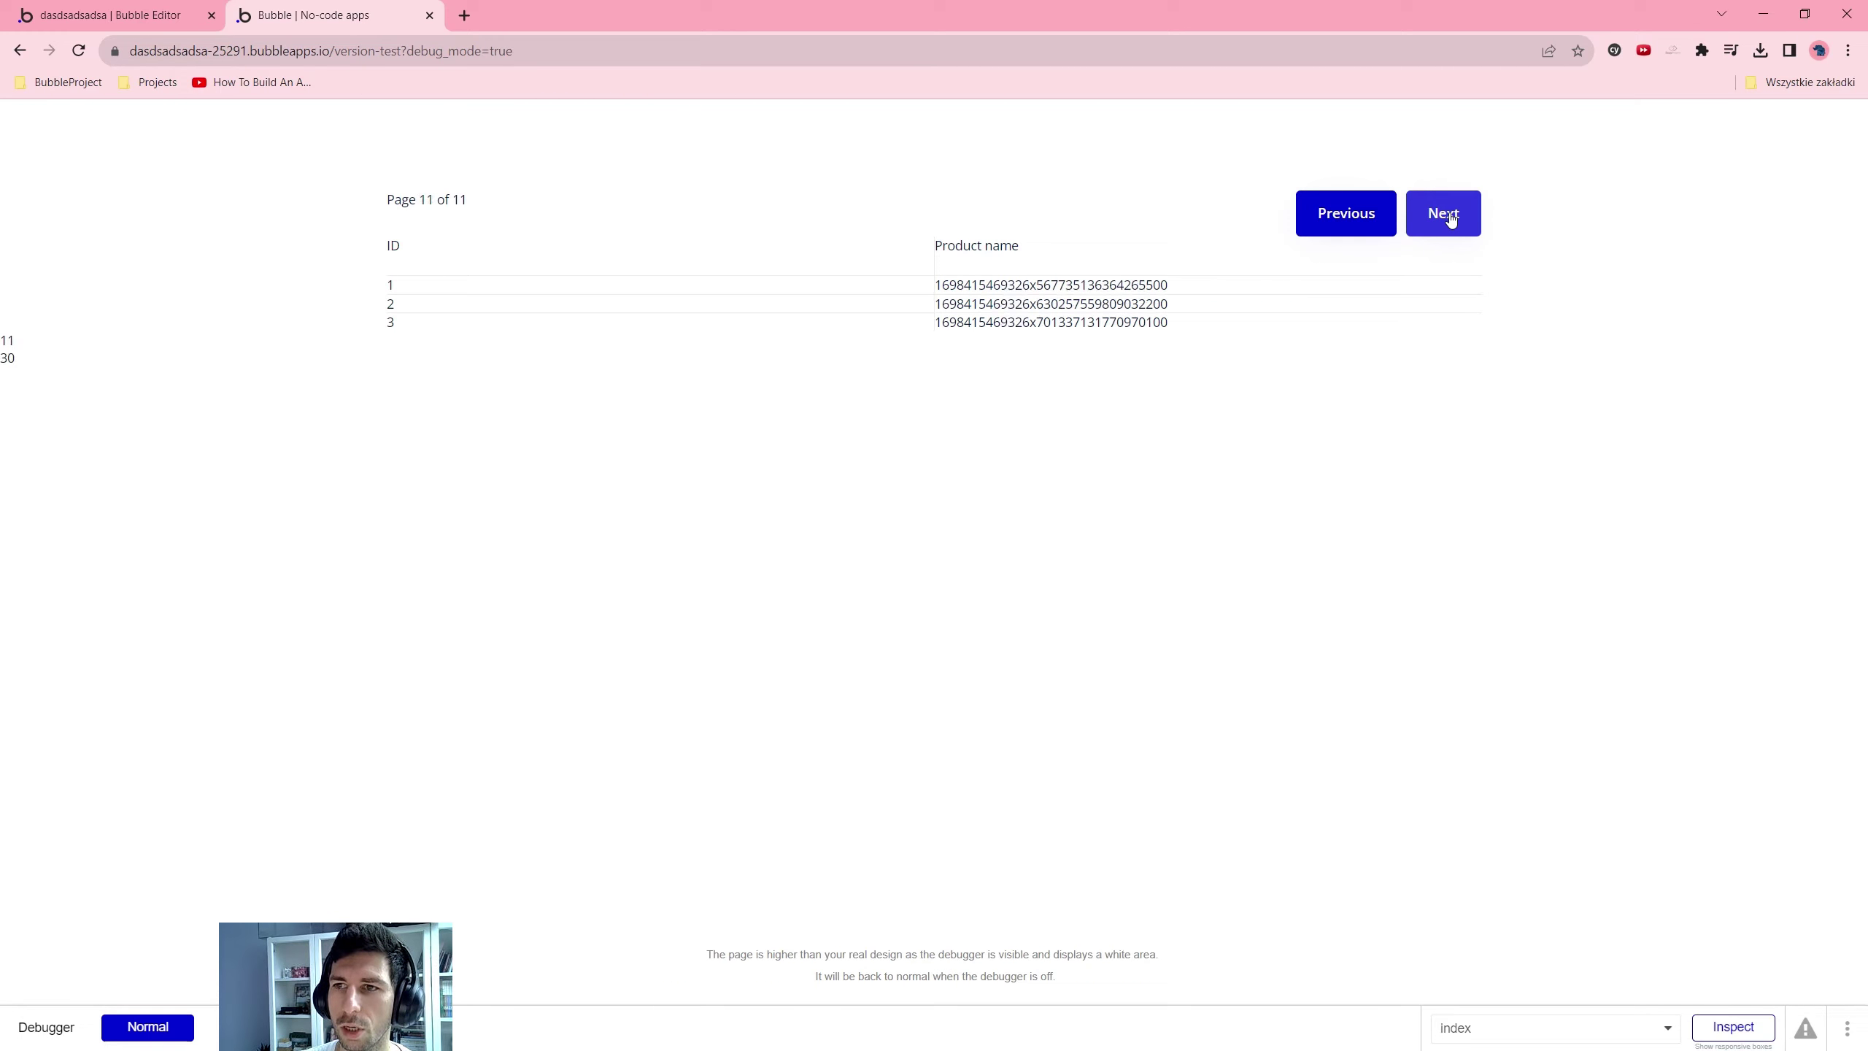
double_click(35, 355)
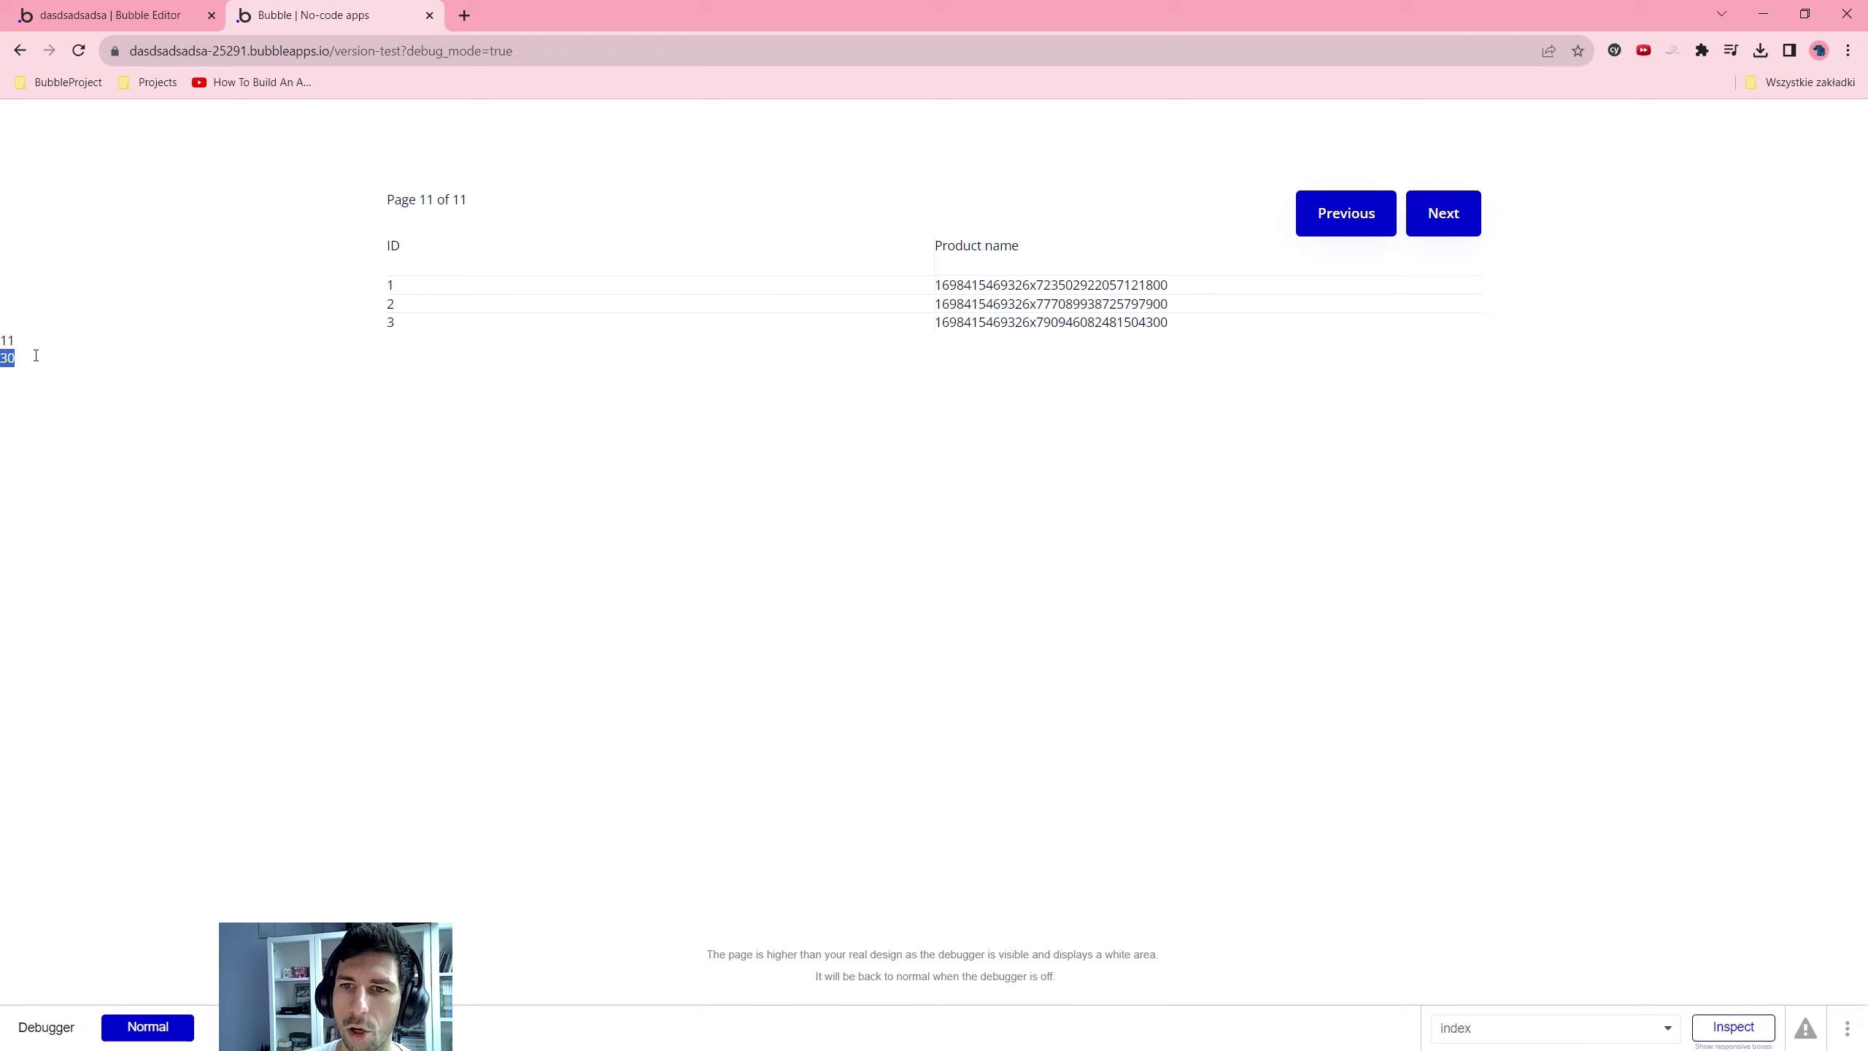
Step the product table back to page 1 with Previous, checking the Items value along the way
click(1334, 220)
click(1340, 230)
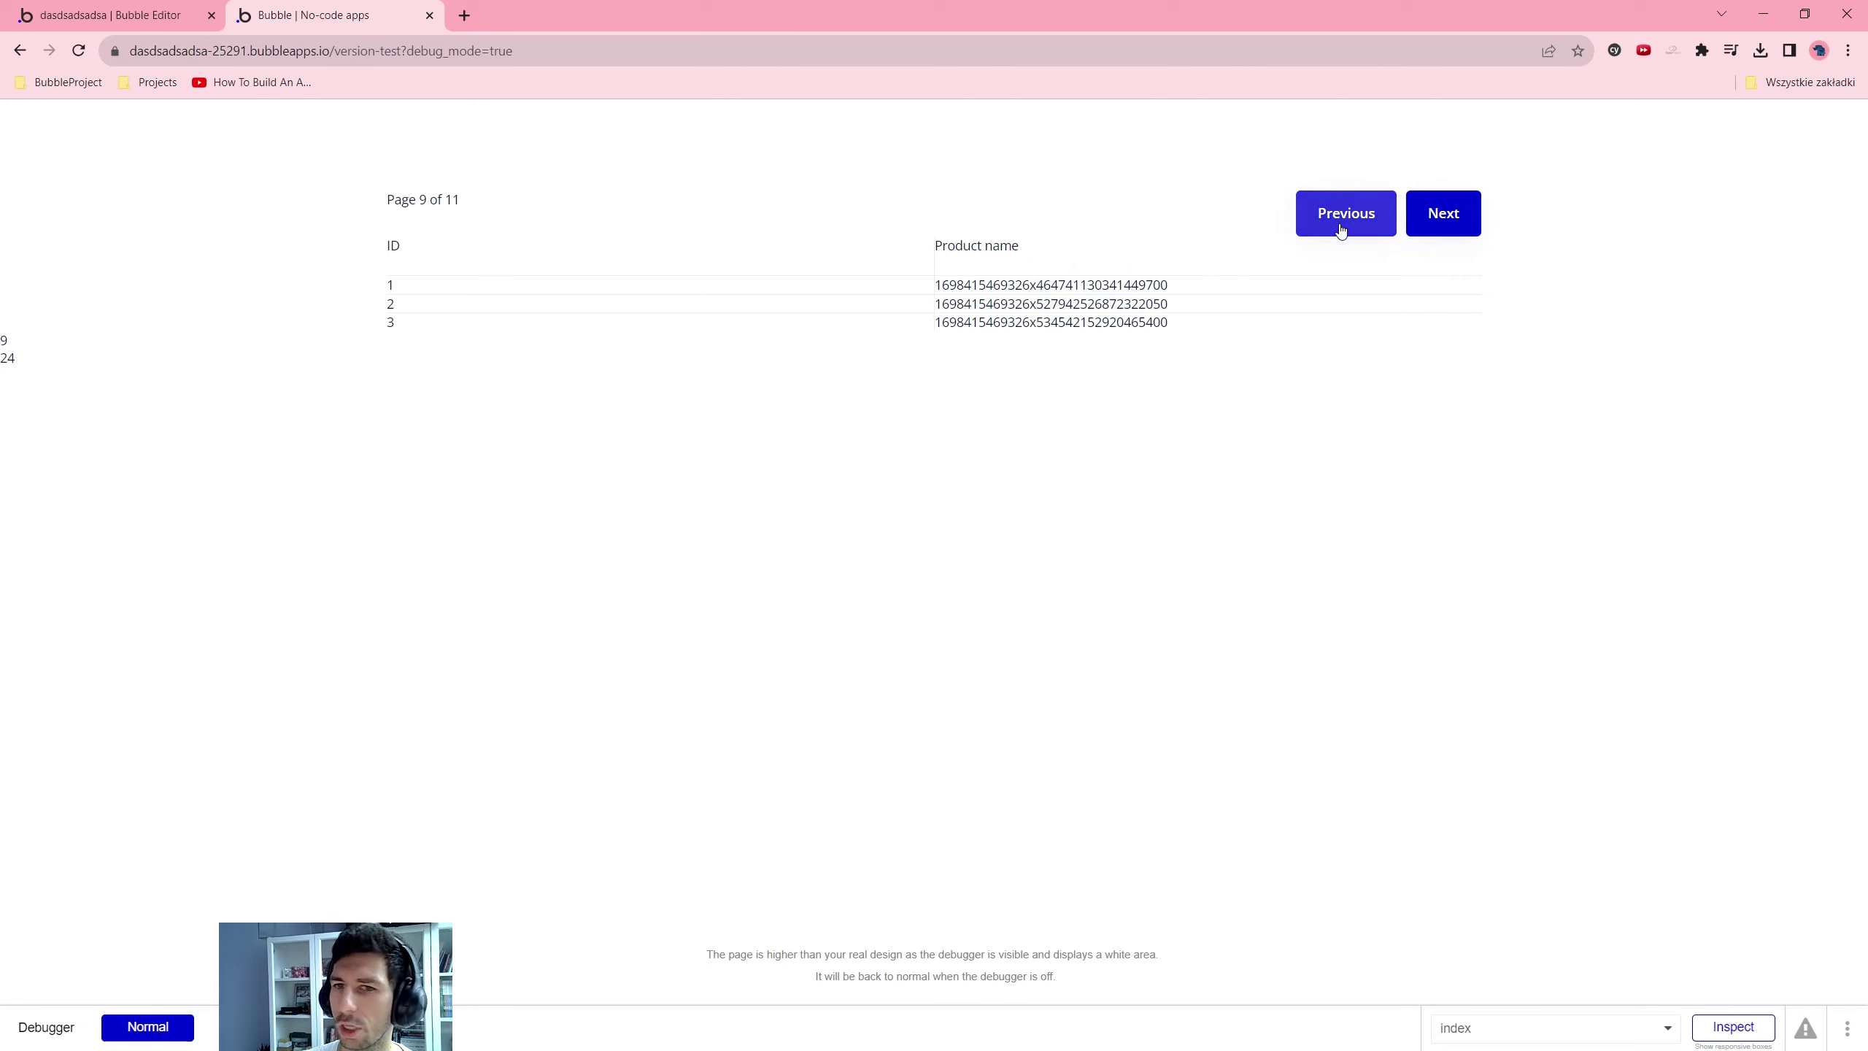
double_click(8, 359)
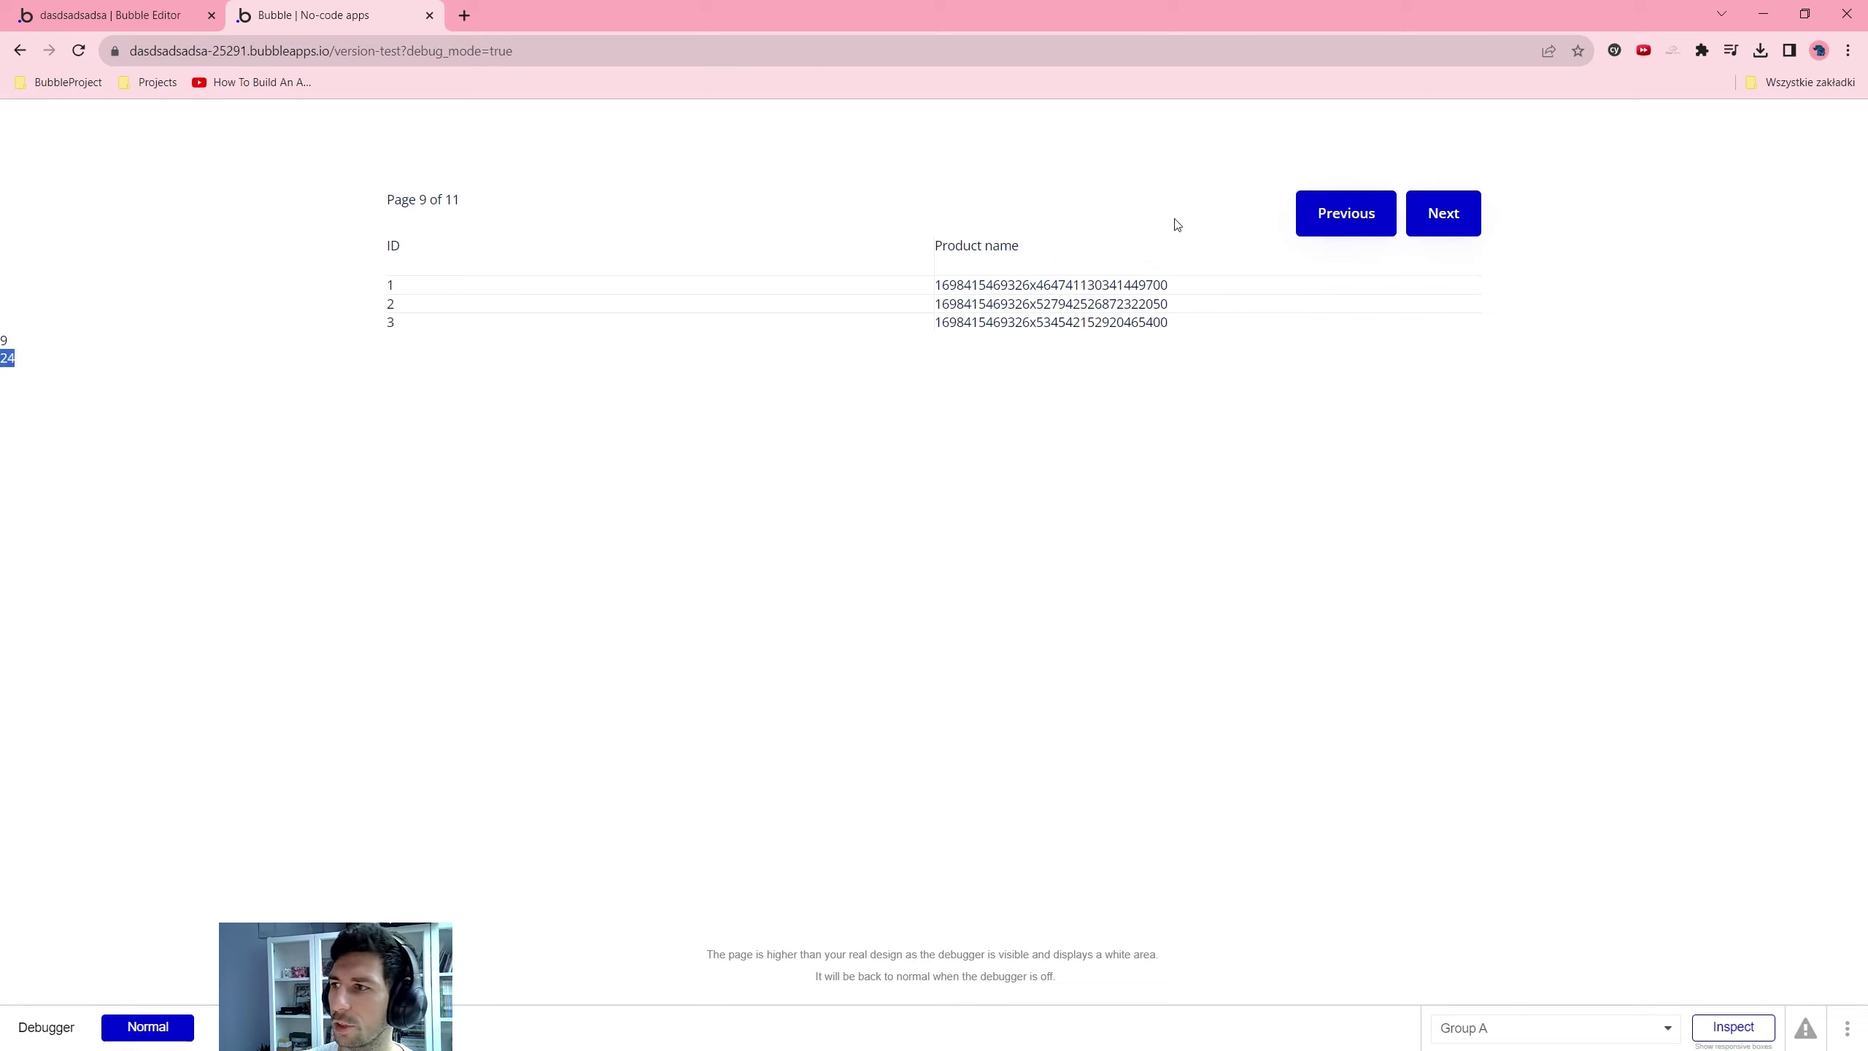
click(1360, 229)
click(1361, 230)
click(1361, 230)
click(1360, 229)
click(1362, 230)
click(1361, 229)
click(1362, 230)
click(1362, 231)
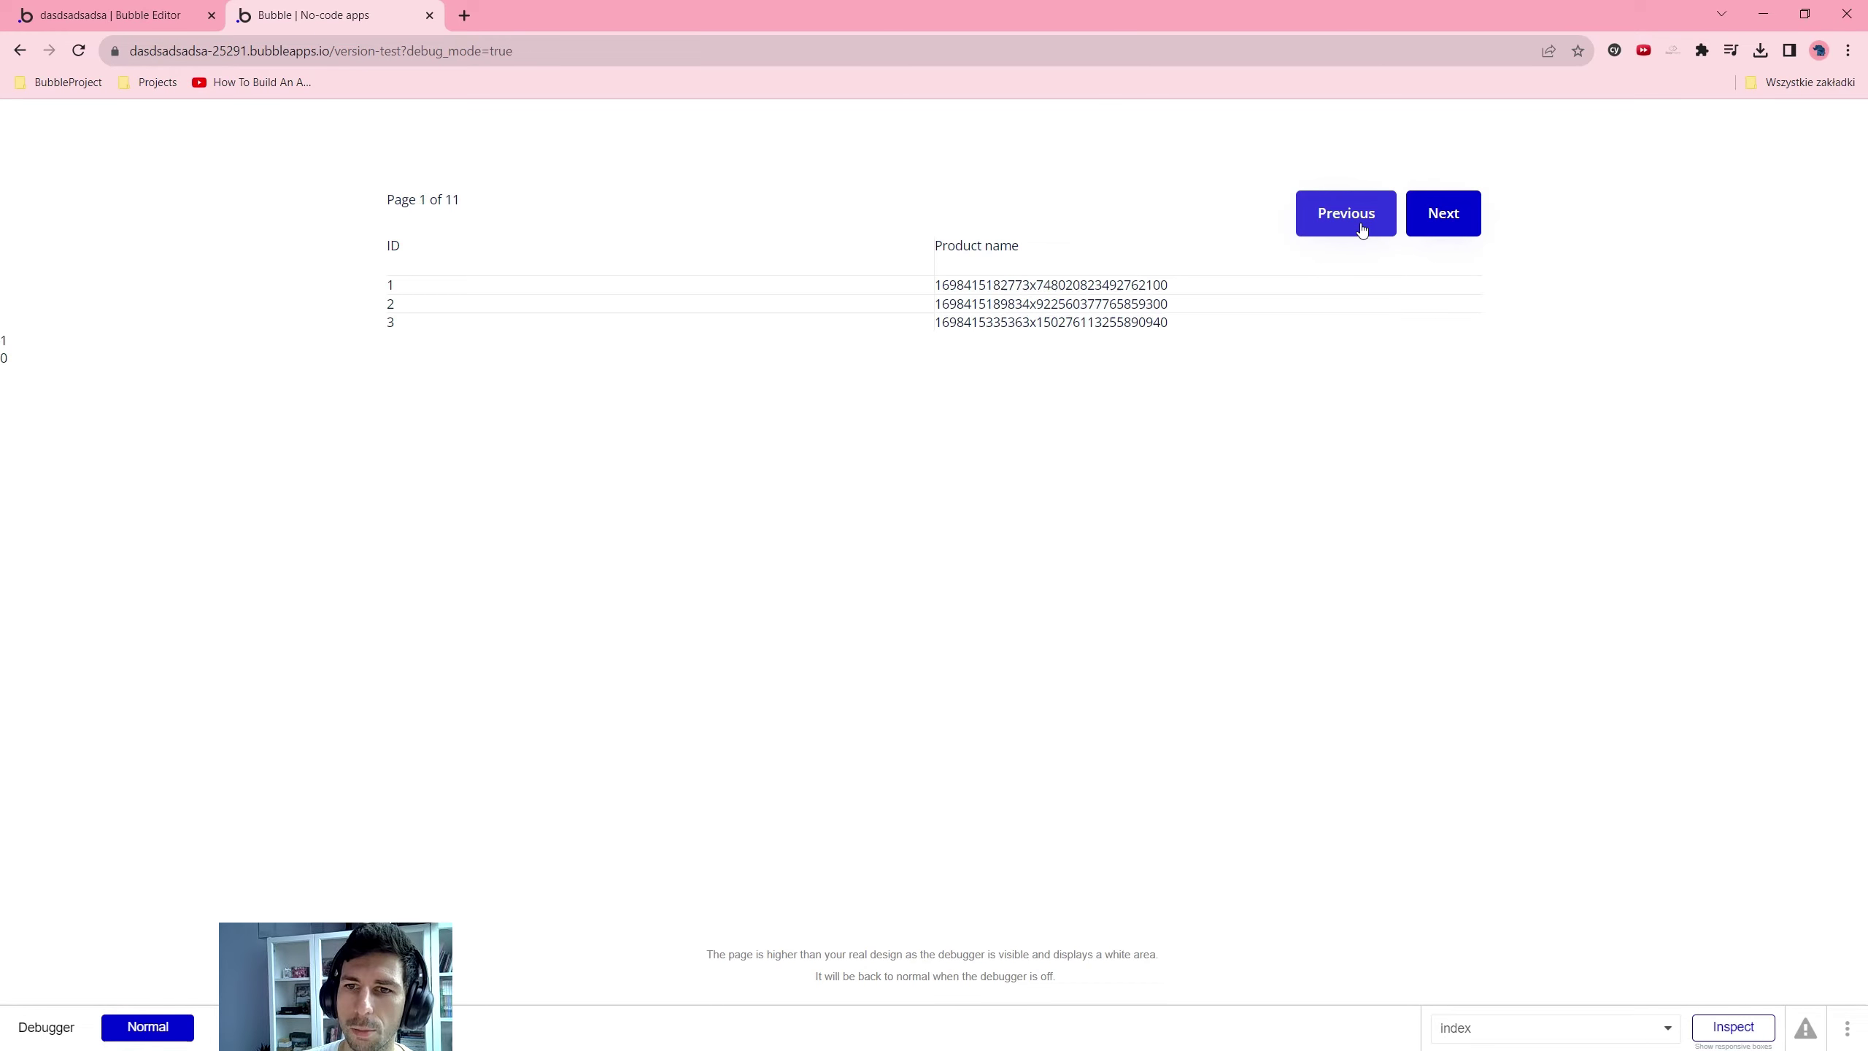
double_click(7, 358)
Search pages 1 and 2 of the product table for the first product's unique id, then return to page 1
double_click(1002, 283)
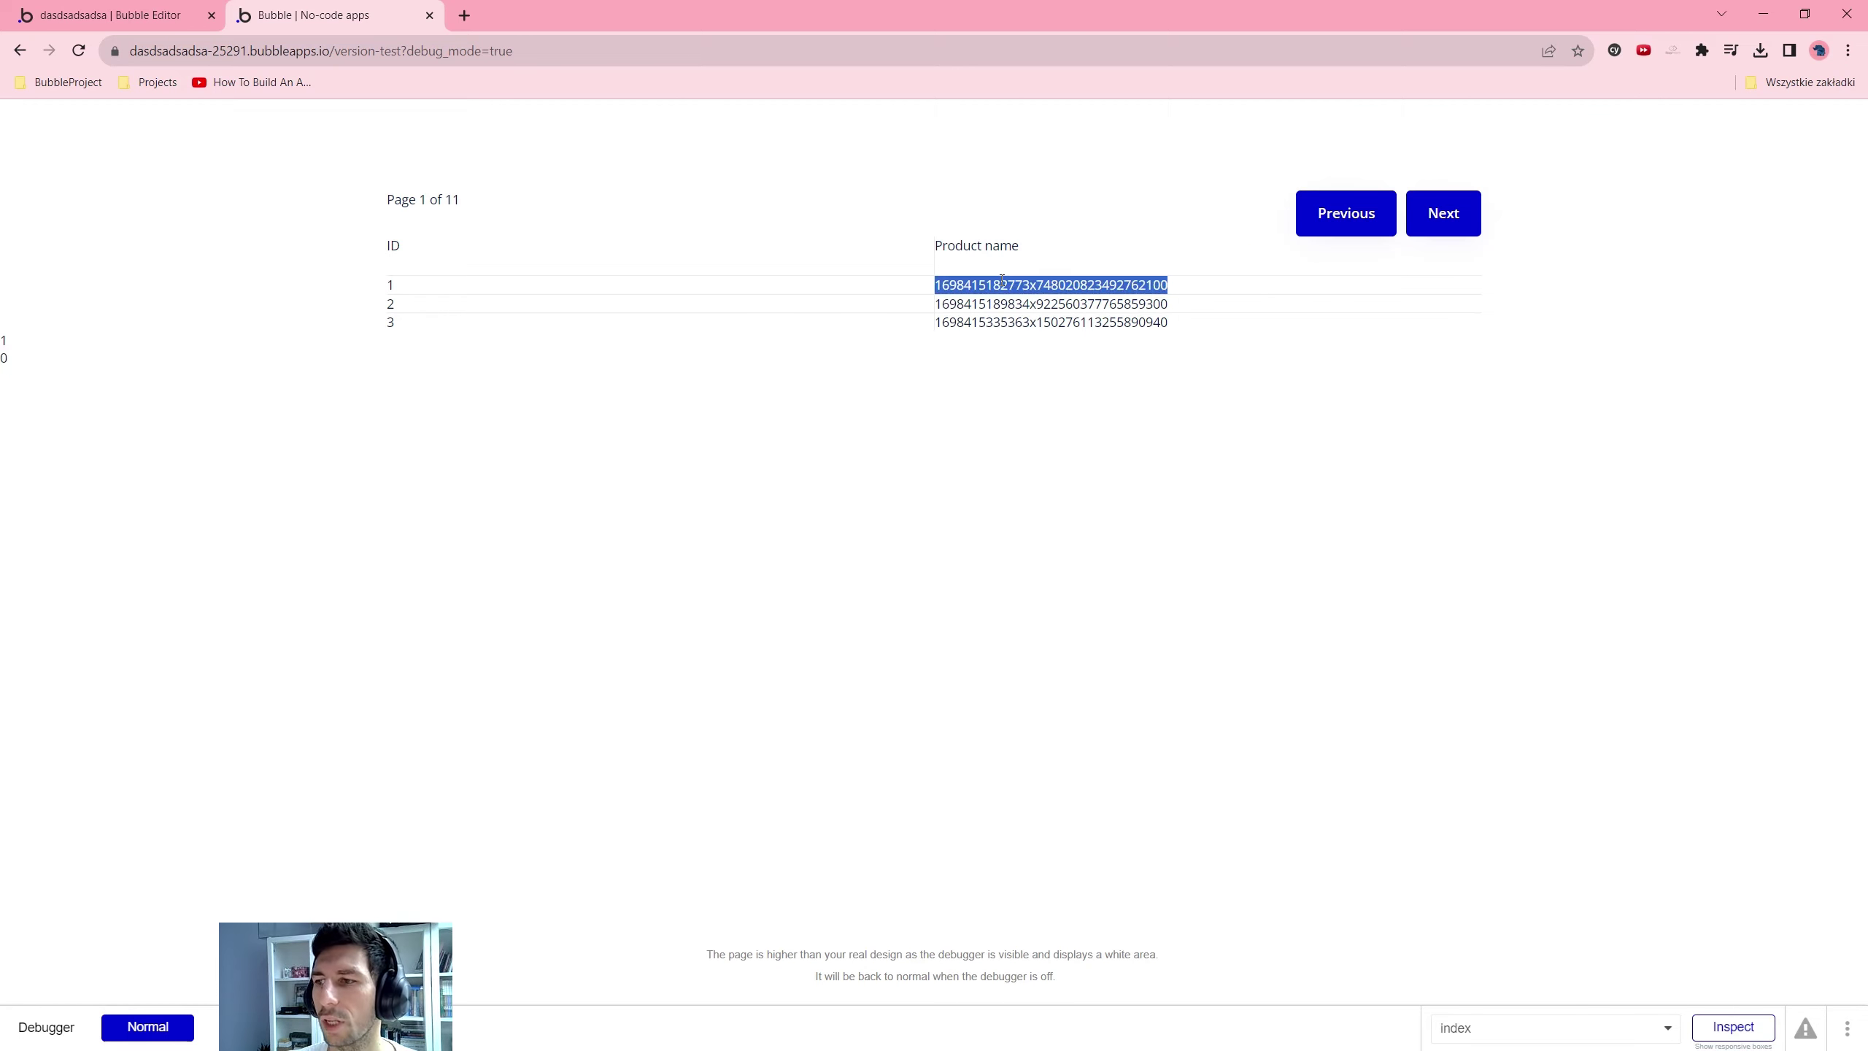
key(ctrl+f)
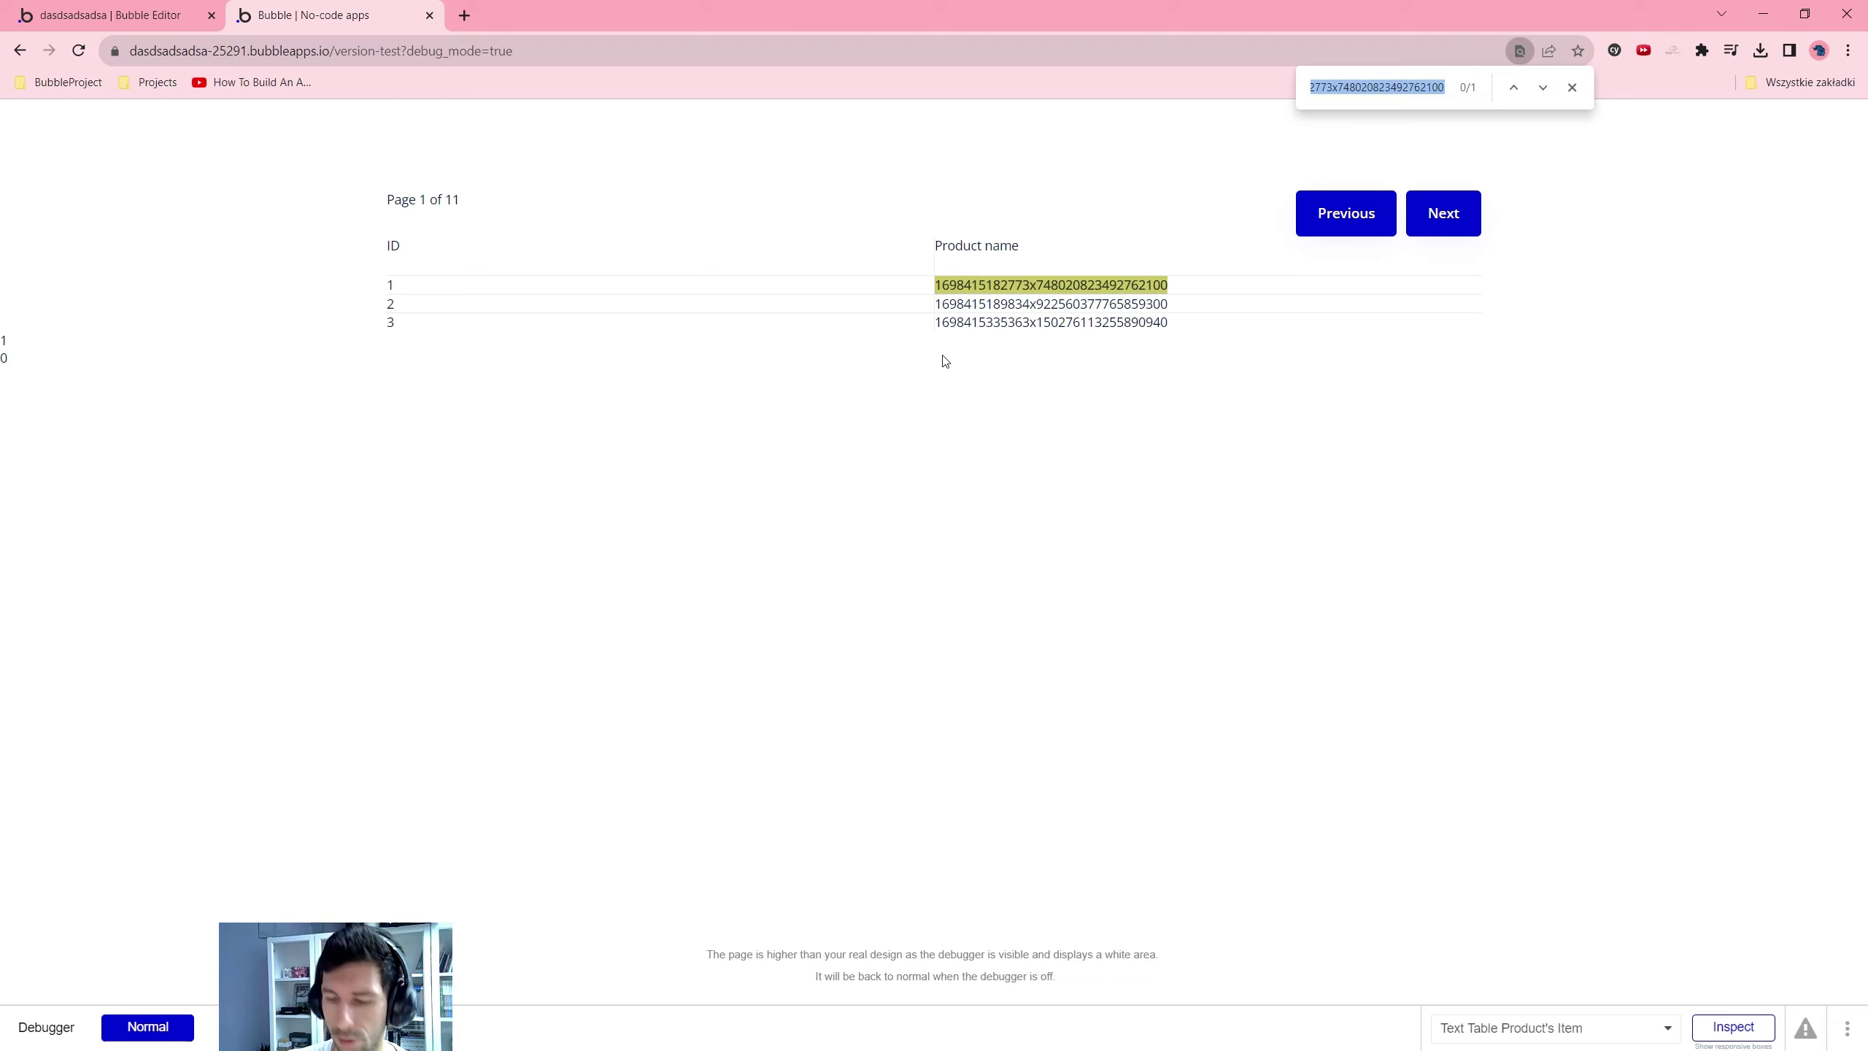
click(1438, 213)
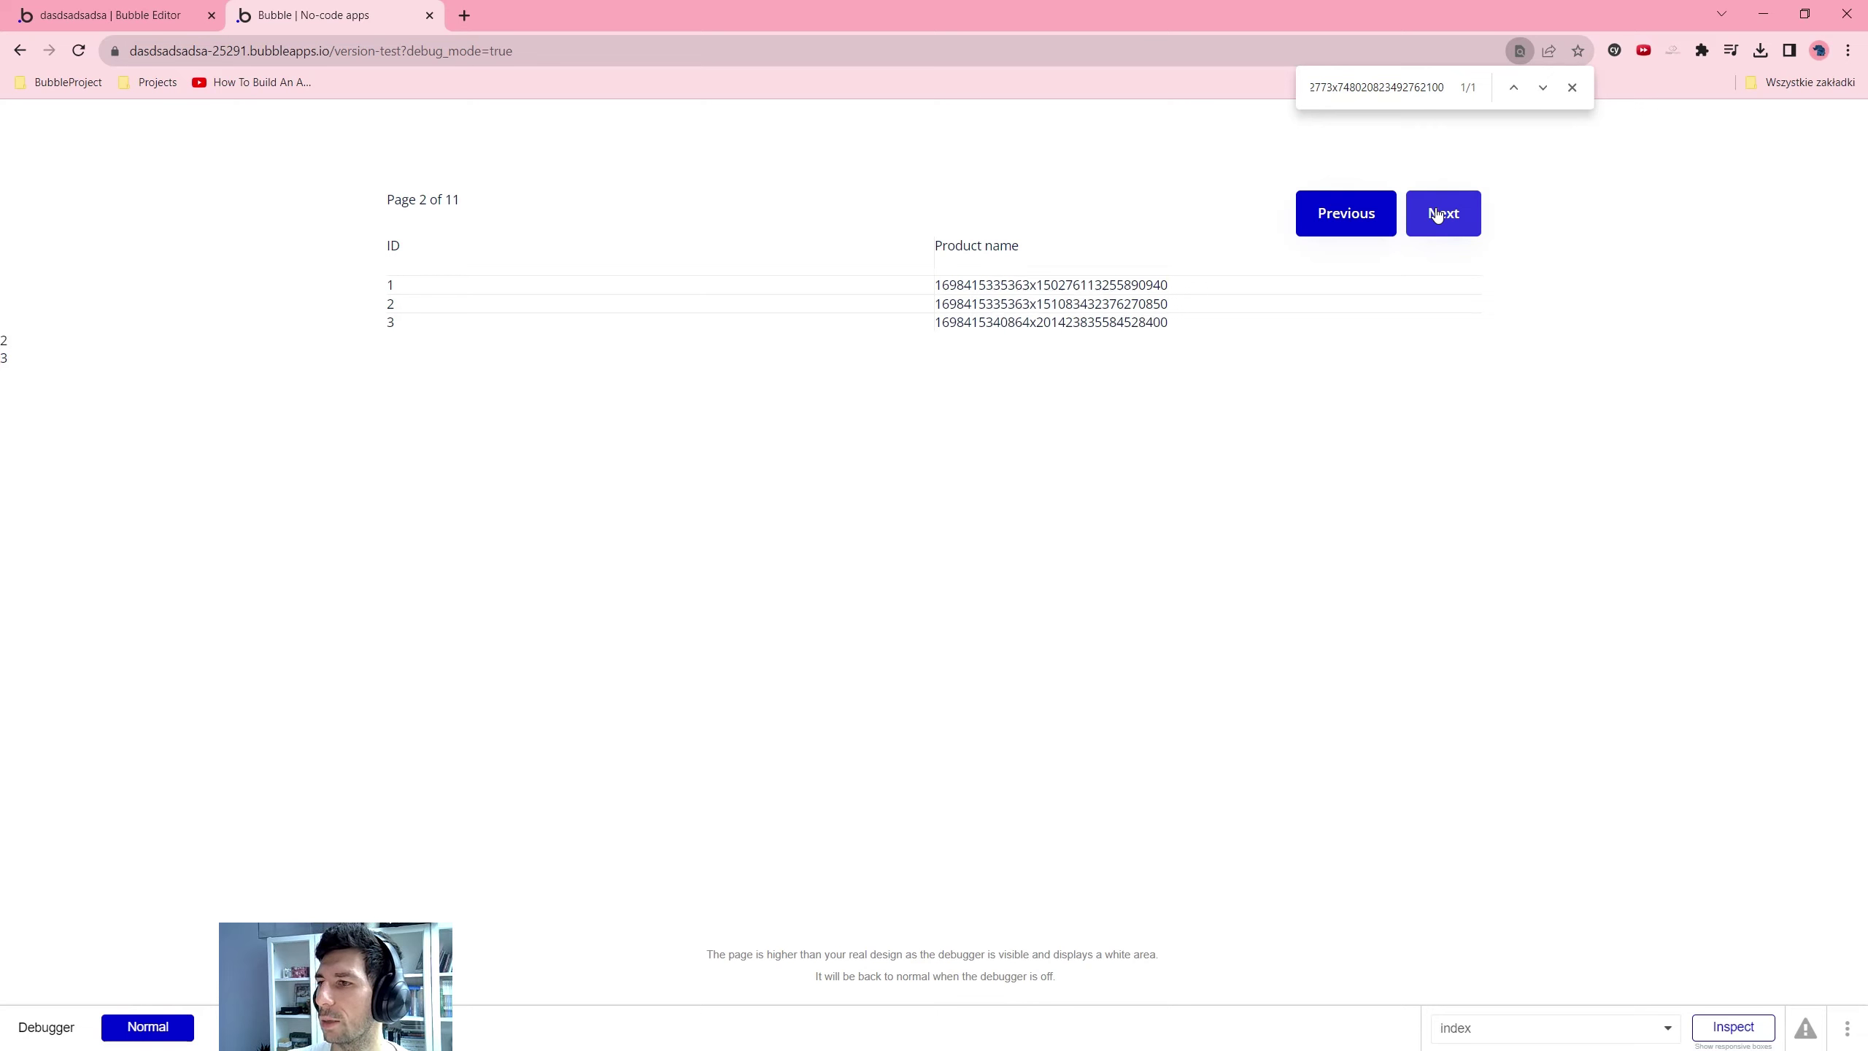
key(ctrl+f)
click(1357, 219)
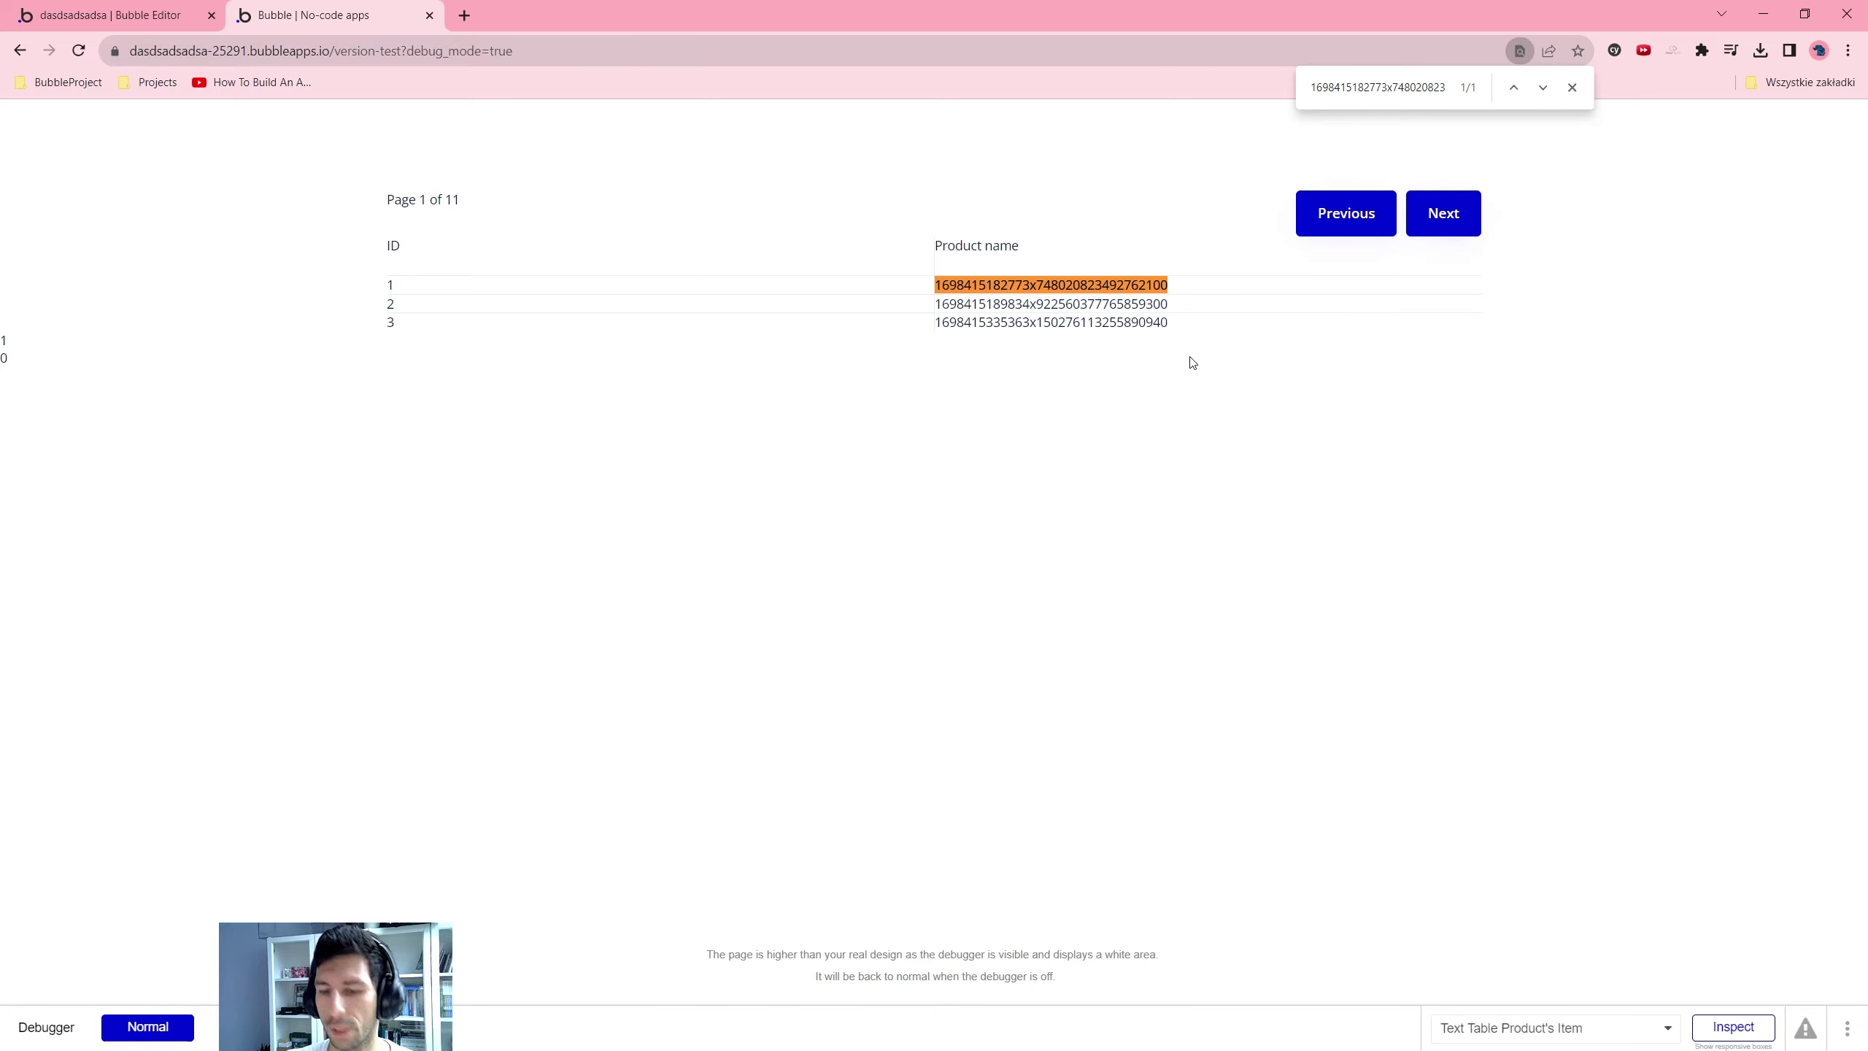
Search pages 1 and 2 of the product table for the third product's unique id, then return to page 1
double_click(1136, 324)
key(ctrl+c)
key(ctrl+f)
key(ctrl+v)
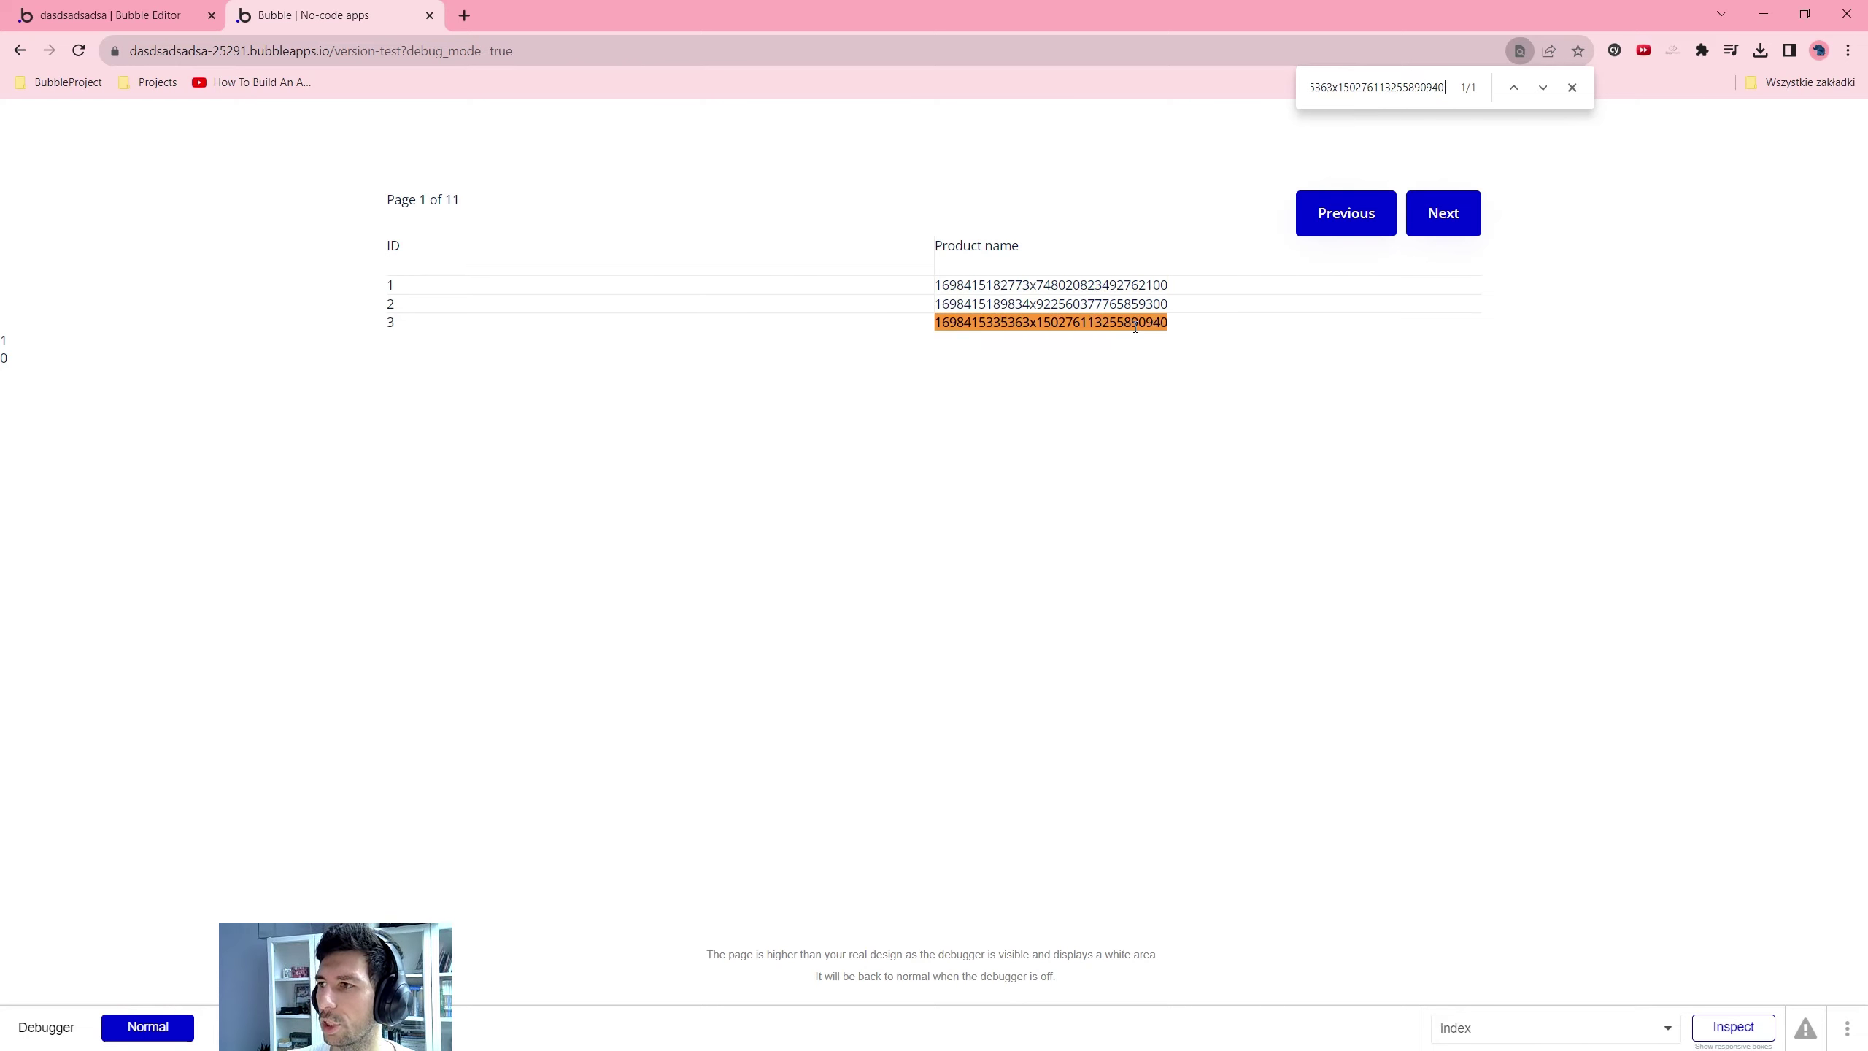
click(1460, 216)
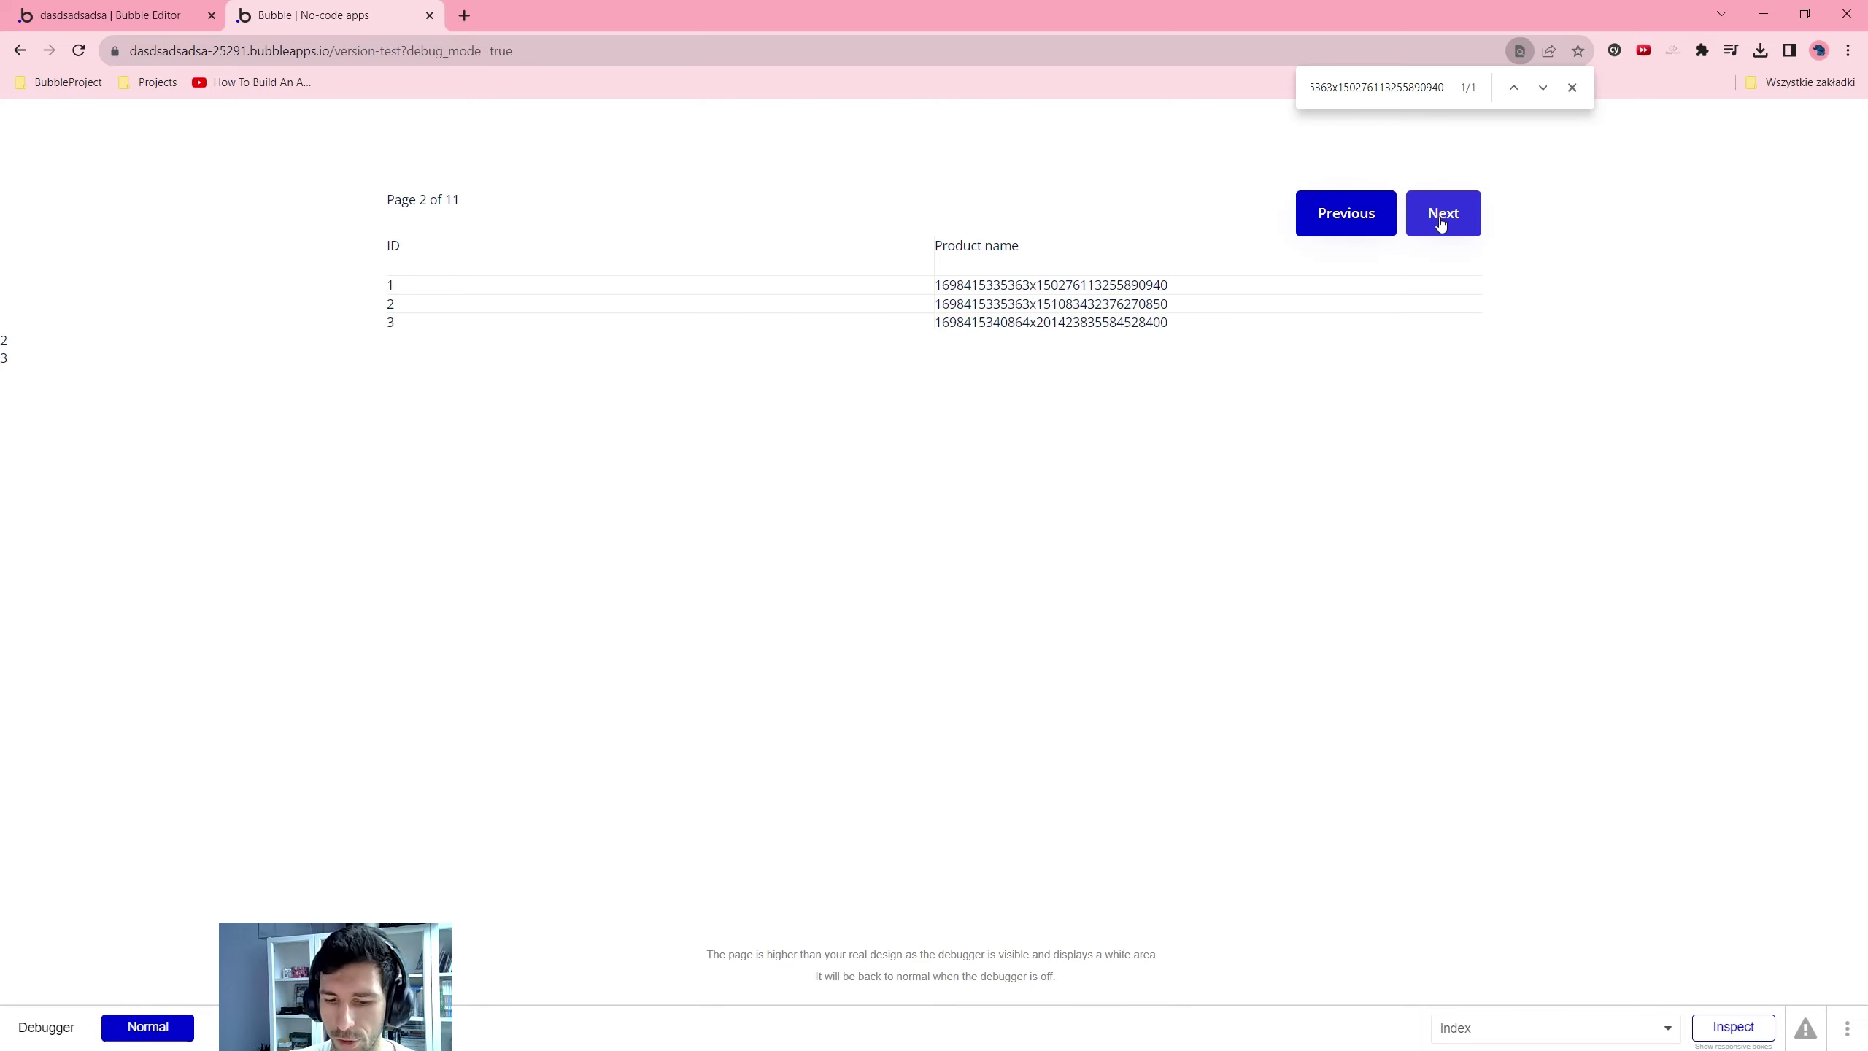
key(ctrl+f)
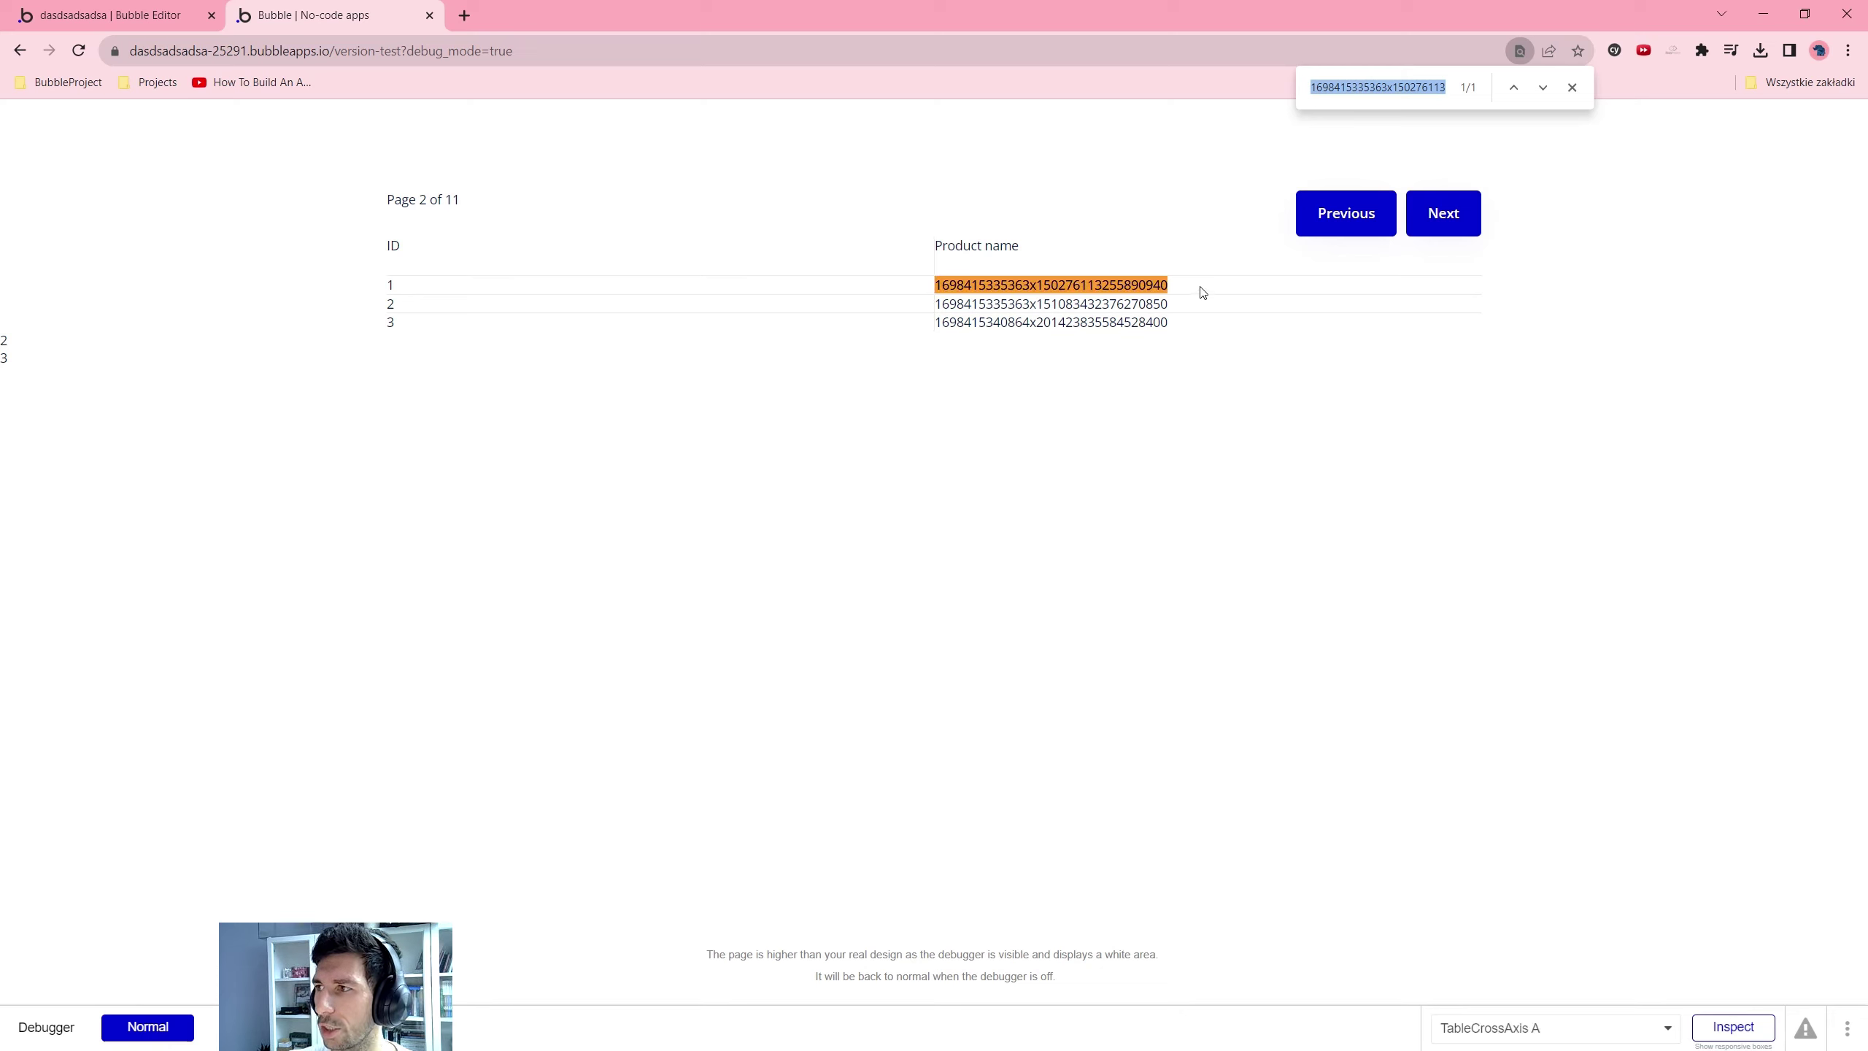
click(1330, 221)
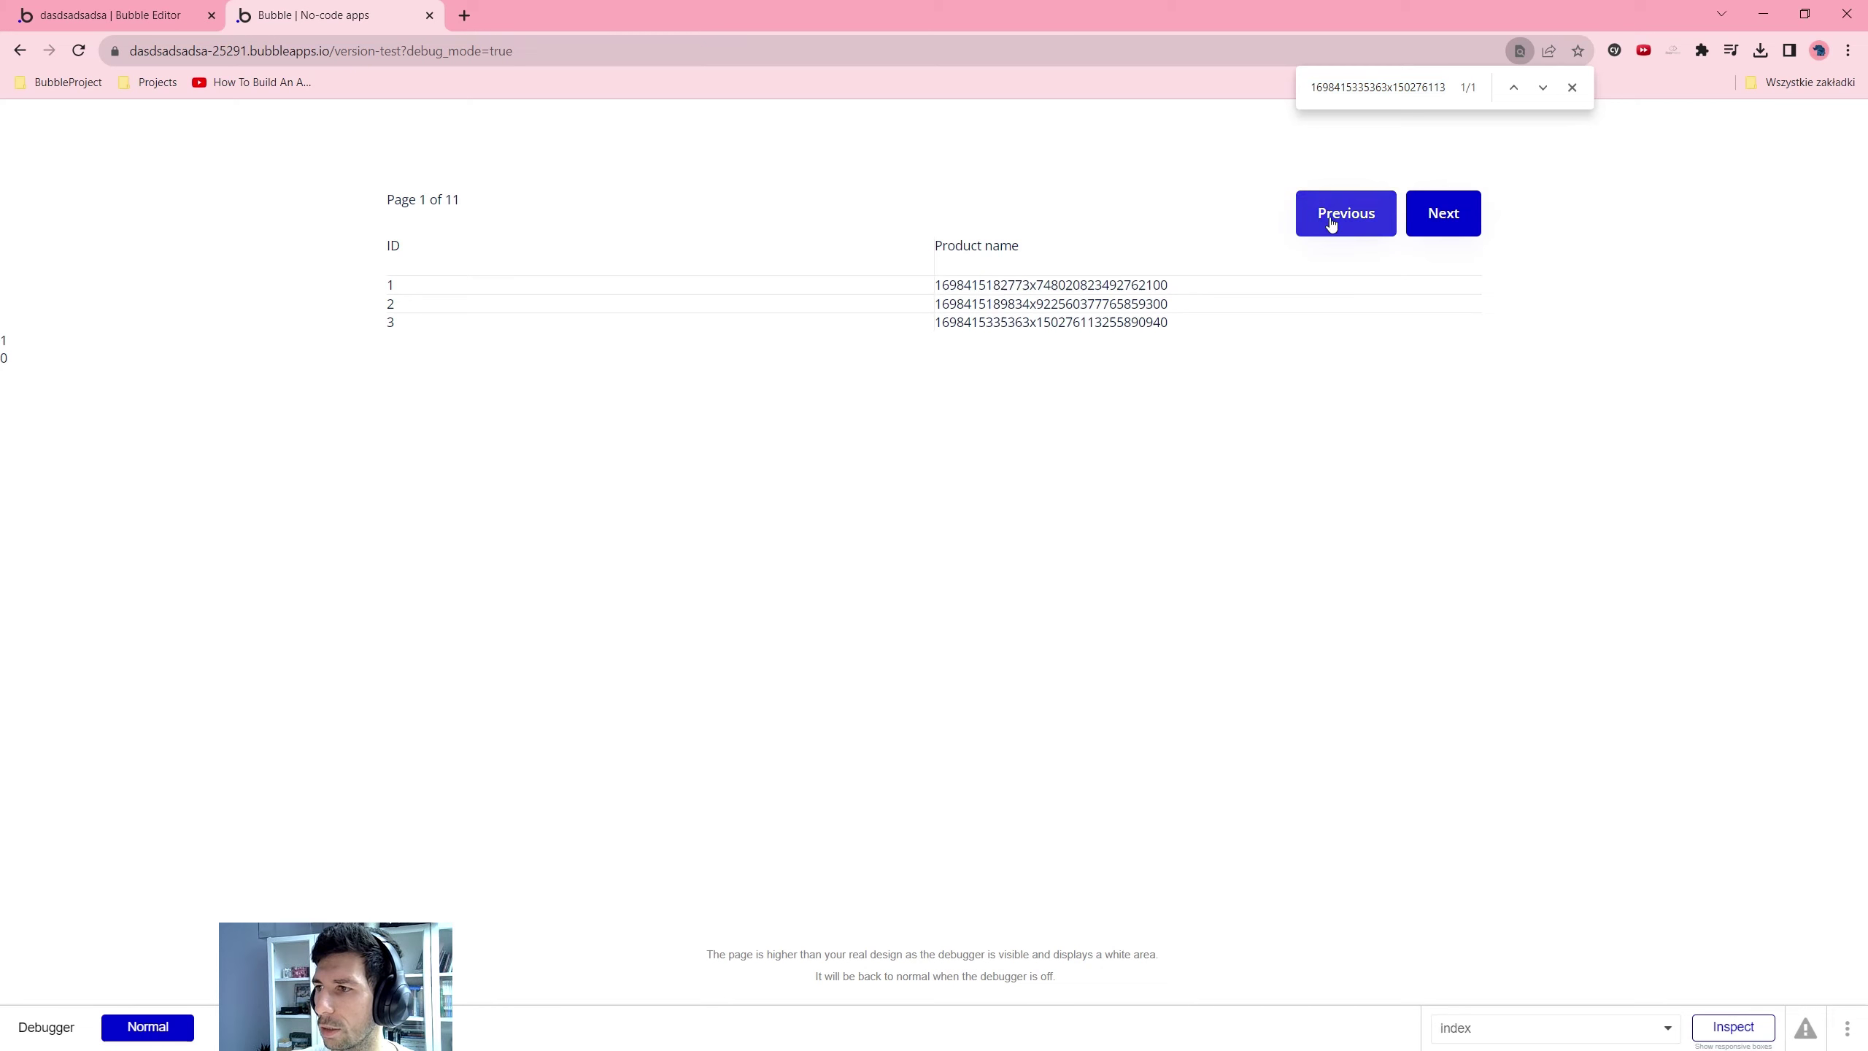
Repeat the find for the third product's unique id on page 1 and on page 2, ending back on page 1
double_click(1072, 322)
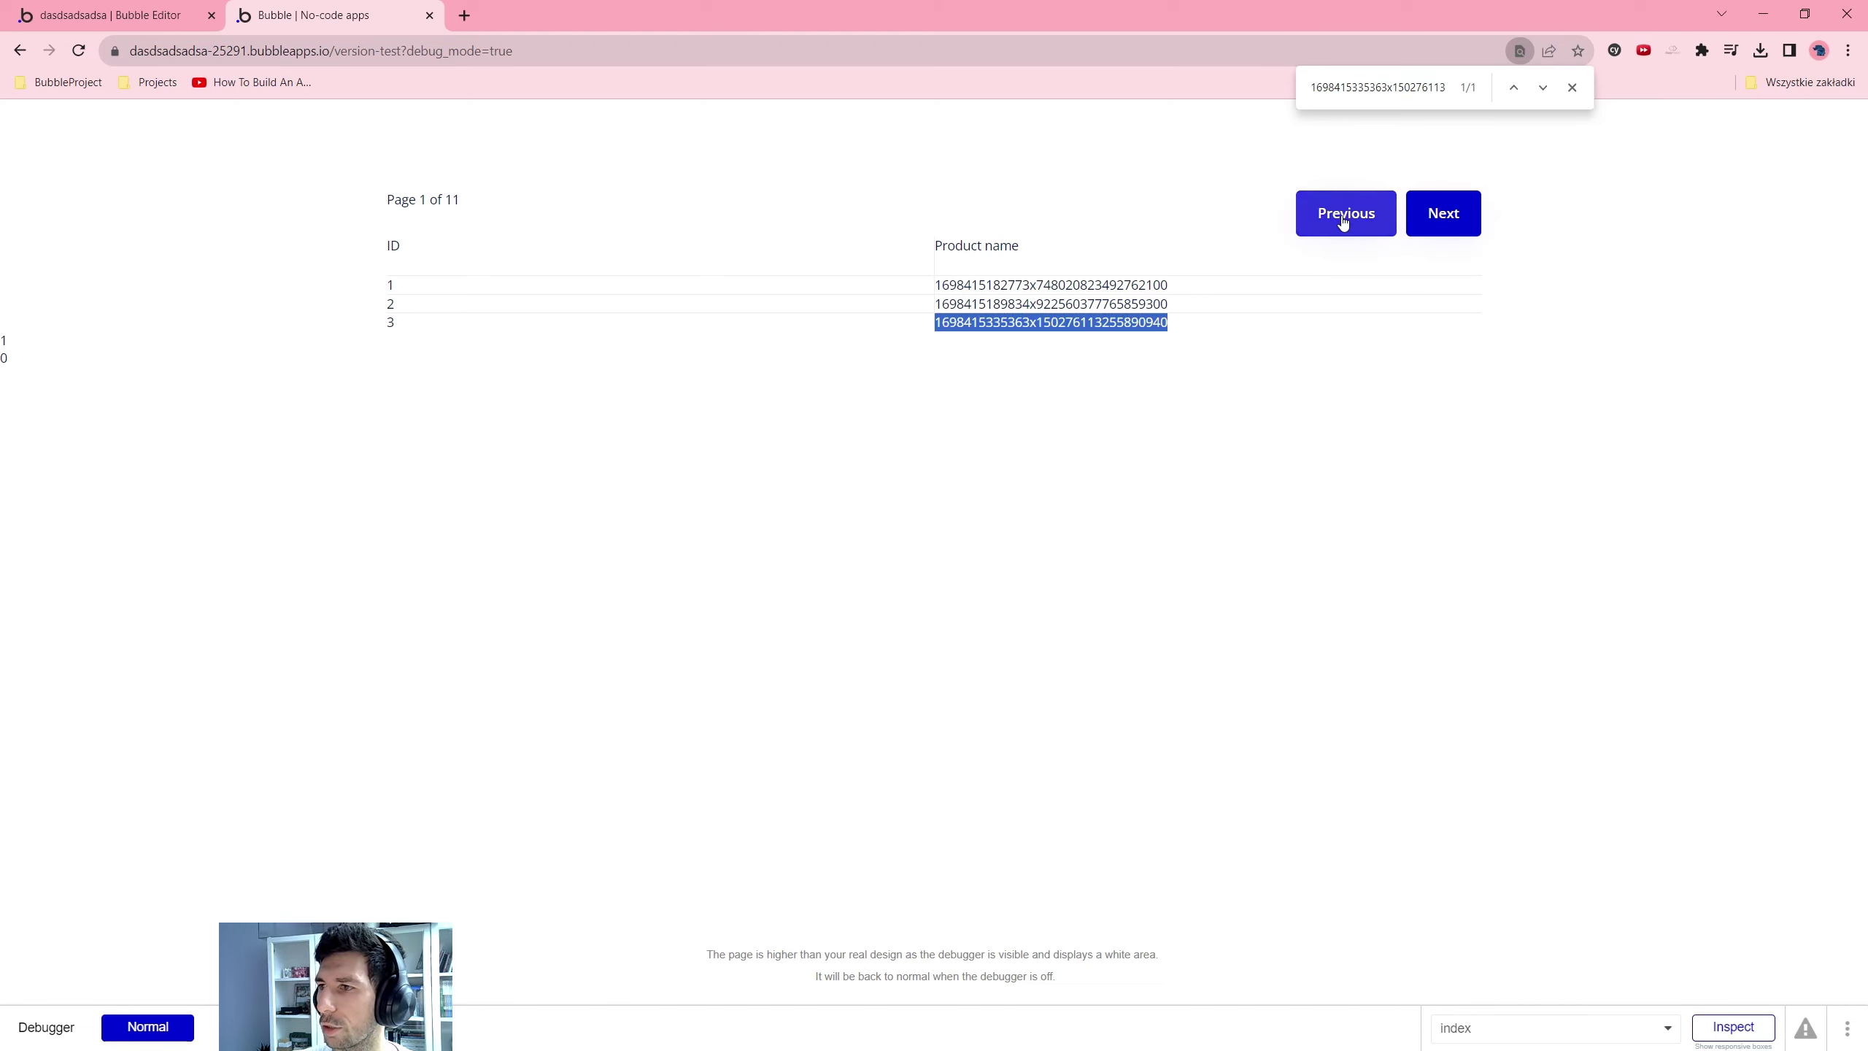
click(1146, 326)
double_click(1091, 323)
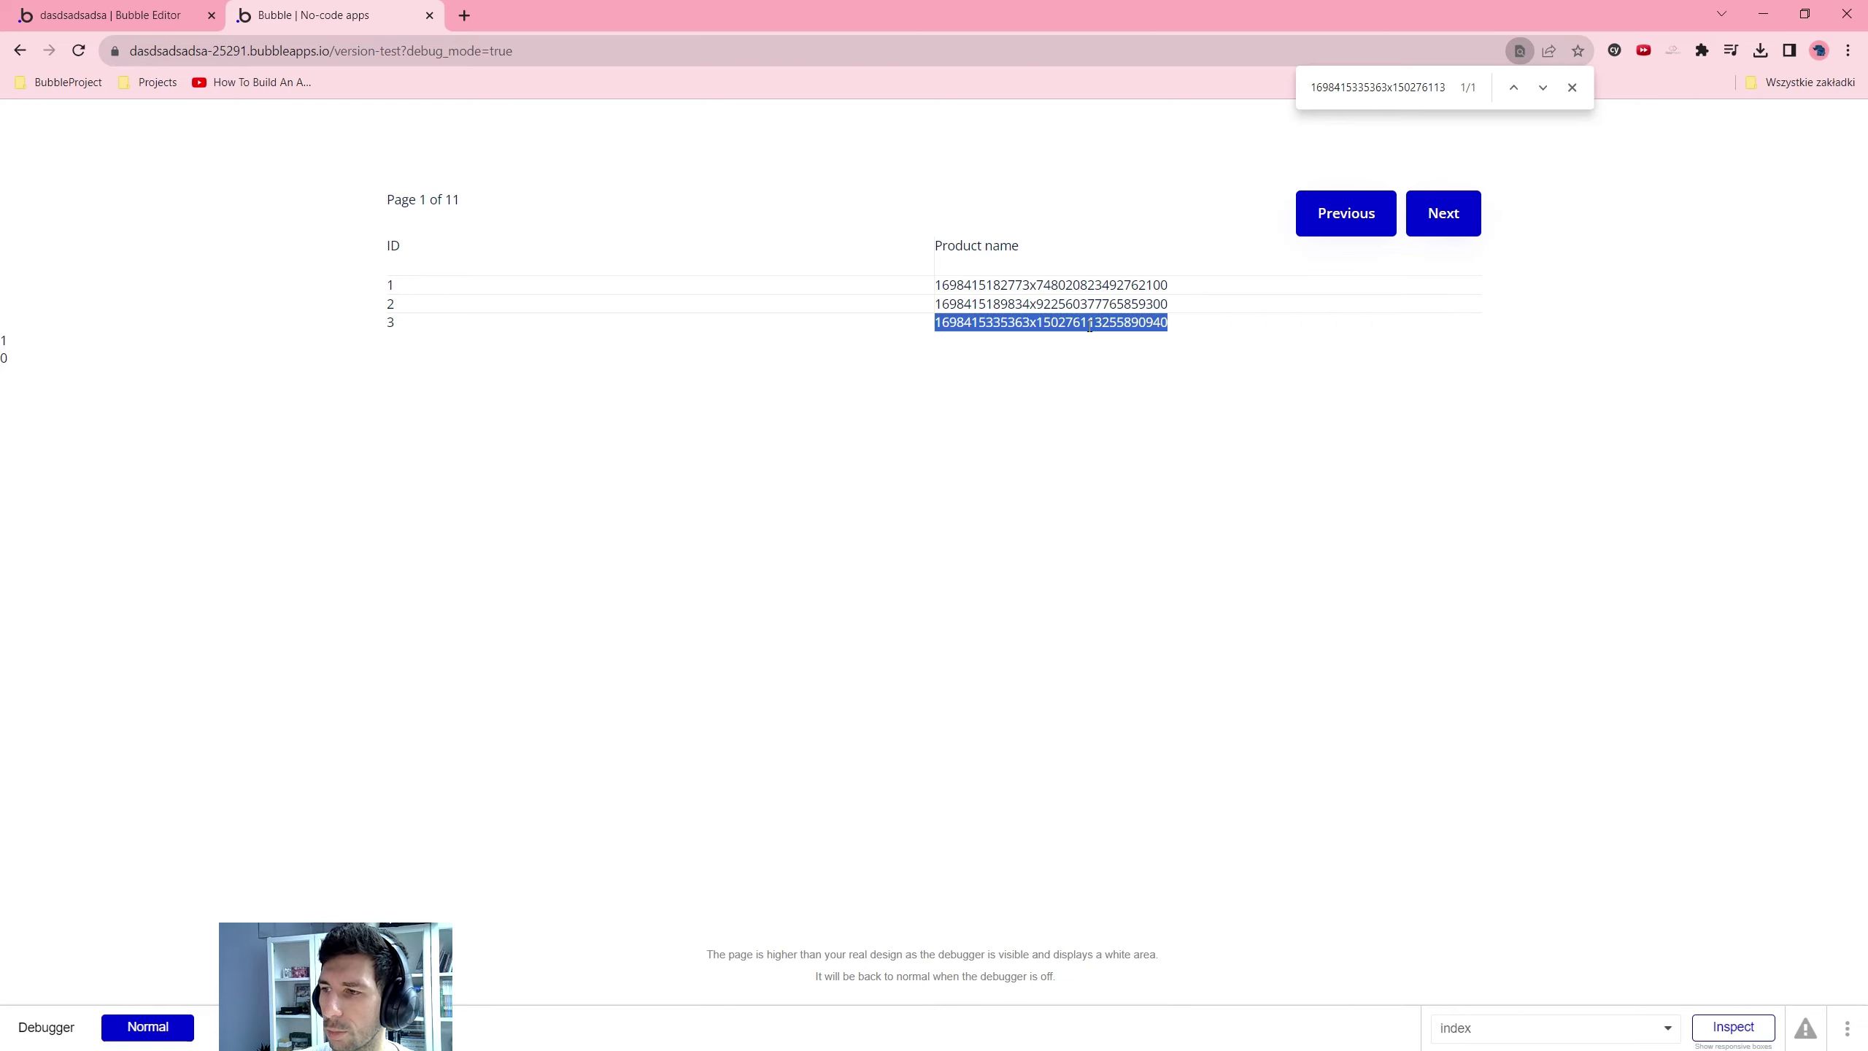
key(ctrl+f)
key(Return)
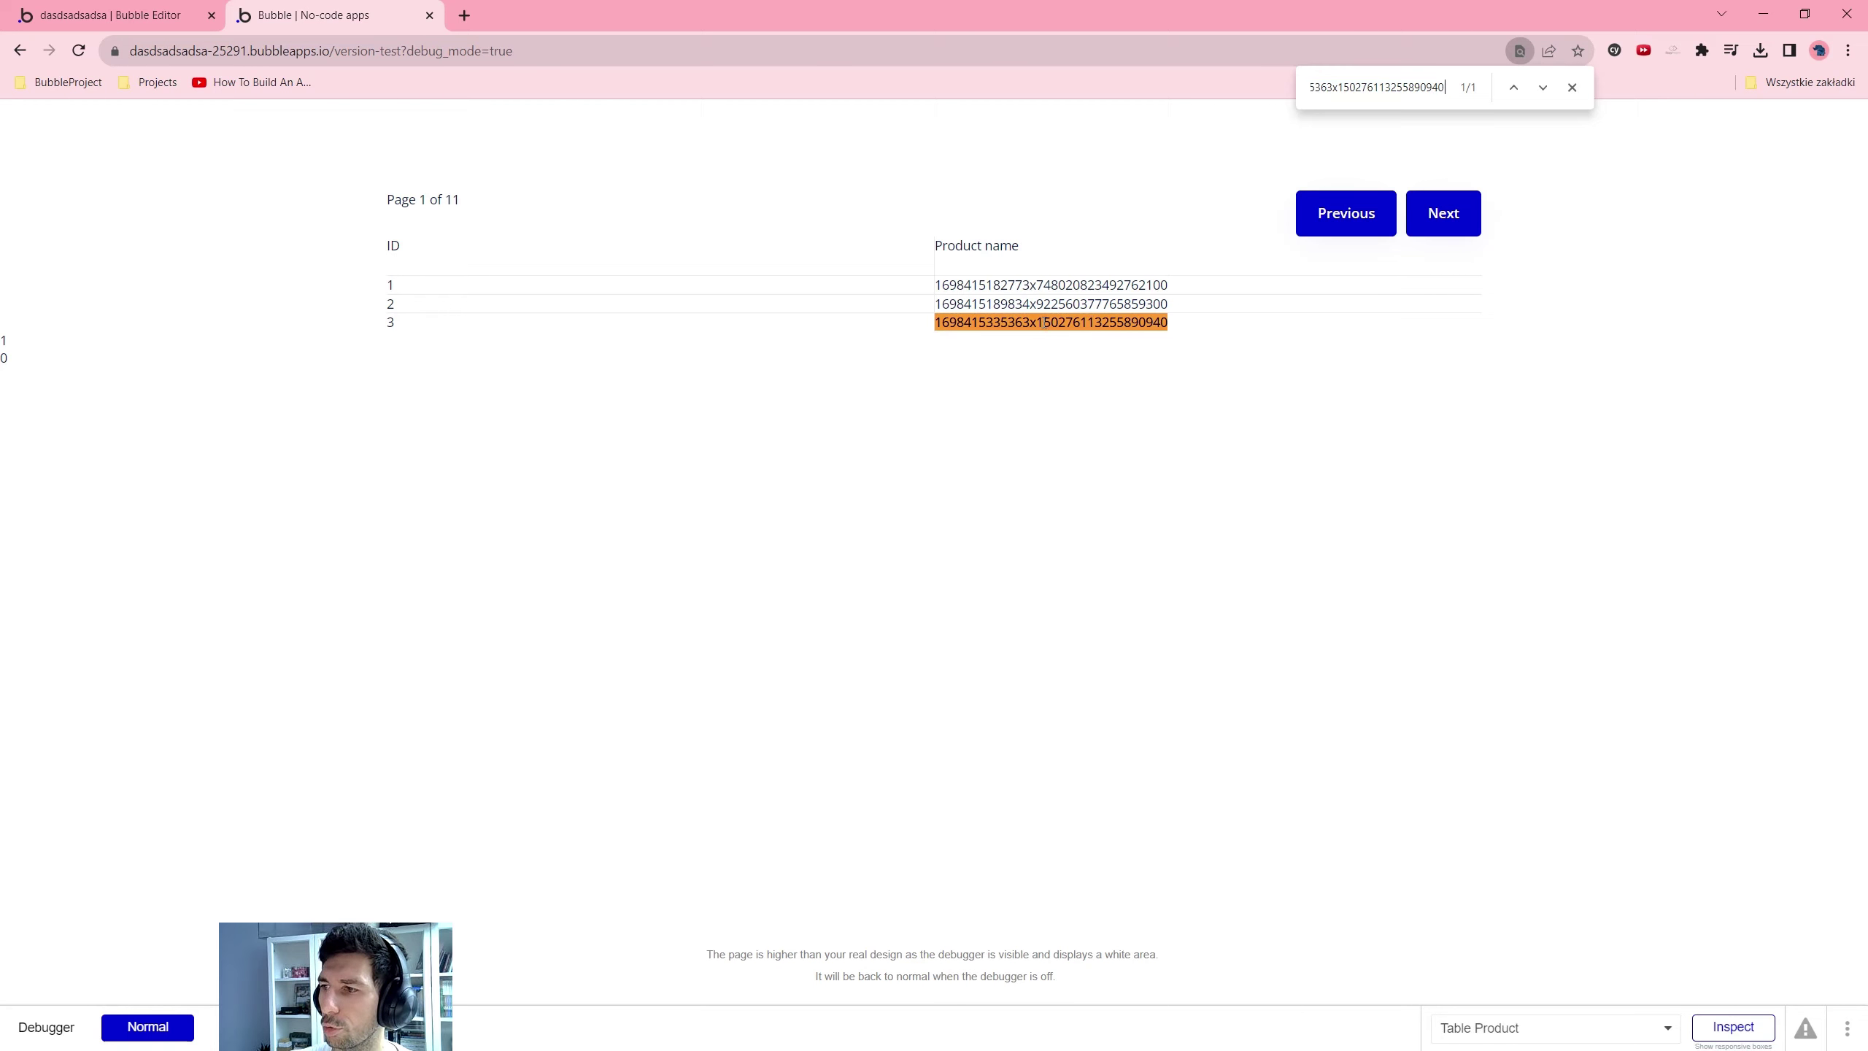
click(1462, 221)
key(ctrl+f)
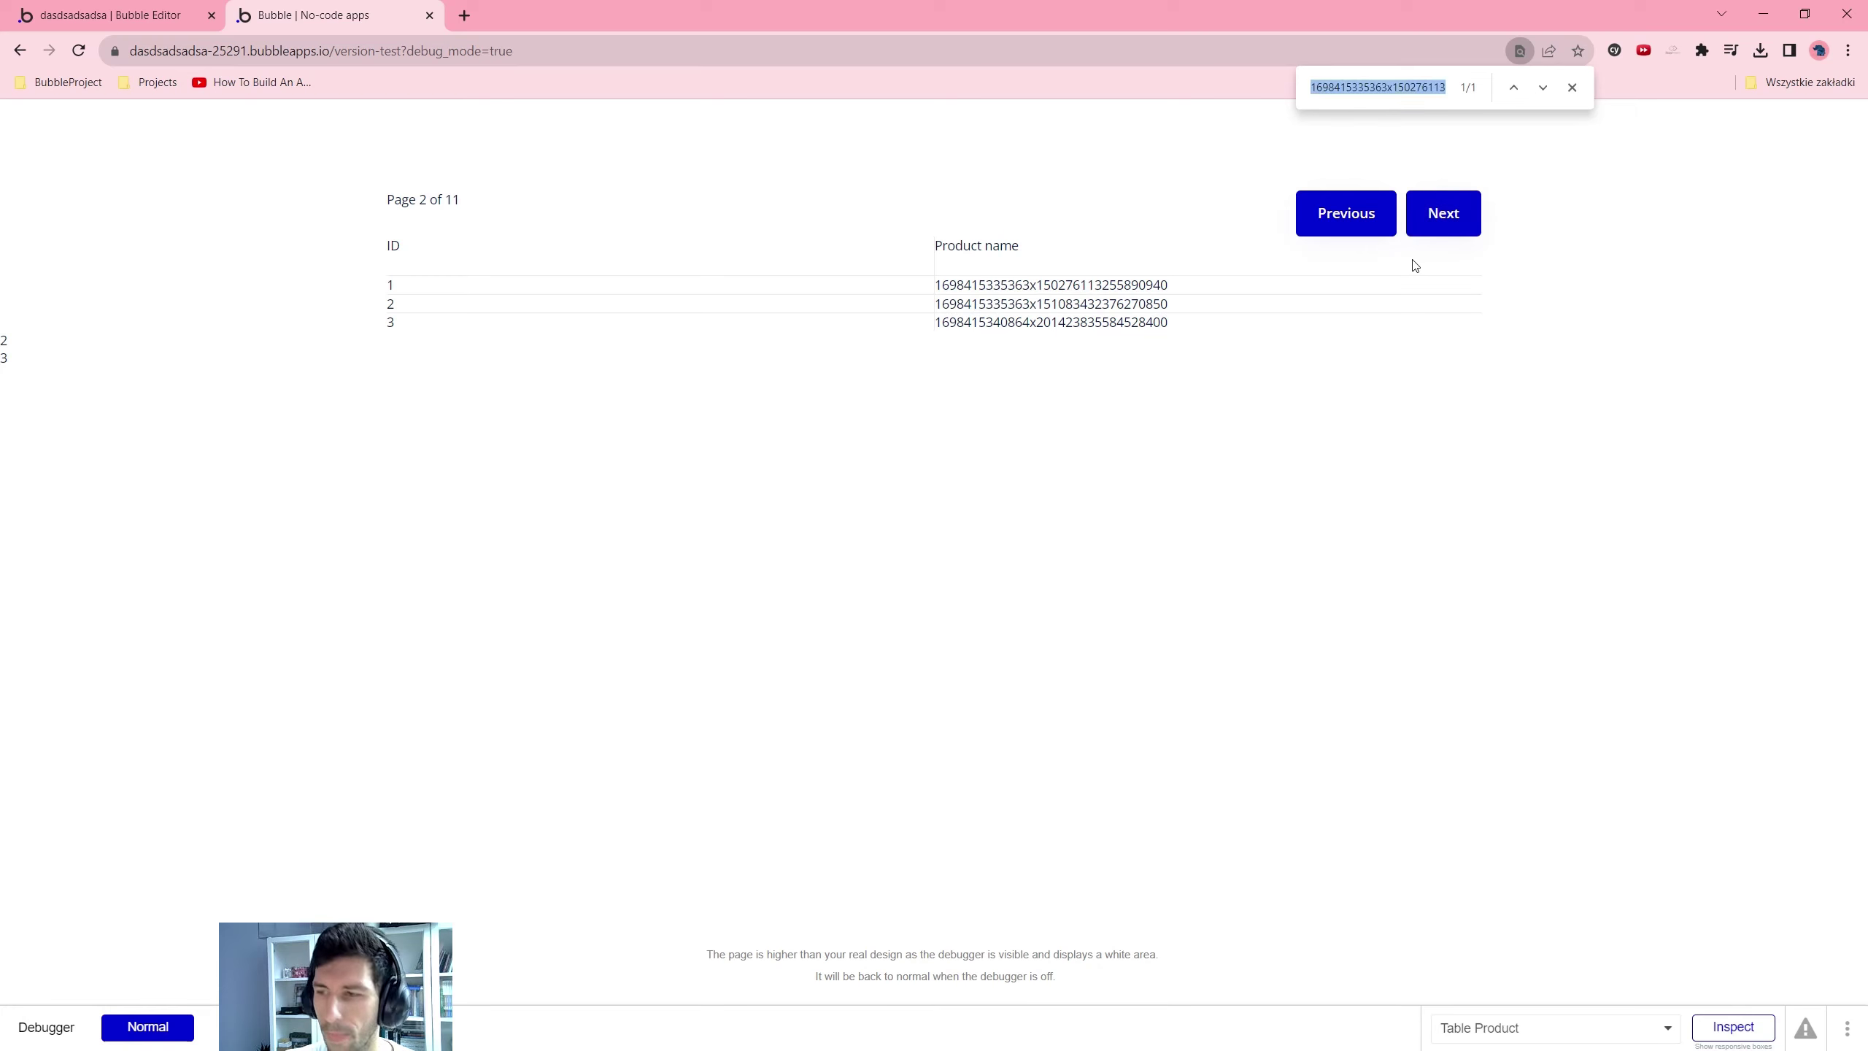
key(Return)
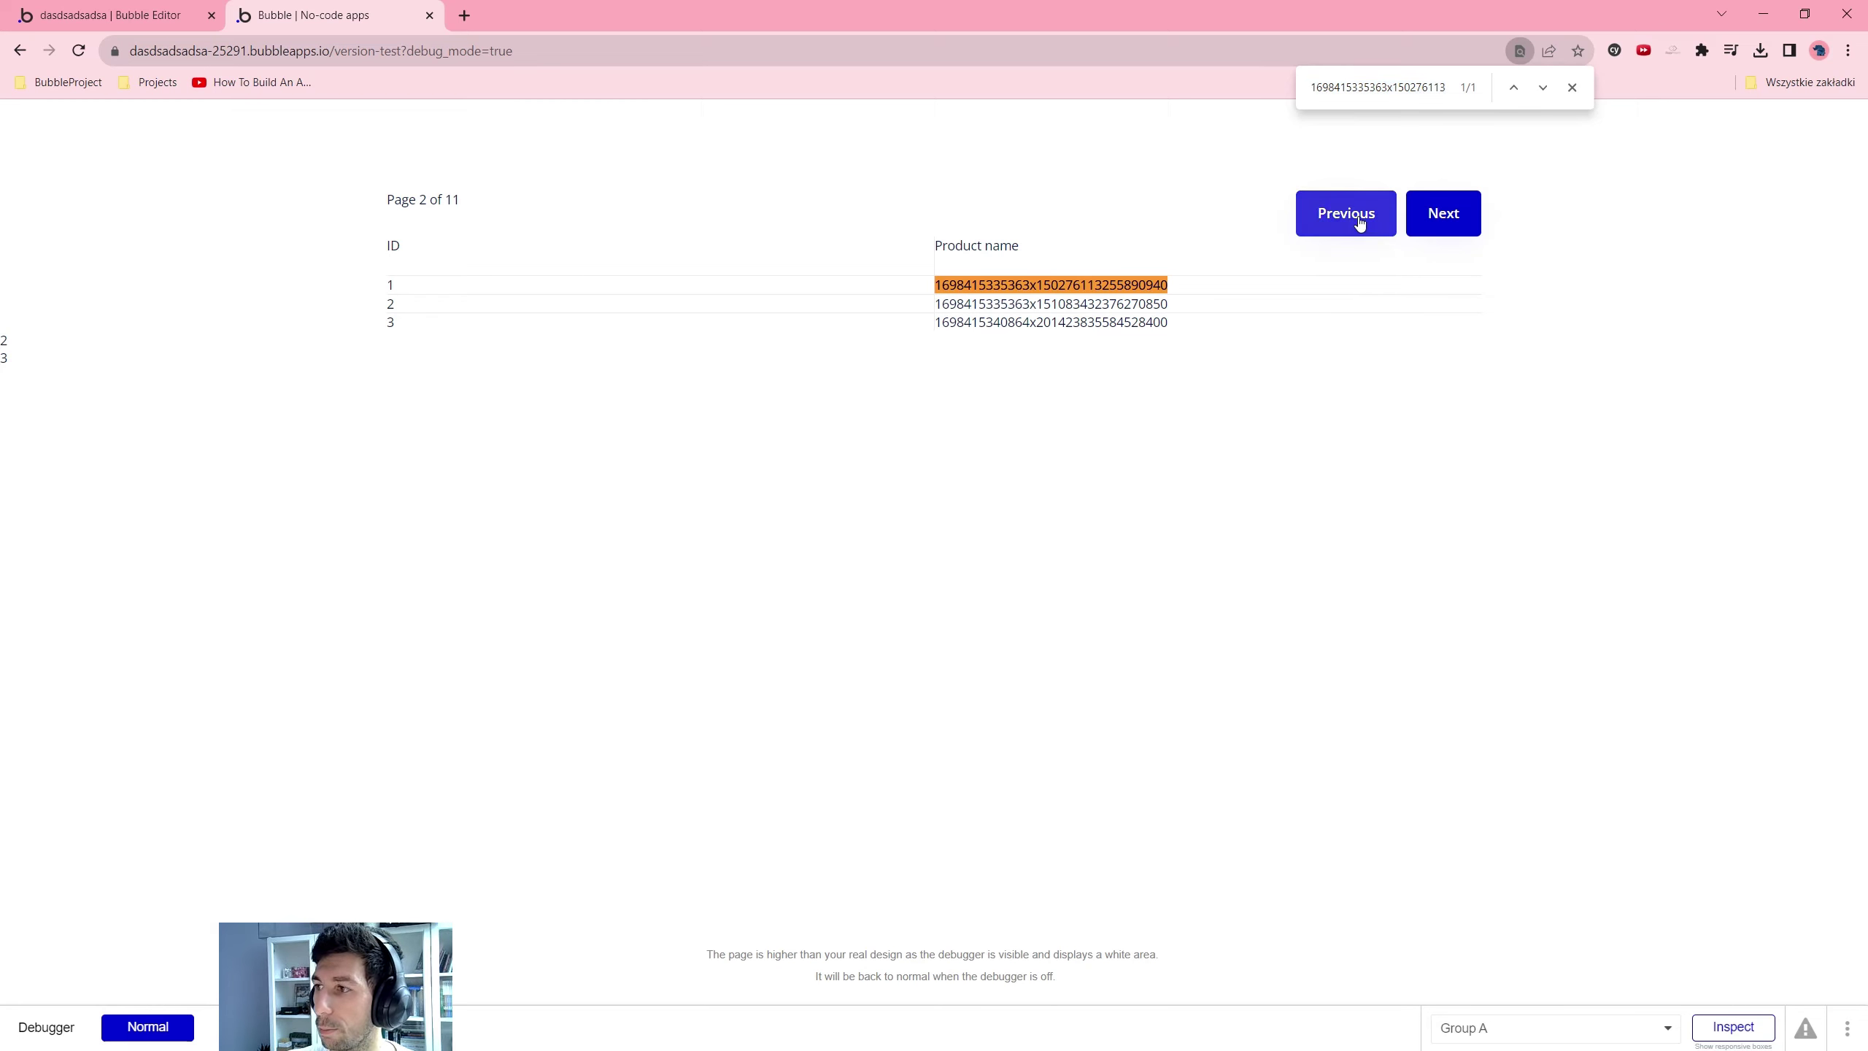
click(1357, 220)
Switch to the Bubble editor and try adding +1 after Table Product's Items in the product table's data source
click(170, 16)
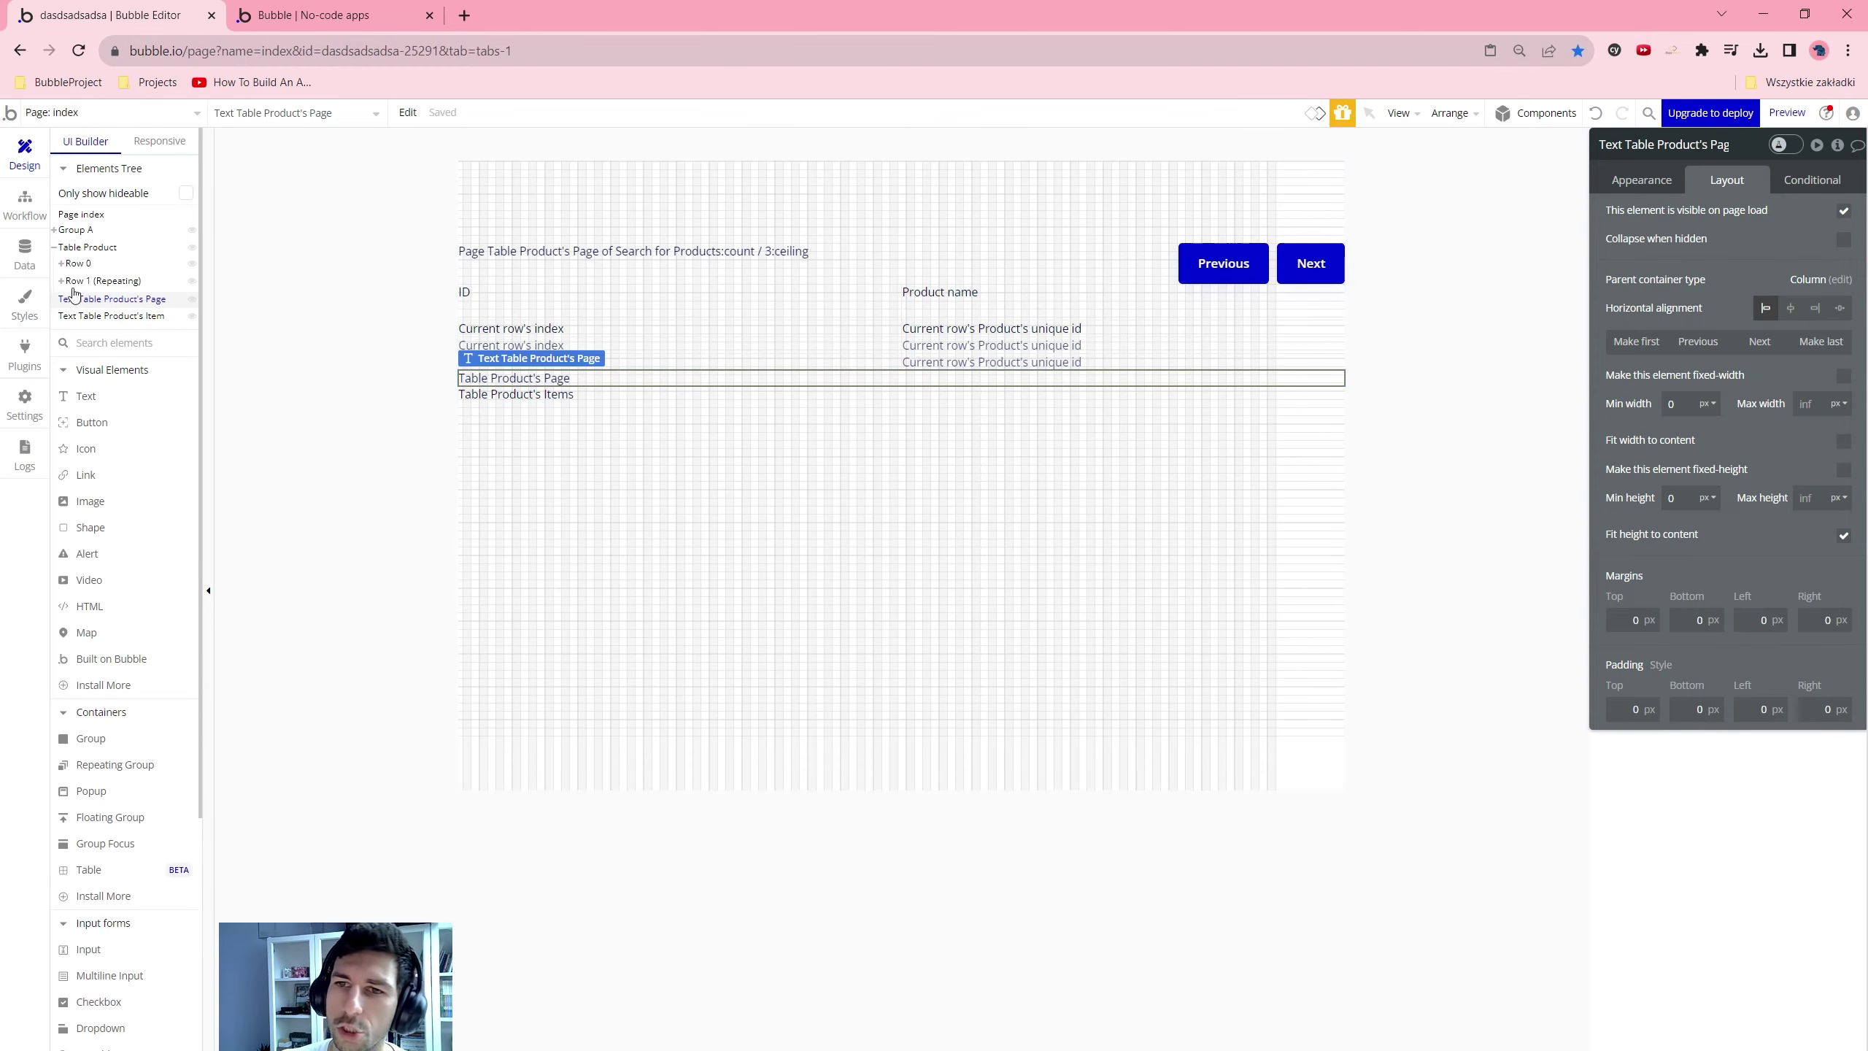
click(96, 248)
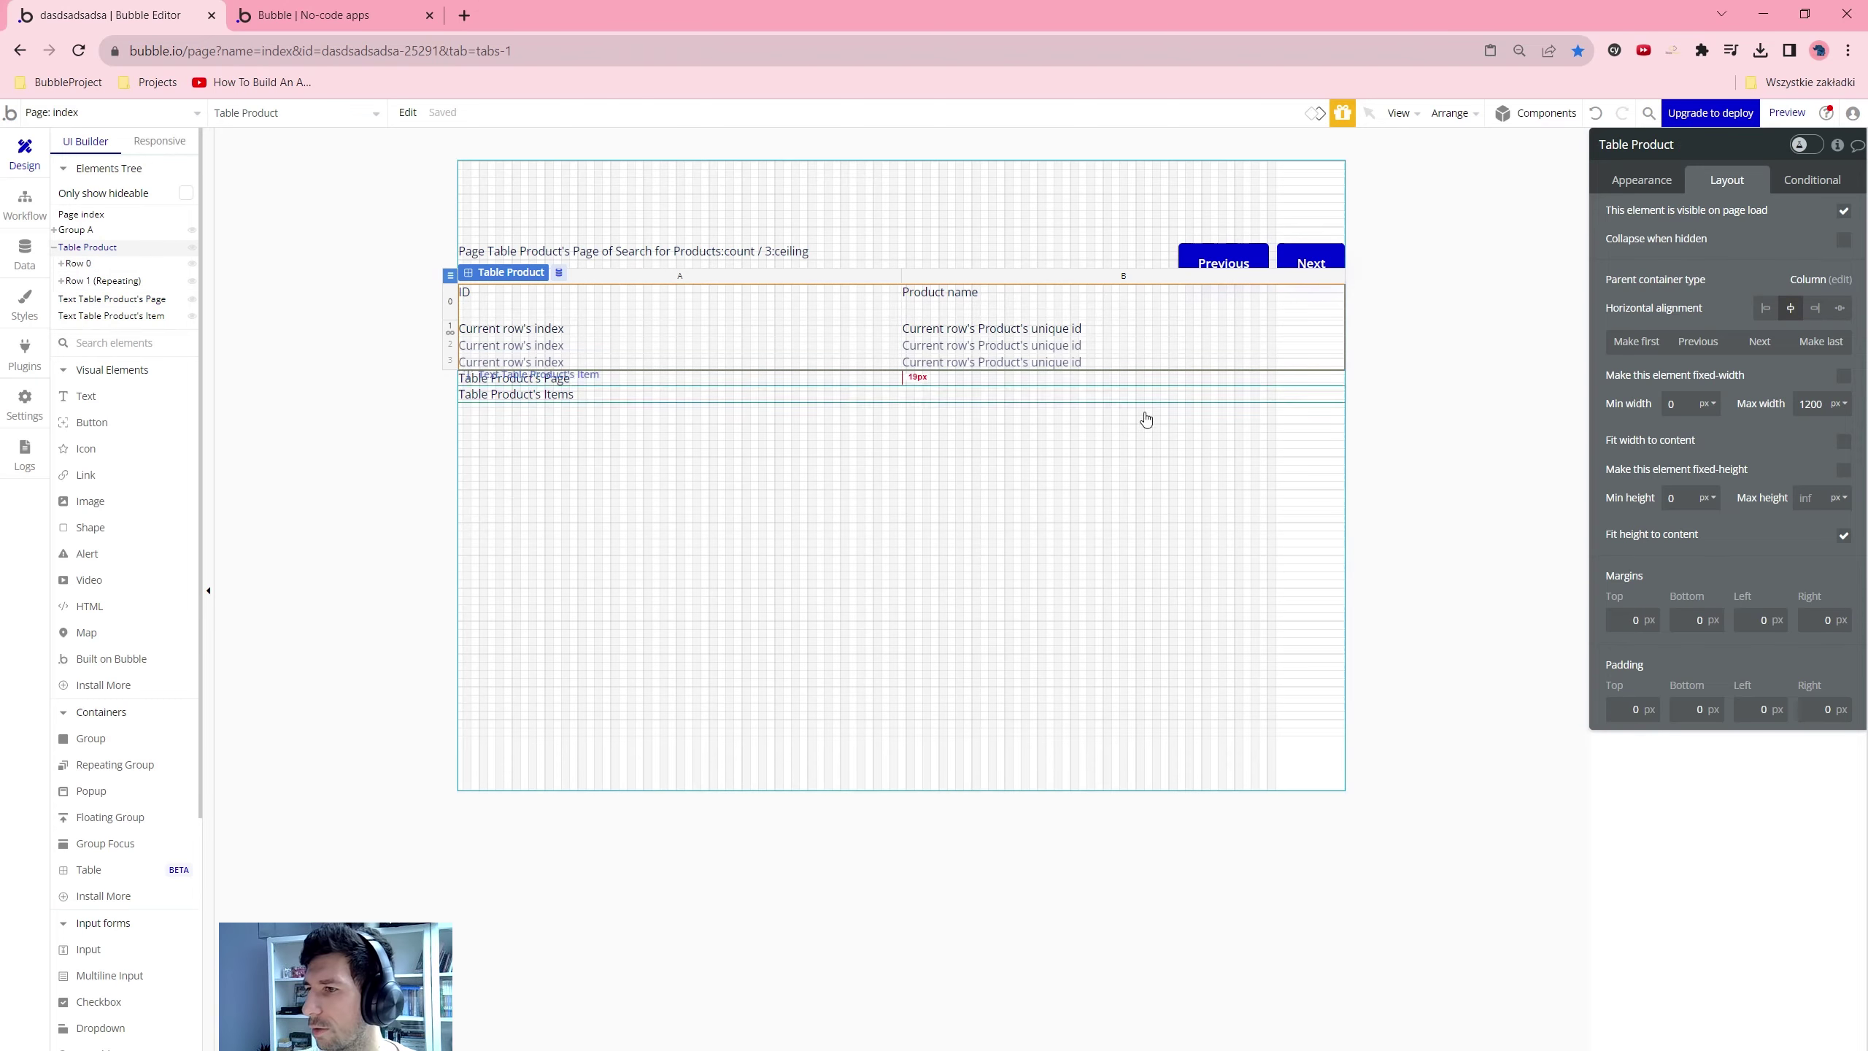
click(1651, 177)
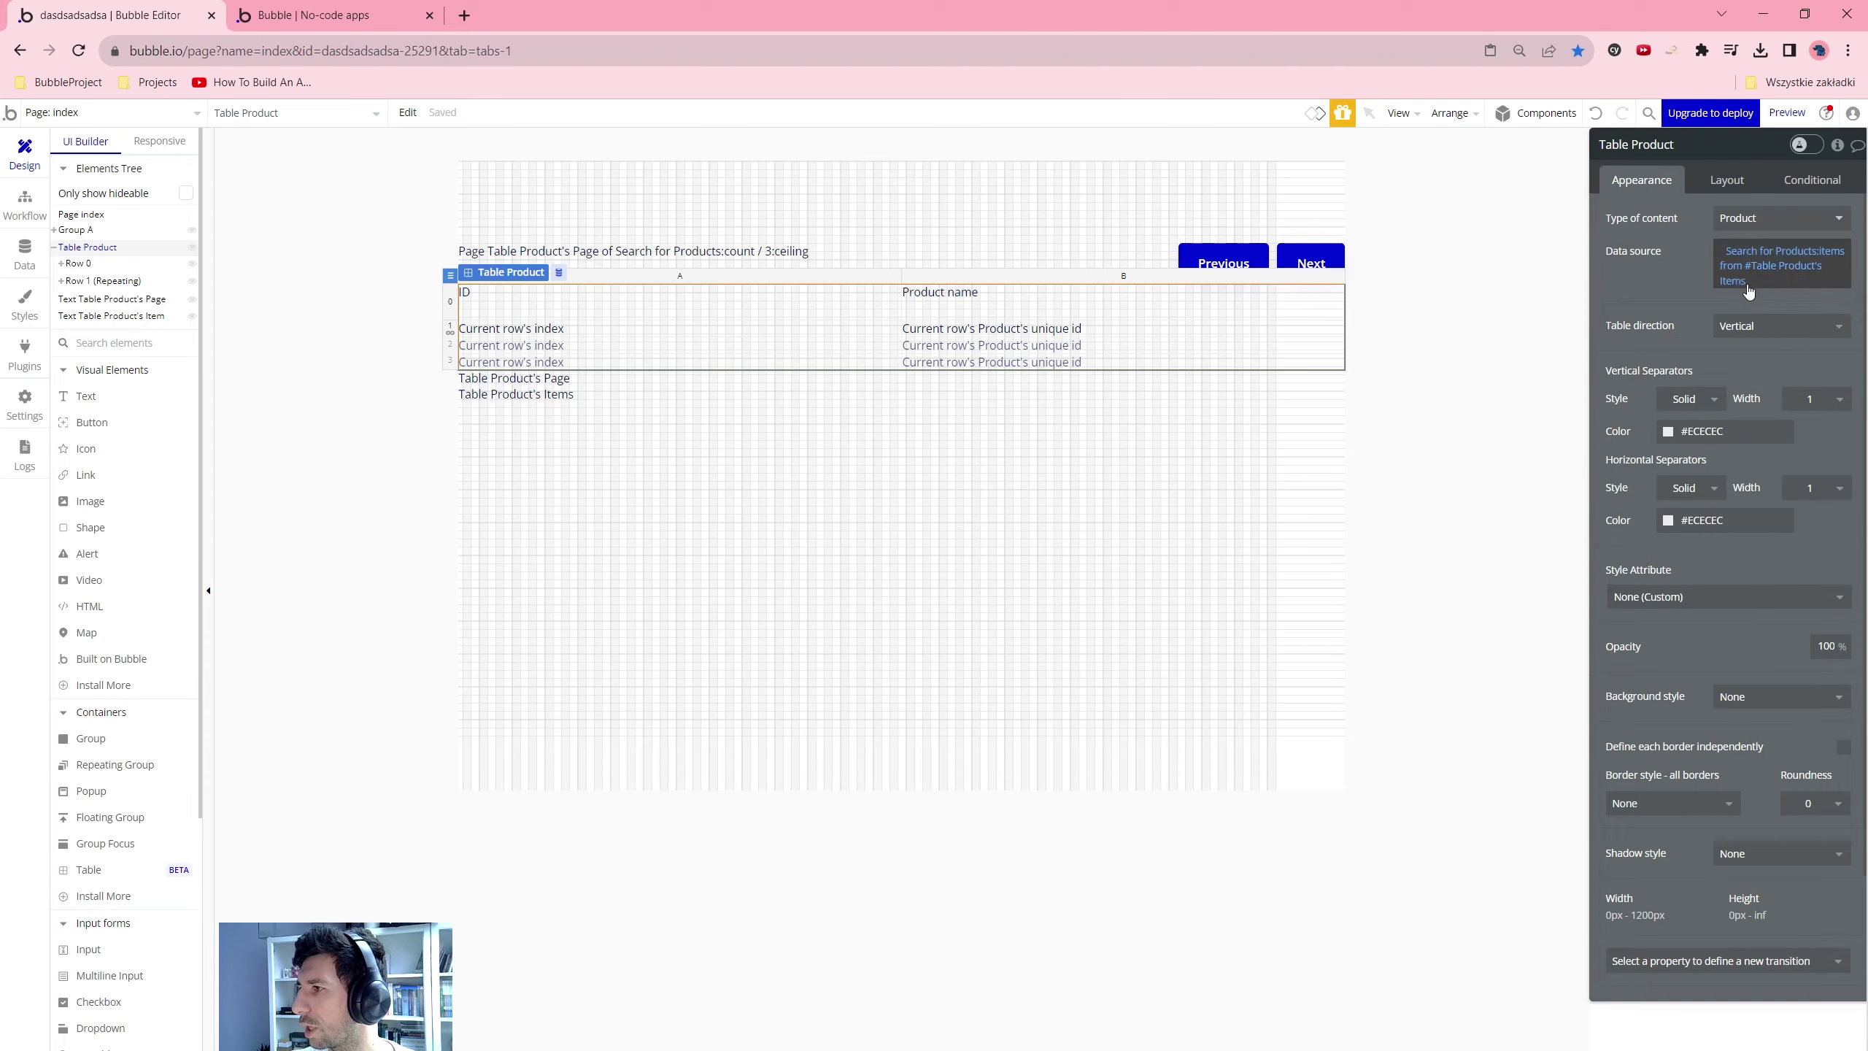
click(1798, 284)
click(1800, 283)
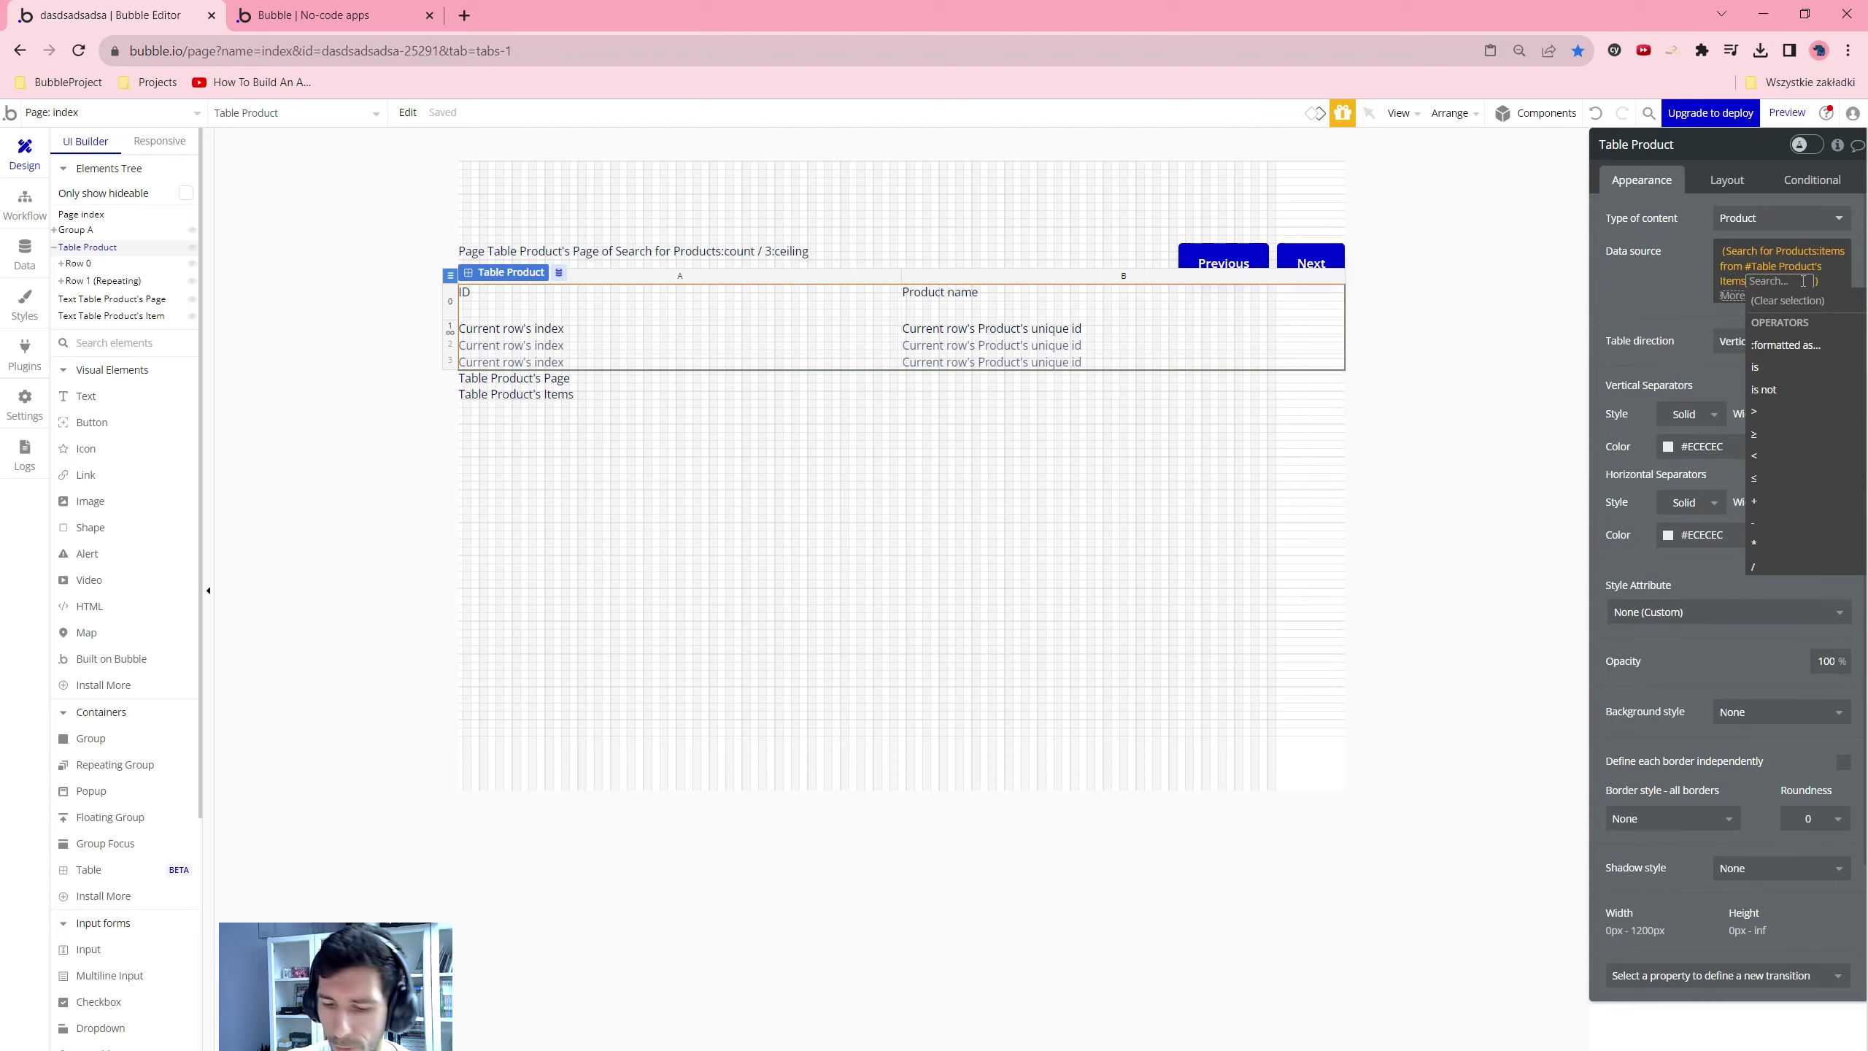
text(+1)
key(Tab)
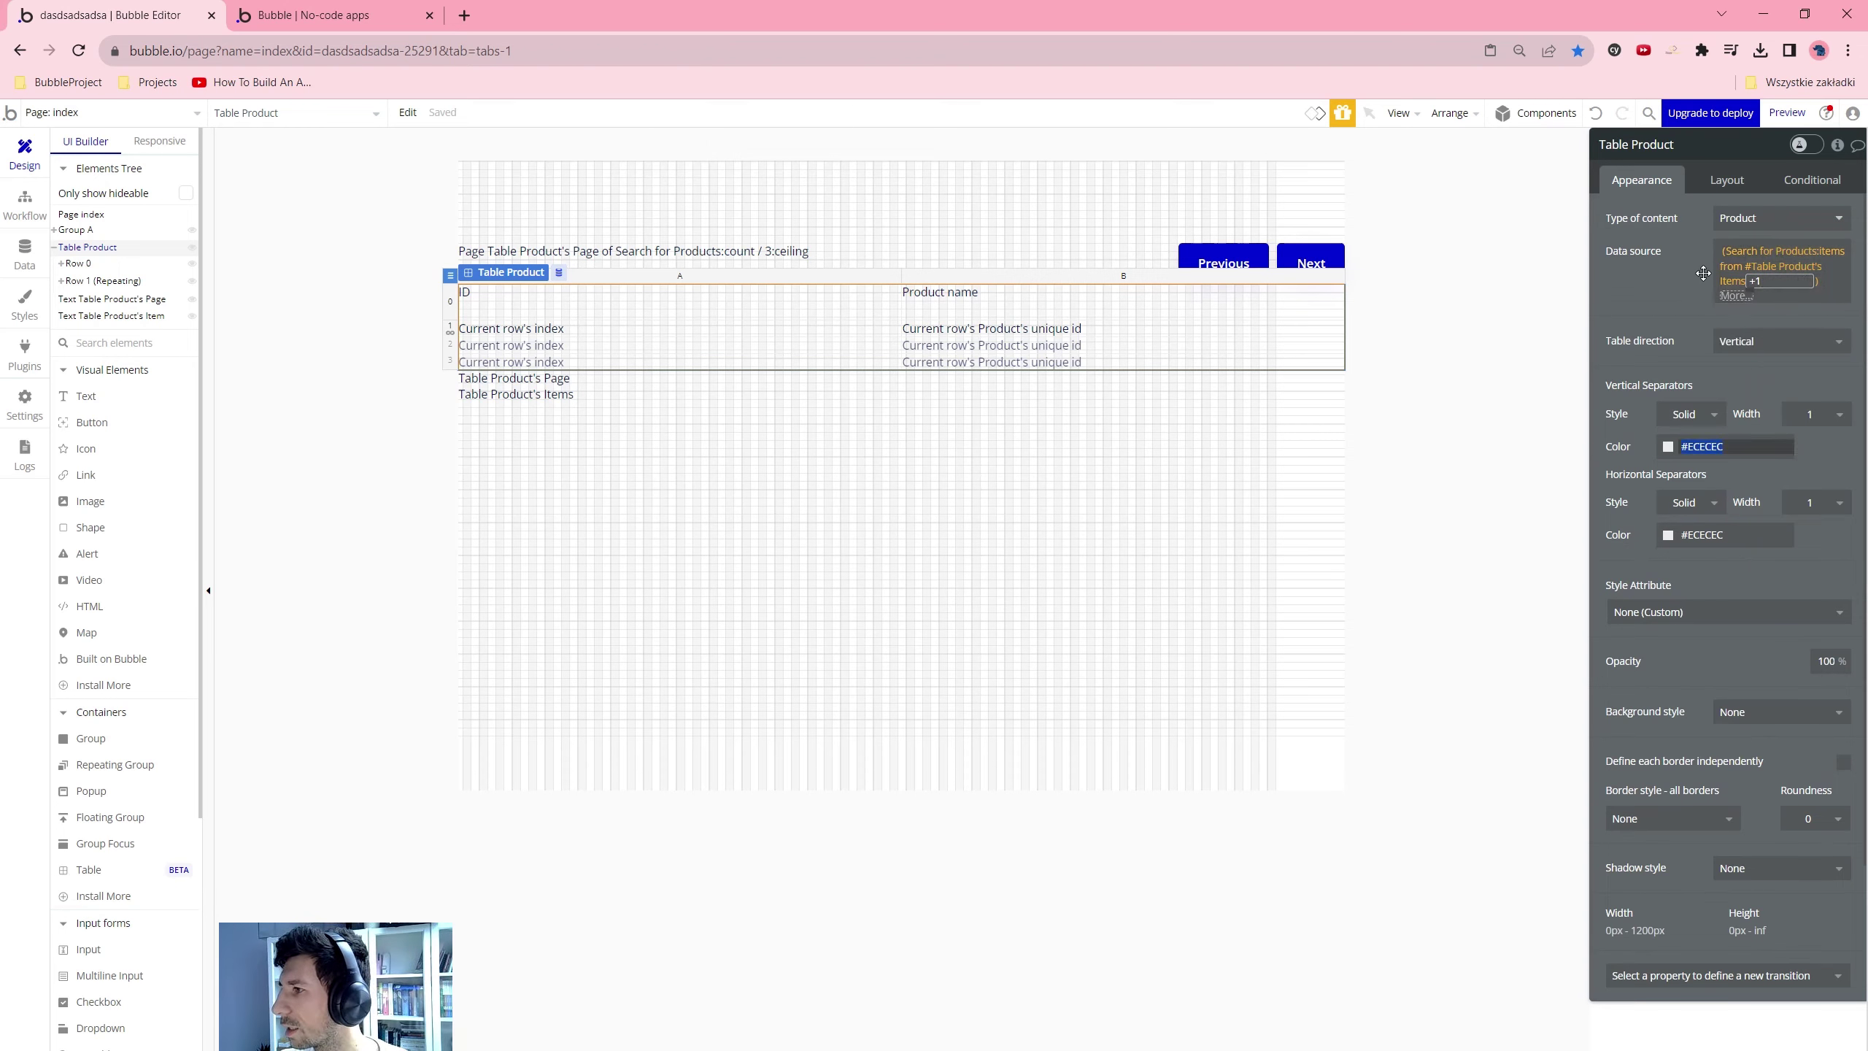
click(1690, 267)
click(1733, 288)
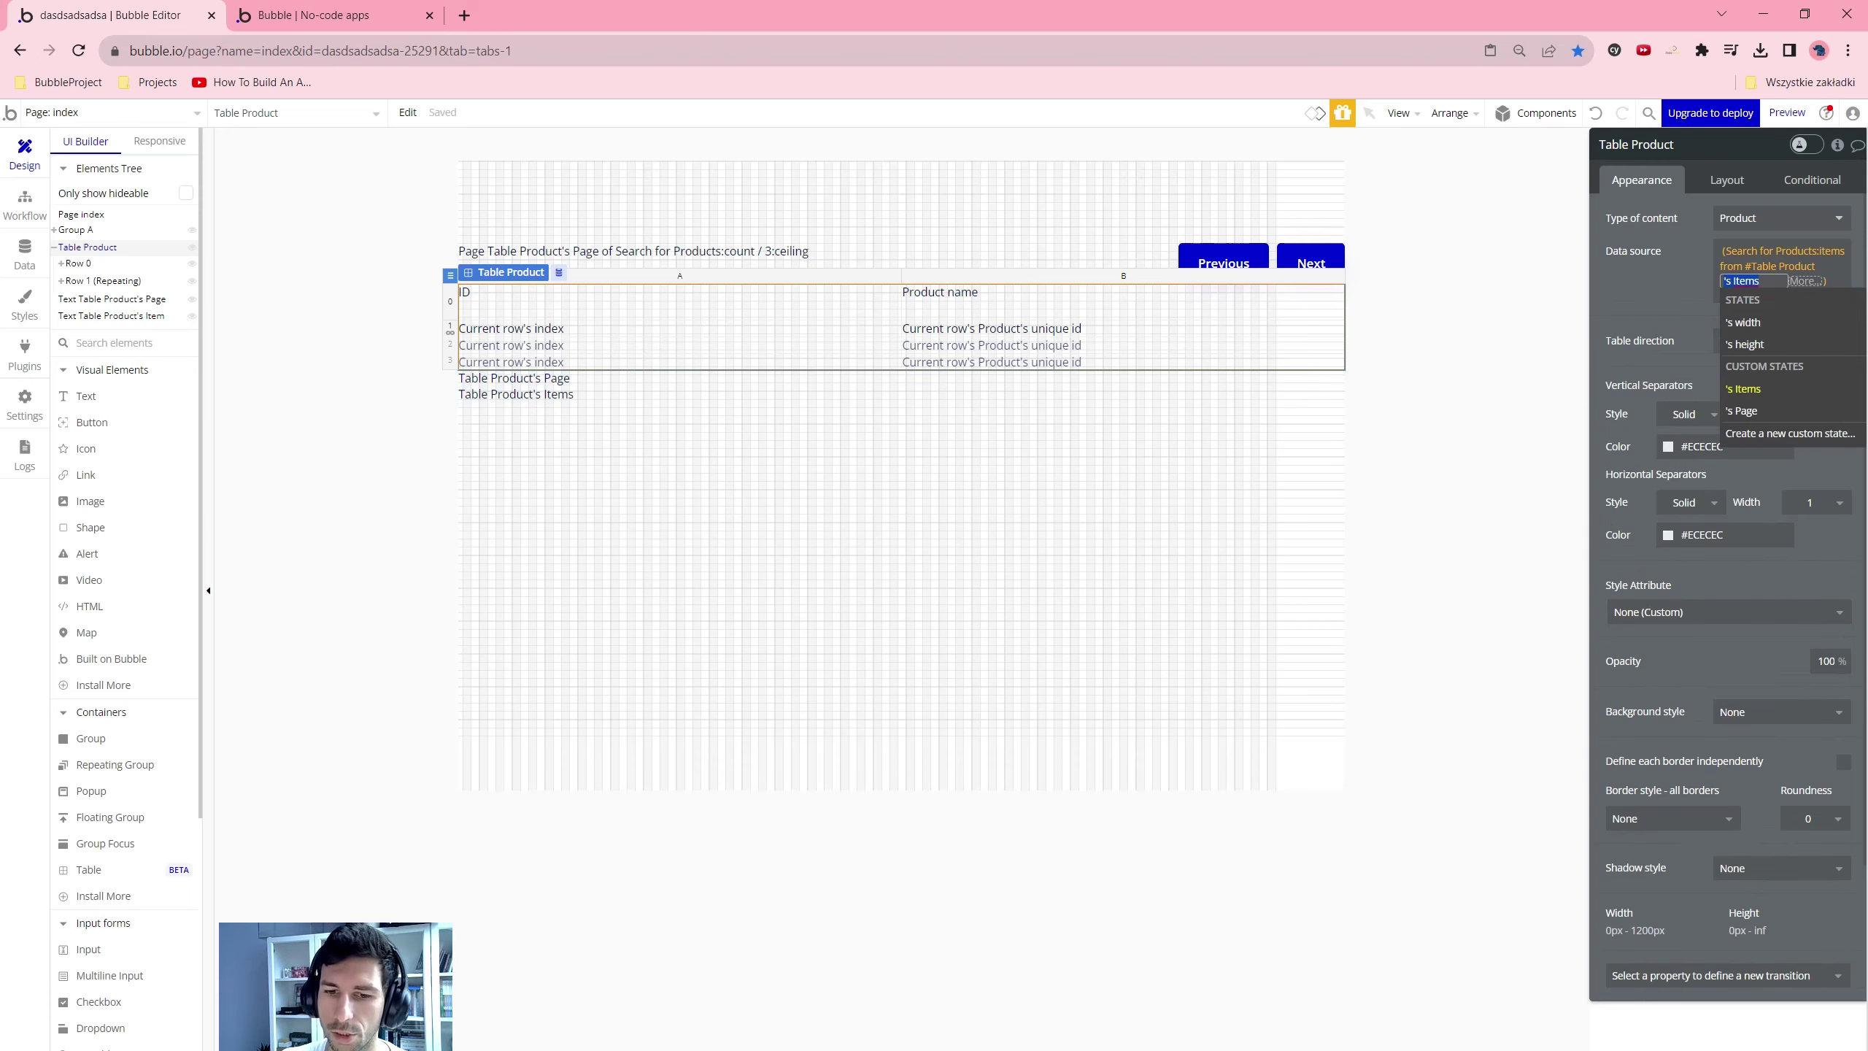
Inspect Table Product's custom states Items and Page, including their default values
key(ctrl+f)
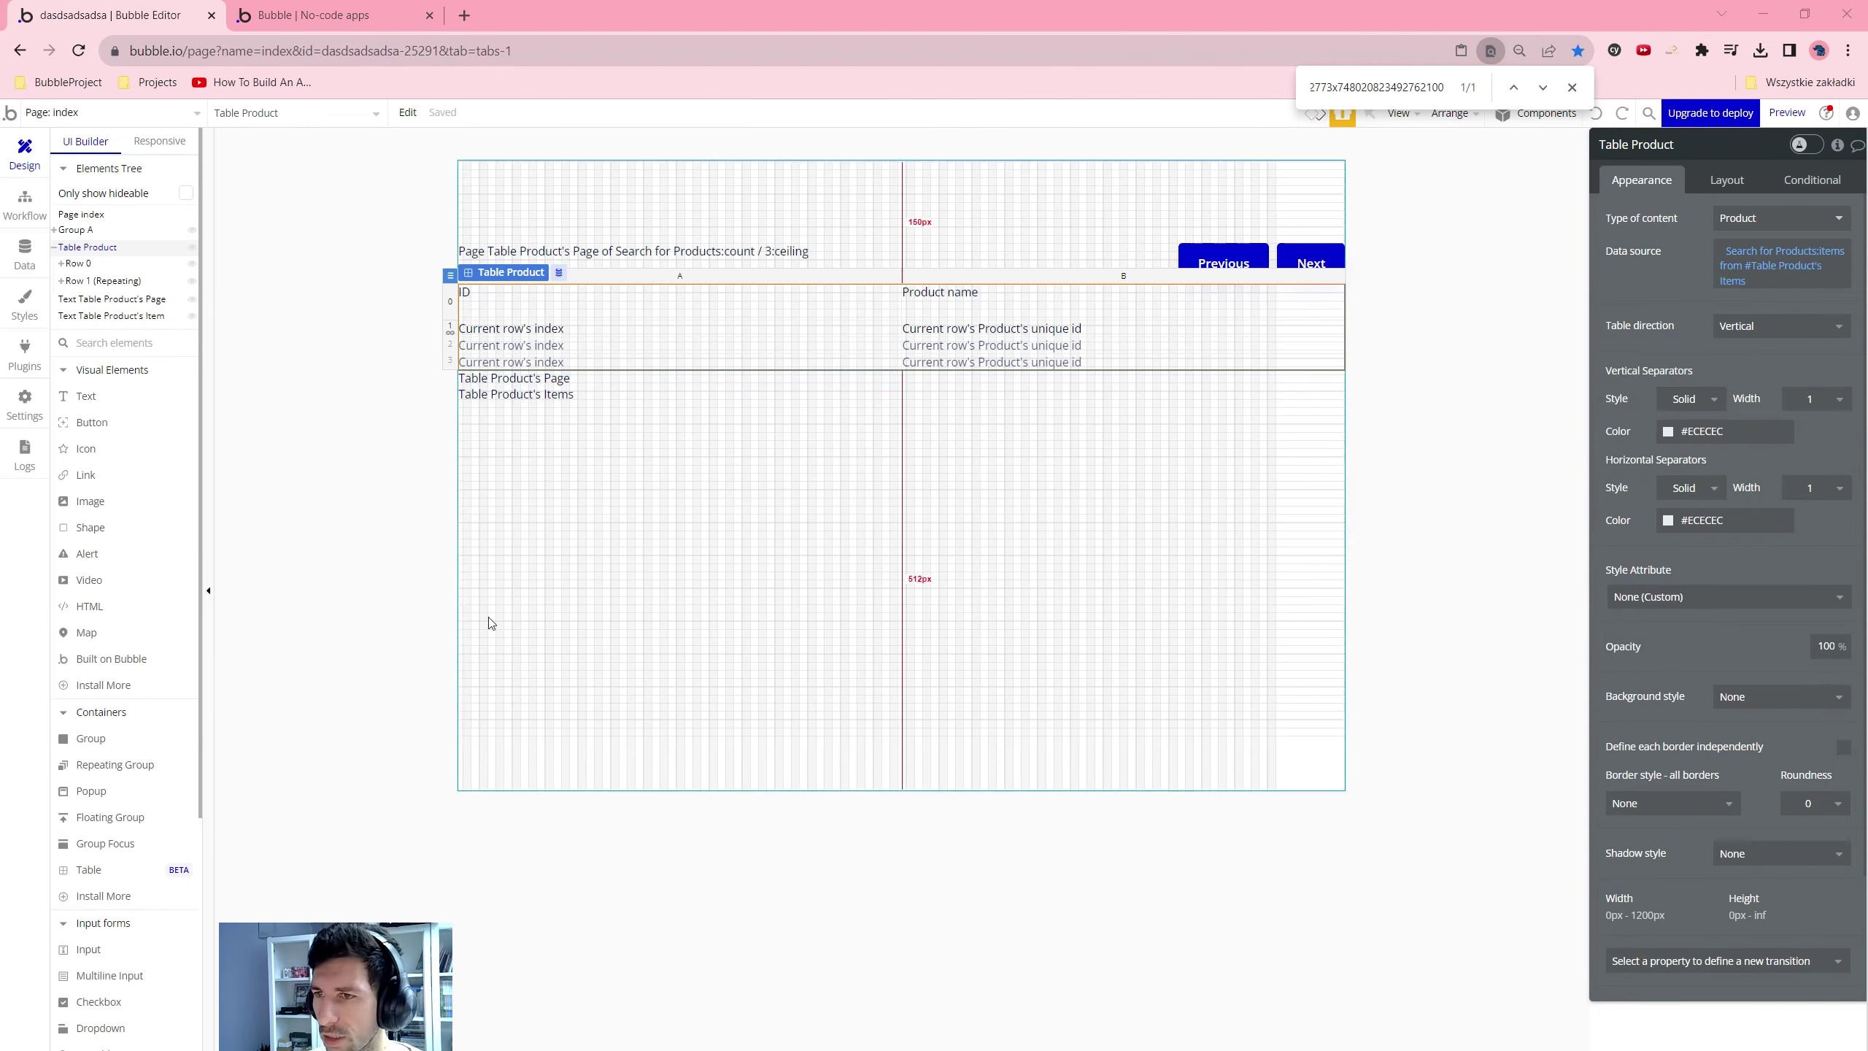
click(1836, 147)
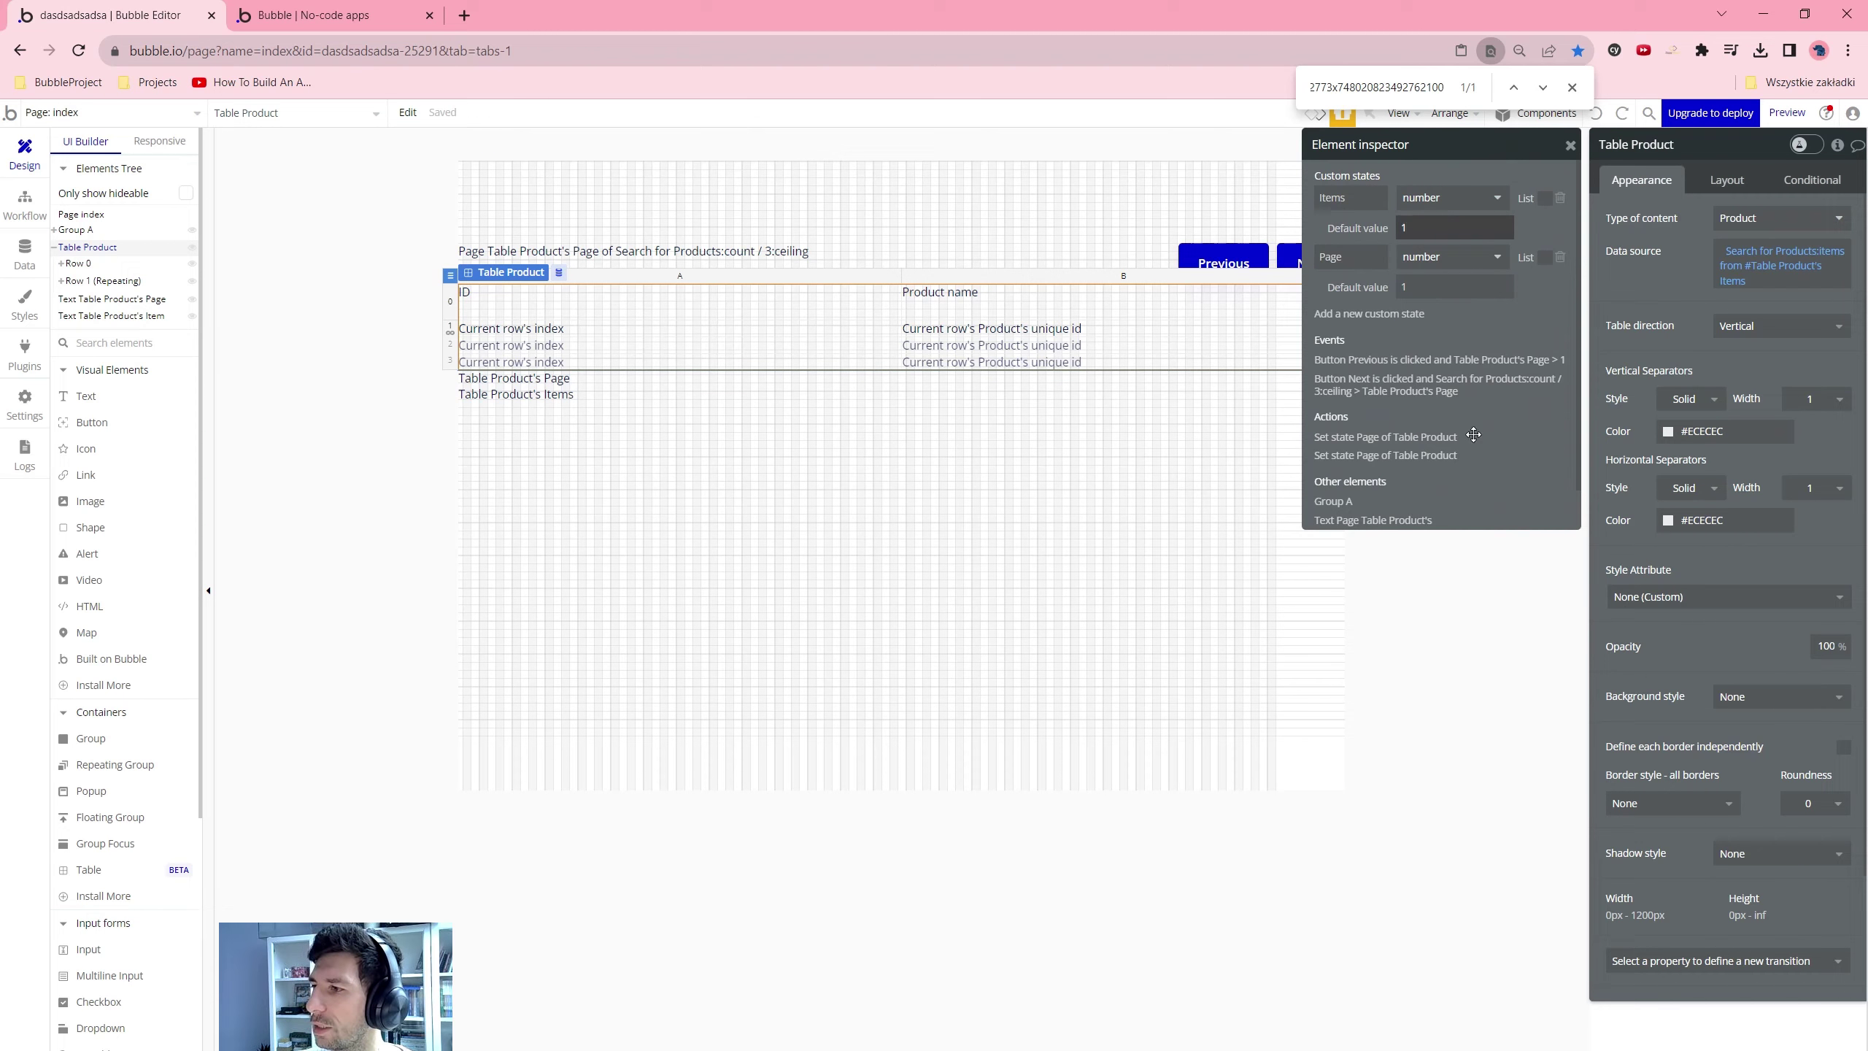
click(1517, 336)
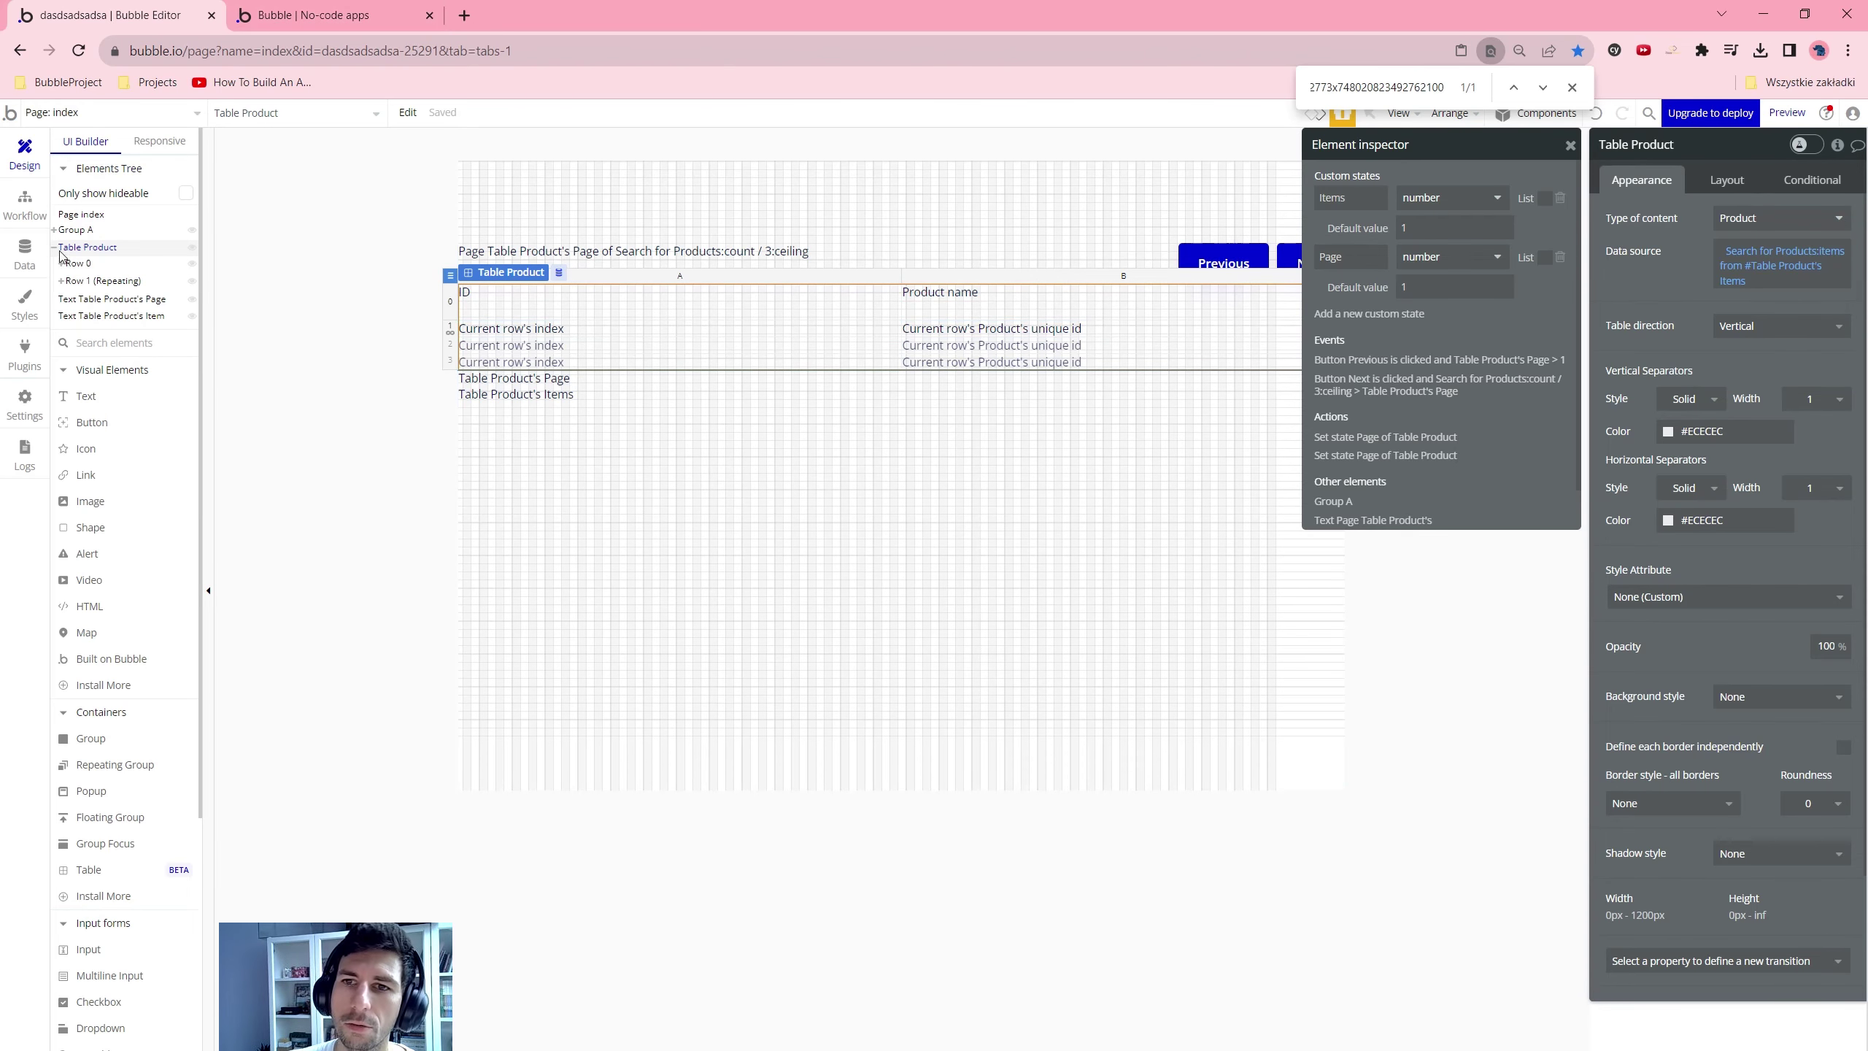
Add the Unique id field to the All Products data view, save it, and locate the oldest product's id
click(24, 252)
click(133, 372)
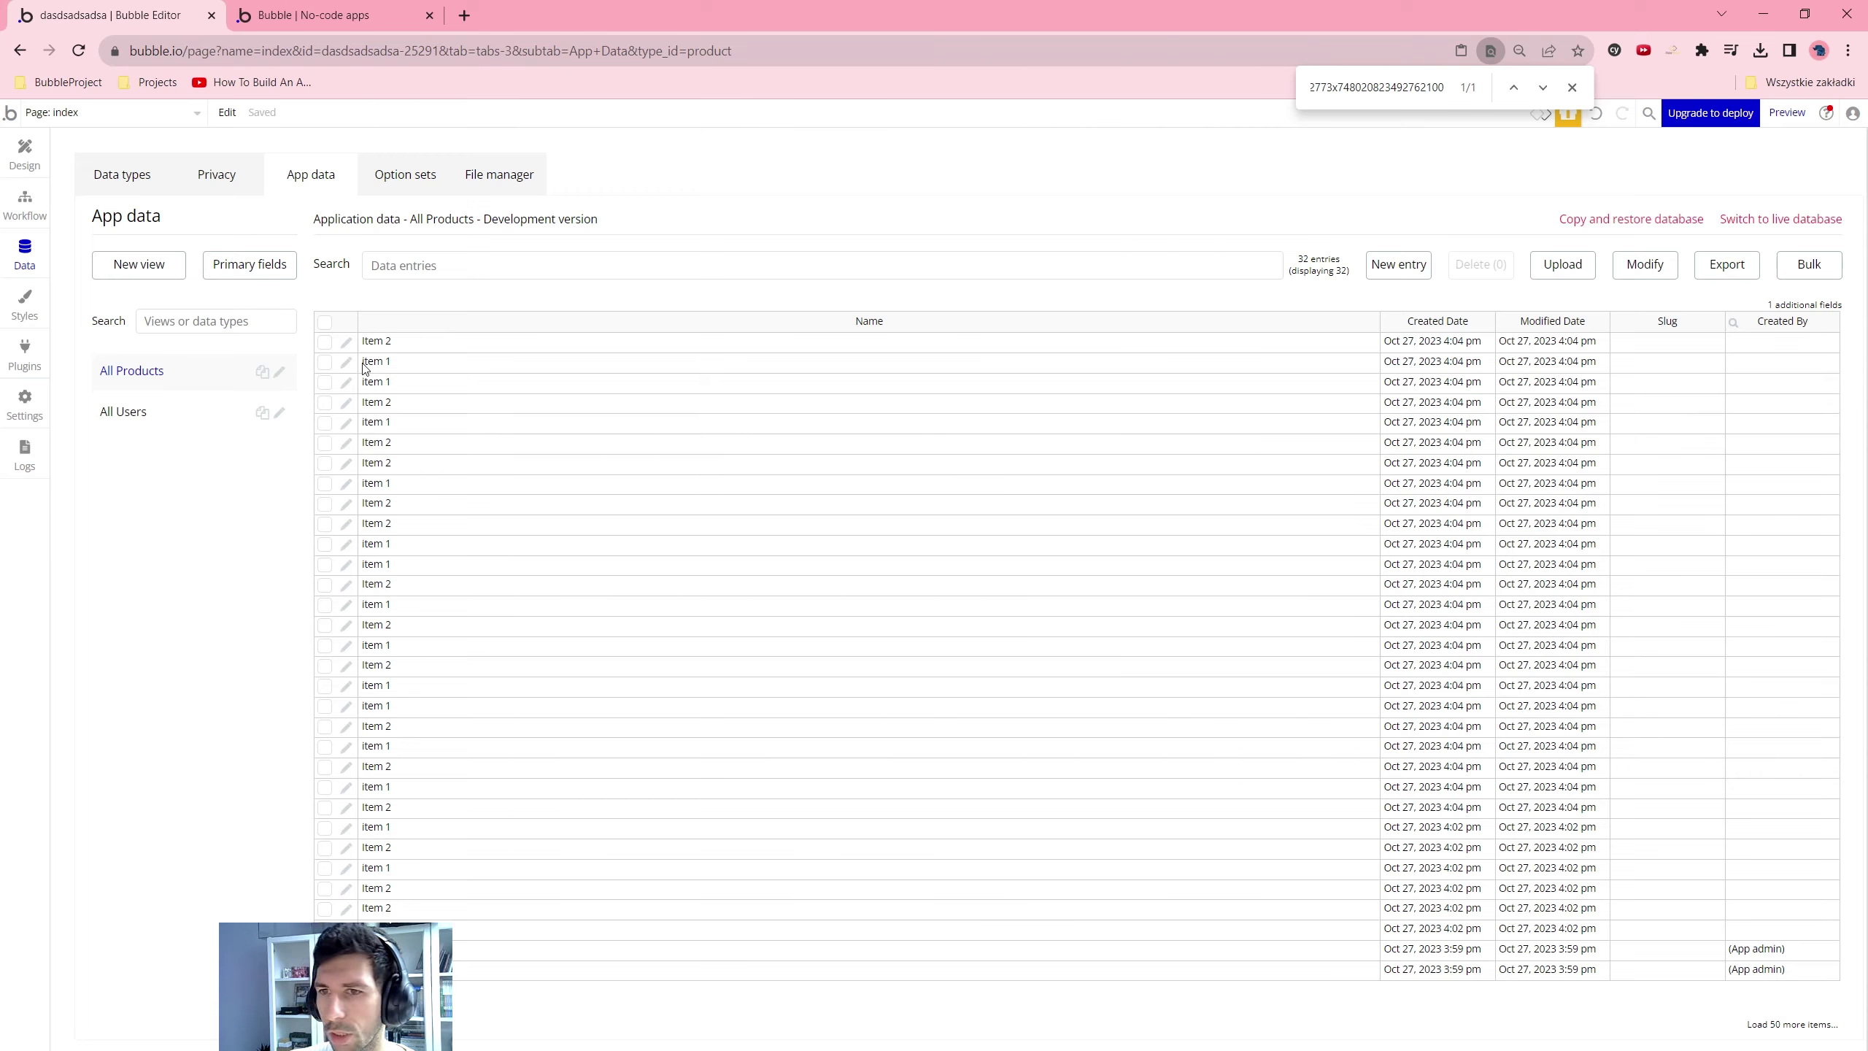
click(1827, 305)
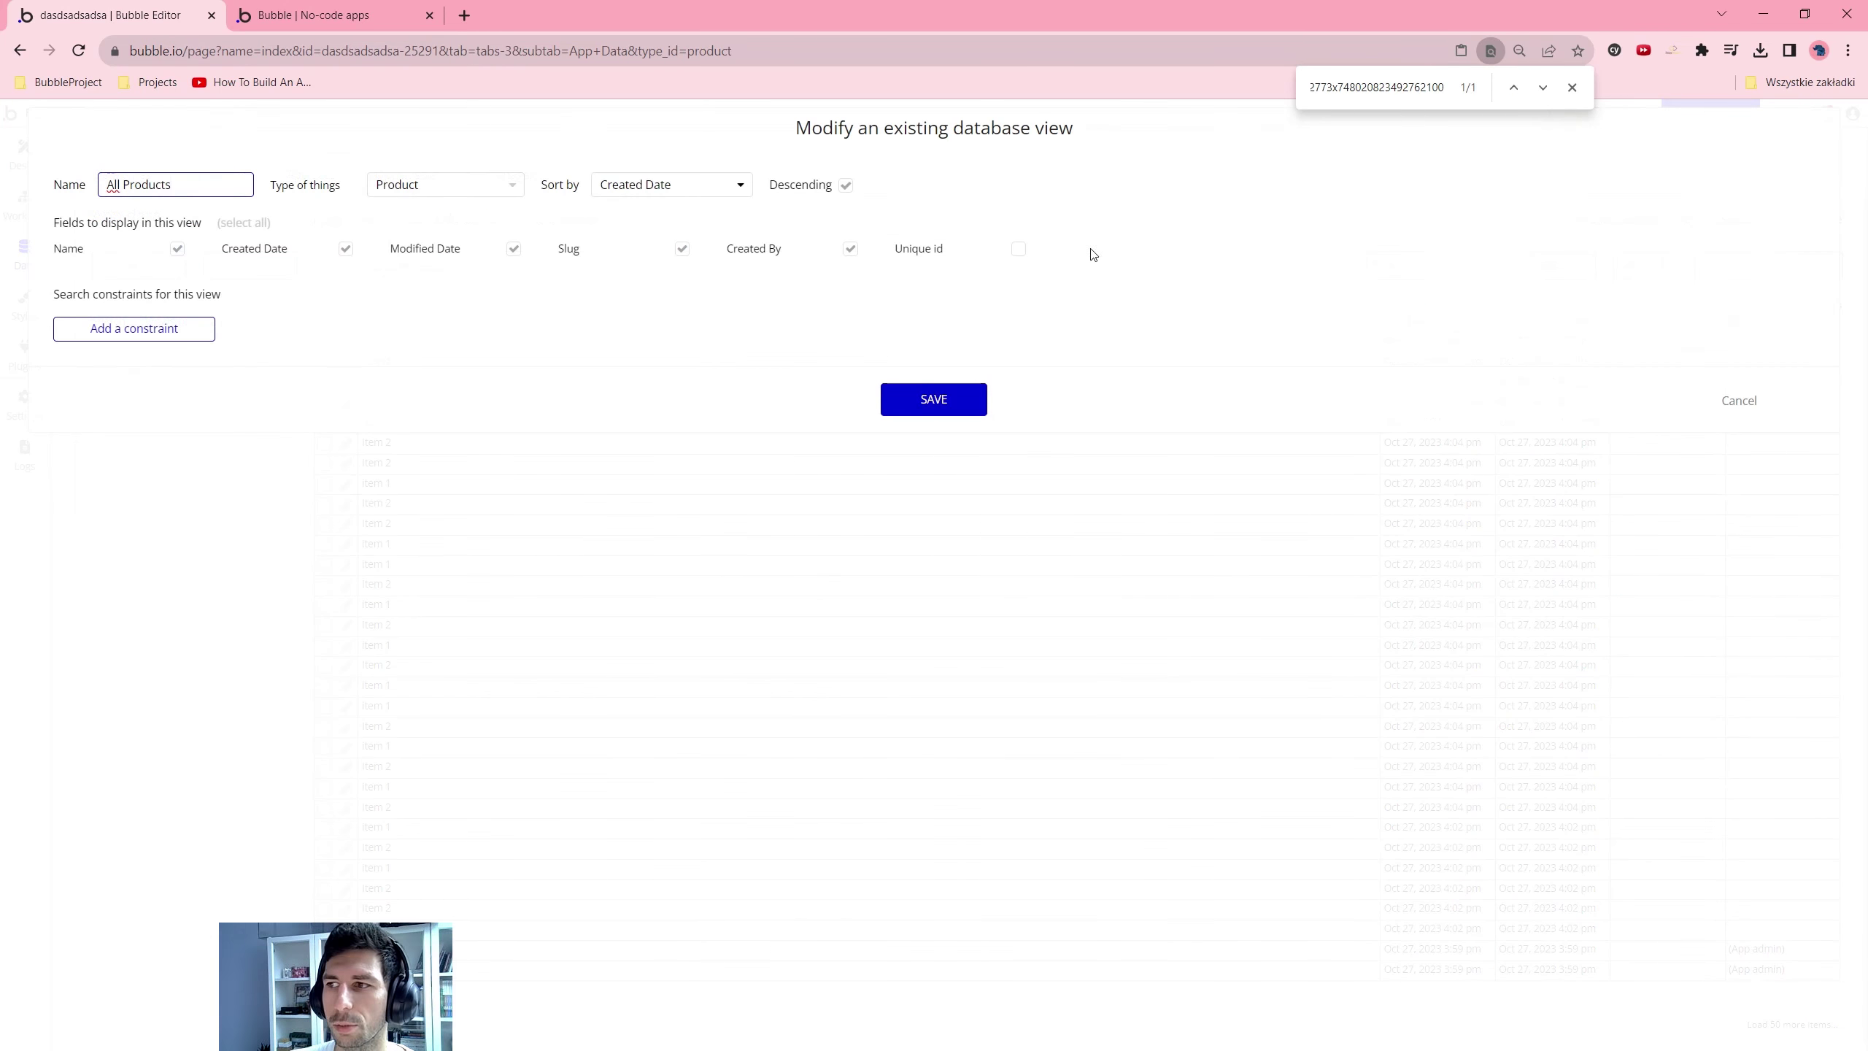
click(1019, 251)
click(900, 405)
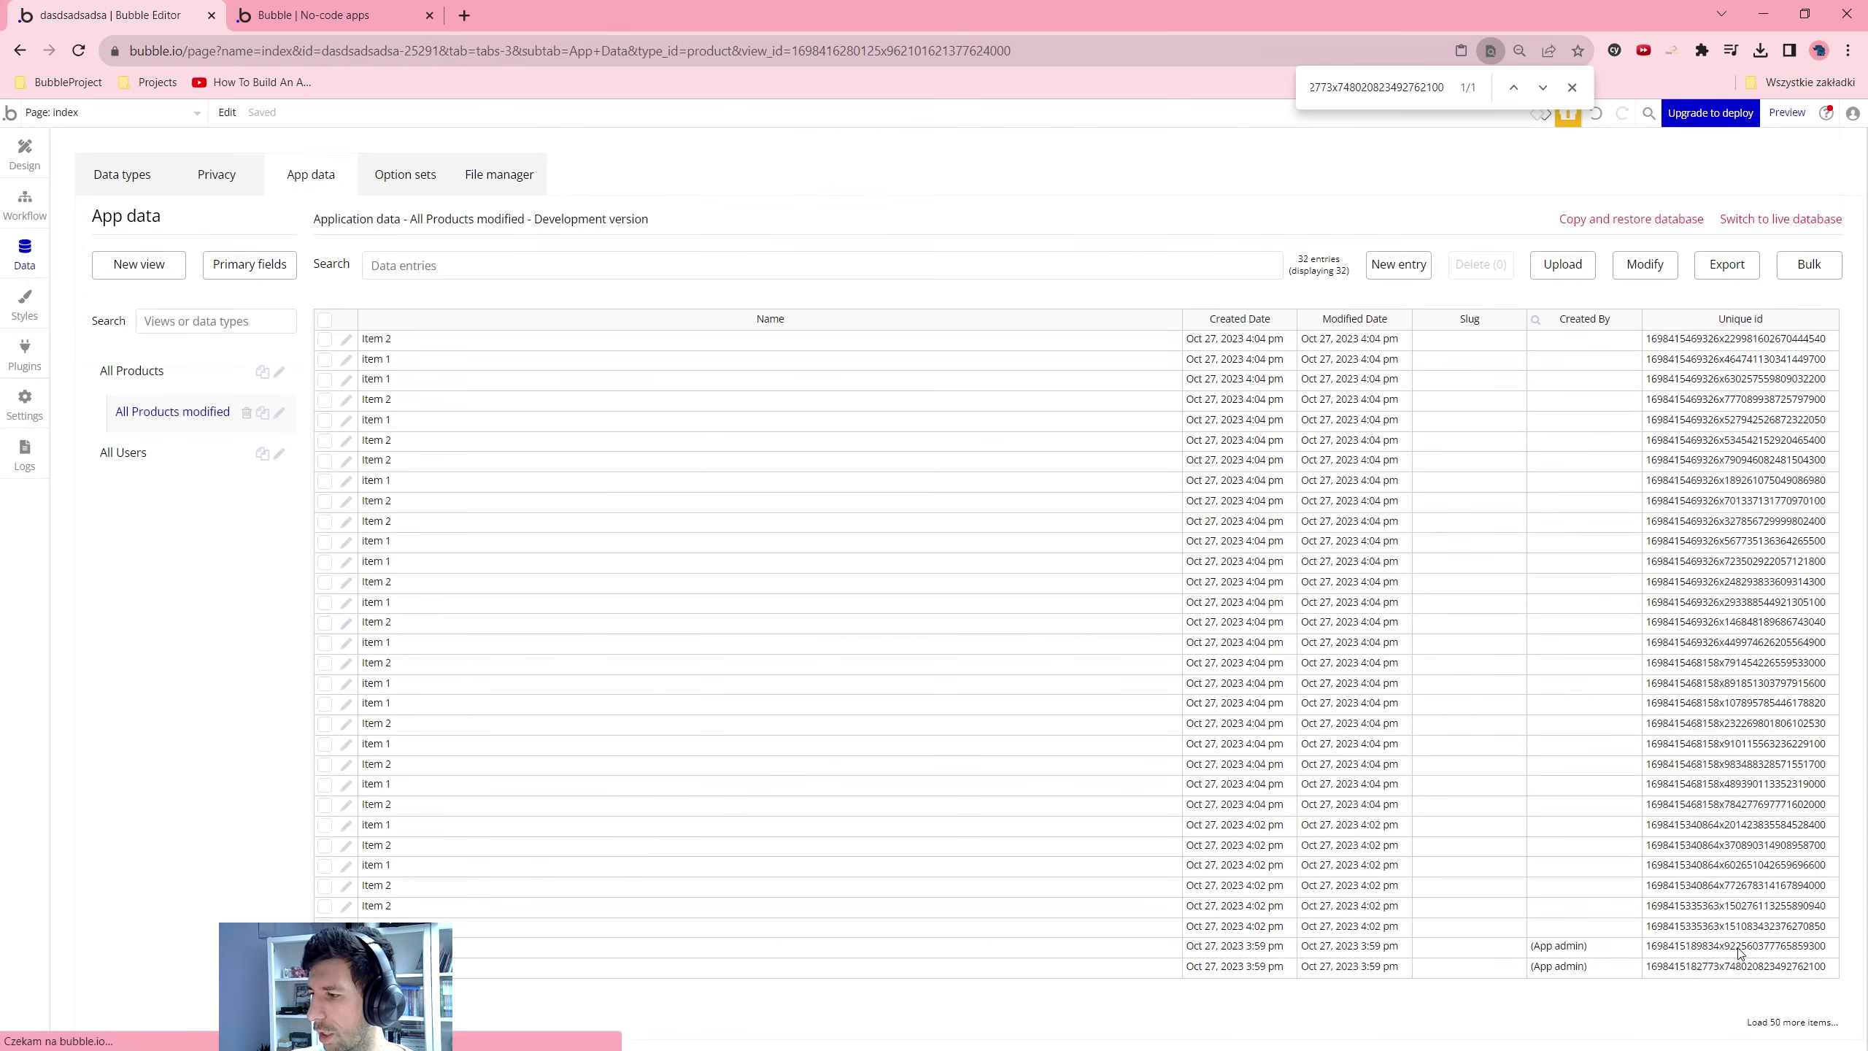
click(1743, 973)
Reload the app preview and check the Items value on page 2 of the product table, returning to page 1
click(380, 9)
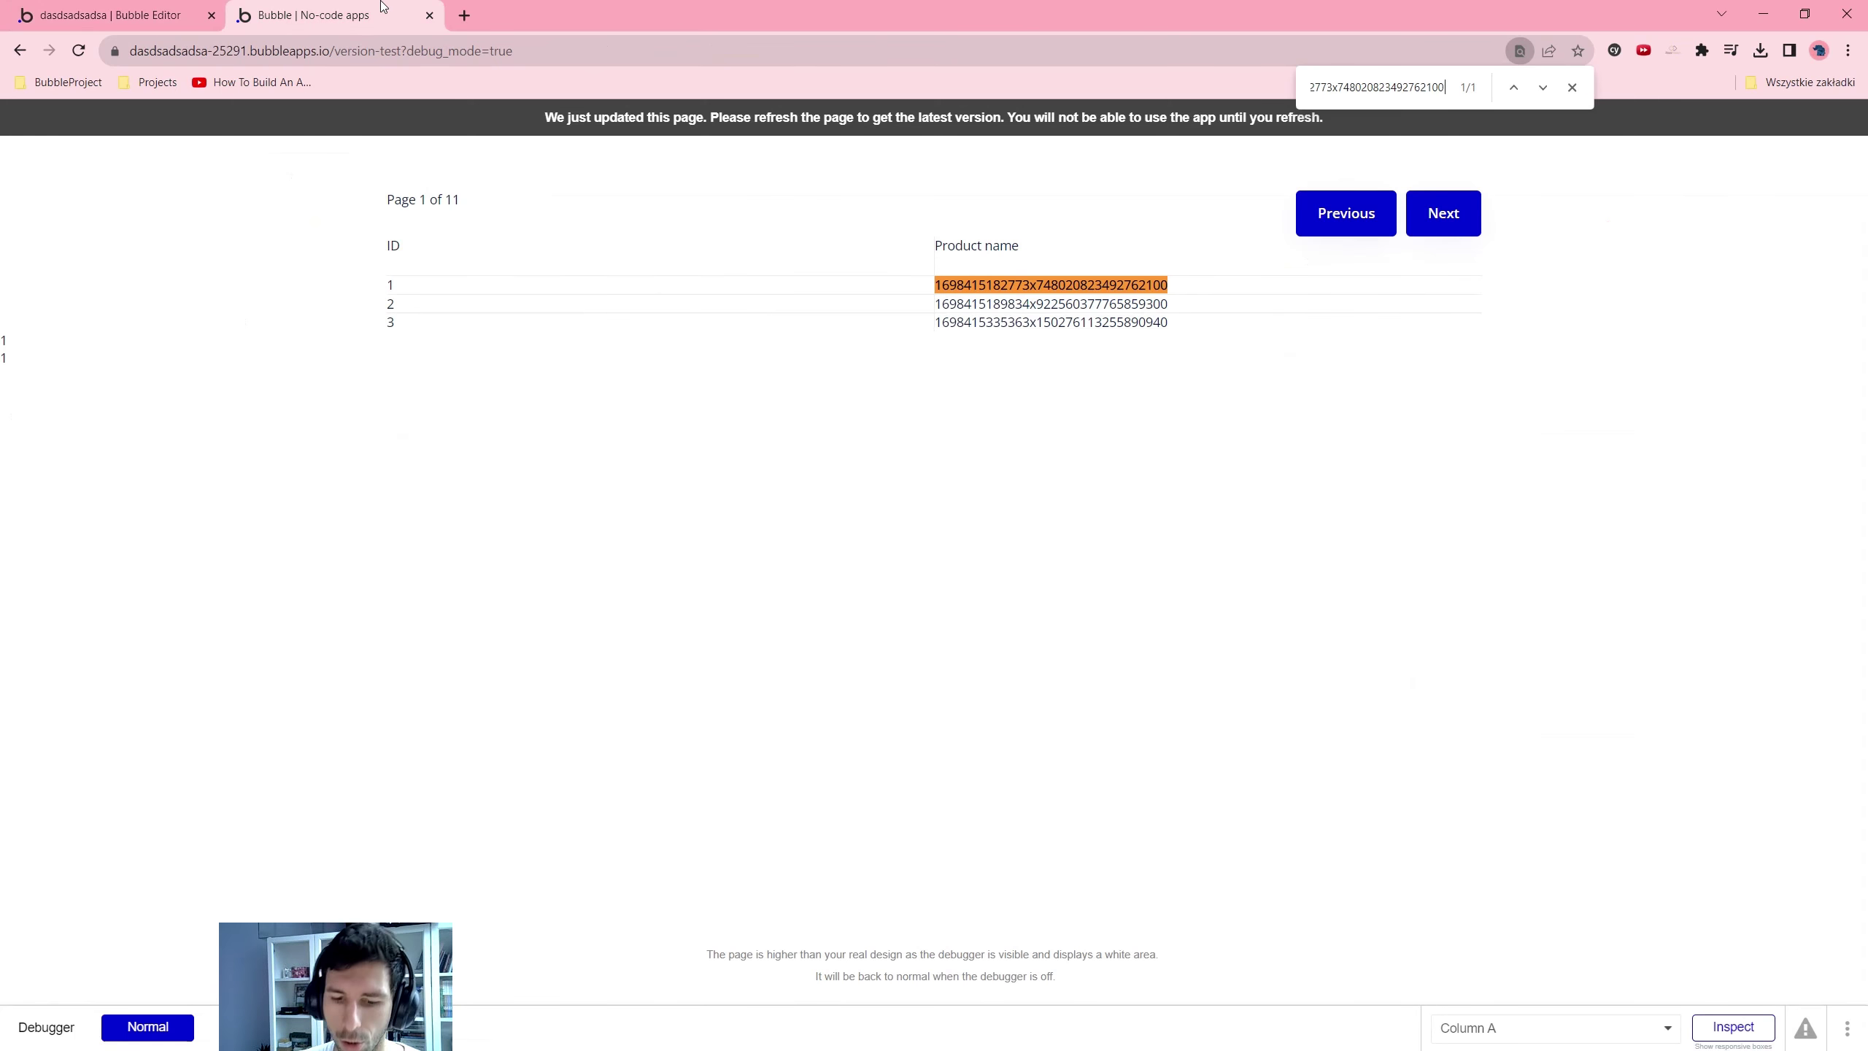
key(Escape)
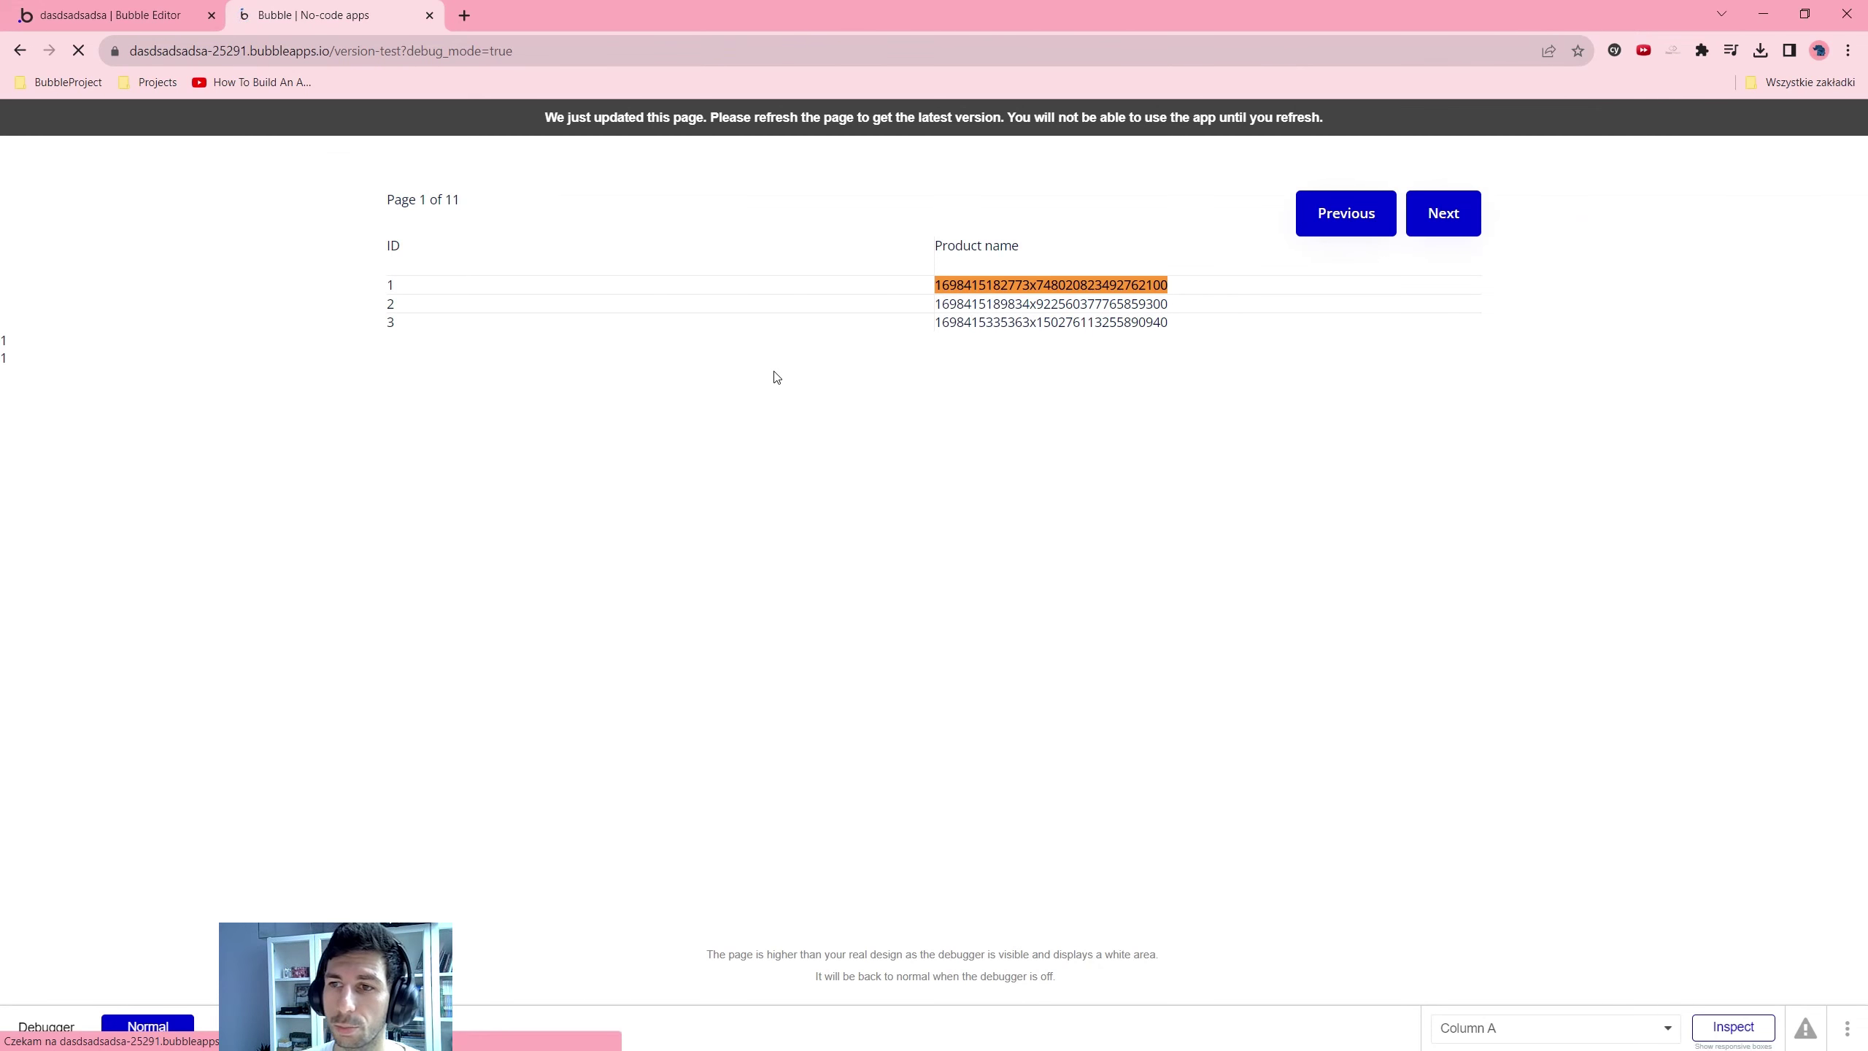
key(ctrl+f)
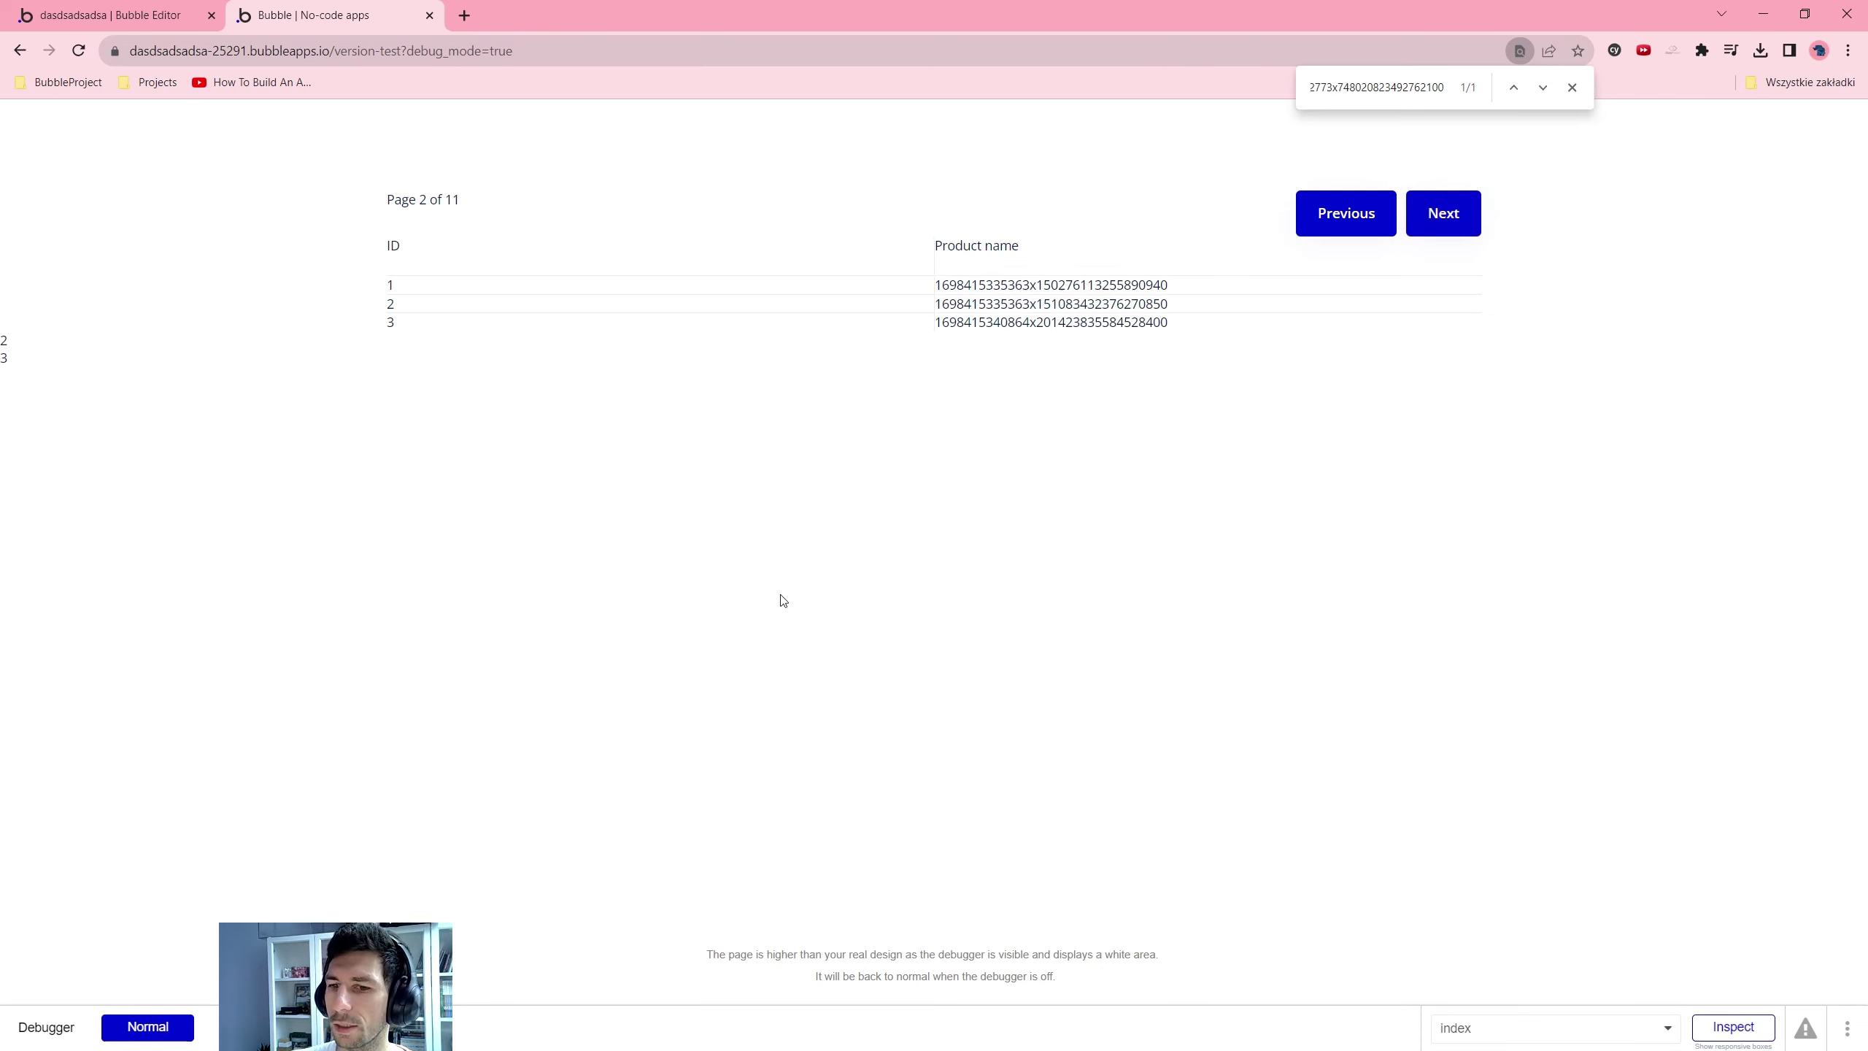
drag(18, 362, 1, 359)
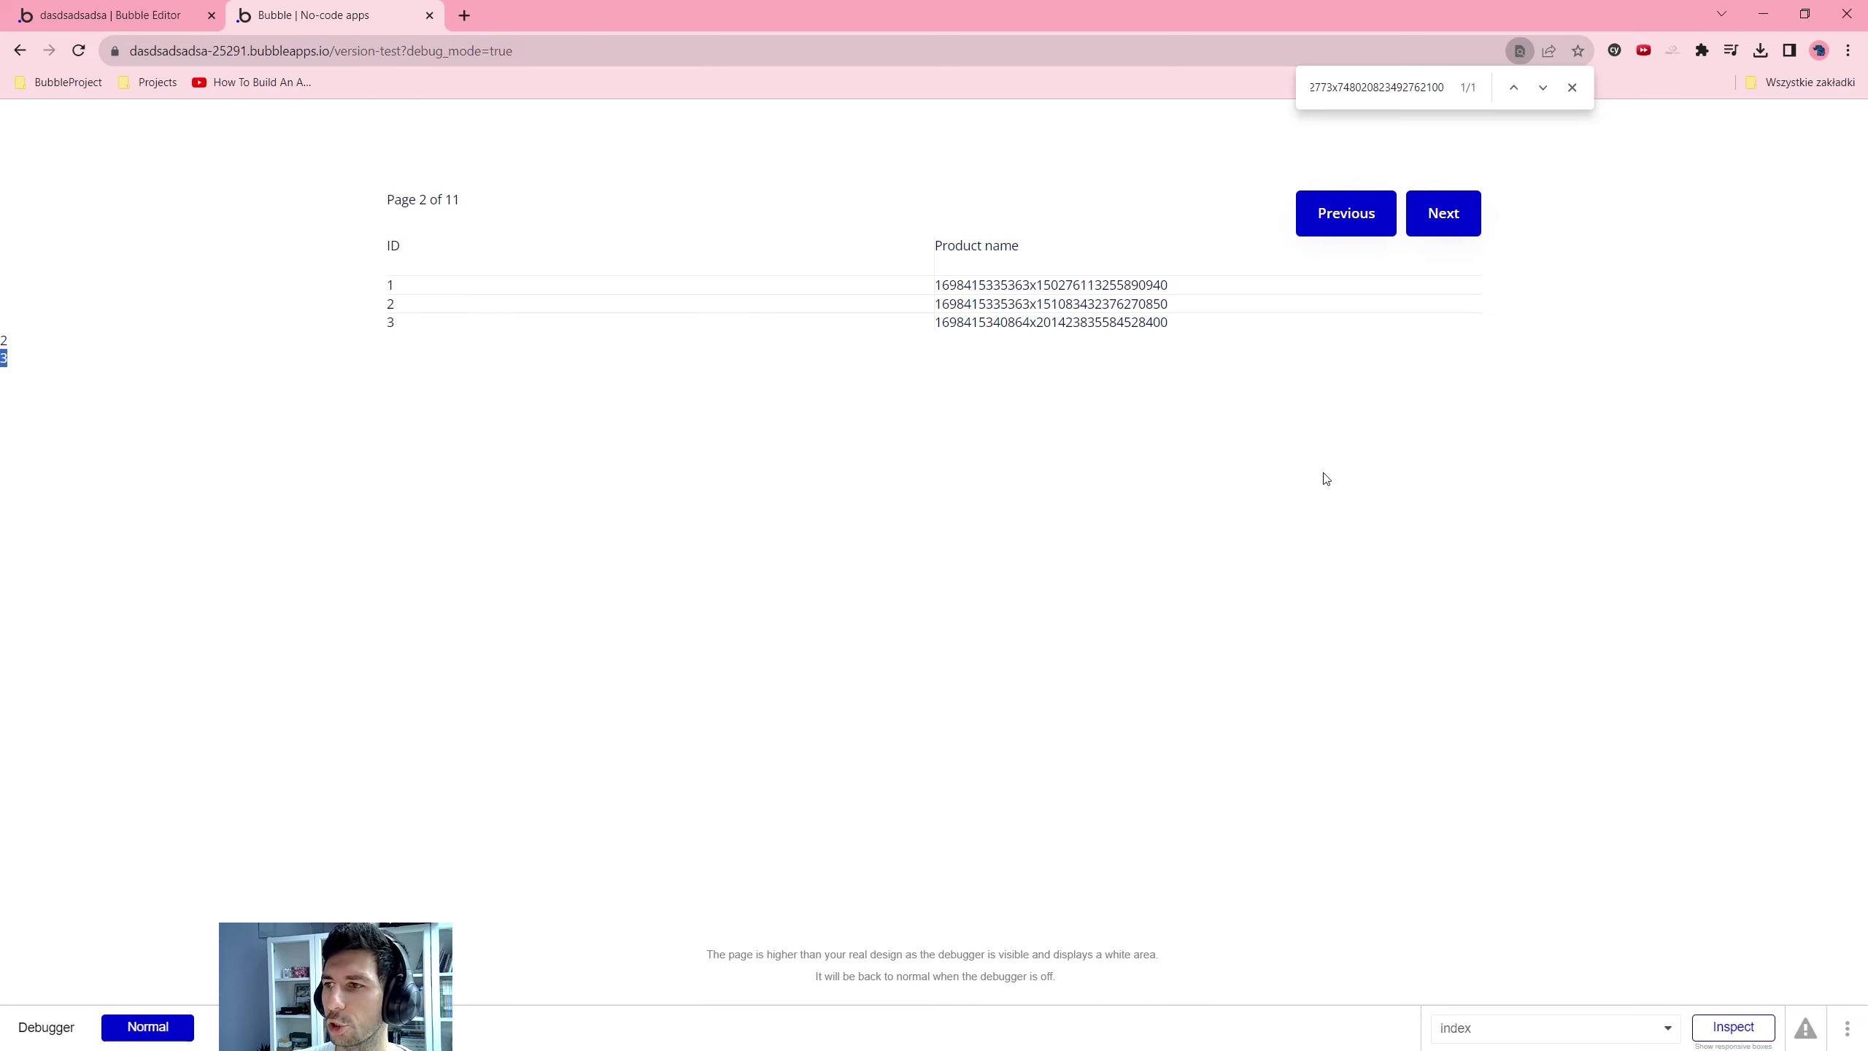
key(ctrl+f)
click(1329, 212)
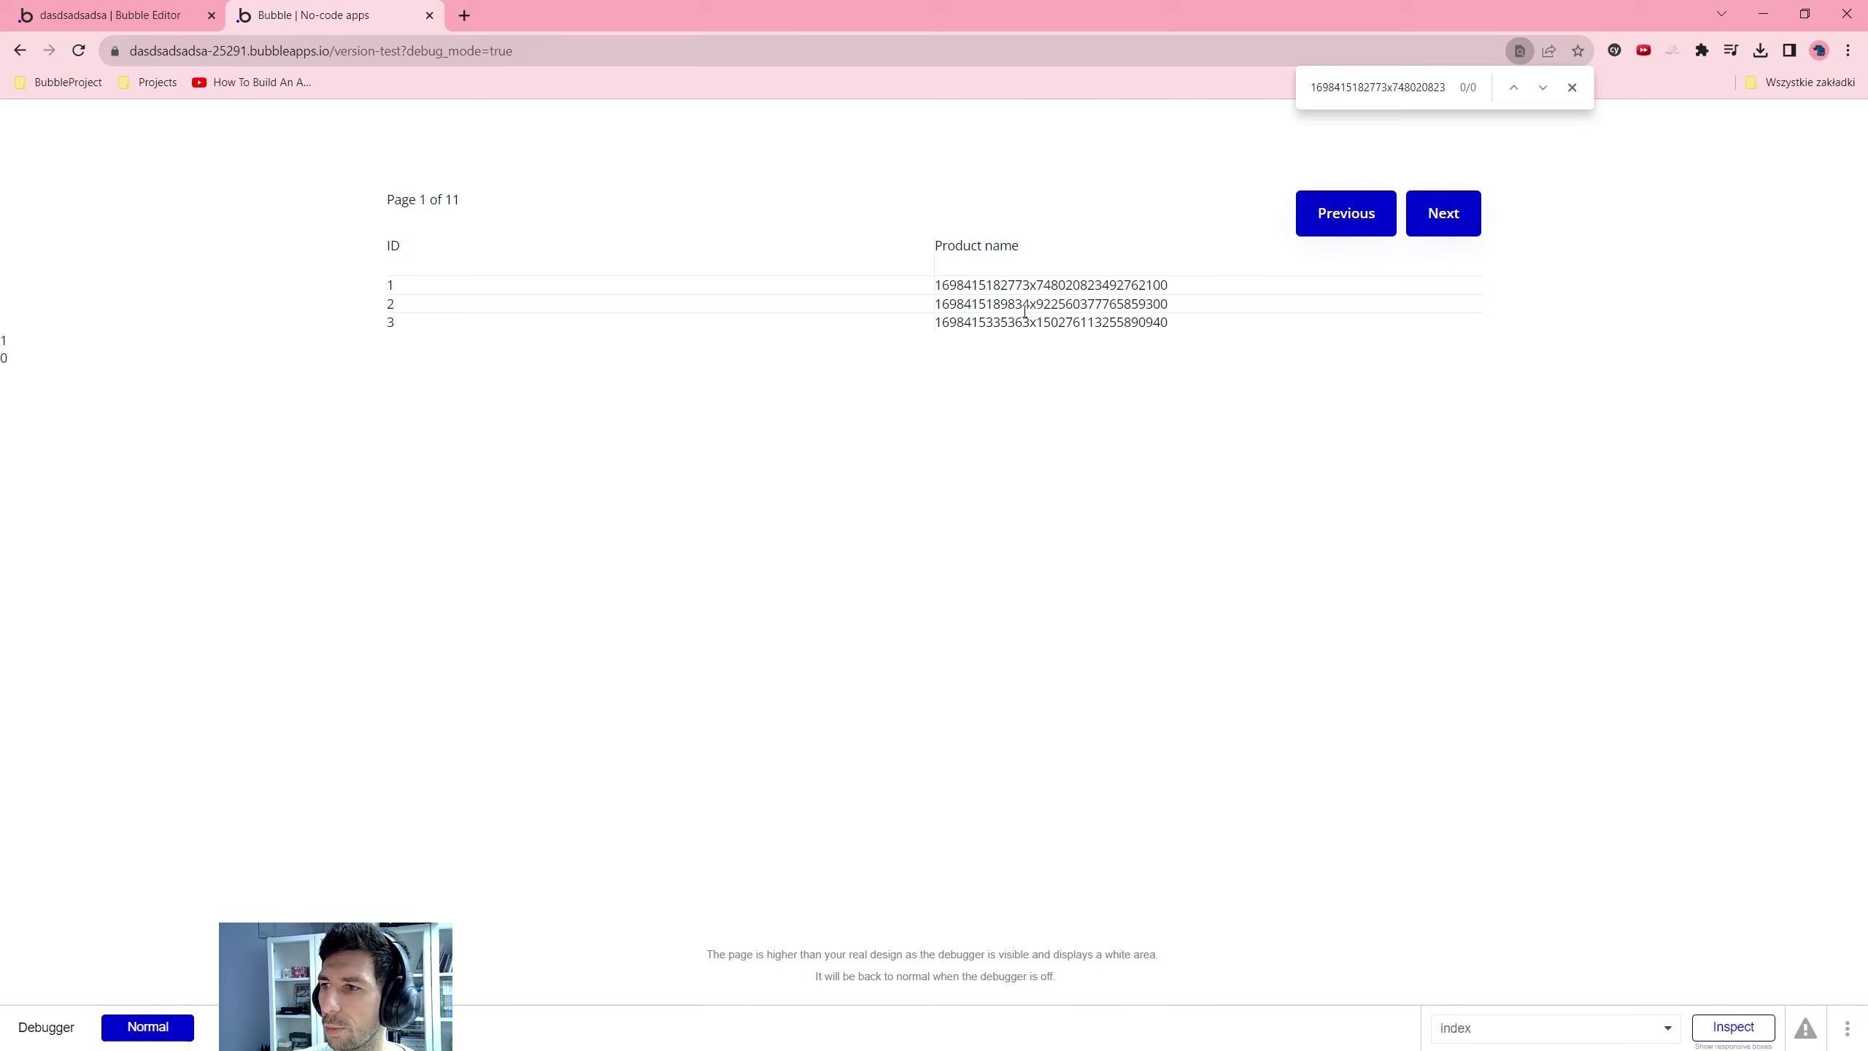
Copy the third product's unique id from page 1 and search for it on page 2 of the product table
double_click(1023, 322)
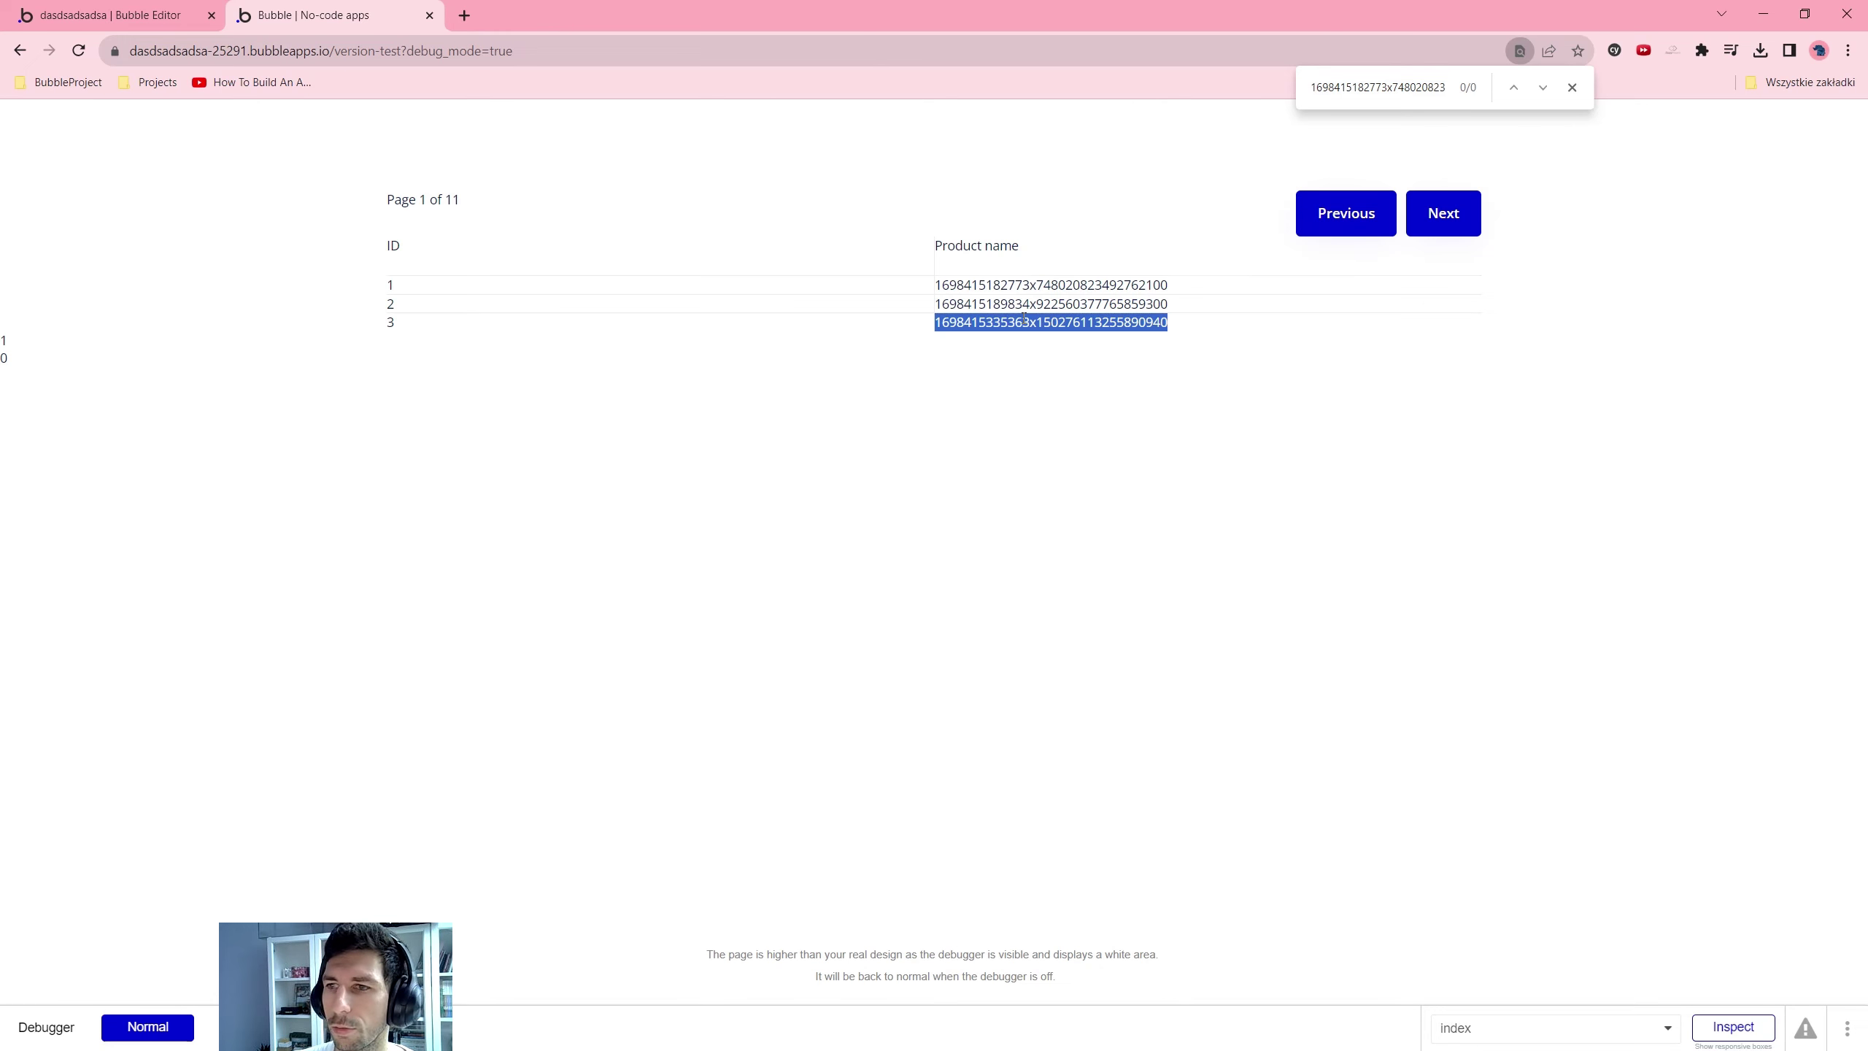
click(1076, 324)
double_click(1064, 324)
key(ctrl+c)
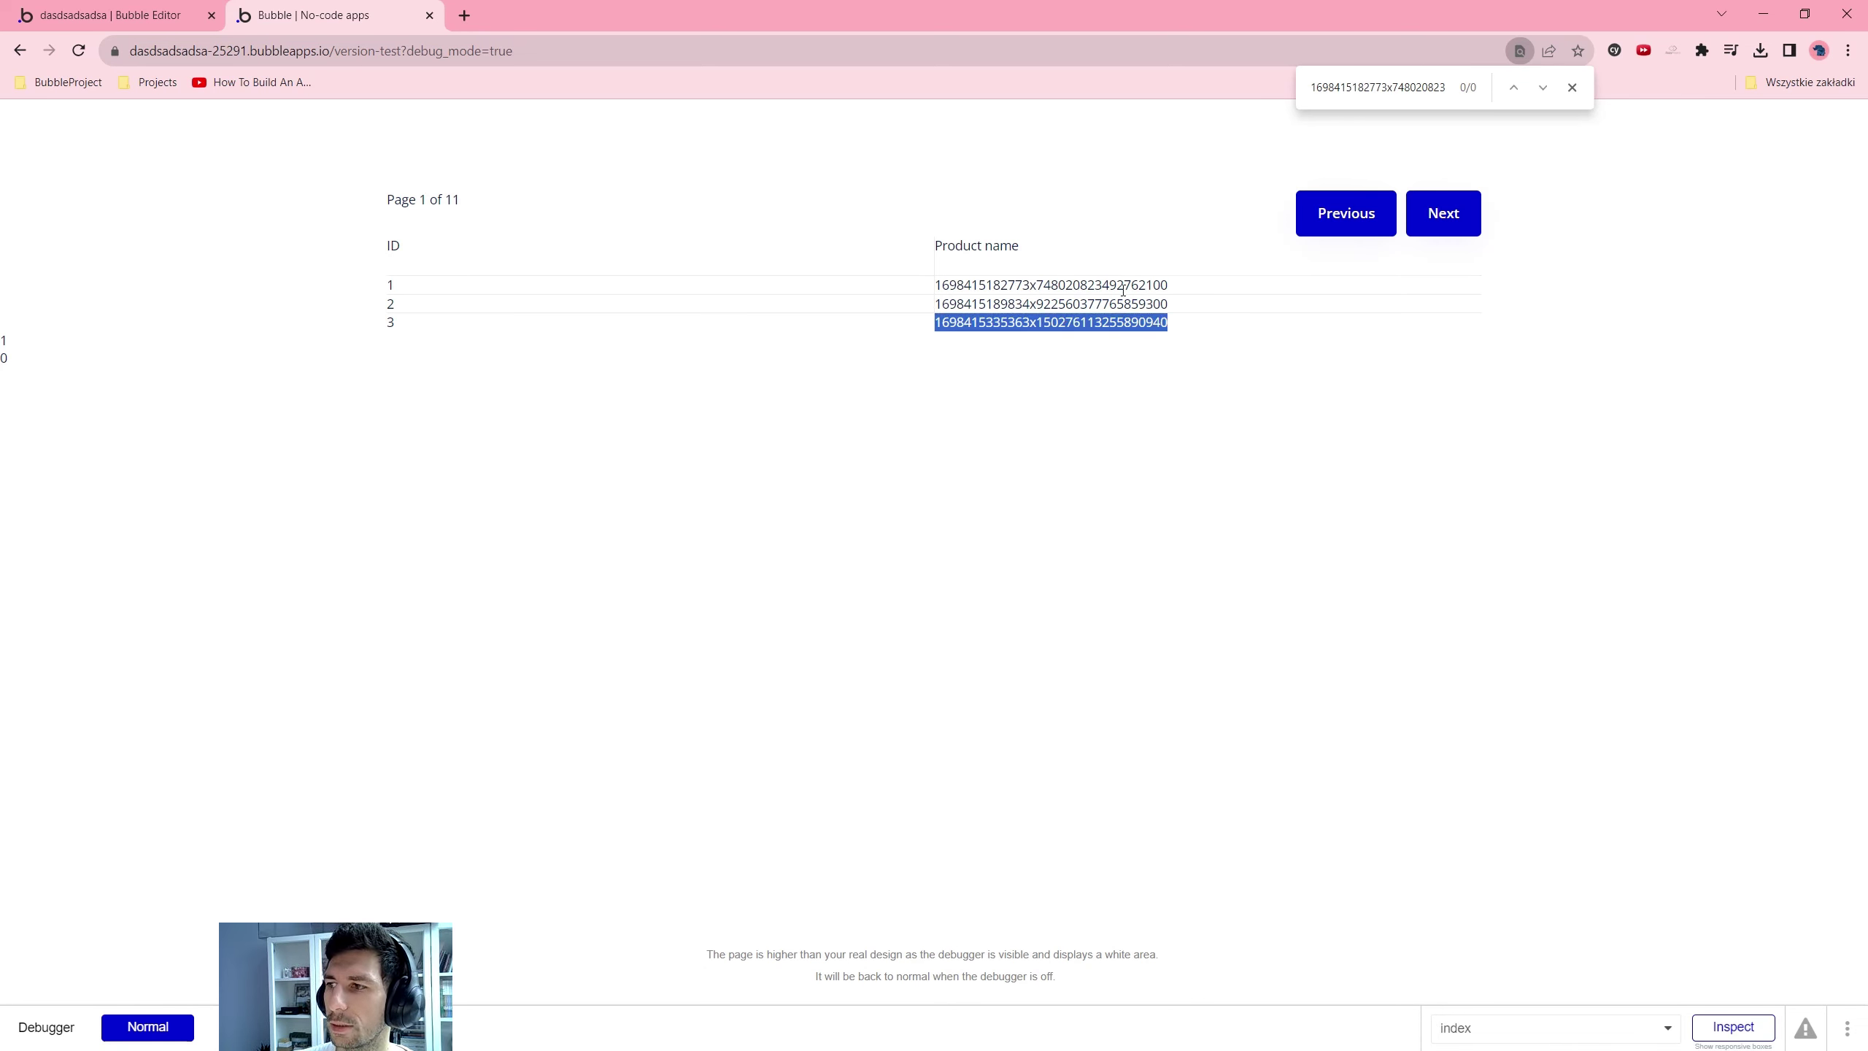
click(1443, 213)
key(ctrl+f)
key(ctrl+v)
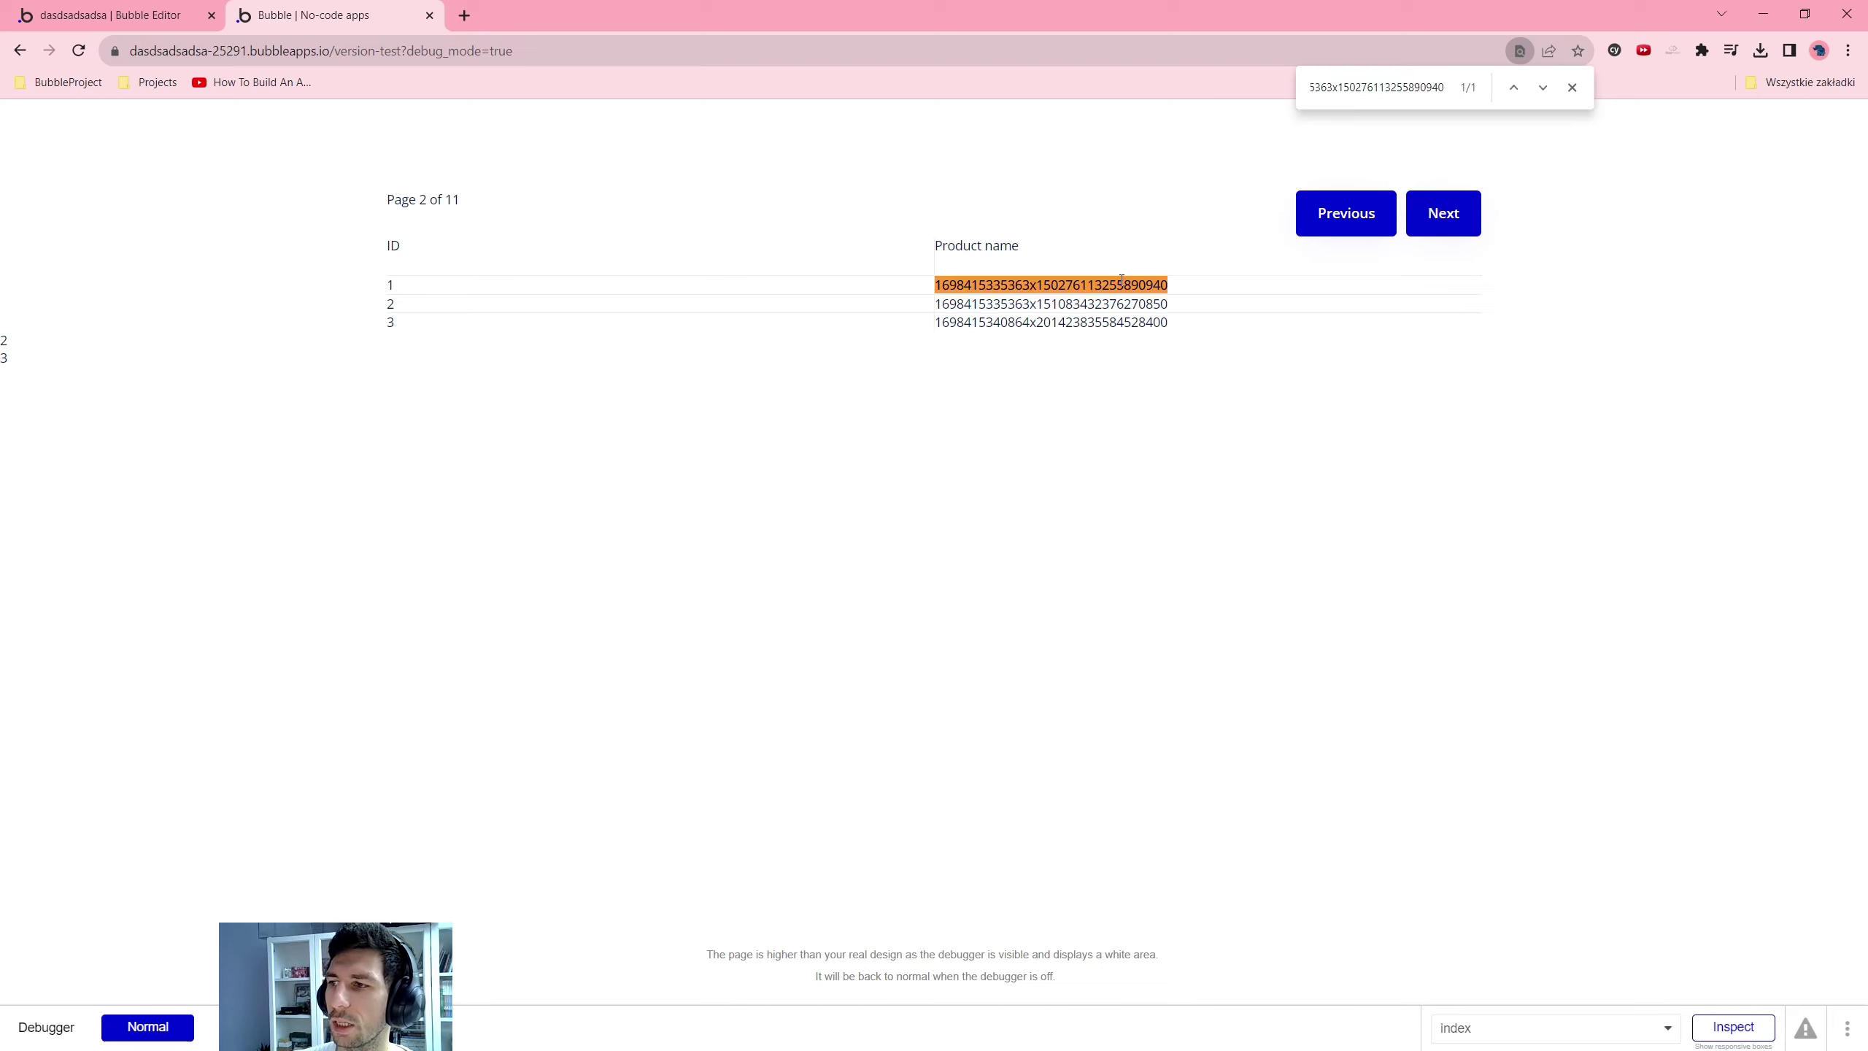
Return to the Bubble editor and open the Items value expression in the Previous button's Set state action
click(111, 14)
click(40, 208)
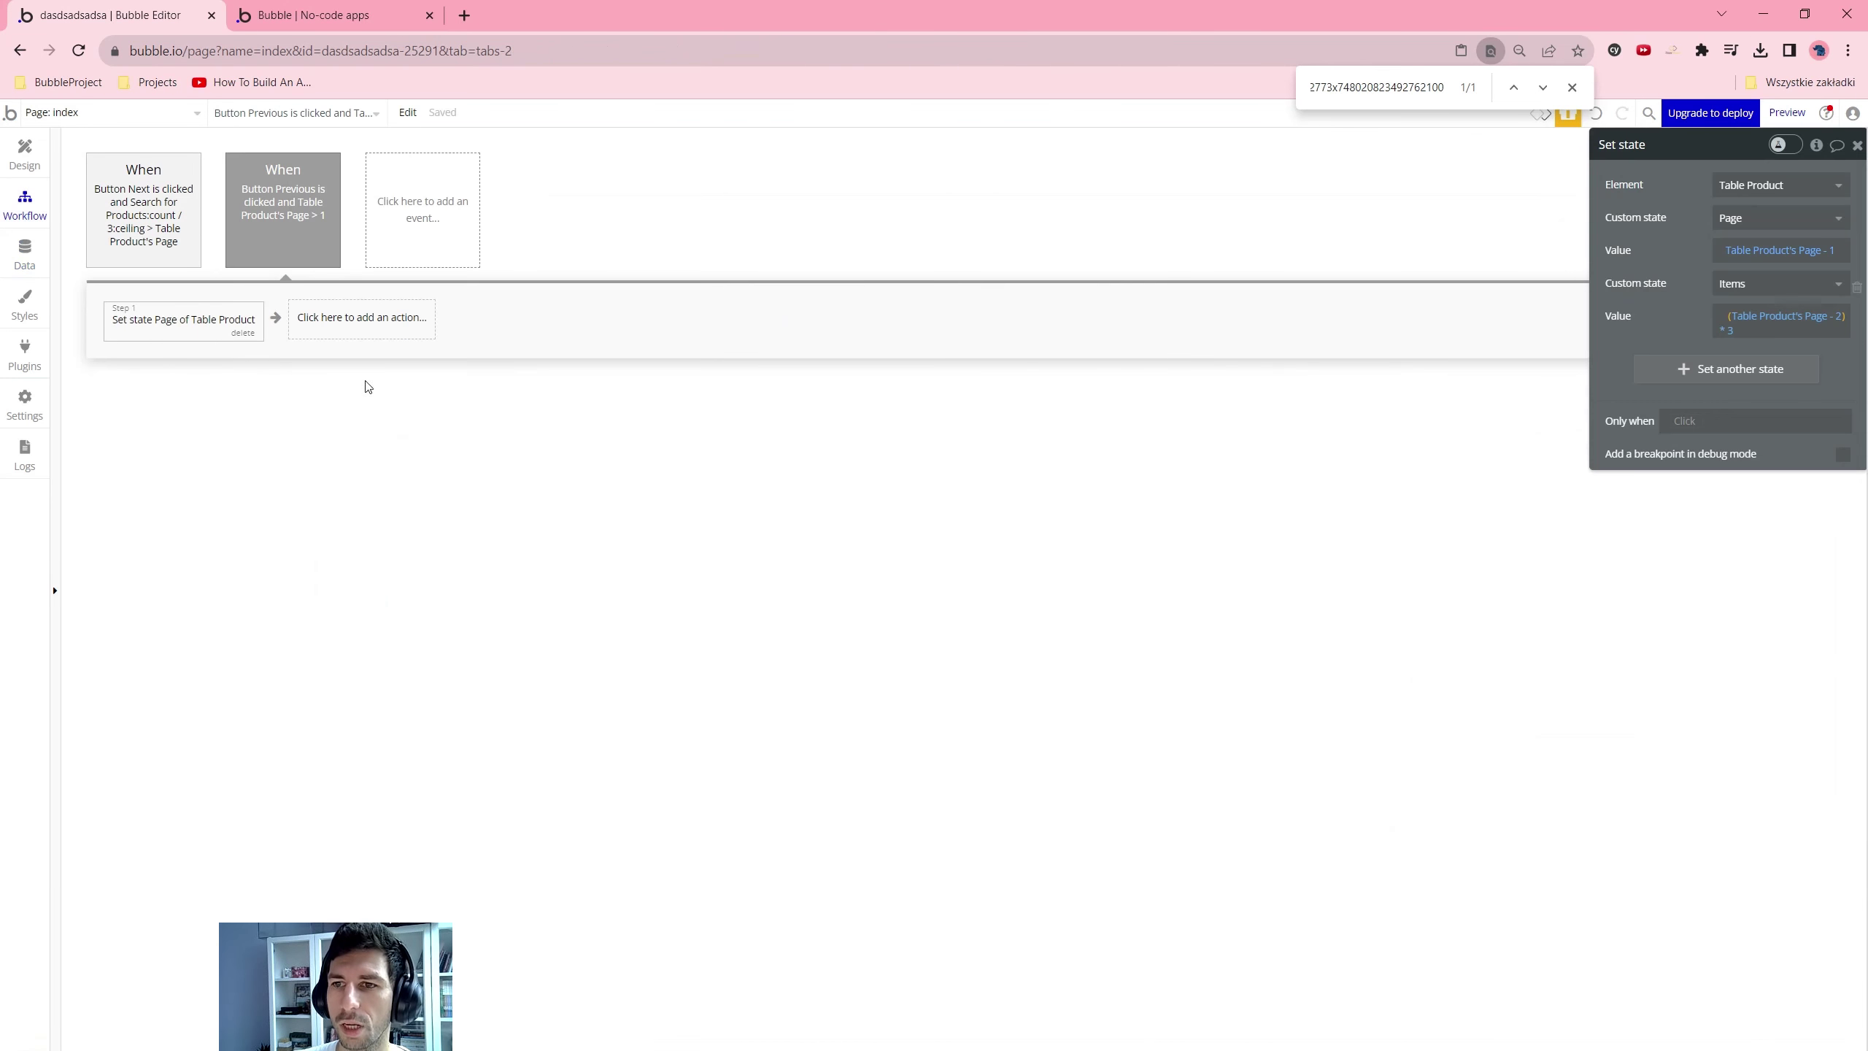
click(1726, 332)
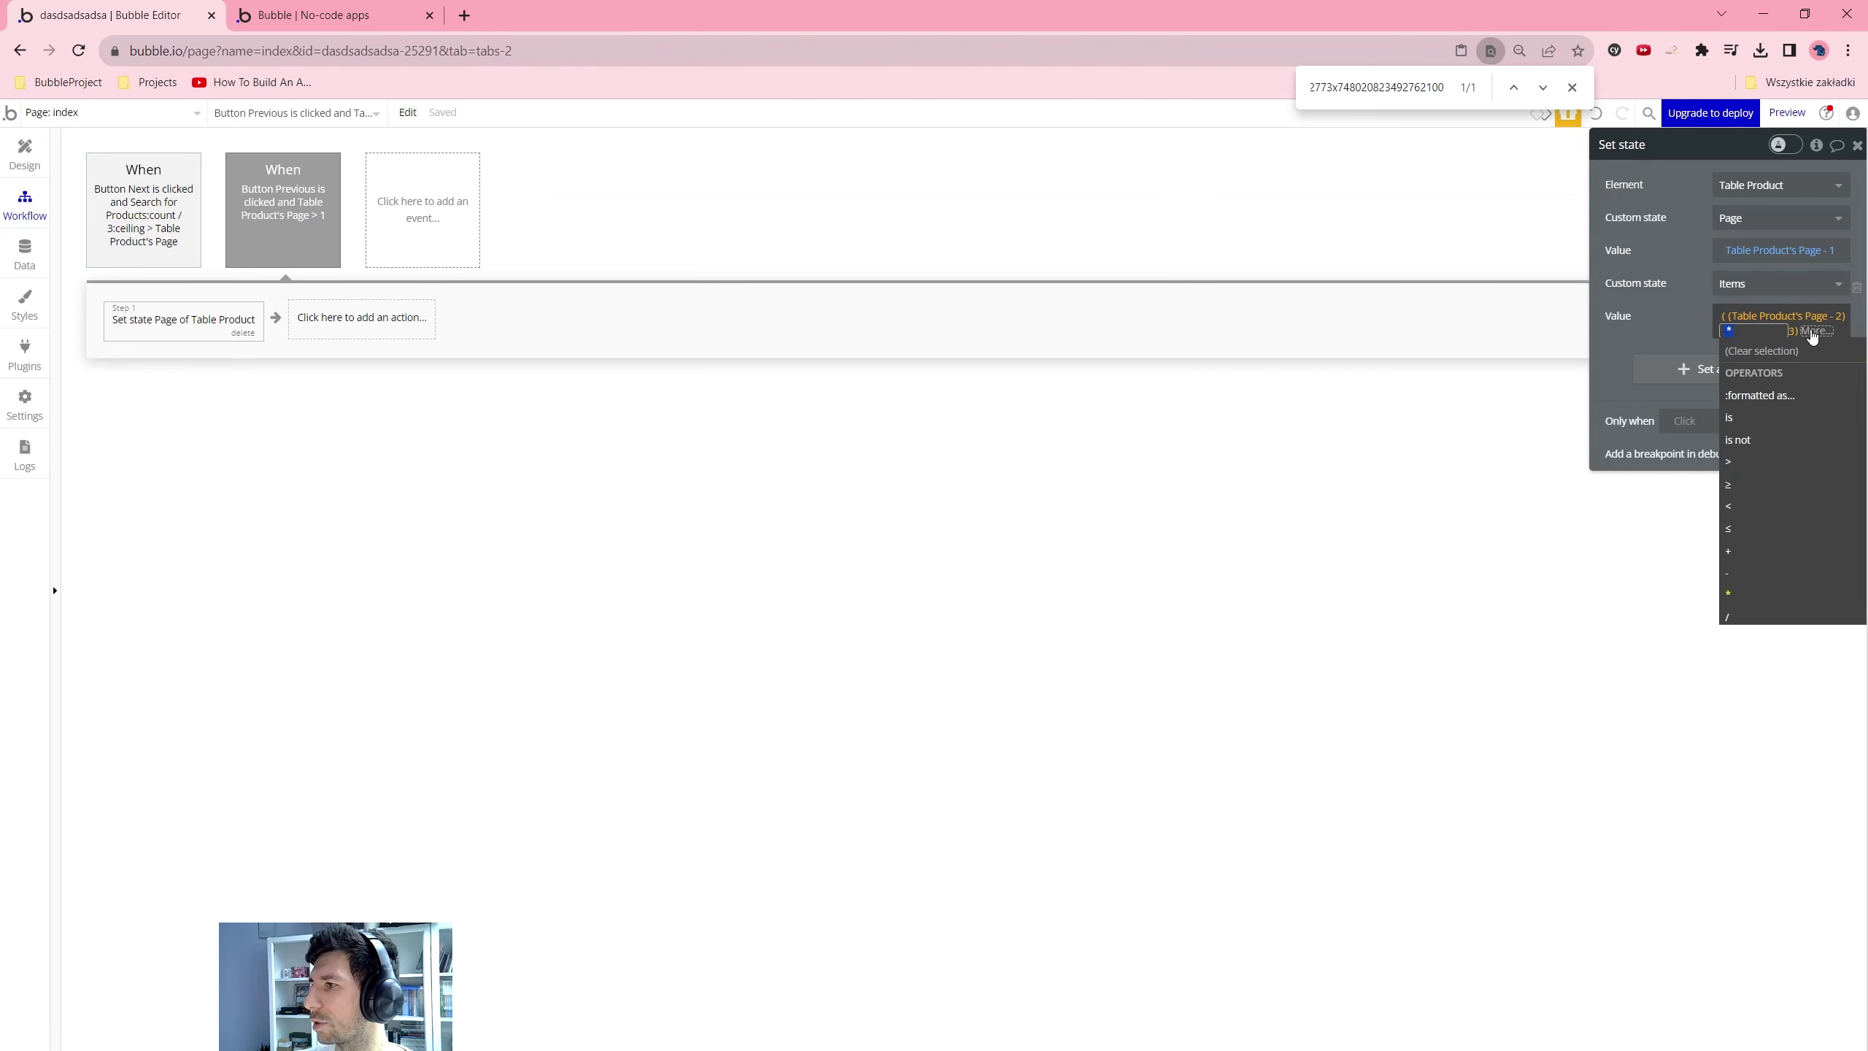